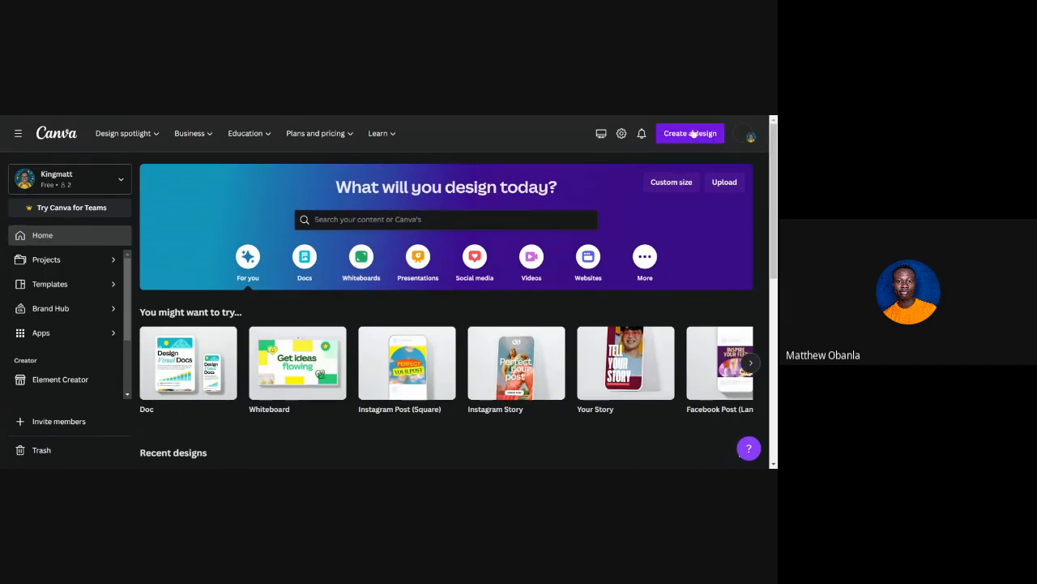
pyautogui.moveTo(543, 344)
pyautogui.scroll(-2, 543, 344)
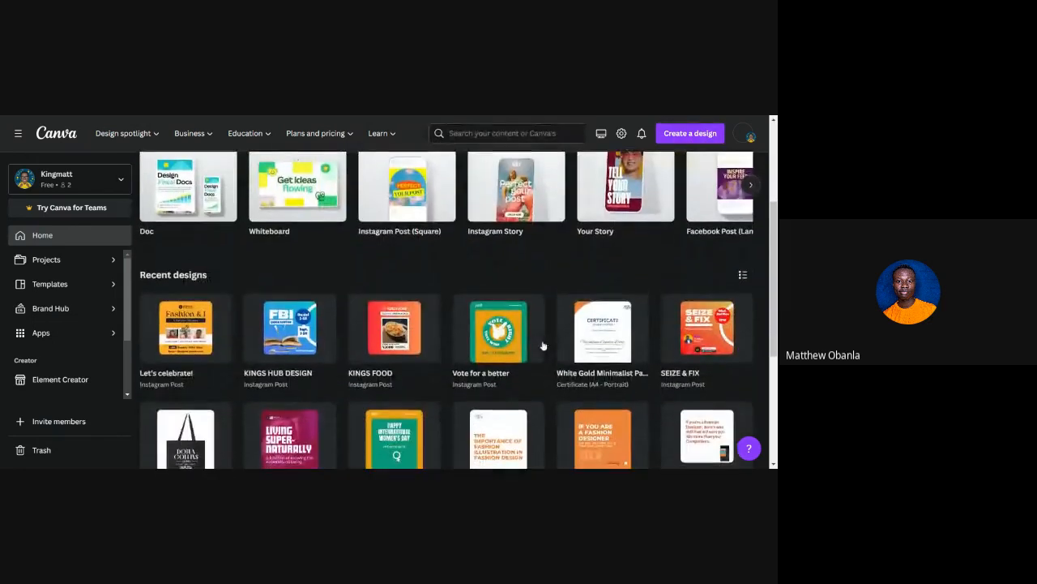
pyautogui.scroll(2, 543, 345)
pyautogui.scroll(-1, 543, 344)
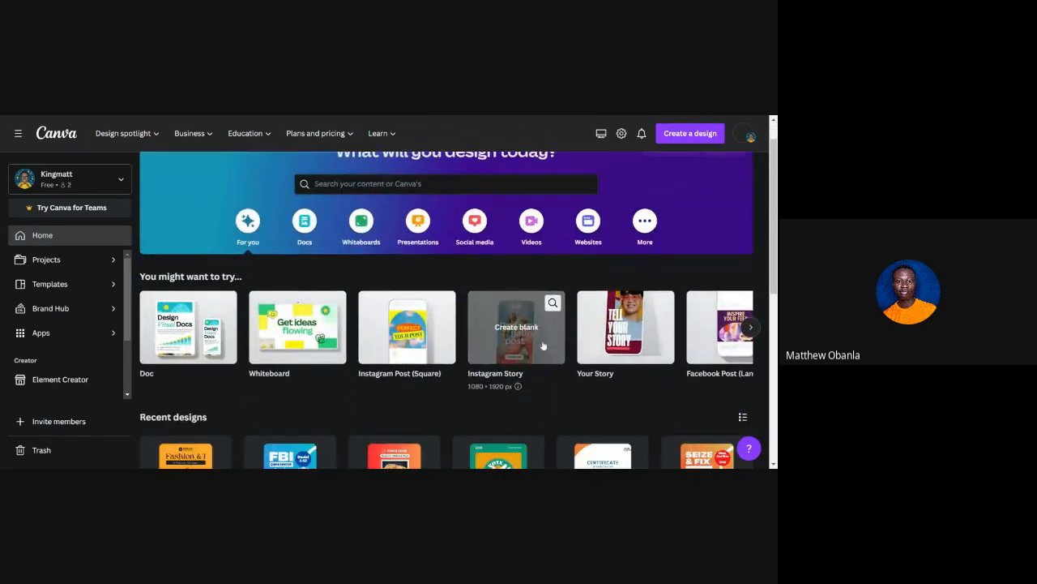
pyautogui.scroll(1, 543, 345)
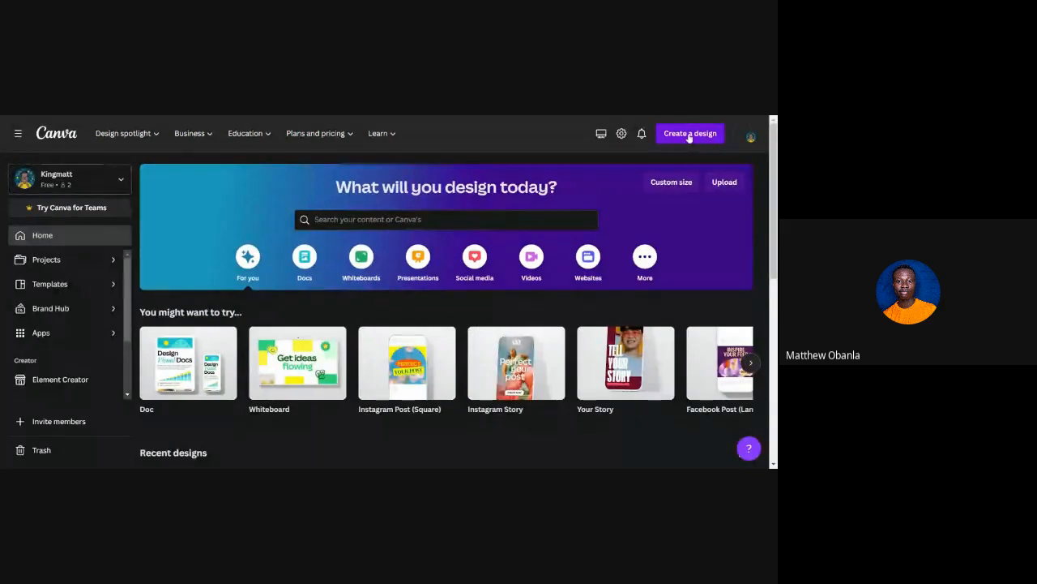
# Step: Create a blank Instagram Post (Square) design at 1080 × 1080 px
pyautogui.moveTo(713, 386)
pyautogui.click(676, 140)
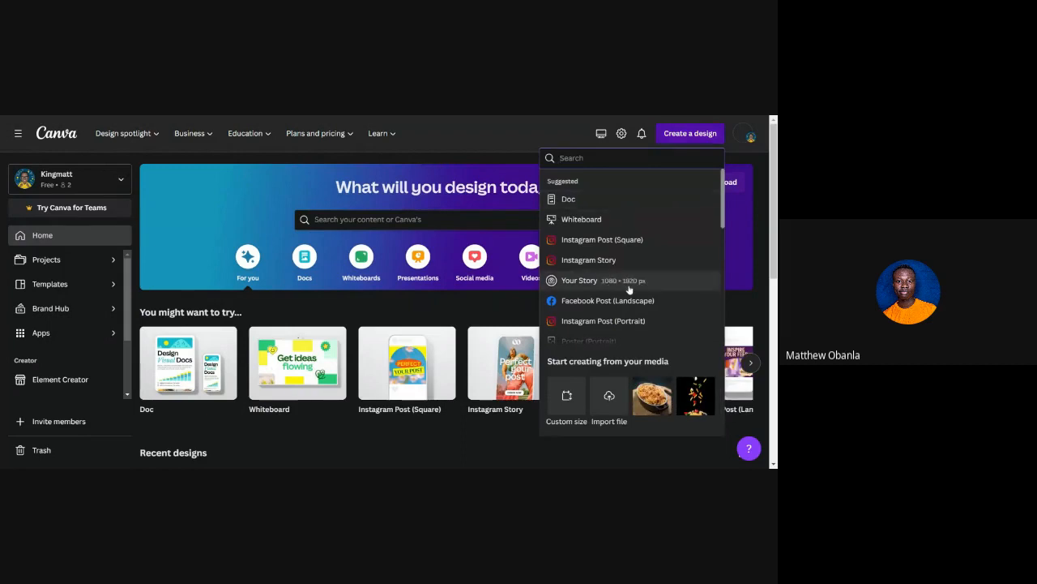
pyautogui.scroll(-1, 624, 299)
pyautogui.scroll(-1, 626, 310)
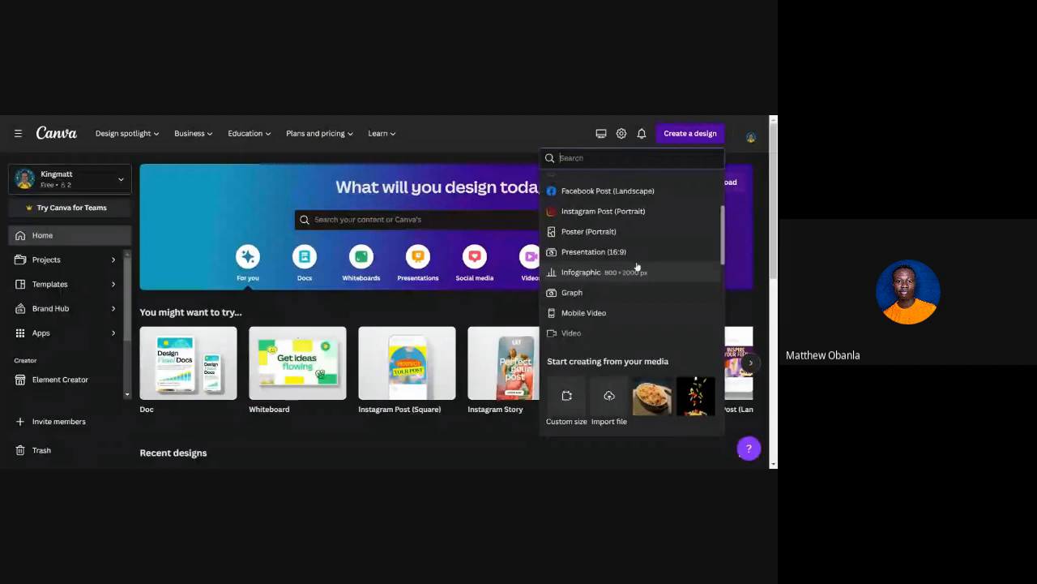
pyautogui.scroll(2, 637, 267)
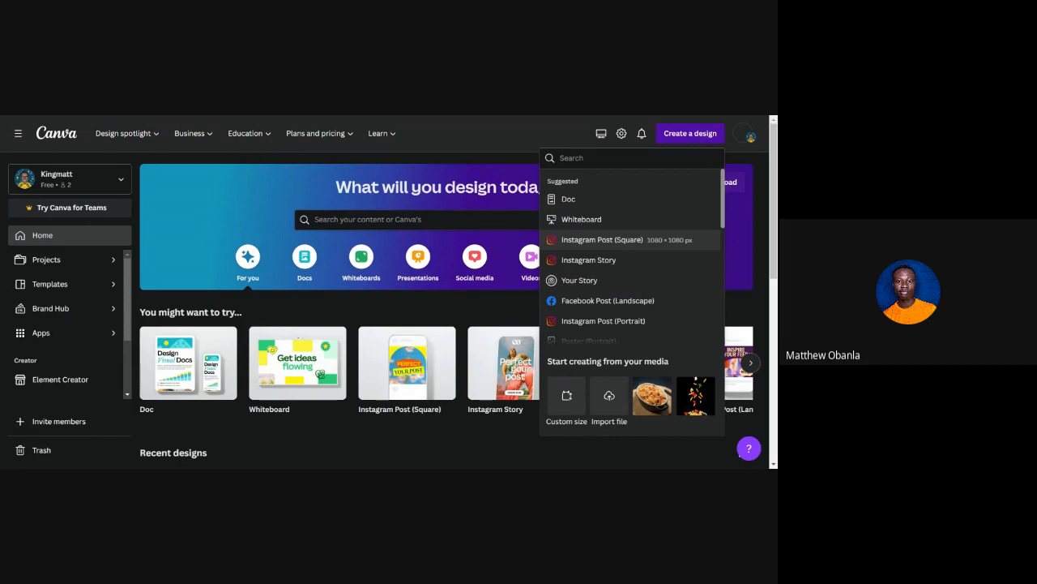
pyautogui.click(637, 244)
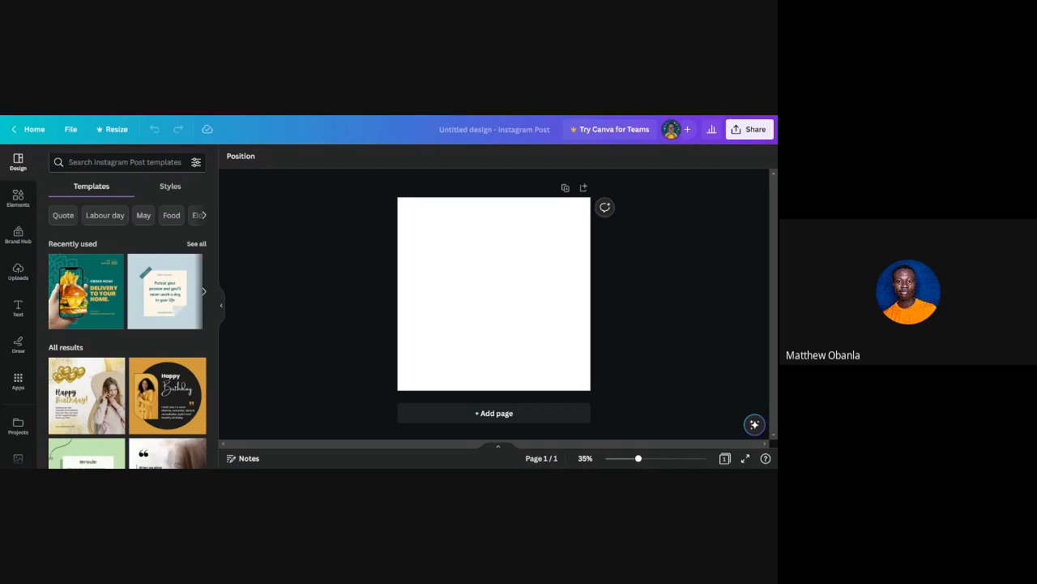
# Step: Place the uploaded green Learn Canva flyer on the page, align it to the page corner and enlarge it to fill the page
pyautogui.moveTo(126, 324); pyautogui.dragTo(494, 293)
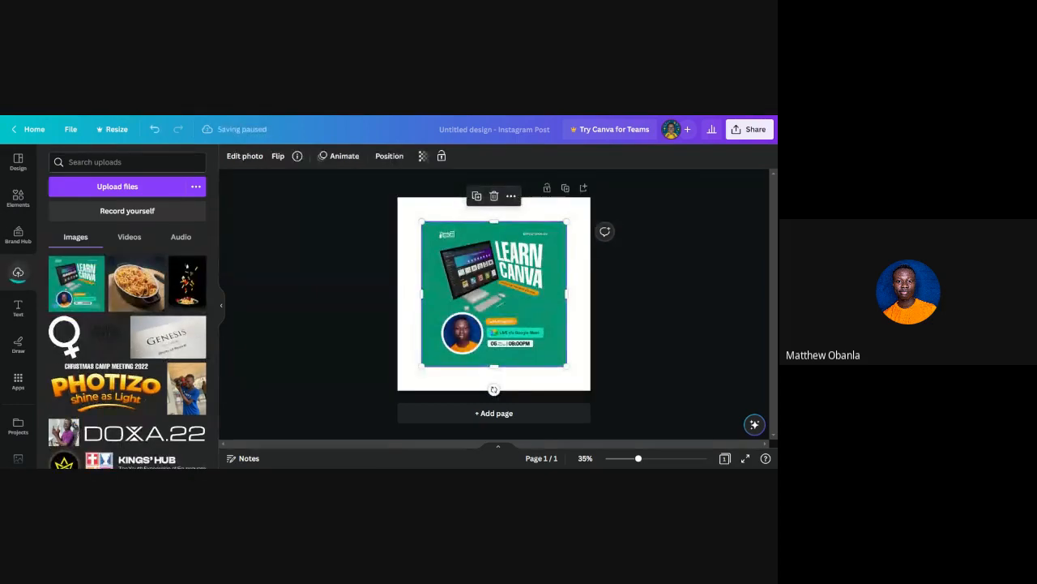
pyautogui.moveTo(515, 274); pyautogui.dragTo(492, 251)
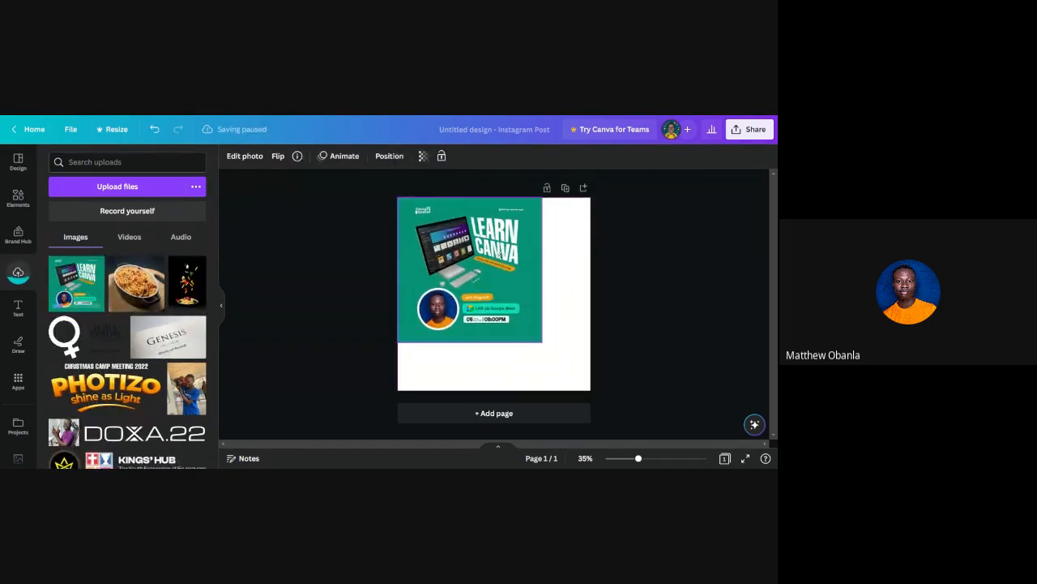
pyautogui.moveTo(542, 341); pyautogui.dragTo(591, 391)
pyautogui.click(649, 348)
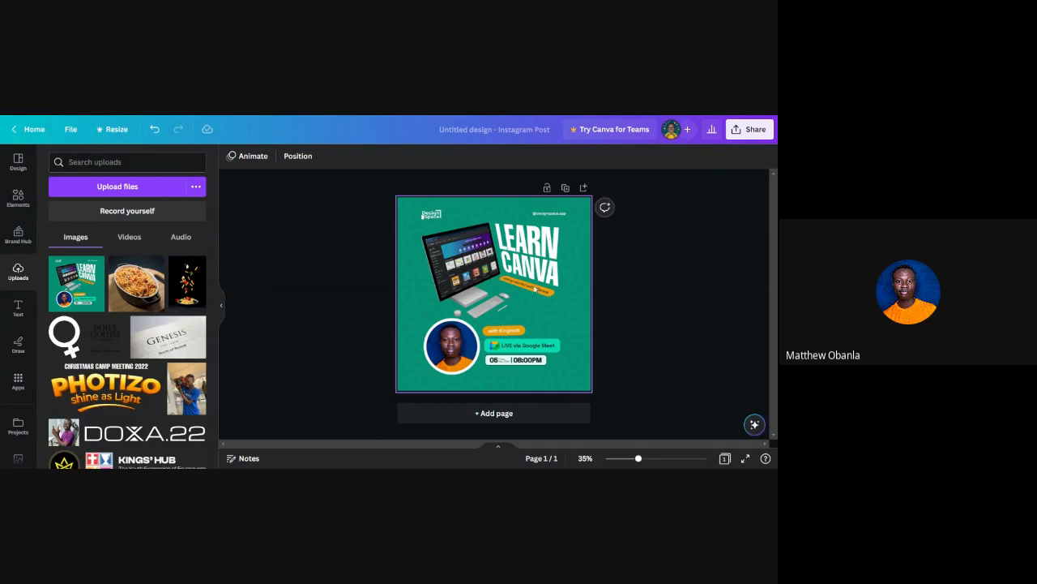
# Step: Add a blank second page below the Learn Canva flyer
pyautogui.click(488, 414)
pyautogui.scroll(3, 519, 247)
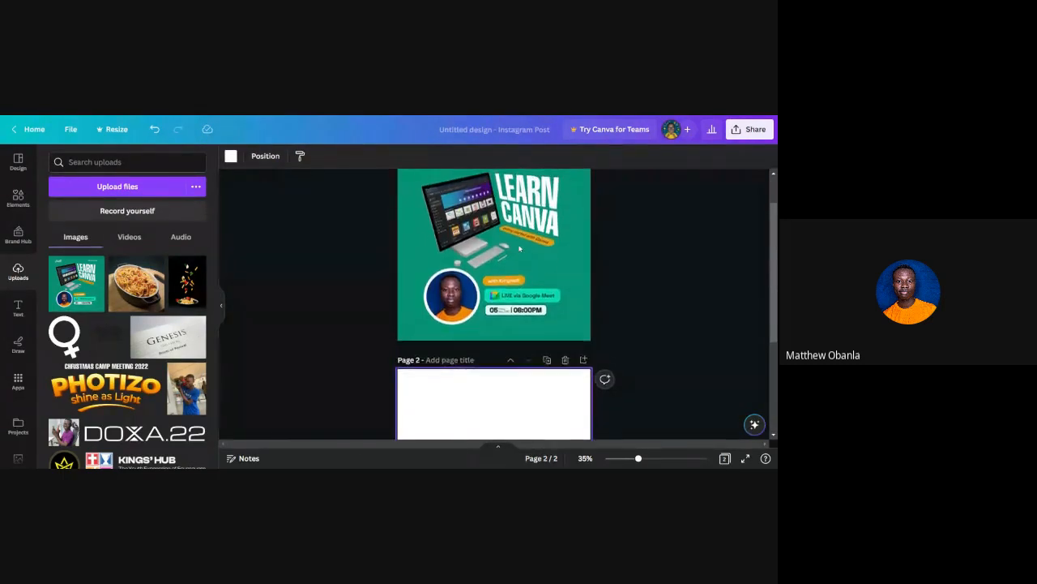
pyautogui.scroll(1, 519, 249)
pyautogui.scroll(-3, 519, 249)
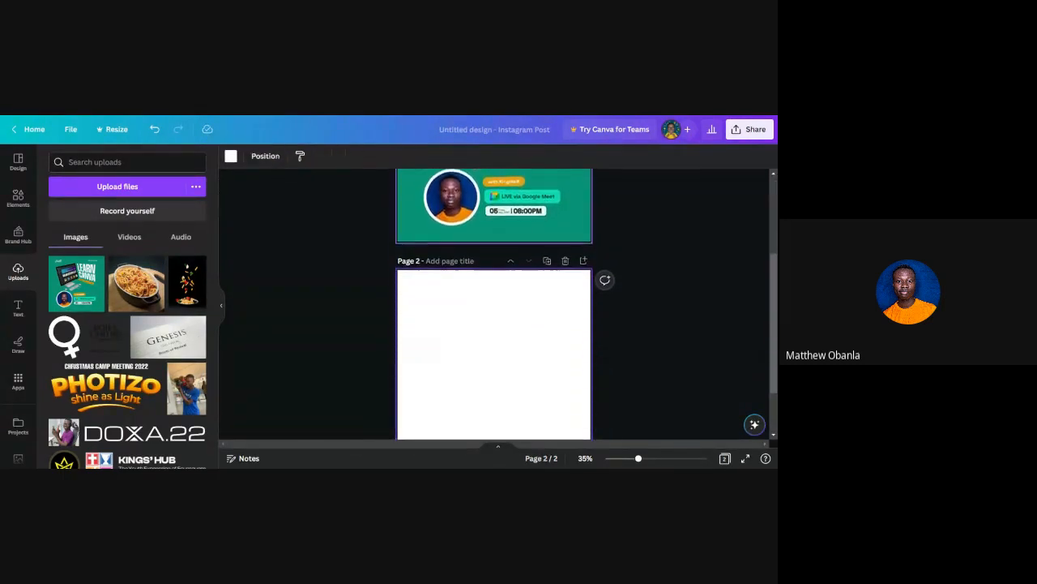
pyautogui.scroll(3, 633, 211)
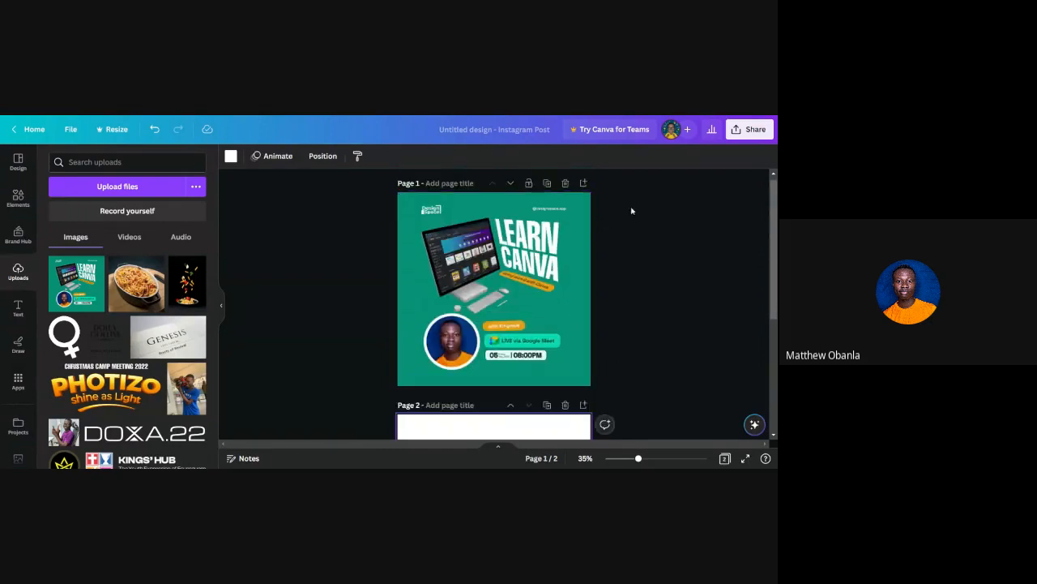
pyautogui.click(700, 260)
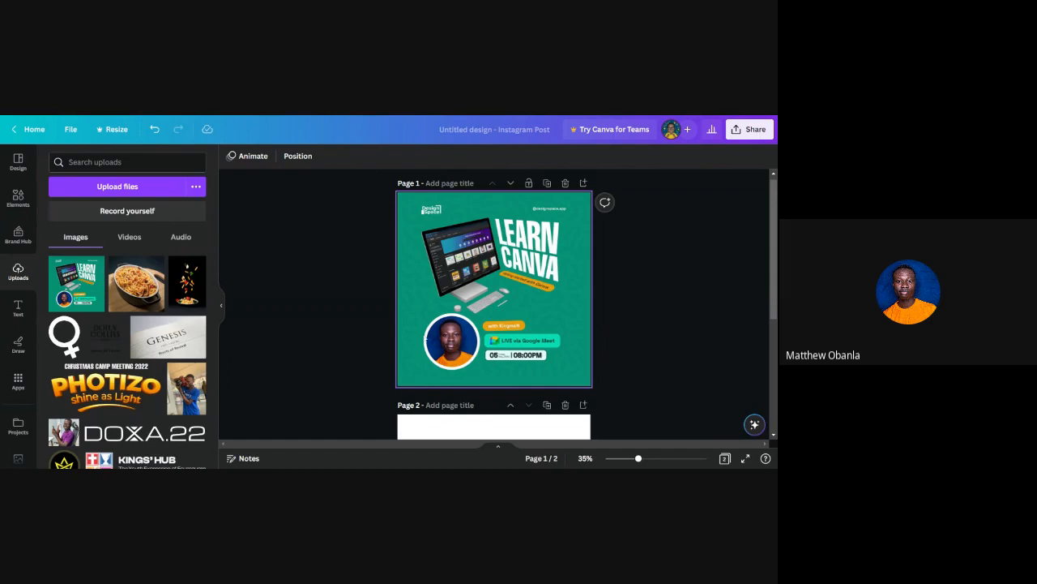
# Step: Set page 2's background to the green photo colour taken from the Learn Canva flyer
pyautogui.scroll(-3, 459, 430)
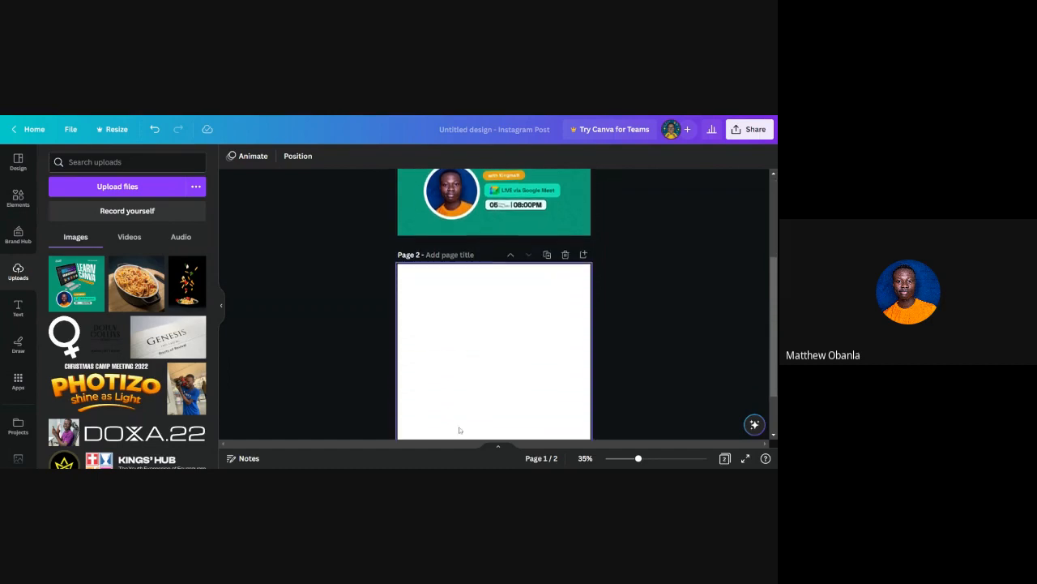
pyautogui.click(498, 329)
pyautogui.scroll(-2, 499, 331)
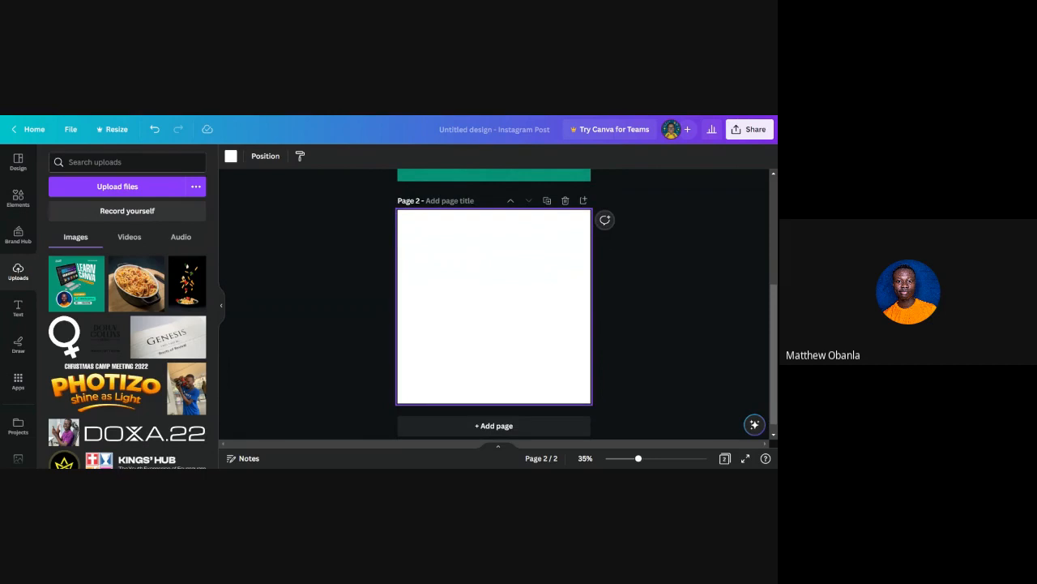
pyautogui.click(648, 319)
pyautogui.click(508, 286)
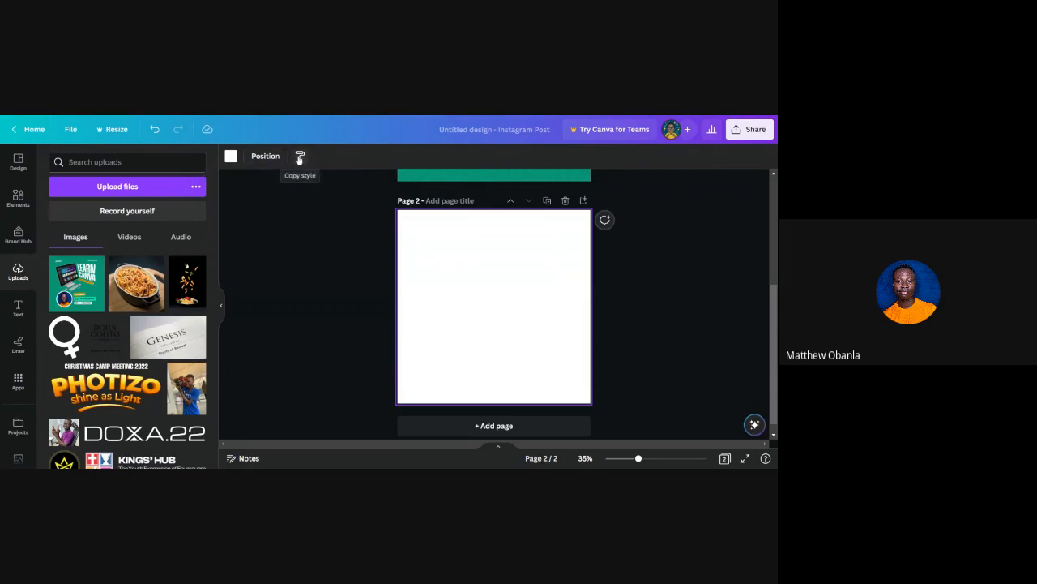
pyautogui.click(605, 307)
pyautogui.click(516, 305)
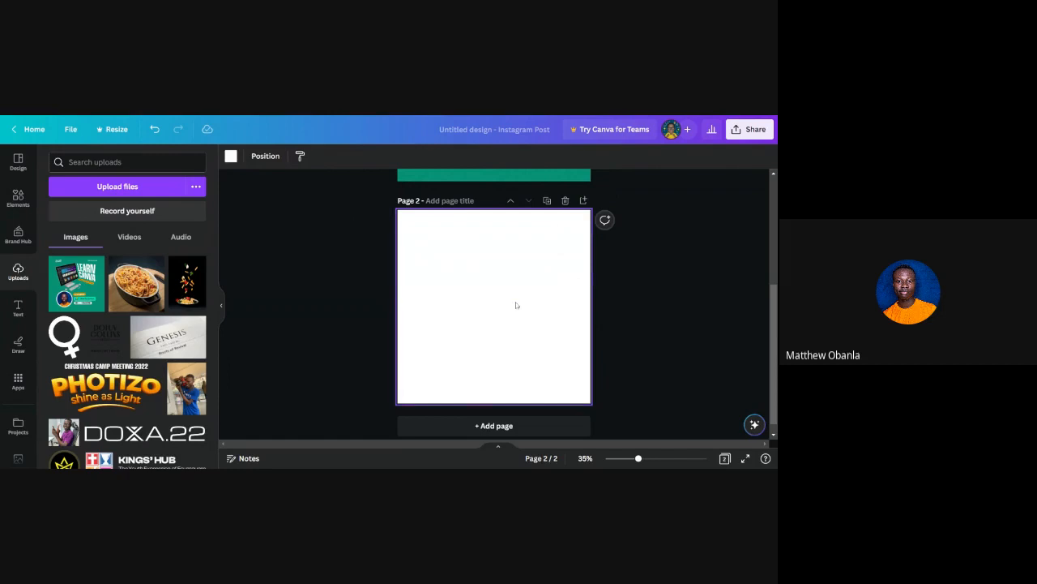
pyautogui.click(232, 156)
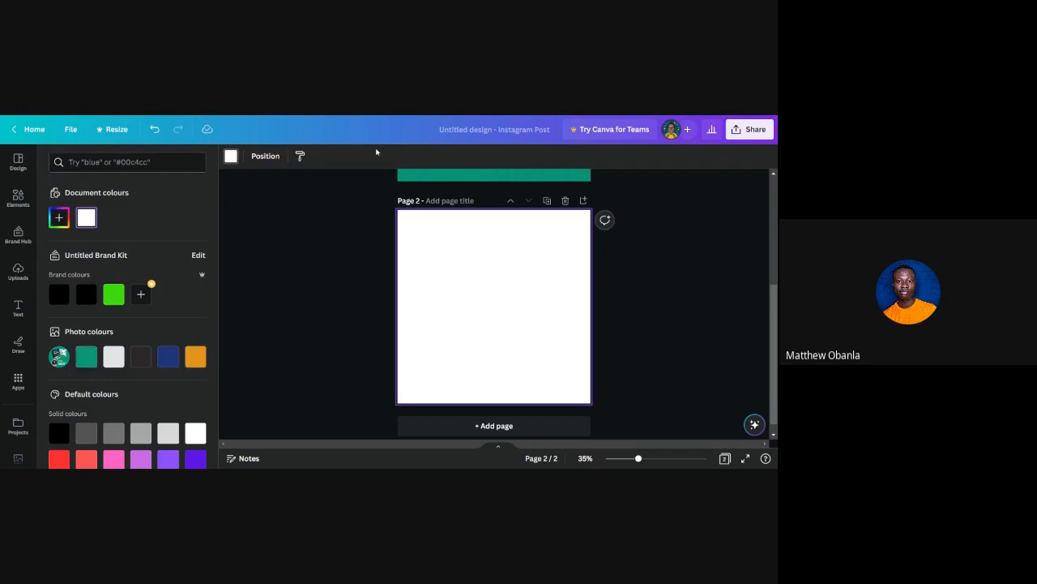
pyautogui.scroll(5, 417, 202)
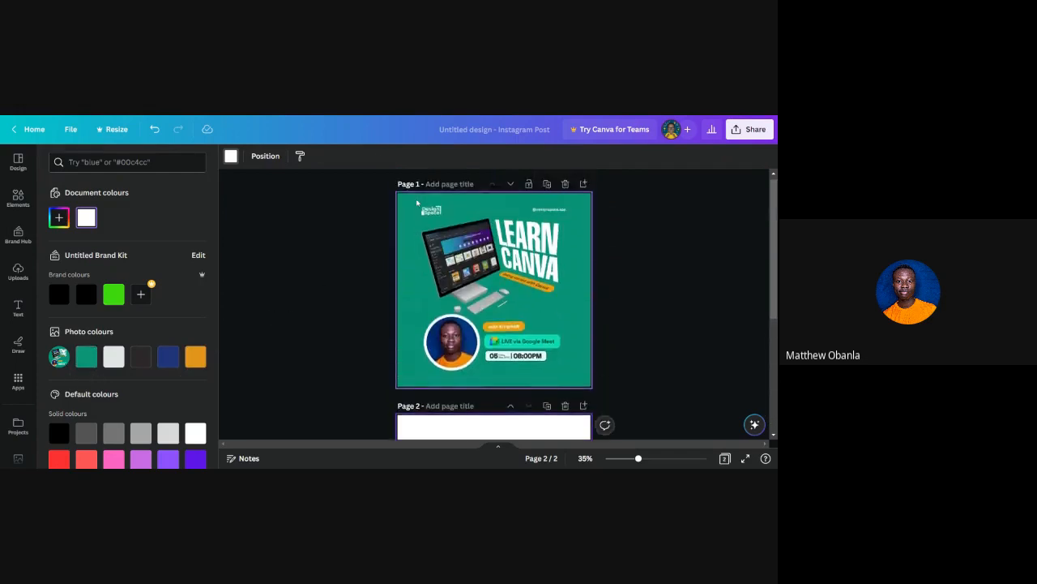
pyautogui.scroll(-2, 416, 202)
pyautogui.scroll(-2, 494, 308)
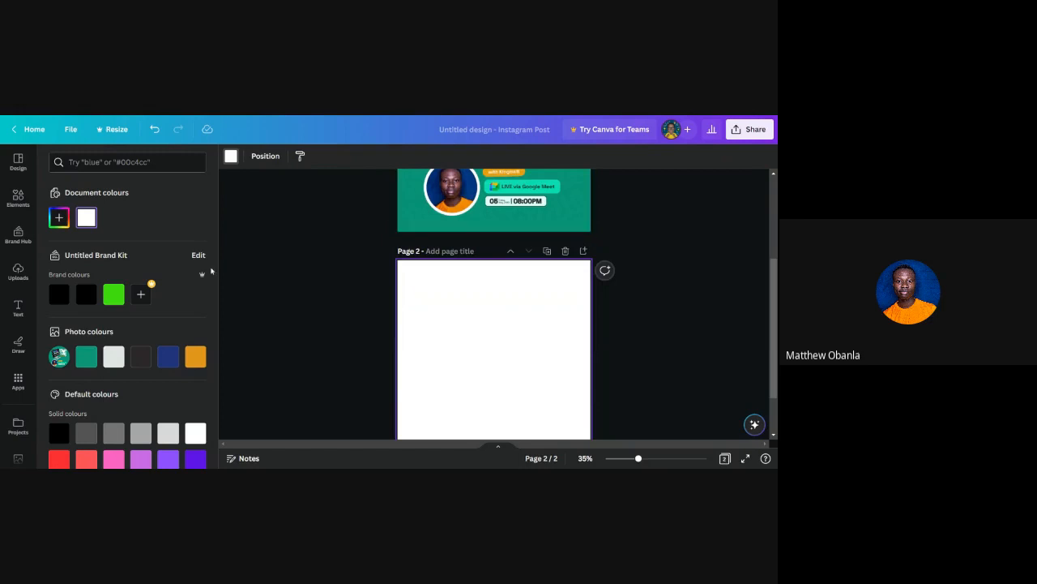
pyautogui.click(85, 357)
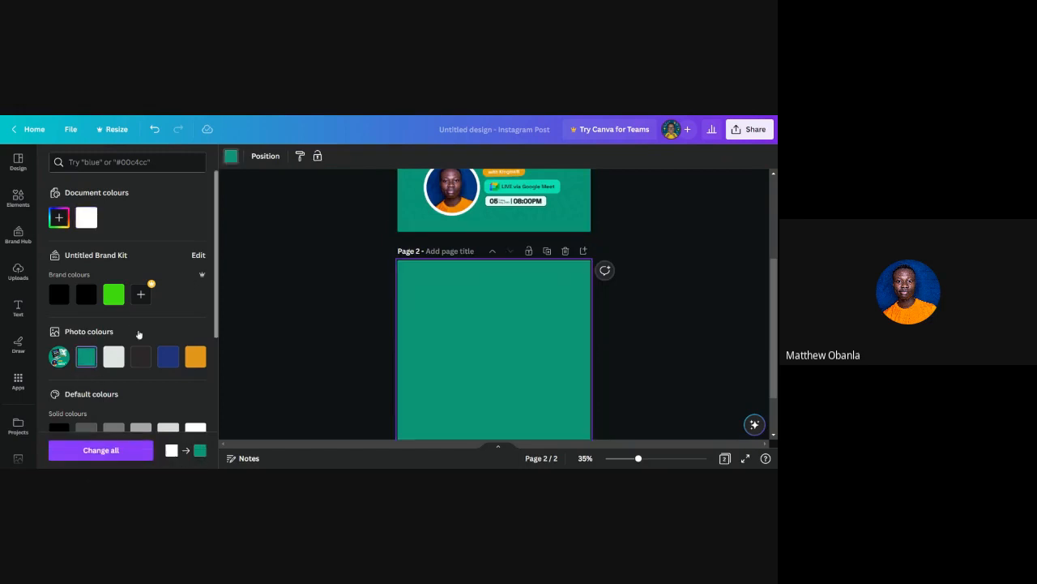
pyautogui.scroll(2, 514, 283)
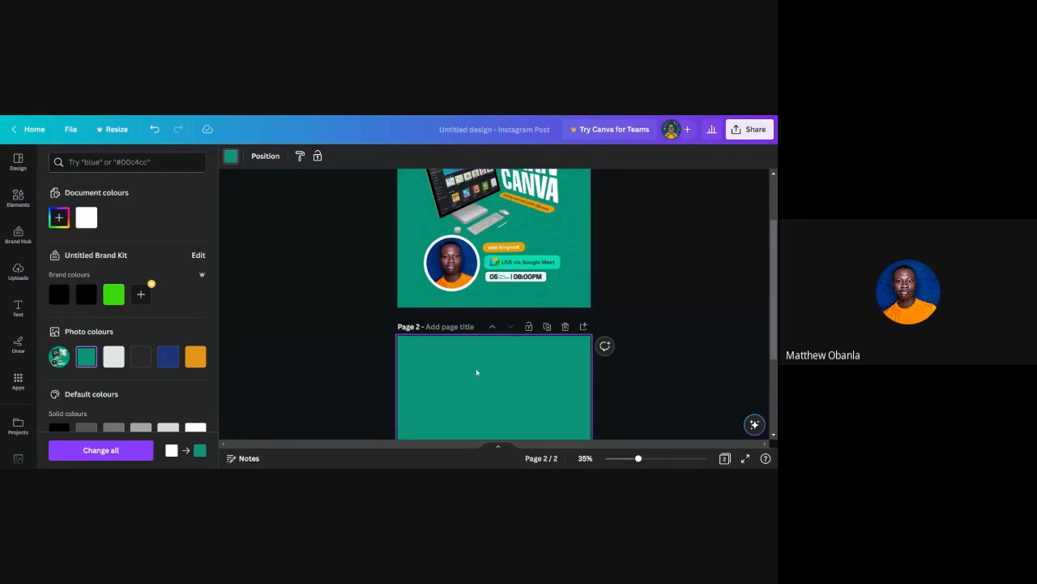
pyautogui.scroll(-2, 476, 368)
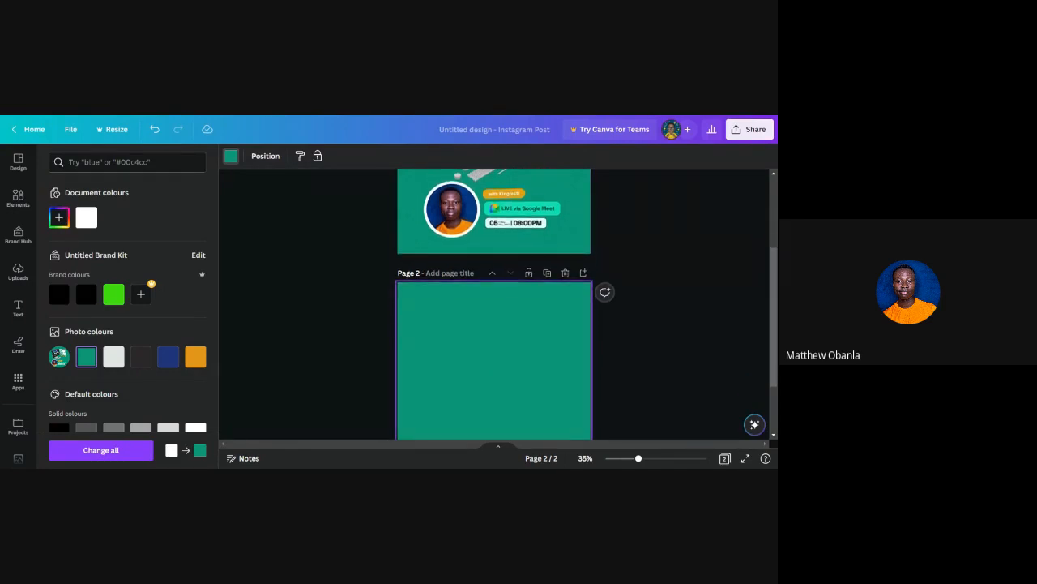
pyautogui.scroll(1, 641, 339)
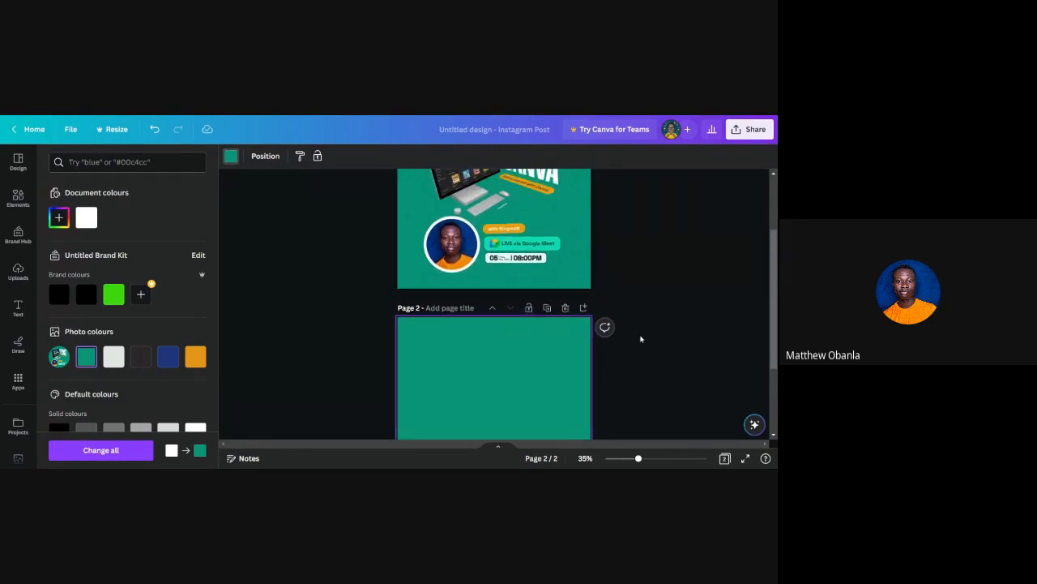
pyautogui.click(549, 348)
pyautogui.scroll(-3, 540, 346)
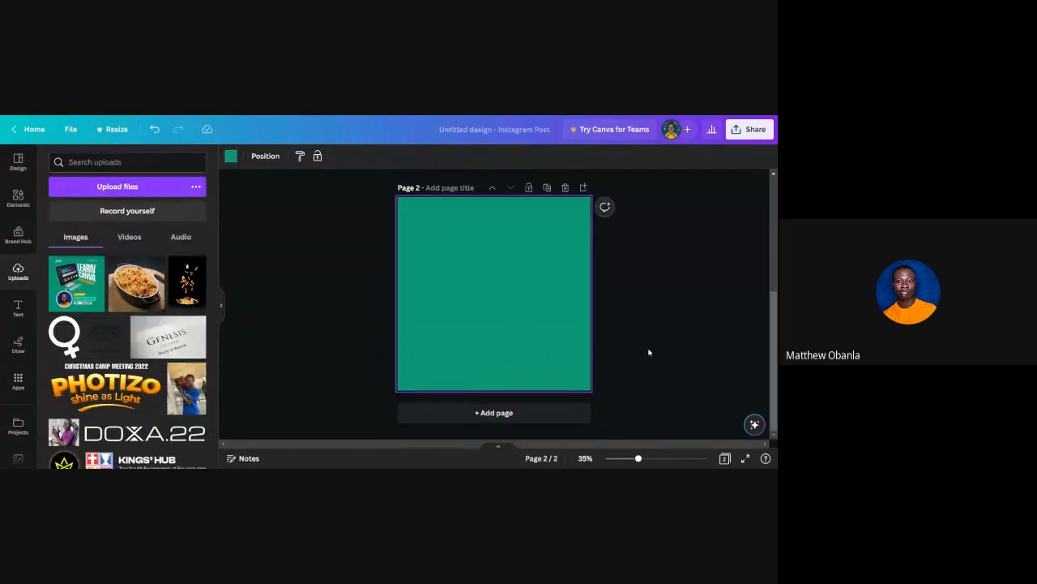
# Step: Try the custom dark green #0B5747 as page 2's background, and restore the flyer's green from the document colours
pyautogui.click(480, 270)
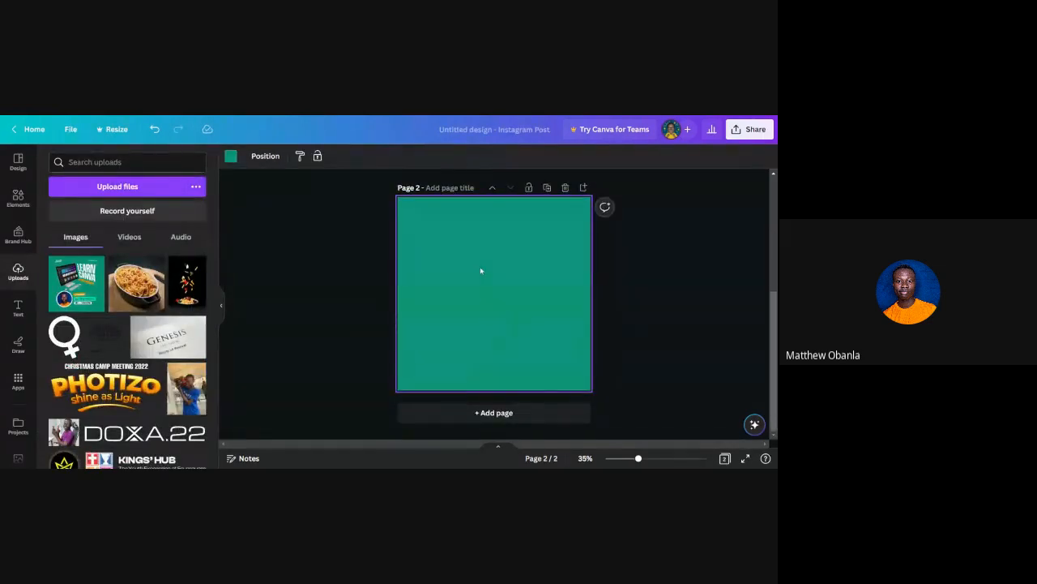
pyautogui.click(232, 158)
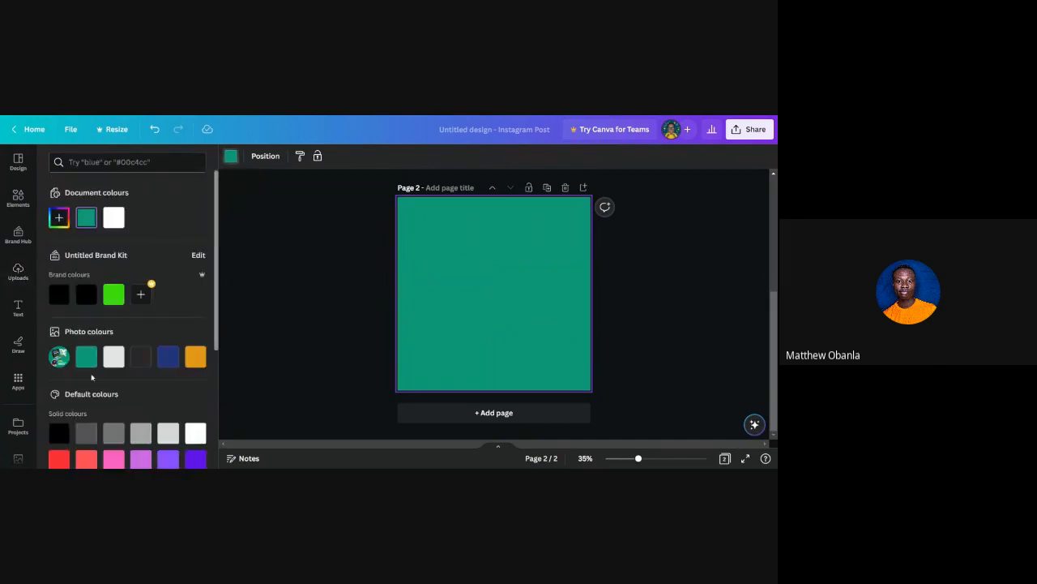
pyautogui.scroll(-5, 92, 377)
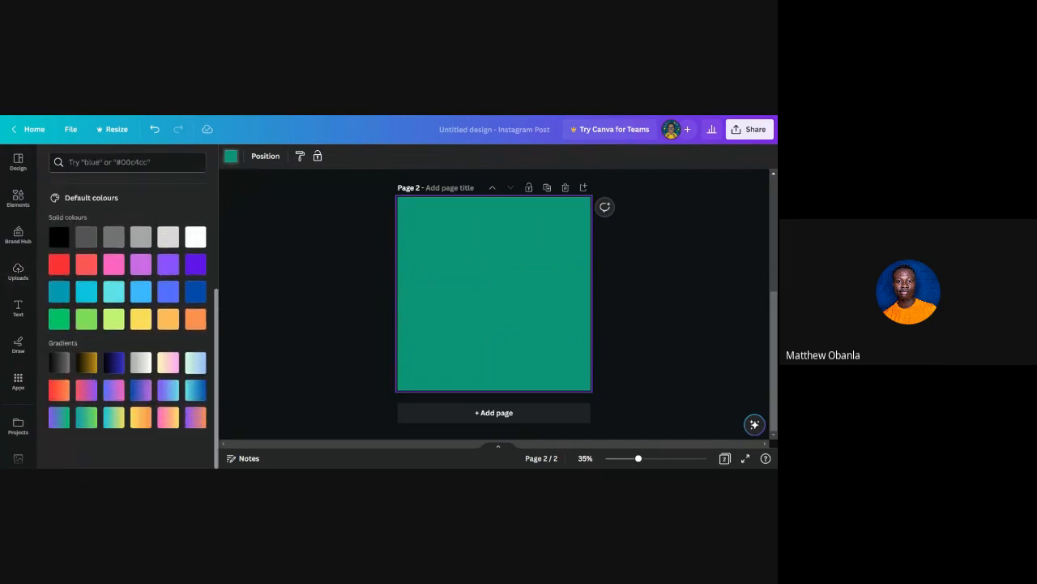
pyautogui.scroll(5, 139, 278)
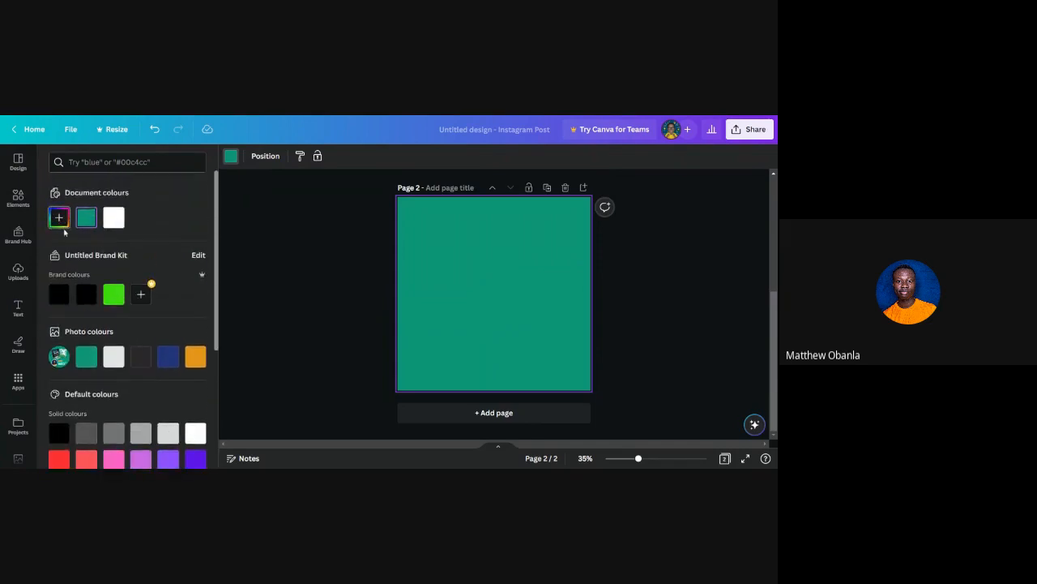
pyautogui.click(58, 219)
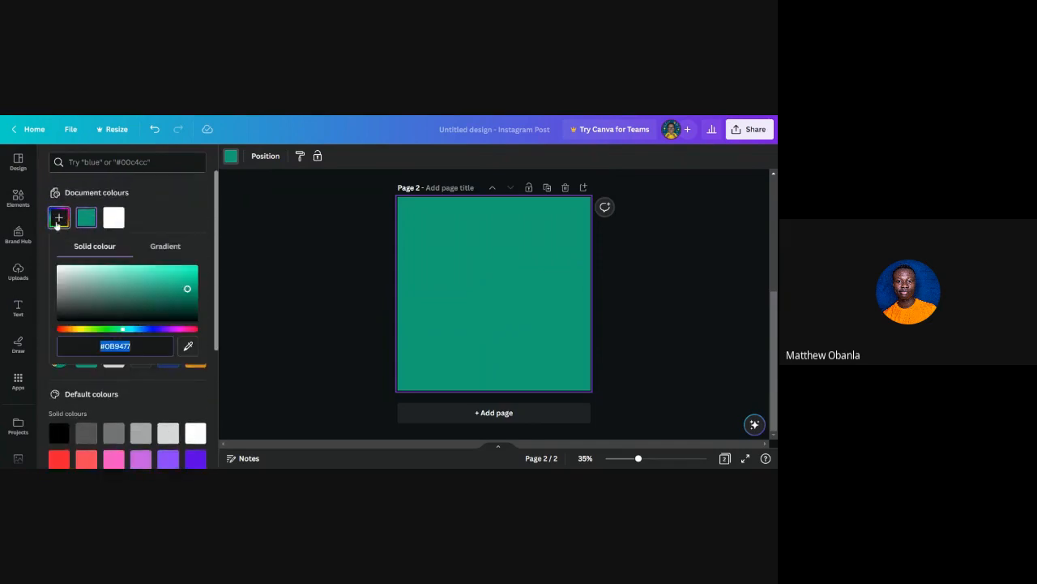
pyautogui.click(170, 288)
pyautogui.moveTo(171, 288)
pyautogui.mouseDown()
pyautogui.moveTo(153, 285)
pyautogui.moveTo(187, 292)
pyautogui.moveTo(155, 294)
pyautogui.moveTo(192, 286)
pyautogui.moveTo(167, 299)
pyautogui.moveTo(192, 291)
pyautogui.moveTo(178, 278)
pyautogui.moveTo(171, 284)
pyautogui.moveTo(179, 303)
pyautogui.mouseUp()
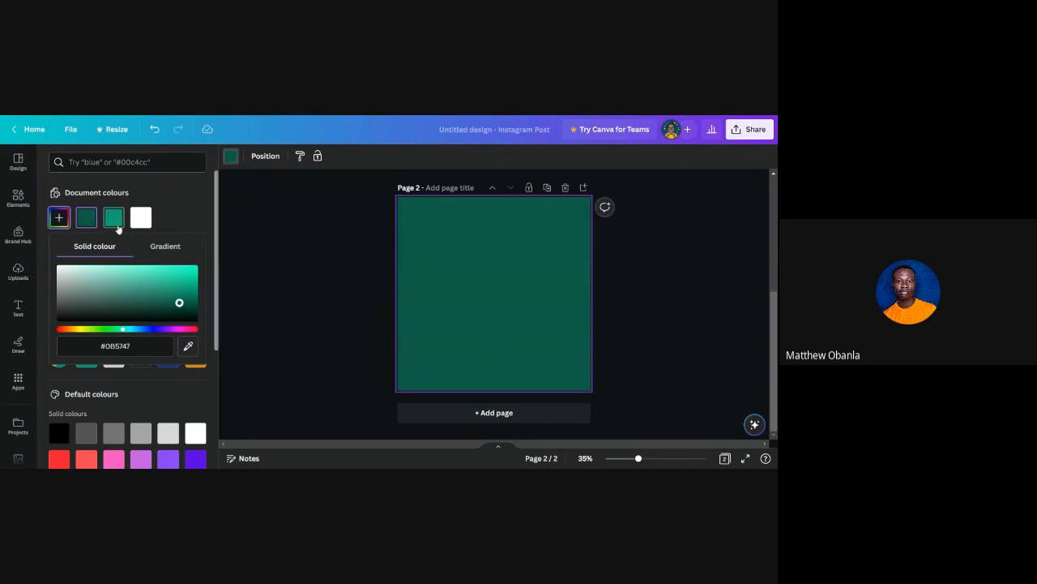
pyautogui.click(114, 217)
pyautogui.scroll(2, 467, 226)
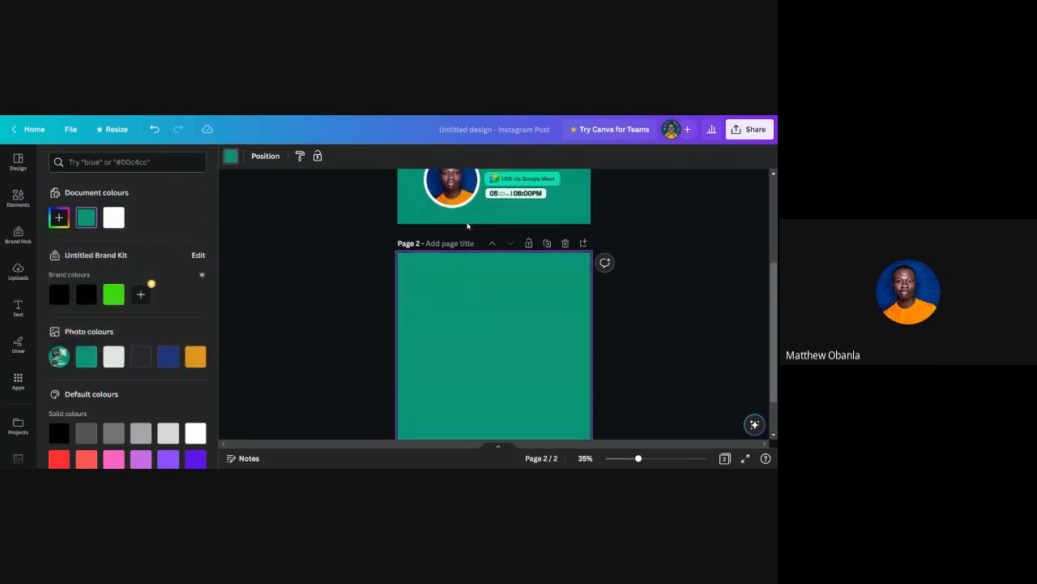
pyautogui.click(657, 319)
pyautogui.scroll(3, 657, 319)
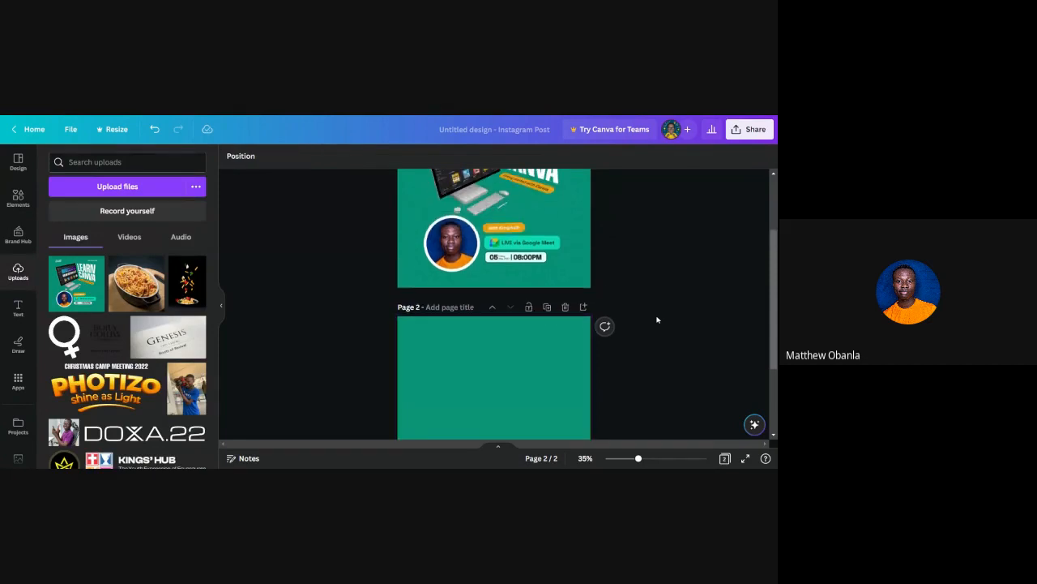
pyautogui.scroll(-1, 501, 220)
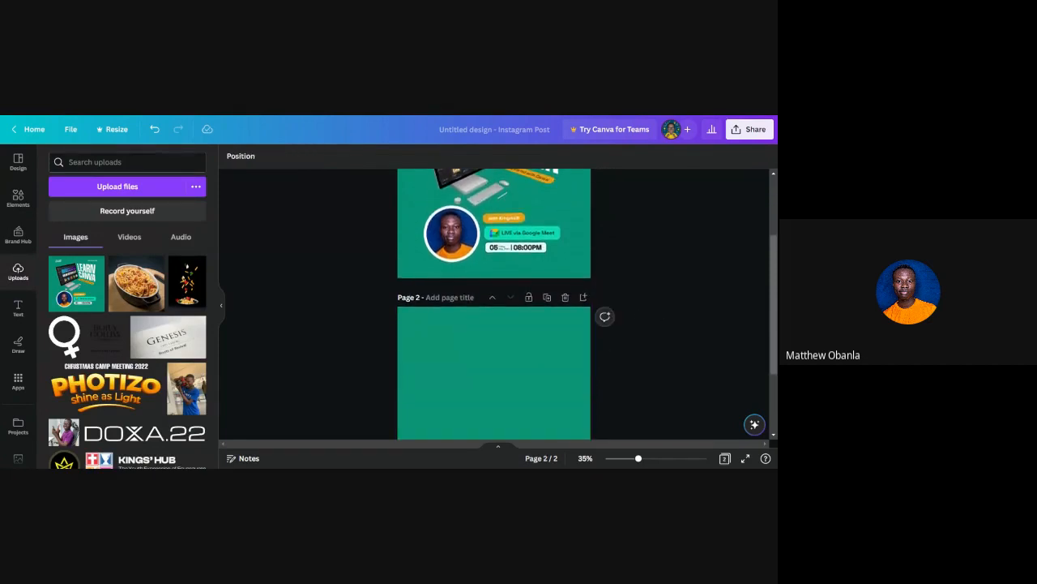
# Step: Add a heading to page 2 below the flyer page and enter LEARN CANVA as its text
pyautogui.scroll(1, 446, 248)
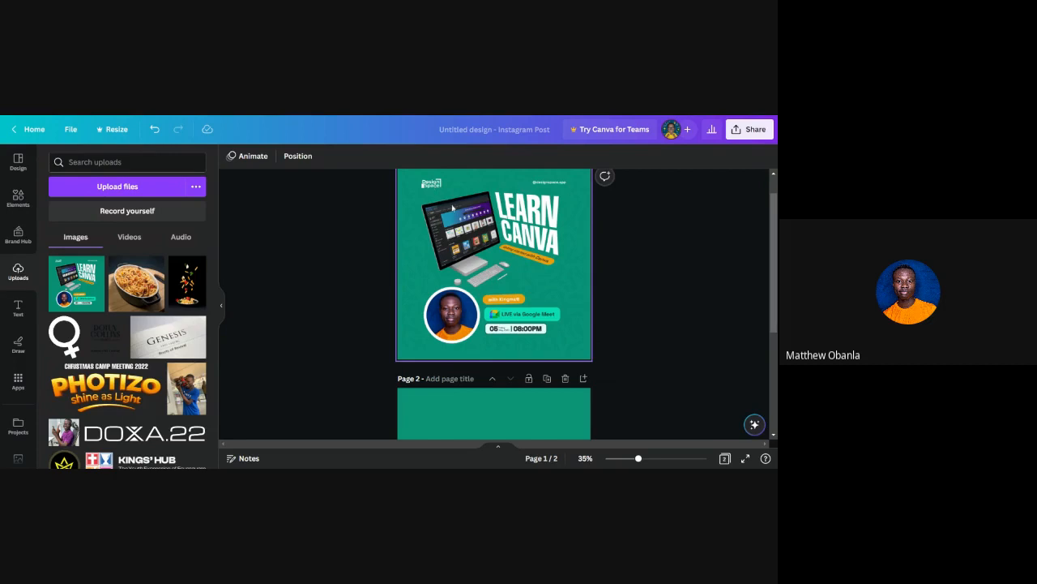
pyautogui.scroll(1, 452, 208)
pyautogui.scroll(-1, 452, 208)
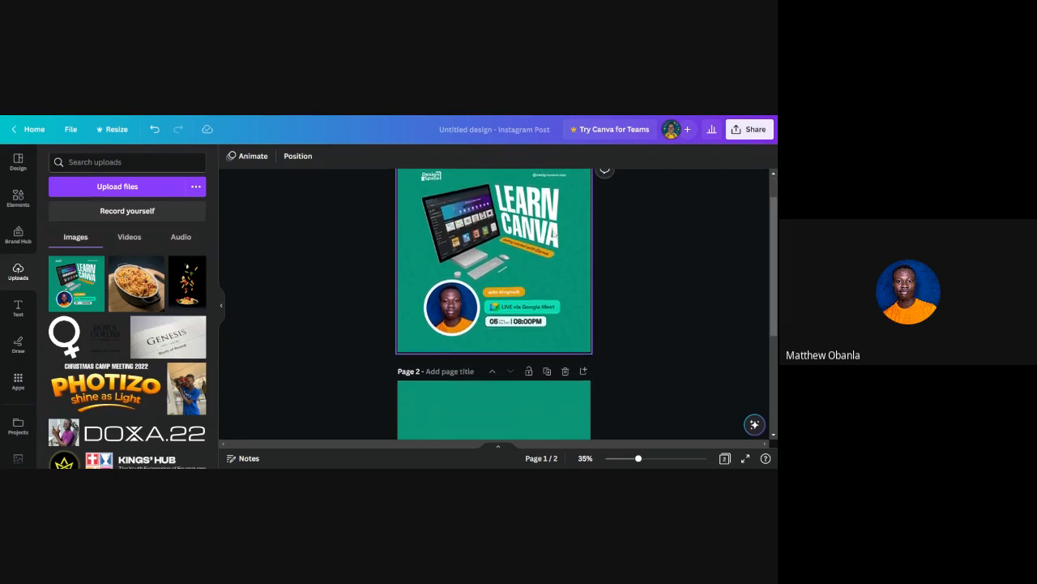
pyautogui.scroll(-3, 448, 310)
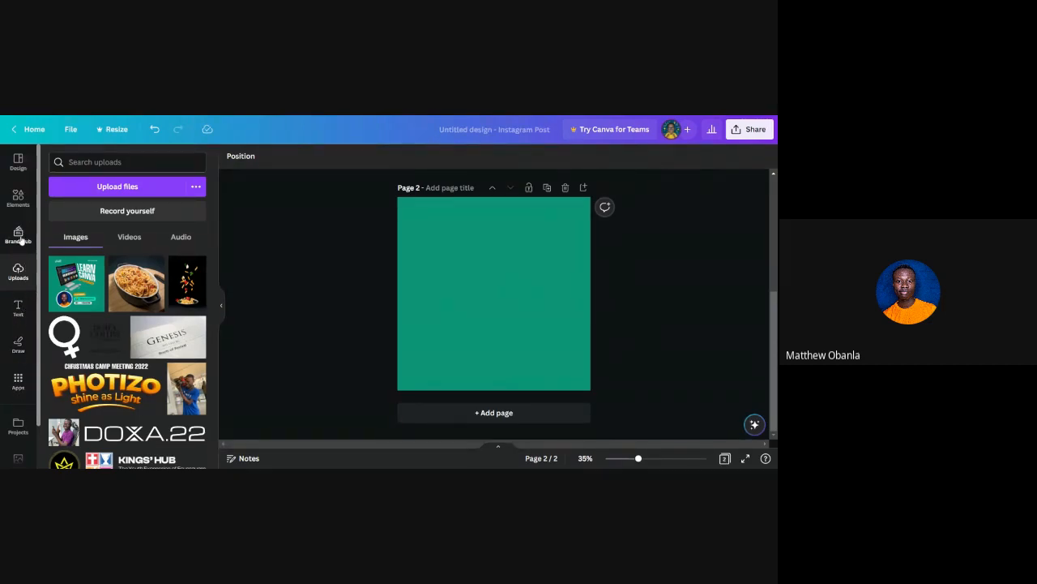
pyautogui.click(18, 308)
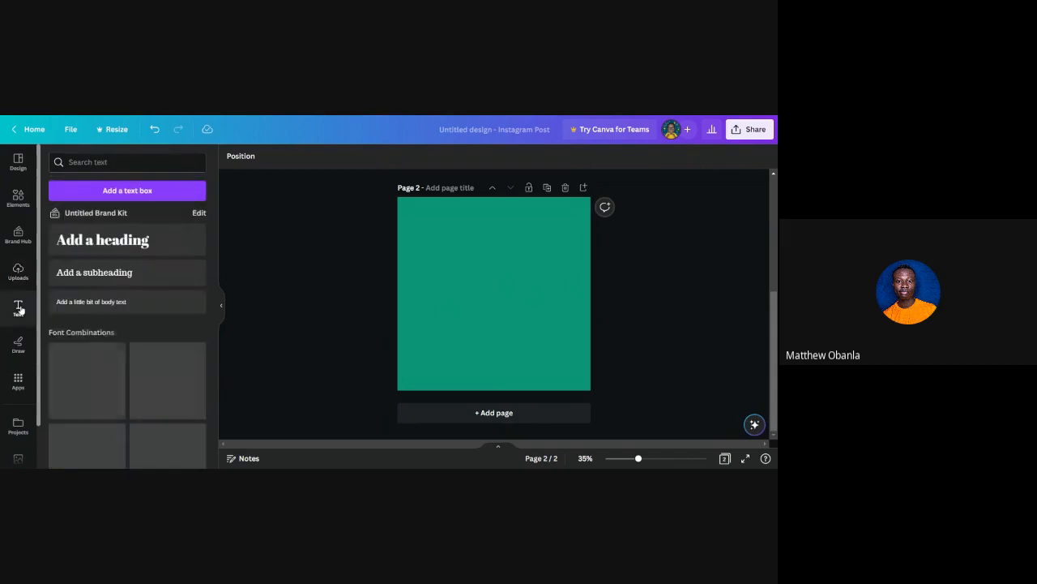
pyautogui.click(96, 239)
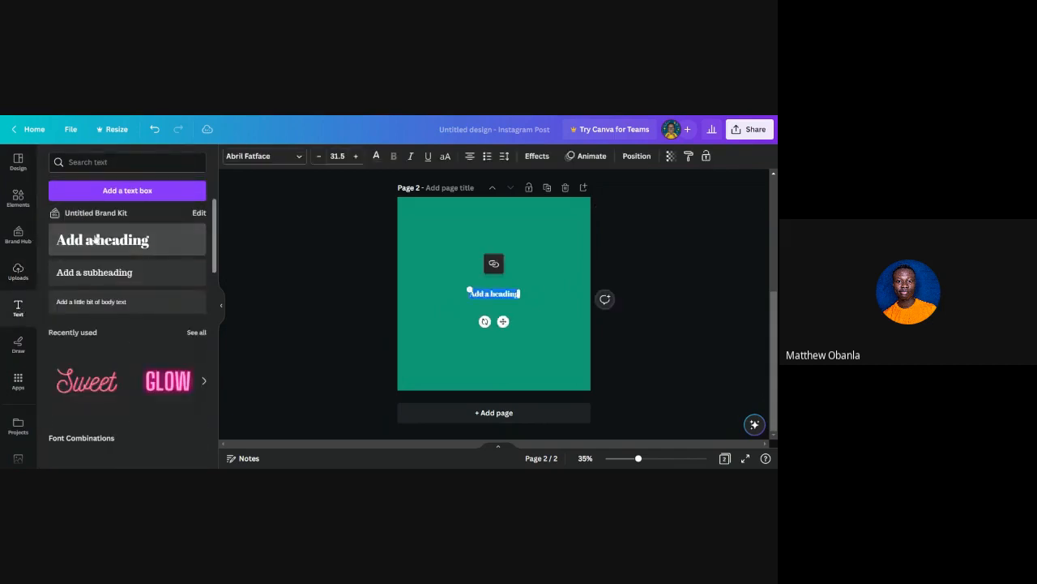
pyautogui.scroll(3, 472, 257)
pyautogui.scroll(-3, 472, 257)
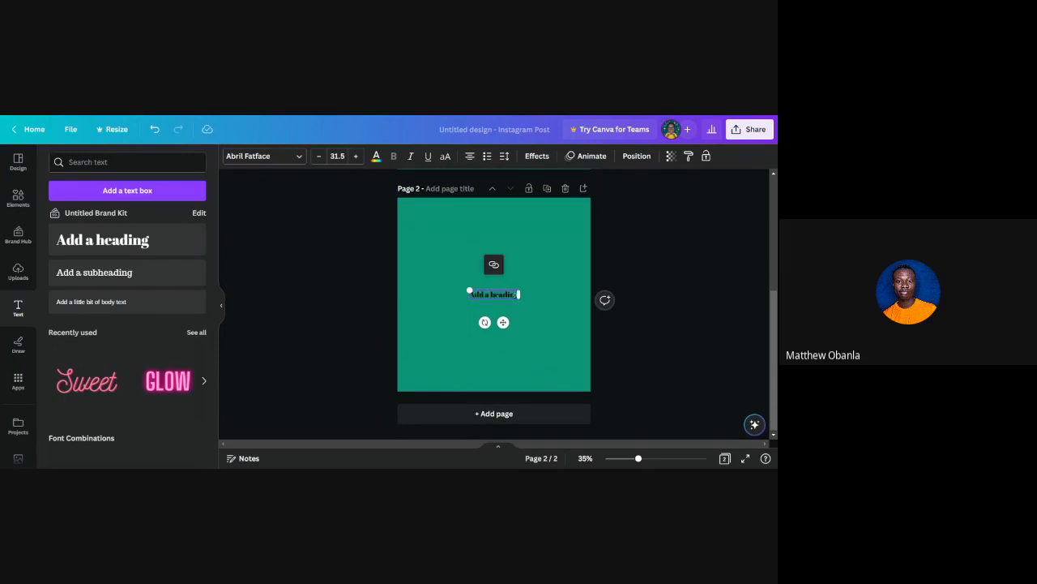
pyautogui.write('L')
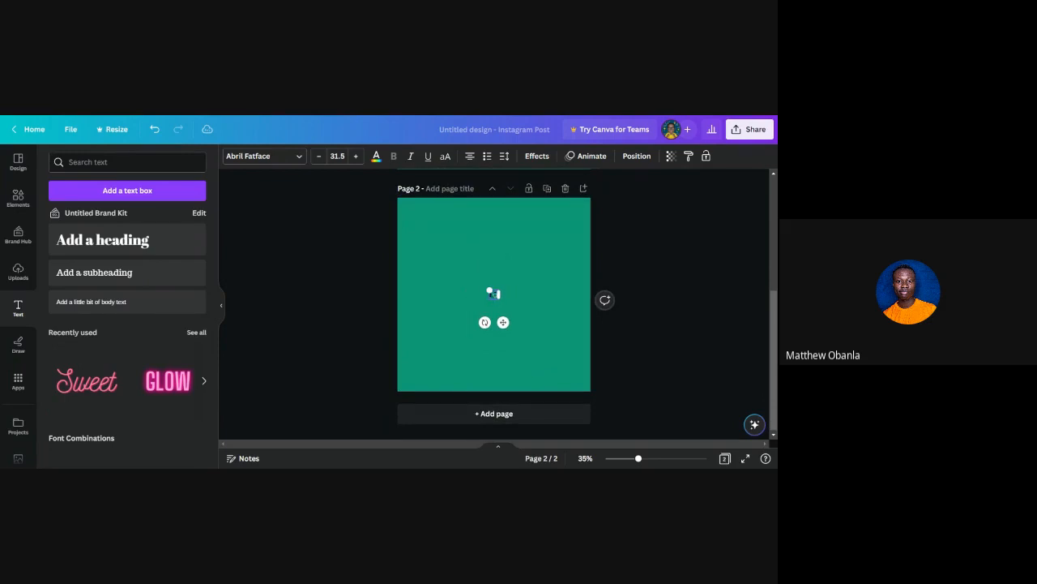
pyautogui.write('EARN CANVA')
pyautogui.click(688, 286)
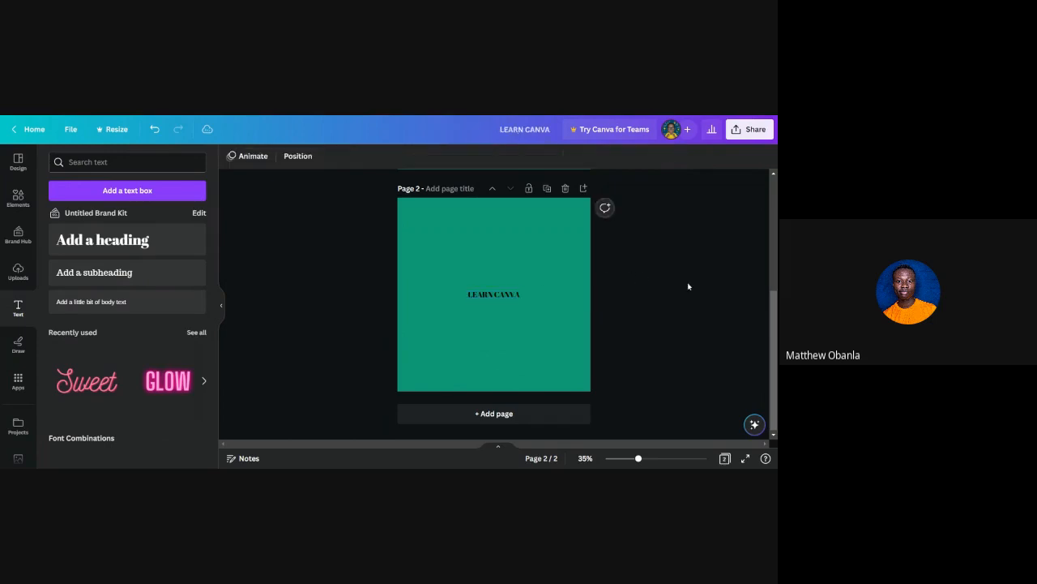
# Step: Enlarge the LEARN CANVA heading from its corners to a font size of about 85.4
pyautogui.click(513, 298)
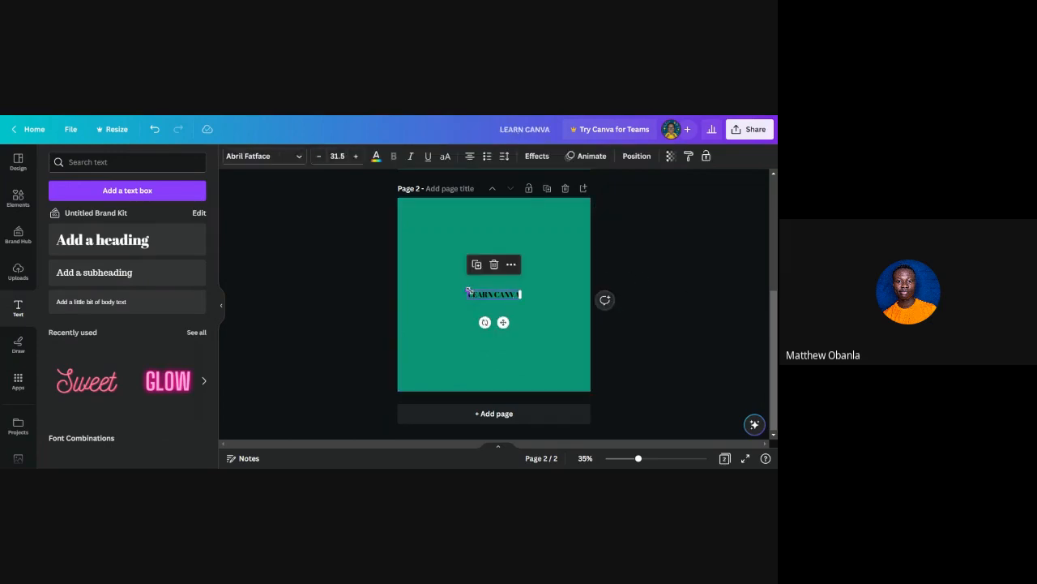
pyautogui.moveTo(463, 285); pyautogui.dragTo(424, 255)
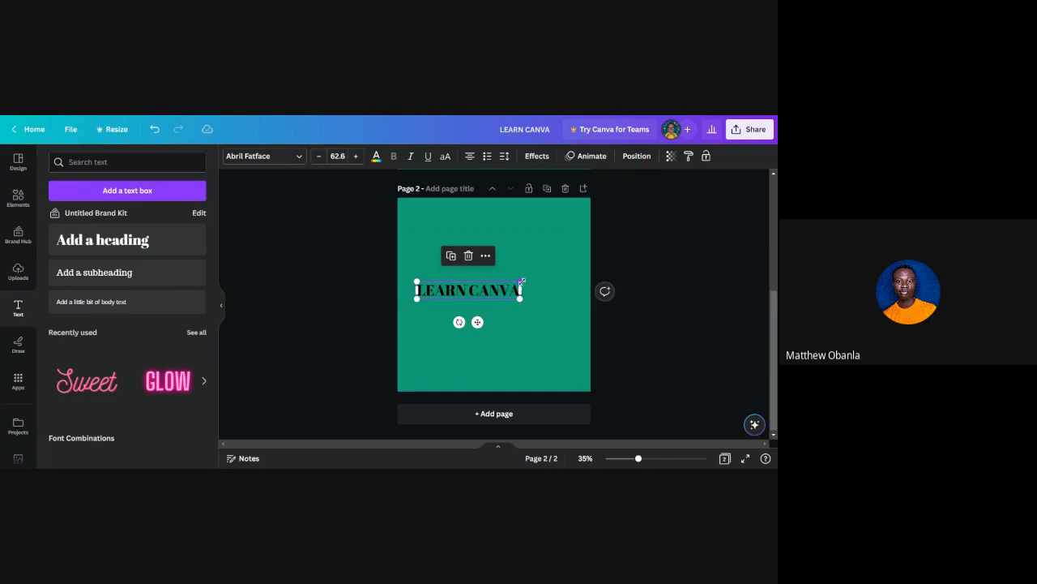
pyautogui.moveTo(522, 281); pyautogui.dragTo(556, 251)
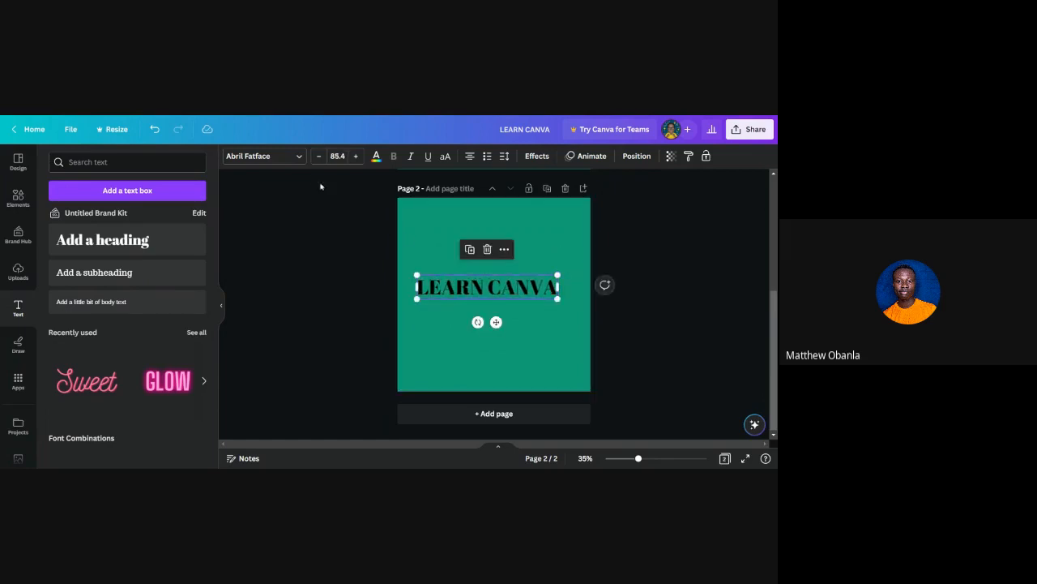
pyautogui.click(663, 288)
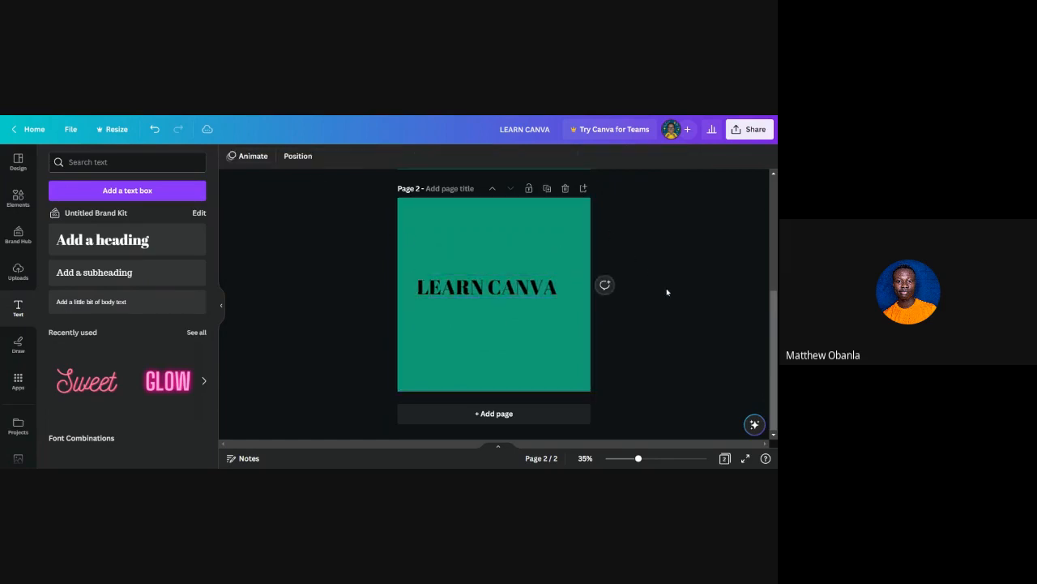
pyautogui.click(526, 289)
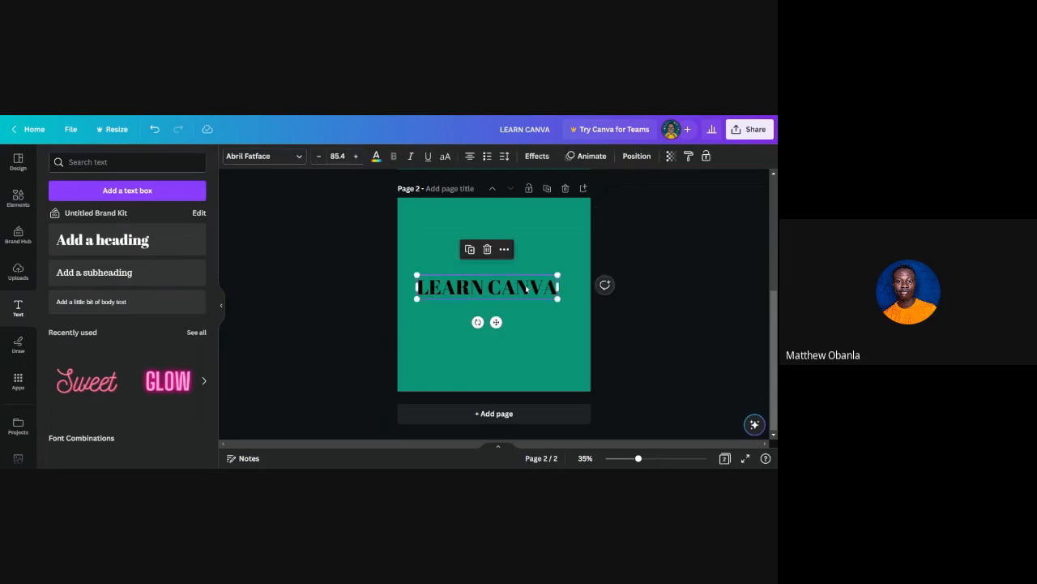
pyautogui.click(526, 289)
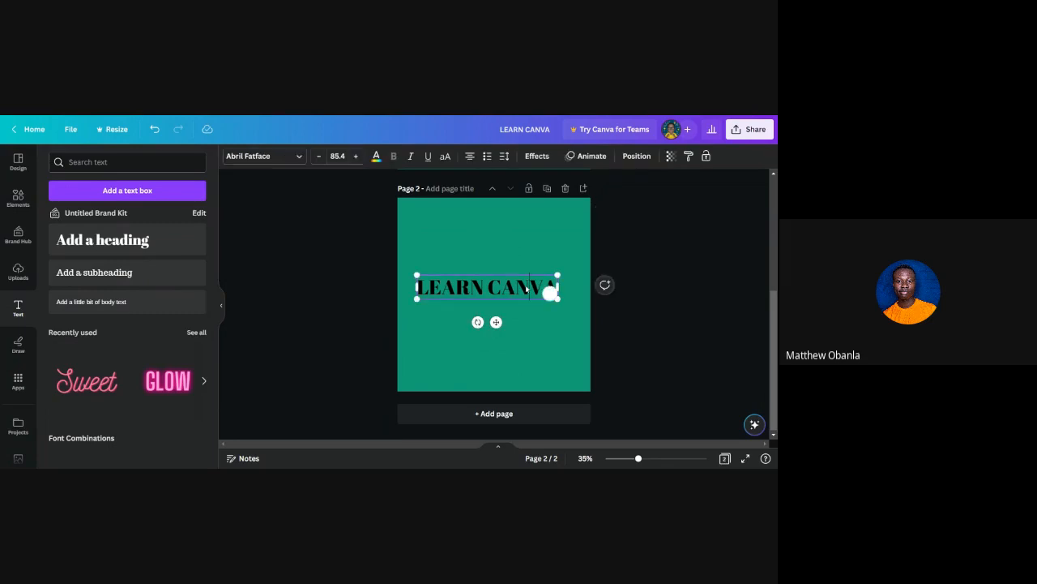
pyautogui.click(655, 299)
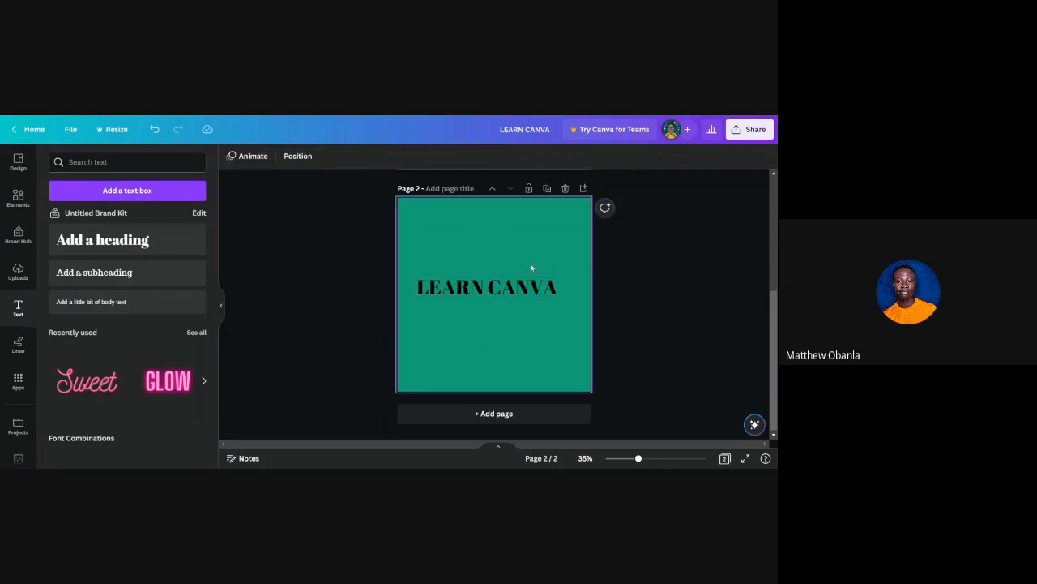
# Step: Move the LEARN CANVA heading to the exact horizontal and vertical centre of page 2
pyautogui.click(516, 289)
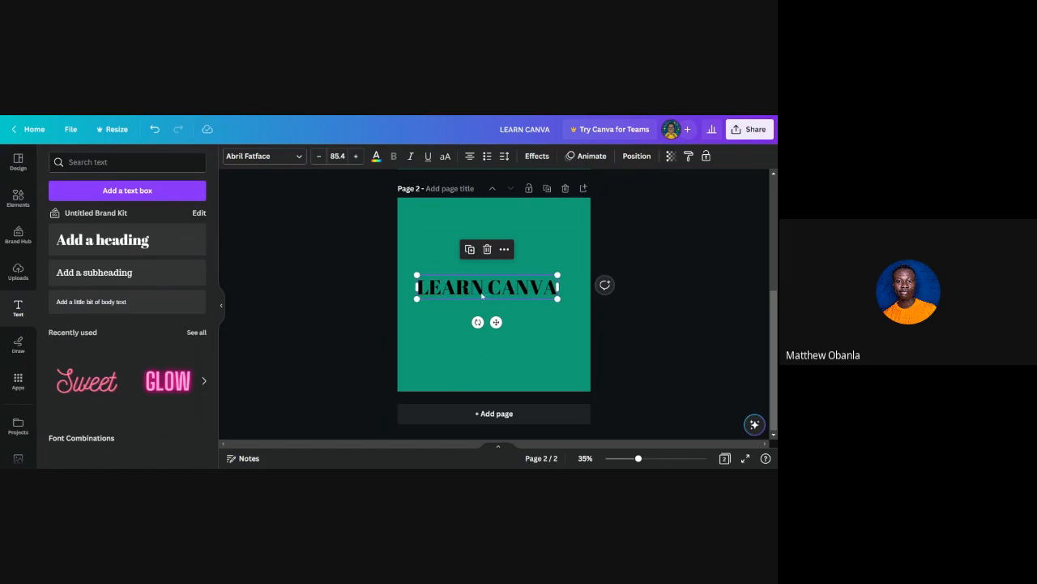
pyautogui.moveTo(483, 295); pyautogui.dragTo(487, 298)
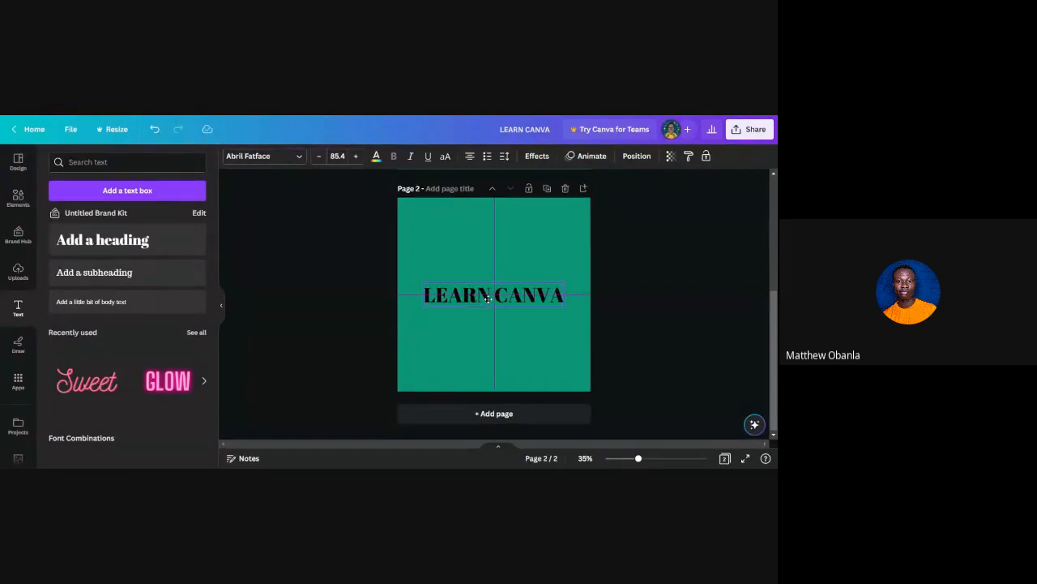
pyautogui.moveTo(487, 299); pyautogui.dragTo(487, 299)
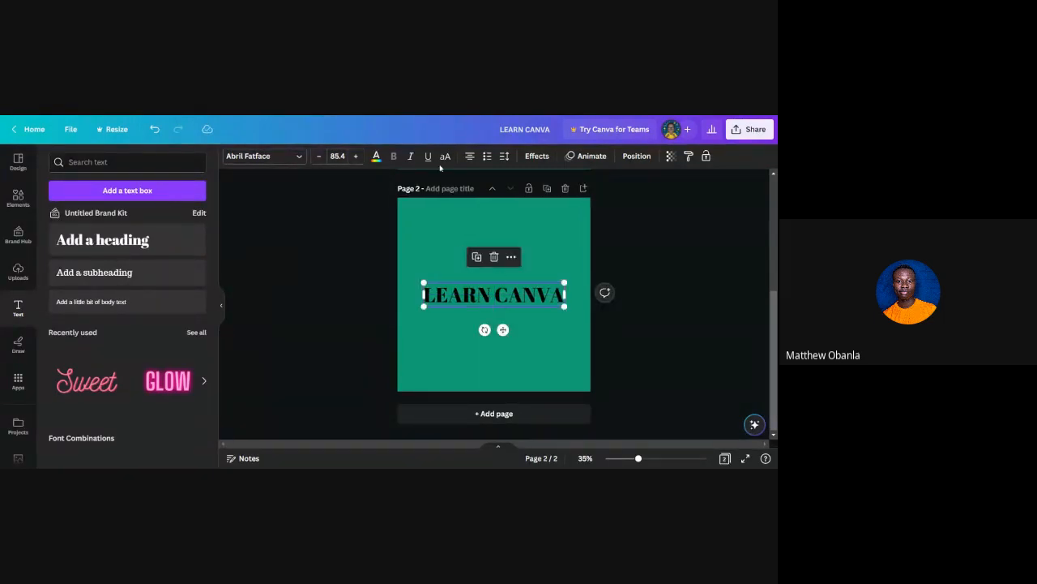
# Step: Try League Spartan on the LEARN CANVA heading, and set its font to Futura Display
pyautogui.click(291, 156)
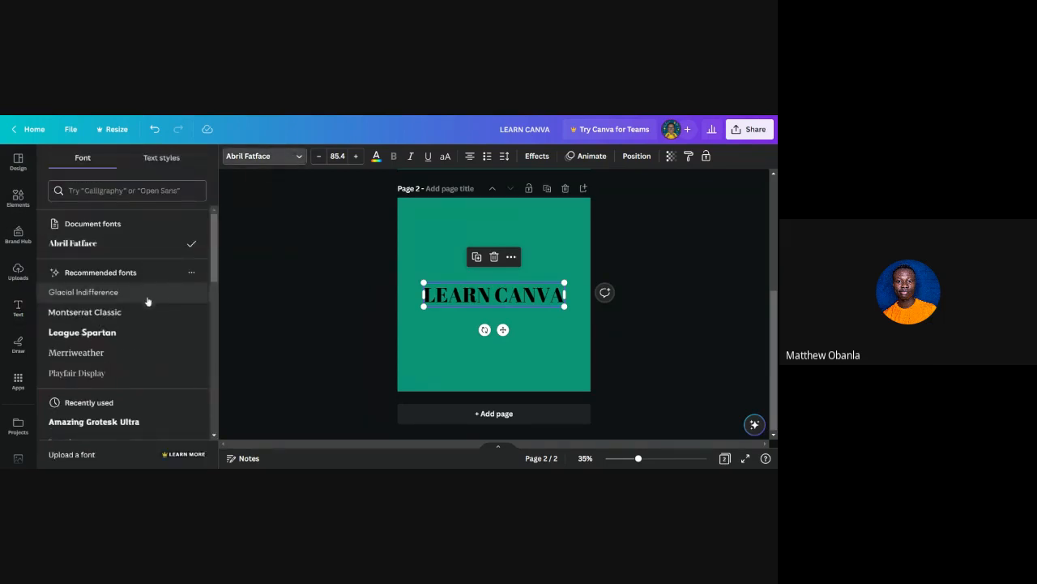
pyautogui.click(121, 334)
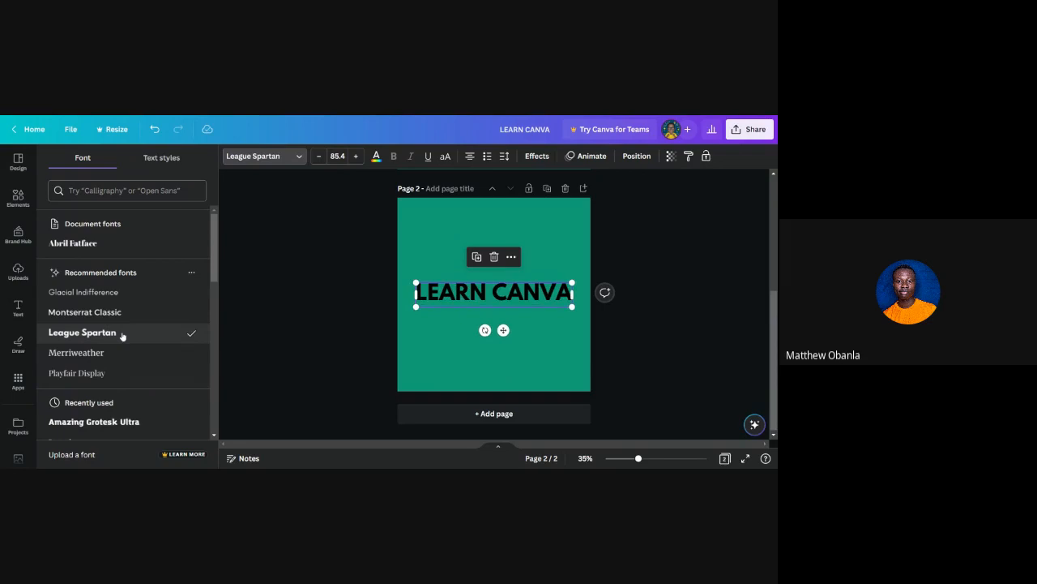
pyautogui.scroll(-1, 116, 365)
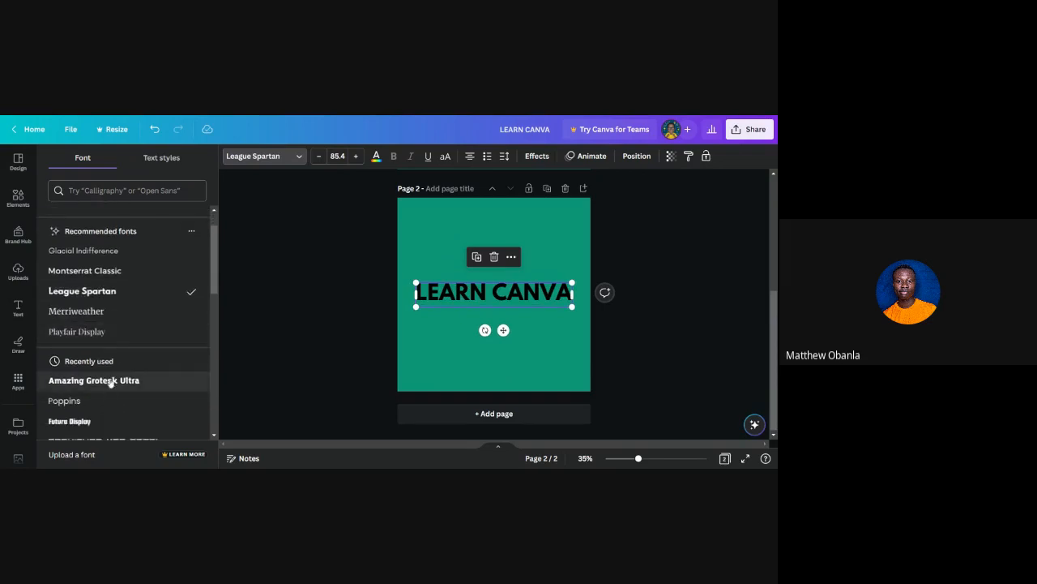
pyautogui.click(87, 423)
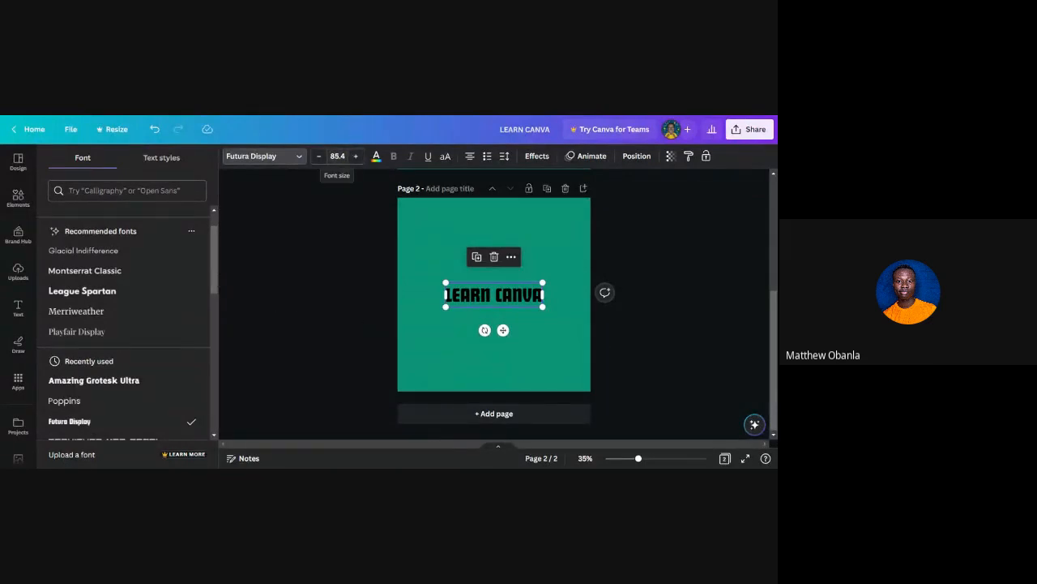
# Step: Set the LEARN CANVA heading's font size to 100 and its text colour to white
pyautogui.click(337, 155)
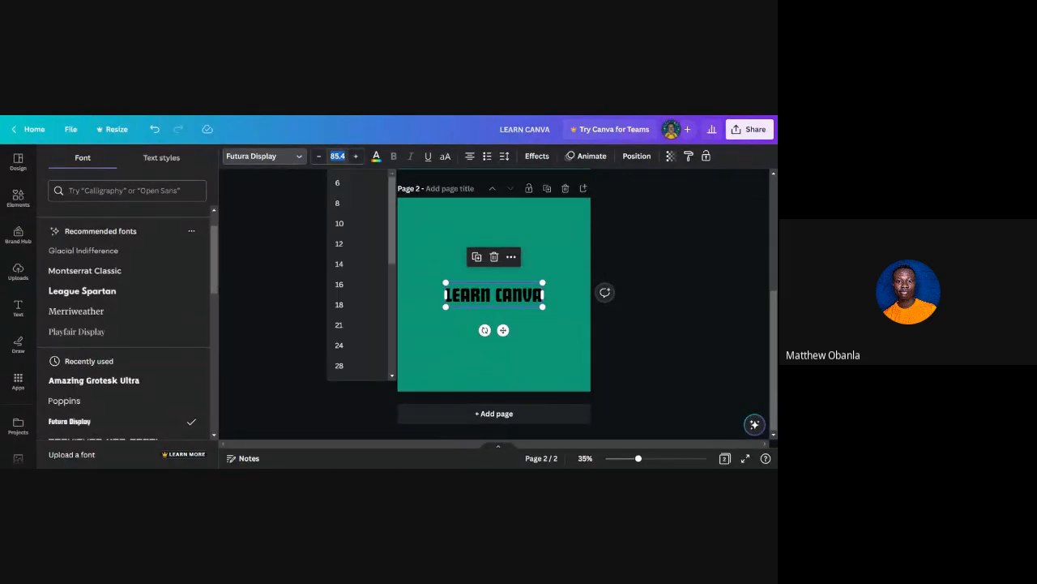
pyautogui.write('100')
pyautogui.press('Return')
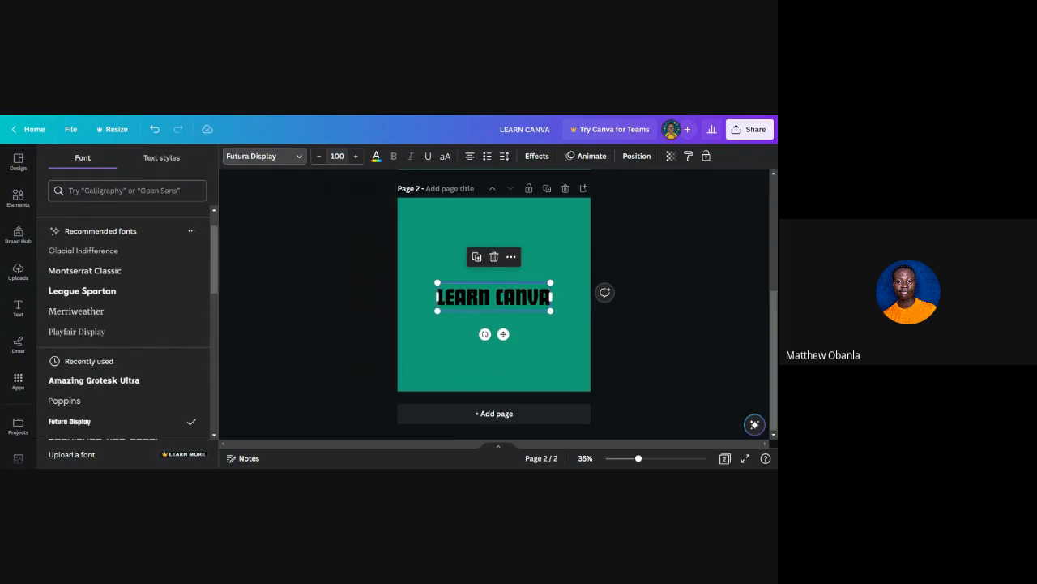
pyautogui.click(376, 156)
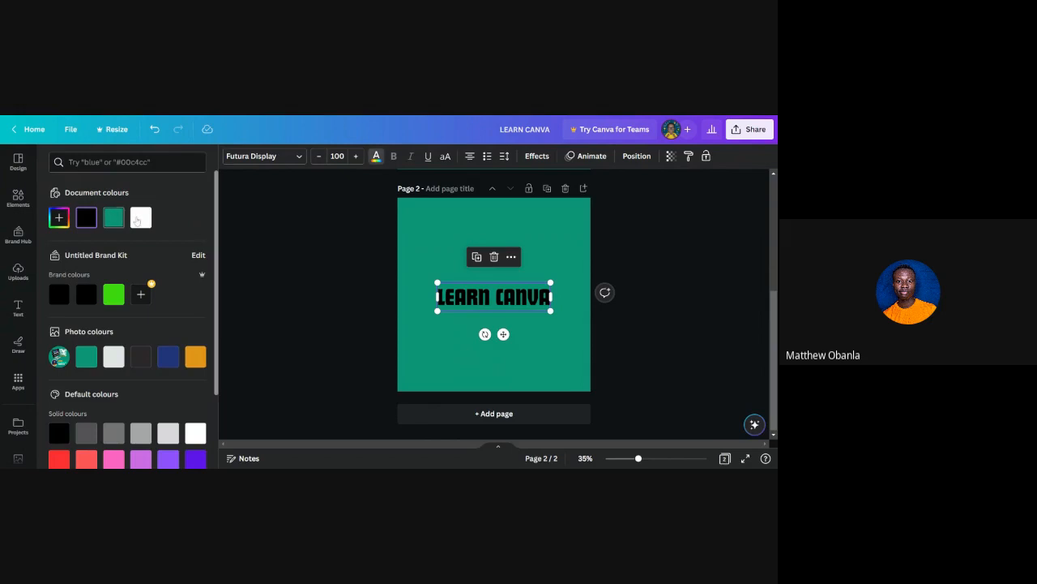
pyautogui.click(141, 218)
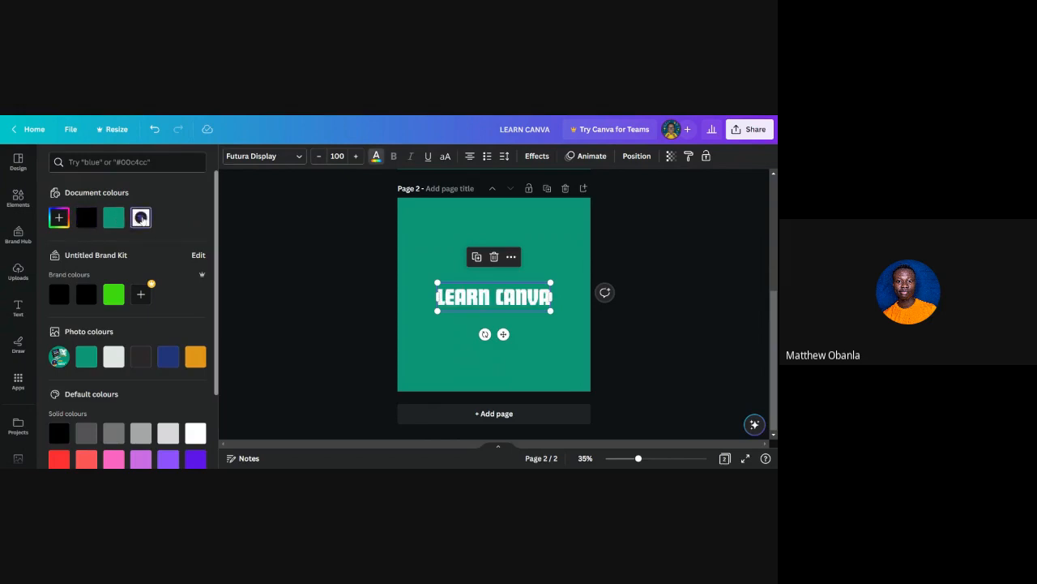
# Step: Try underlining the LEARN CANVA heading, remove the underline, and toggle its upper-case option
pyautogui.click(427, 156)
pyautogui.click(427, 156)
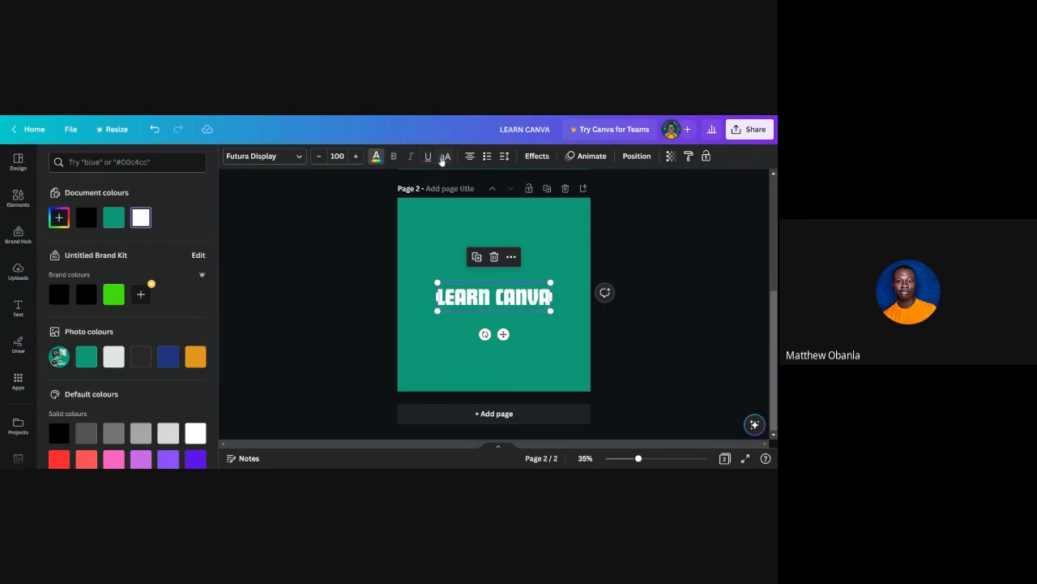
pyautogui.click(442, 161)
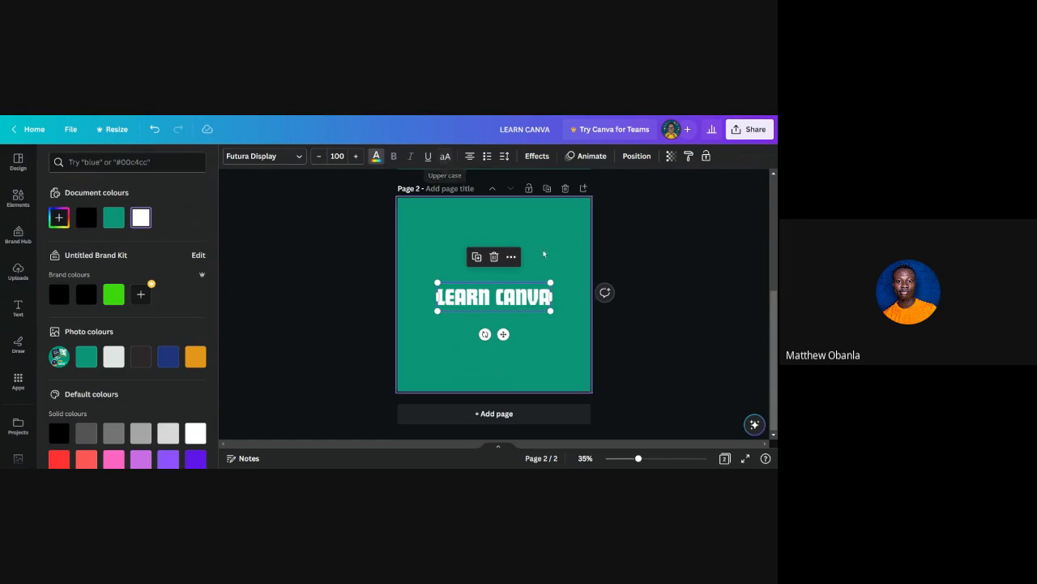
# Step: Cycle the LEARN CANVA heading through the text alignments, ending on right alignment
pyautogui.click(470, 157)
pyautogui.click(470, 157)
pyautogui.click(470, 158)
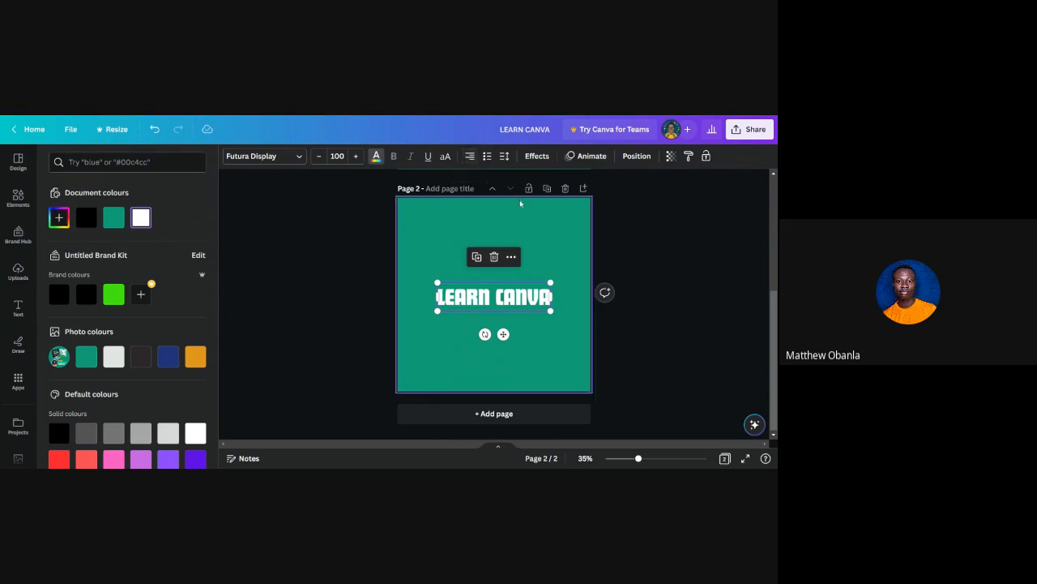
pyautogui.click(470, 157)
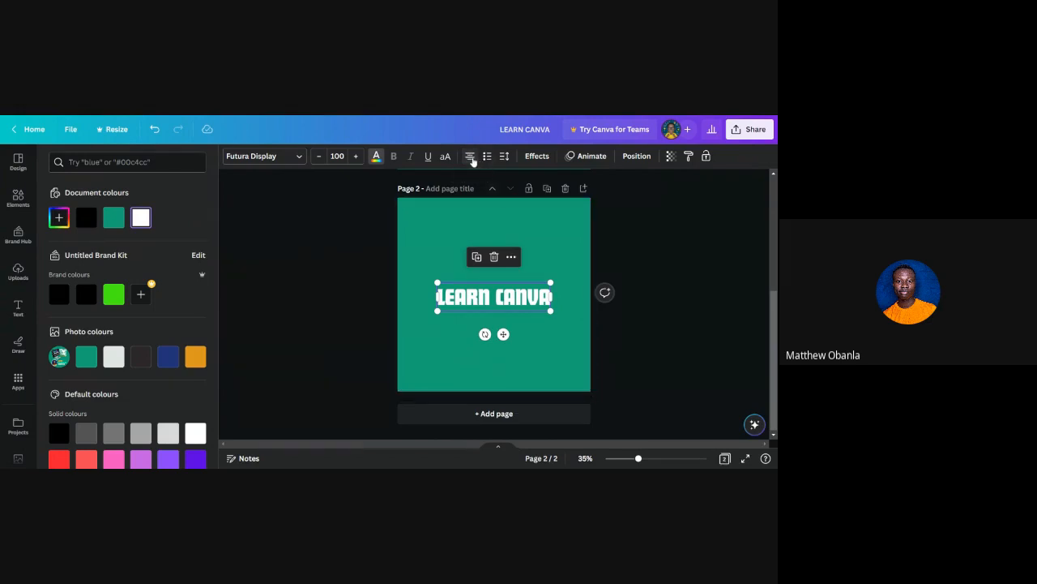
pyautogui.click(471, 158)
pyautogui.click(472, 159)
pyautogui.click(471, 159)
pyautogui.click(471, 159)
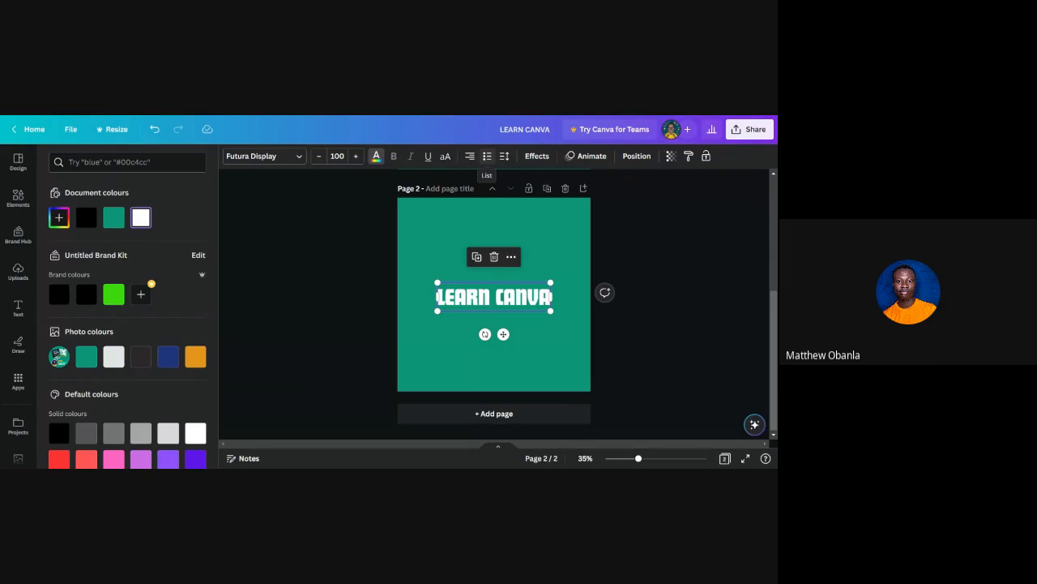
# Step: Turn the heading into a bulleted list, widen its box to fit LEARN CANVA on one line, and add a second bullet reading LEAN
pyautogui.click(487, 157)
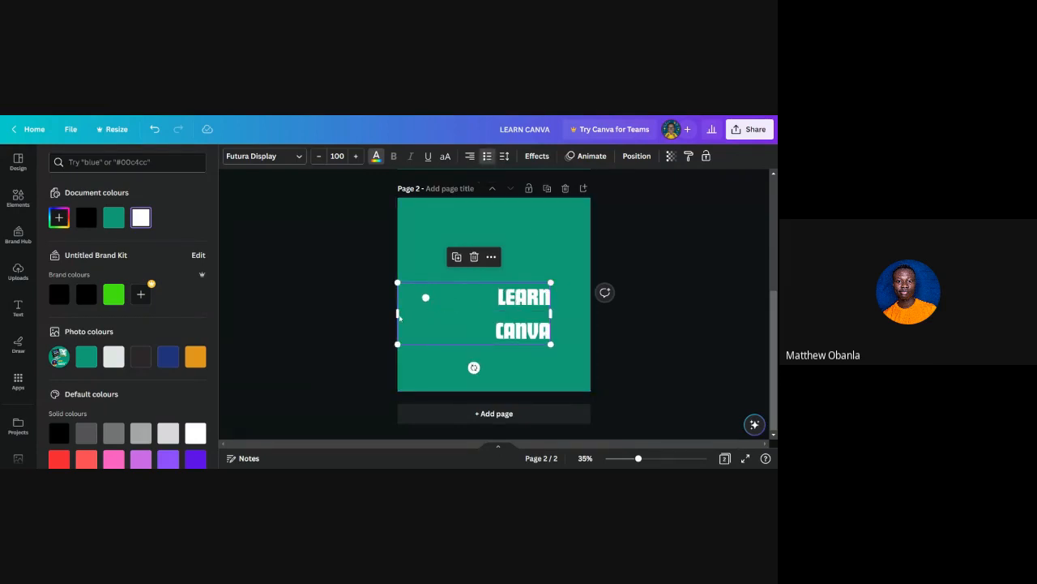
pyautogui.moveTo(551, 313); pyautogui.dragTo(577, 301)
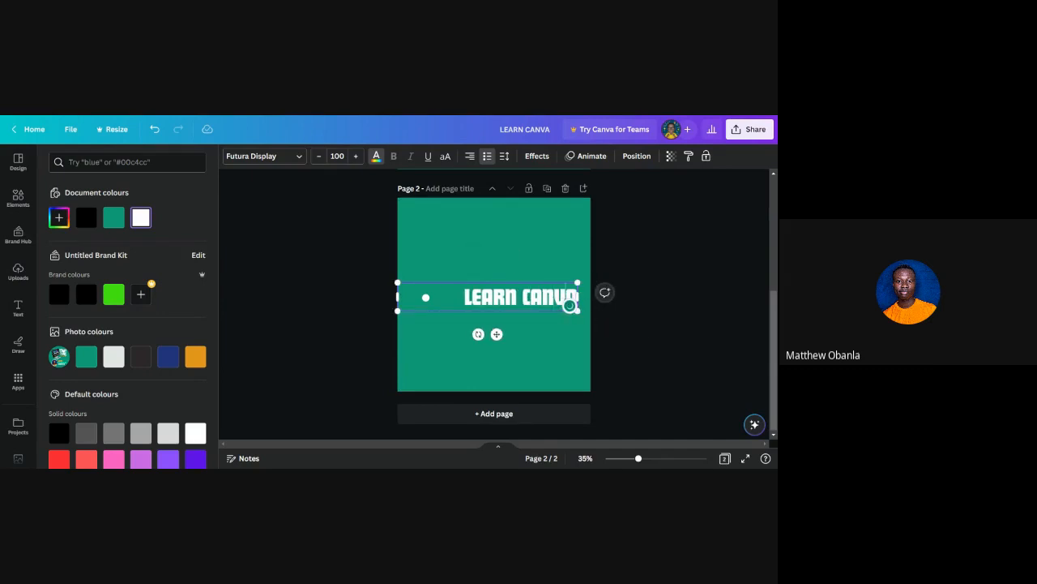
pyautogui.moveTo(571, 306); pyautogui.dragTo(574, 342)
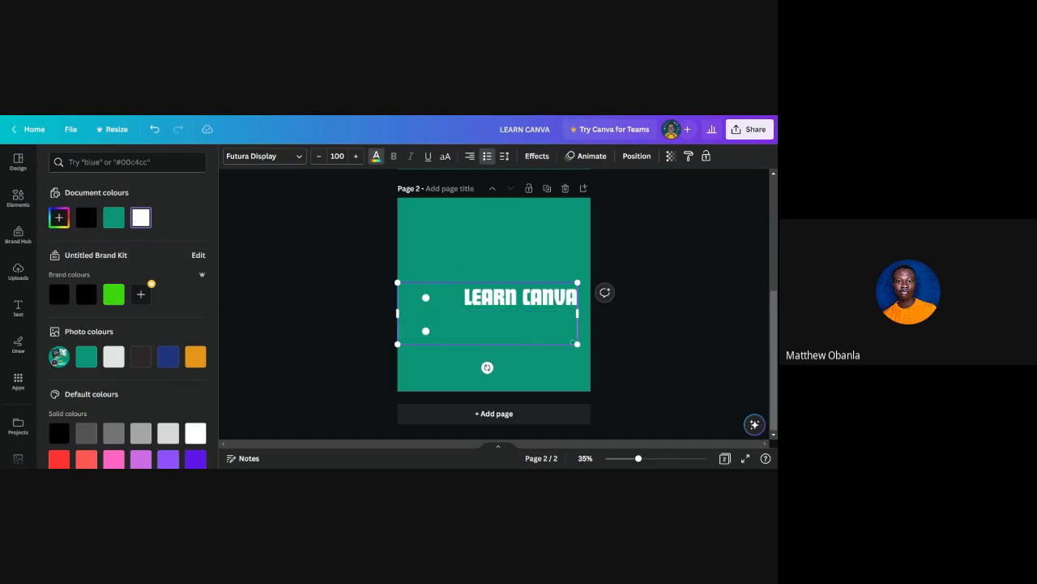
pyautogui.write('LEAN')
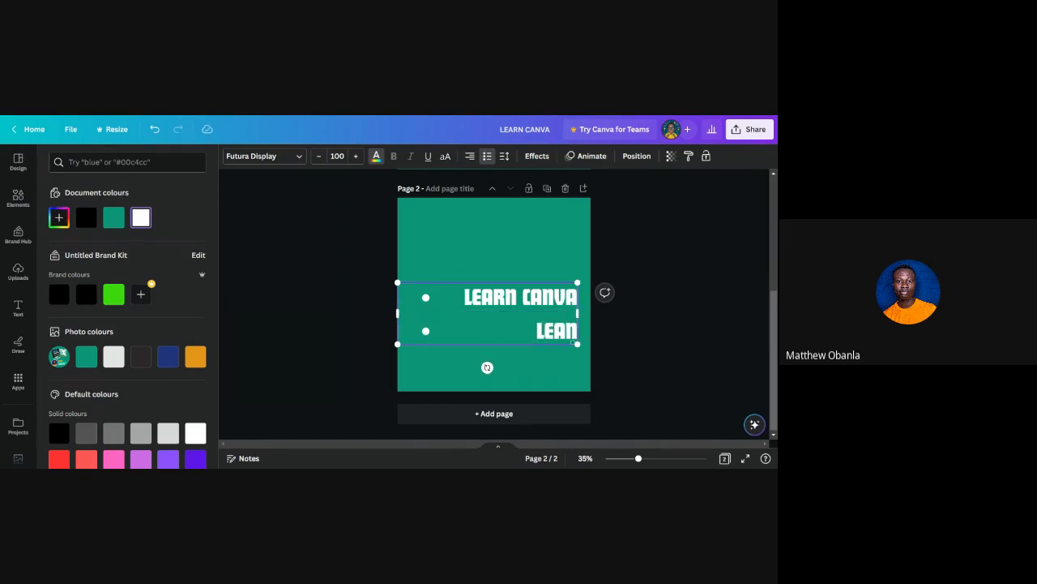
# Step: Complete the second bullet's text as LEARN CANVA
pyautogui.press('BackSpace')
pyautogui.write('RN C')
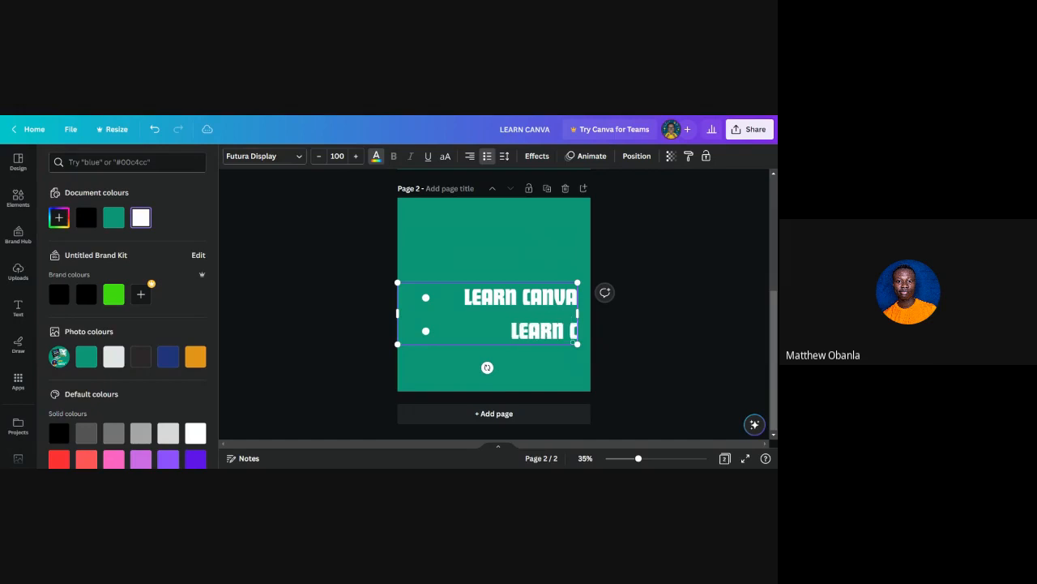
pyautogui.write('ANVA')
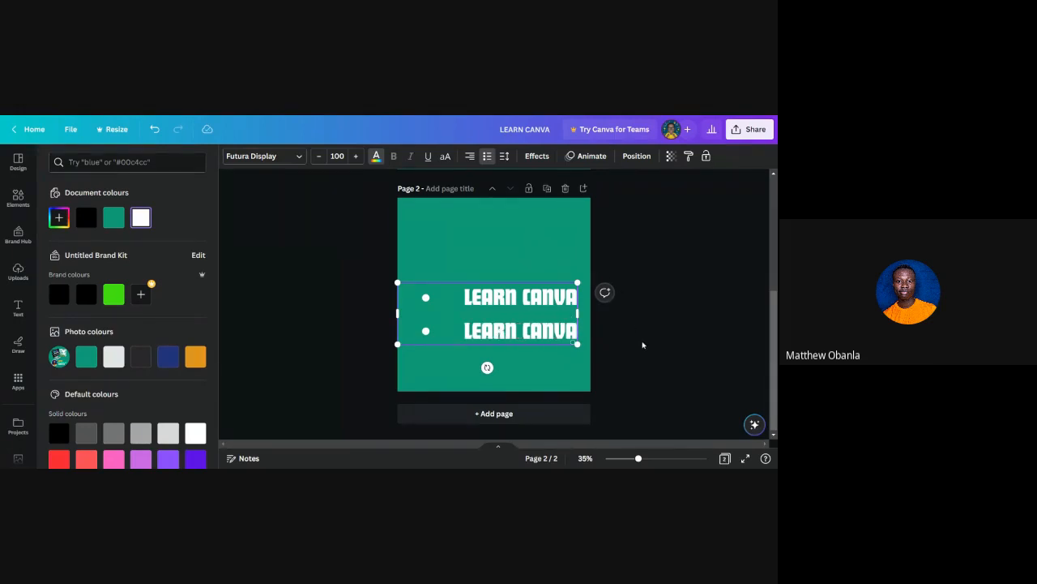
# Step: Delete the second bullet so the list keeps only the first LEARN CANVA item
pyautogui.press('BackSpace')
pyautogui.press('BackSpace')
pyautogui.press('BackSpace')
pyautogui.press('BackSpace')
pyautogui.press('BackSpace')
pyautogui.press('BackSpace')
pyautogui.press('BackSpace')
pyautogui.press('BackSpace')
pyautogui.press('BackSpace')
pyautogui.press('BackSpace')
pyautogui.press('BackSpace')
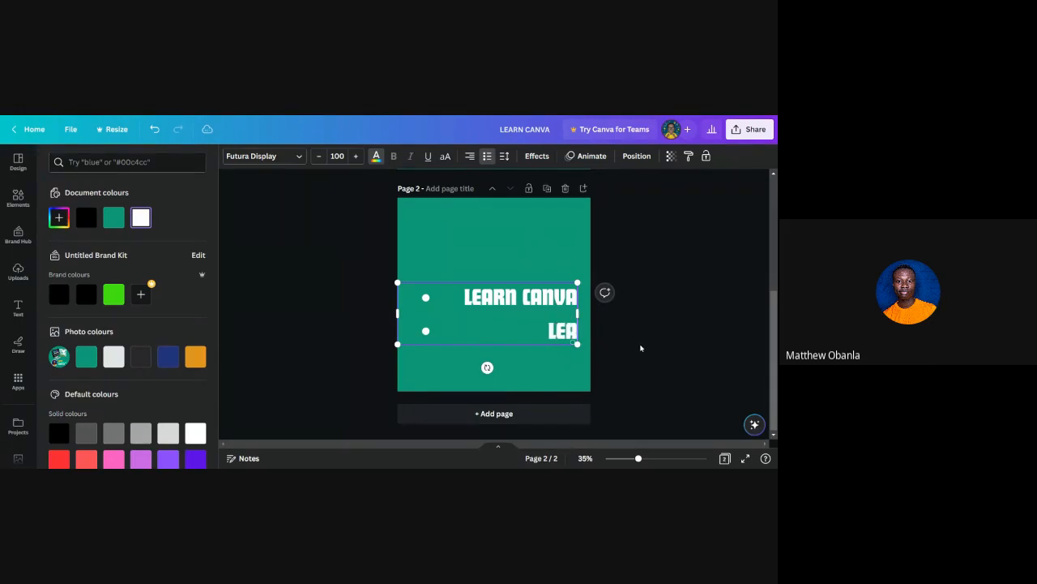
pyautogui.press('BackSpace')
pyautogui.press('BackSpace')
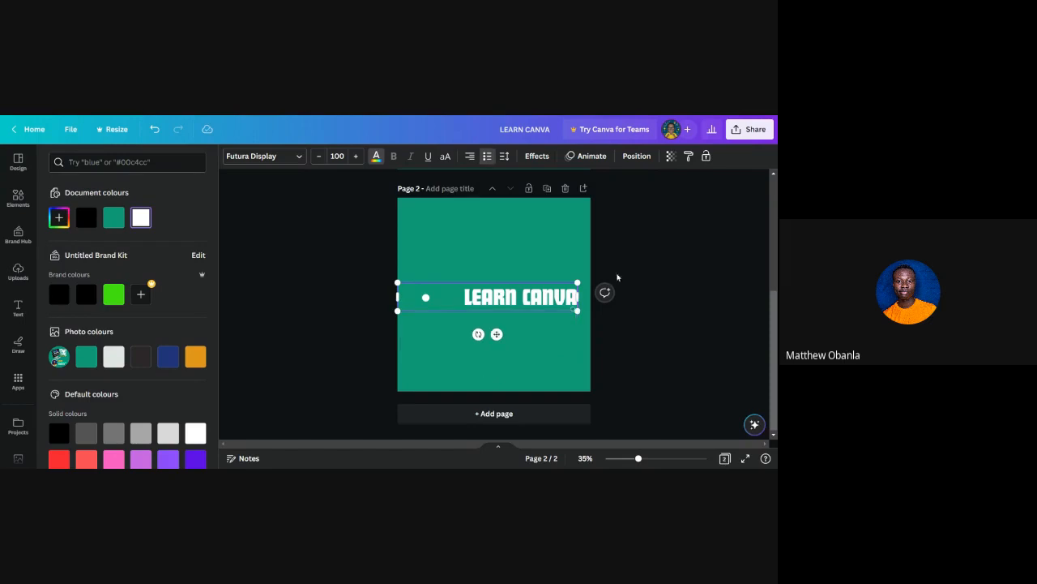
# Step: Cycle the heading's list style through numbered to no list, and narrow its box to fit LEARN CANVA on one line
pyautogui.click(487, 156)
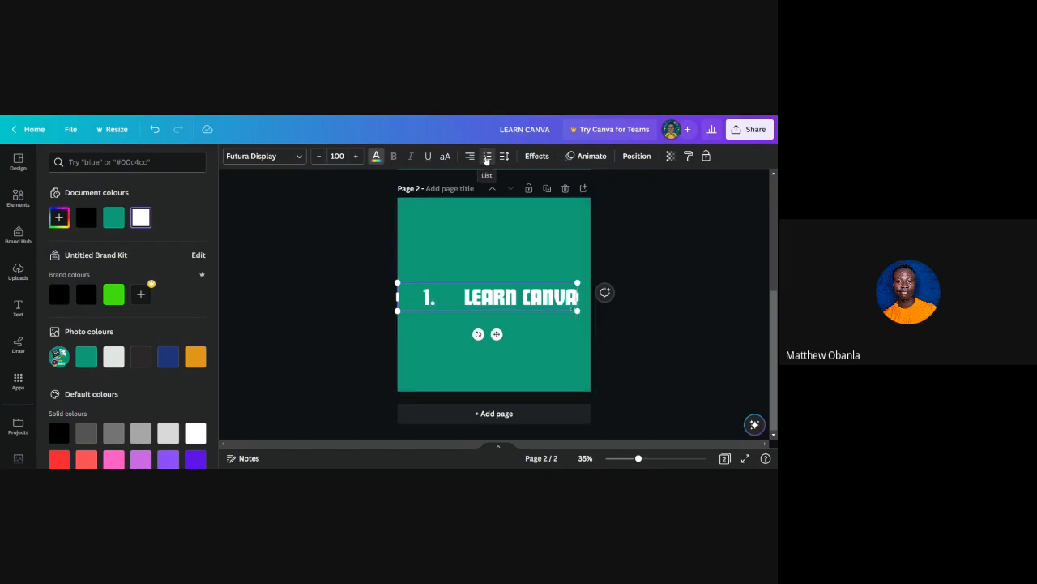
pyautogui.click(487, 157)
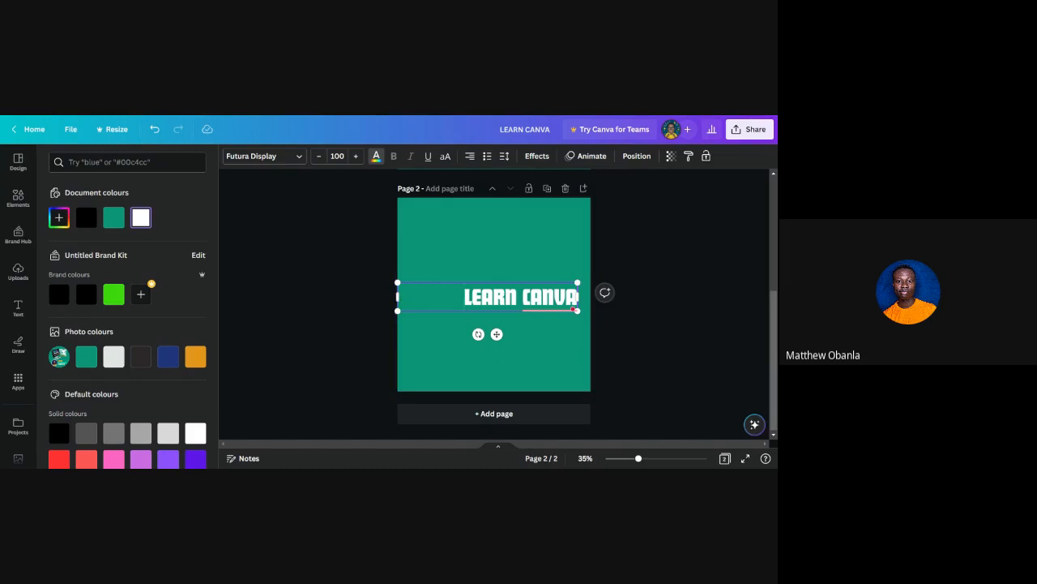
pyautogui.moveTo(394, 297); pyautogui.dragTo(459, 297)
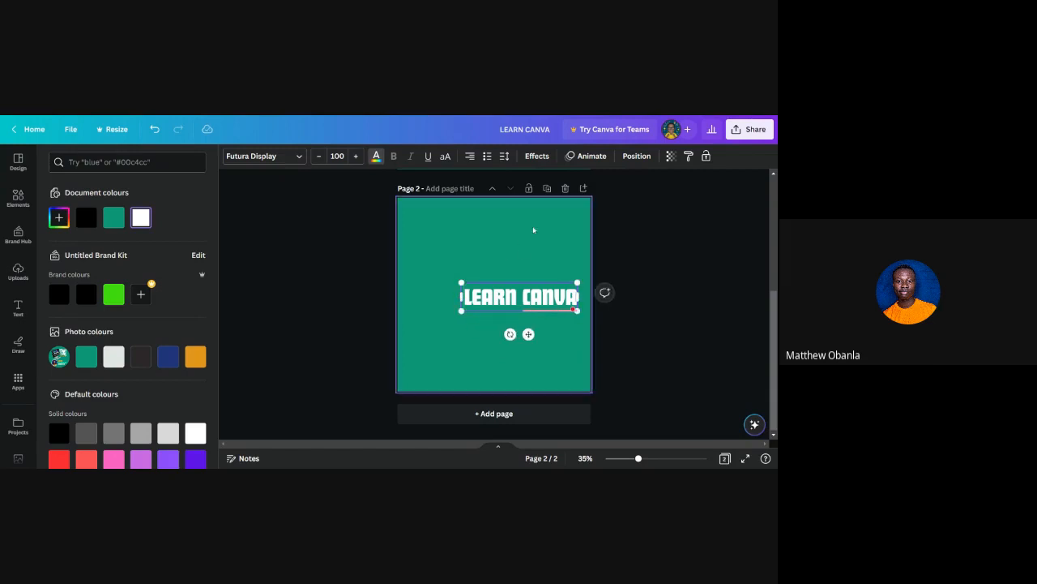
# Step: View the heading's spacing options and move the heading up to the horizontal centre of page 2
pyautogui.click(506, 159)
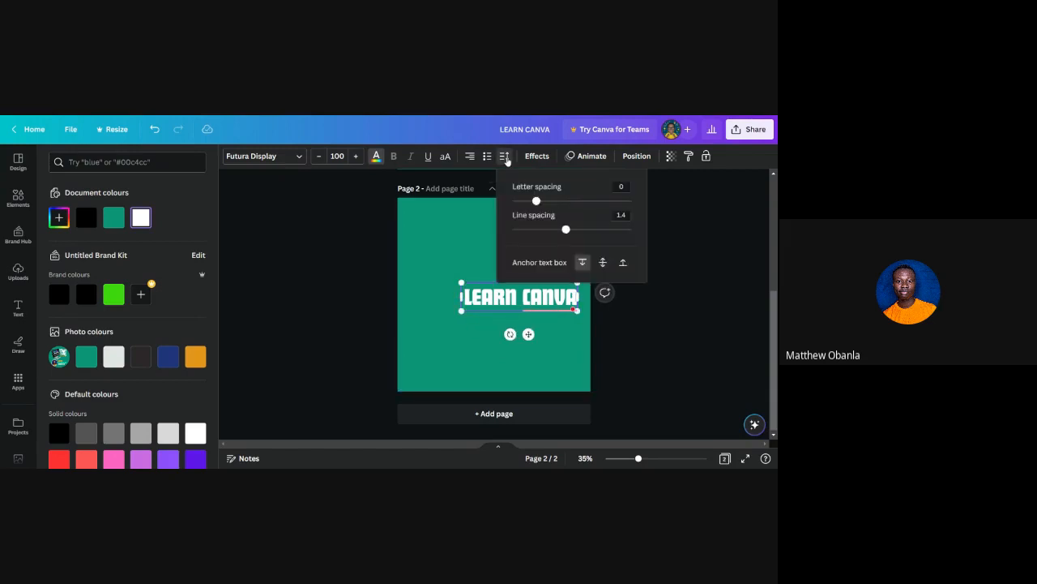
pyautogui.click(632, 325)
pyautogui.moveTo(529, 334); pyautogui.dragTo(504, 306)
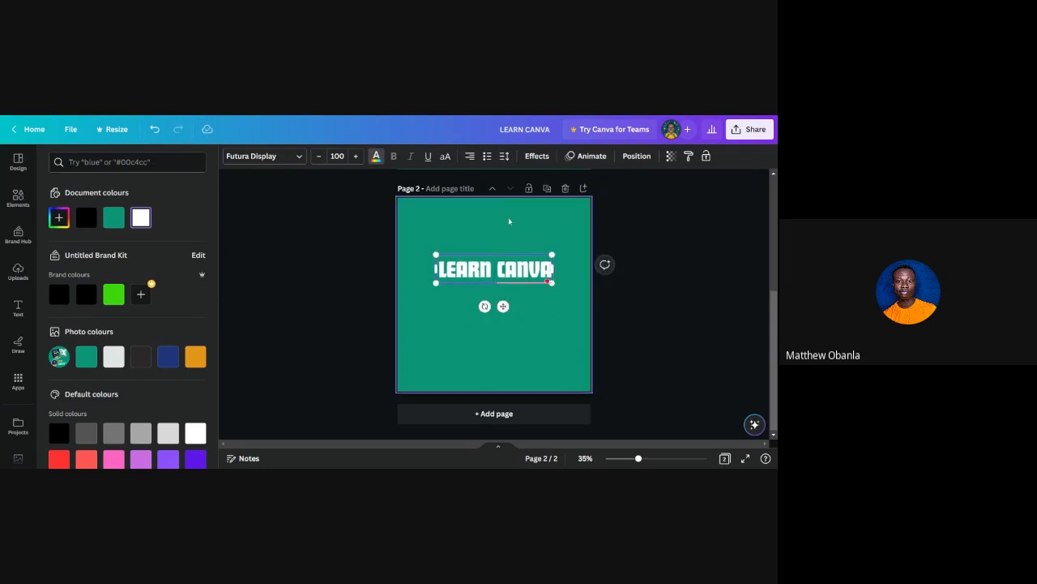
# Step: Narrow the heading's box so LEARN CANVA wraps onto two lines, and set its line spacing to 0.74
pyautogui.click(504, 157)
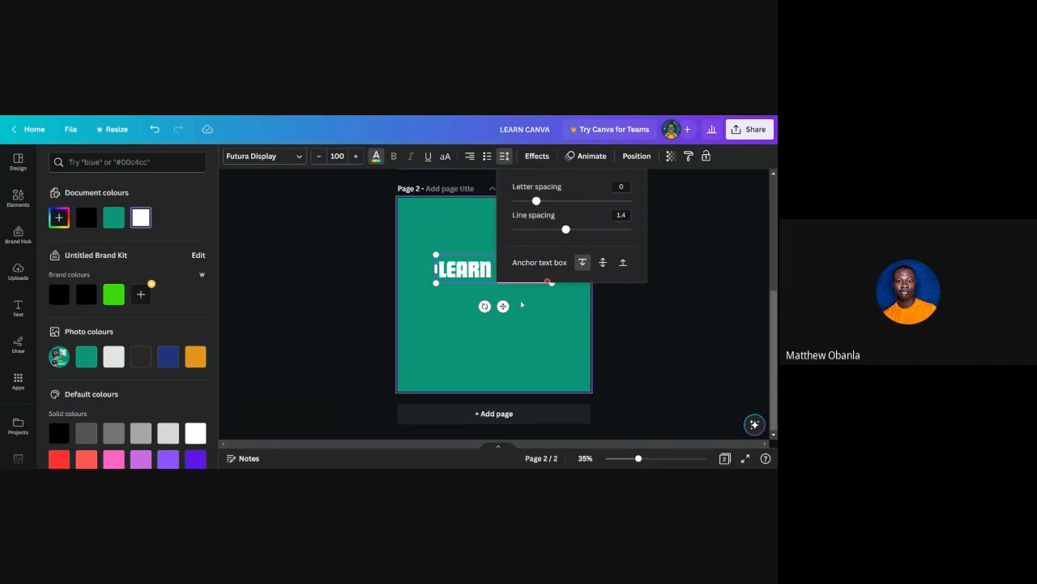
pyautogui.scroll(5, 521, 304)
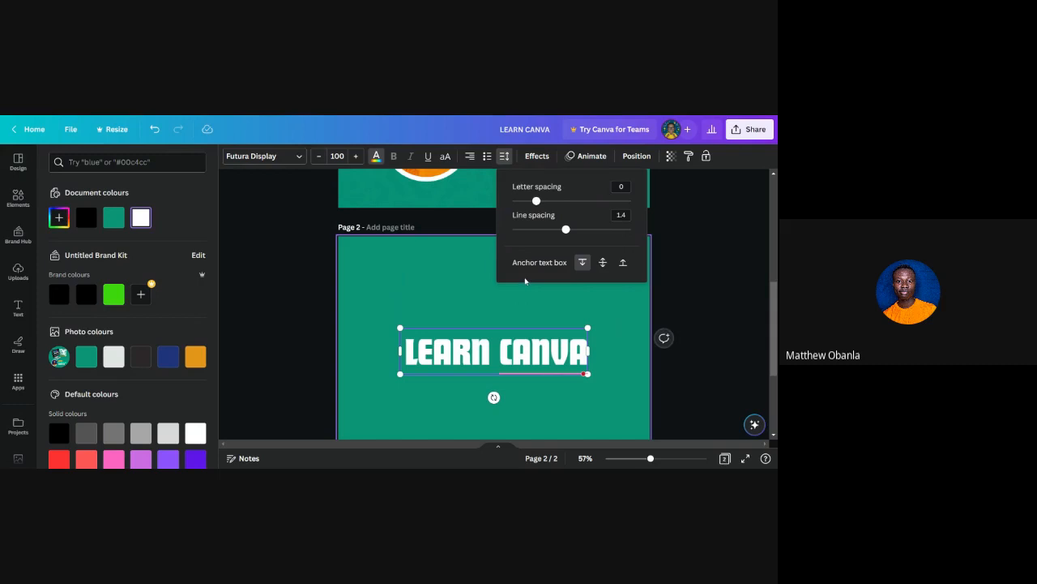
pyautogui.moveTo(588, 351); pyautogui.dragTo(526, 357)
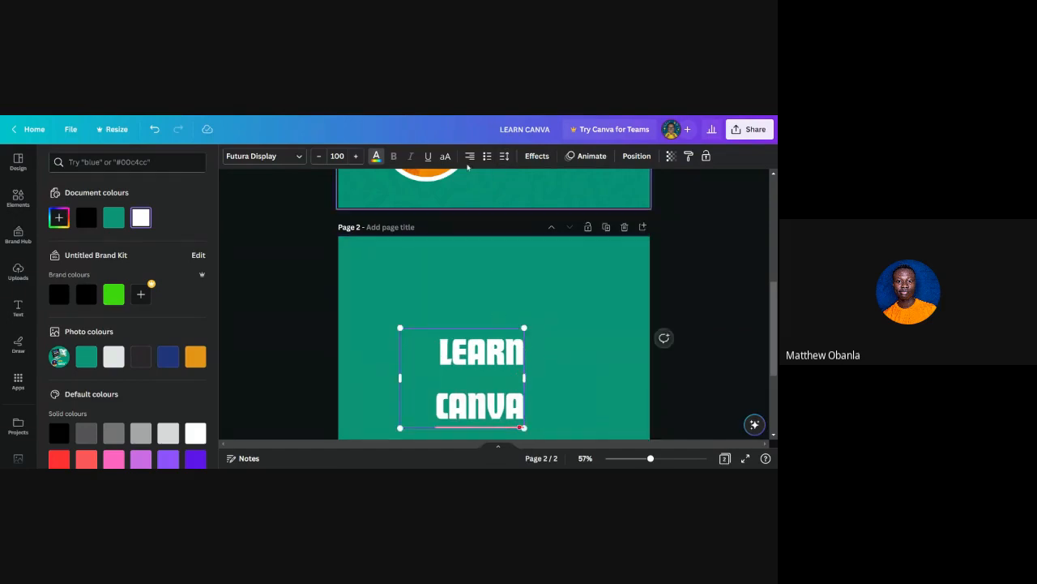
pyautogui.click(504, 155)
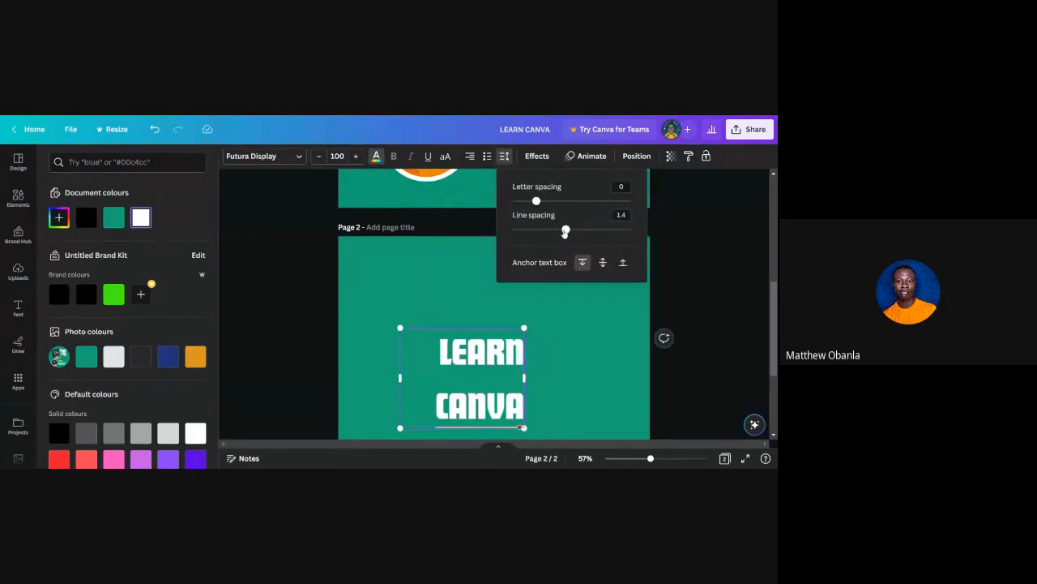
pyautogui.moveTo(566, 230); pyautogui.dragTo(528, 234)
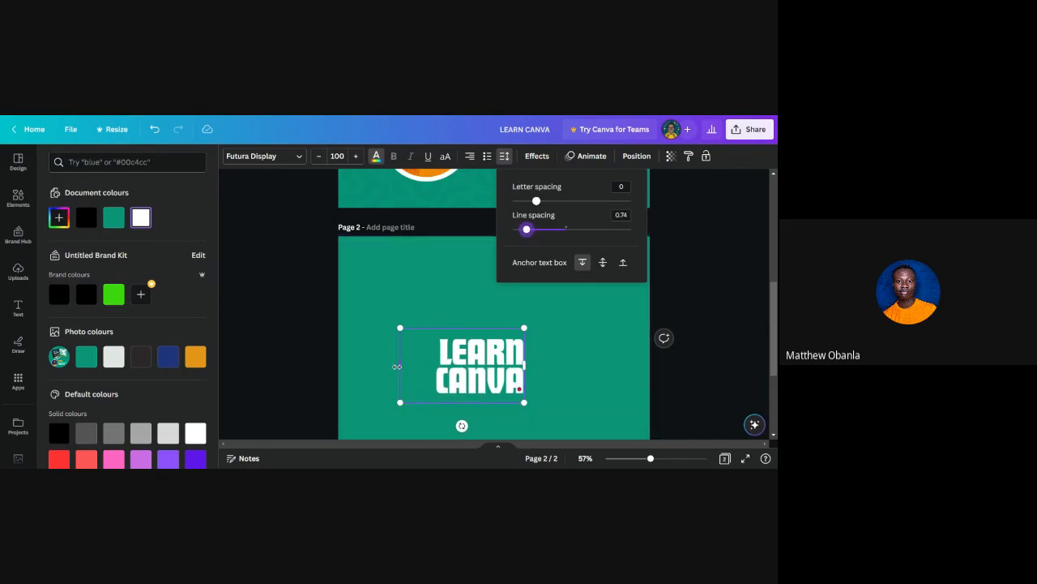
# Step: Anchor the heading's text box to the middle and reduce its width, leaving a small margin beside the text
pyautogui.click(602, 262)
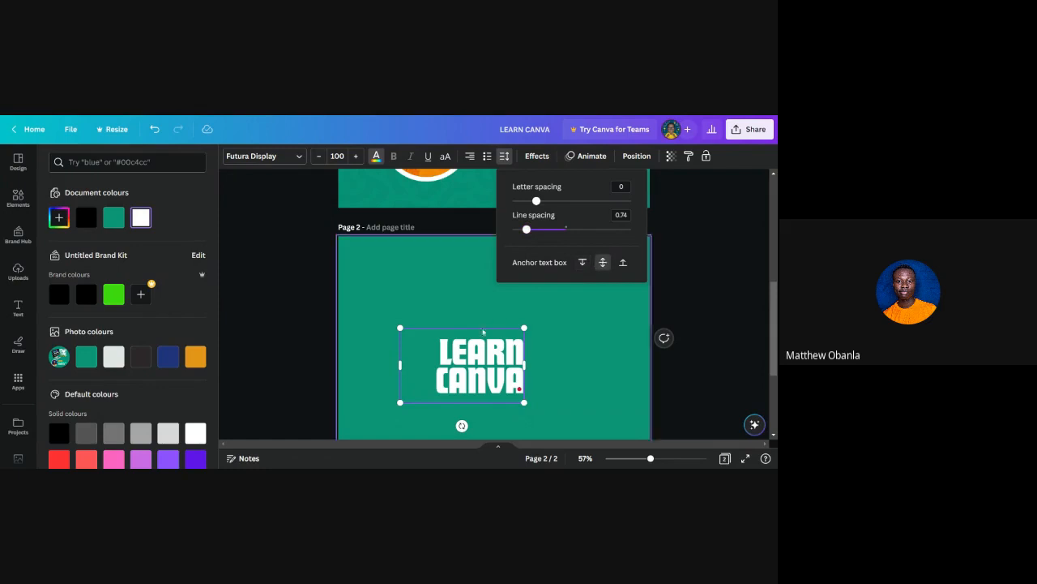
pyautogui.moveTo(400, 367); pyautogui.dragTo(430, 366)
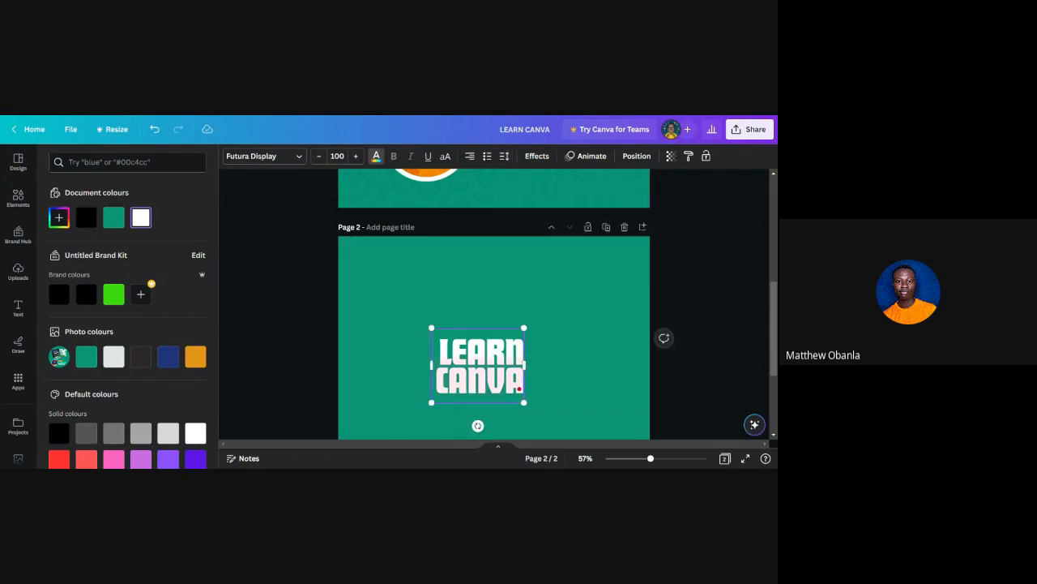
pyautogui.moveTo(427, 363); pyautogui.dragTo(416, 364)
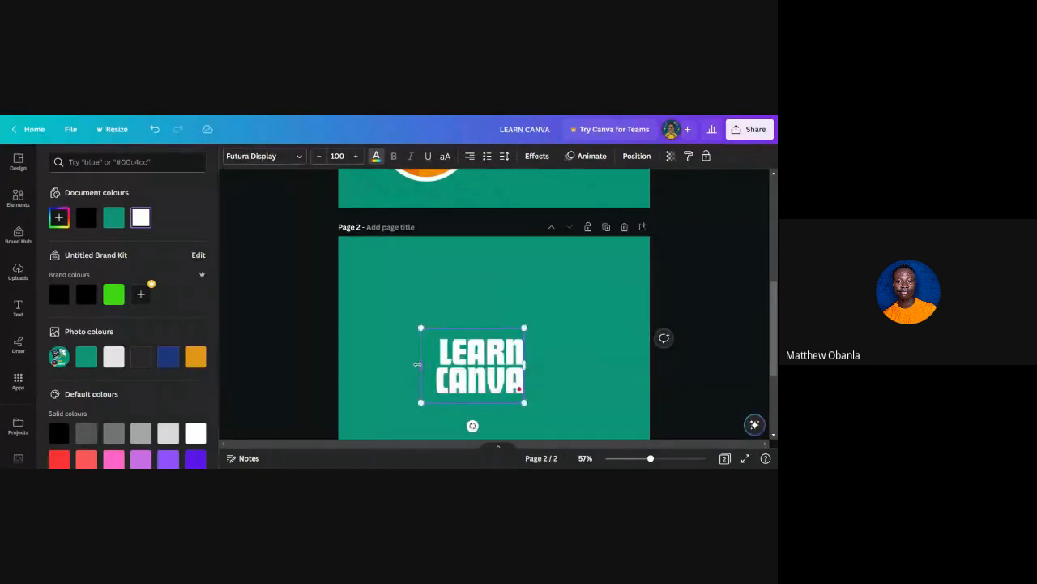
# Step: Centre-align the two-line heading and move it to the upper centre of page 2
pyautogui.click(469, 157)
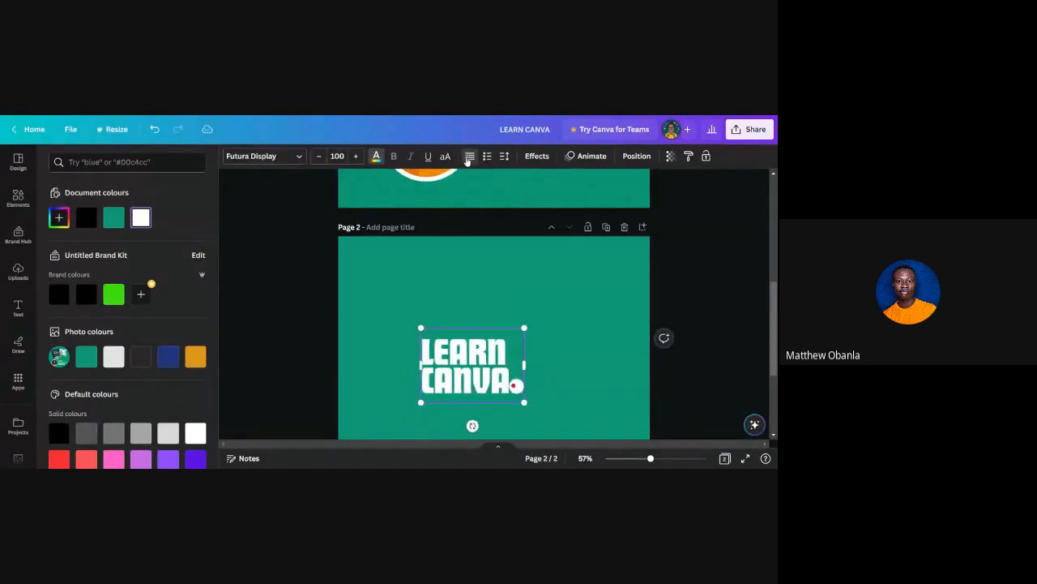
pyautogui.click(469, 157)
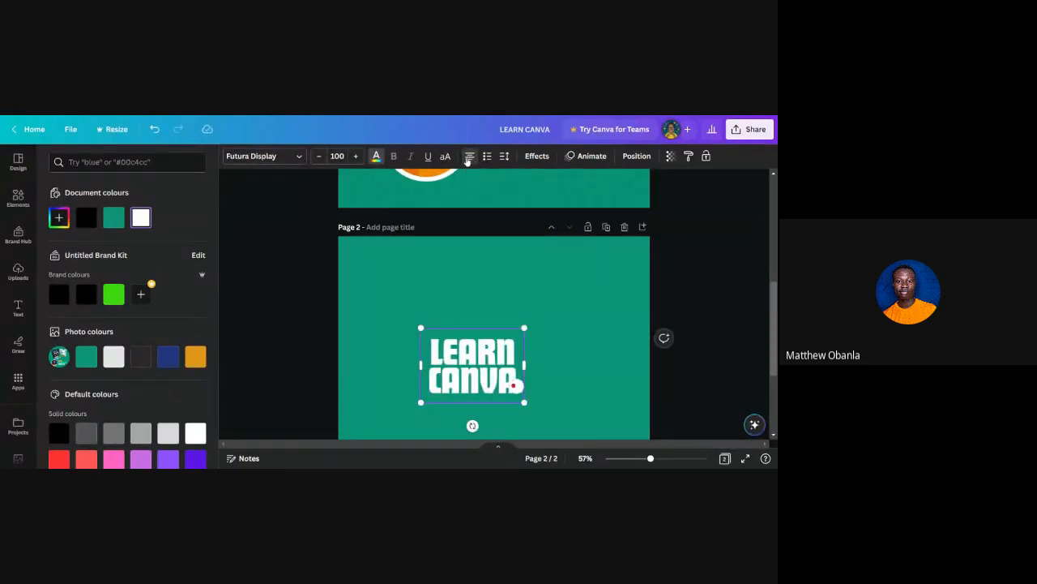
pyautogui.click(565, 342)
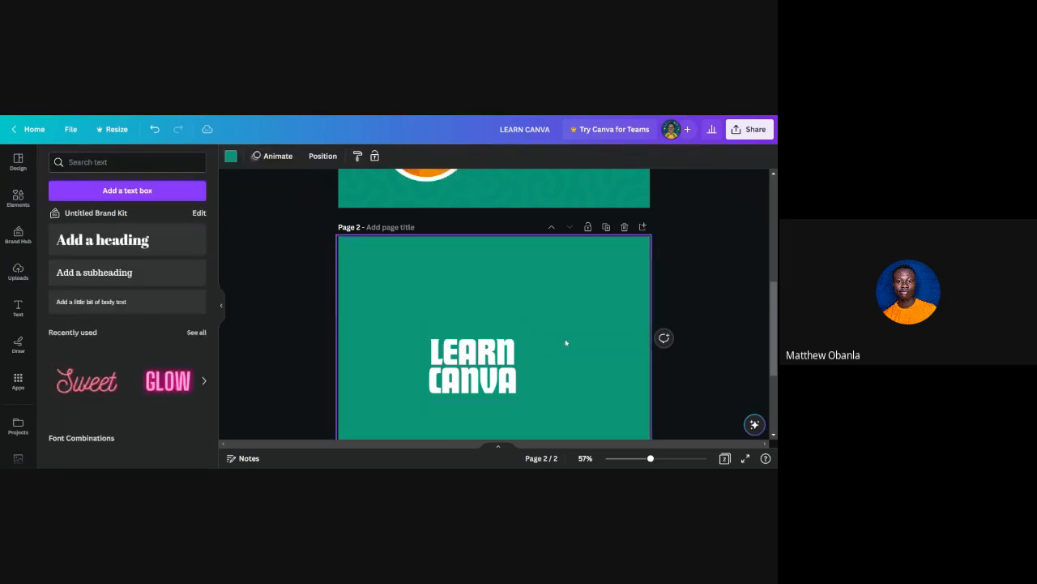
pyautogui.click(509, 352)
pyautogui.moveTo(509, 352); pyautogui.dragTo(528, 300)
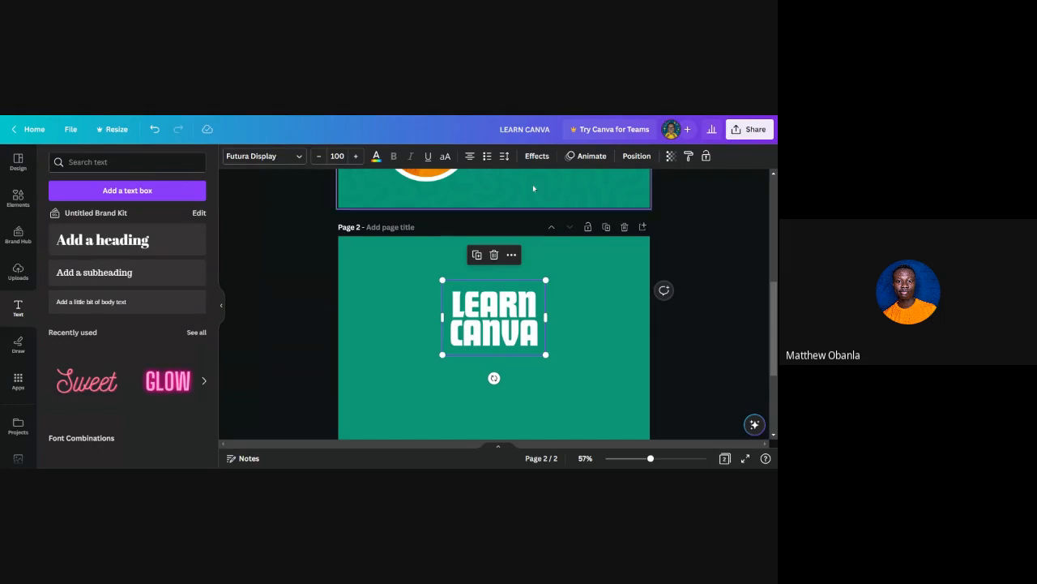
# Step: Try the Shadow and Lift text effects on the heading, and set its effect style back to None
pyautogui.click(533, 156)
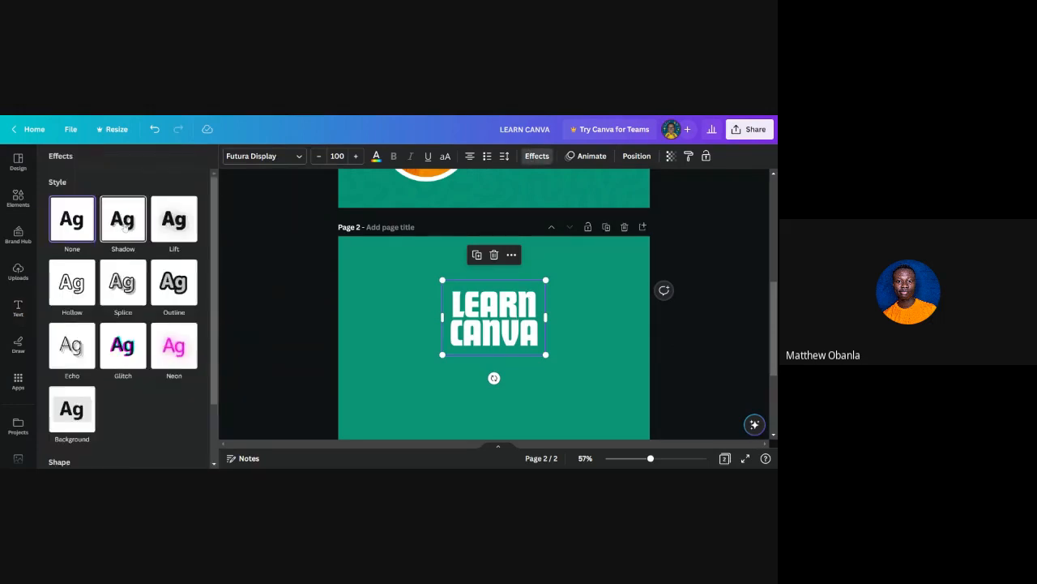
pyautogui.click(123, 225)
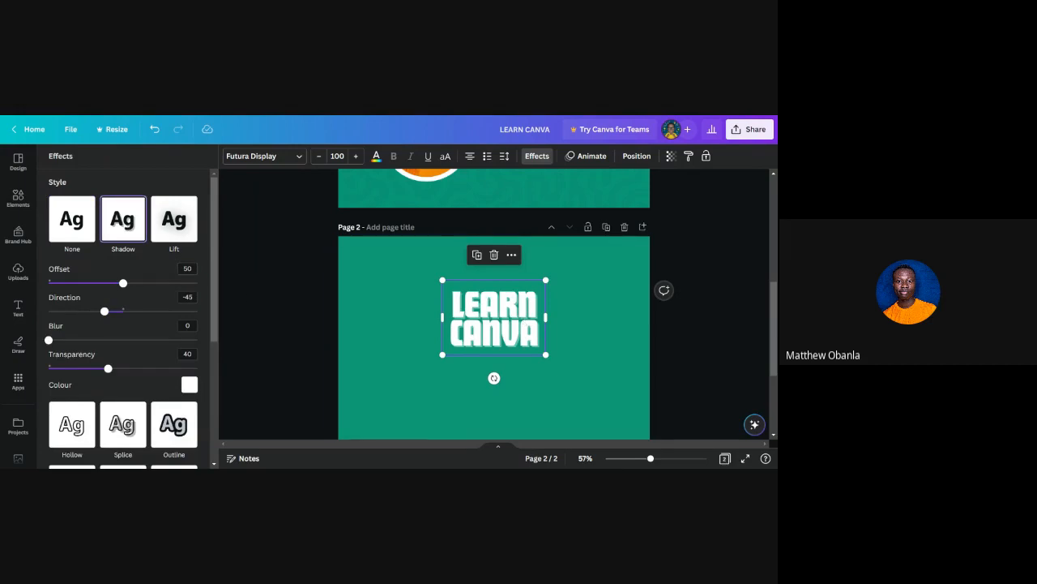
pyautogui.click(166, 229)
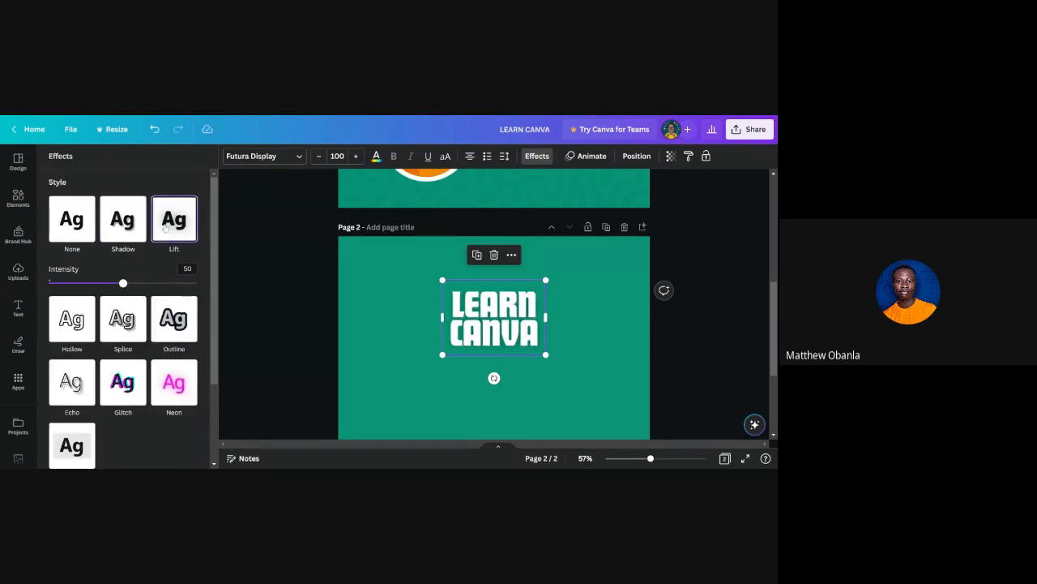
pyautogui.moveTo(123, 283)
pyautogui.mouseDown()
pyautogui.moveTo(171, 285)
pyautogui.moveTo(123, 285)
pyautogui.mouseUp()
pyautogui.click(123, 229)
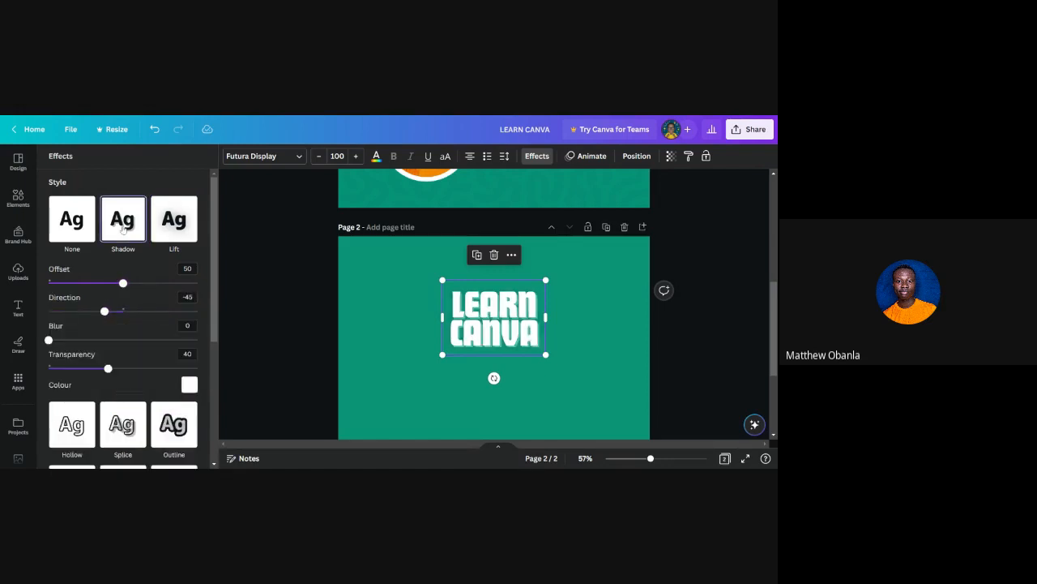
pyautogui.click(64, 227)
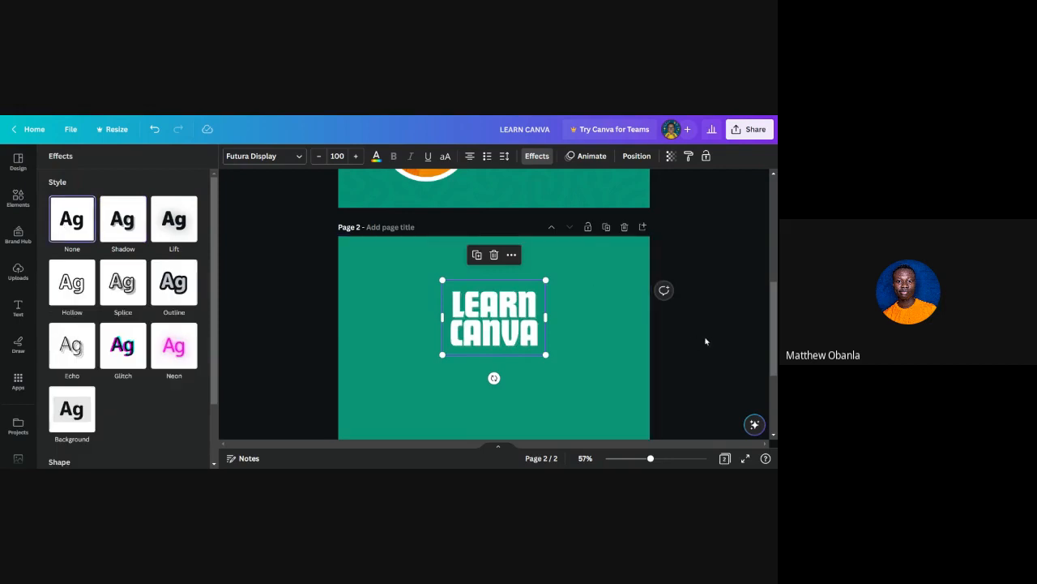
pyautogui.click(537, 156)
# Step: Enlarge the LEARN CANVA heading to font size 160 and centre it horizontally in the upper part of page 2
pyautogui.keyDown('ctrl'); pyautogui.scroll(-4, 537, 332); pyautogui.keyUp('ctrl')
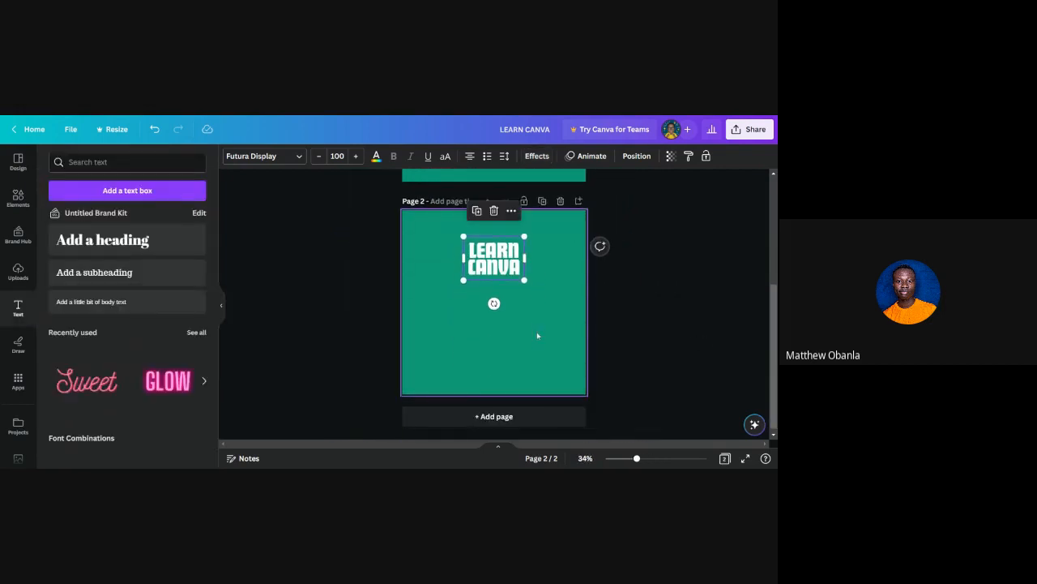
pyautogui.scroll(3, 526, 280)
pyautogui.scroll(-3, 526, 281)
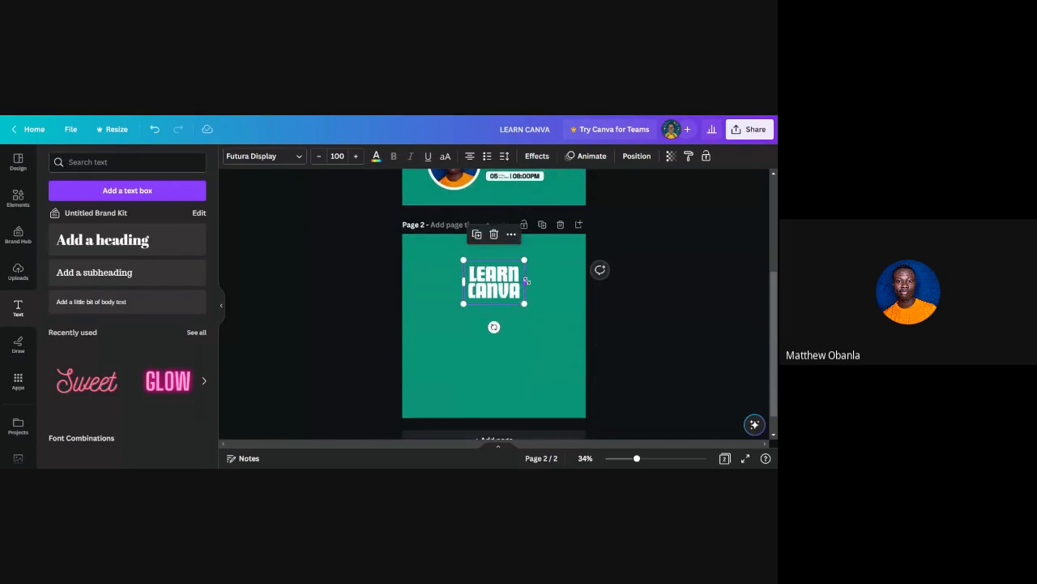
pyautogui.keyDown('ctrl'); pyautogui.scroll(3, 527, 280); pyautogui.keyUp('ctrl')
pyautogui.moveTo(535, 311); pyautogui.dragTo(567, 333)
pyautogui.moveTo(453, 332); pyautogui.dragTo(433, 347)
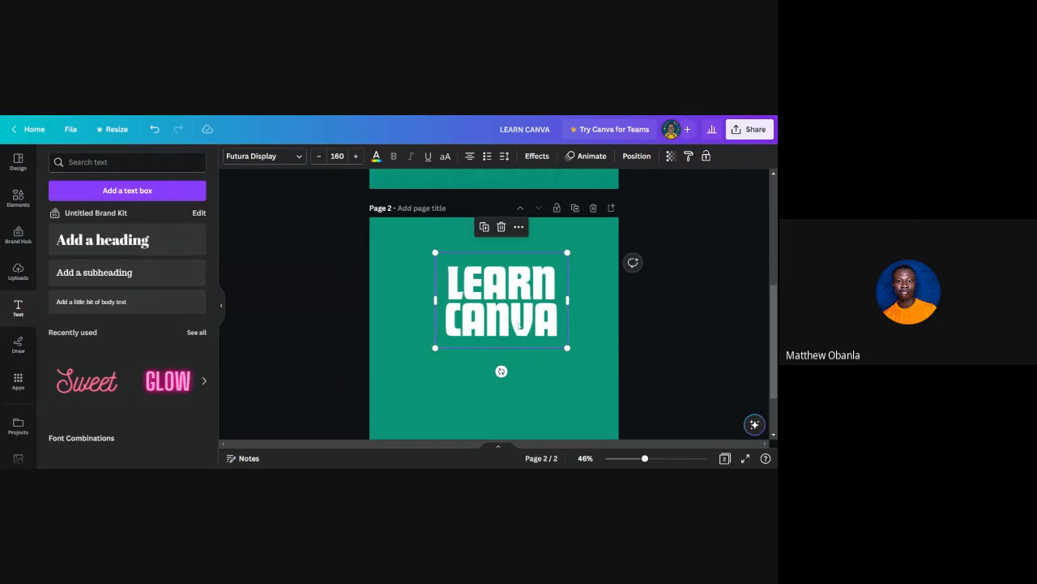
pyautogui.moveTo(519, 326); pyautogui.dragTo(512, 313)
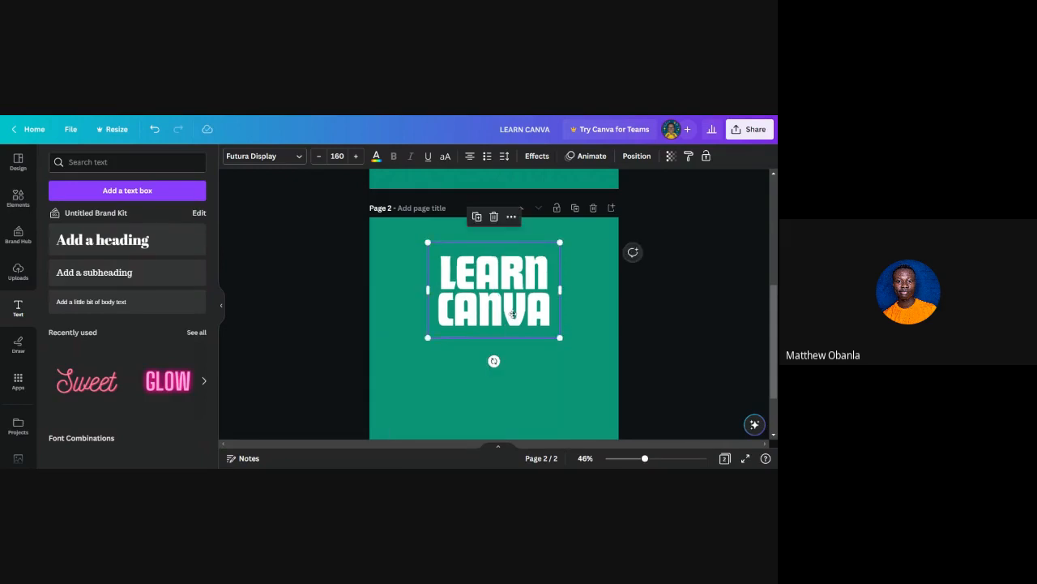
pyautogui.click(686, 327)
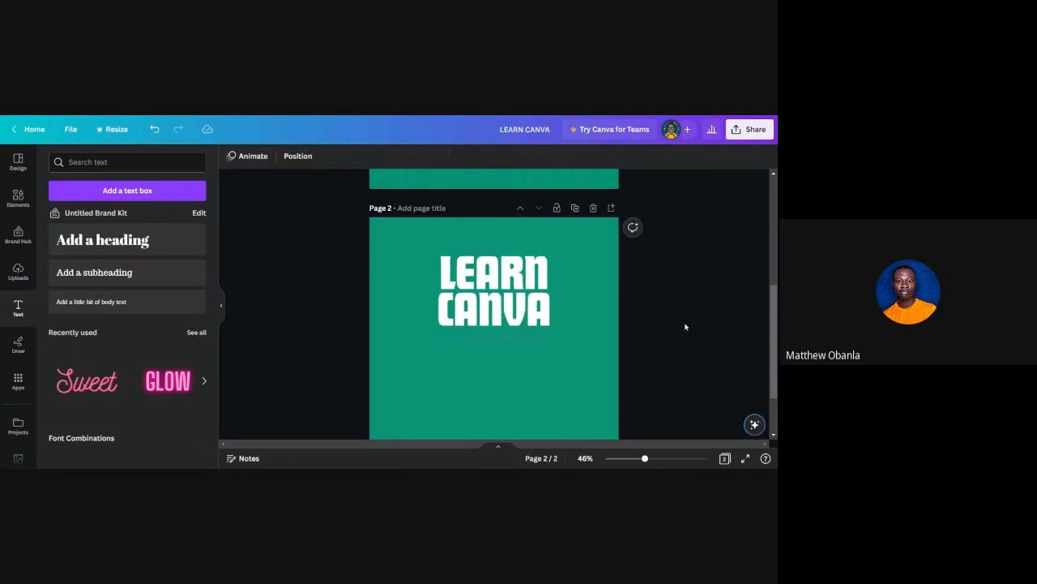
# Step: Check the original flyer on page 1 and add a rounded square shape to page 2
pyautogui.scroll(5, 483, 336)
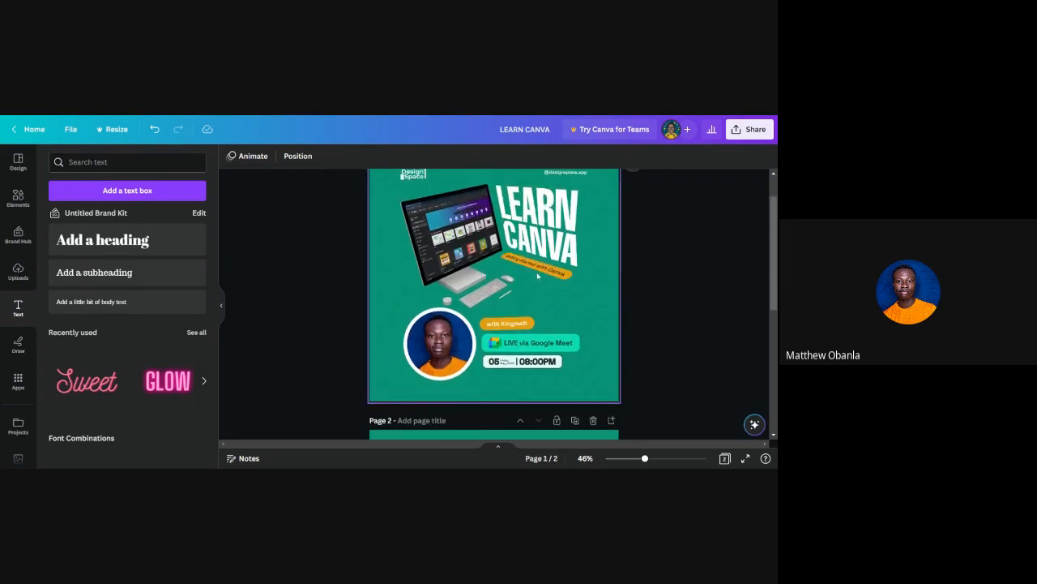
pyautogui.scroll(-5, 537, 276)
pyautogui.click(516, 323)
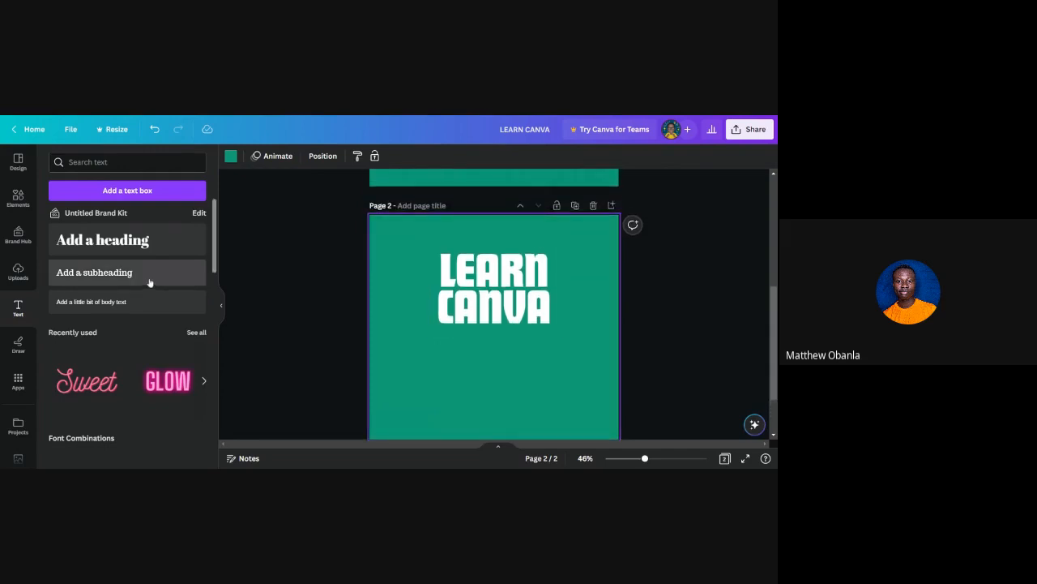
pyautogui.click(17, 197)
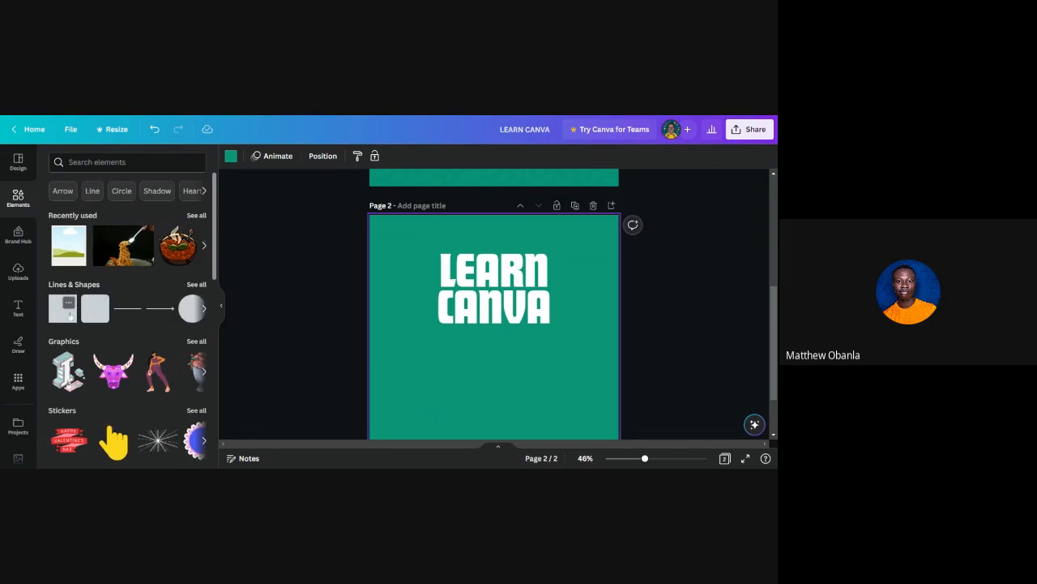
pyautogui.click(95, 315)
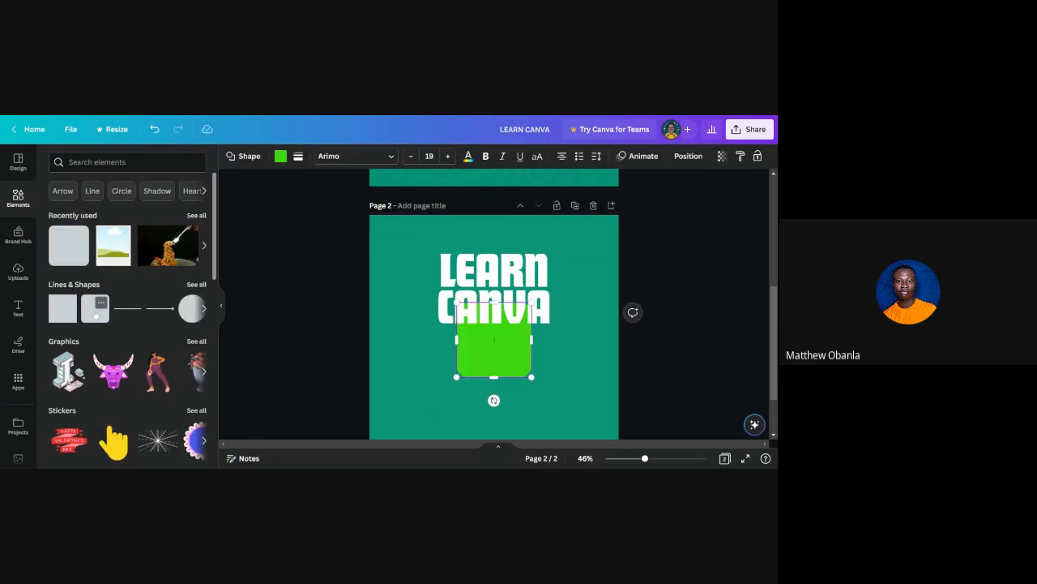
# Step: Move the green rounded square below the LEARN CANVA heading and stretch it into a wide, flat bar
pyautogui.click(689, 356)
pyautogui.scroll(-2, 507, 352)
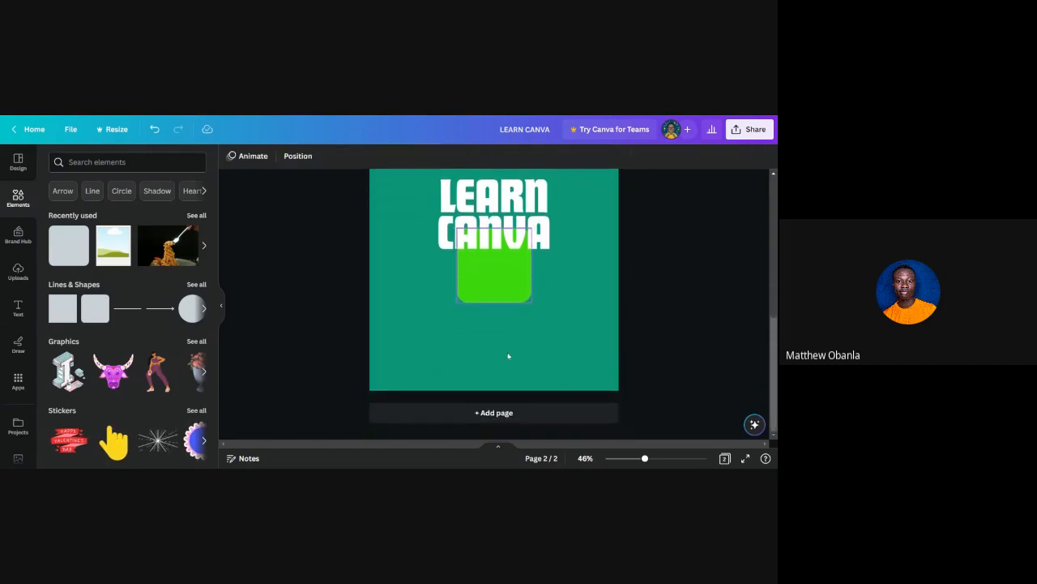
pyautogui.moveTo(505, 283); pyautogui.dragTo(554, 299)
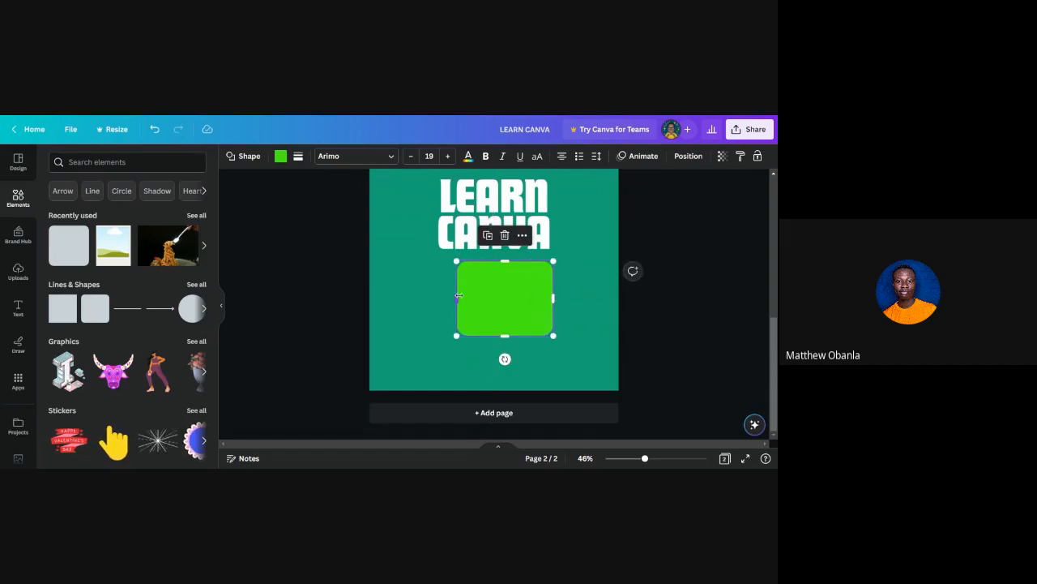
pyautogui.moveTo(458, 297); pyautogui.dragTo(403, 299)
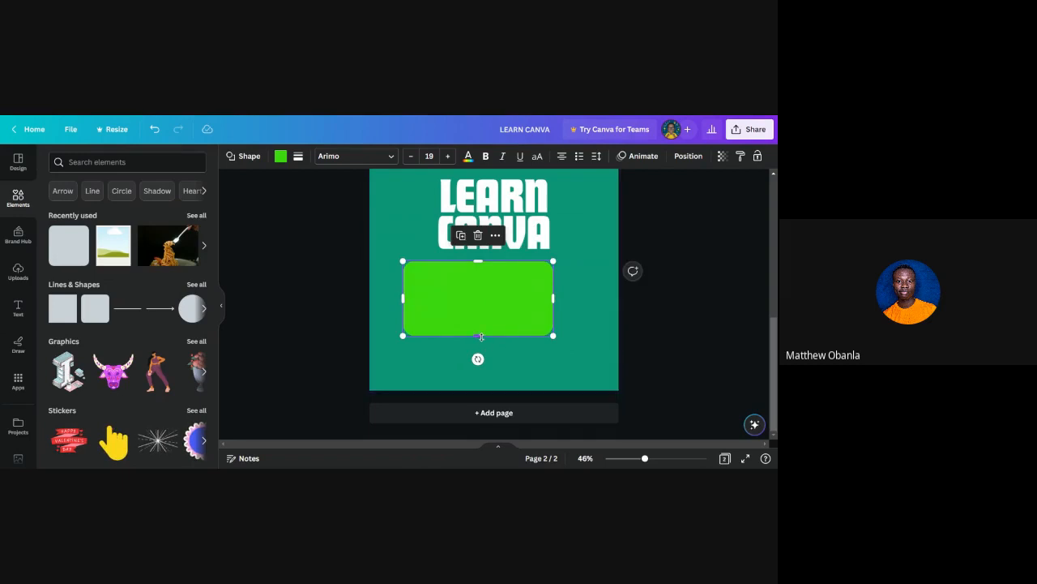
pyautogui.moveTo(480, 338); pyautogui.dragTo(493, 278)
# Step: Centre the green bar beneath the heading, then shorten both ends to nearly the heading's width and make it slimmer
pyautogui.scroll(3, 493, 283)
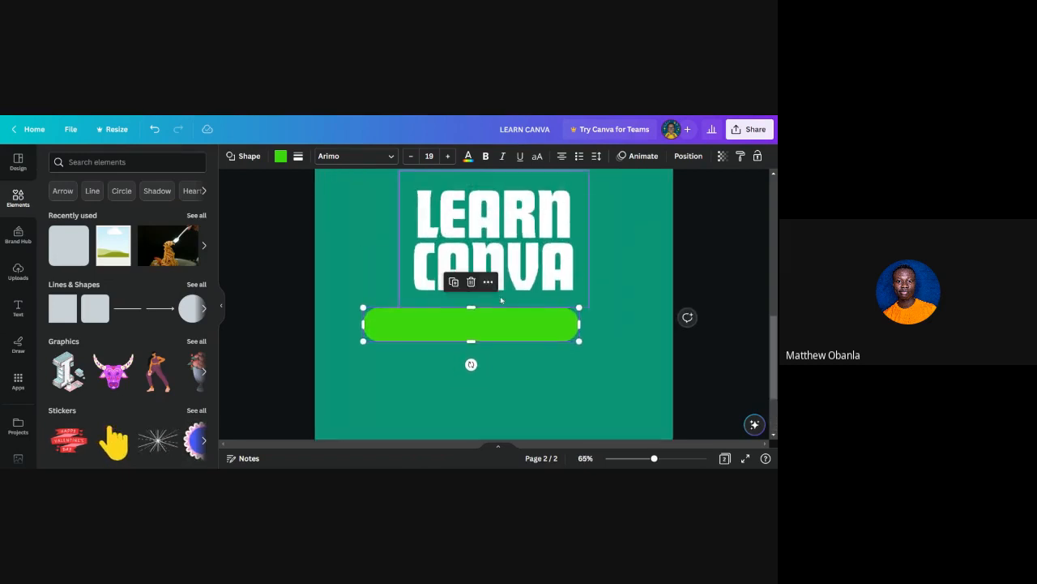
pyautogui.moveTo(477, 321); pyautogui.dragTo(500, 316)
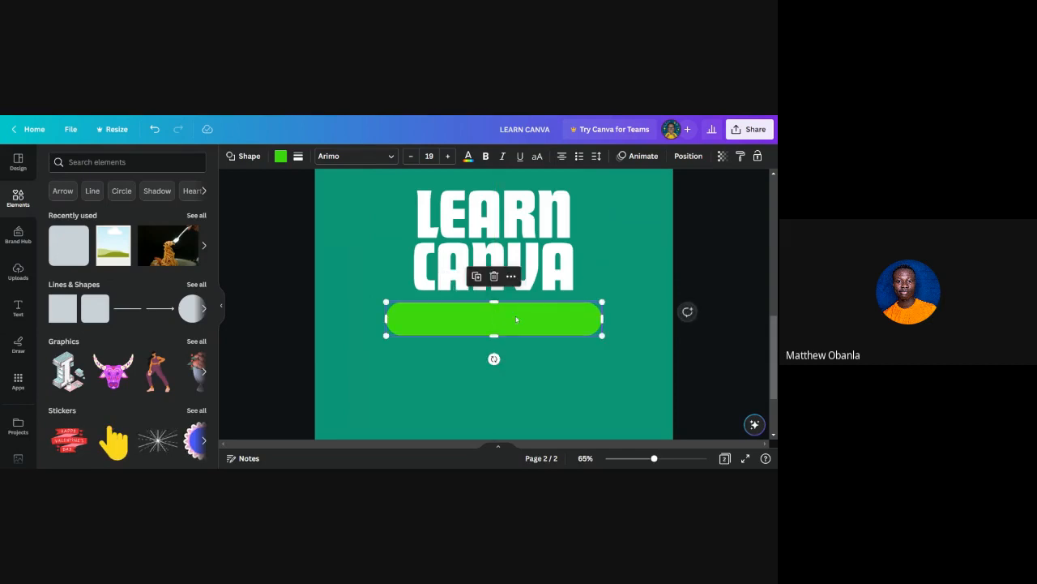
pyautogui.moveTo(602, 320); pyautogui.dragTo(590, 321)
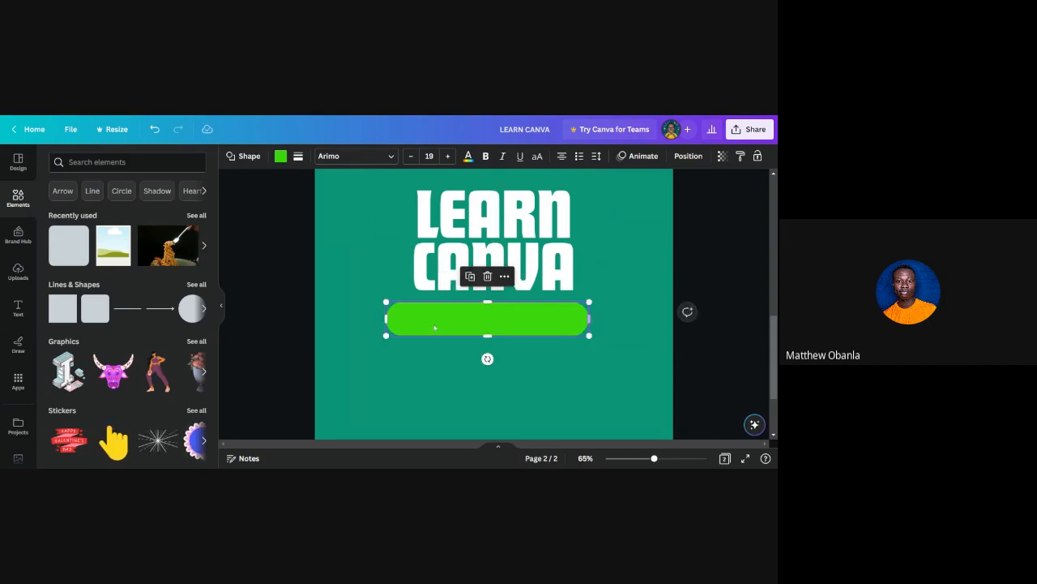
pyautogui.moveTo(386, 320); pyautogui.dragTo(408, 319)
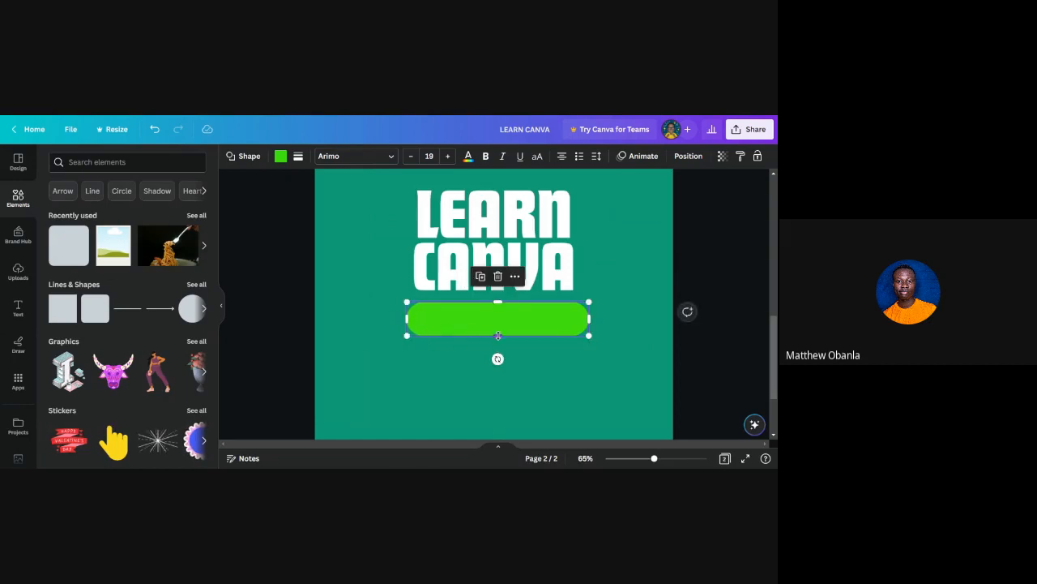
pyautogui.moveTo(497, 335); pyautogui.dragTo(498, 324)
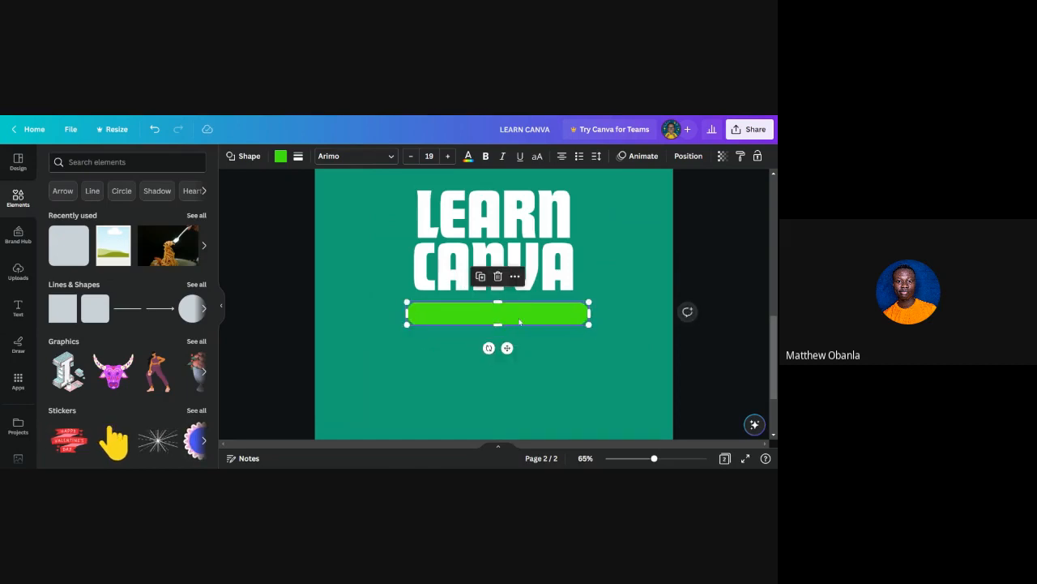
# Step: Compare with the original flyer on page 1 and recolour the bar beneath the heading to the orange photo colour
pyautogui.scroll(-3, 519, 316)
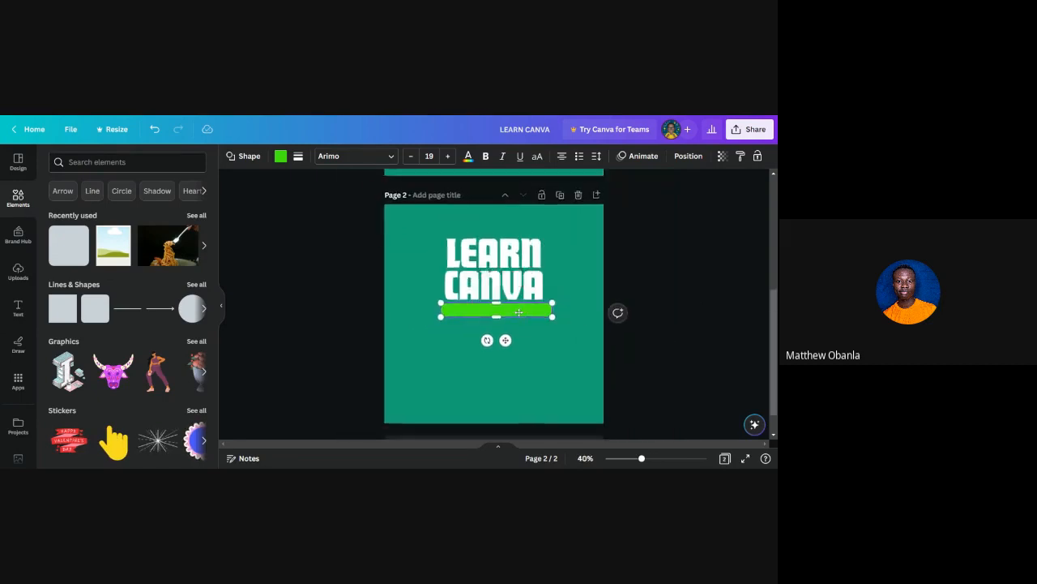
pyautogui.scroll(3, 519, 312)
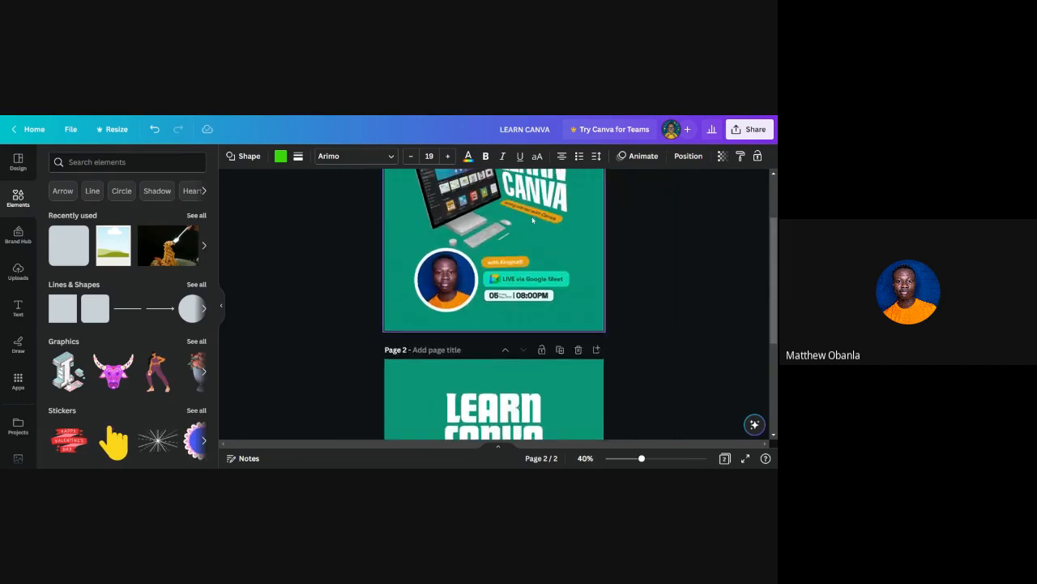
pyautogui.scroll(-3, 511, 316)
pyautogui.scroll(5, 513, 320)
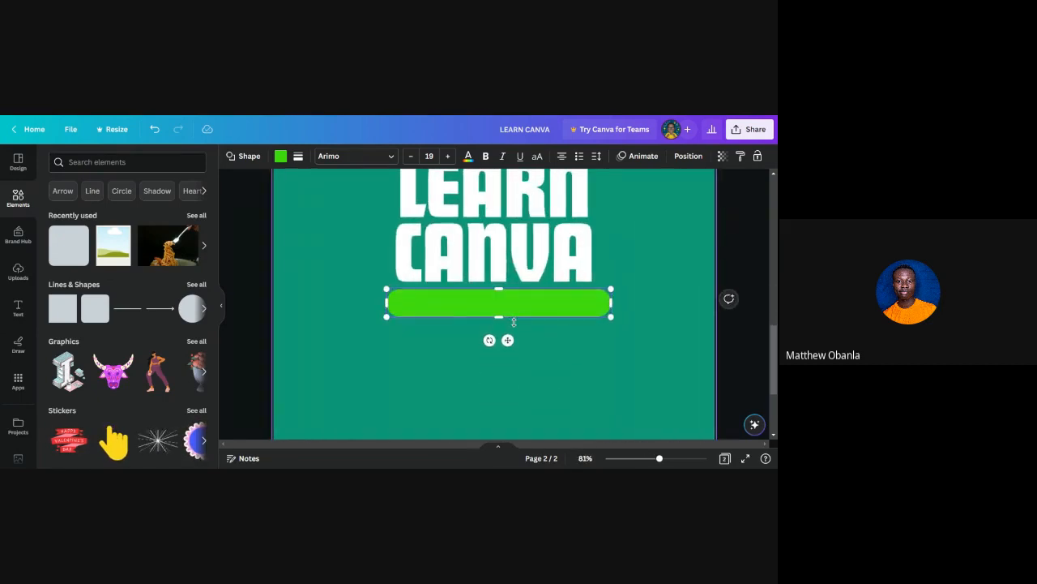
pyautogui.click(737, 336)
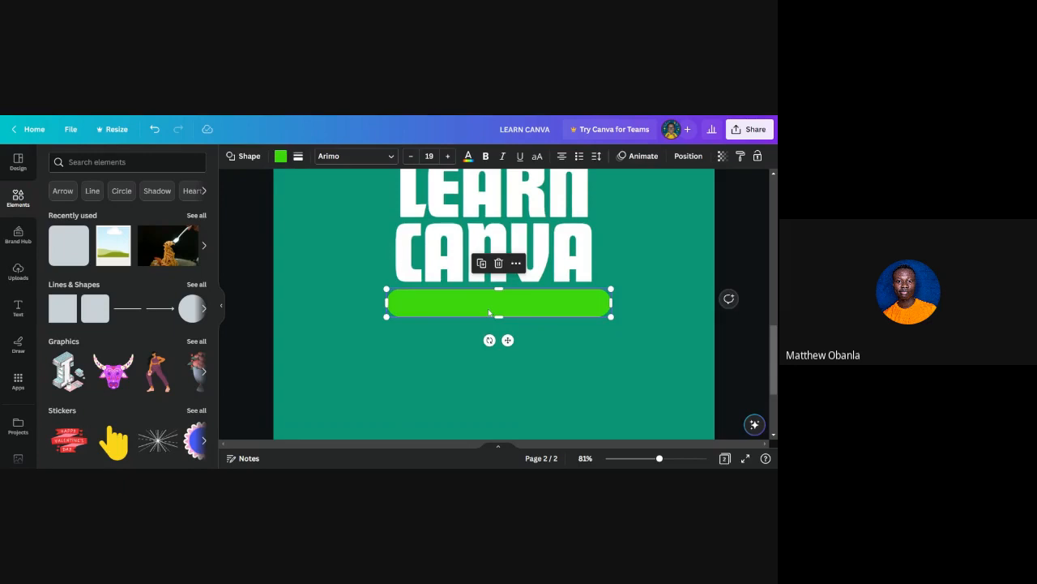
pyautogui.click(280, 157)
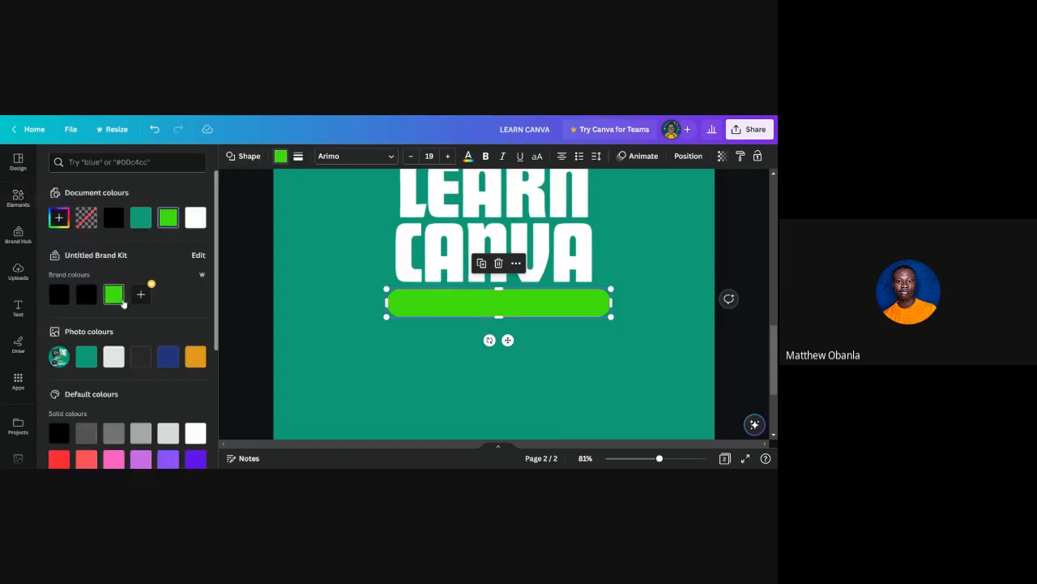
pyautogui.click(195, 359)
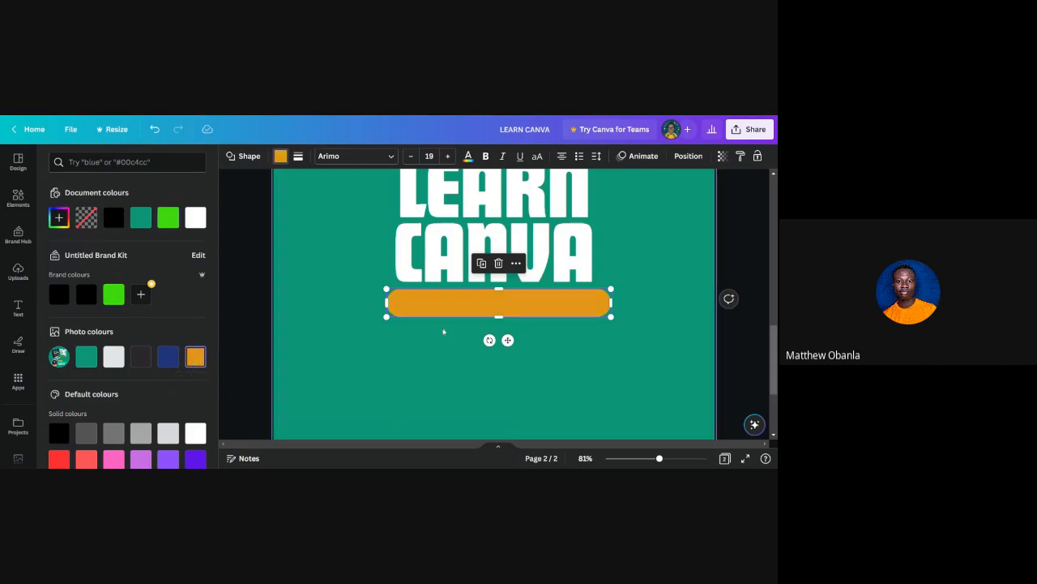
pyautogui.click(458, 341)
pyautogui.scroll(-5, 458, 342)
pyautogui.scroll(-1, 458, 341)
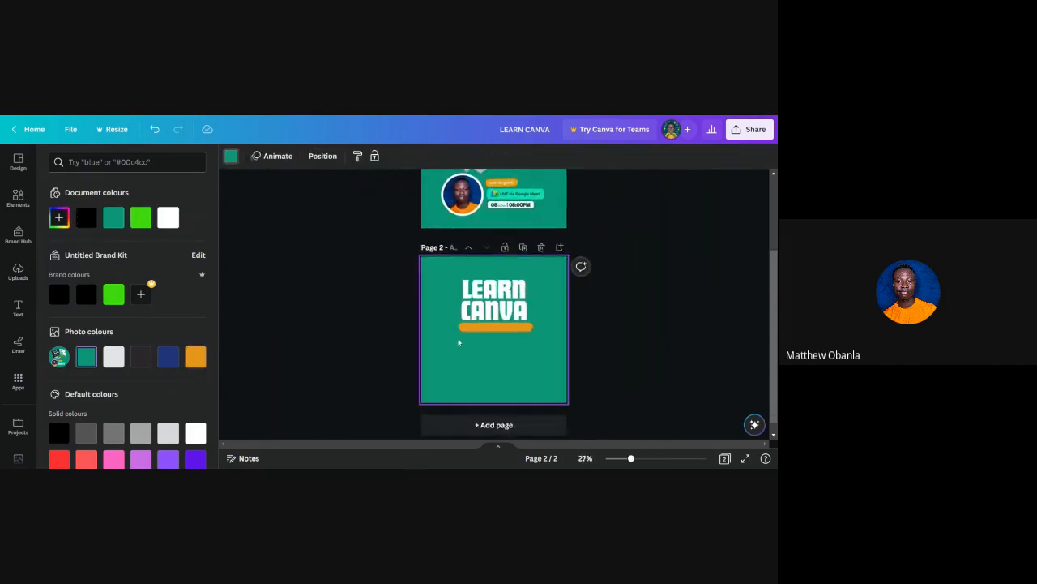
pyautogui.scroll(5, 458, 342)
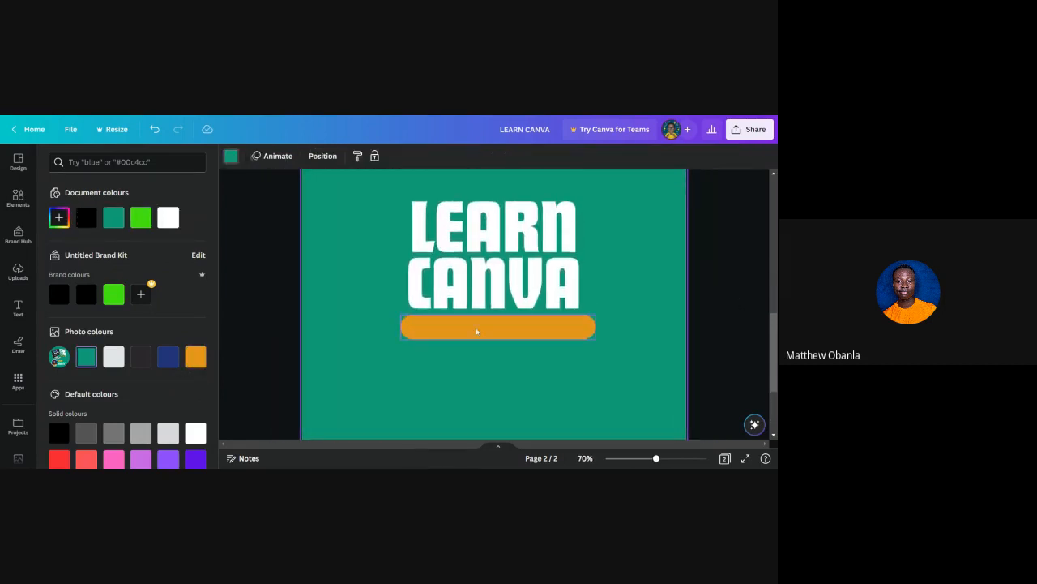
# Step: Add a subheading on the orange bar and replace its text with "Getting Started with Canva"
pyautogui.click(18, 308)
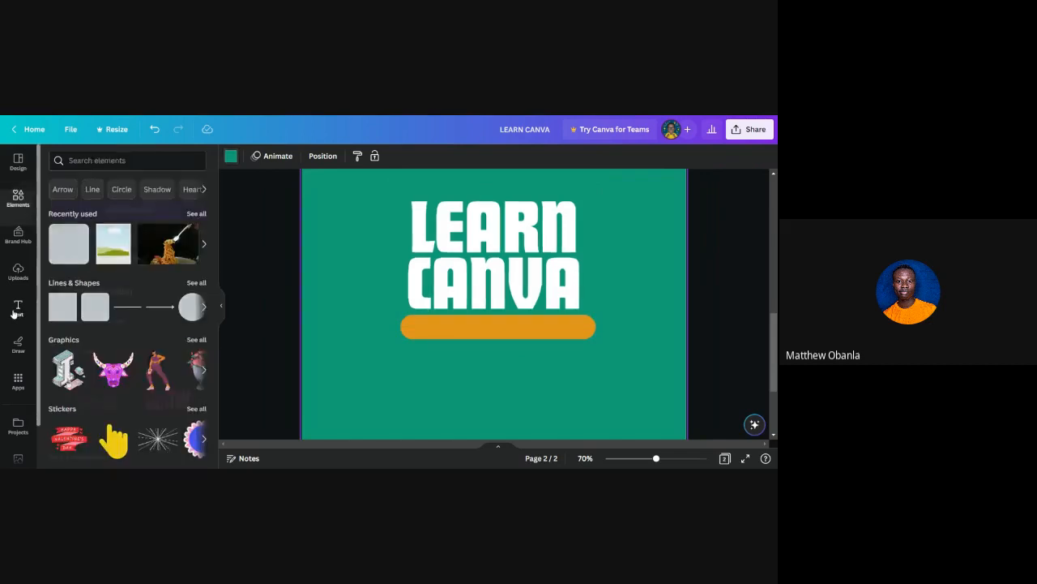
pyautogui.click(74, 278)
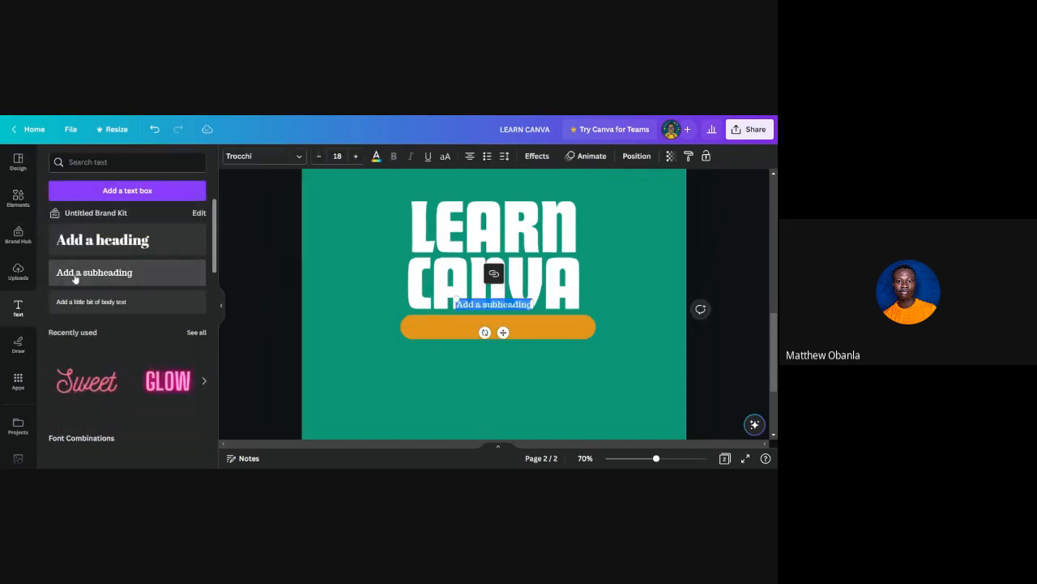
pyautogui.moveTo(504, 333); pyautogui.dragTo(504, 356)
pyautogui.click(509, 326)
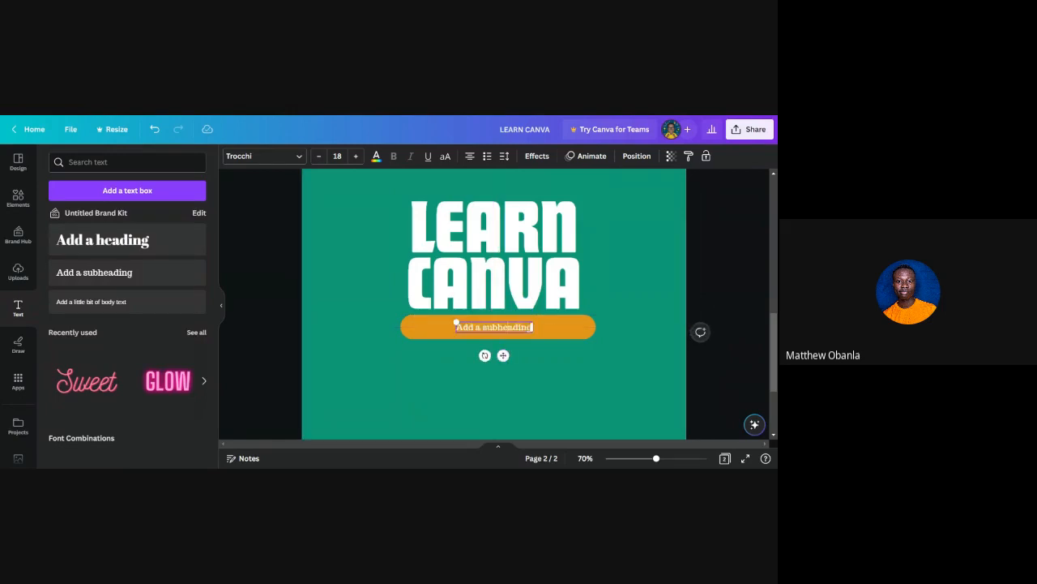
pyautogui.hotkey('ctrl', 'a')
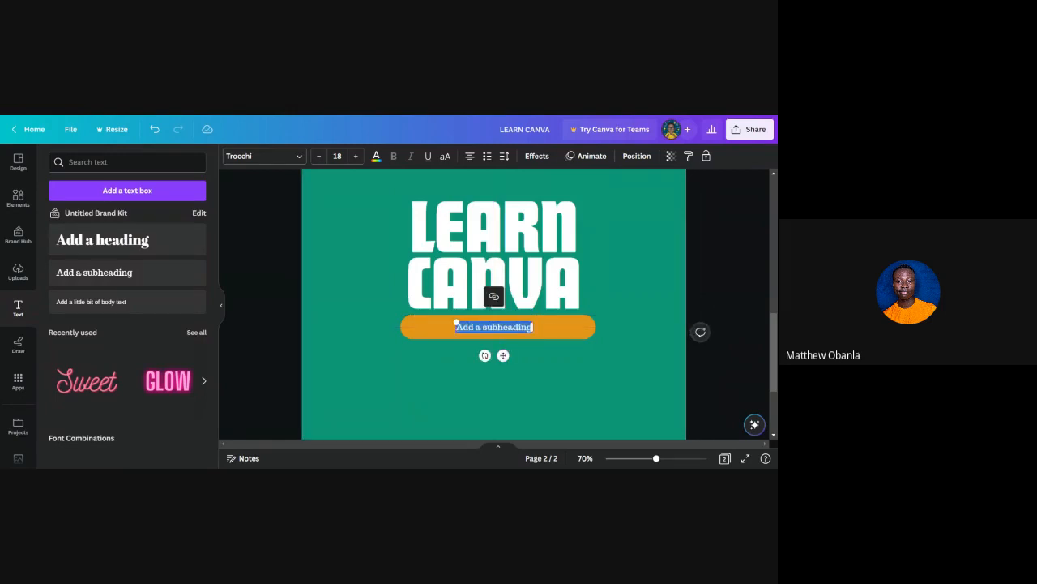
pyautogui.write('Getting St')
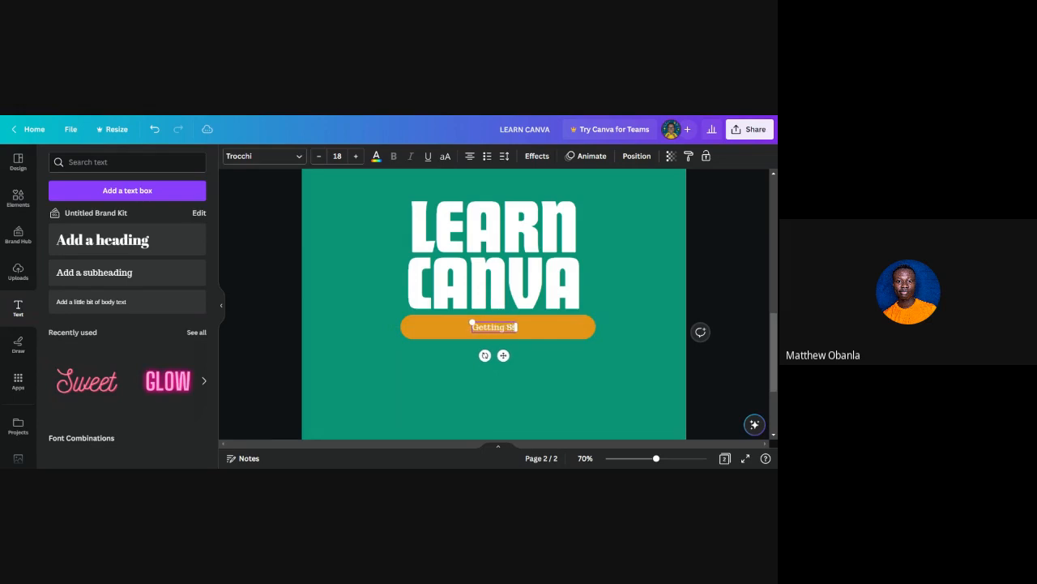
pyautogui.write('arted with')
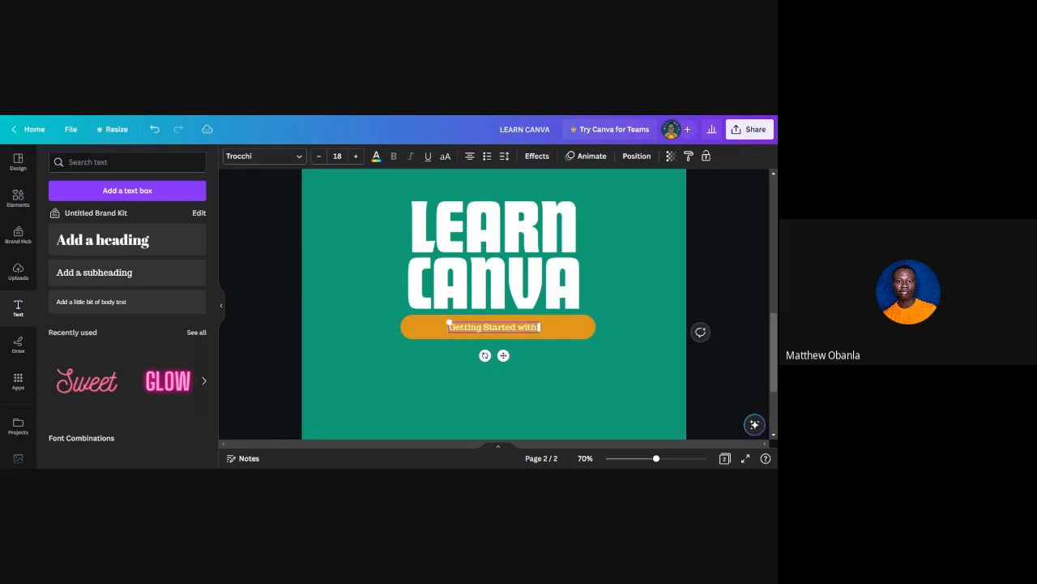
pyautogui.write(' Canva')
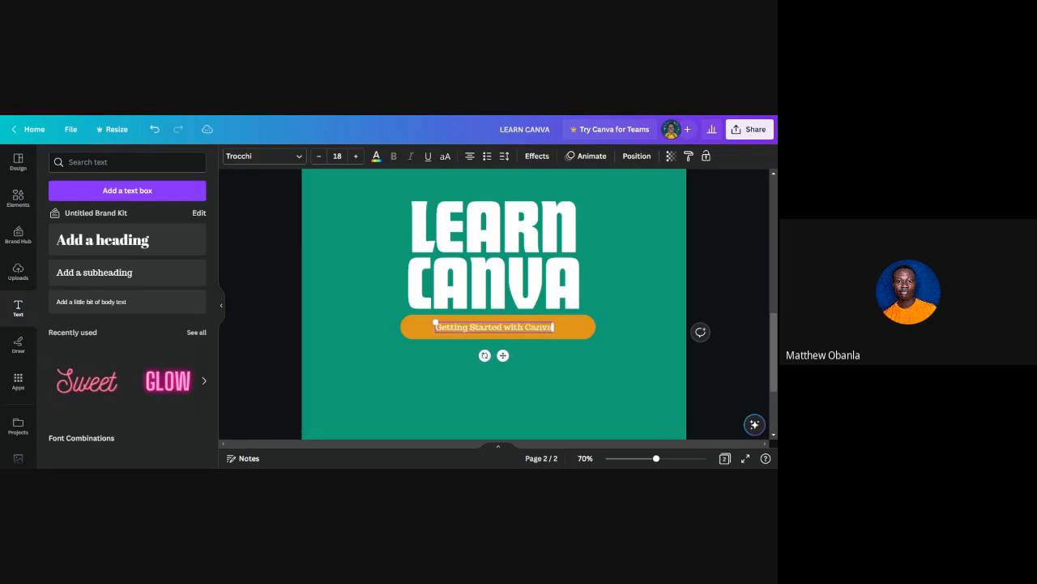
pyautogui.click(723, 302)
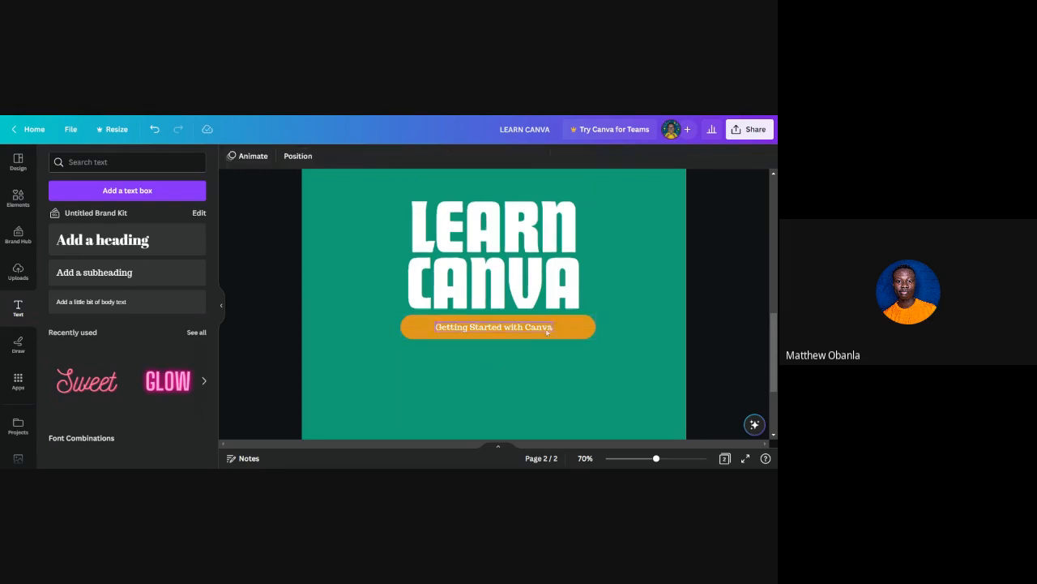
# Step: Change the font of the "Getting Started with Canva" subheading to Montserrat Classic
pyautogui.click(520, 328)
pyautogui.click(293, 157)
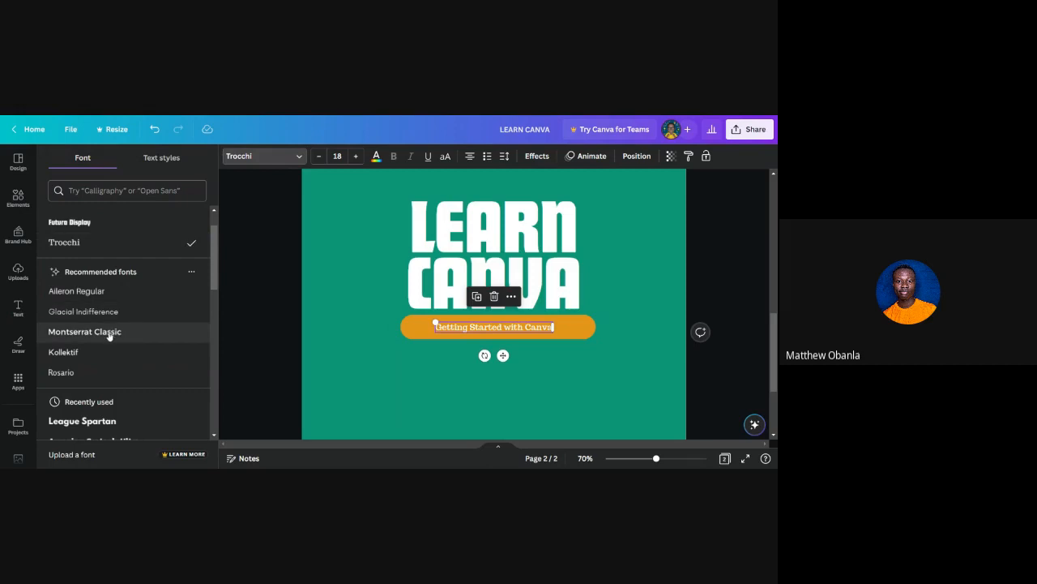
pyautogui.click(110, 333)
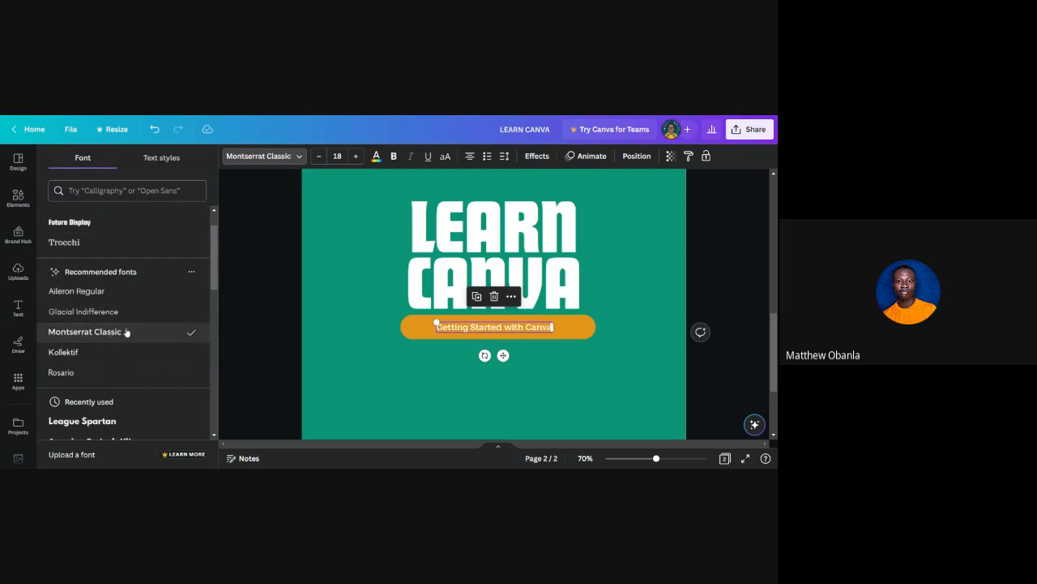
# Step: Enlarge the "Getting Started with Canva" text to font size 22.9 and adjust its position on the orange bar
pyautogui.scroll(2, 496, 328)
pyautogui.scroll(1, 496, 327)
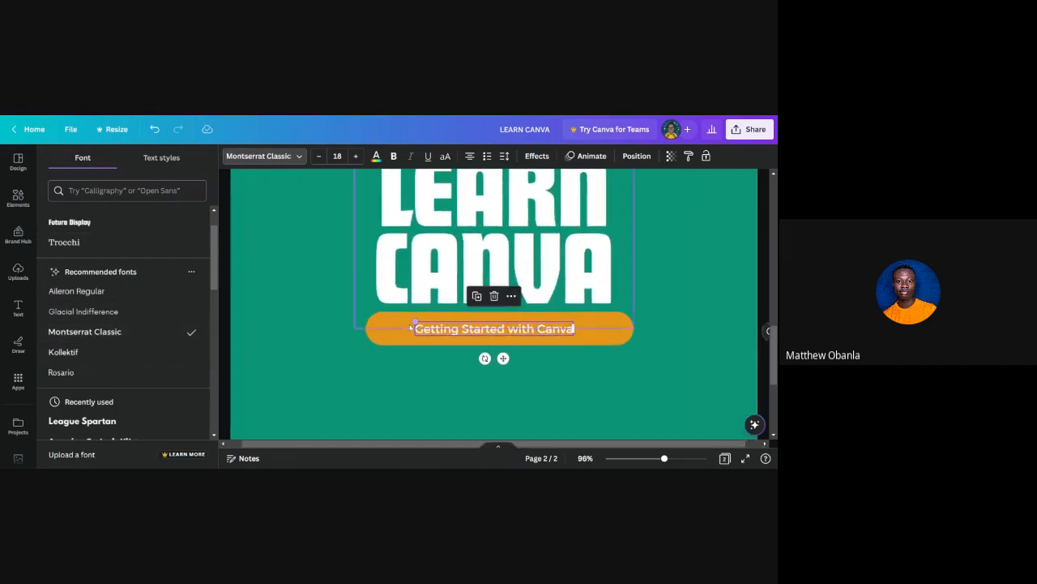
pyautogui.moveTo(414, 322); pyautogui.dragTo(397, 321)
pyautogui.moveTo(573, 334); pyautogui.dragTo(598, 335)
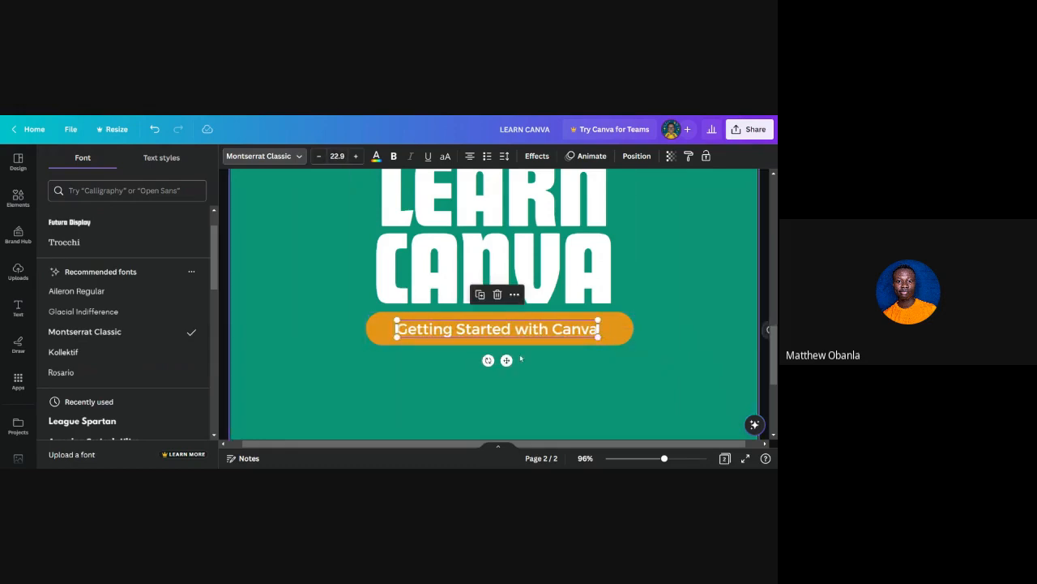
pyautogui.moveTo(506, 360); pyautogui.dragTo(511, 359)
pyautogui.scroll(5, 553, 348)
pyautogui.scroll(-3, 554, 349)
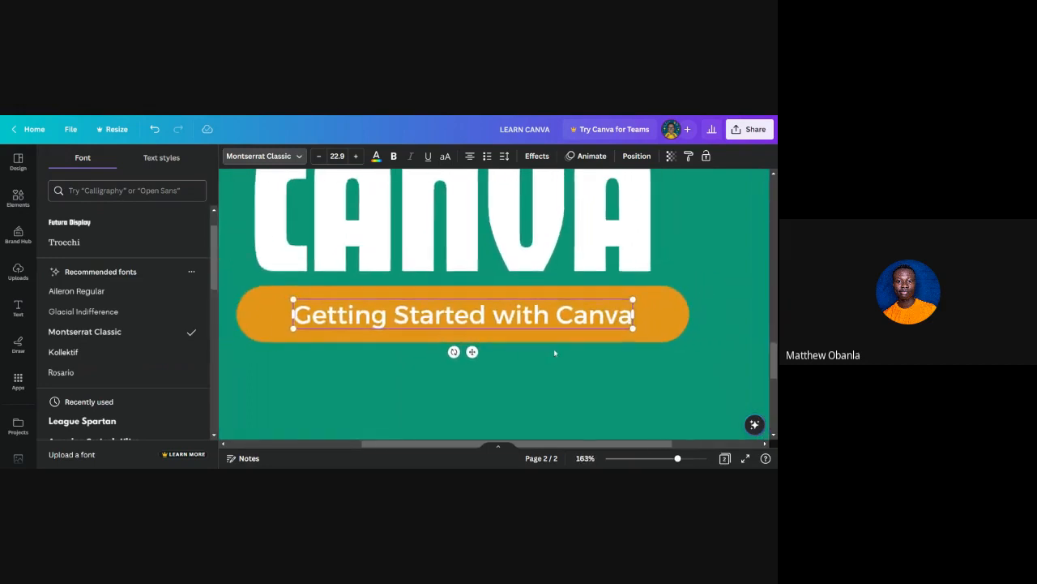
pyautogui.moveTo(474, 352)
pyautogui.mouseDown()
pyautogui.moveTo(488, 352)
pyautogui.moveTo(473, 352)
pyautogui.mouseUp()
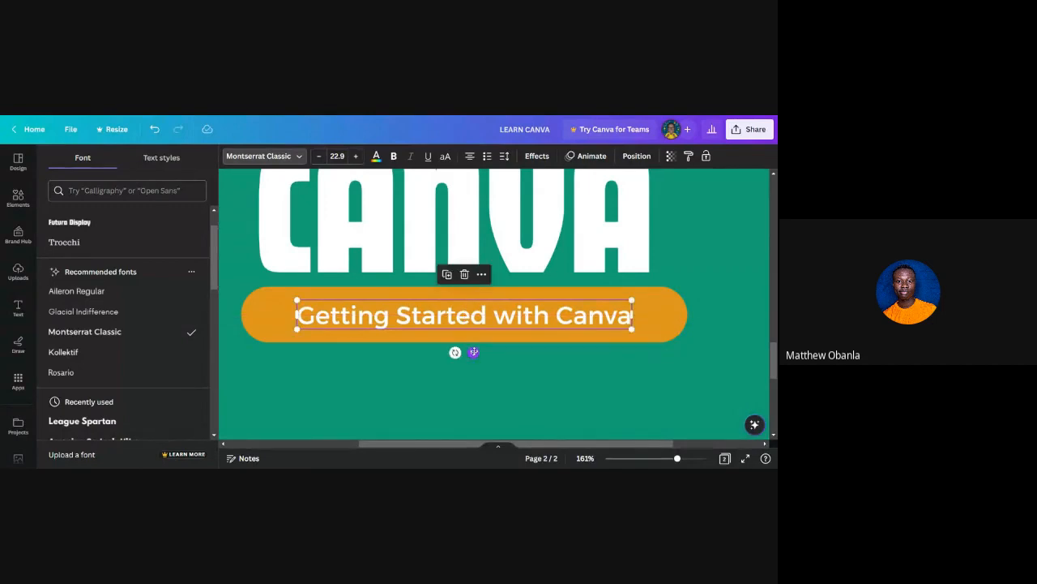
# Step: Enlarge the "Getting Started with Canva" text to font size 24.5 and shift it slightly up and left within the orange bar
pyautogui.moveTo(297, 300); pyautogui.dragTo(282, 299)
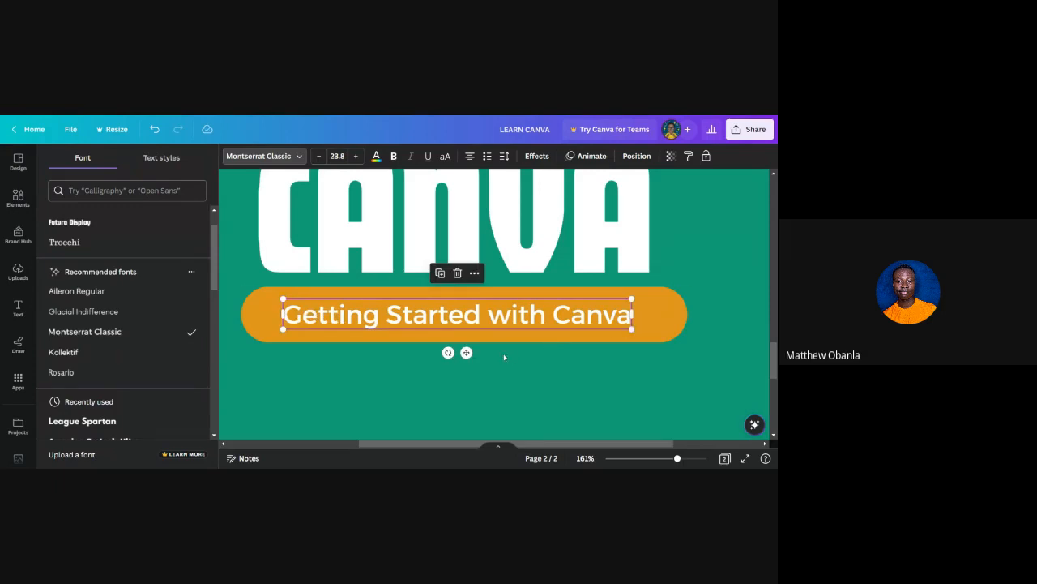
pyautogui.moveTo(466, 351); pyautogui.dragTo(451, 347)
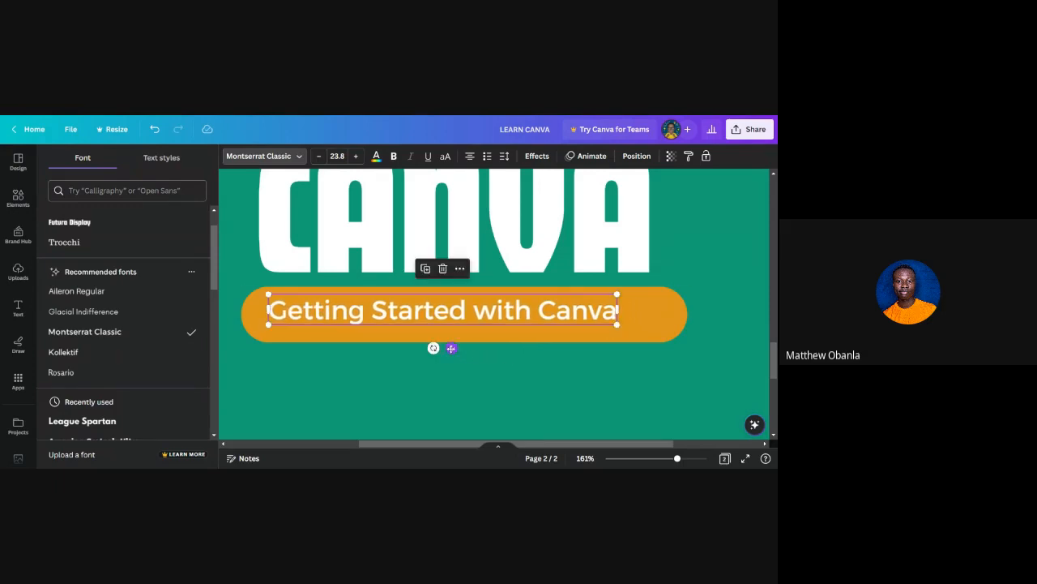
pyautogui.click(531, 379)
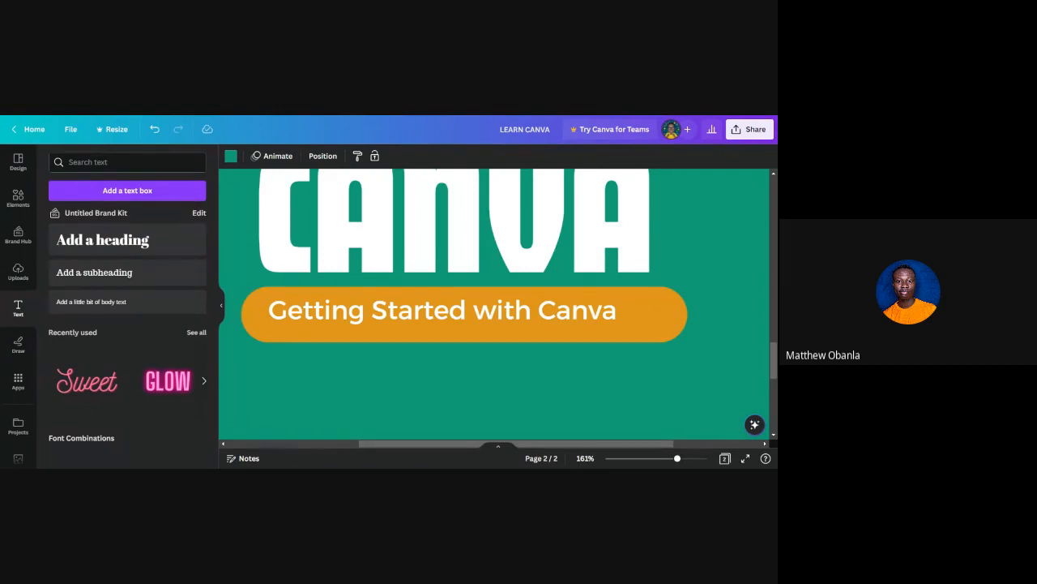
pyautogui.click(436, 321)
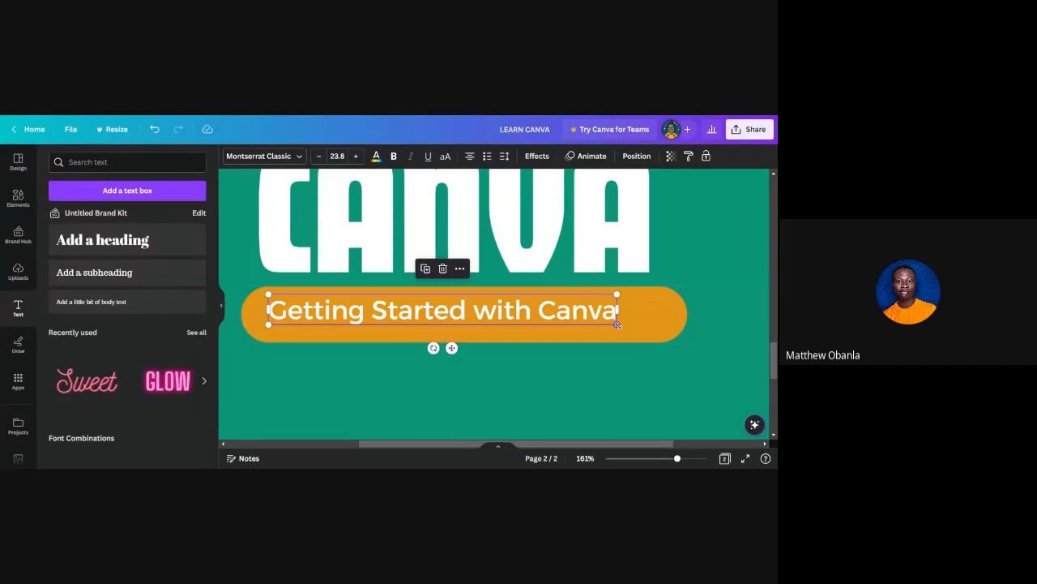
pyautogui.moveTo(617, 325); pyautogui.dragTo(627, 326)
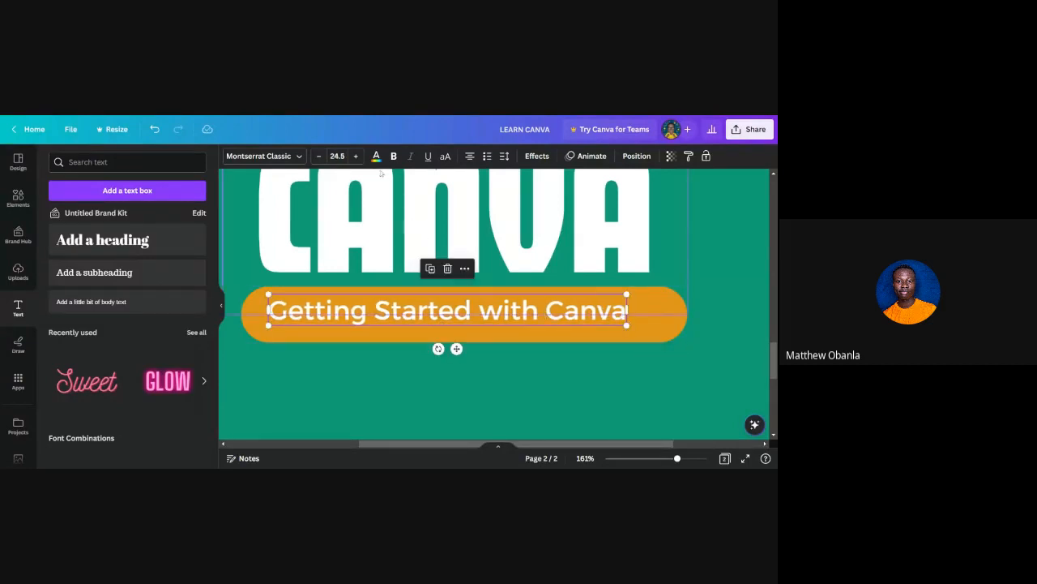
# Step: Set the "Getting Started with Canva" text to font size 24 and centre it vertically within the orange bar
pyautogui.click(337, 156)
pyautogui.write('24')
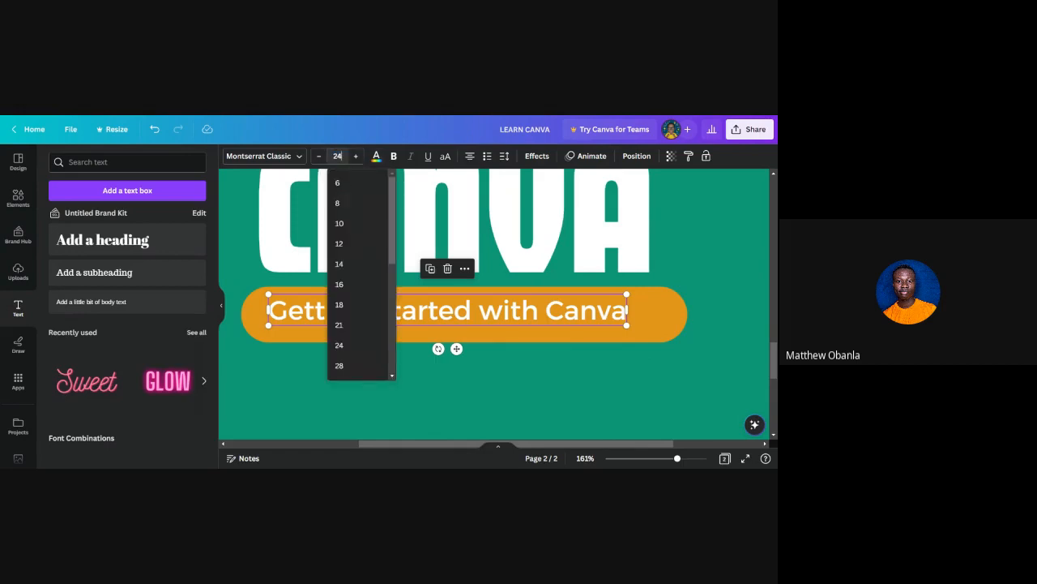
pyautogui.press('Return')
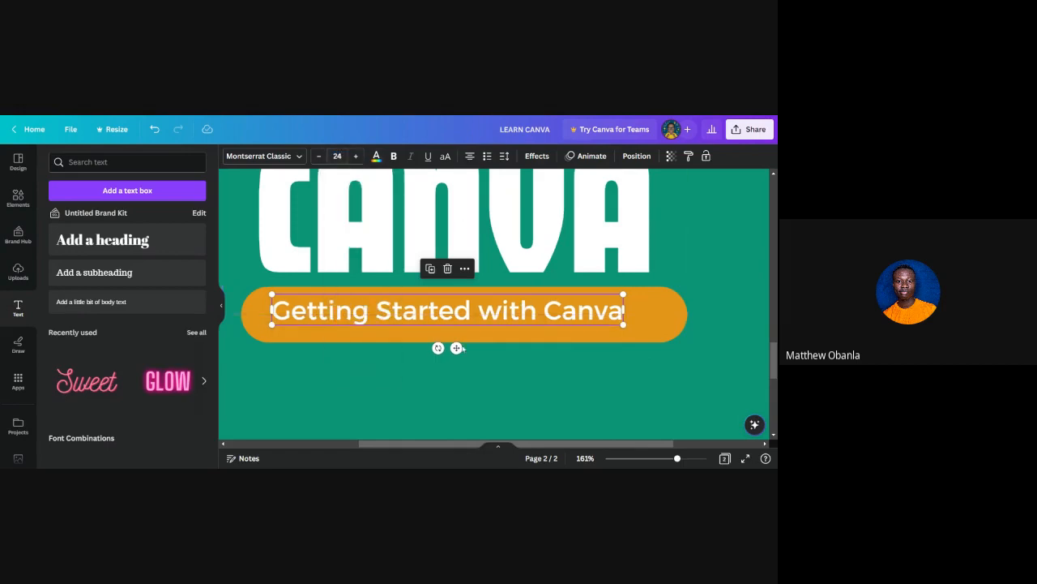
pyautogui.moveTo(457, 347); pyautogui.dragTo(462, 352)
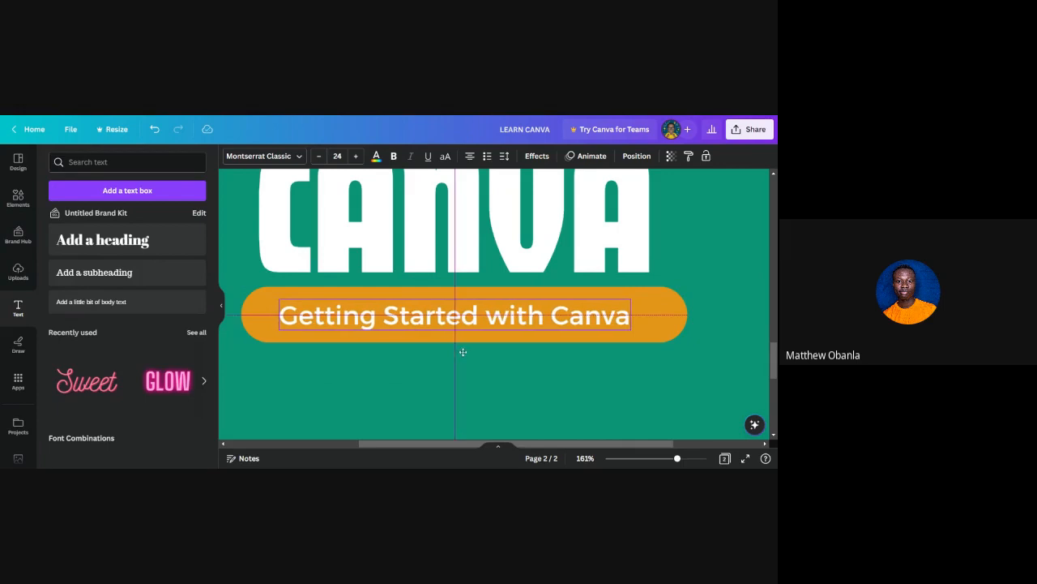
pyautogui.moveTo(463, 351); pyautogui.dragTo(463, 352)
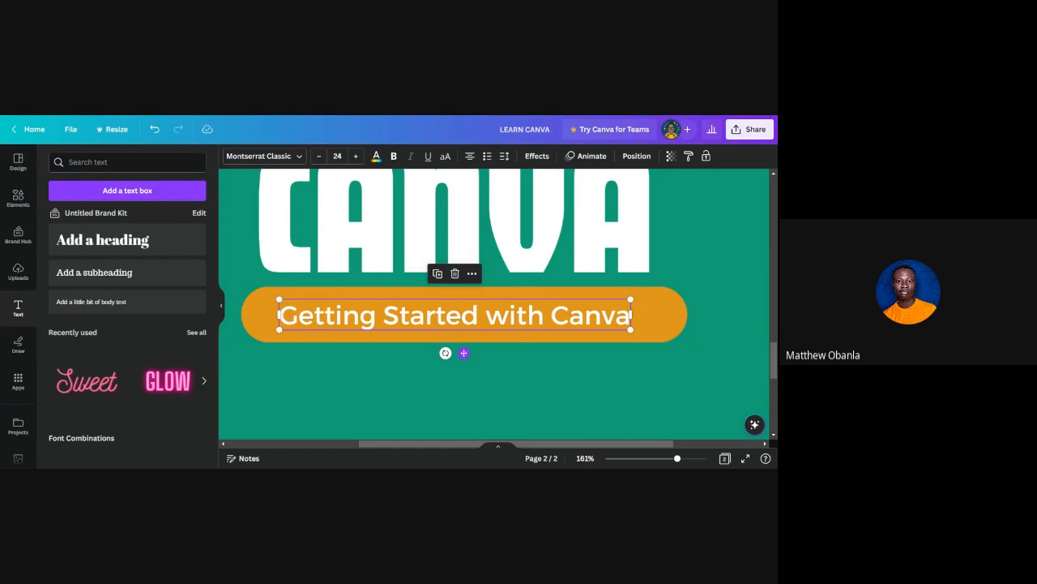
# Step: Shift the orange bar slightly left so it is centred horizontally behind the "Getting Started with Canva" text
pyautogui.click(661, 312)
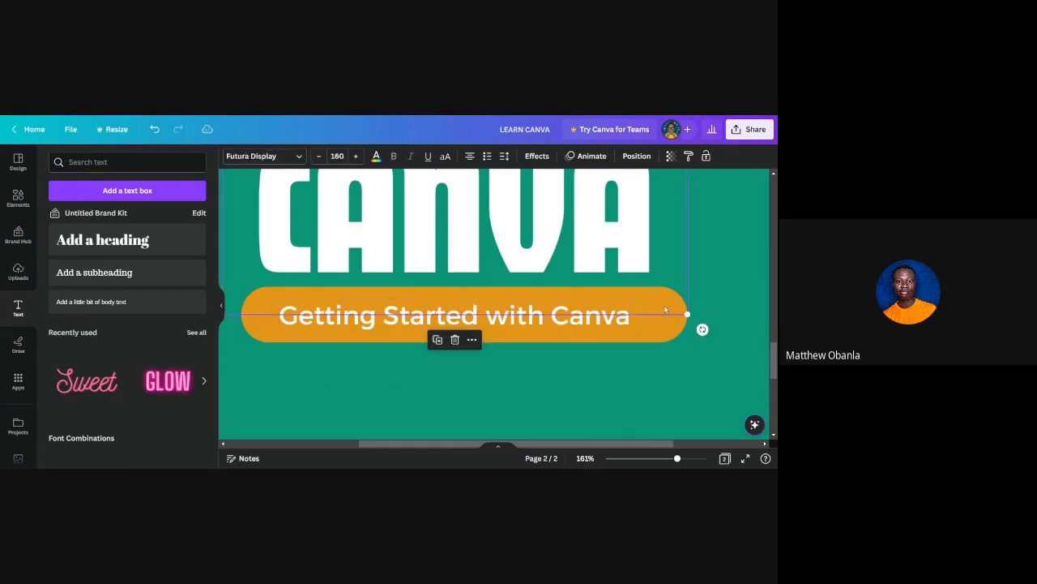
pyautogui.click(666, 331)
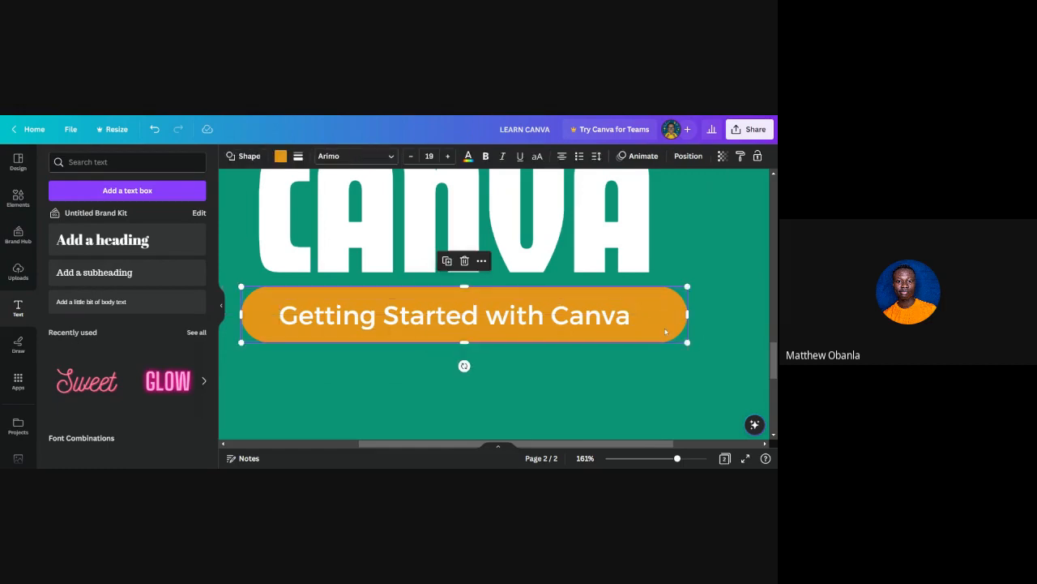
pyautogui.moveTo(666, 331); pyautogui.dragTo(655, 328)
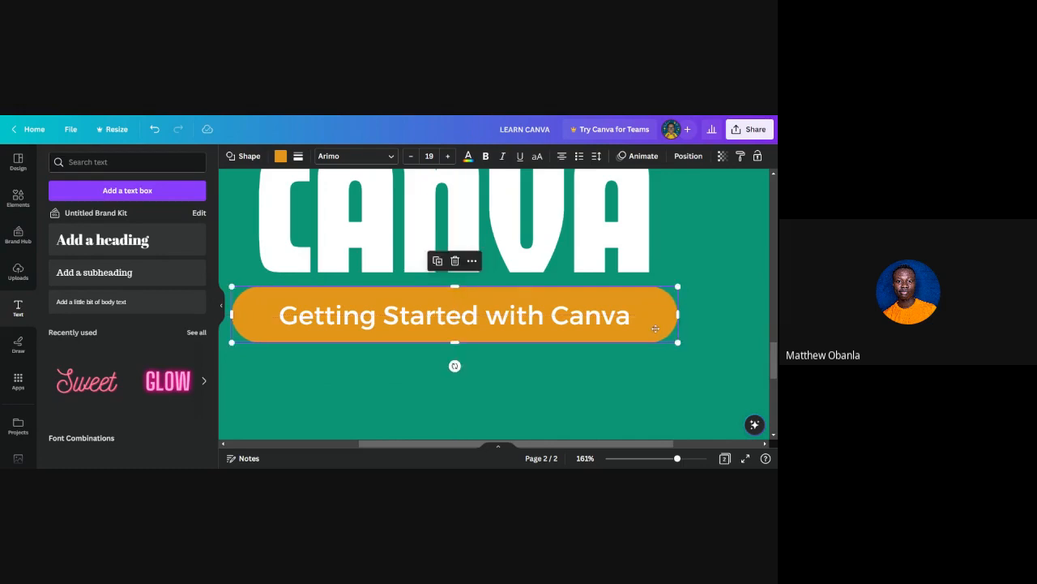
pyautogui.scroll(-5, 525, 320)
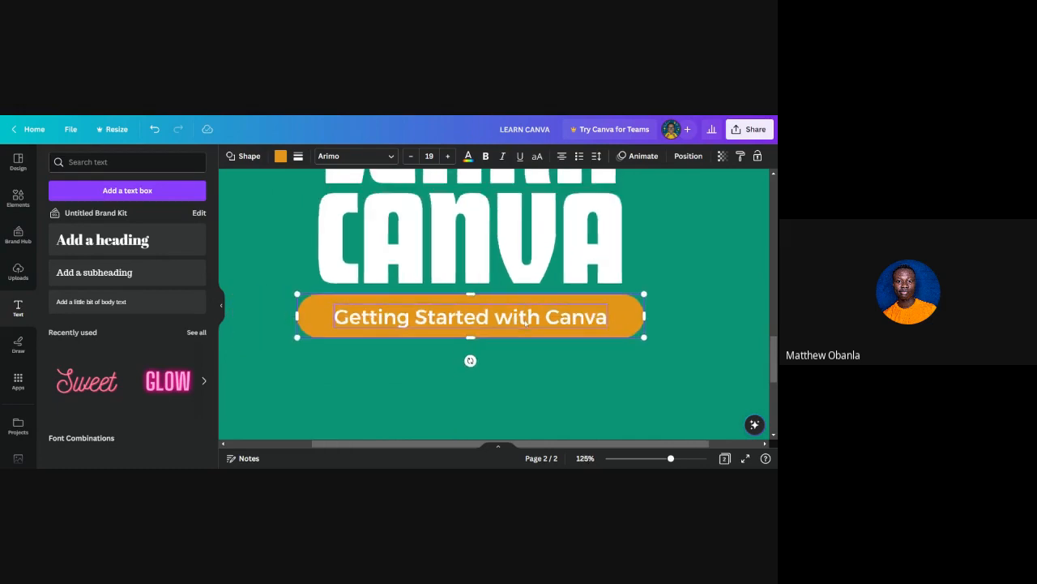
pyautogui.click(569, 375)
# Step: Compare page 2's layout with the original flyer on page 1, examining its circular portrait and event detail labels
pyautogui.scroll(2, 568, 375)
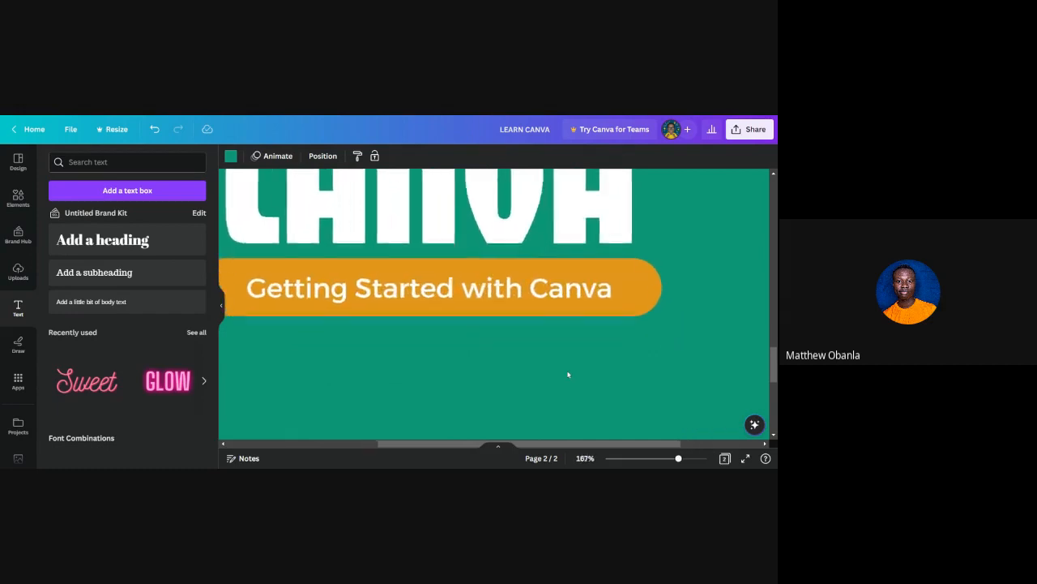
pyautogui.scroll(-6, 569, 374)
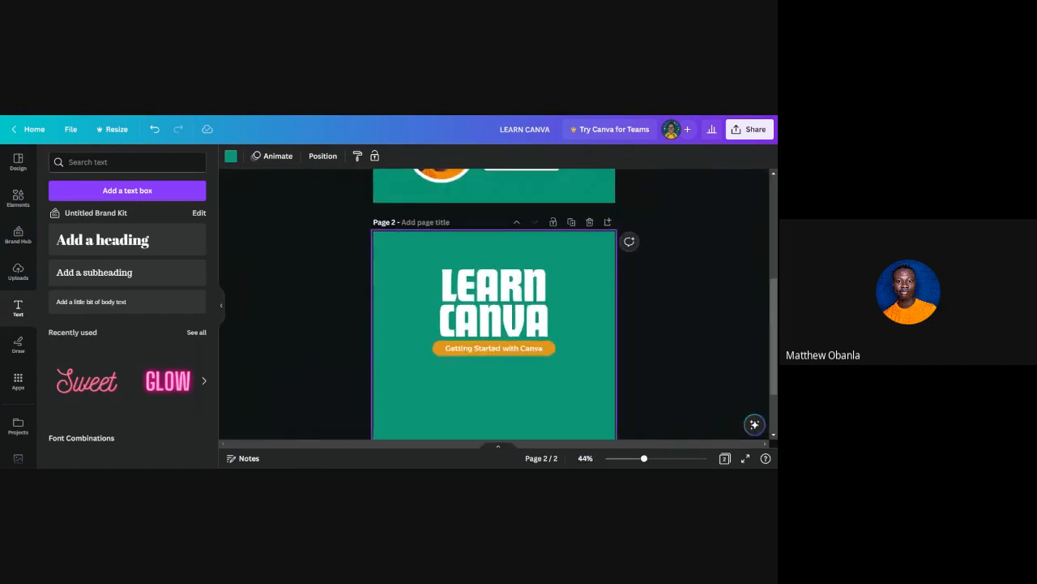
pyautogui.scroll(3, 495, 324)
pyautogui.scroll(-2, 495, 324)
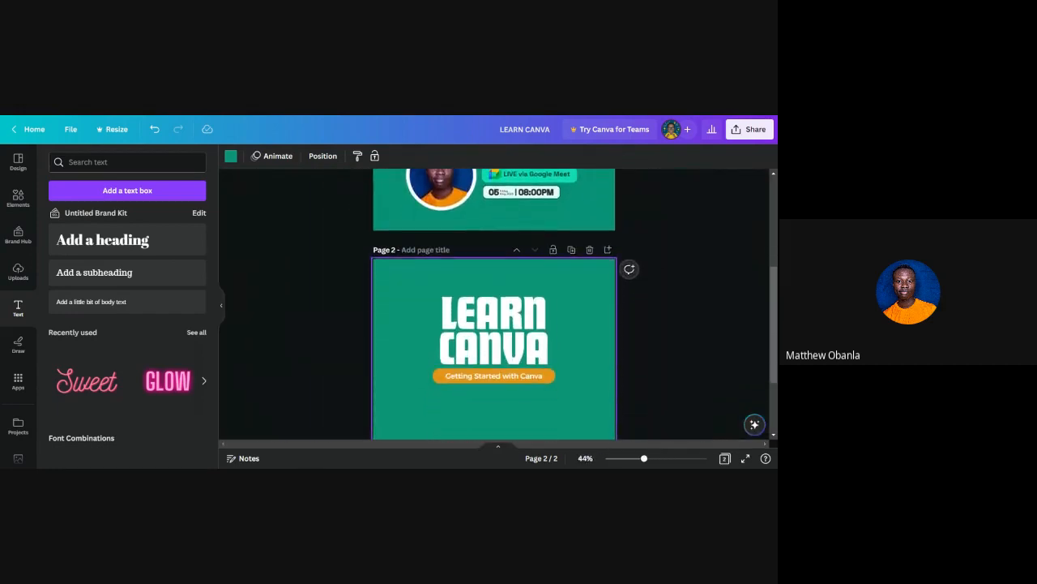
pyautogui.scroll(3, 528, 396)
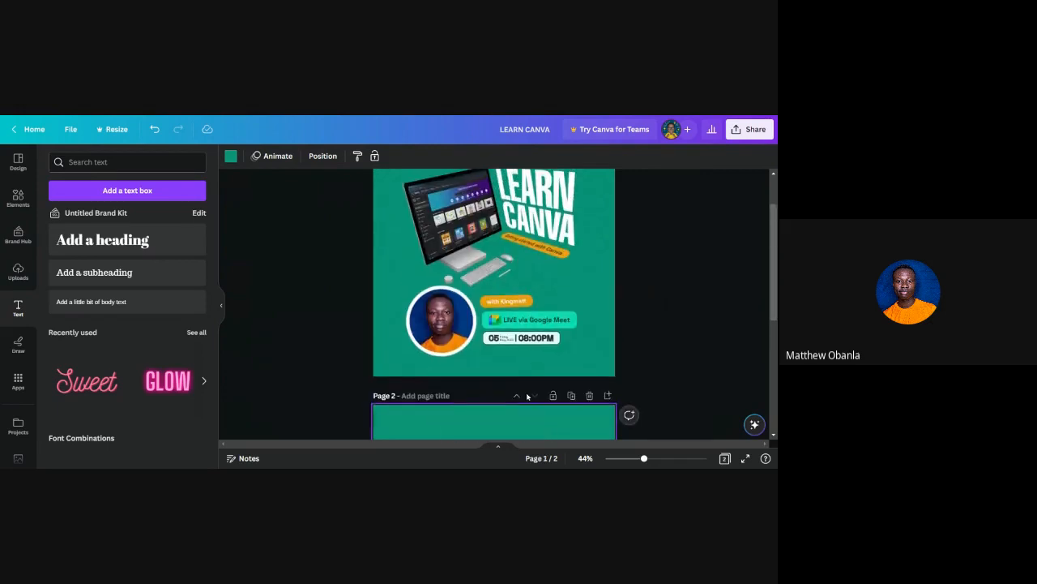
pyautogui.scroll(-5, 512, 287)
pyautogui.scroll(-2, 512, 287)
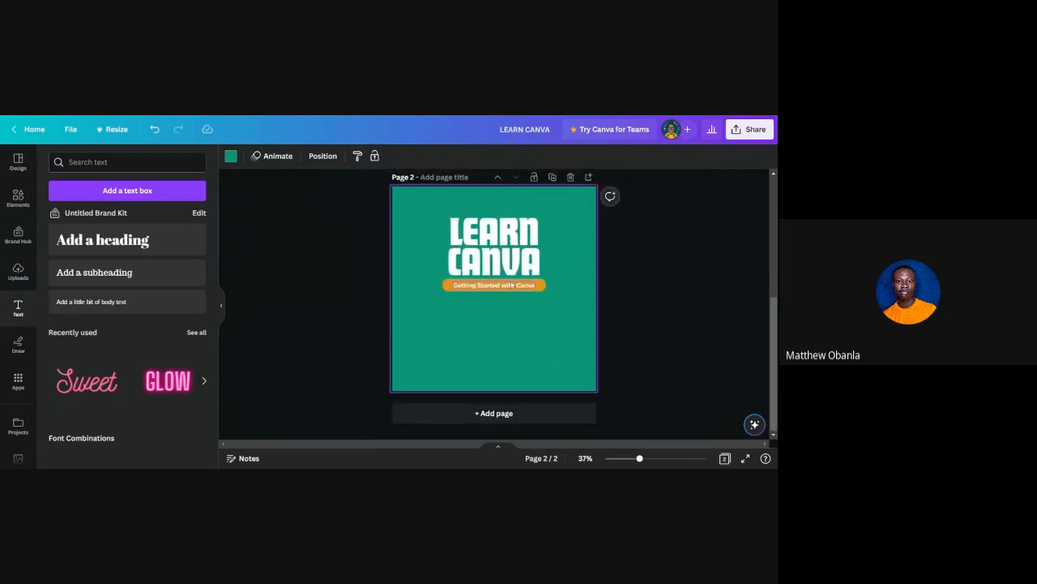
pyautogui.scroll(3, 512, 287)
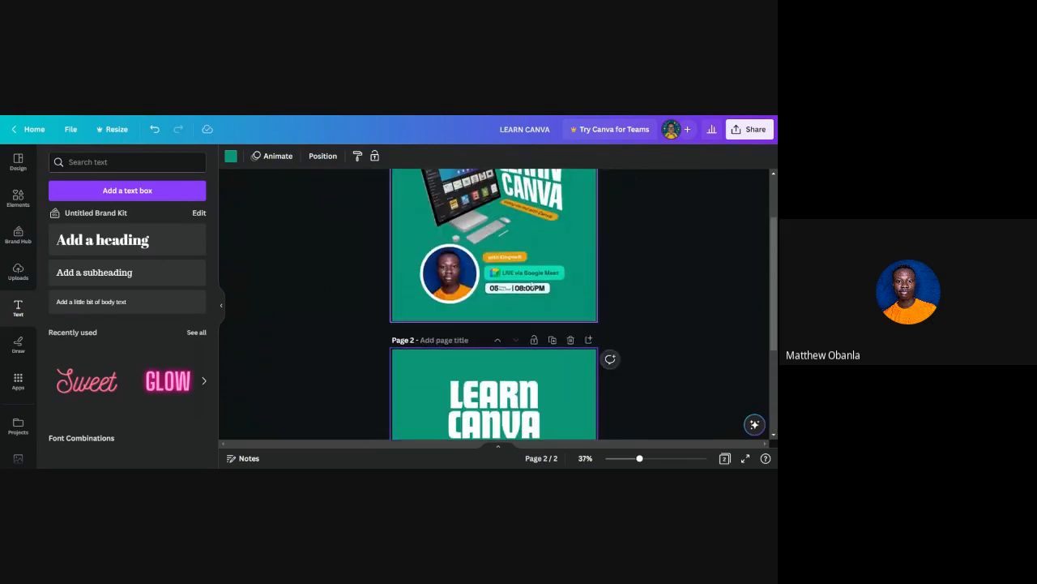
pyautogui.scroll(4, 532, 286)
pyautogui.scroll(-3, 532, 286)
pyautogui.scroll(-1, 532, 285)
pyautogui.scroll(1, 532, 286)
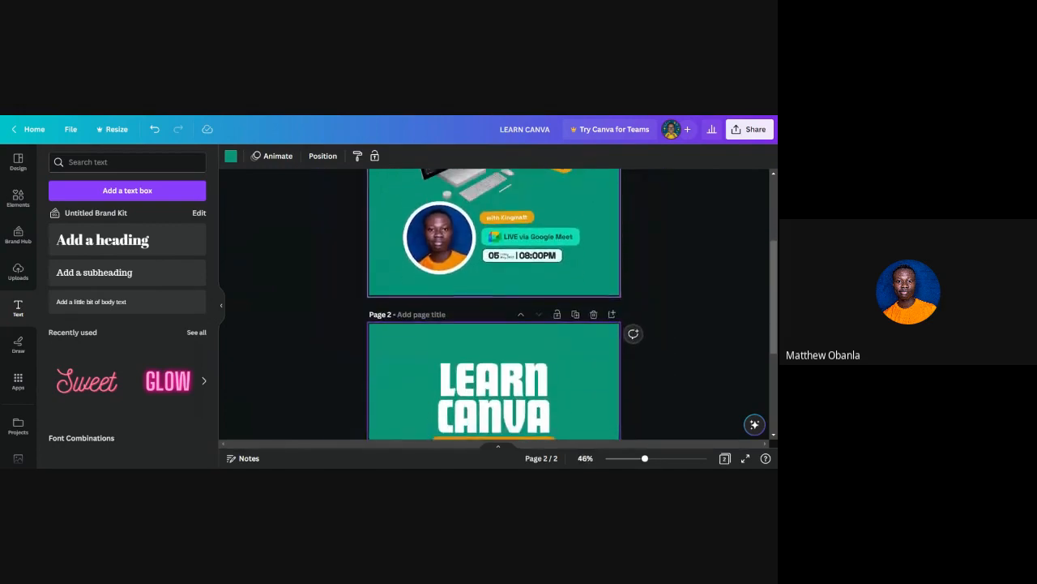
pyautogui.scroll(1, 531, 285)
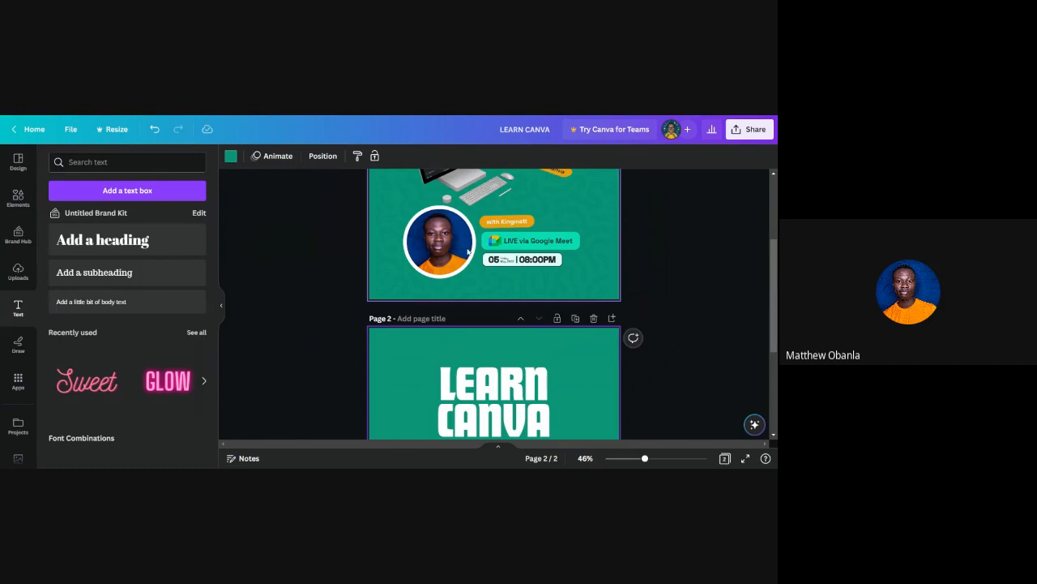
pyautogui.scroll(3, 467, 252)
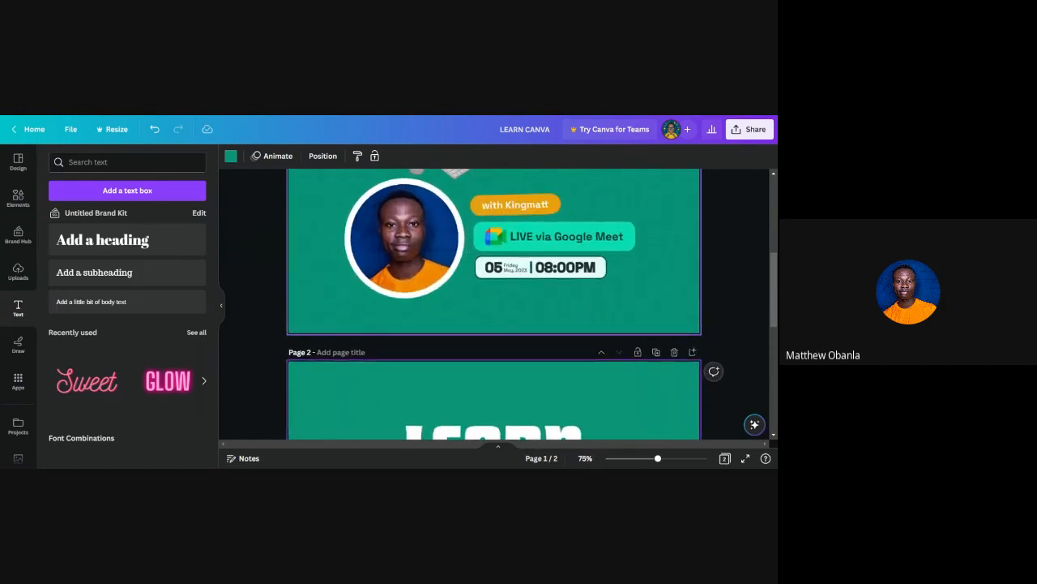
pyautogui.scroll(-2, 468, 252)
pyautogui.scroll(-3, 468, 252)
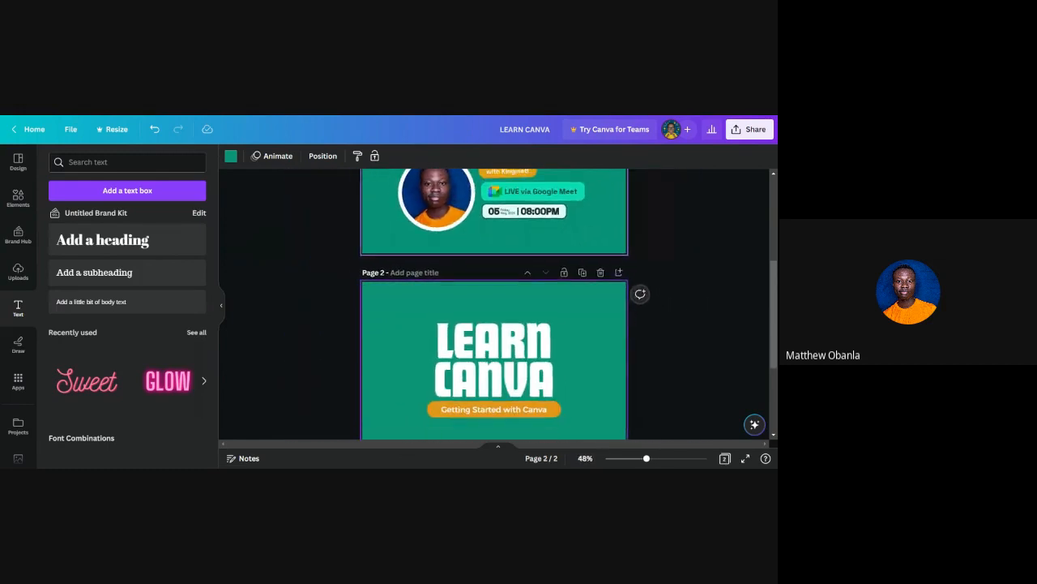
# Step: Add a circular frame to page 2 and shrink it to a small circle below the orange bar
pyautogui.click(13, 198)
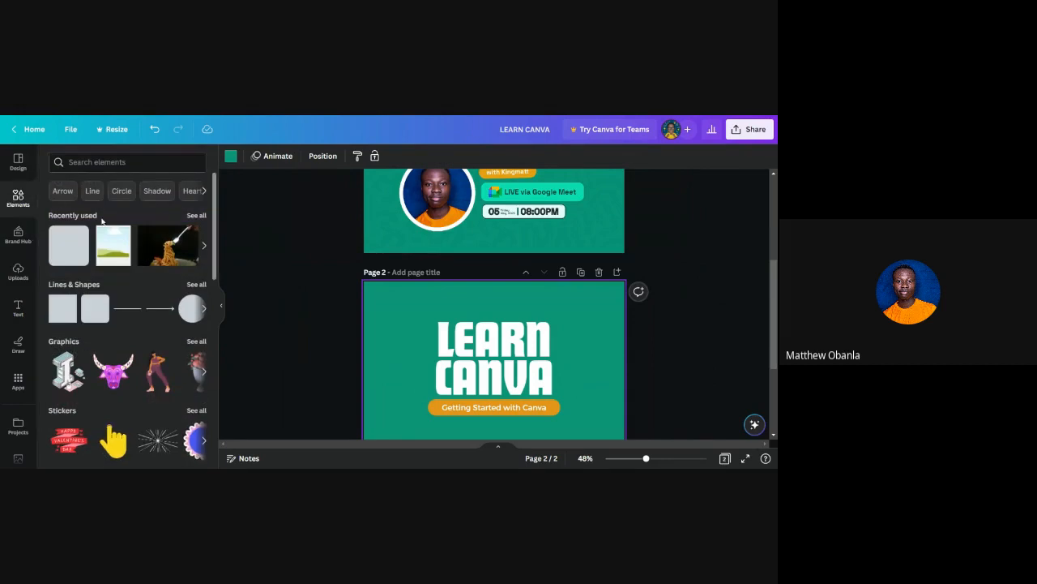
pyautogui.scroll(-10, 82, 352)
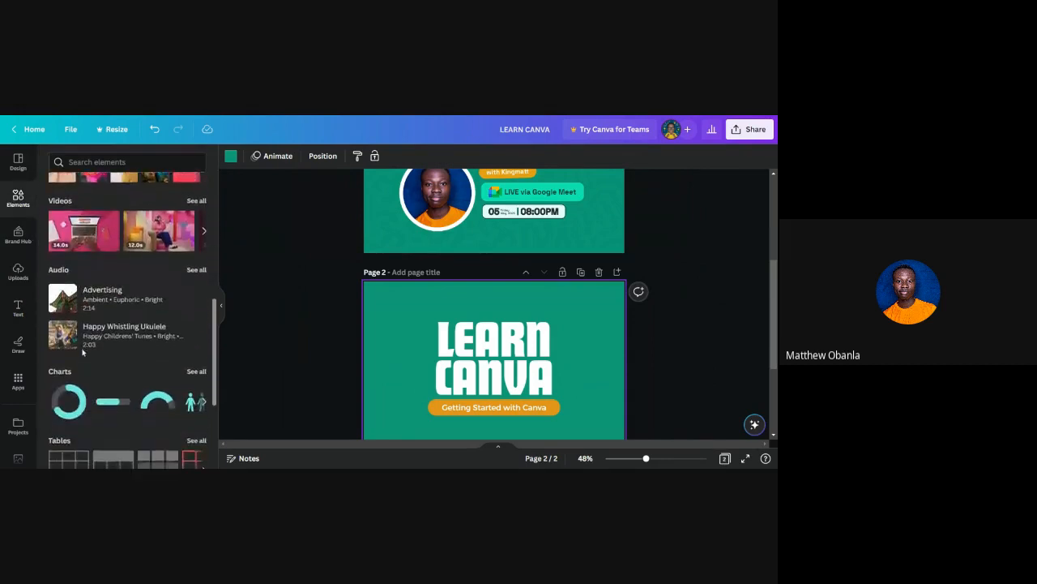
pyautogui.scroll(-2, 113, 324)
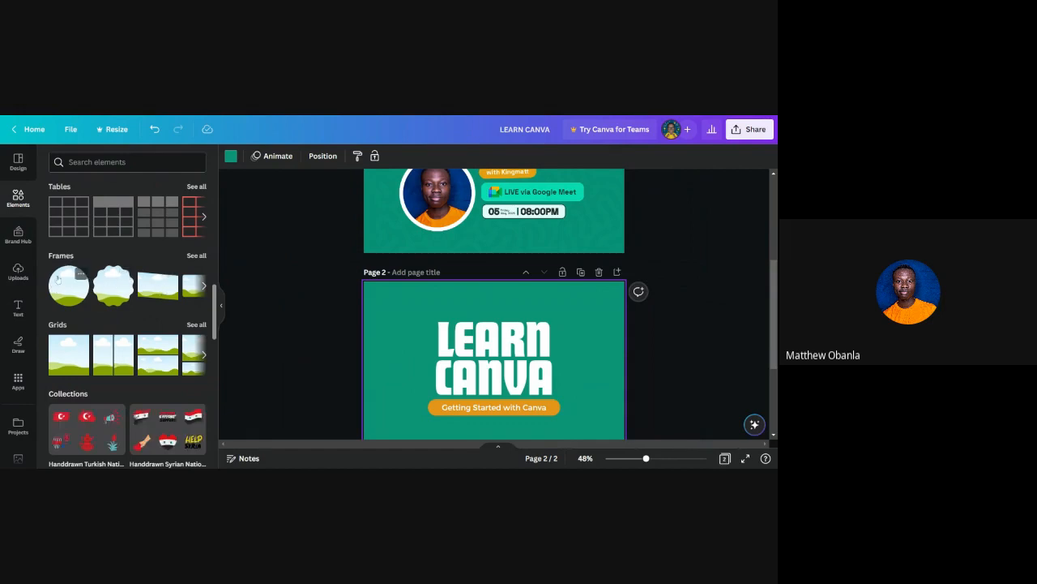
pyautogui.click(69, 299)
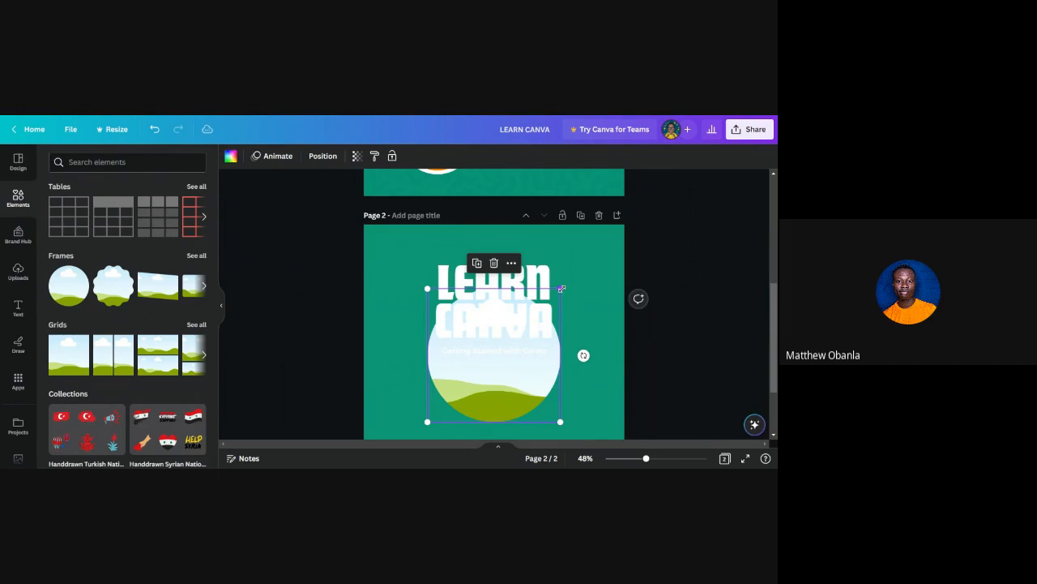
pyautogui.moveTo(561, 289); pyautogui.dragTo(466, 384)
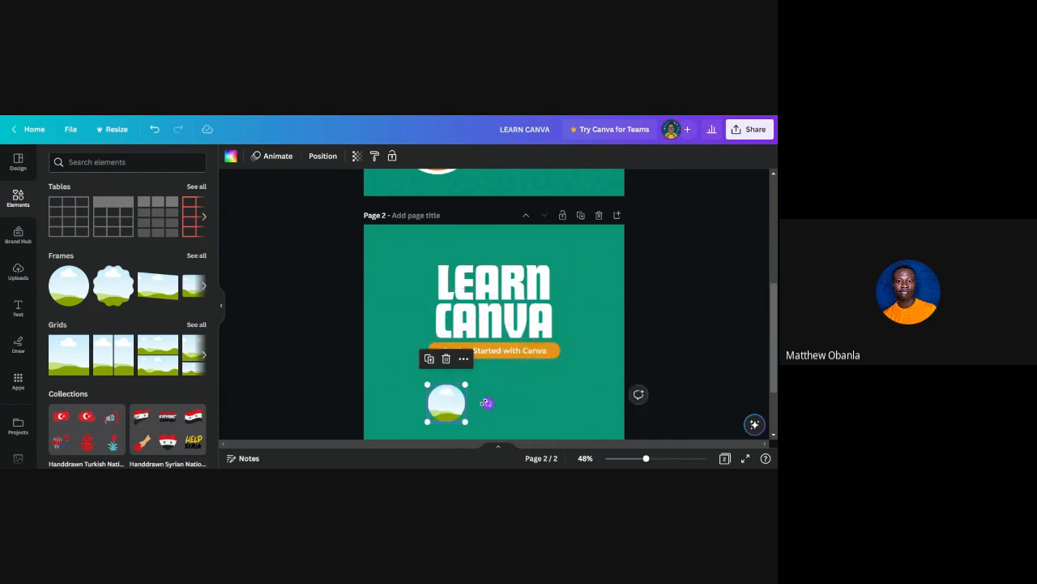
# Step: Find the uploaded photo of the man in a green patterned shirt on yellow and place it on page 2
pyautogui.click(18, 281)
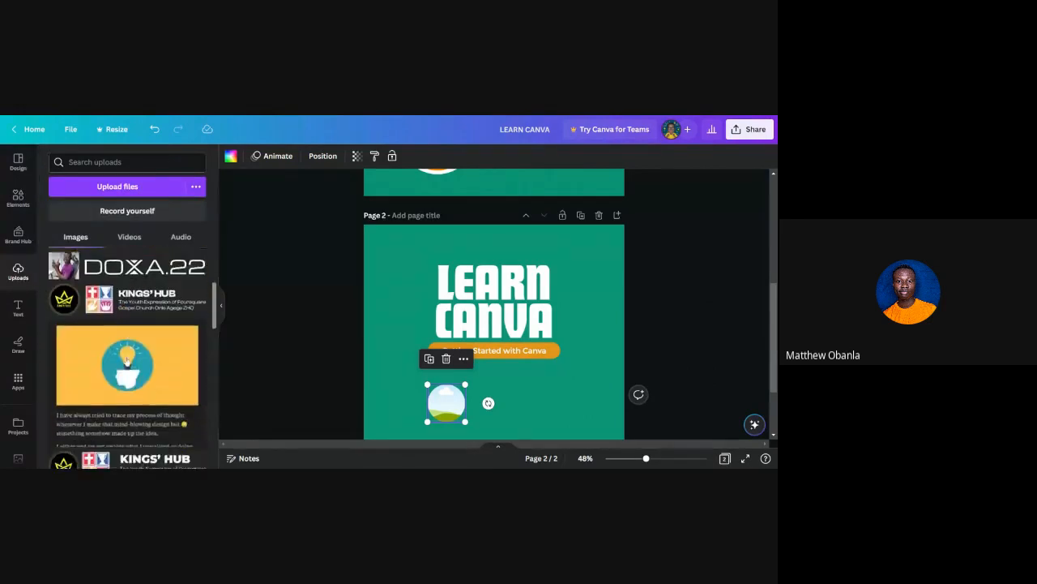
pyautogui.scroll(-5, 126, 362)
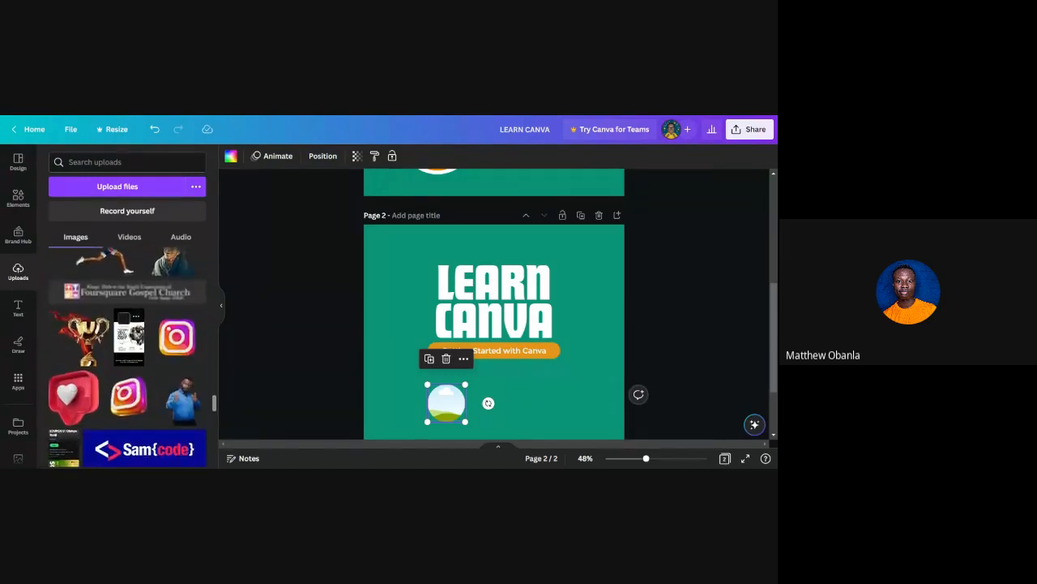
pyautogui.scroll(-2, 185, 341)
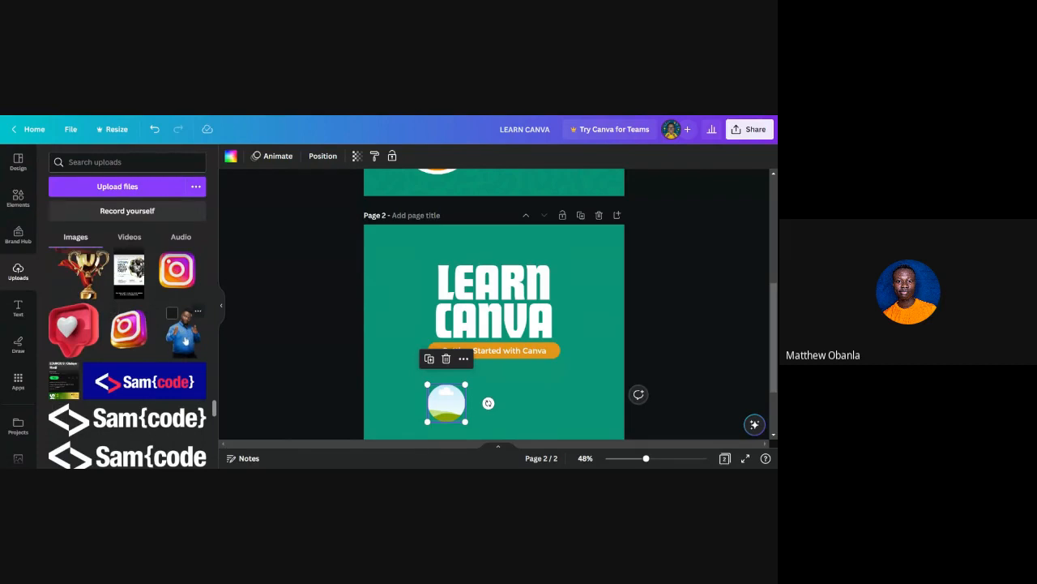
pyautogui.scroll(-10, 185, 341)
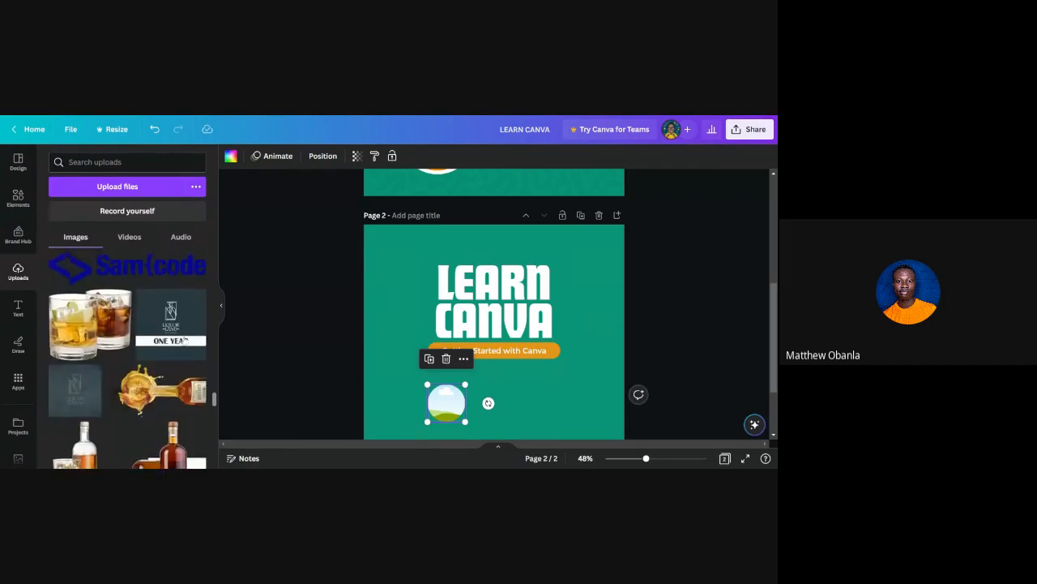
pyautogui.scroll(-10, 127, 356)
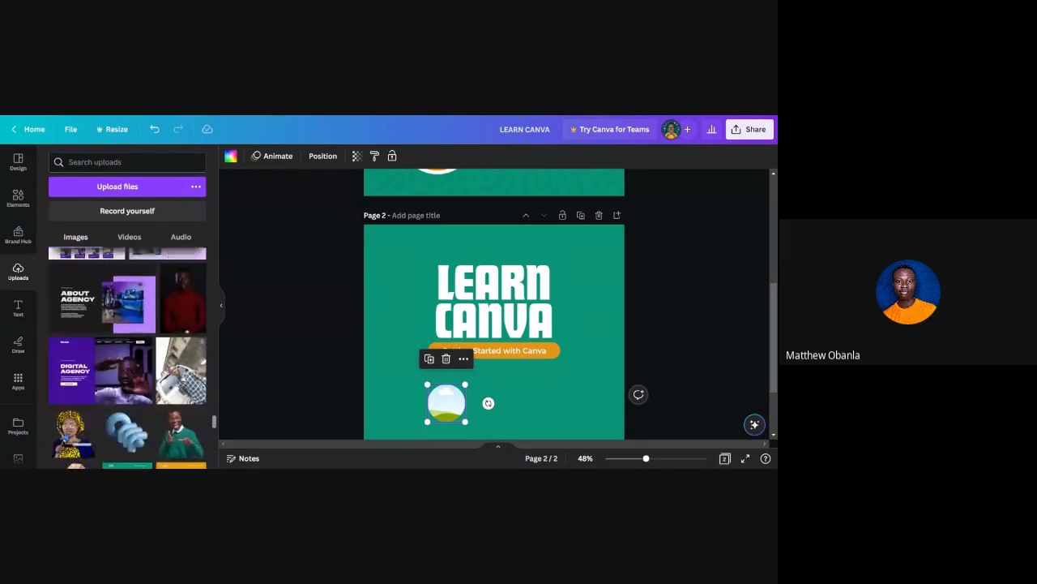
pyautogui.scroll(-10, 128, 356)
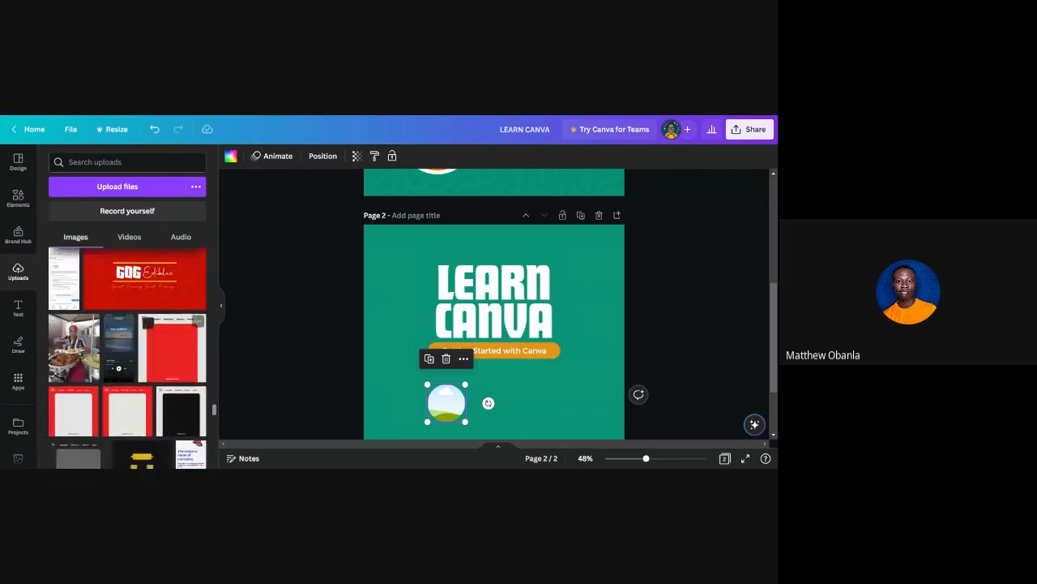
pyautogui.scroll(-10, 128, 357)
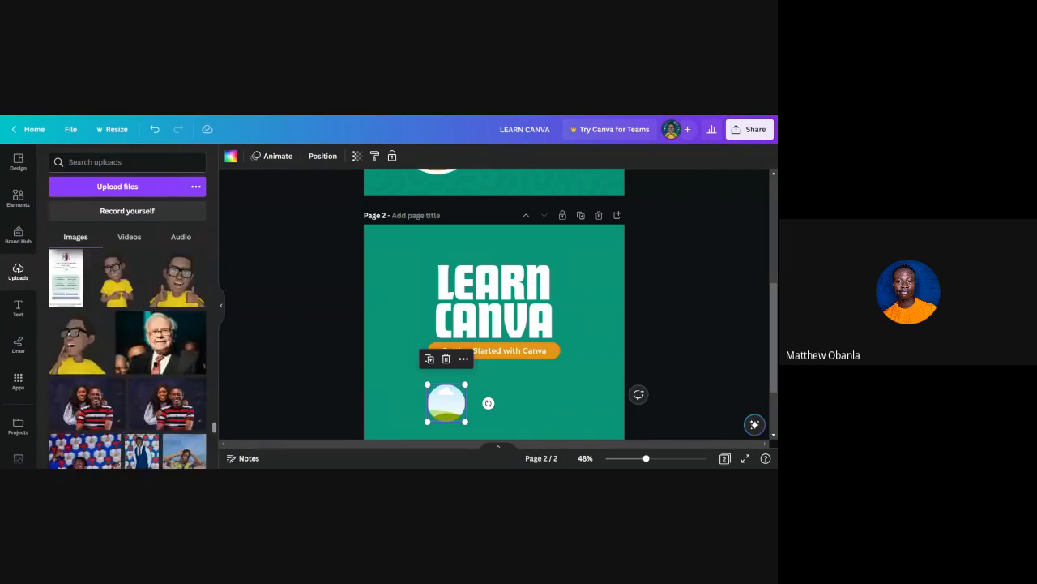
pyautogui.scroll(-10, 127, 356)
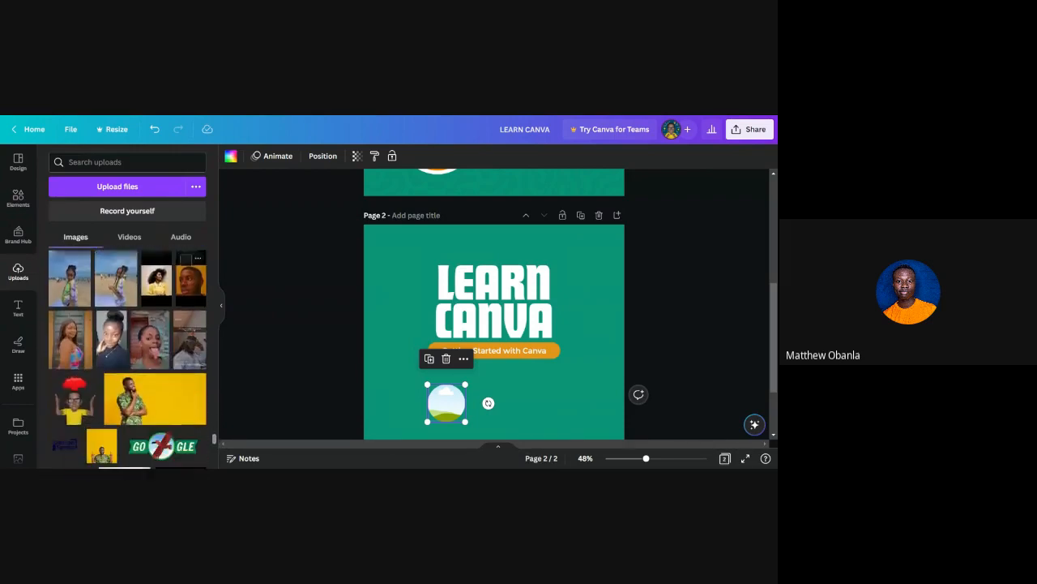
pyautogui.scroll(-2, 138, 320)
pyautogui.scroll(2, 138, 320)
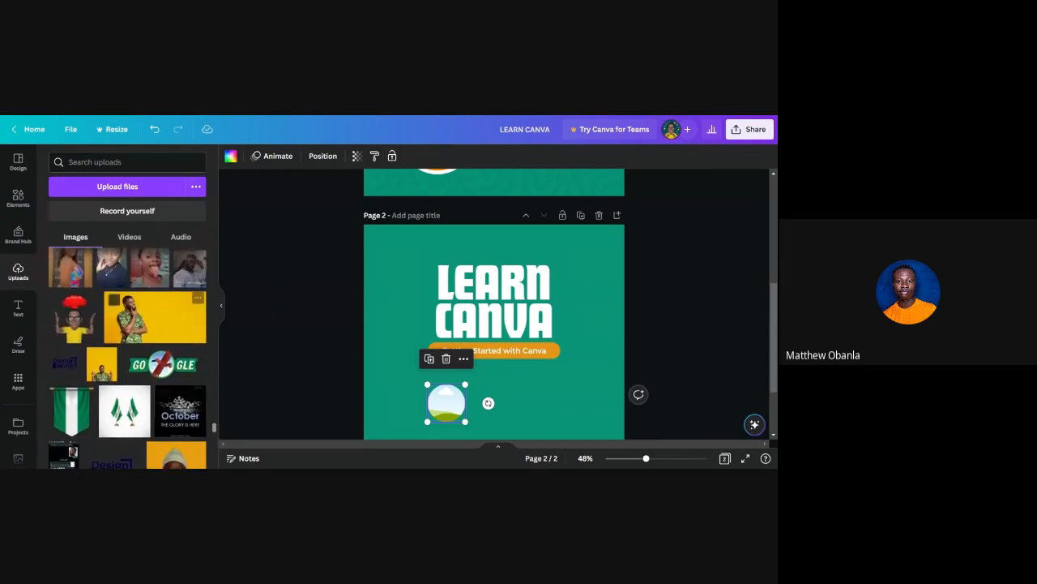
pyautogui.moveTo(157, 324); pyautogui.dragTo(624, 425)
pyautogui.keyDown('ctrl'); pyautogui.scroll(5, 557, 403); pyautogui.keyUp('ctrl')
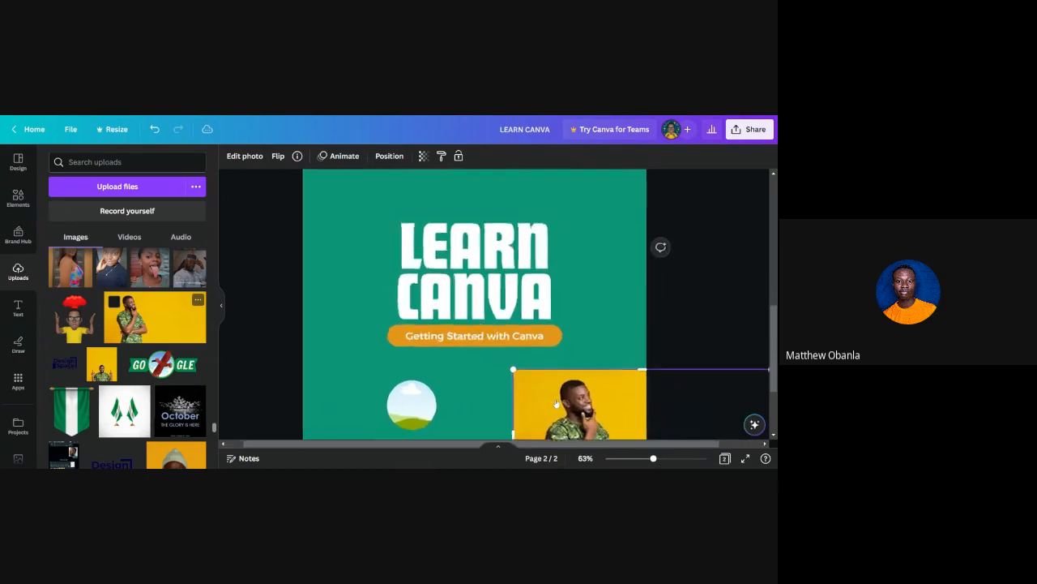
# Step: Crop the yellow-background photo to a near-square around the man and place it inside the circular frame
pyautogui.moveTo(590, 347); pyautogui.dragTo(540, 347)
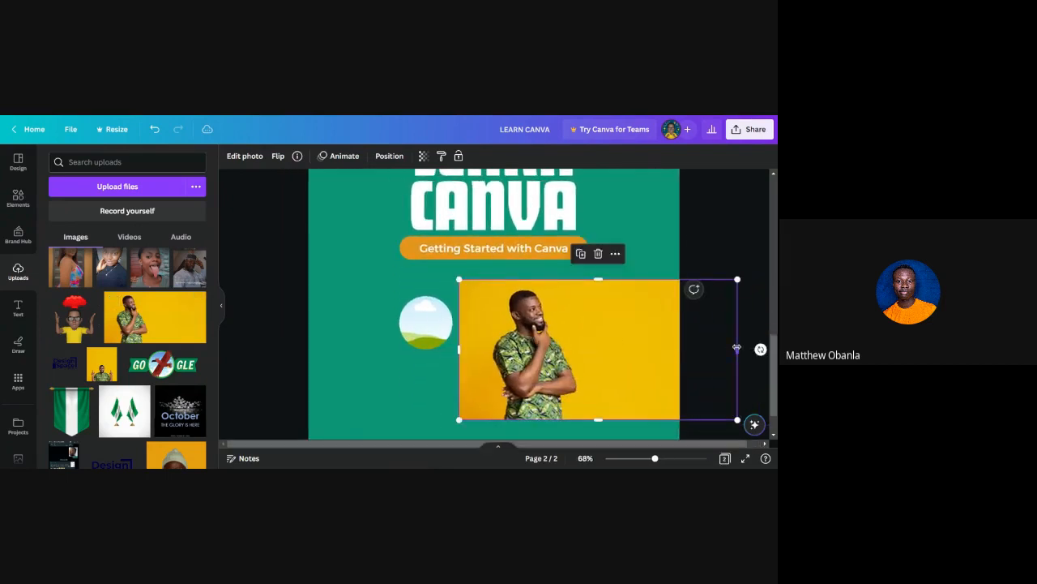
pyautogui.moveTo(737, 347); pyautogui.dragTo(593, 350)
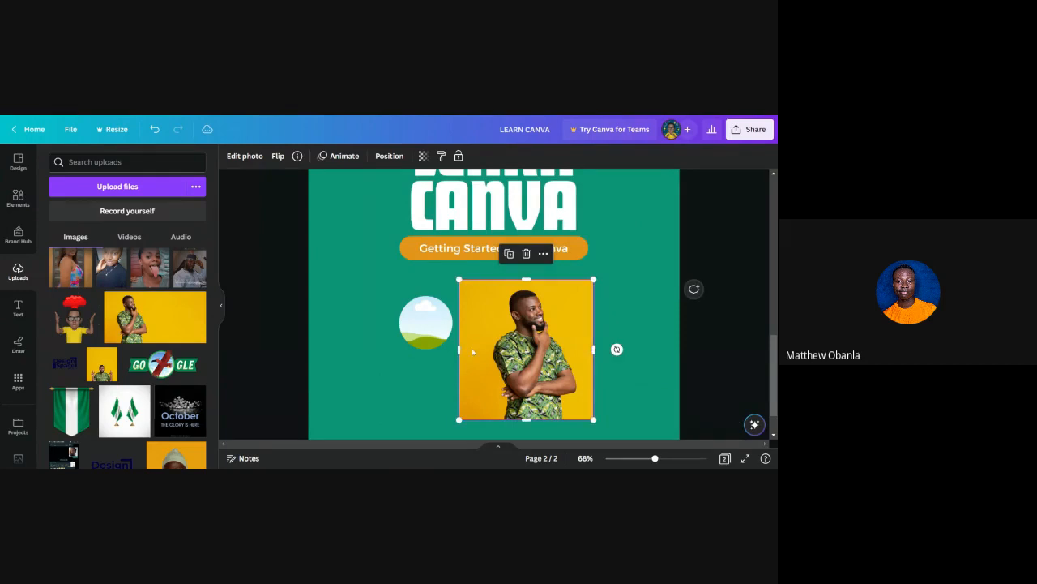
pyautogui.moveTo(458, 347); pyautogui.dragTo(417, 324)
pyautogui.scroll(5, 427, 325)
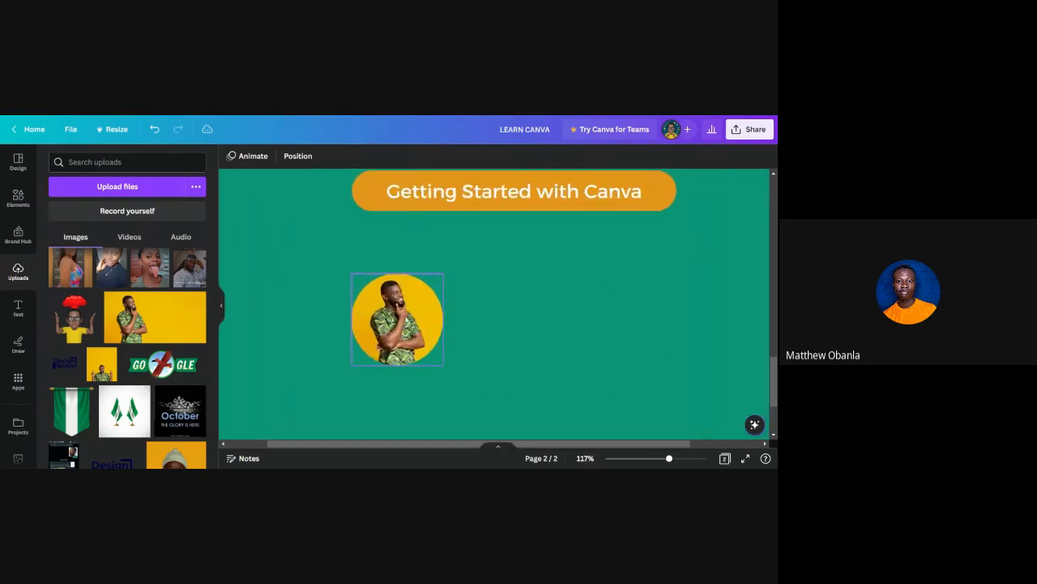
# Step: Enlarge and reposition the photo inside the circular frame so the man's head and shoulders fill the circle
pyautogui.click(406, 319)
pyautogui.doubleClick(406, 317)
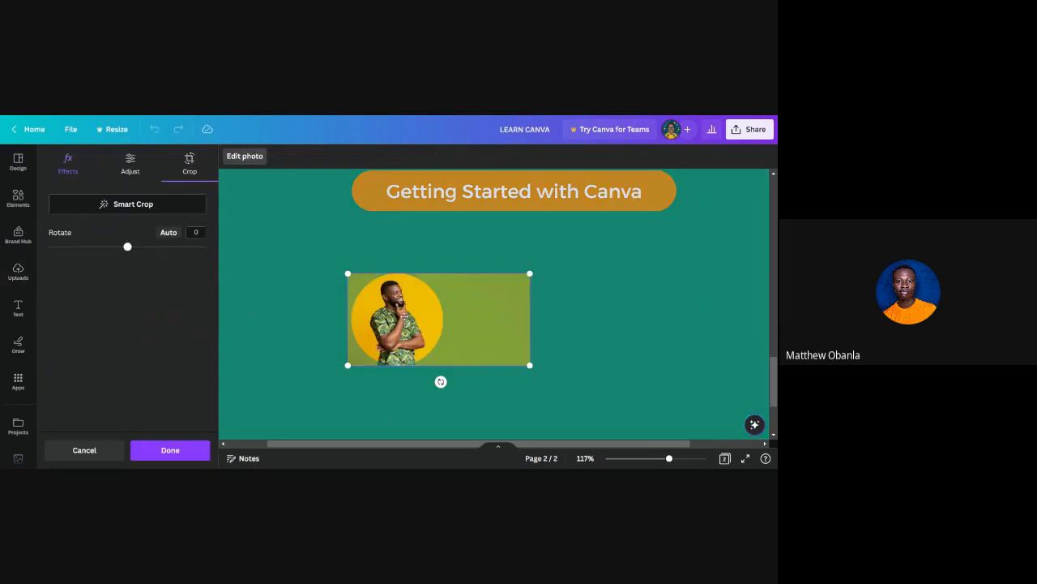
pyautogui.doubleClick(405, 316)
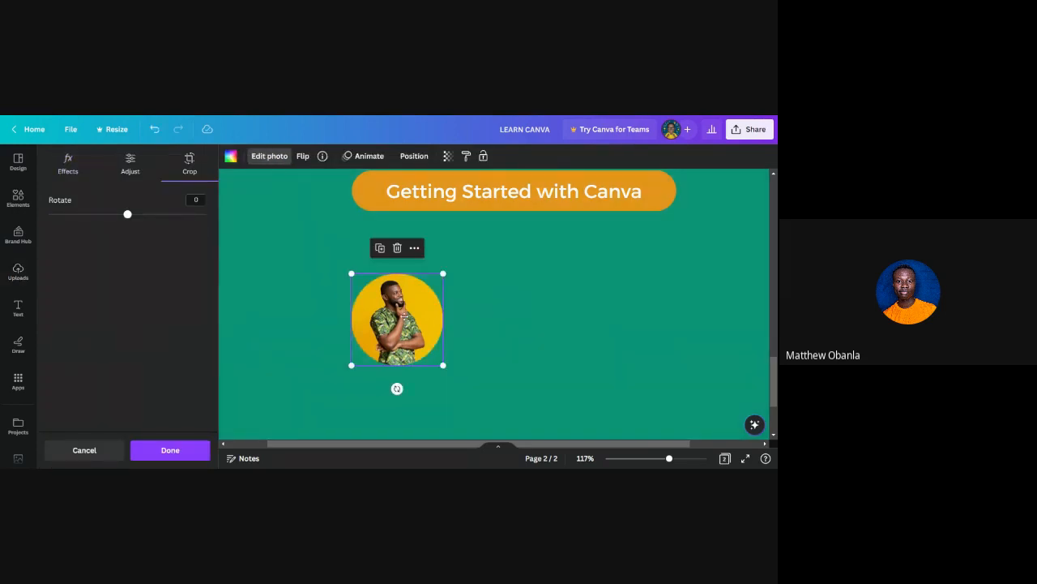
pyautogui.doubleClick(407, 318)
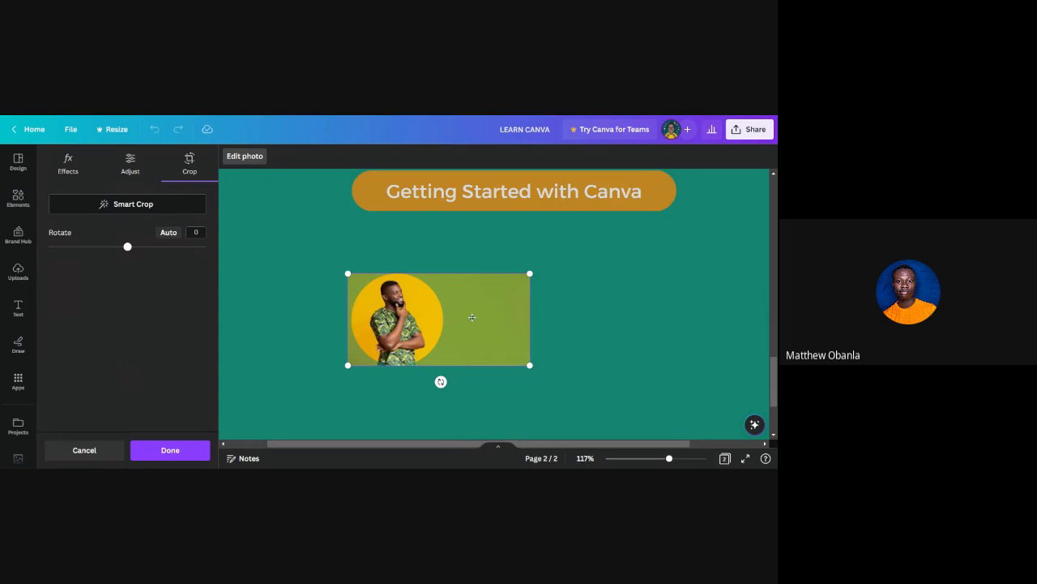
pyautogui.moveTo(530, 365); pyautogui.dragTo(624, 405)
pyautogui.moveTo(429, 332); pyautogui.dragTo(403, 334)
pyautogui.scroll(-3, 403, 336)
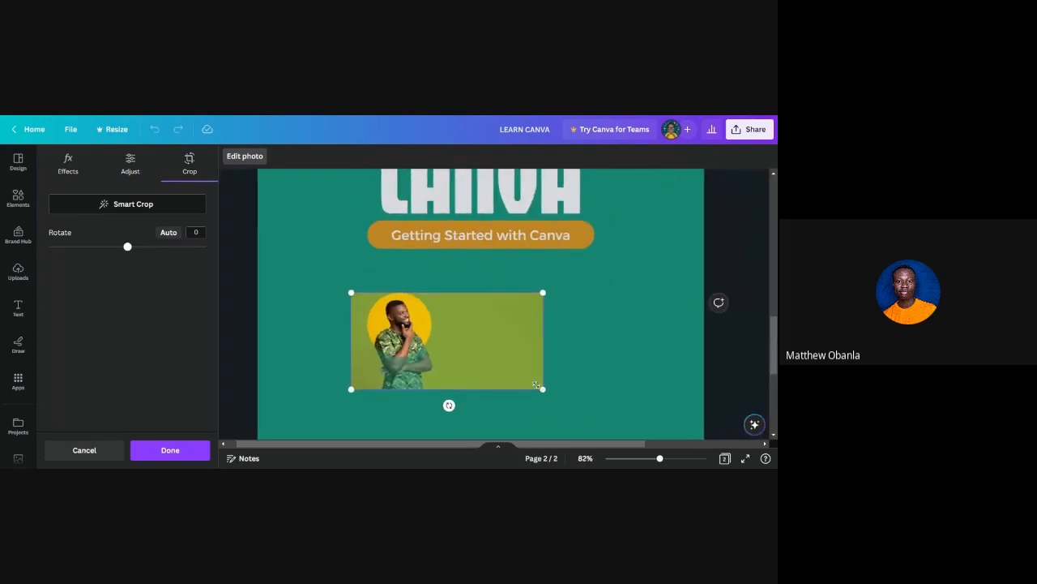
pyautogui.moveTo(535, 384); pyautogui.dragTo(585, 414)
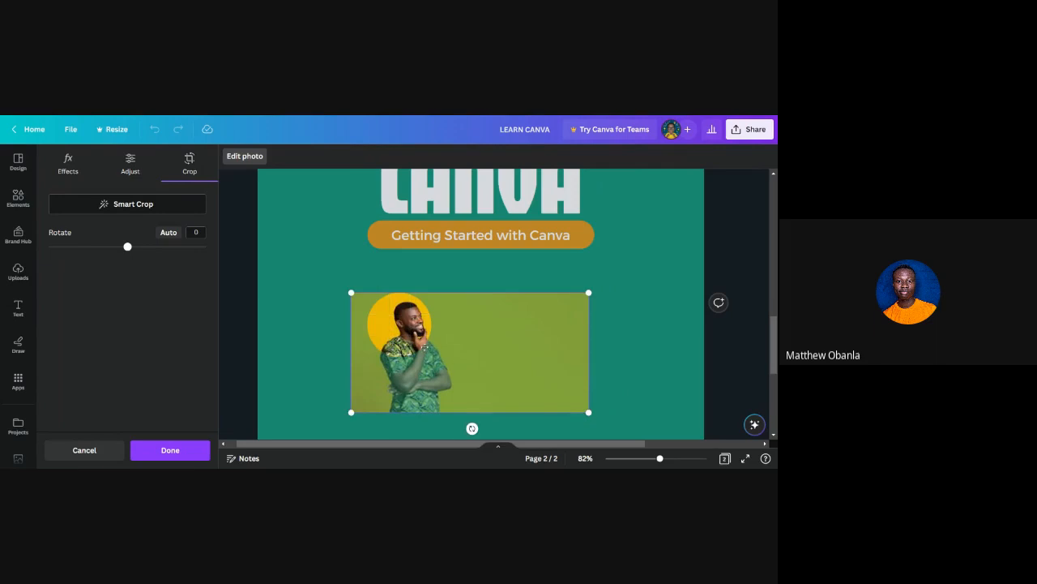
pyautogui.moveTo(410, 332); pyautogui.dragTo(399, 331)
pyautogui.scroll(3, 400, 331)
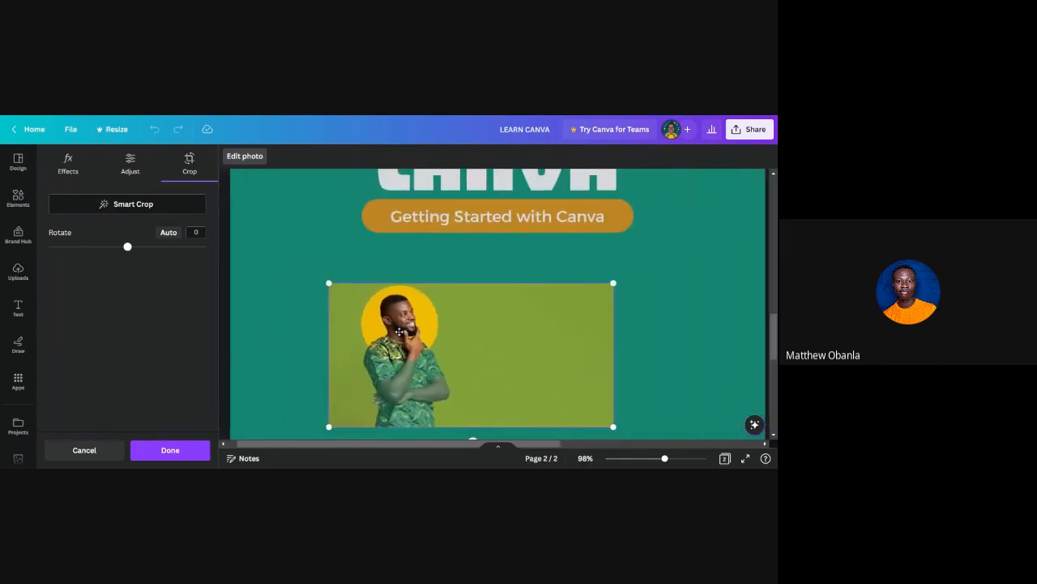
pyautogui.click(290, 268)
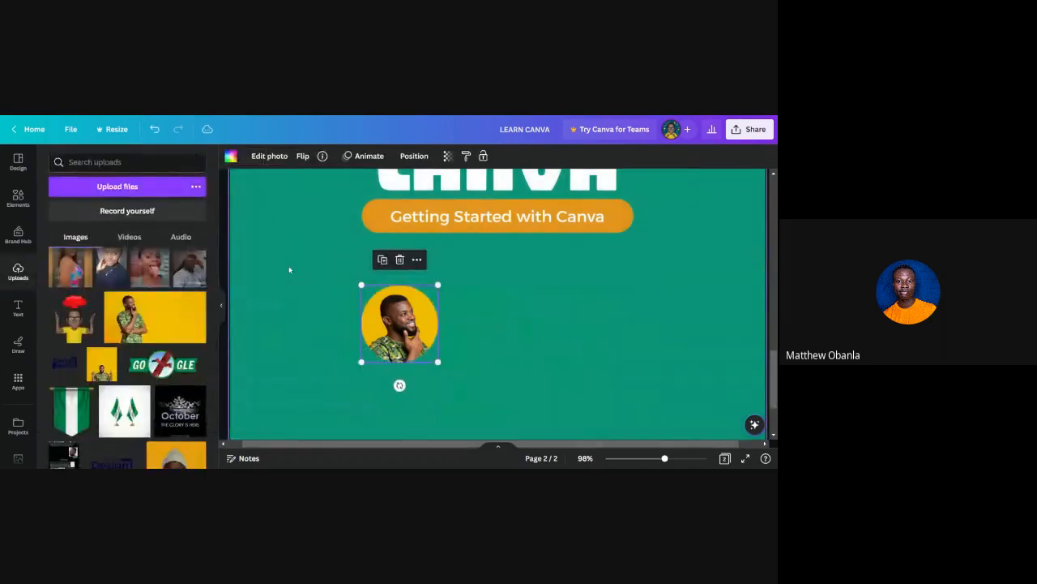
# Step: Enlarge the framed portrait below the orange bar to about 285 px wide
pyautogui.scroll(-3, 396, 318)
pyautogui.scroll(-2, 396, 318)
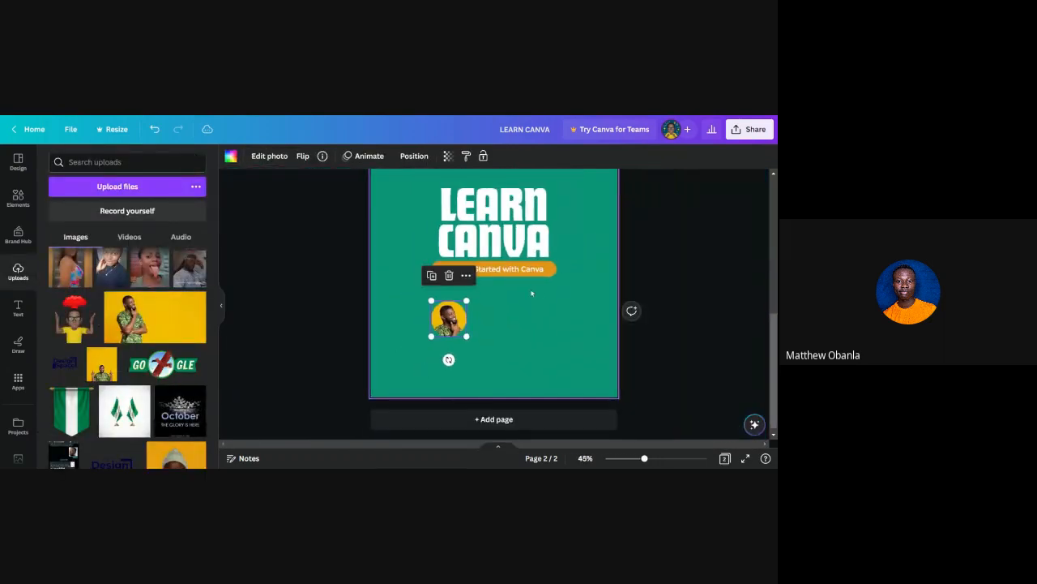
pyautogui.scroll(3, 394, 313)
pyautogui.scroll(-3, 468, 219)
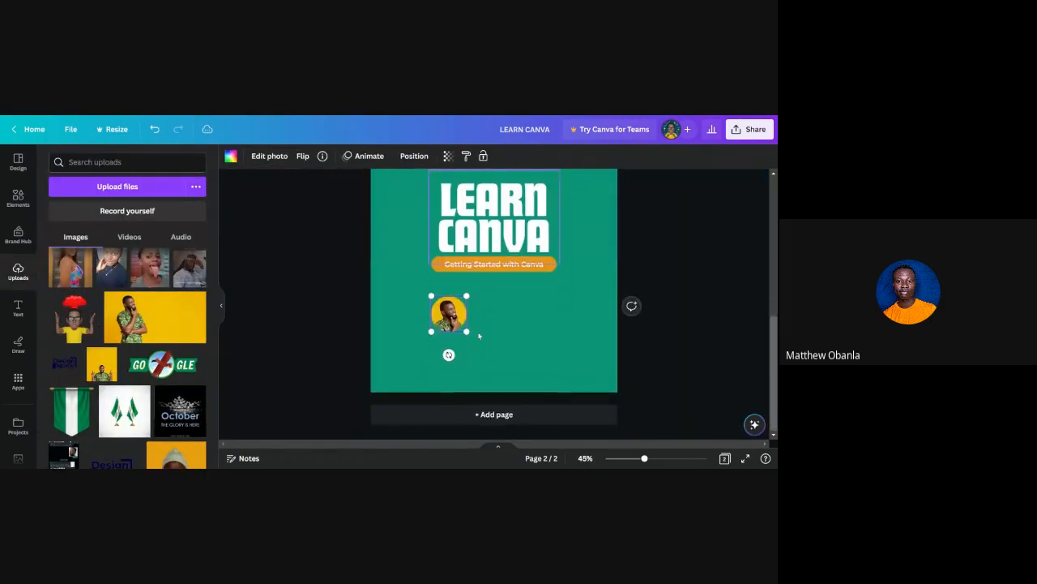
pyautogui.moveTo(466, 332)
pyautogui.mouseDown()
pyautogui.moveTo(496, 360)
pyautogui.moveTo(446, 328)
pyautogui.mouseUp()
pyautogui.scroll(5, 447, 327)
pyautogui.scroll(-3, 447, 327)
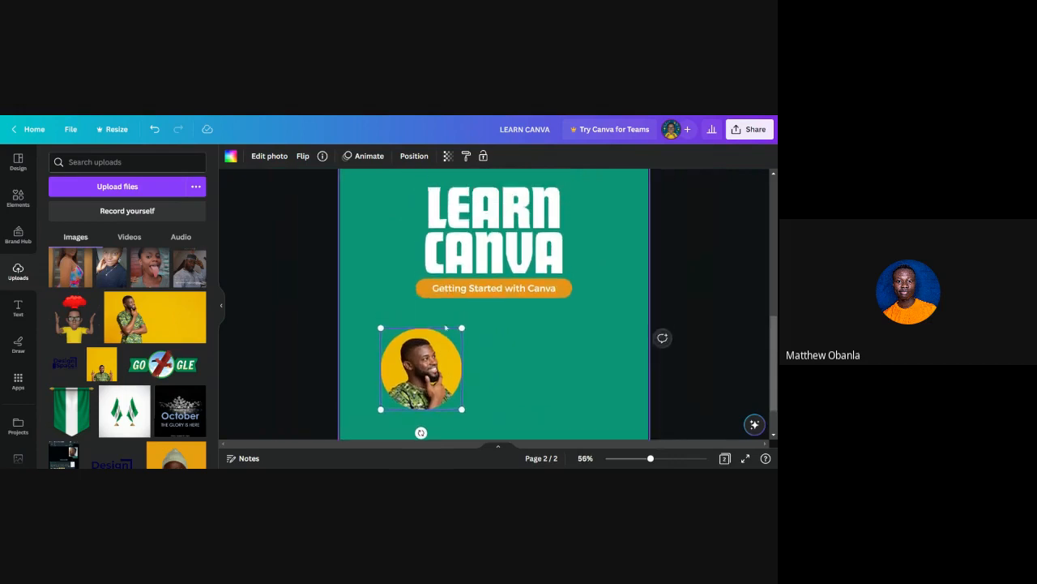
# Step: Compare with page 1's circular portrait and shift page 2's portrait right, beneath the orange bar near the page's centre
pyautogui.scroll(3, 446, 327)
pyautogui.scroll(-3, 419, 419)
pyautogui.scroll(4, 419, 419)
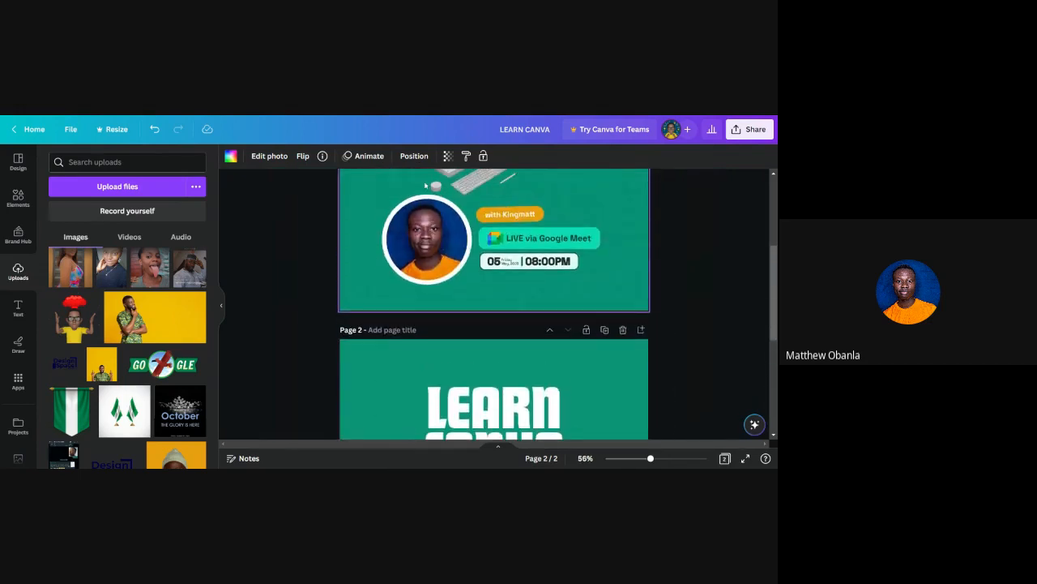
pyautogui.scroll(-3, 396, 304)
pyautogui.scroll(-1, 432, 384)
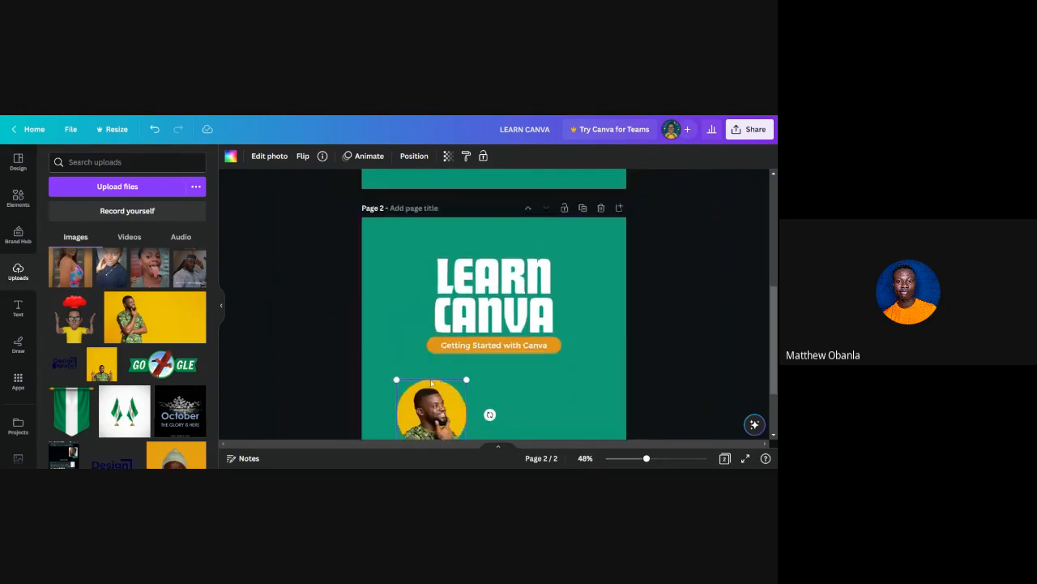
pyautogui.scroll(-1, 433, 383)
pyautogui.scroll(1, 456, 356)
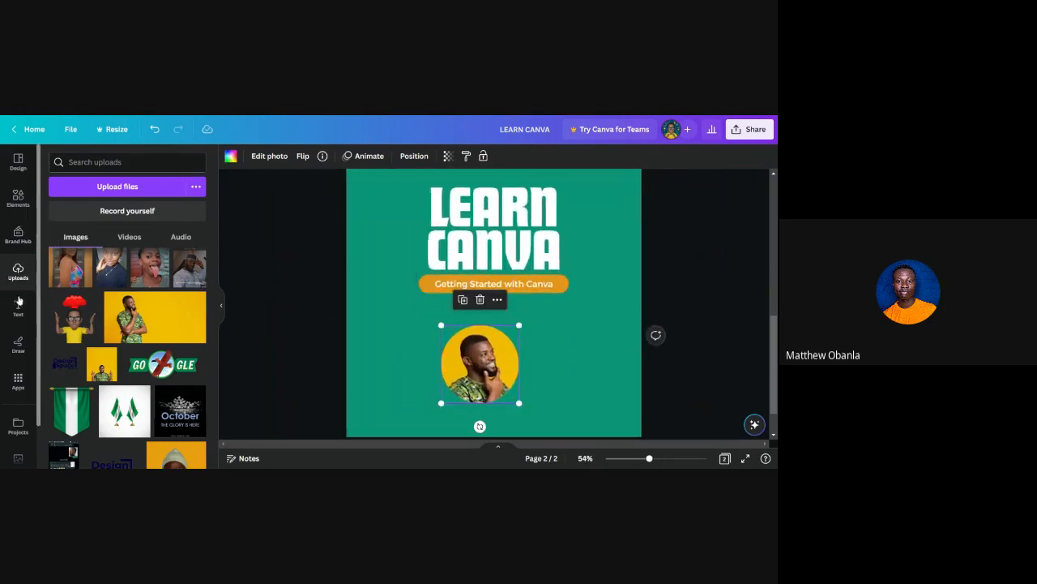
# Step: Add a circle shape to page 2 and place it on the portrait's left side, slightly overlapping it
pyautogui.click(20, 202)
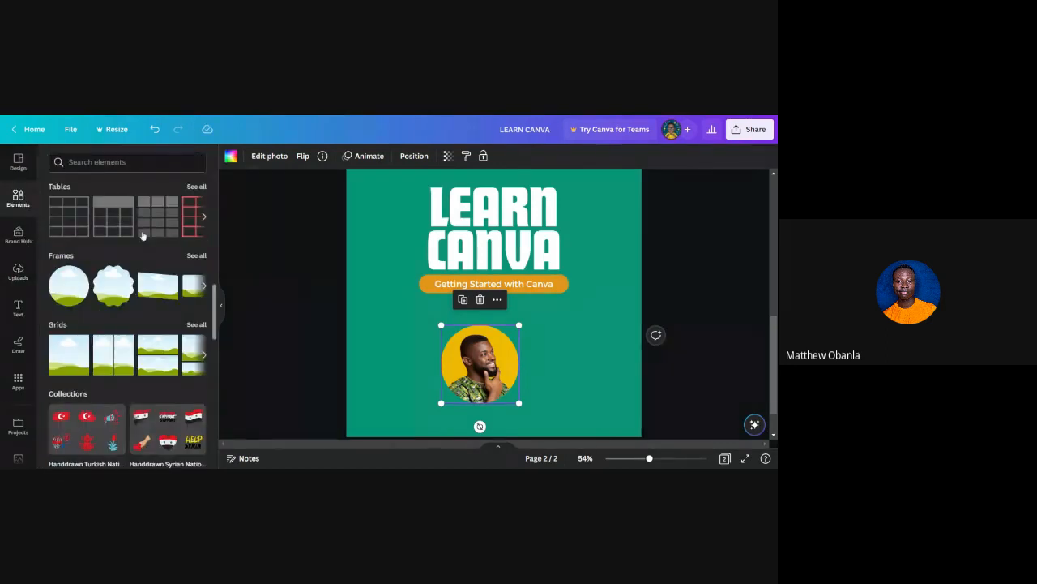
pyautogui.scroll(10, 143, 235)
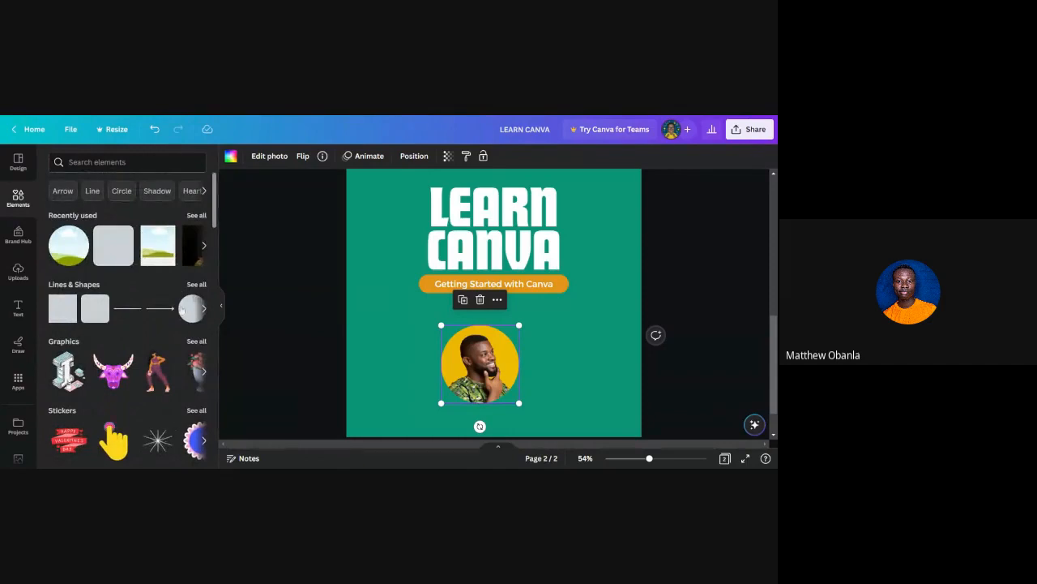
pyautogui.hscroll(3, 180, 316)
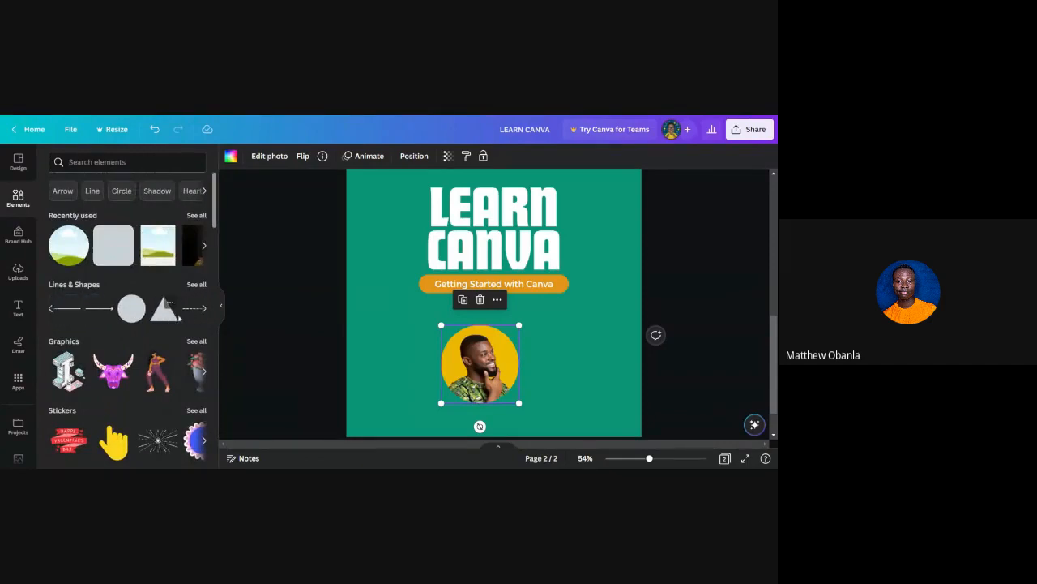
pyautogui.click(131, 308)
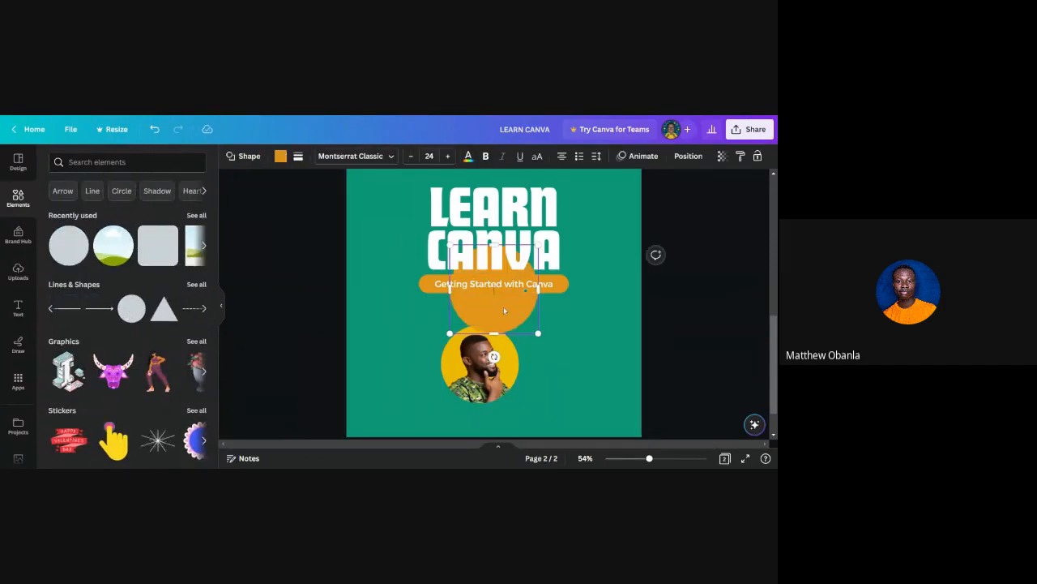
pyautogui.moveTo(501, 310); pyautogui.dragTo(423, 384)
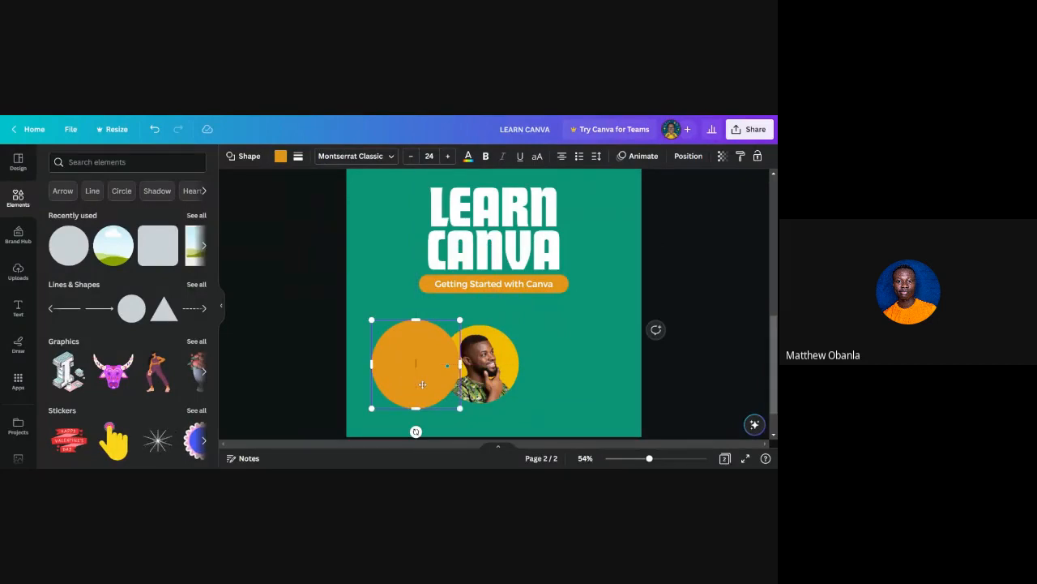
# Step: Recolour the circle shape white and move it slightly right so it covers part of the portrait
pyautogui.click(281, 158)
pyautogui.click(196, 217)
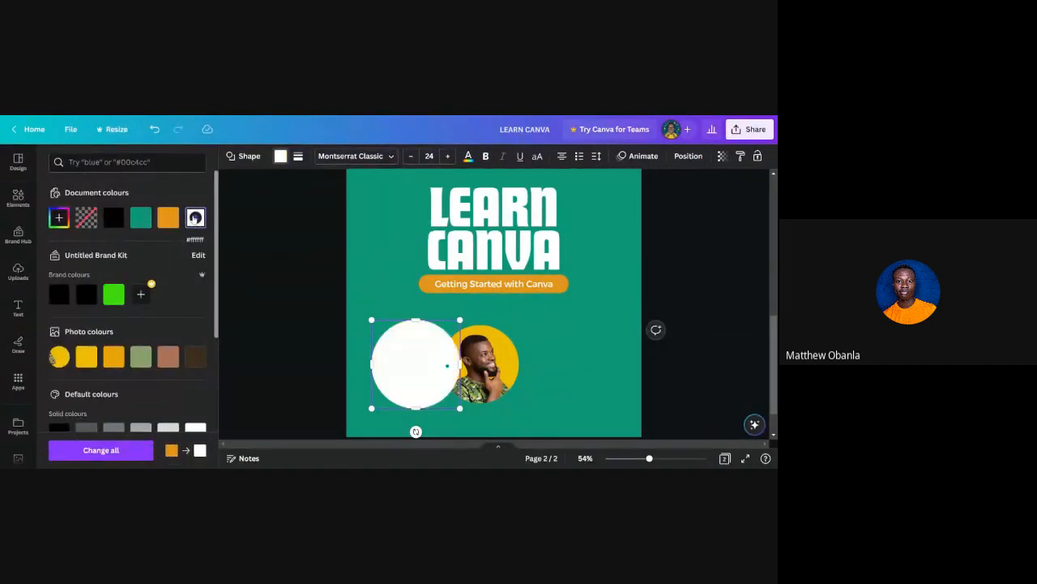
pyautogui.moveTo(408, 386); pyautogui.dragTo(426, 384)
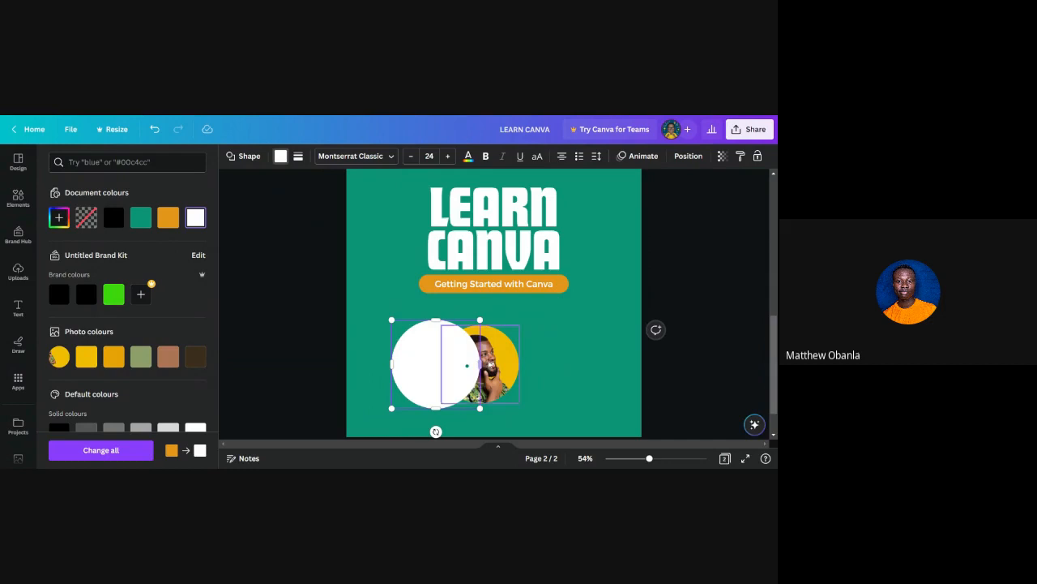
pyautogui.click(502, 365)
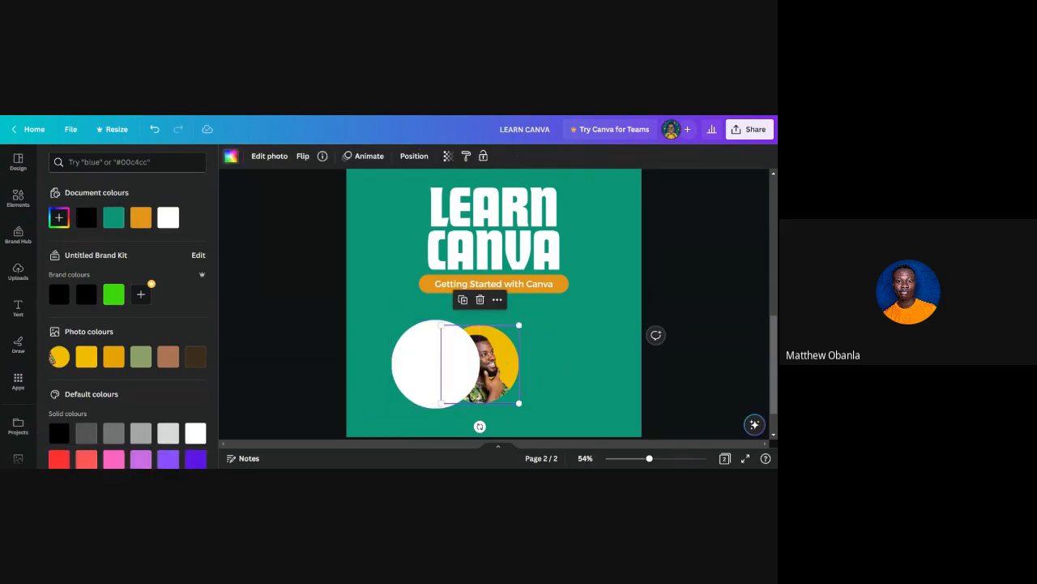
pyautogui.click(405, 361)
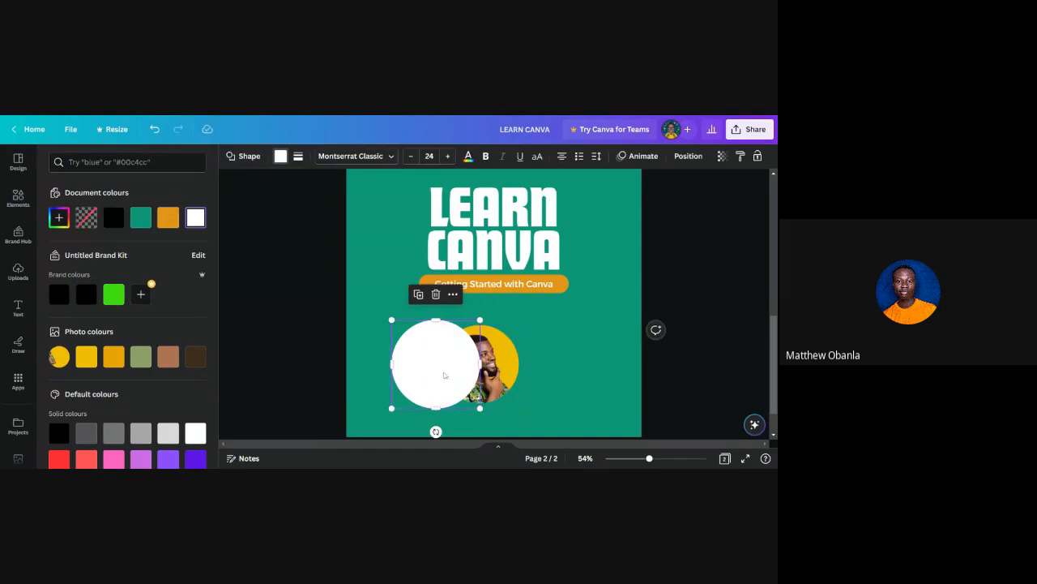
pyautogui.click(507, 355)
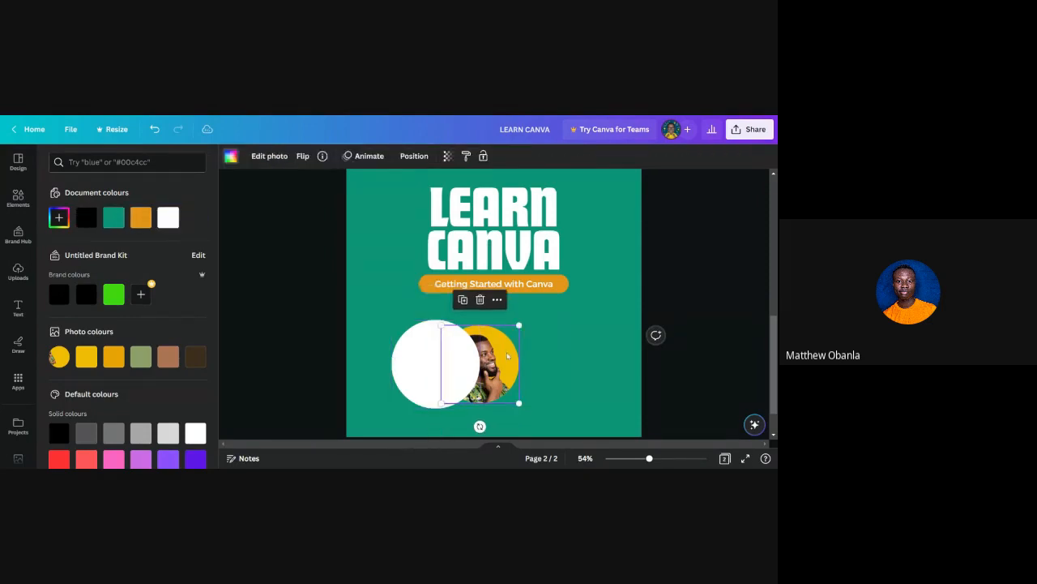
# Step: Send the white circle to the back so it lies behind the portrait
pyautogui.click(420, 349)
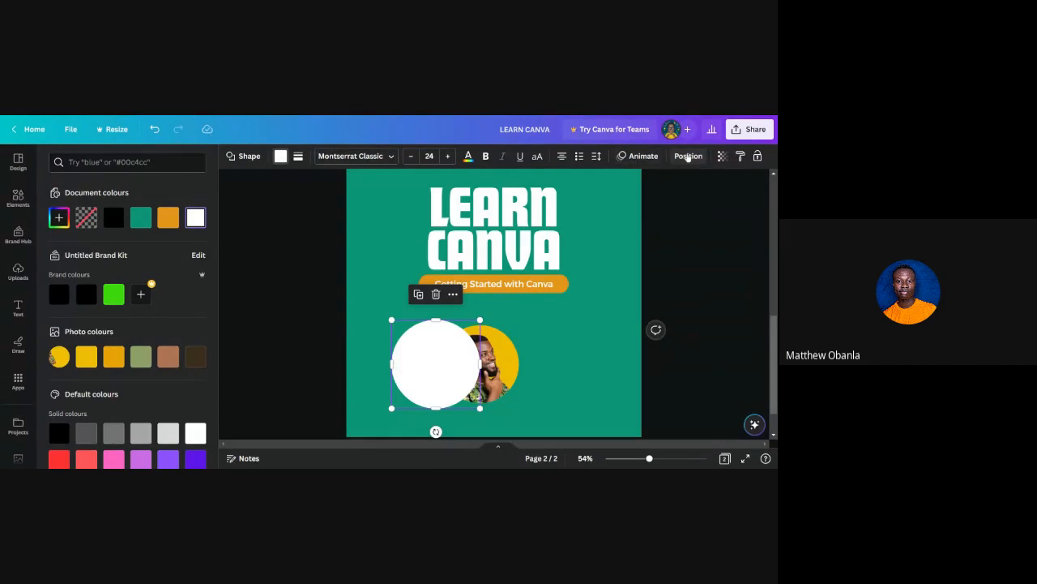
pyautogui.click(687, 157)
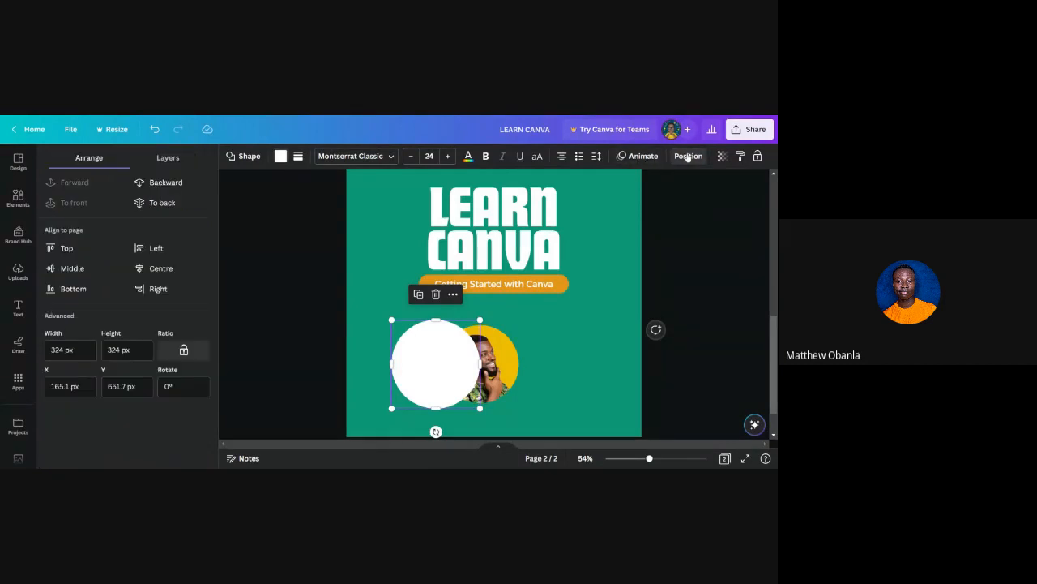
pyautogui.click(154, 203)
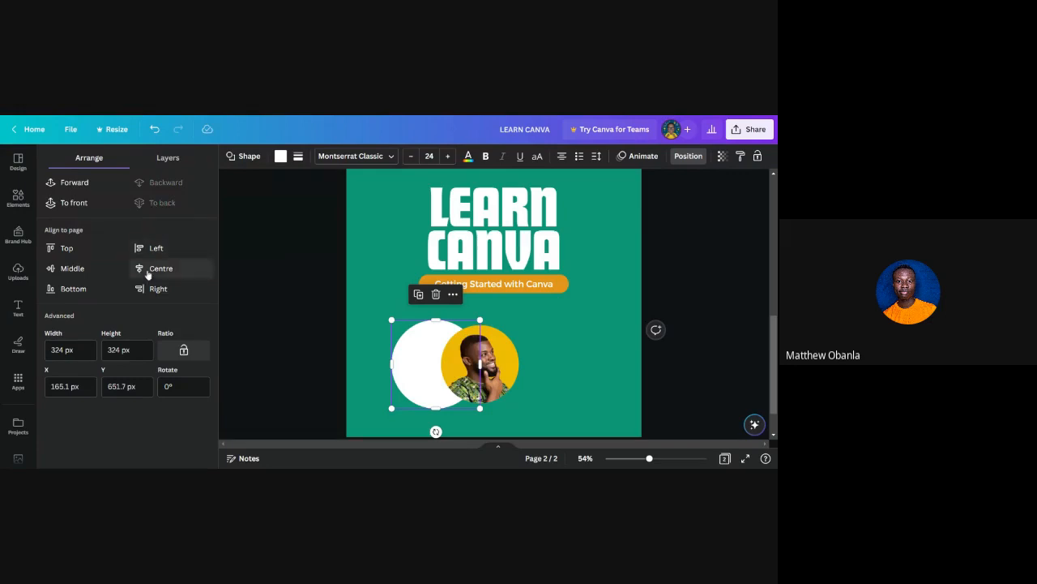
pyautogui.click(74, 203)
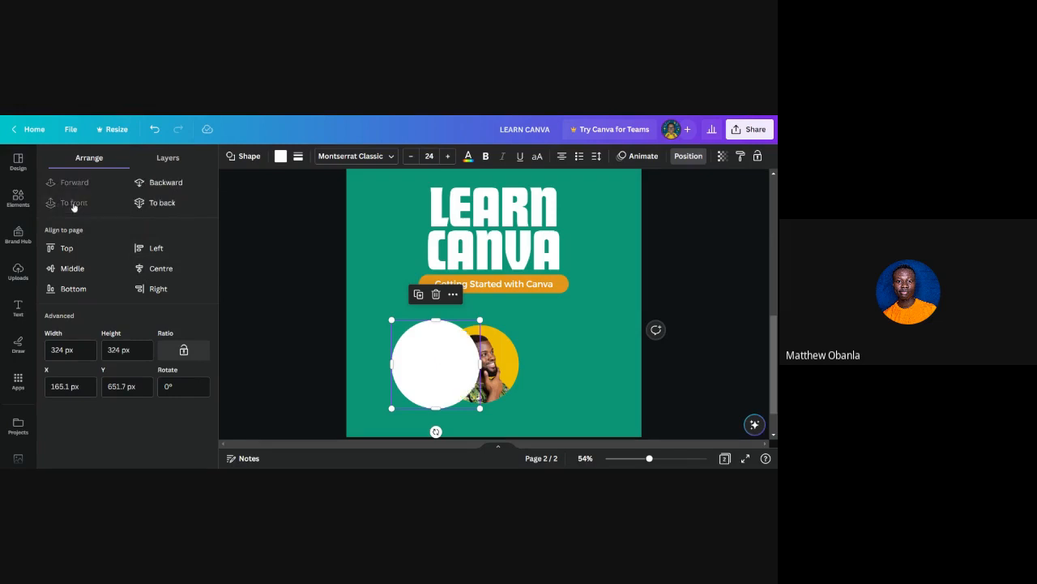
pyautogui.click(161, 202)
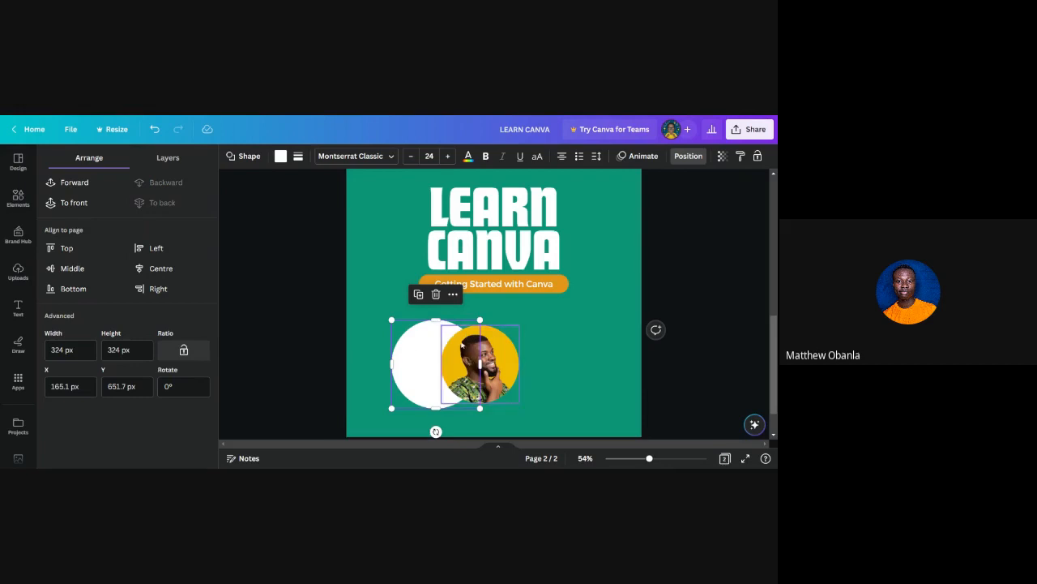
# Step: Centre the circular portrait on the white circle so an even white ring surrounds it
pyautogui.click(497, 356)
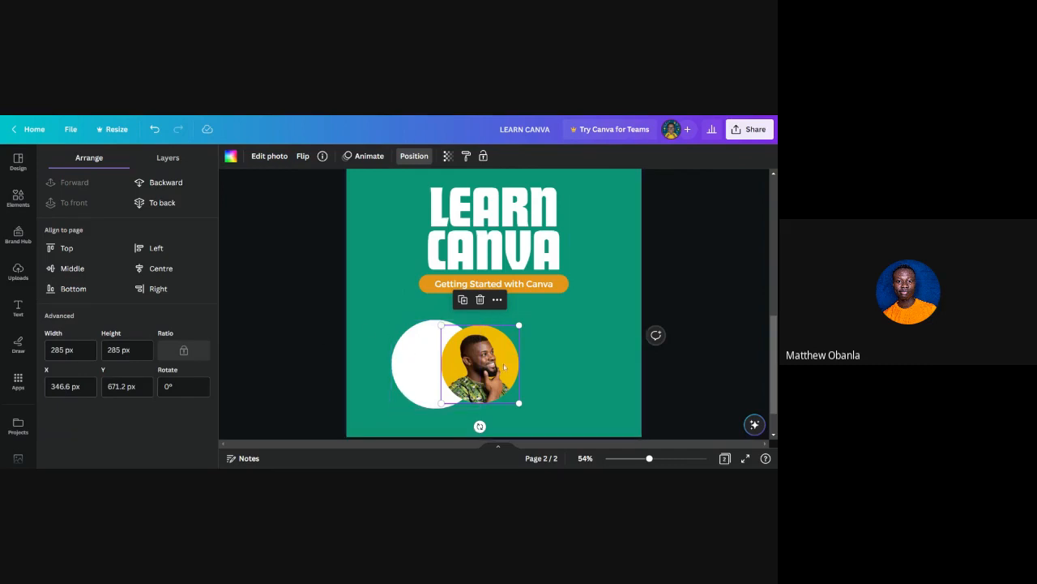
pyautogui.moveTo(505, 367); pyautogui.dragTo(457, 363)
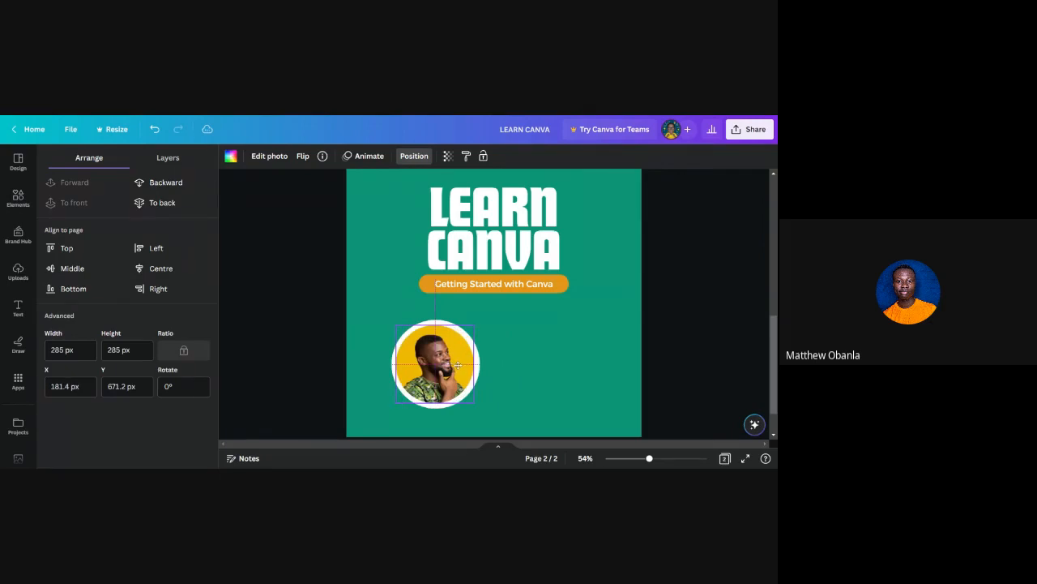
pyautogui.click(528, 381)
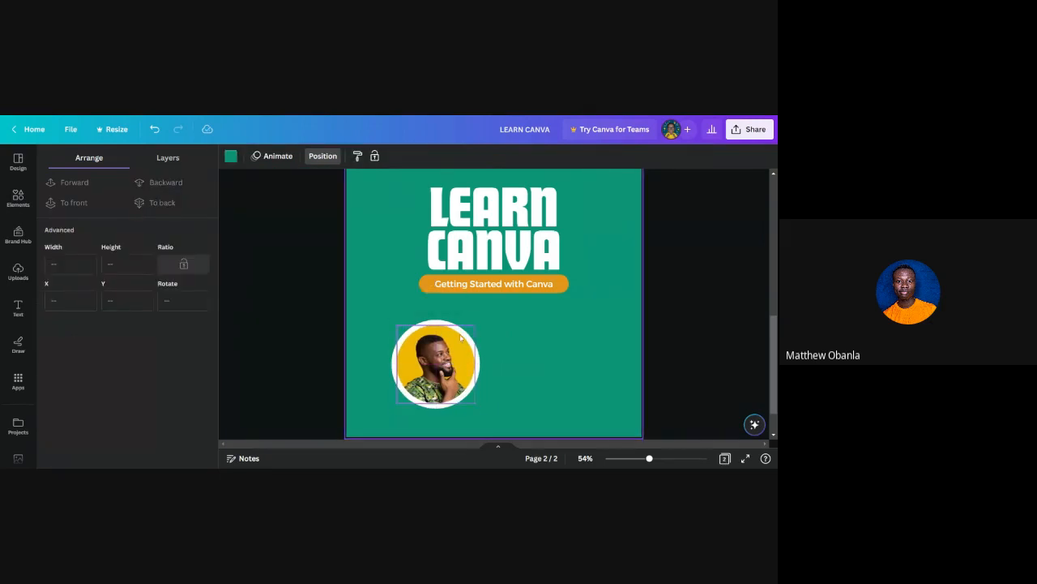
pyautogui.scroll(3, 529, 380)
pyautogui.scroll(-4, 459, 334)
pyautogui.scroll(5, 459, 334)
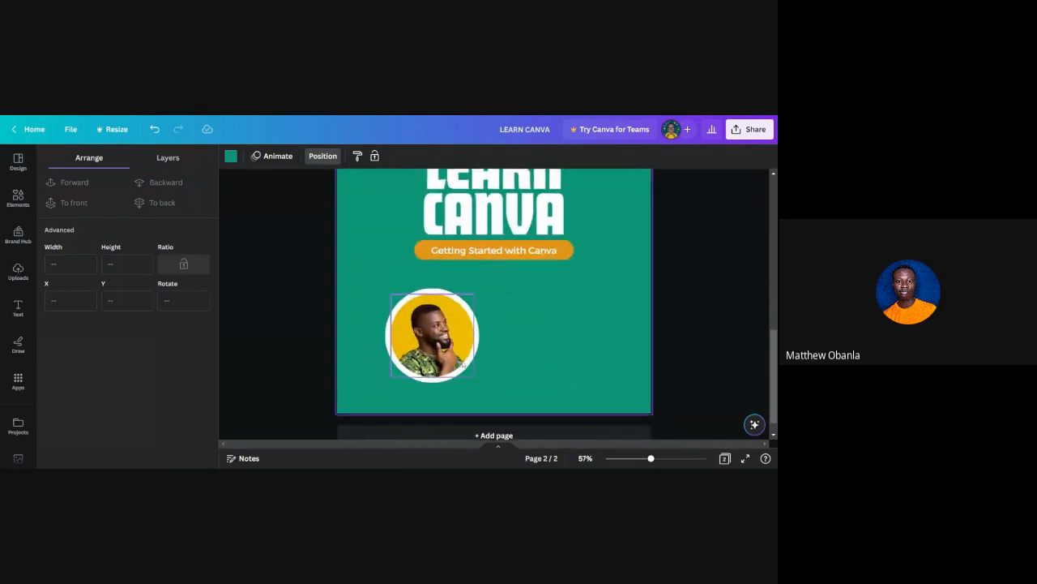
# Step: Enlarge the circular portrait to about 301 px and recentre it on the white circle for a thinner even ring
pyautogui.click(375, 329)
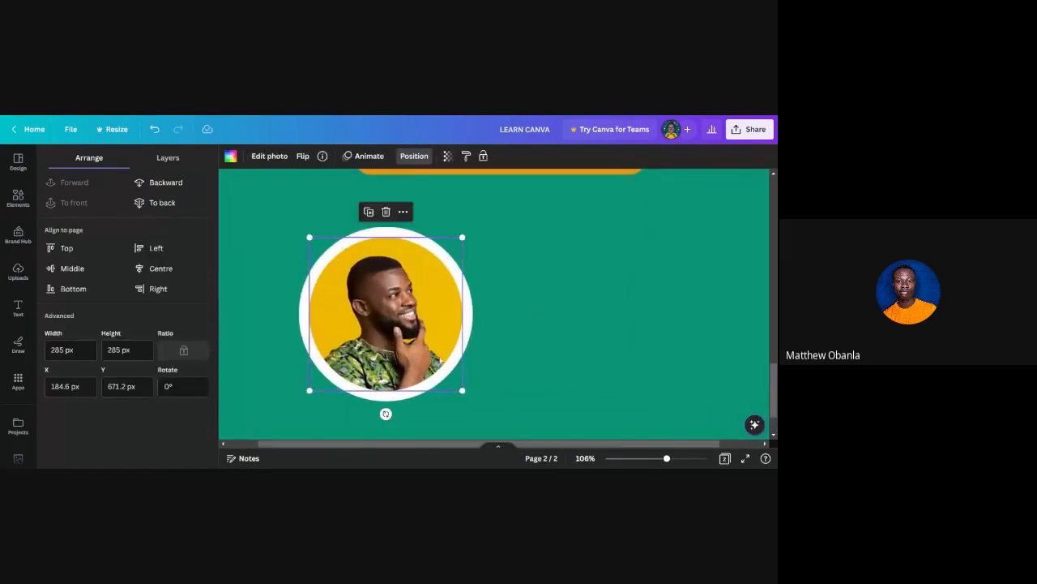
pyautogui.moveTo(466, 389); pyautogui.dragTo(470, 399)
pyautogui.moveTo(412, 347); pyautogui.dragTo(406, 342)
pyautogui.scroll(-4, 496, 334)
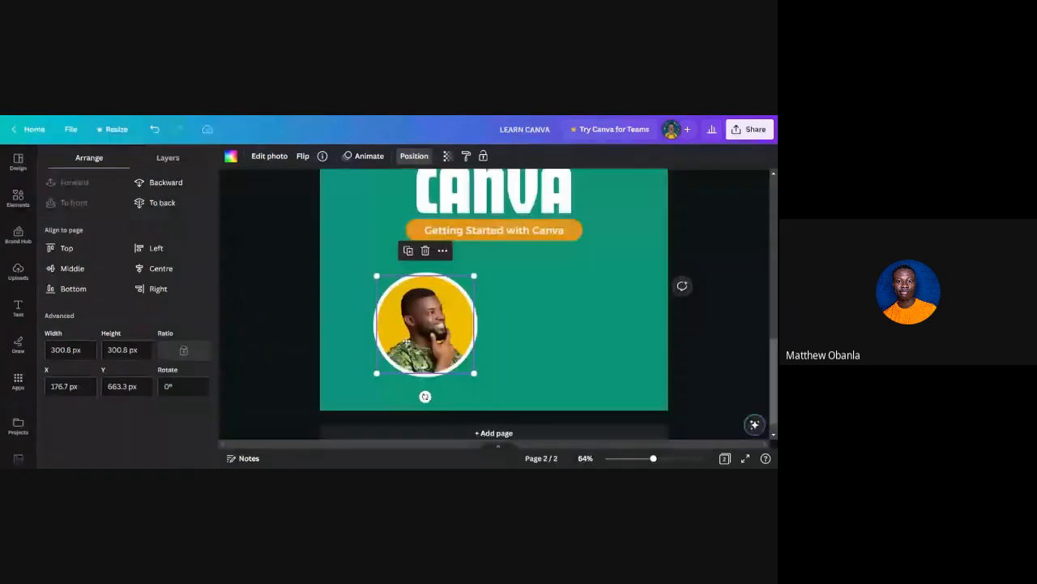
pyautogui.click(500, 330)
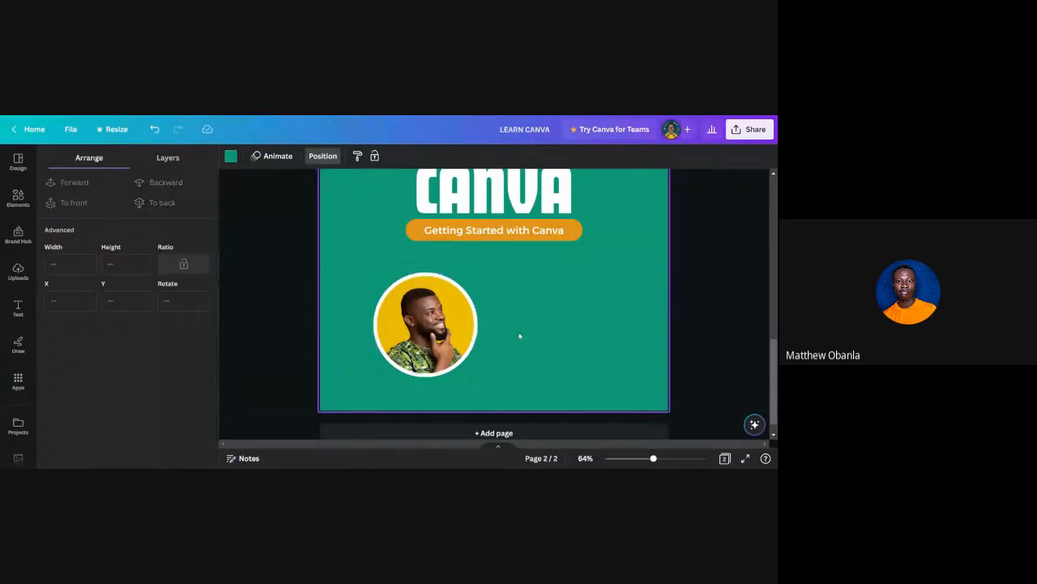
# Step: Move the ungrouped portrait off the white circle, then return it to the circle's centre
pyautogui.scroll(4, 523, 332)
pyautogui.click(403, 318)
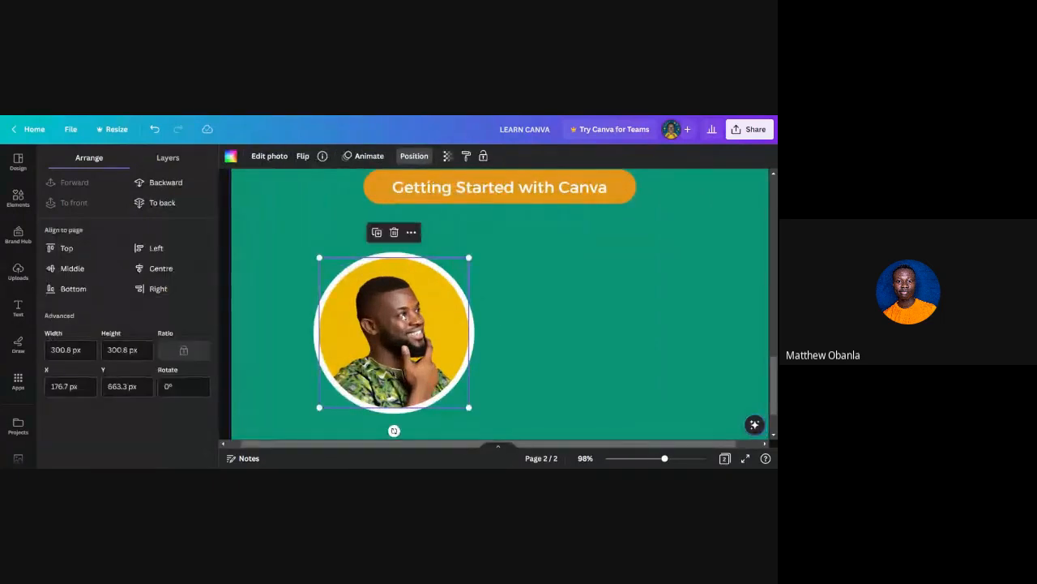
pyautogui.moveTo(404, 318); pyautogui.dragTo(537, 340)
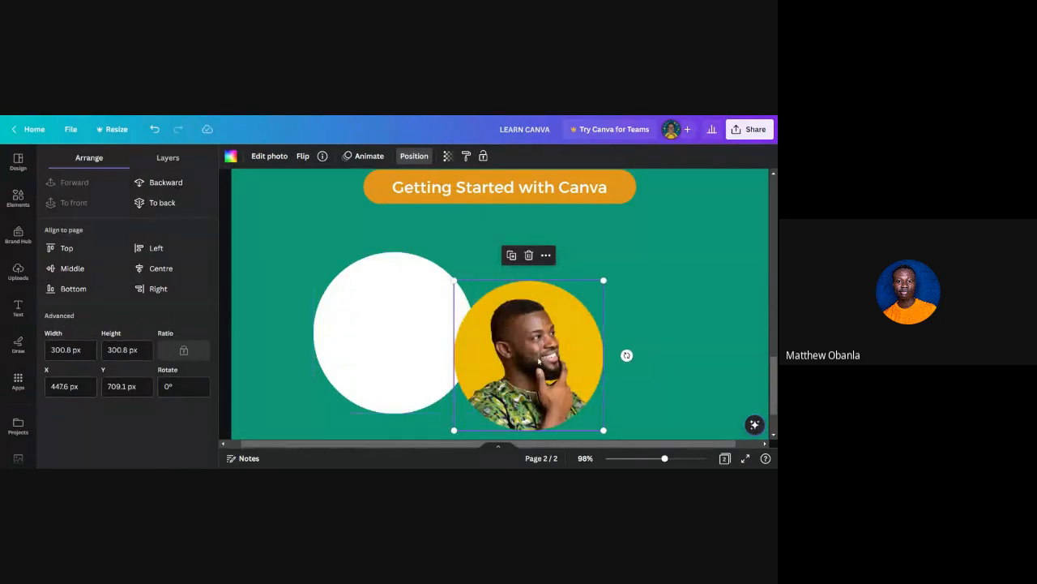
pyautogui.moveTo(538, 357); pyautogui.dragTo(405, 336)
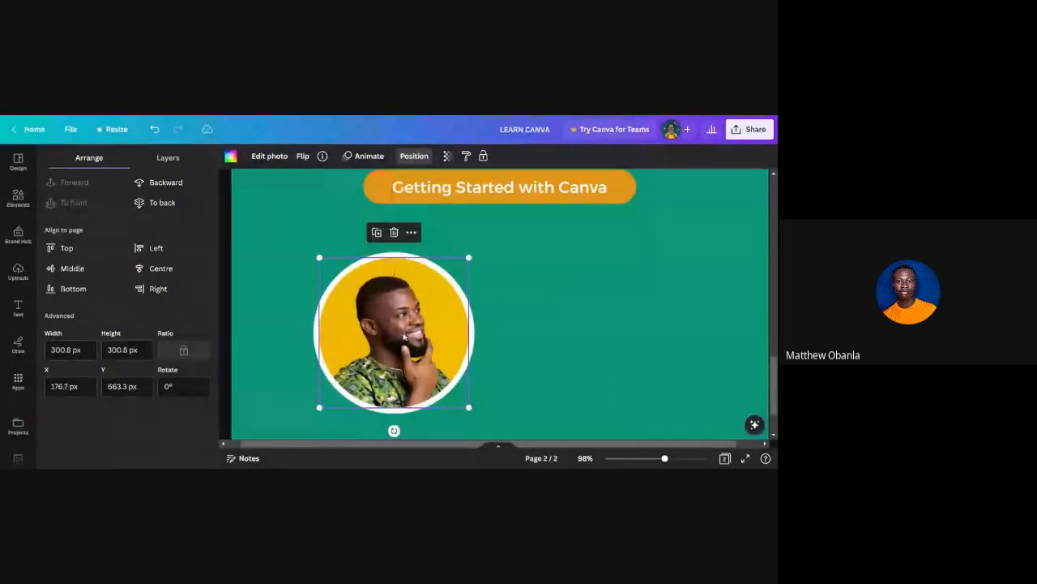
pyautogui.click(532, 311)
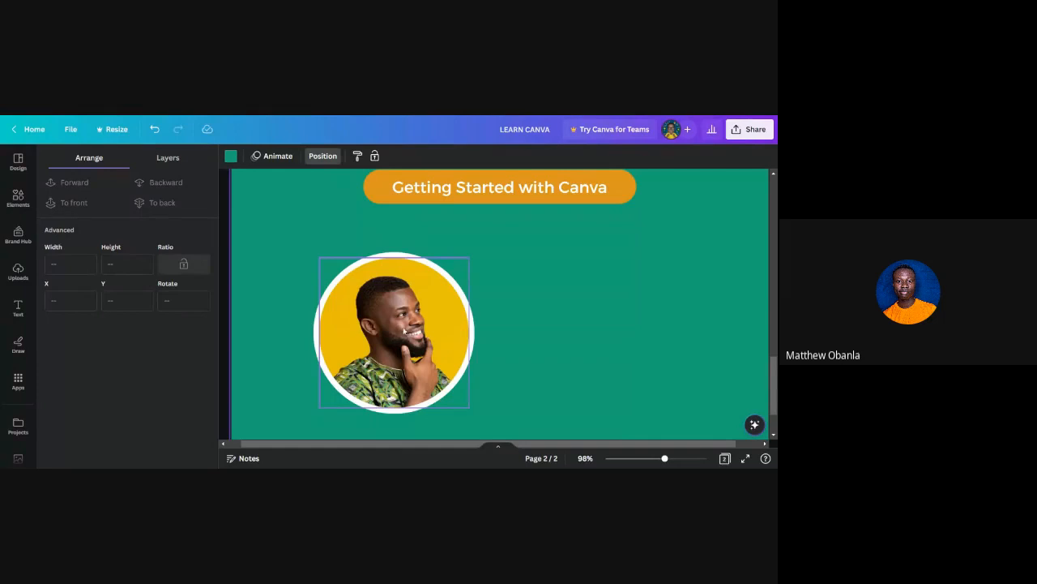
# Step: Move the portrait beside the white circle again and undo the separation
pyautogui.click(404, 331)
pyautogui.moveTo(405, 331); pyautogui.dragTo(583, 342)
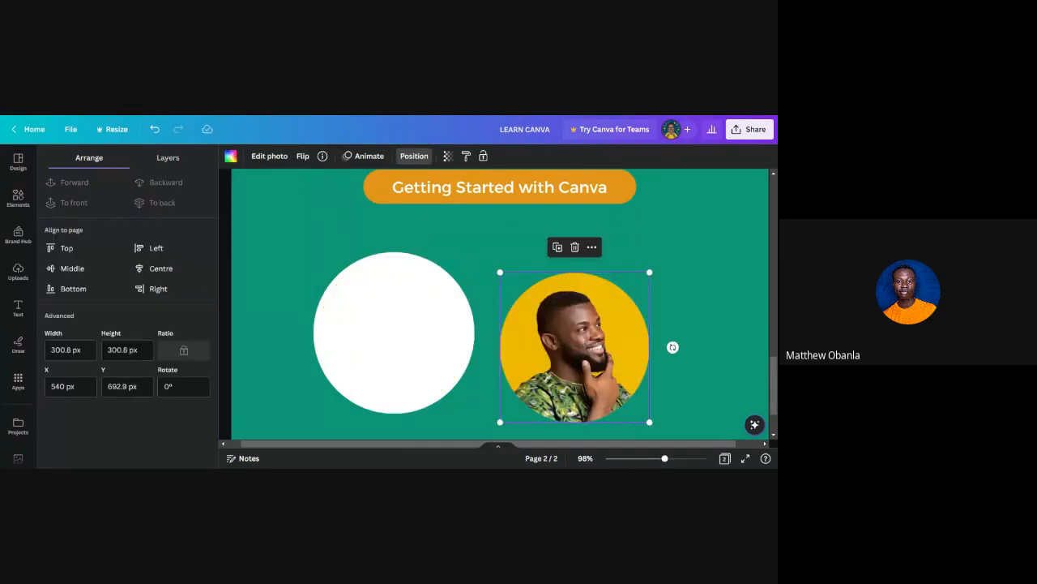
pyautogui.hotkey('ctrl', 'z')
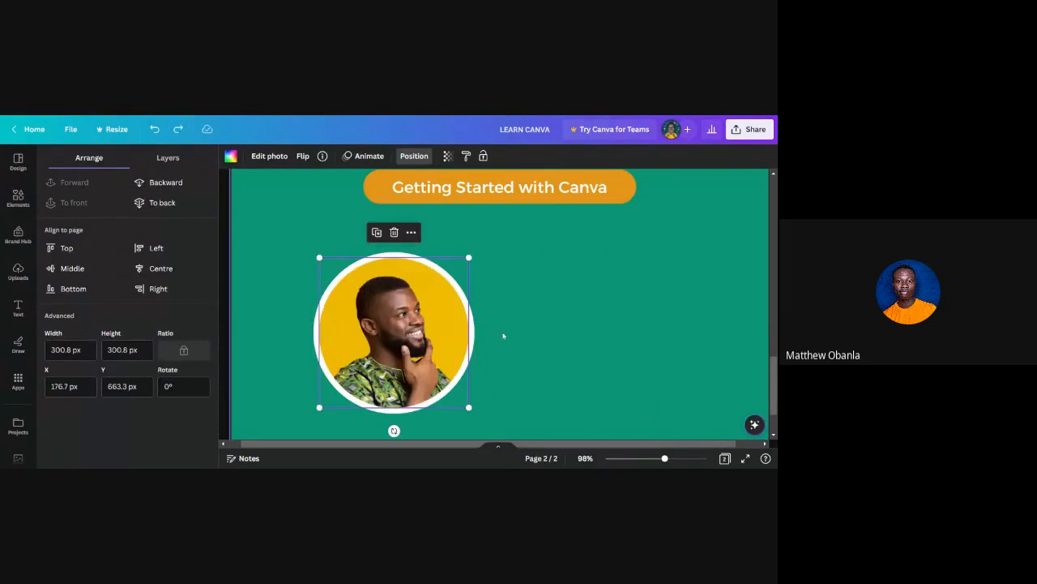
pyautogui.hotkey('ctrl', 'shift', 'z')
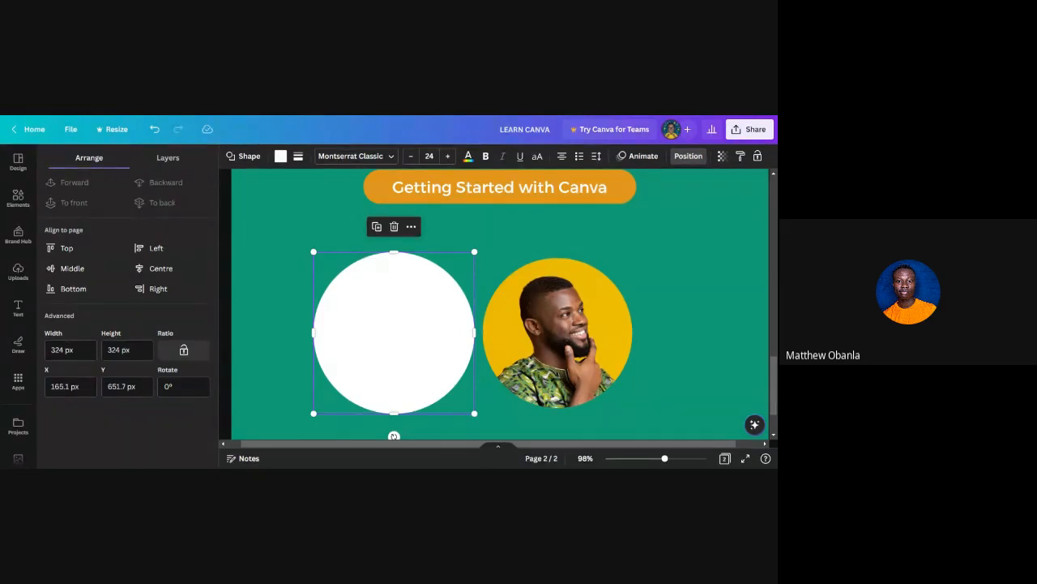
pyautogui.hotkey('ctrl', 'z')
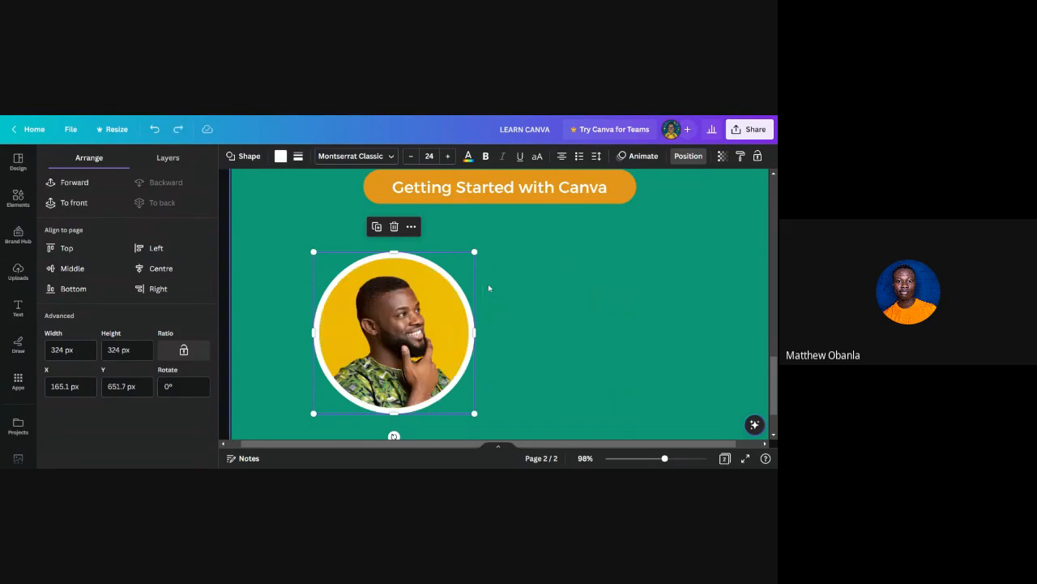
pyautogui.click(573, 298)
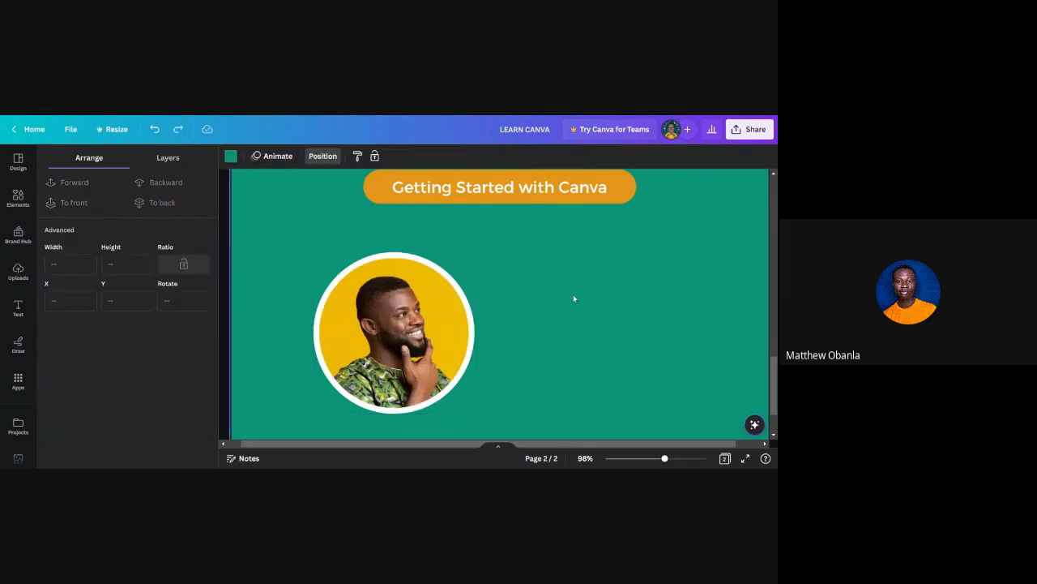
# Step: Group the white circle and the portrait into one object
pyautogui.click(397, 256)
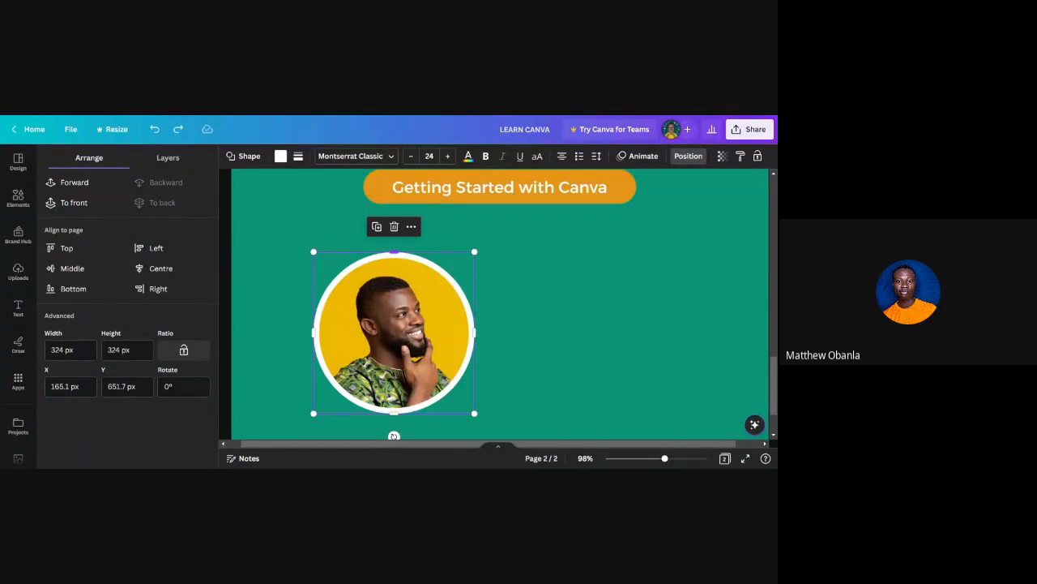
pyautogui.moveTo(394, 252); pyautogui.dragTo(394, 252)
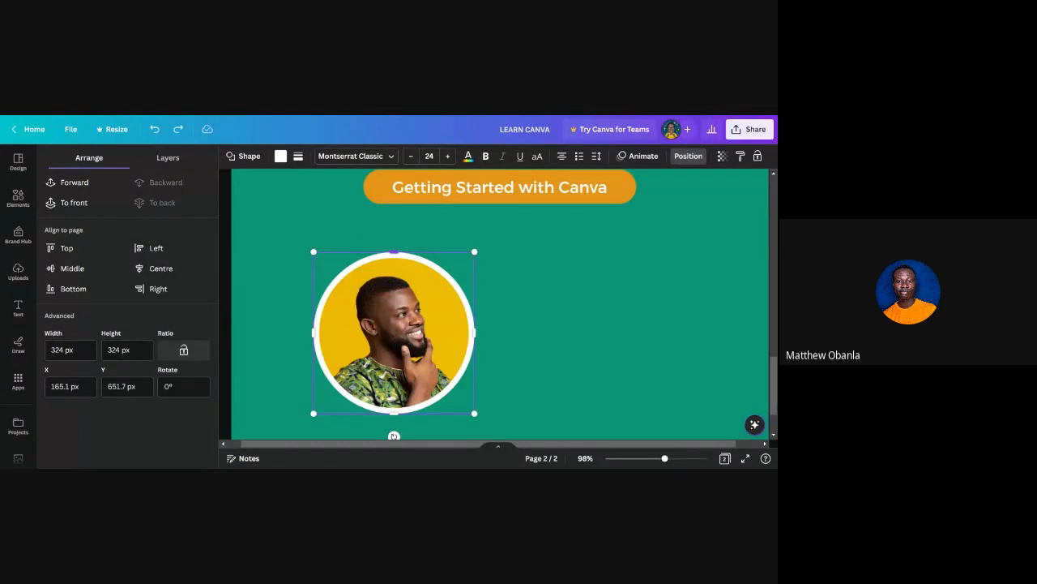
pyautogui.keyDown('shift'); pyautogui.click(404, 283); pyautogui.keyUp('shift')
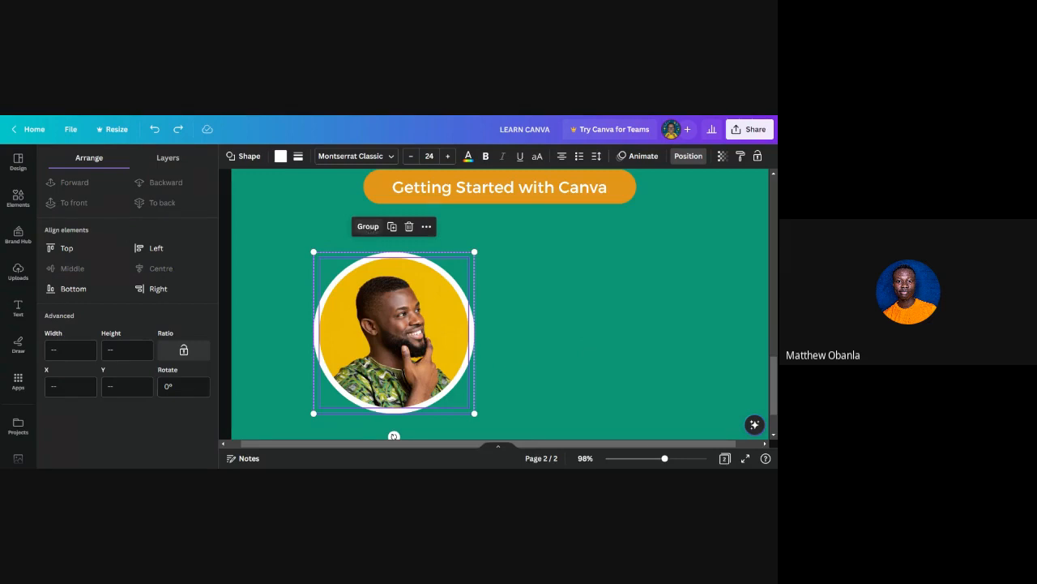
pyautogui.click(368, 226)
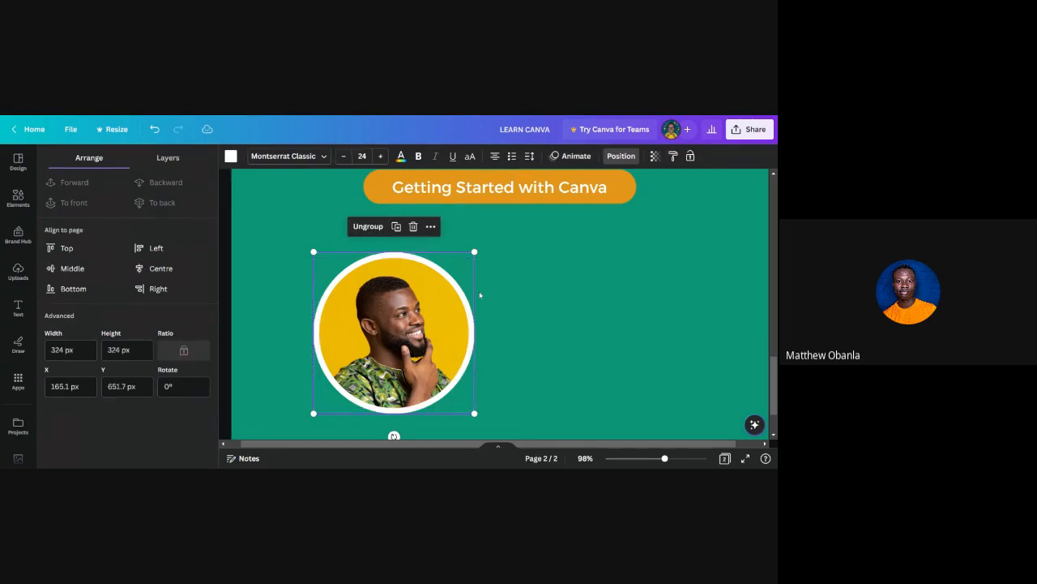
# Step: Move the grouped portrait up and left to about X 108 px, Y 610 px
pyautogui.click(621, 364)
pyautogui.click(408, 330)
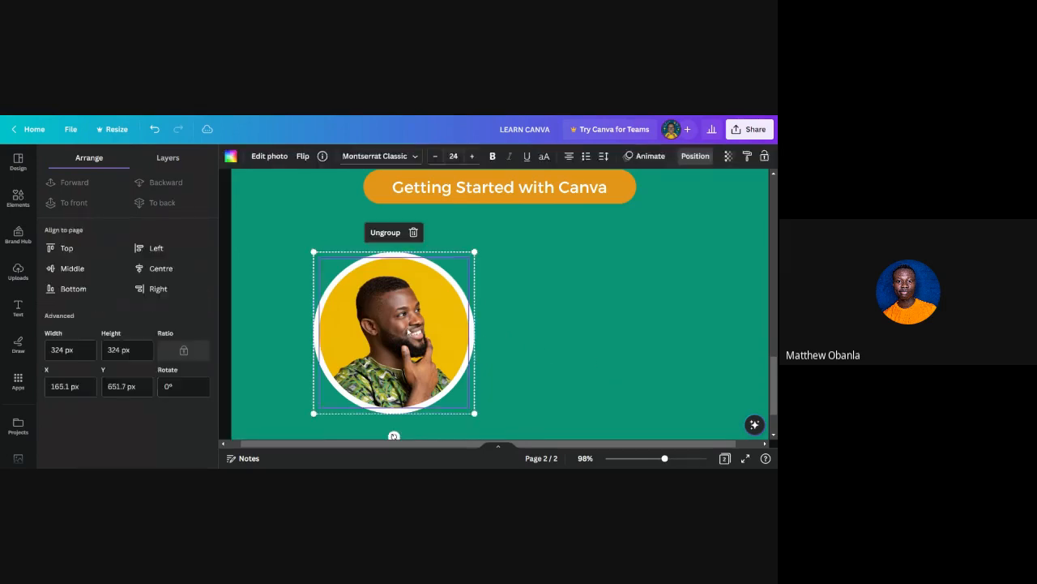
pyautogui.moveTo(409, 330); pyautogui.dragTo(367, 315)
pyautogui.moveTo(366, 316)
pyautogui.mouseDown()
pyautogui.moveTo(508, 330)
pyautogui.moveTo(379, 311)
pyautogui.mouseUp()
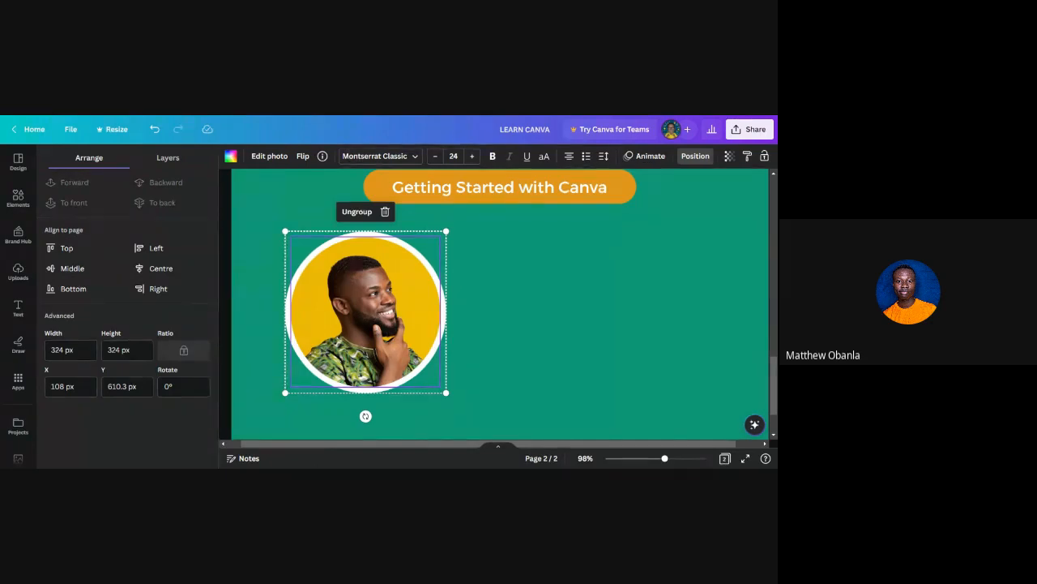
pyautogui.scroll(-5, 500, 317)
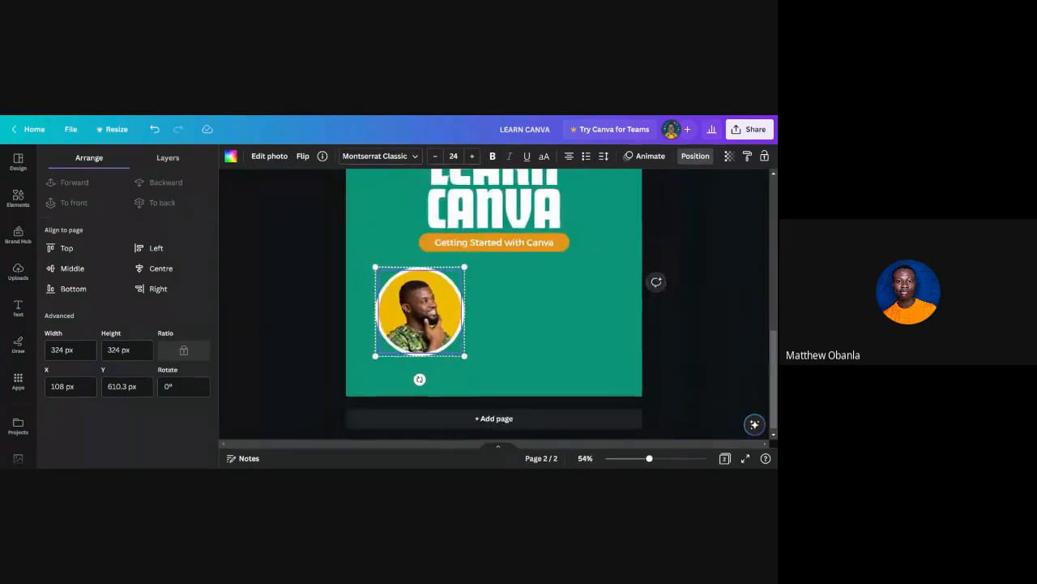
pyautogui.click(501, 317)
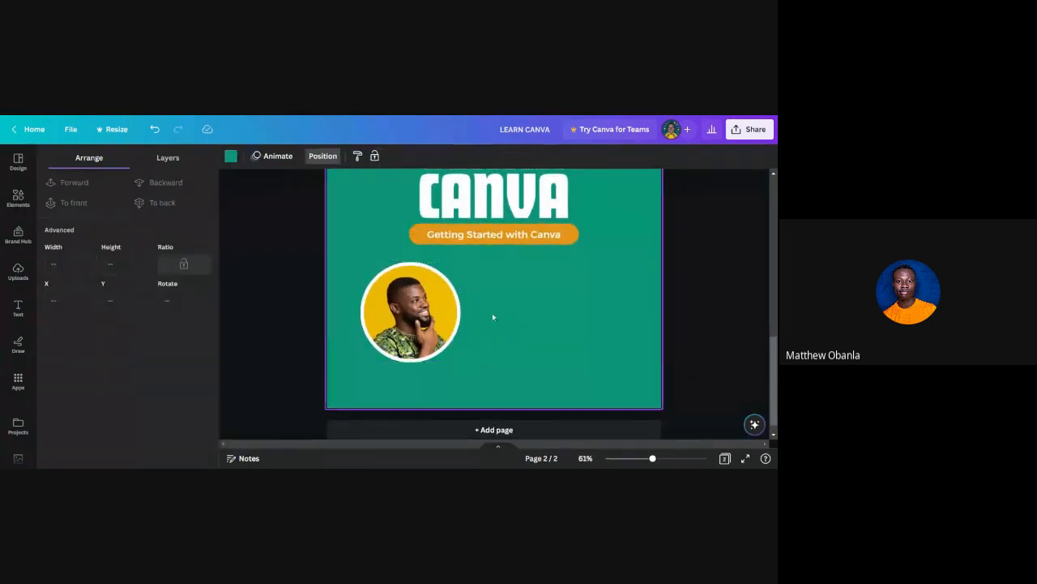
# Step: Scale the grouped portrait to about 282 px and place it in page 2's lower left at about X 151 px, Y 690 px
pyautogui.click(431, 315)
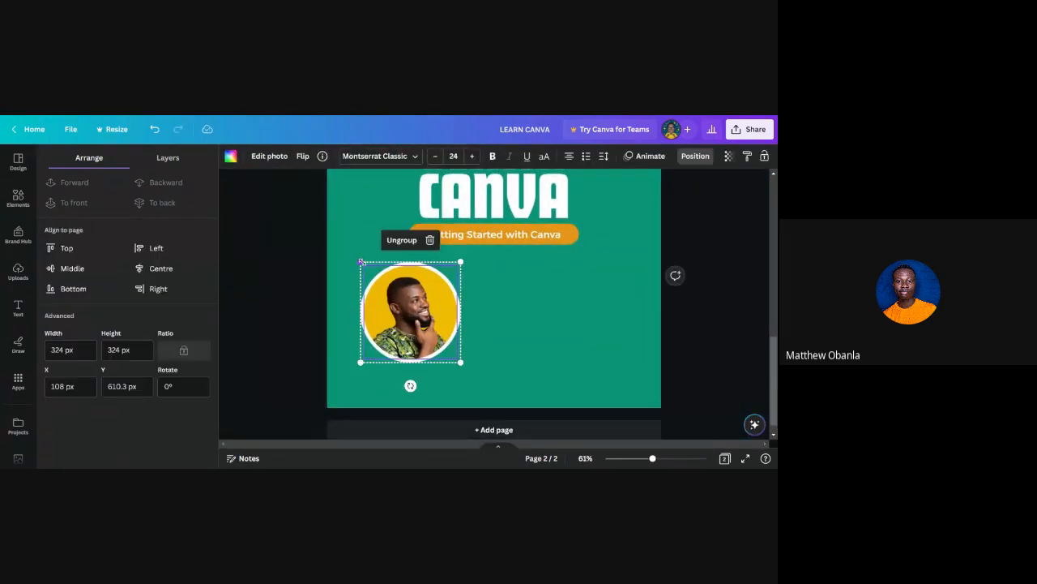
pyautogui.moveTo(362, 262); pyautogui.dragTo(391, 291)
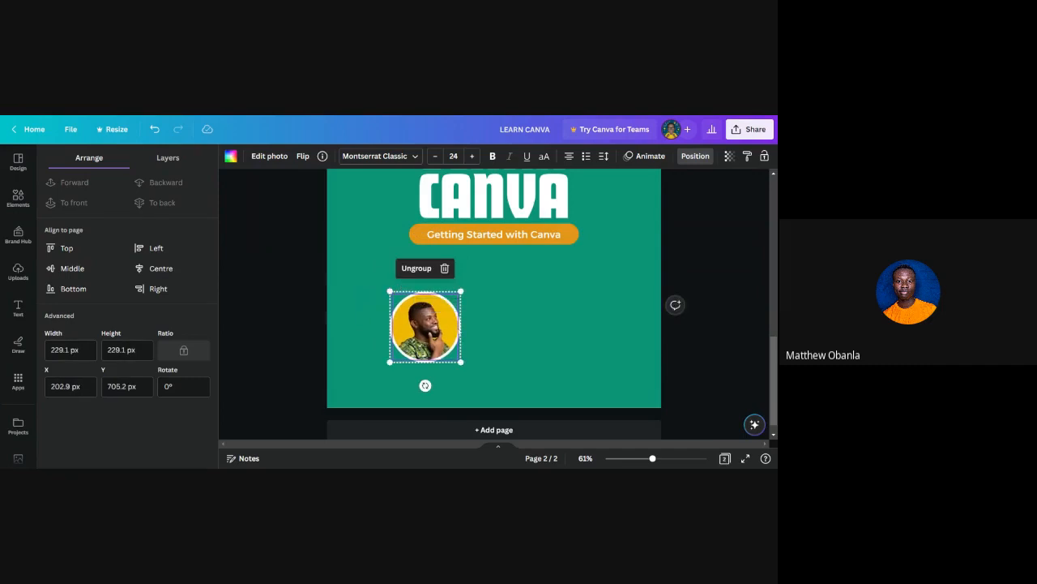
pyautogui.scroll(3, 458, 331)
pyautogui.scroll(-5, 458, 332)
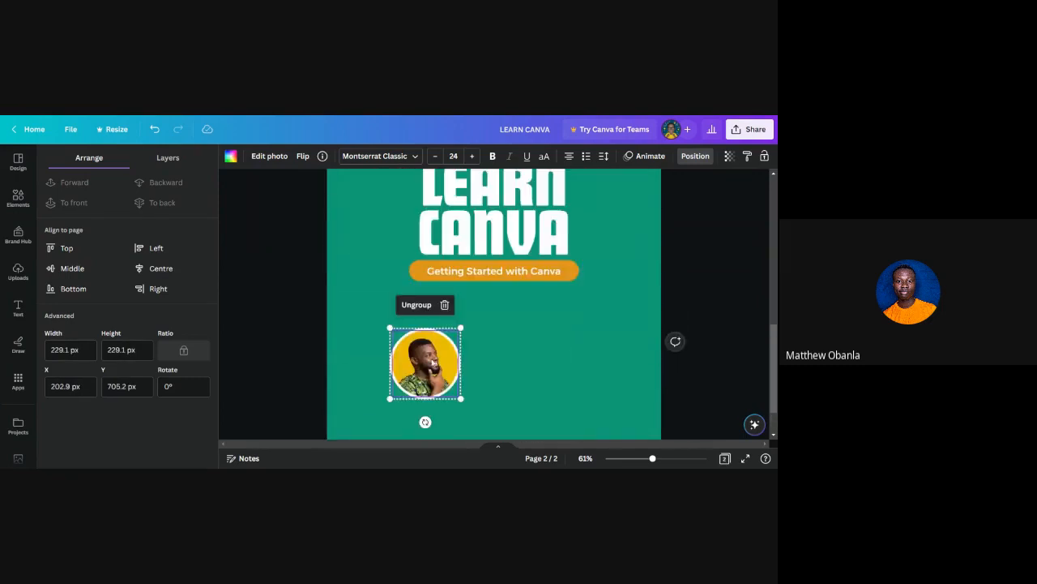
pyautogui.moveTo(430, 366); pyautogui.dragTo(414, 366)
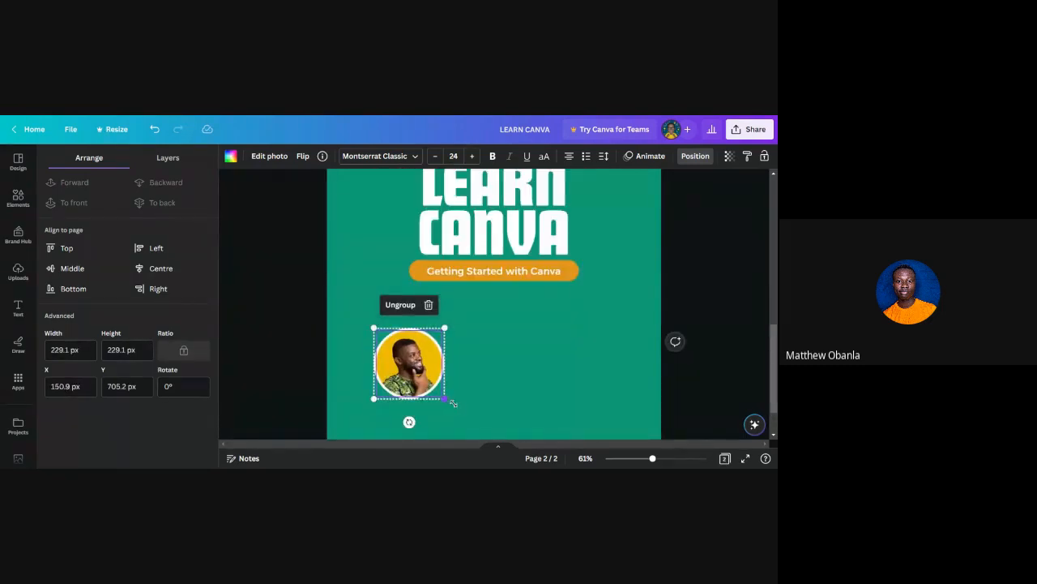
pyautogui.moveTo(452, 403); pyautogui.dragTo(461, 415)
pyautogui.scroll(-5, 453, 410)
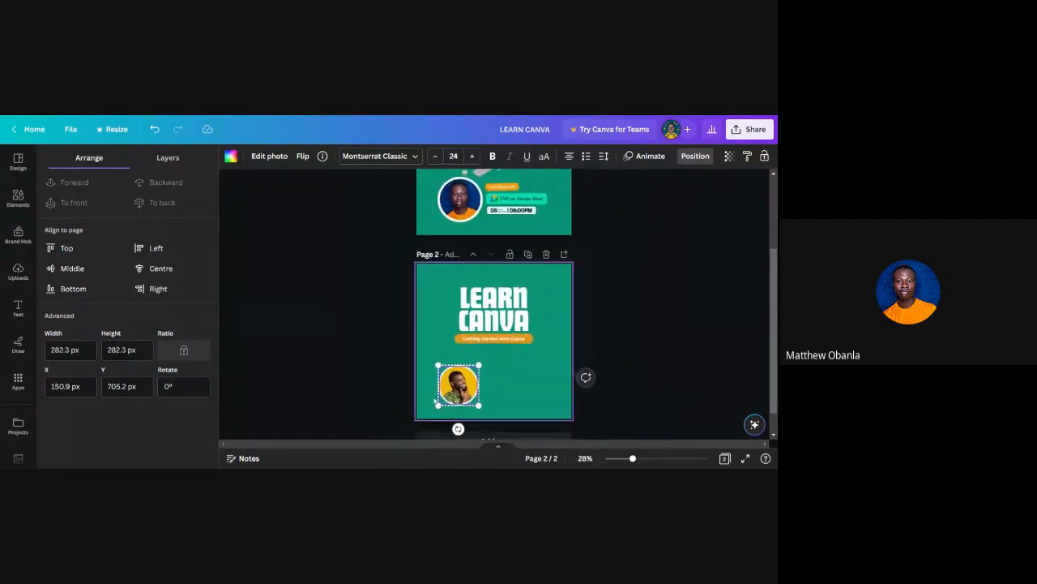
pyautogui.scroll(3, 434, 402)
pyautogui.moveTo(448, 391); pyautogui.dragTo(449, 388)
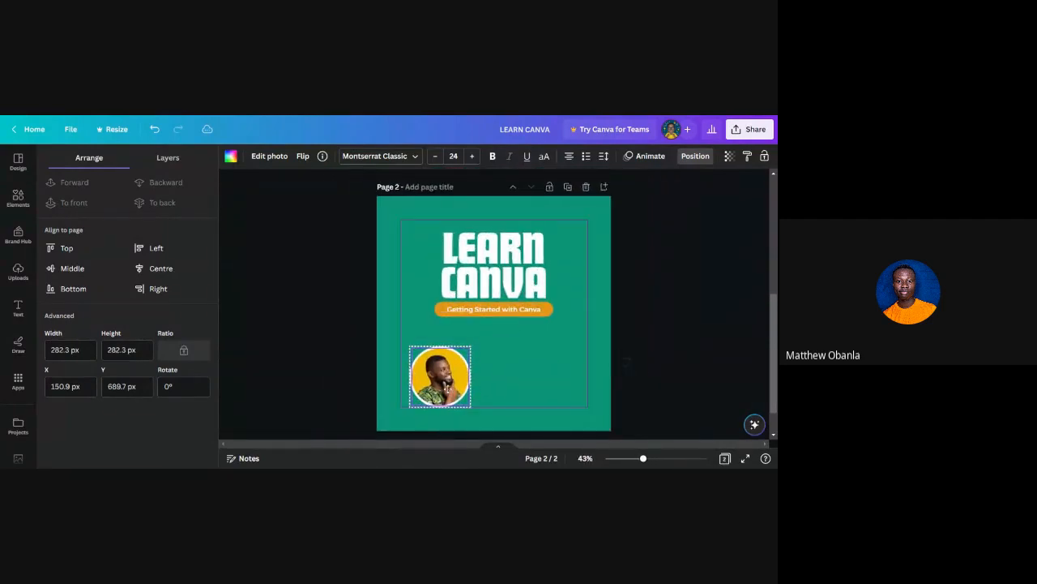
pyautogui.click(565, 391)
# Step: Duplicate the orange subheading bar on page 2 and place the copy just right of the portrait, following page 1's layout
pyautogui.scroll(3, 565, 389)
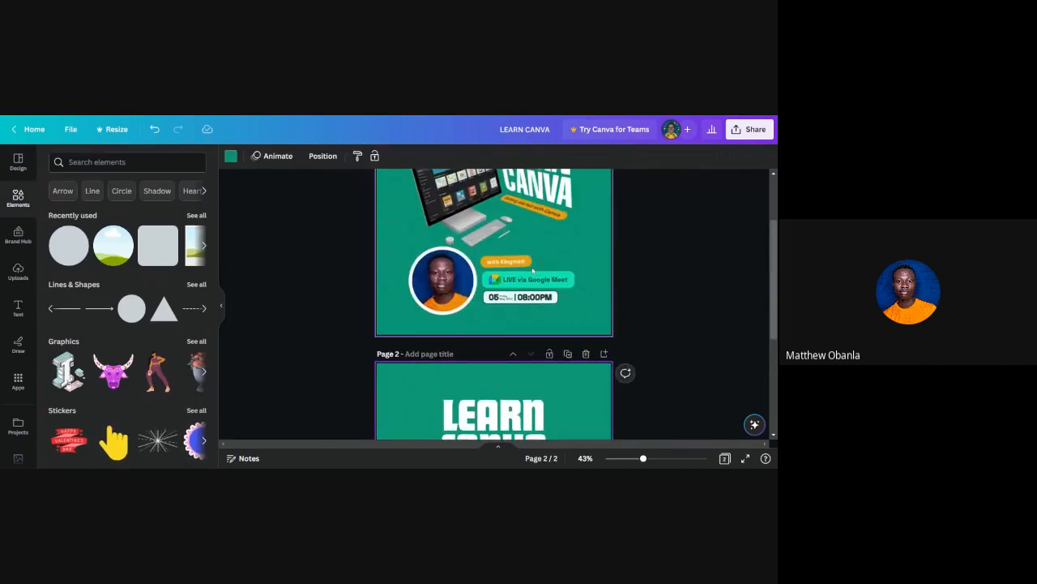
pyautogui.scroll(3, 497, 265)
pyautogui.scroll(-3, 497, 265)
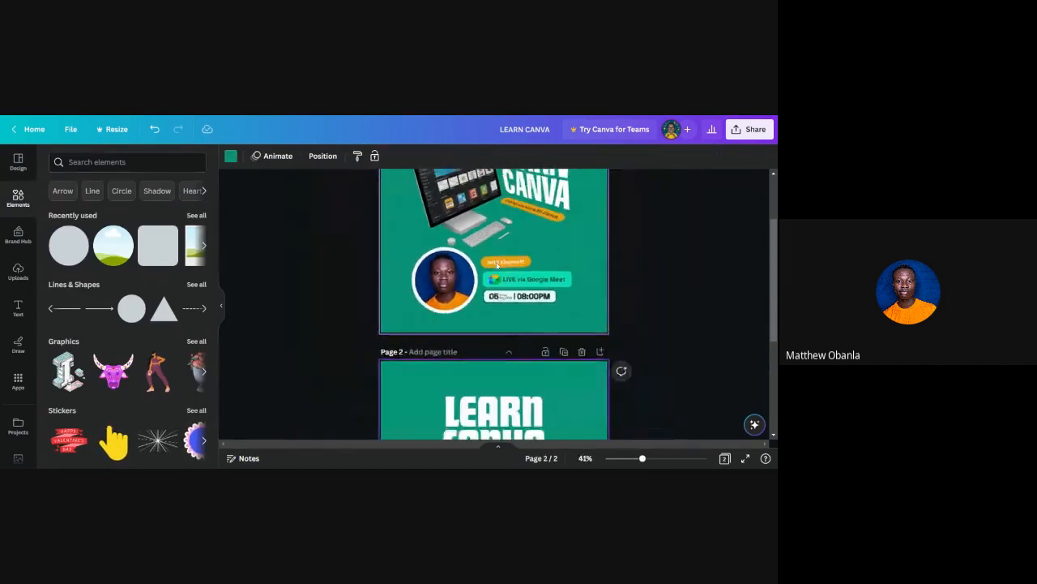
pyautogui.scroll(-3, 497, 265)
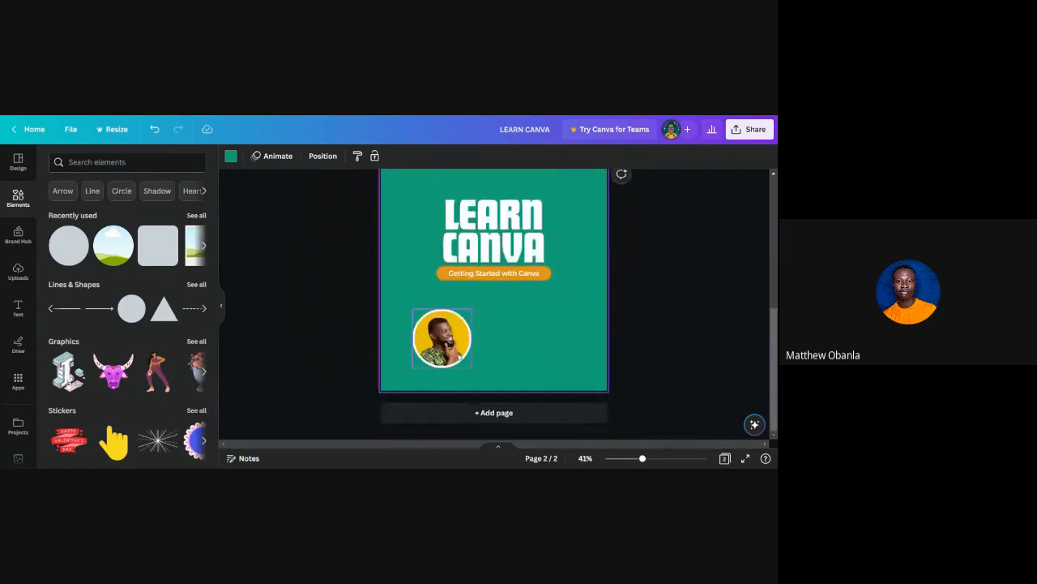
pyautogui.scroll(2, 533, 317)
pyautogui.scroll(1, 534, 317)
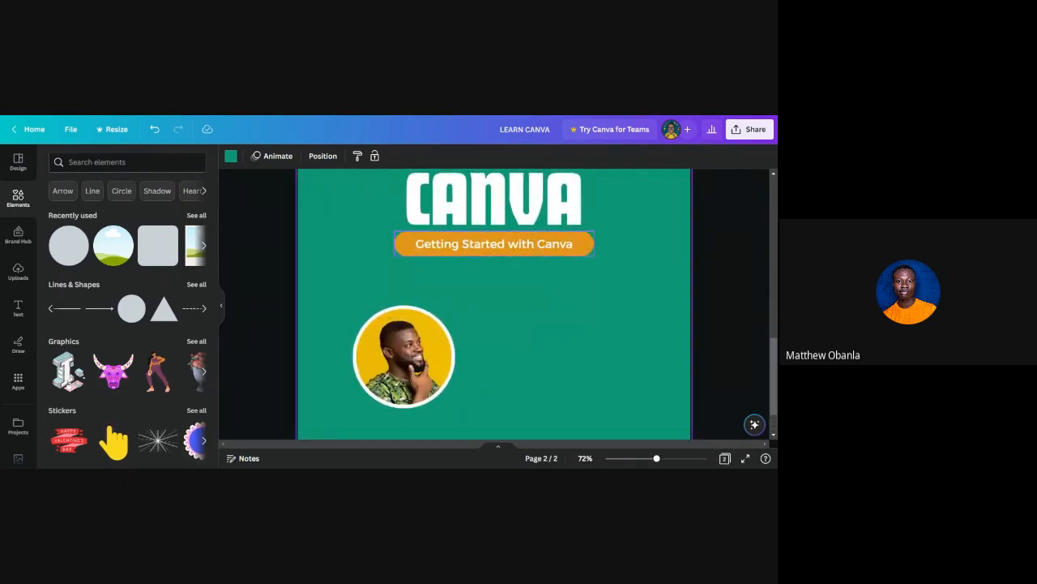
pyautogui.click(586, 247)
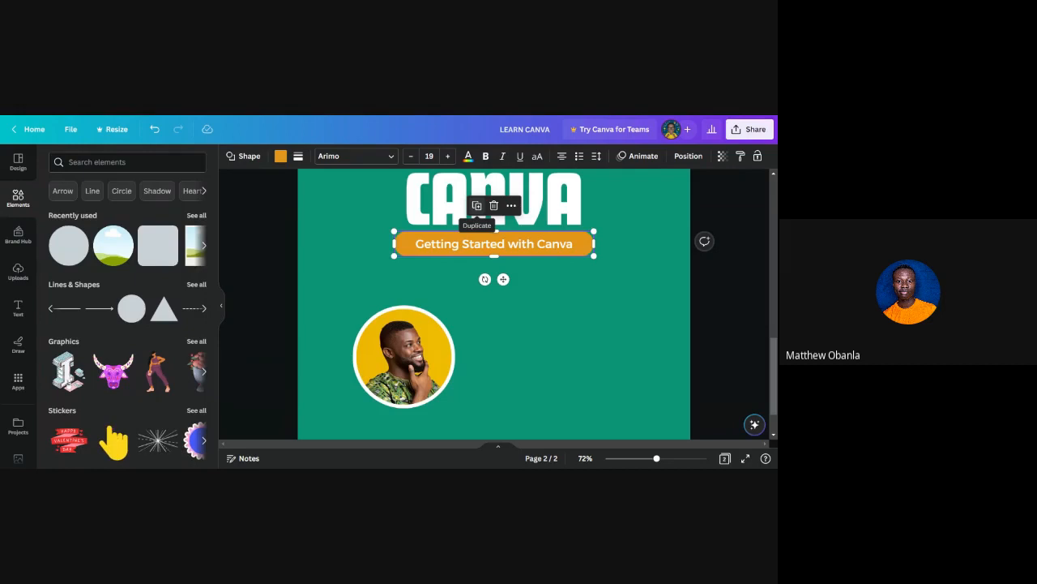
pyautogui.click(477, 205)
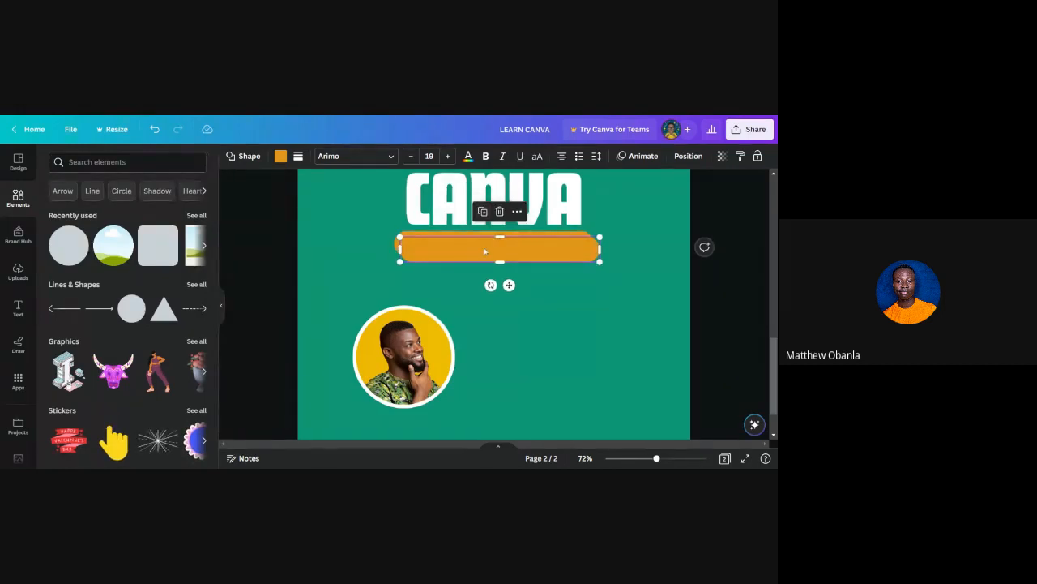
pyautogui.moveTo(480, 258); pyautogui.dragTo(546, 353)
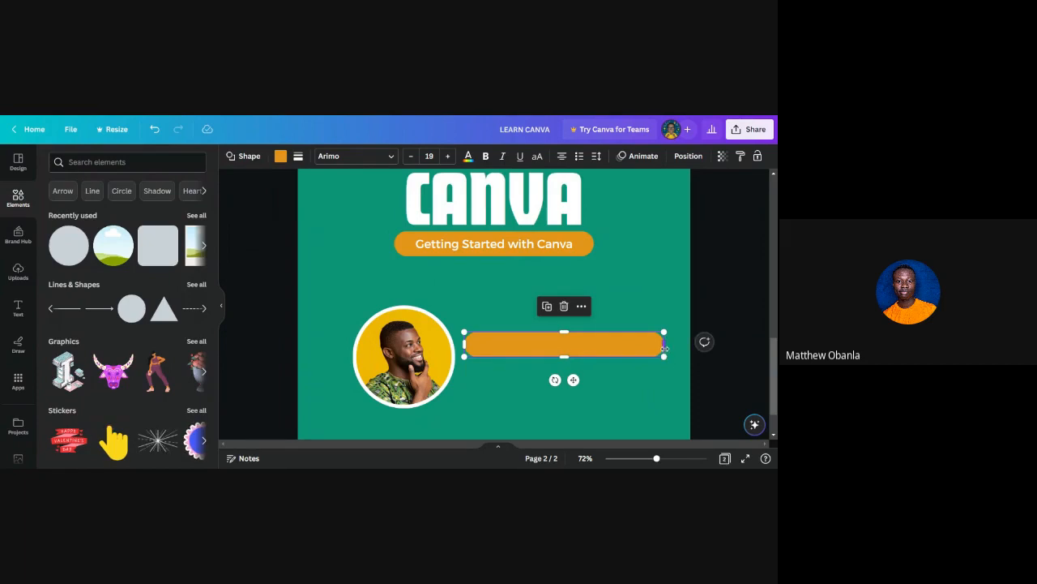
# Step: Shorten the duplicated orange bar to a little over half its width and make it slightly thinner, comparing it with page 1
pyautogui.moveTo(665, 347); pyautogui.dragTo(523, 349)
pyautogui.scroll(3, 545, 291)
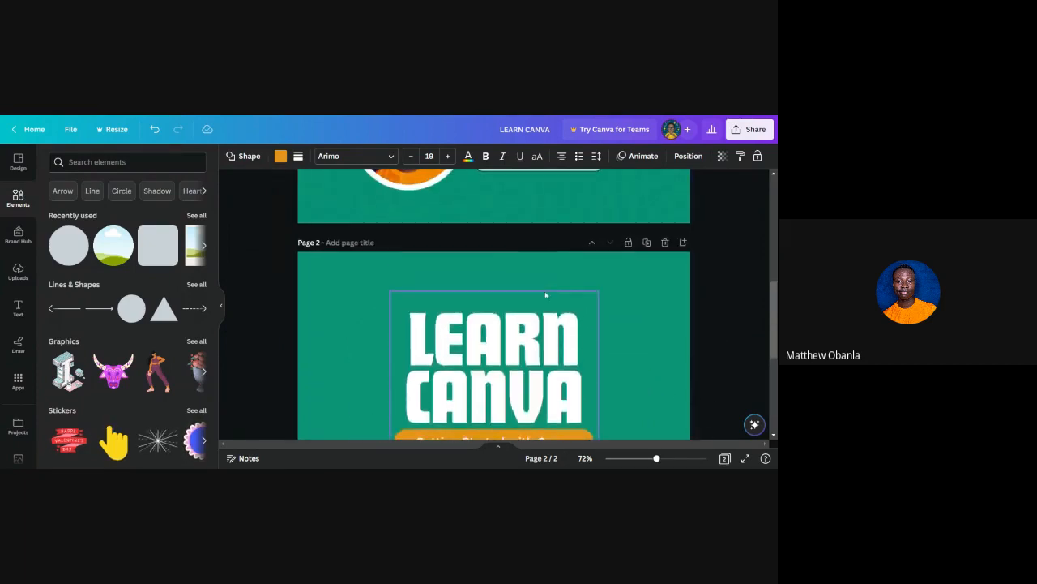
pyautogui.scroll(5, 545, 291)
pyautogui.scroll(4, 545, 291)
pyautogui.scroll(-2, 545, 291)
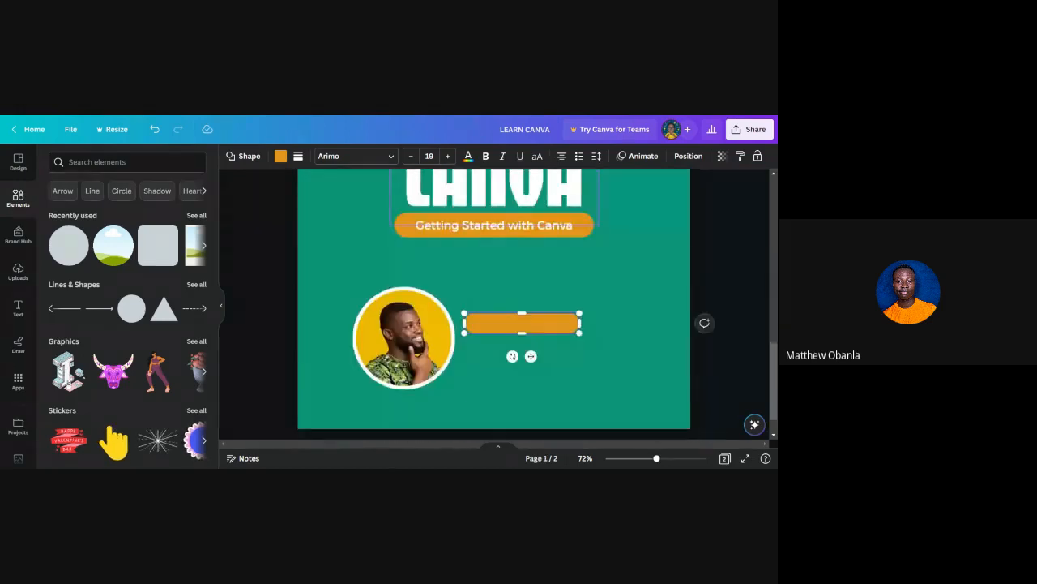
# Step: Duplicate page 2's subheading text, move the copy above the short orange bar, and change it to "with" followed by the presenter's name
pyautogui.doubleClick(496, 227)
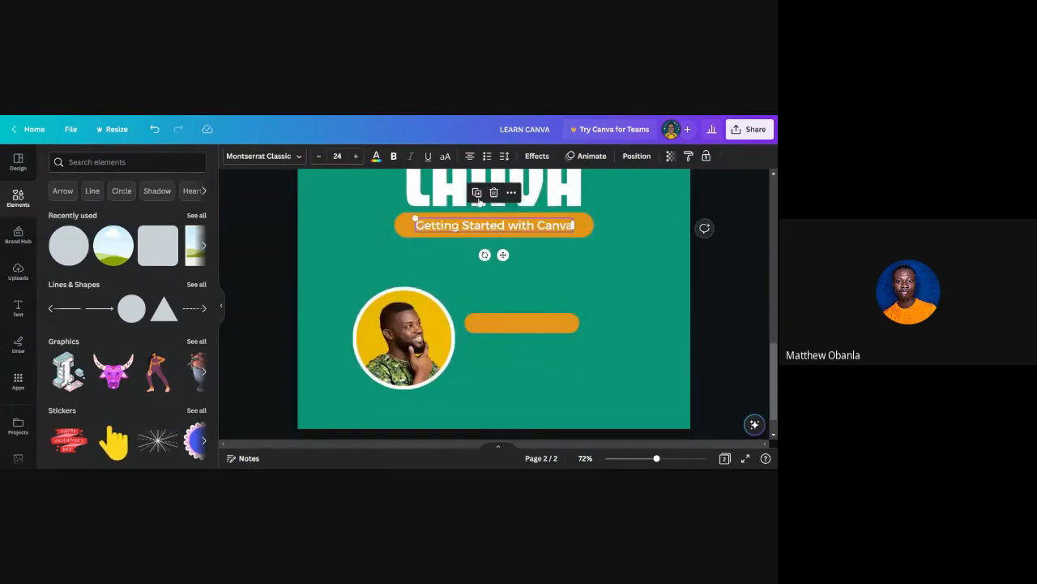
pyautogui.click(476, 193)
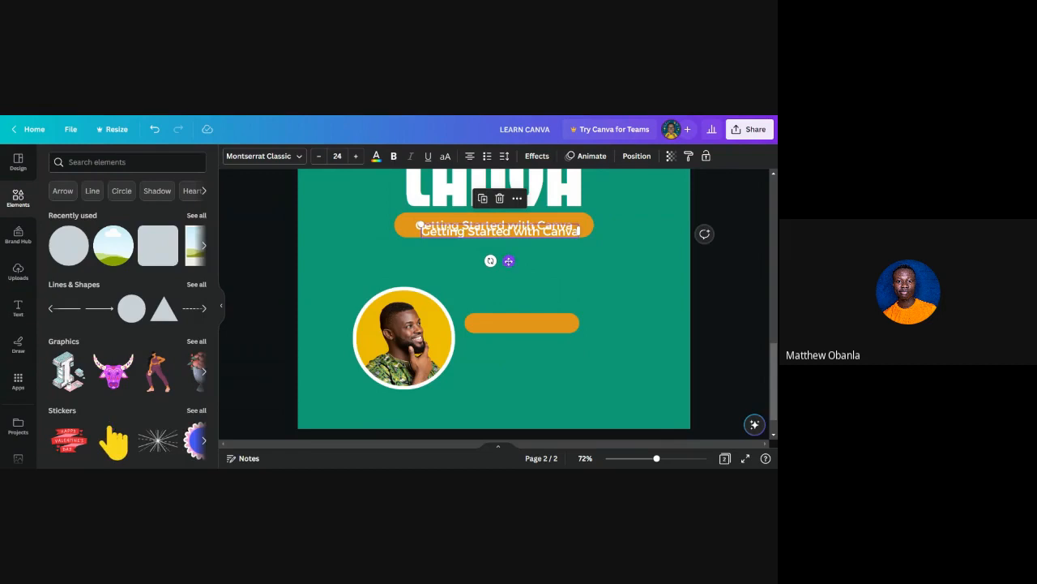
pyautogui.moveTo(491, 236); pyautogui.dragTo(533, 303)
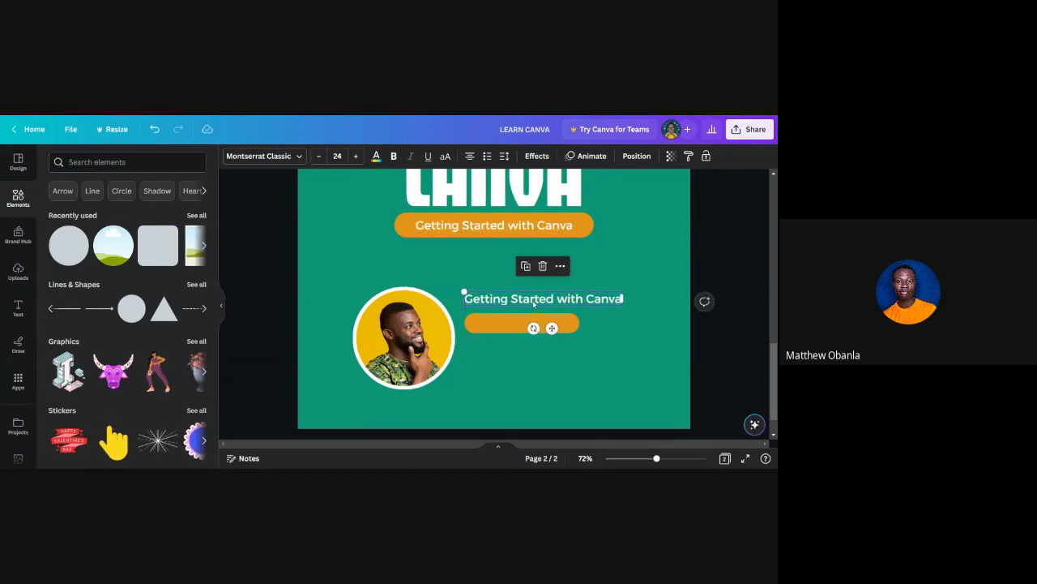
pyautogui.doubleClick(534, 303)
pyautogui.write('W')
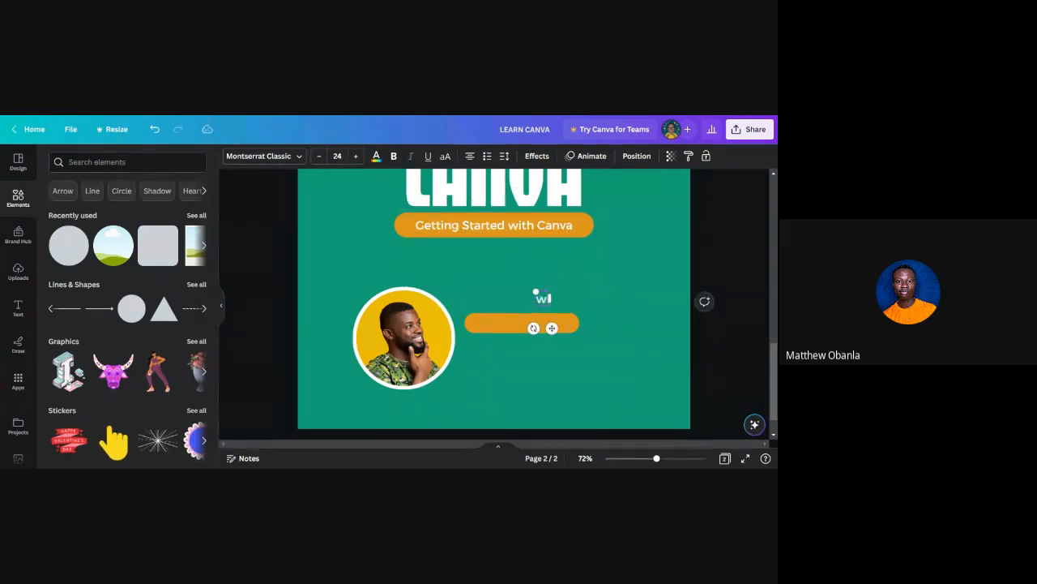
pyautogui.write('ith Kingmat')
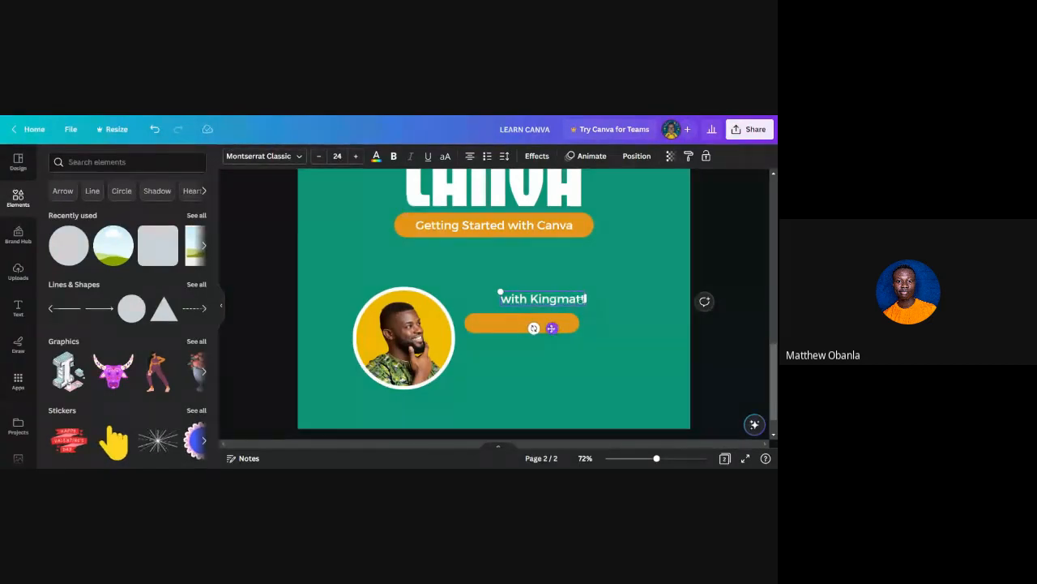
# Step: Move the presenter text onto the short orange bar beside the portrait and centre it within the bar
pyautogui.moveTo(552, 328); pyautogui.dragTo(529, 352)
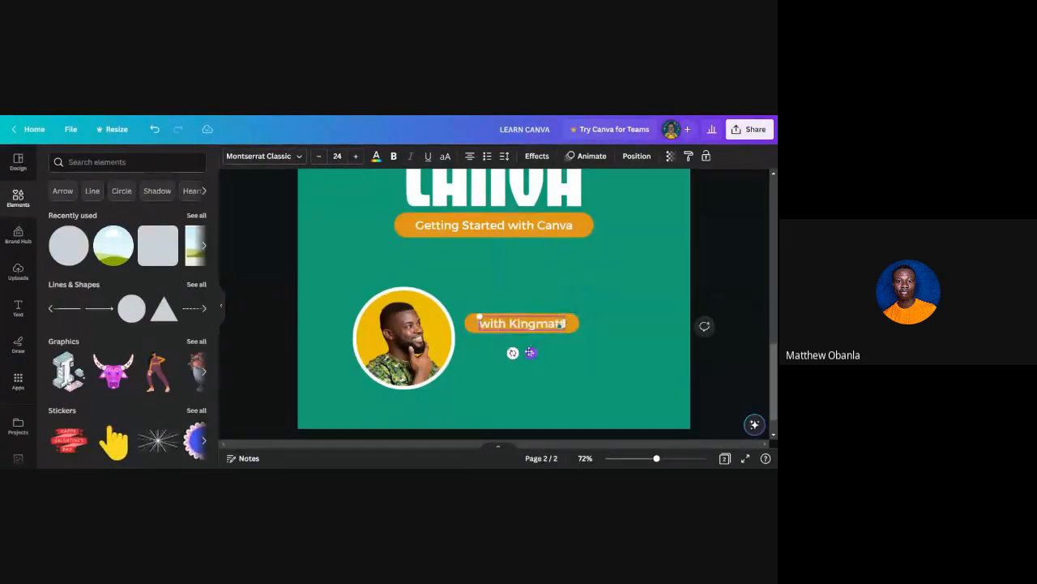
pyautogui.scroll(5, 522, 351)
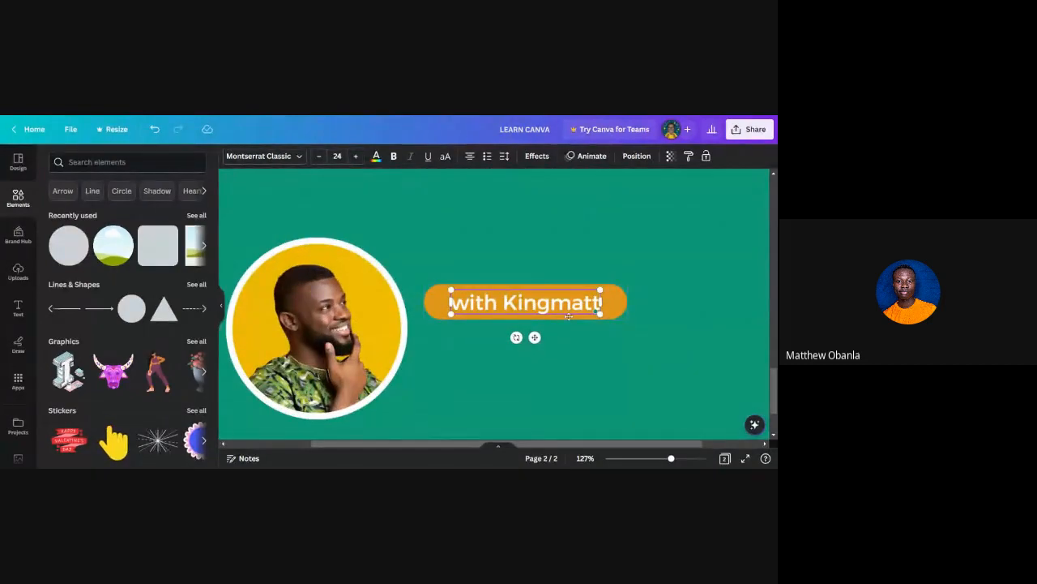
pyautogui.scroll(3, 569, 316)
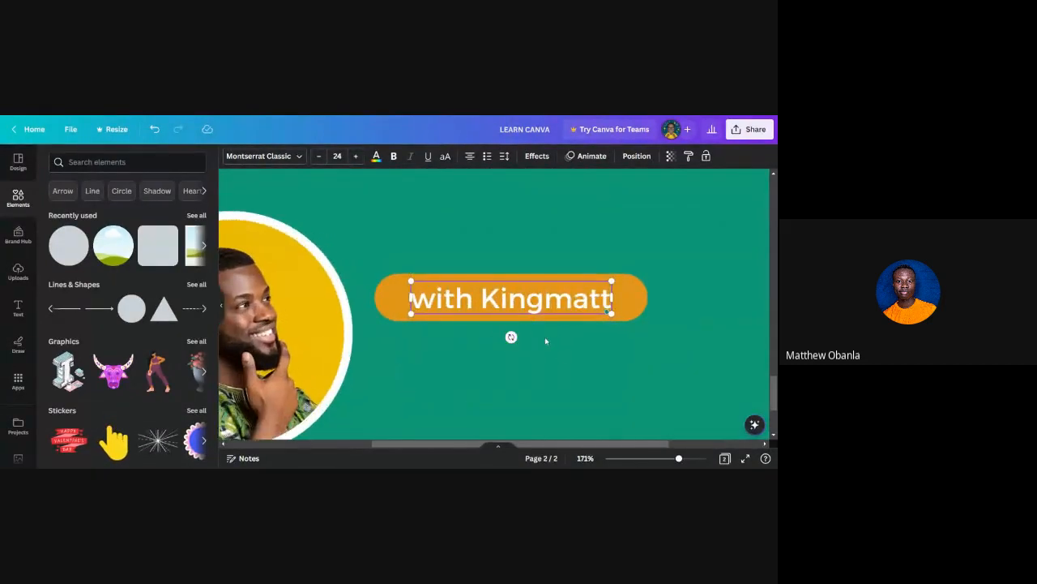
pyautogui.click(560, 356)
pyautogui.click(543, 302)
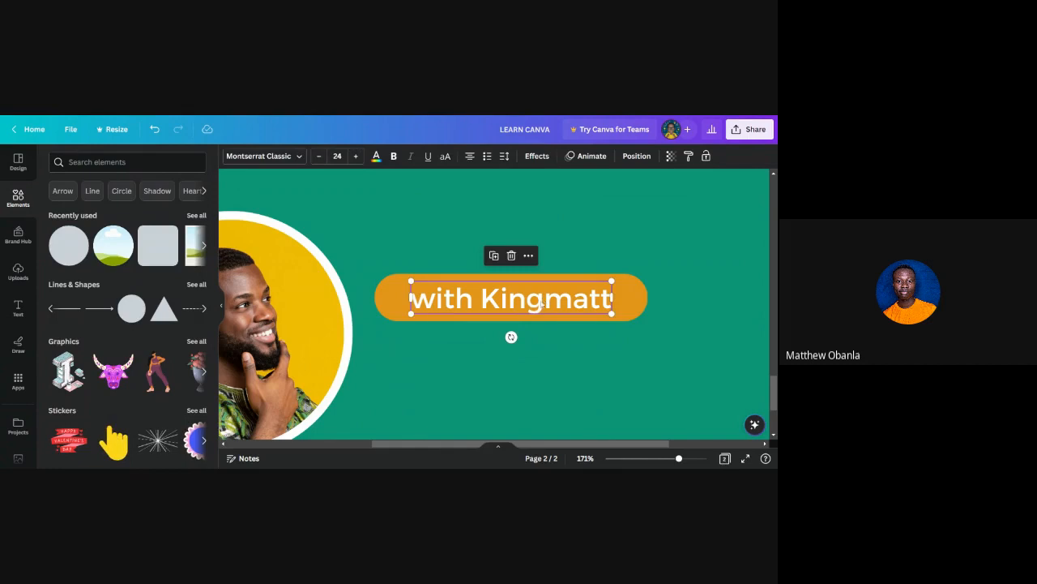
pyautogui.moveTo(542, 305); pyautogui.dragTo(541, 305)
pyautogui.scroll(-5, 541, 304)
pyautogui.scroll(5, 540, 305)
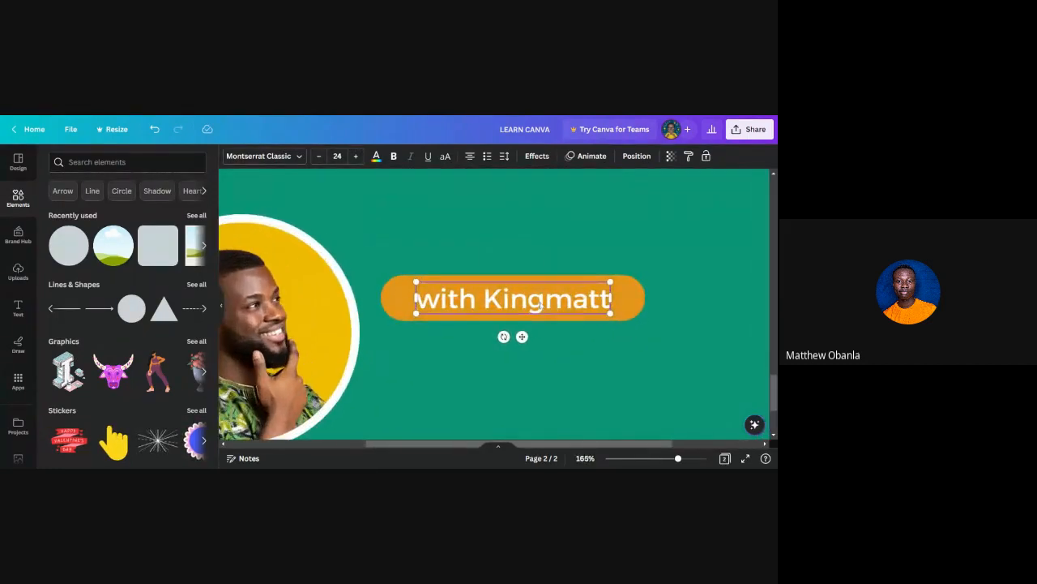
pyautogui.moveTo(541, 305); pyautogui.dragTo(541, 306)
pyautogui.click(578, 369)
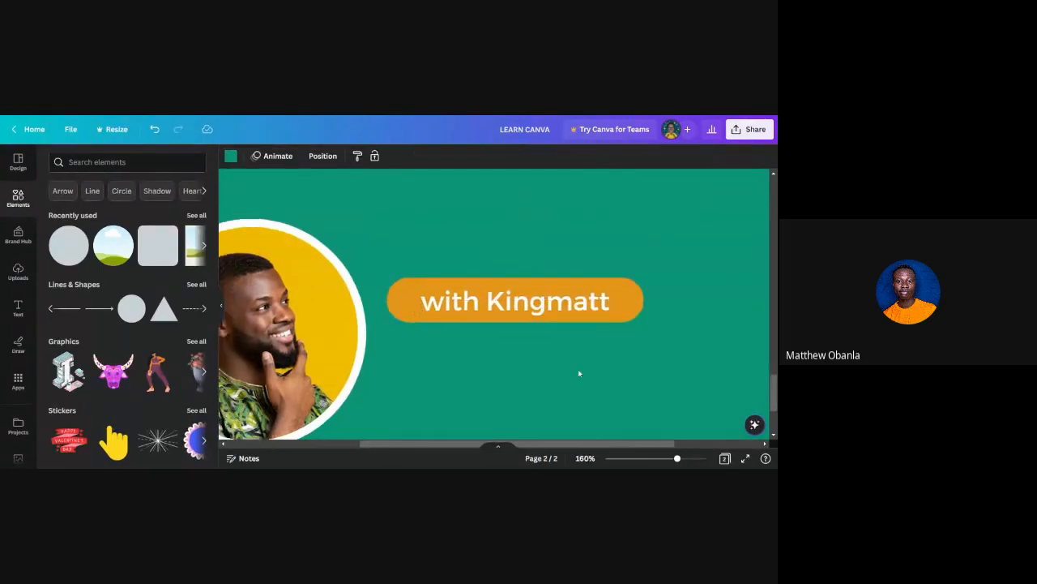
# Step: Trim both ends of the short orange bar to fit more tightly around the presenter text, using page 1 as reference
pyautogui.scroll(-5, 578, 368)
pyautogui.scroll(5, 578, 369)
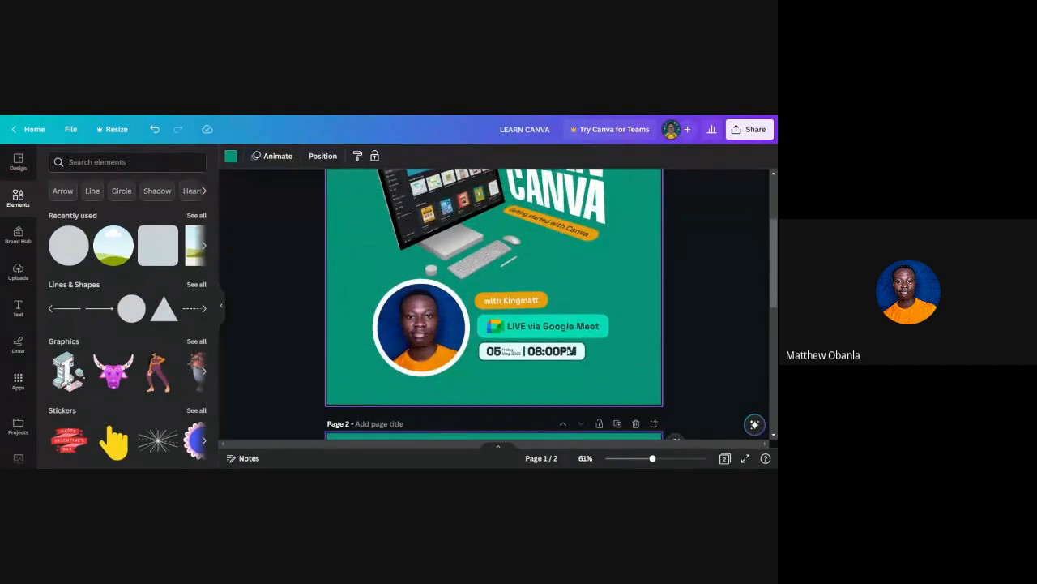
pyautogui.scroll(-5, 569, 351)
pyautogui.keyDown('ctrl'); pyautogui.scroll(4, 540, 400); pyautogui.keyUp('ctrl')
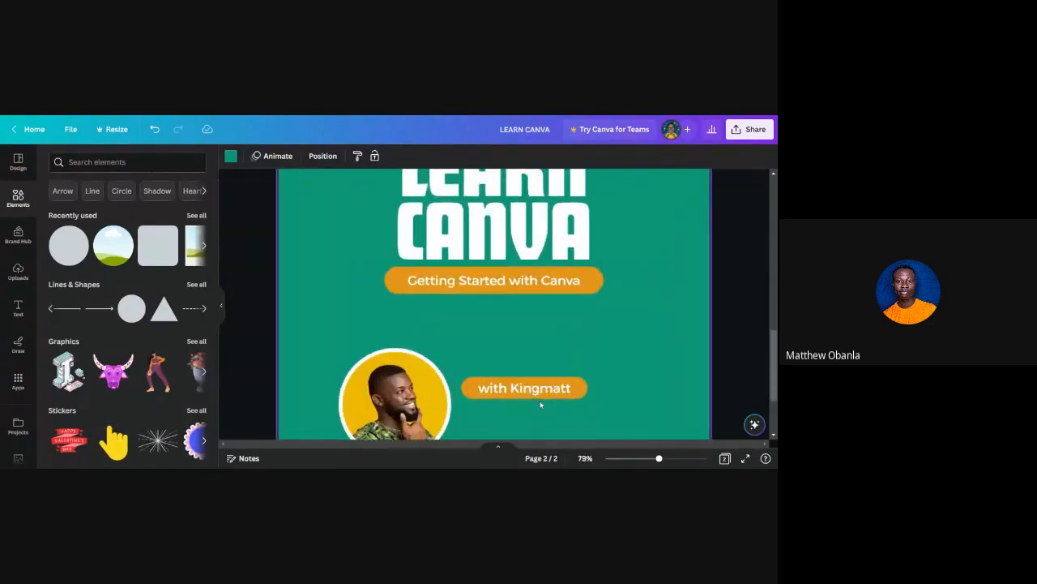
pyautogui.click(596, 321)
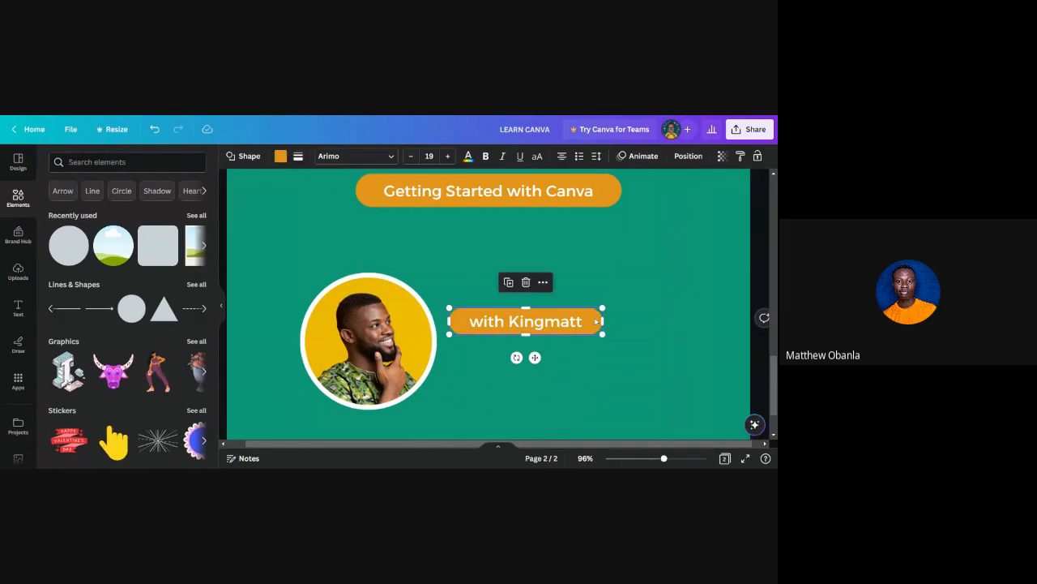
pyautogui.moveTo(597, 322); pyautogui.dragTo(594, 322)
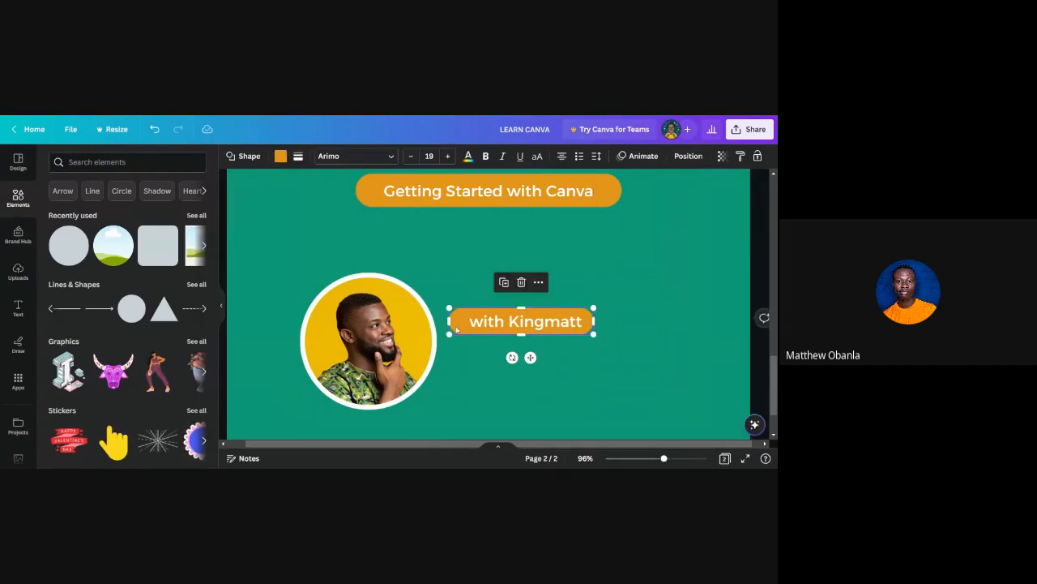
pyautogui.moveTo(449, 322); pyautogui.dragTo(456, 322)
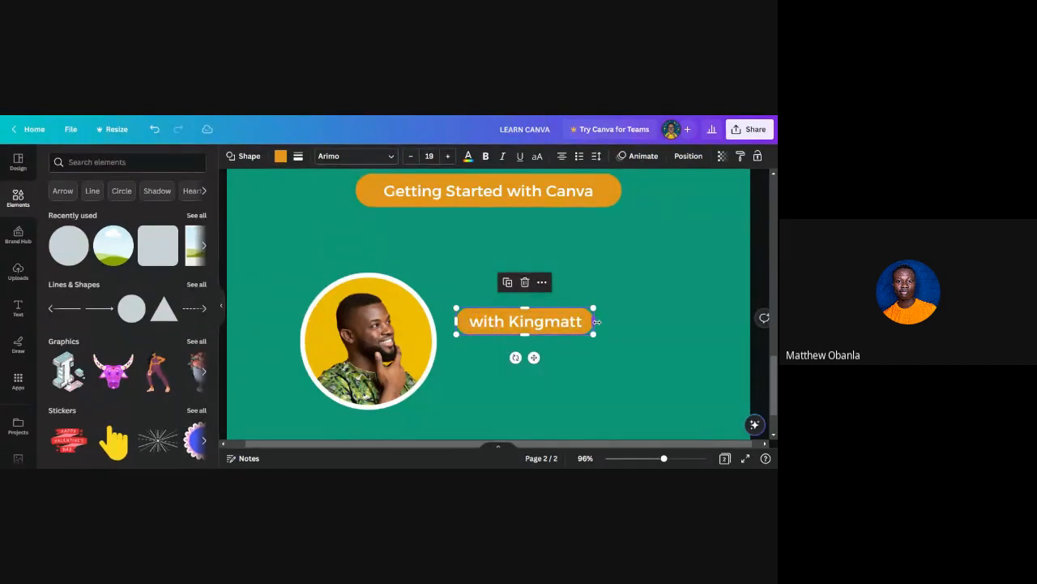
pyautogui.moveTo(597, 322); pyautogui.dragTo(599, 322)
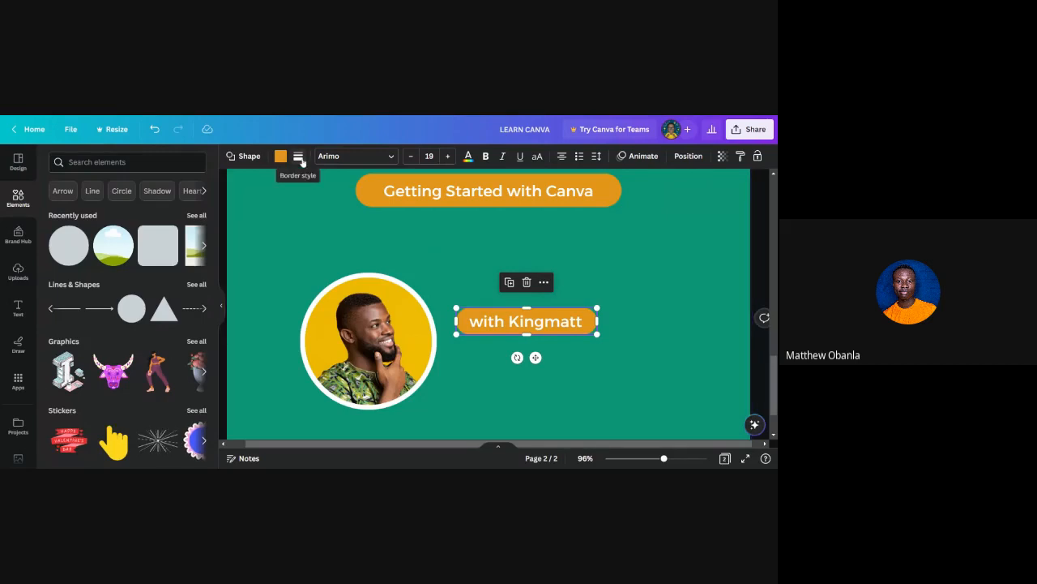
# Step: Reduce the presenter bar's corner rounding to 23
pyautogui.doubleClick(580, 322)
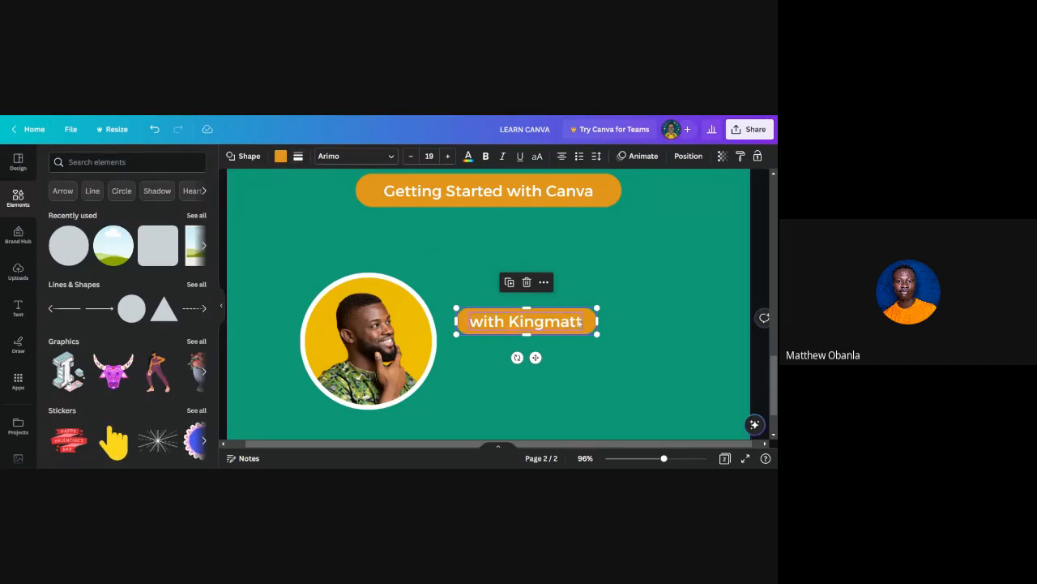
pyautogui.scroll(5, 581, 322)
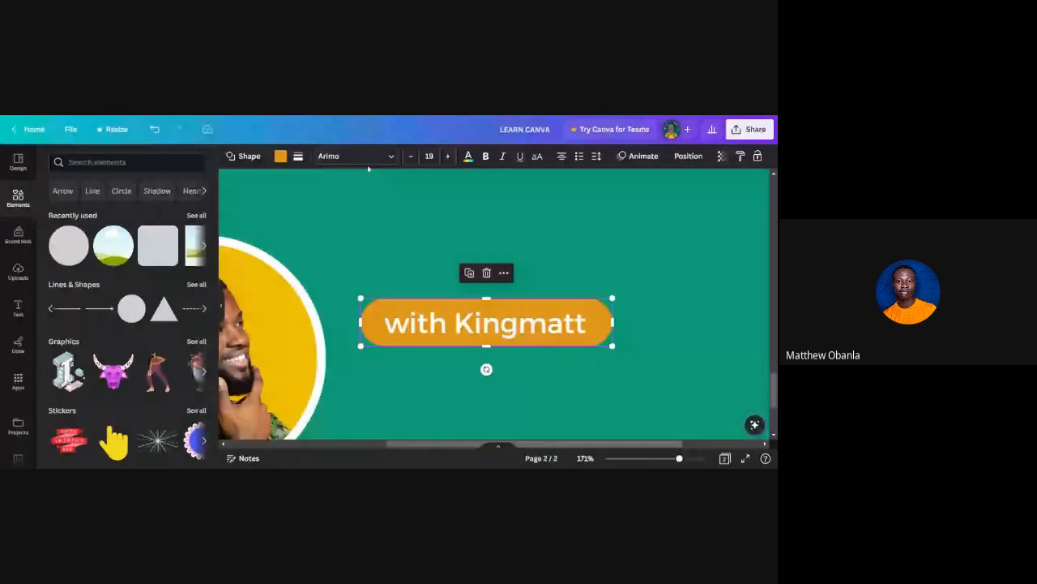
pyautogui.click(297, 157)
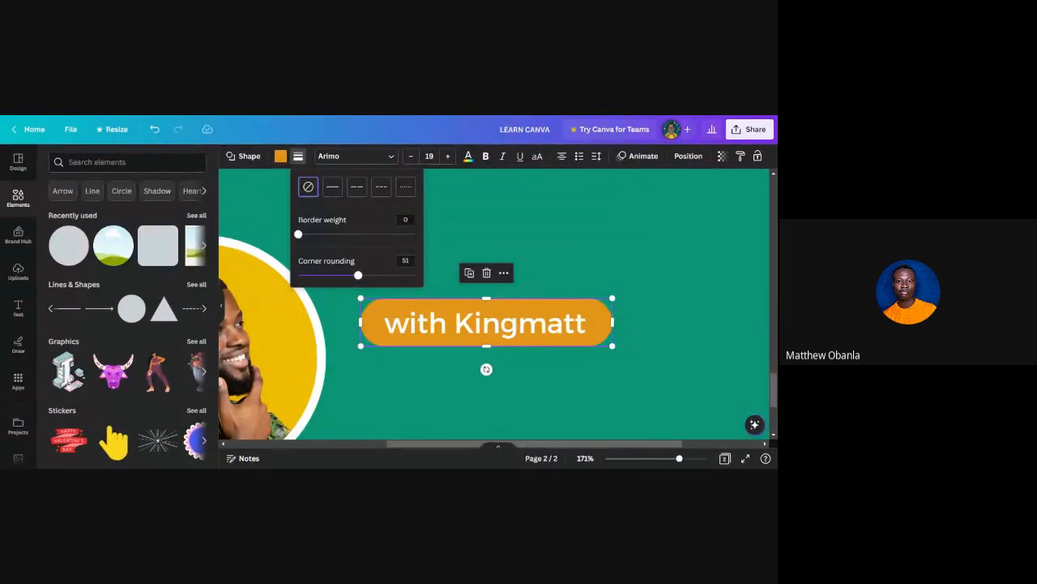
pyautogui.moveTo(358, 275); pyautogui.dragTo(322, 277)
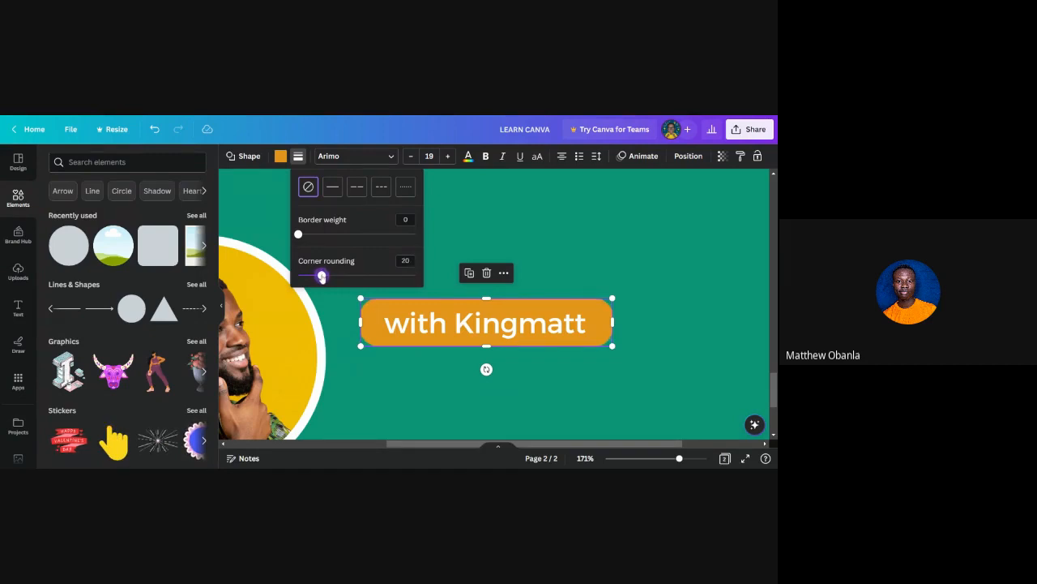
pyautogui.moveTo(322, 276)
pyautogui.mouseDown()
pyautogui.moveTo(341, 275)
pyautogui.moveTo(317, 276)
pyautogui.moveTo(327, 281)
pyautogui.mouseUp()
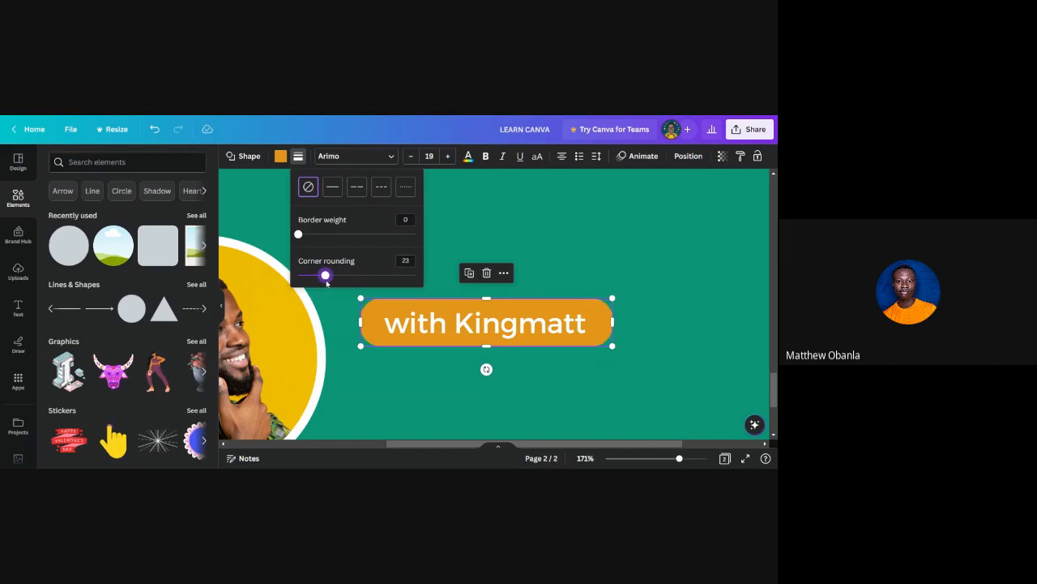
pyautogui.click(444, 419)
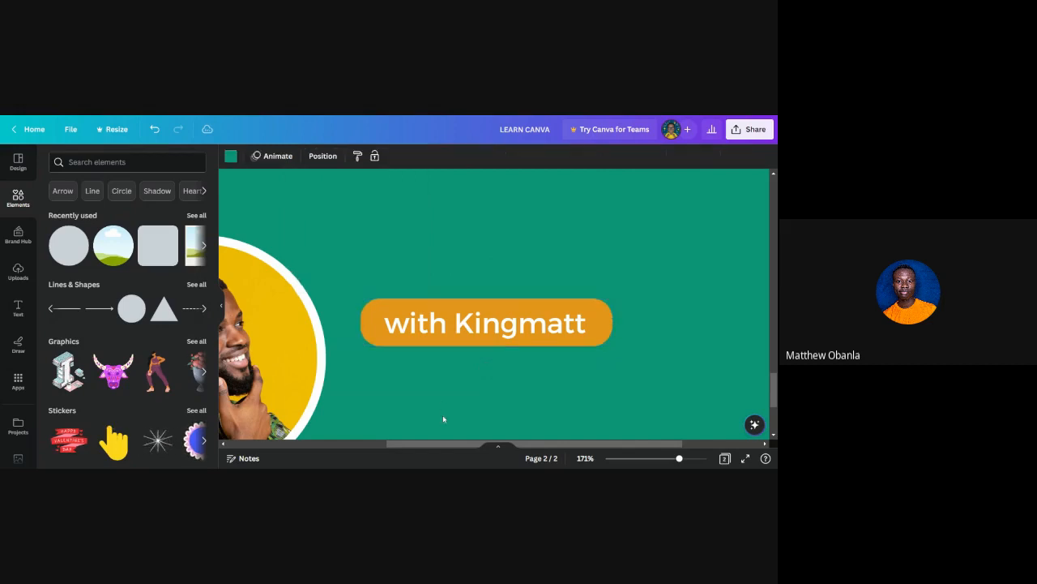
# Step: Nudge the presenter text slightly right to centre it on its orange bar, and group the text with the bar
pyautogui.click(480, 334)
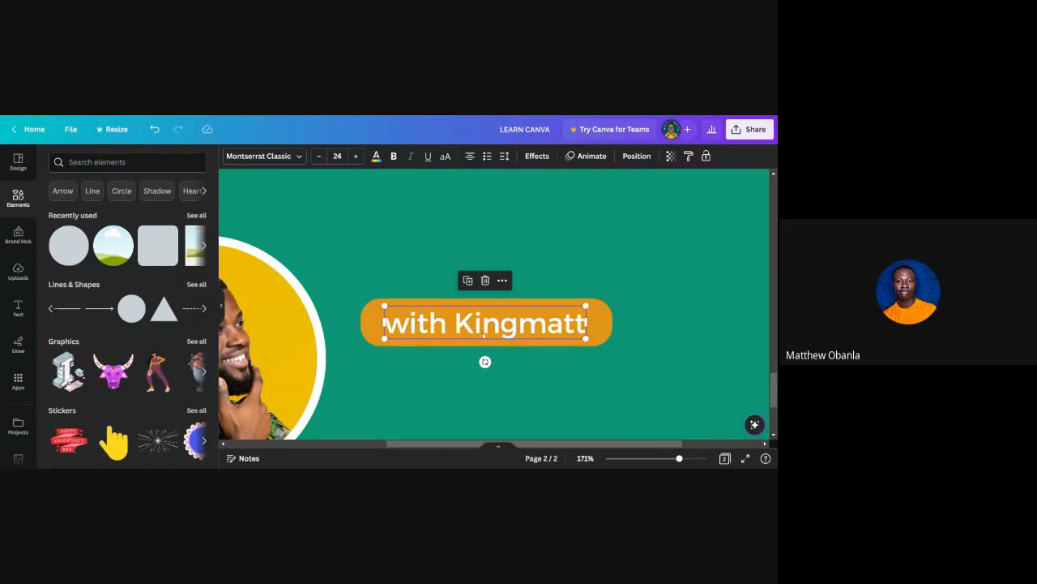
pyautogui.moveTo(484, 335); pyautogui.dragTo(486, 335)
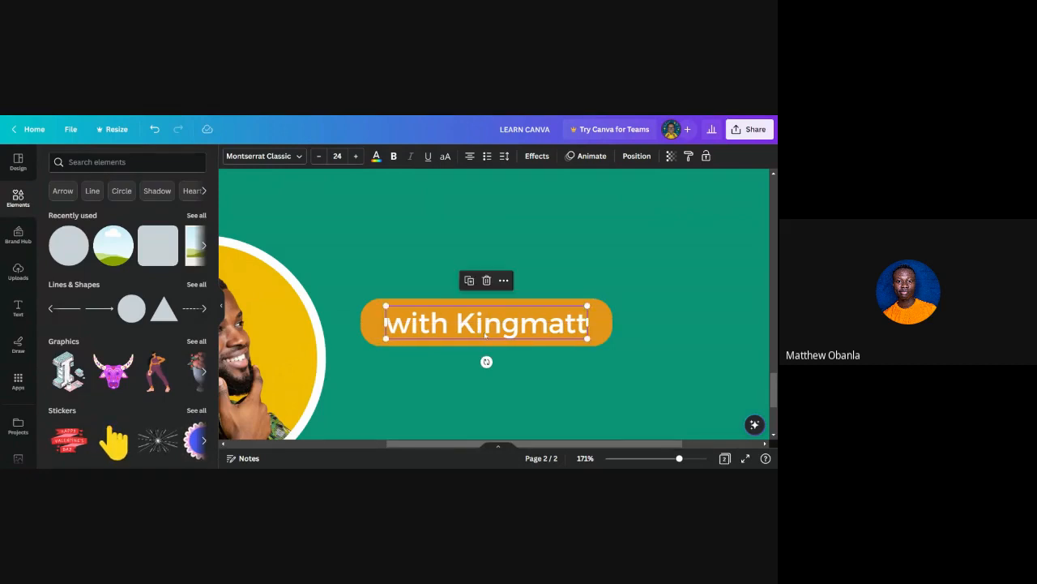
pyautogui.press('Left')
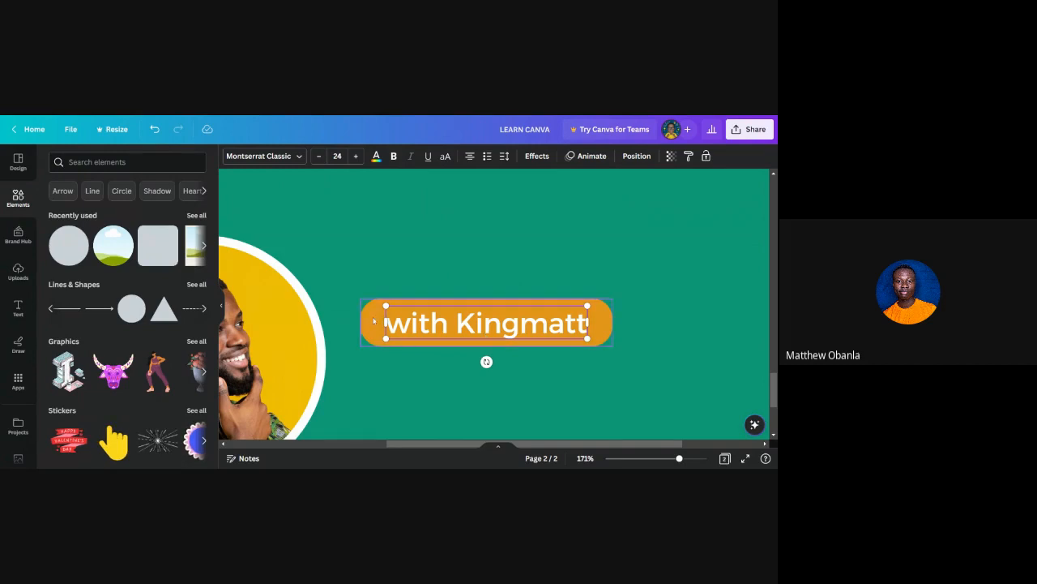
pyautogui.keyDown('shift'); pyautogui.click(373, 321); pyautogui.keyUp('shift')
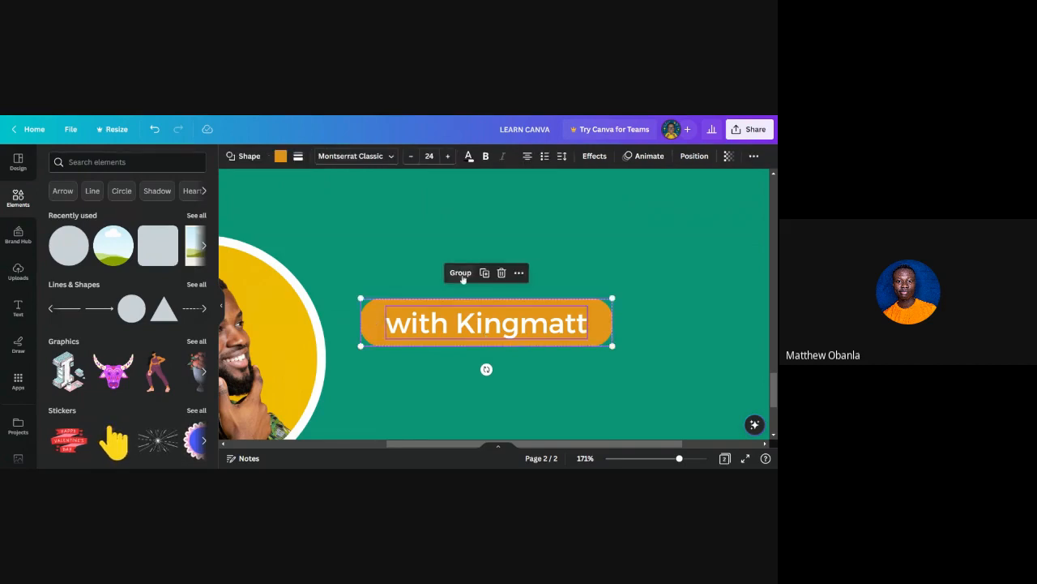
pyautogui.click(462, 273)
pyautogui.click(573, 262)
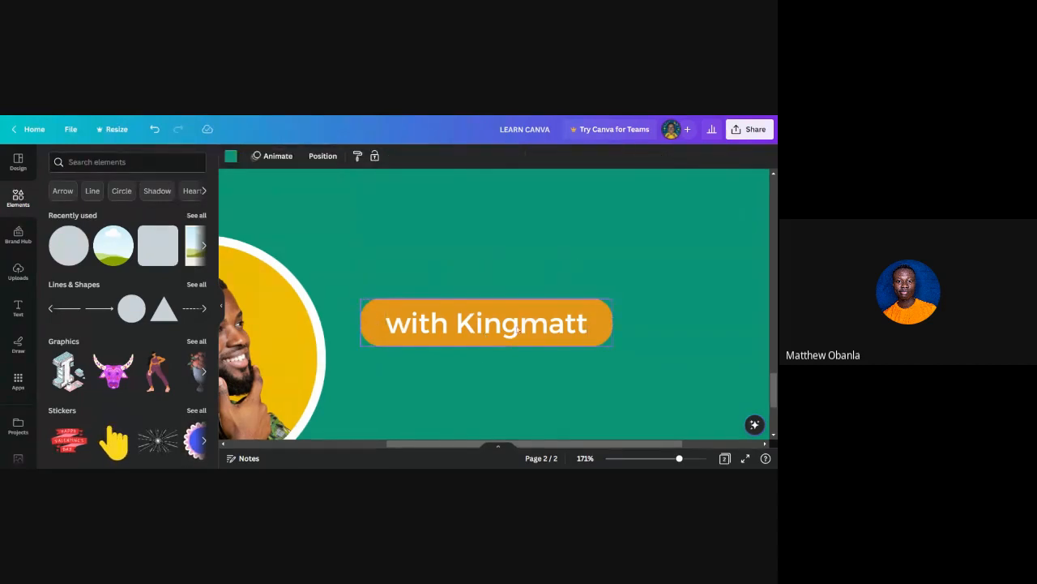
# Step: Shift the grouped presenter label slightly up and right of the portrait, comparing its placement with page 1
pyautogui.moveTo(514, 325); pyautogui.dragTo(534, 306)
pyautogui.scroll(-5, 534, 307)
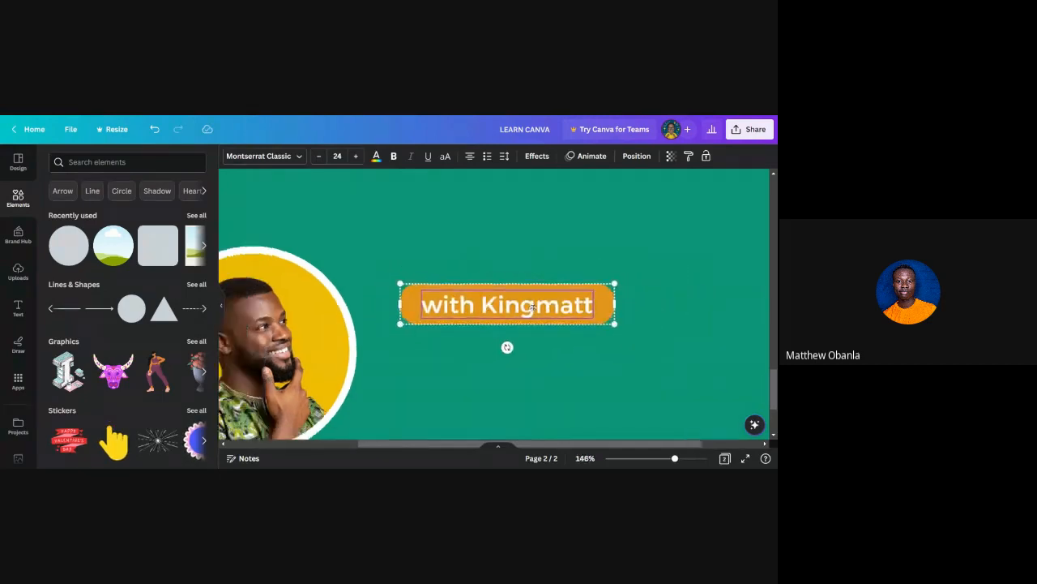
pyautogui.scroll(3, 532, 307)
pyautogui.scroll(5, 532, 307)
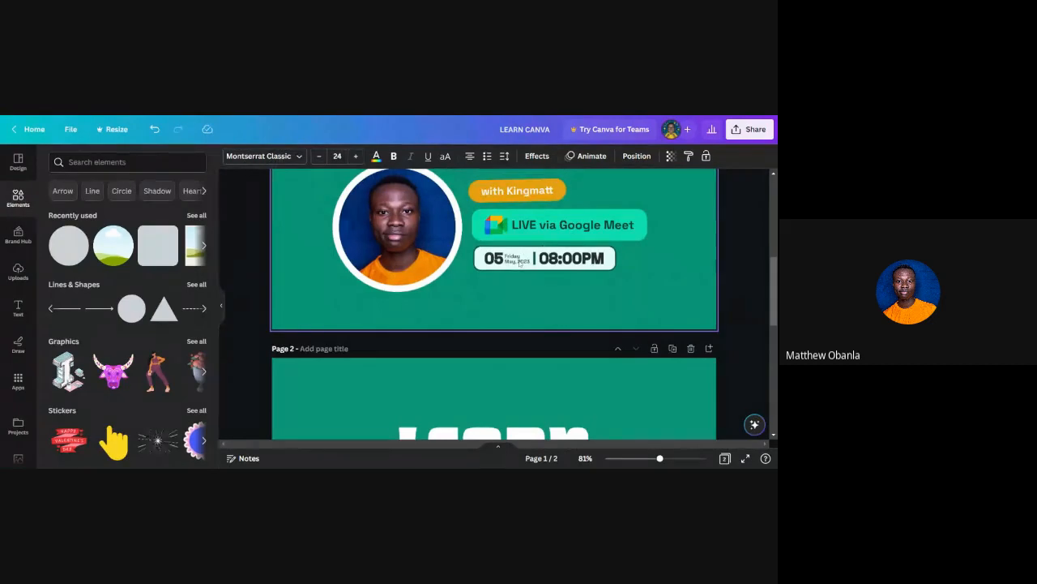
pyautogui.scroll(-6, 519, 262)
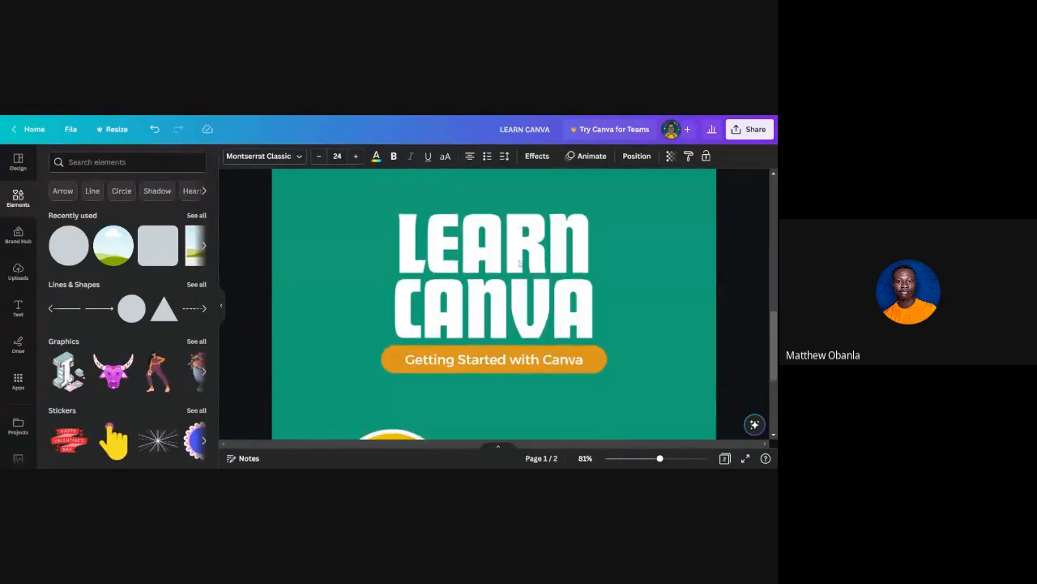
pyautogui.click(577, 346)
pyautogui.click(516, 293)
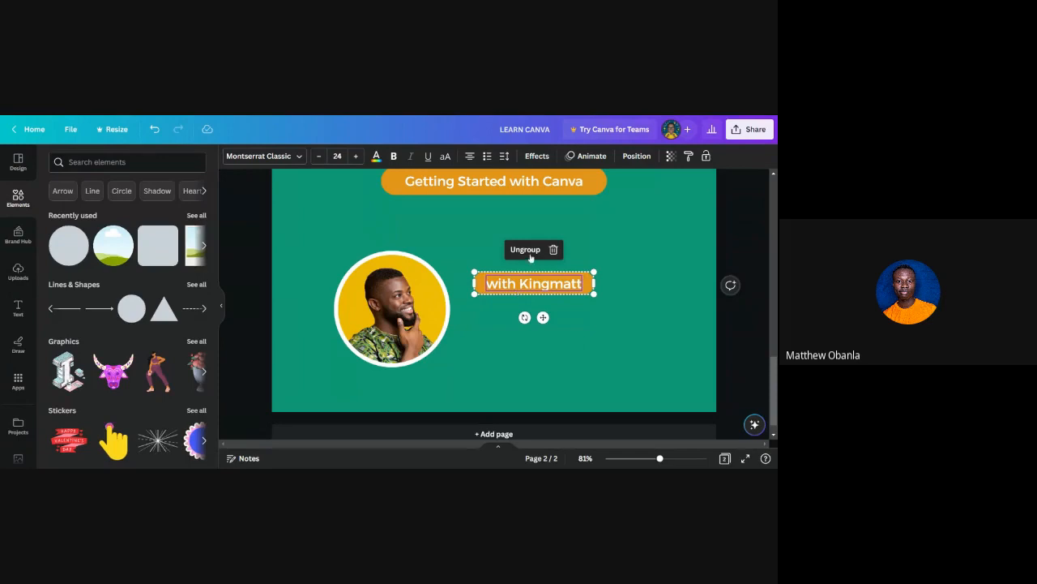
pyautogui.click(517, 328)
# Step: Duplicate the orange subheading bar, place the copy directly below the presenter label, and shorten it to about 70% of its width
pyautogui.click(496, 193)
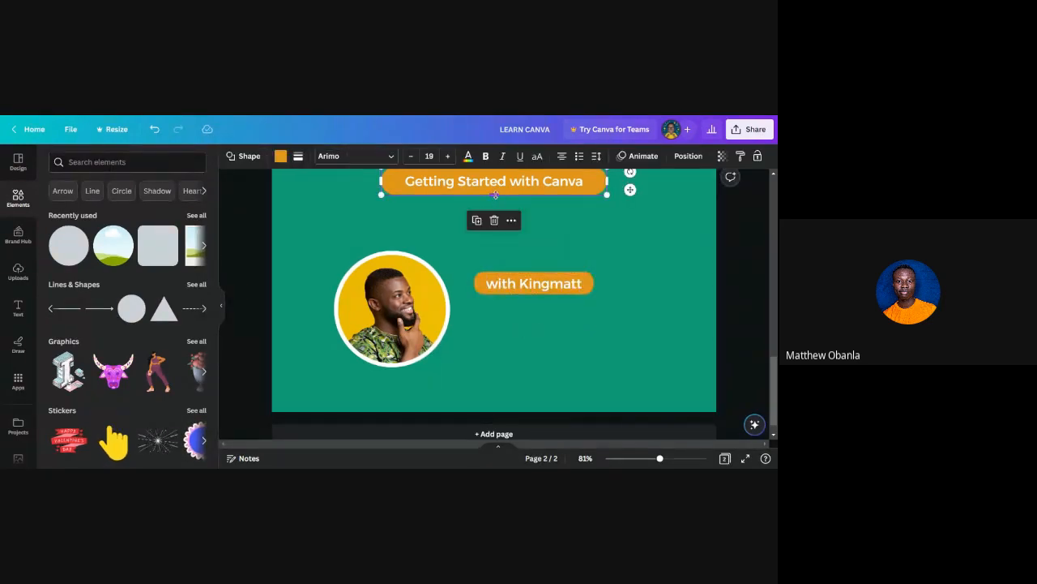
pyautogui.click(477, 220)
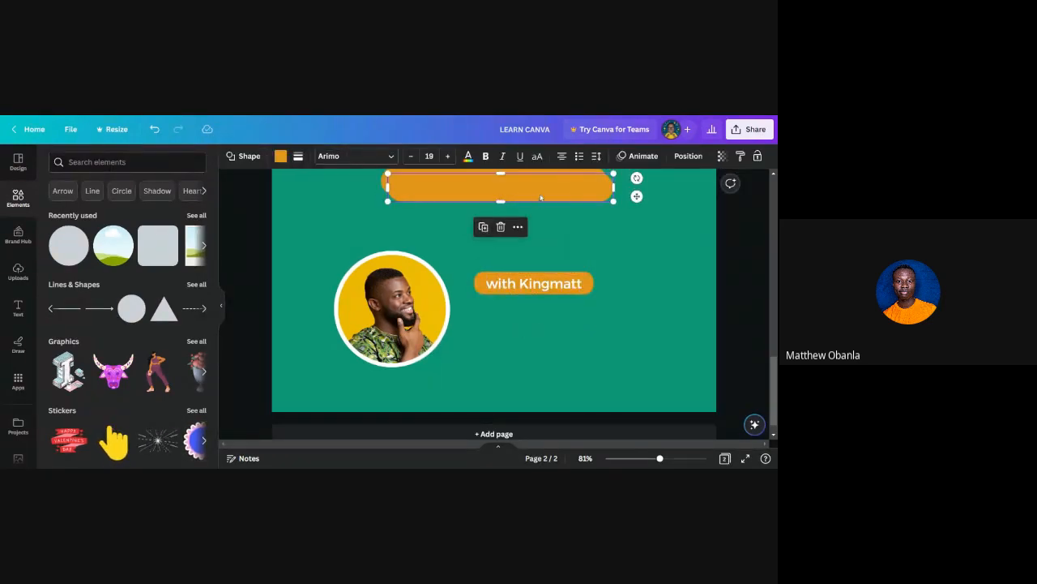
pyautogui.moveTo(540, 193); pyautogui.dragTo(612, 319)
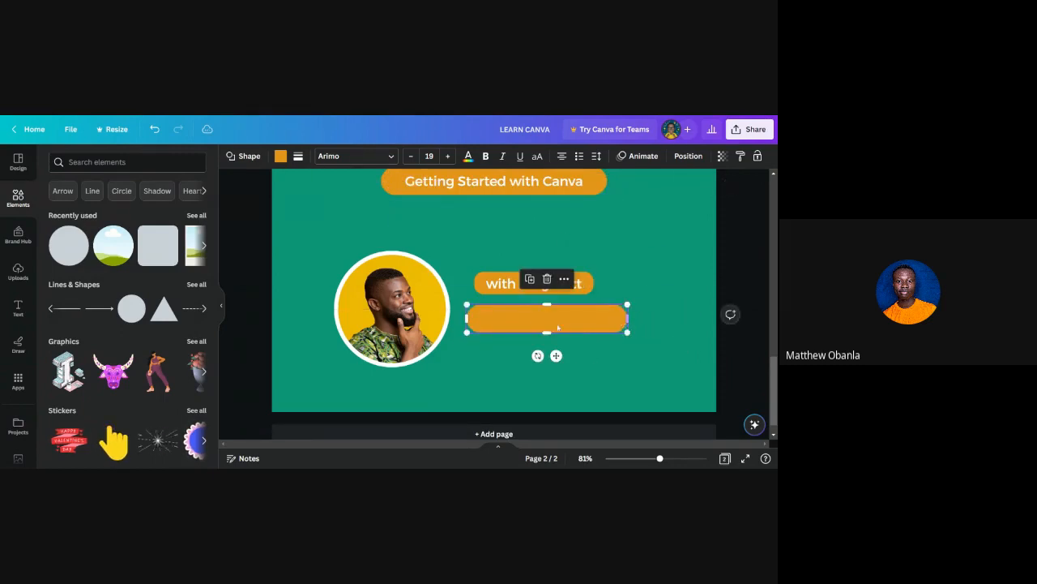
# Step: Reduce the corner rounding of the lower orange bar beneath the presenter label to 25
pyautogui.click(298, 155)
pyautogui.moveTo(360, 277); pyautogui.dragTo(327, 276)
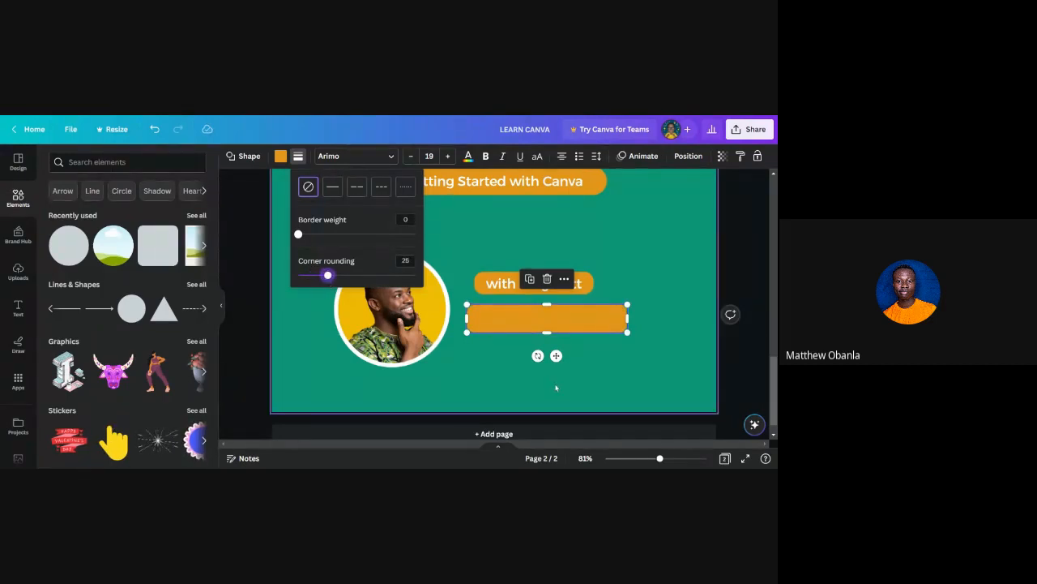
pyautogui.click(557, 394)
pyautogui.scroll(5, 563, 308)
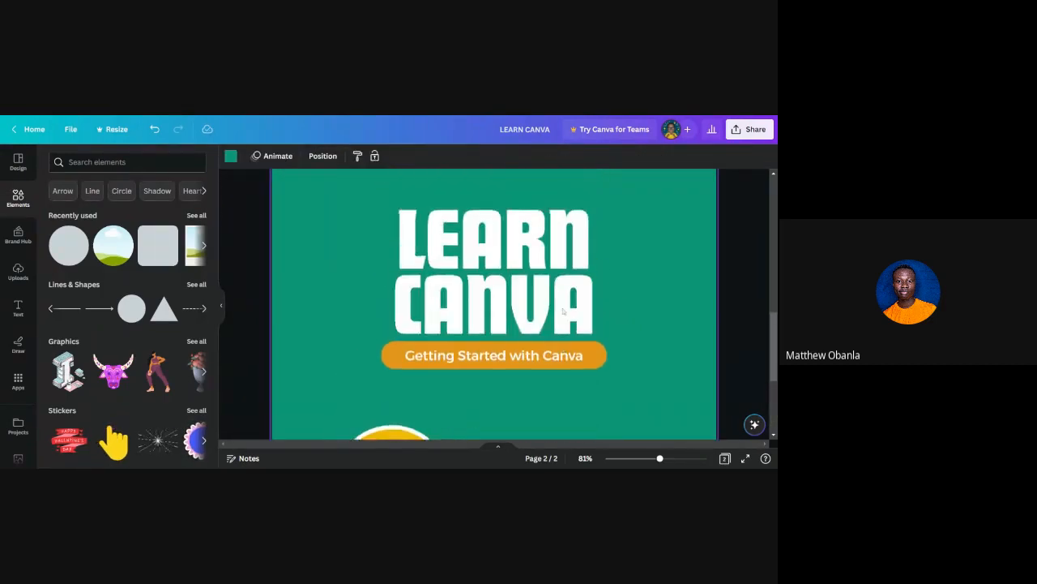
pyautogui.scroll(-3, 563, 311)
pyautogui.scroll(1, 563, 312)
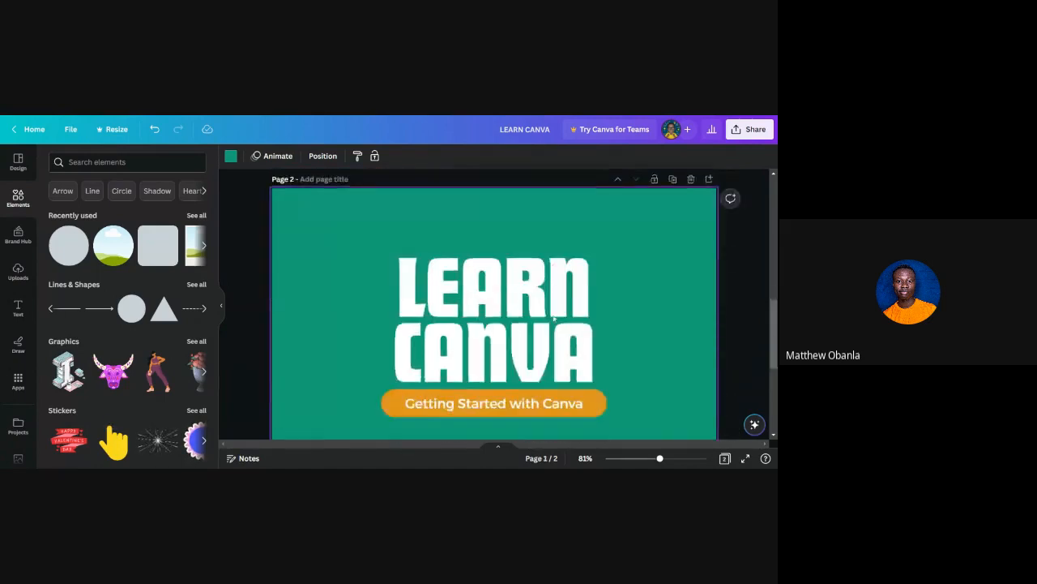
pyautogui.scroll(-3, 553, 318)
pyautogui.scroll(-1, 554, 317)
# Step: Recolour the lower bar beneath the presenter label a bright mint green, matching the Google Meet bar on page 1
pyautogui.click(549, 328)
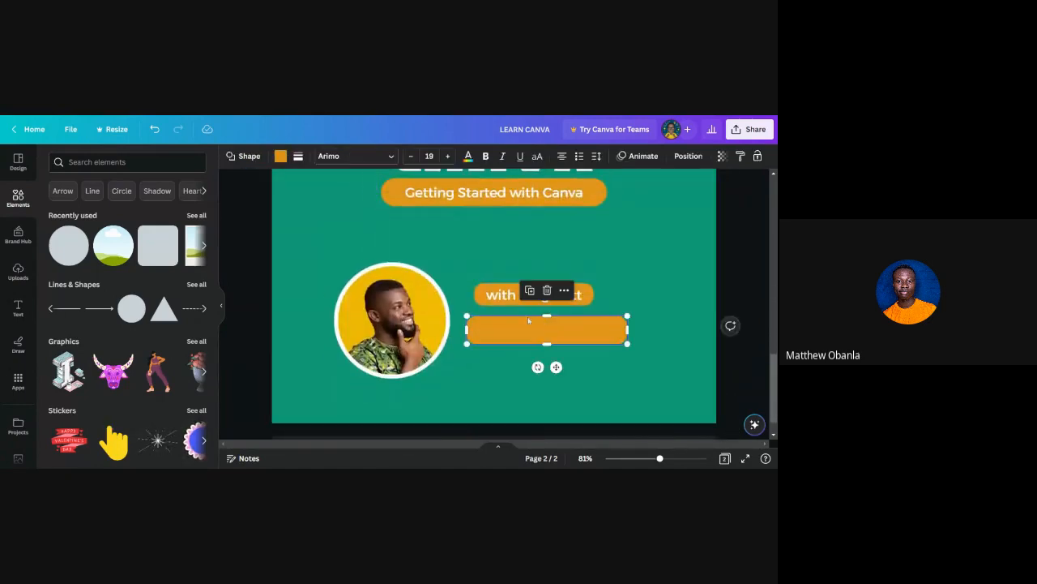
pyautogui.click(281, 155)
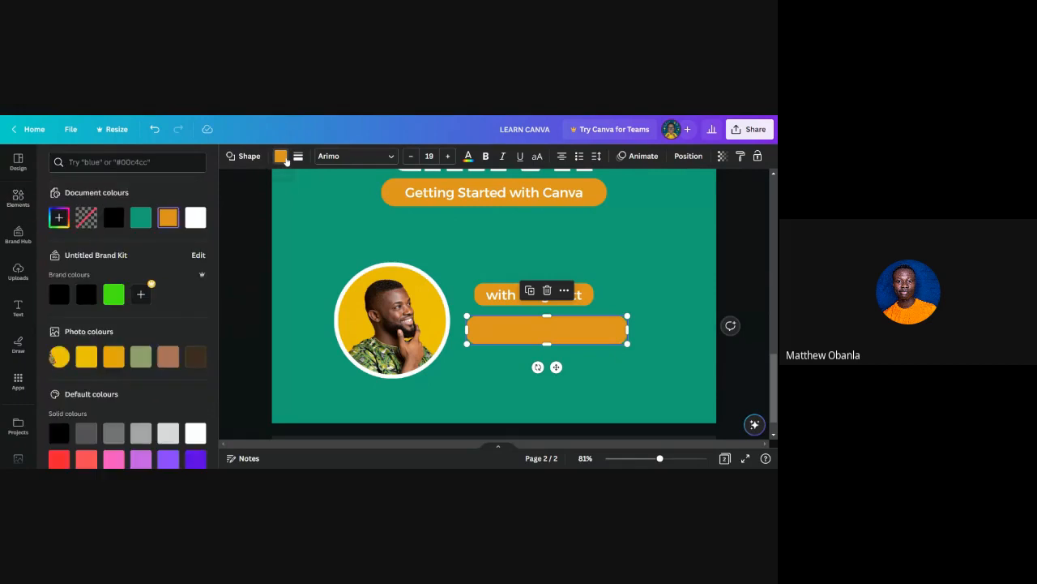
pyautogui.click(59, 217)
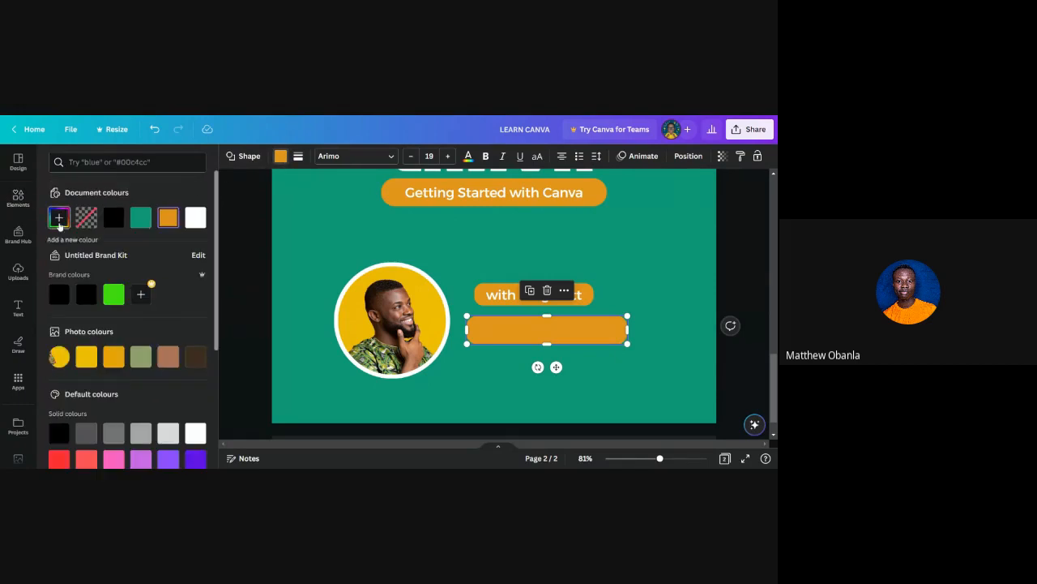
pyautogui.click(111, 329)
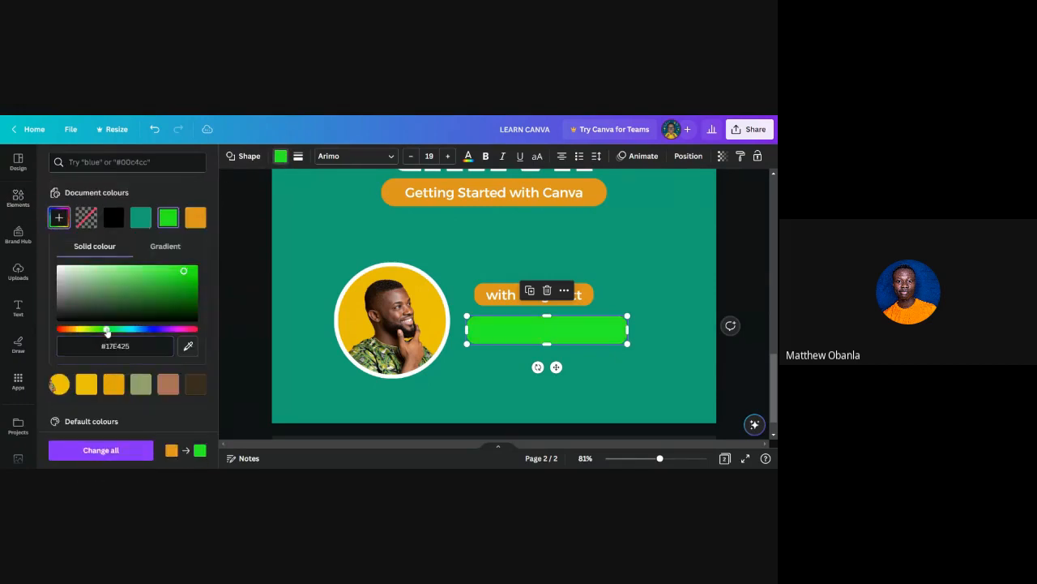
pyautogui.moveTo(111, 331); pyautogui.dragTo(118, 332)
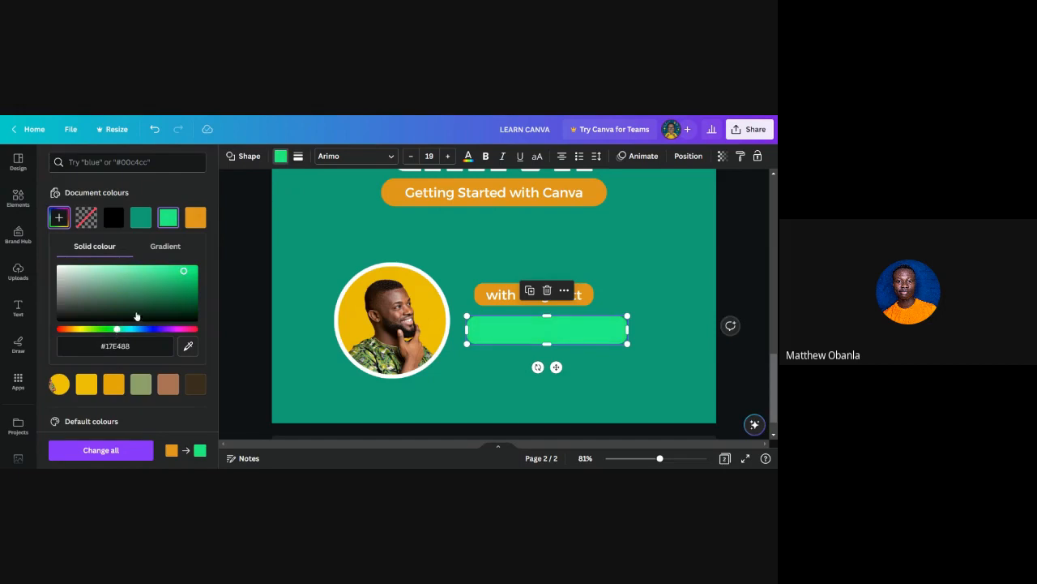
pyautogui.click(170, 272)
pyautogui.moveTo(180, 267)
pyautogui.mouseDown()
pyautogui.moveTo(123, 264)
pyautogui.moveTo(184, 267)
pyautogui.mouseUp()
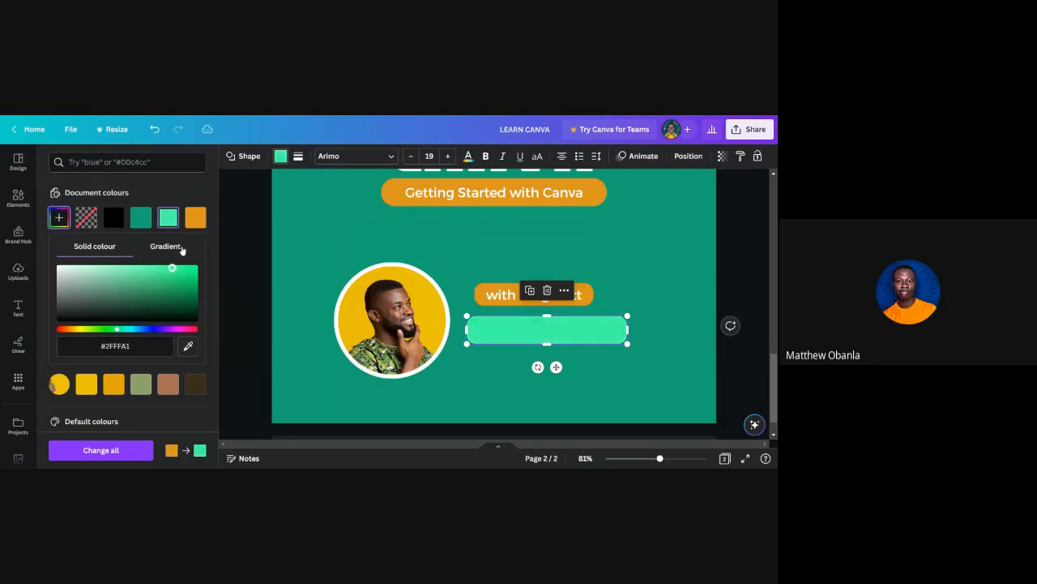
pyautogui.click(517, 374)
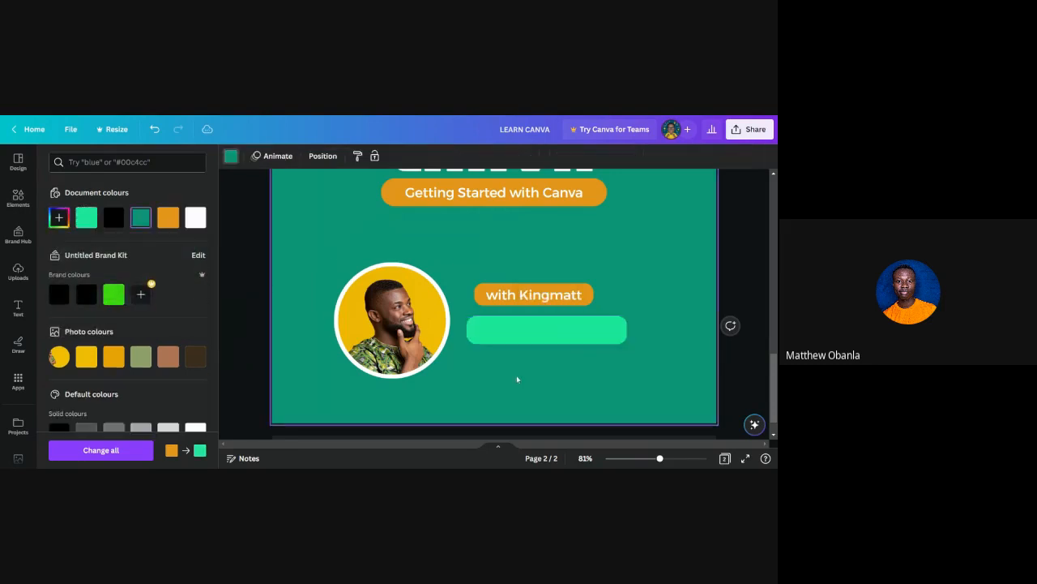
pyautogui.click(509, 331)
pyautogui.scroll(5, 509, 332)
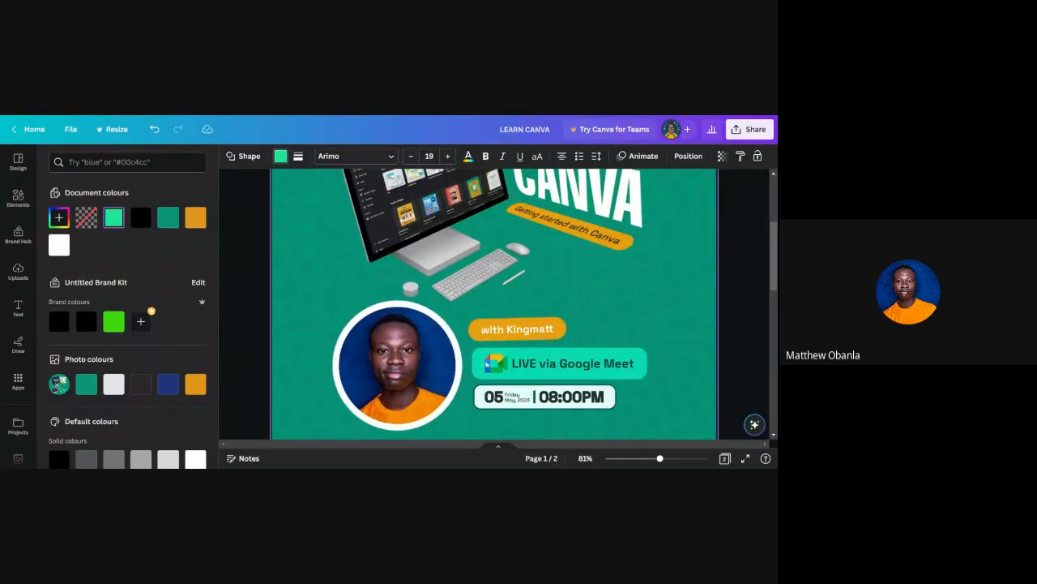
pyautogui.scroll(-7, 496, 373)
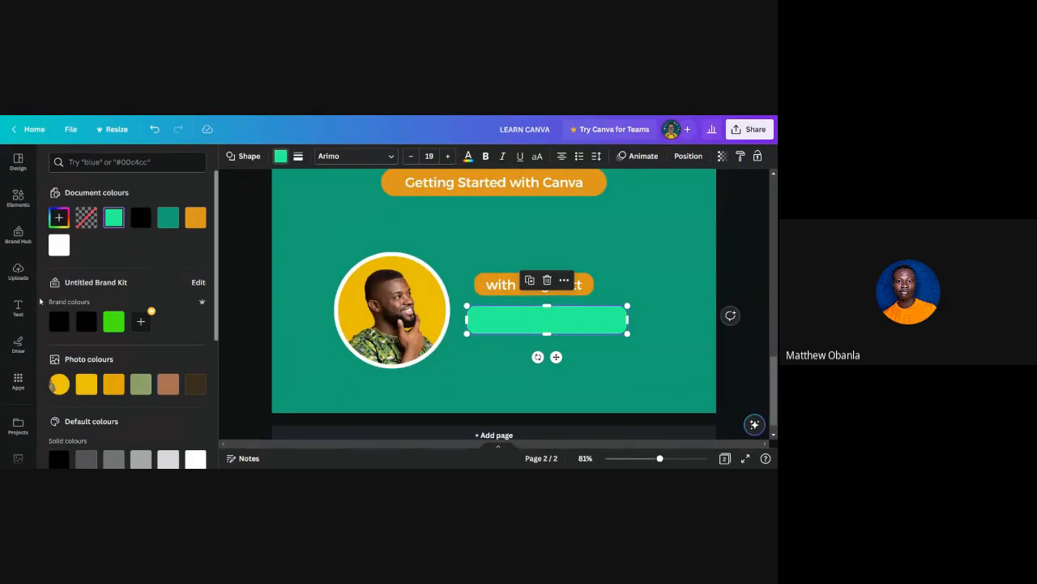
# Step: Search the elements library for "google meet"
pyautogui.click(17, 192)
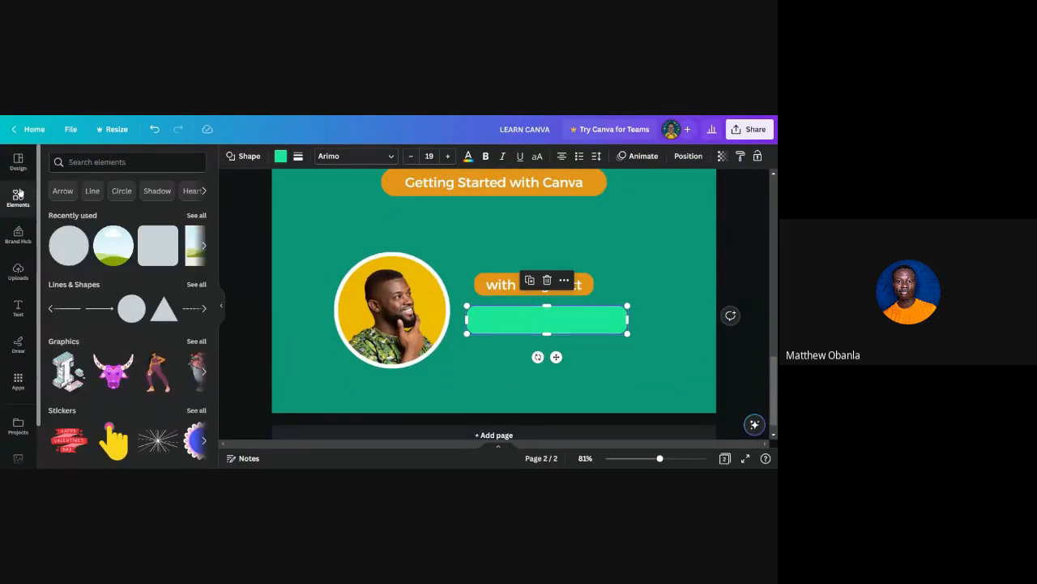
pyautogui.click(89, 162)
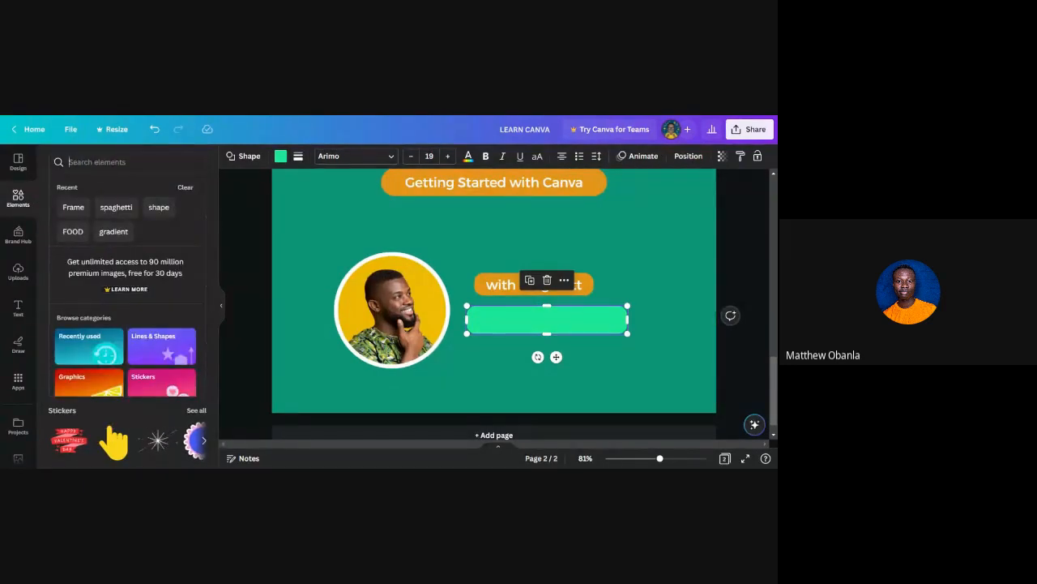
pyautogui.write('goog')
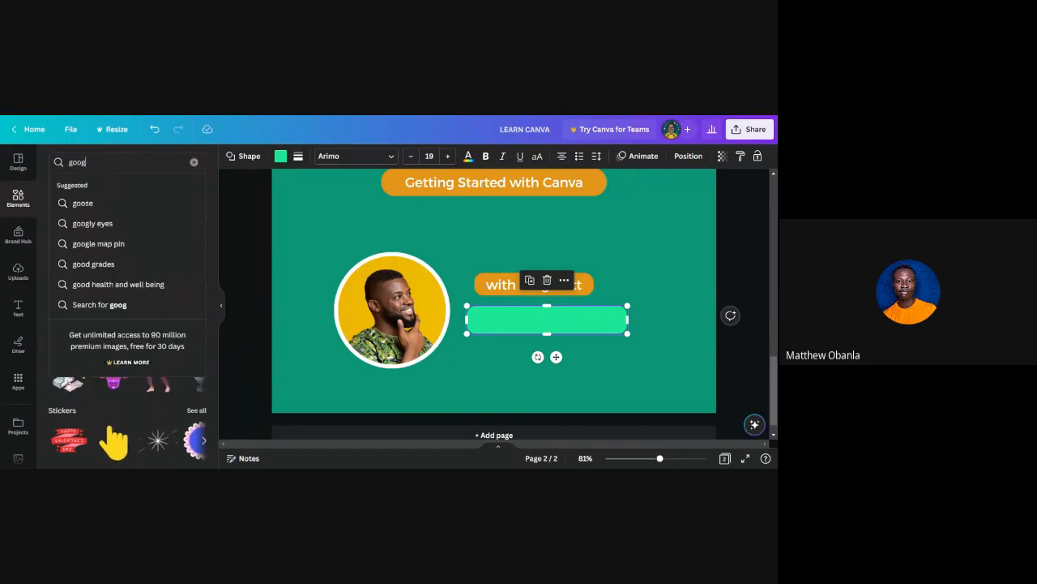
pyautogui.write('le meet')
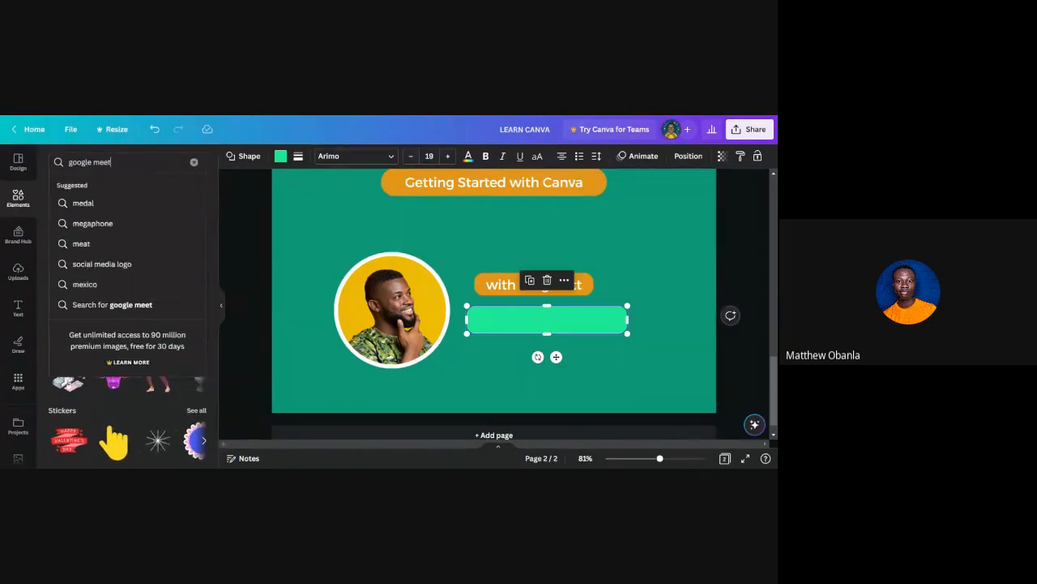
pyautogui.press('Return')
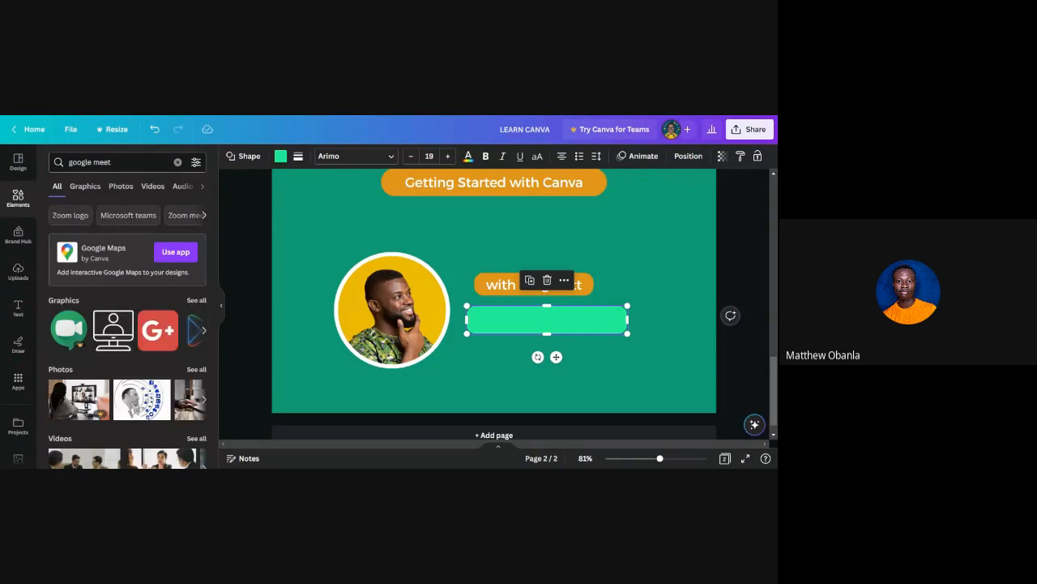
pyautogui.scroll(-4, 122, 360)
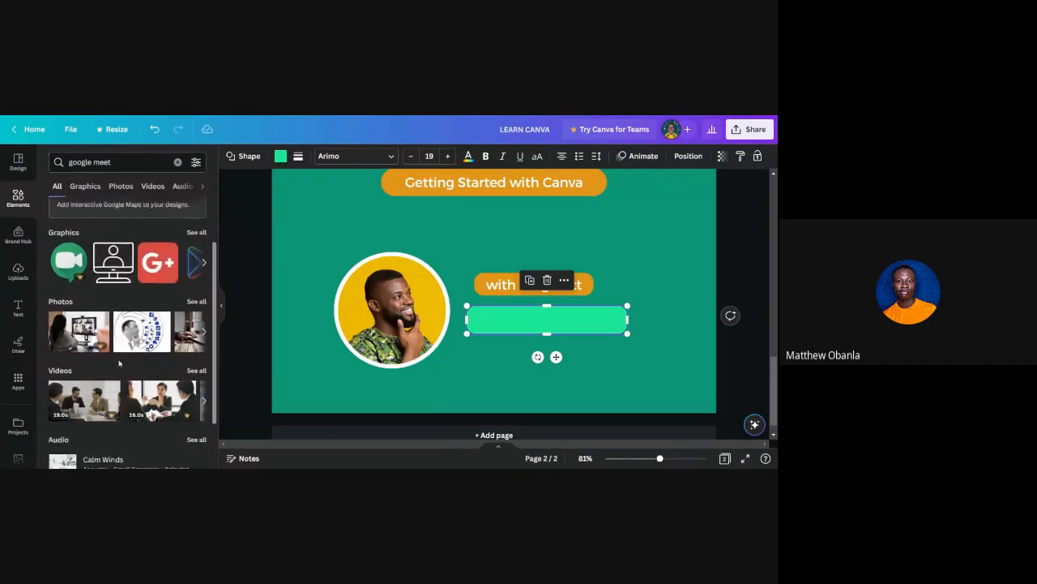
pyautogui.scroll(3, 122, 360)
pyautogui.scroll(1, 119, 362)
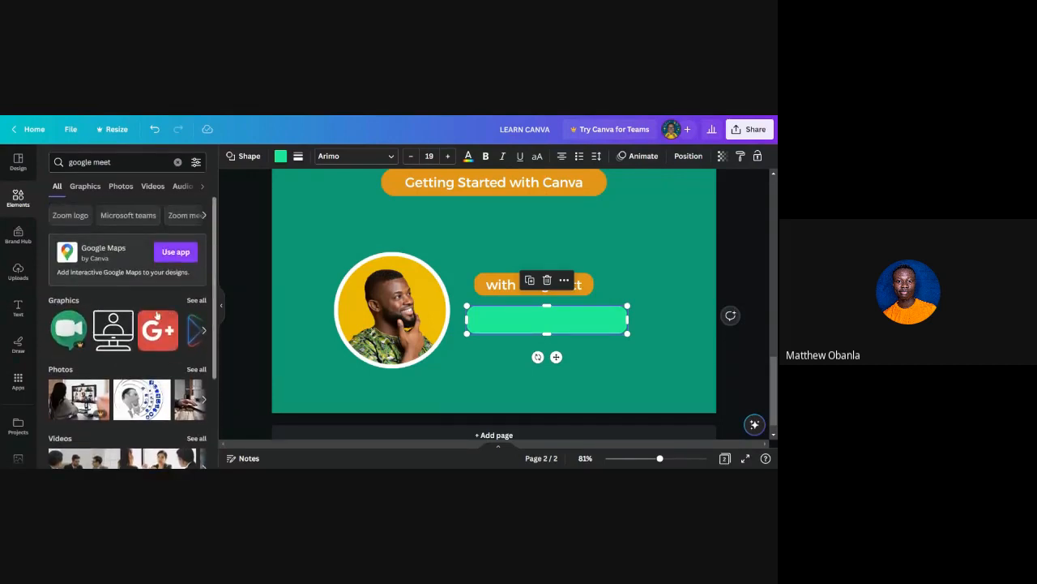
# Step: Show all graphics for the google meet search and look through them for a suitable logo
pyautogui.click(195, 300)
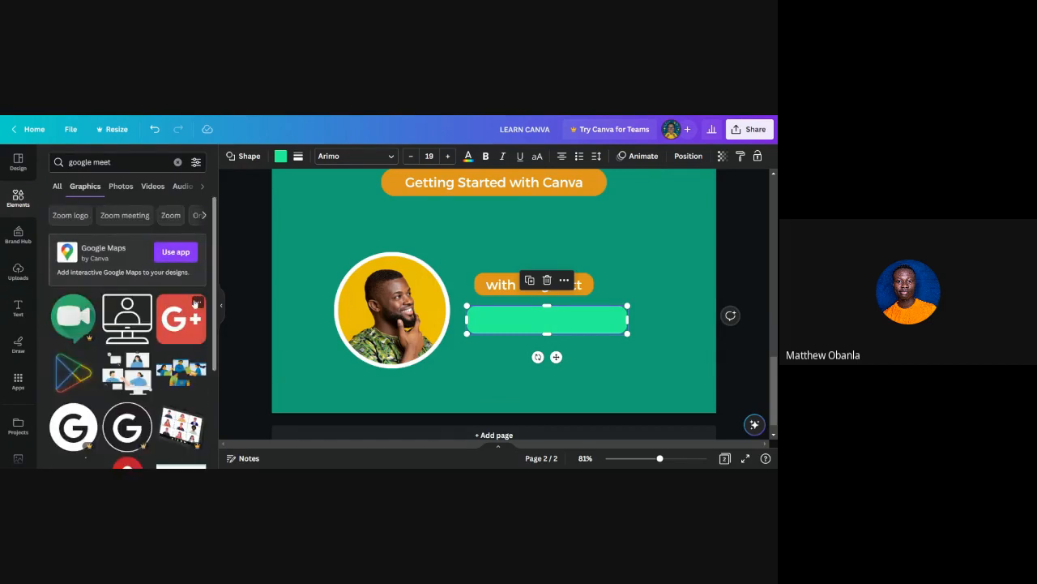
pyautogui.scroll(-2, 118, 362)
pyautogui.scroll(-1, 118, 362)
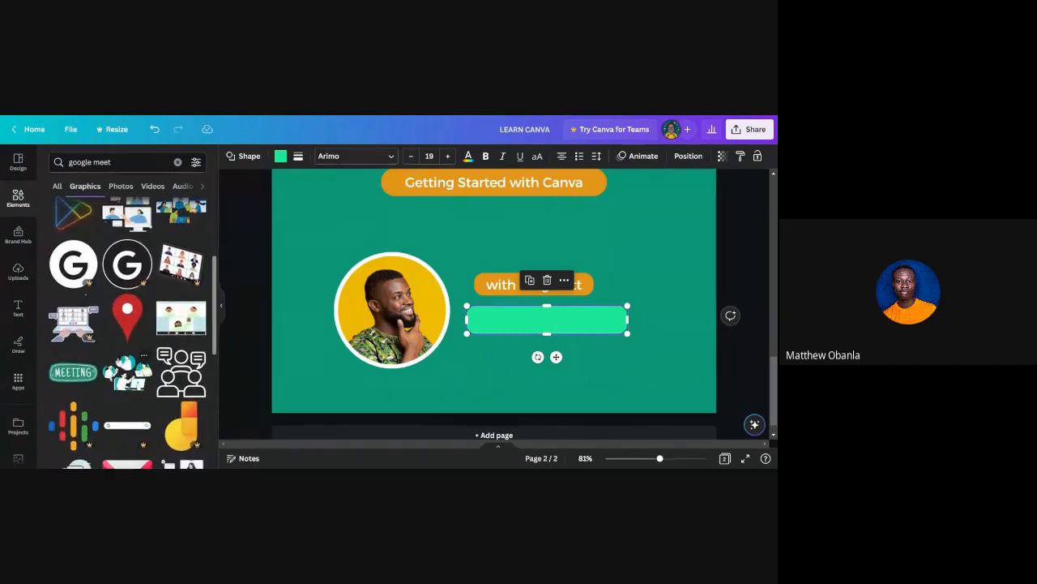
pyautogui.scroll(-2, 119, 362)
pyautogui.scroll(-1, 119, 362)
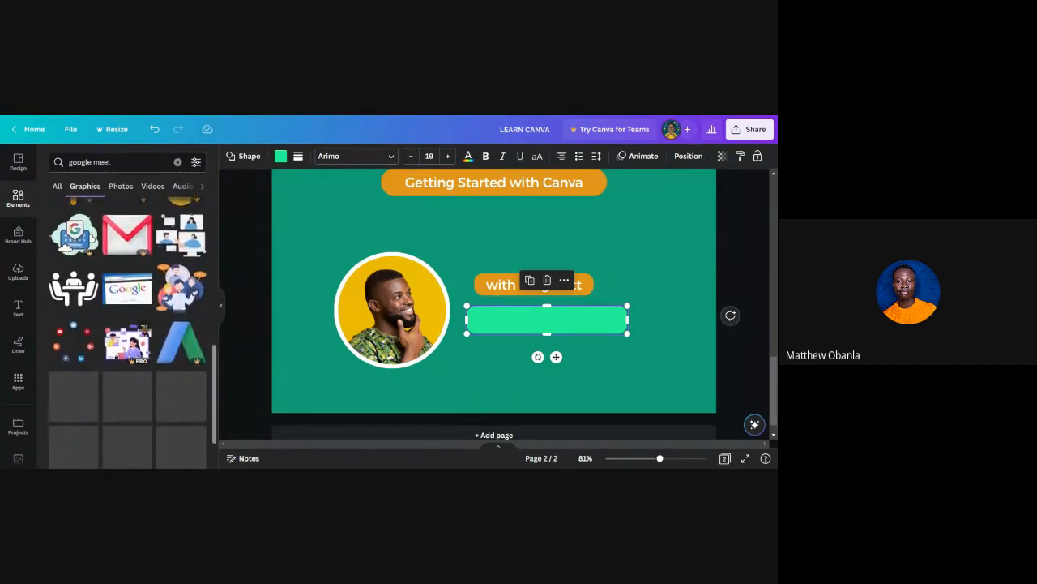
pyautogui.scroll(-2, 118, 362)
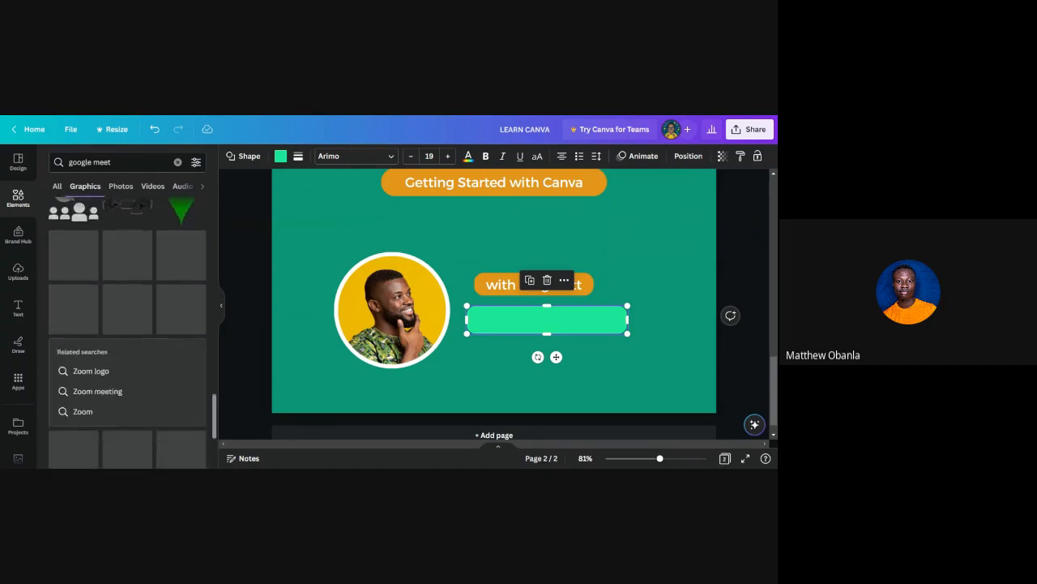
pyautogui.scroll(3, 141, 326)
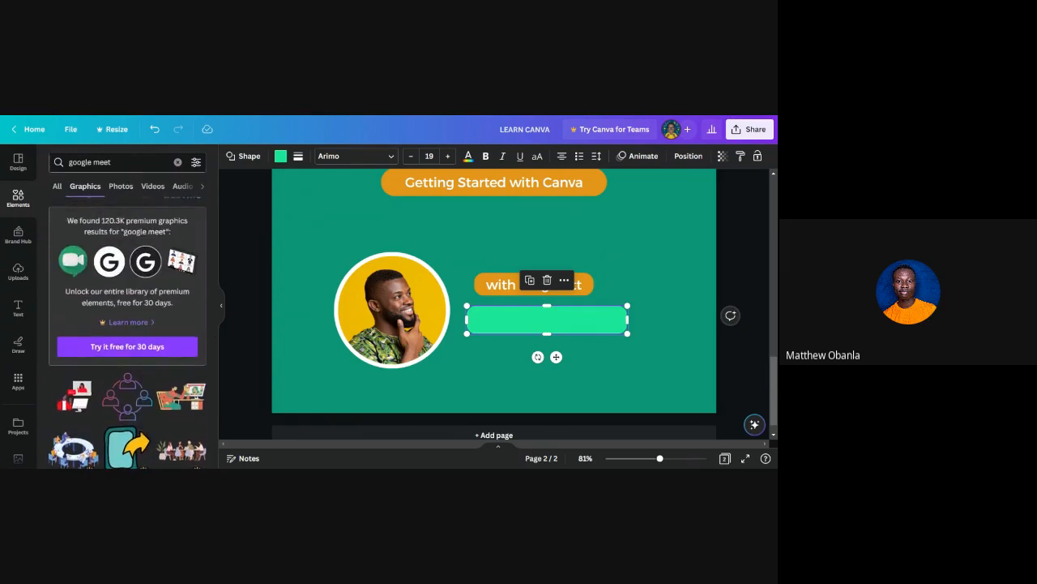
# Step: Search the graphics for "zoom" instead and look through the results for a blue video-camera logo
pyautogui.click(120, 162)
pyautogui.hotkey('ctrl', 'a')
pyautogui.write('zoom')
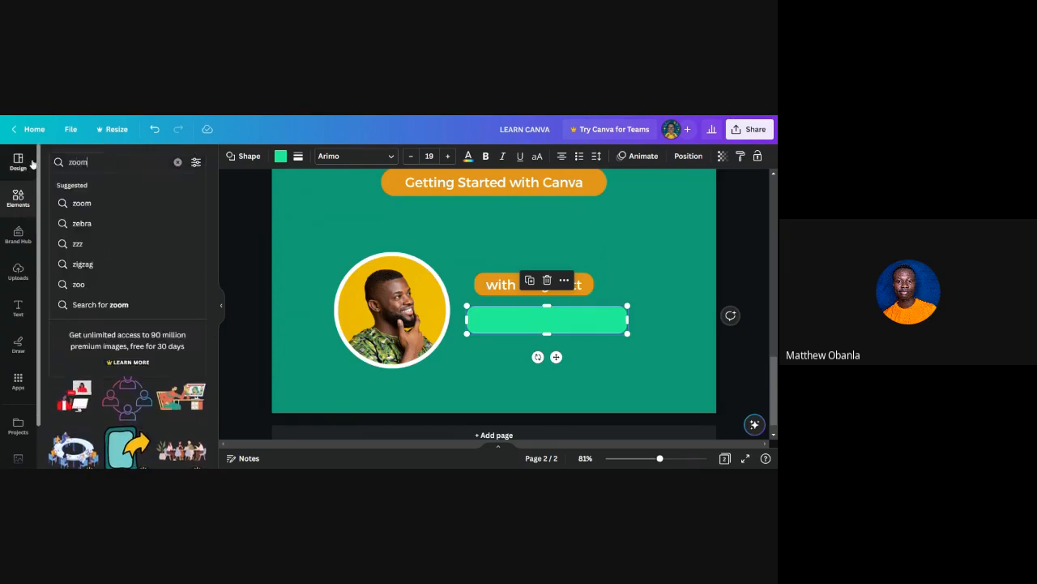
pyautogui.press('Return')
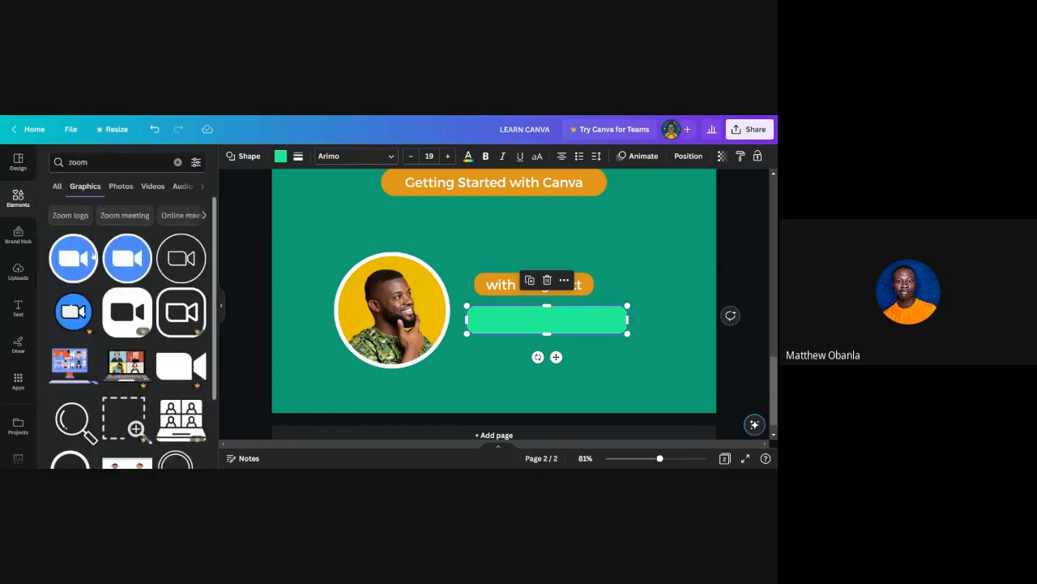
pyautogui.scroll(-2, 79, 279)
pyautogui.scroll(-3, 78, 280)
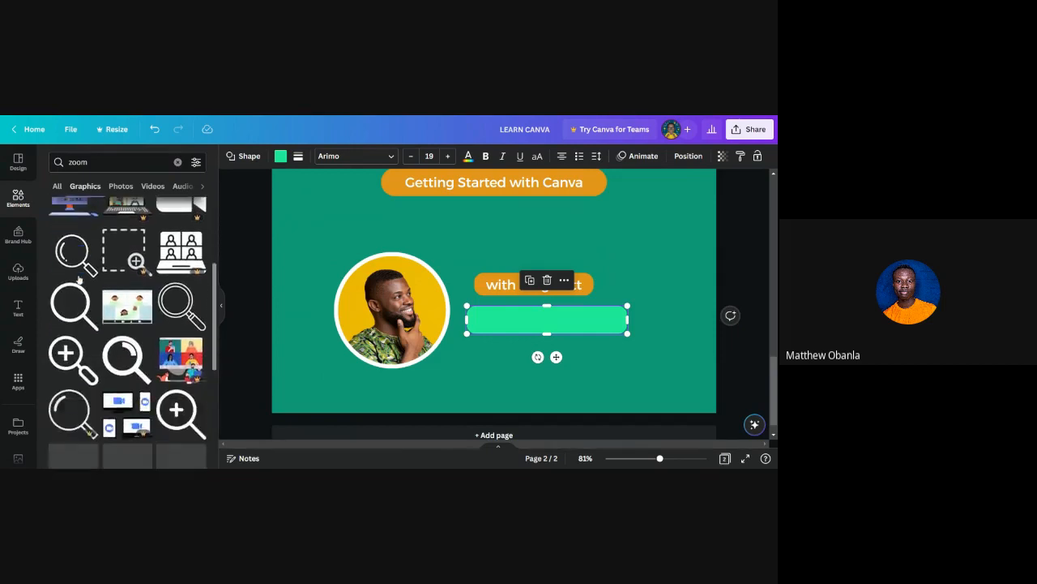
pyautogui.scroll(6, 79, 280)
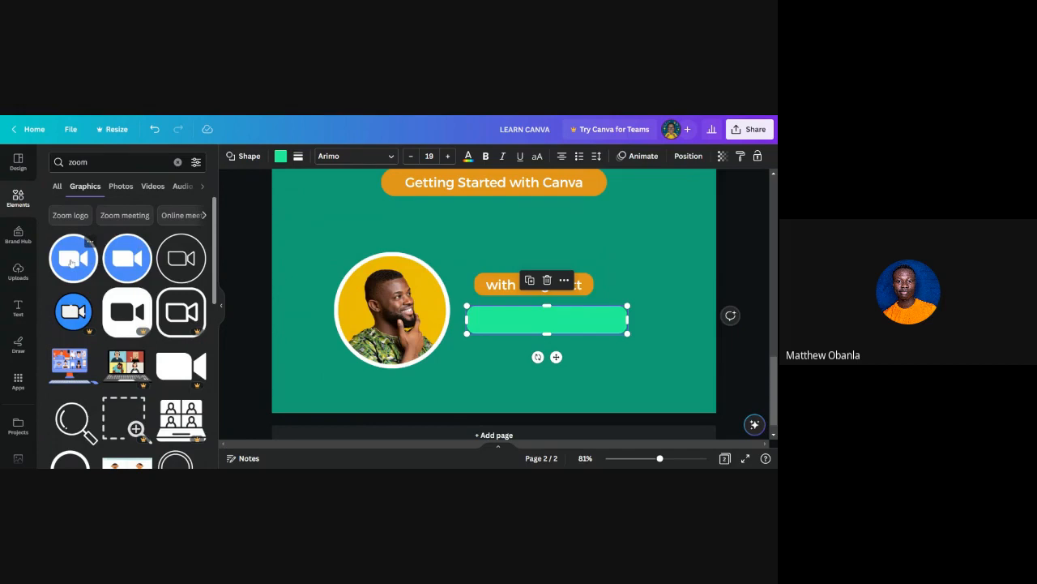
pyautogui.click(72, 259)
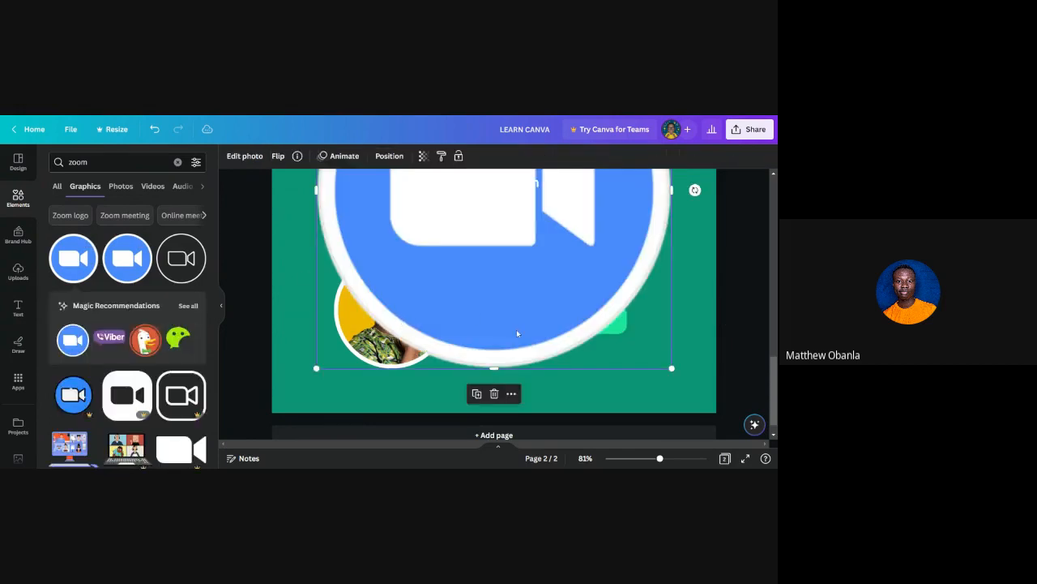
pyautogui.scroll(3, 517, 330)
pyautogui.press('Delete')
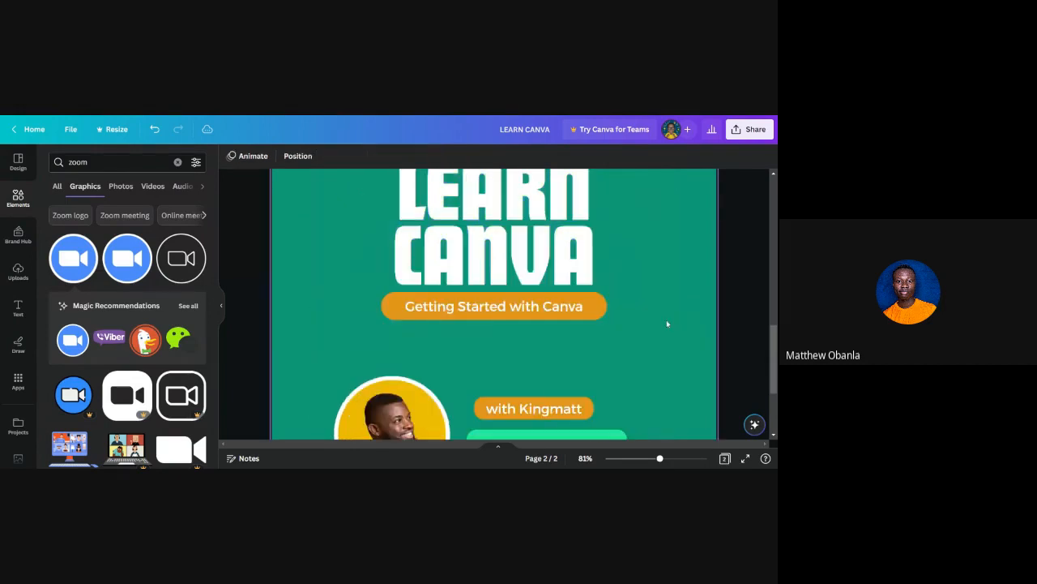
# Step: Insert the second blue round Zoom icon, move it beside the portrait and shrink it to a small badge
pyautogui.click(126, 259)
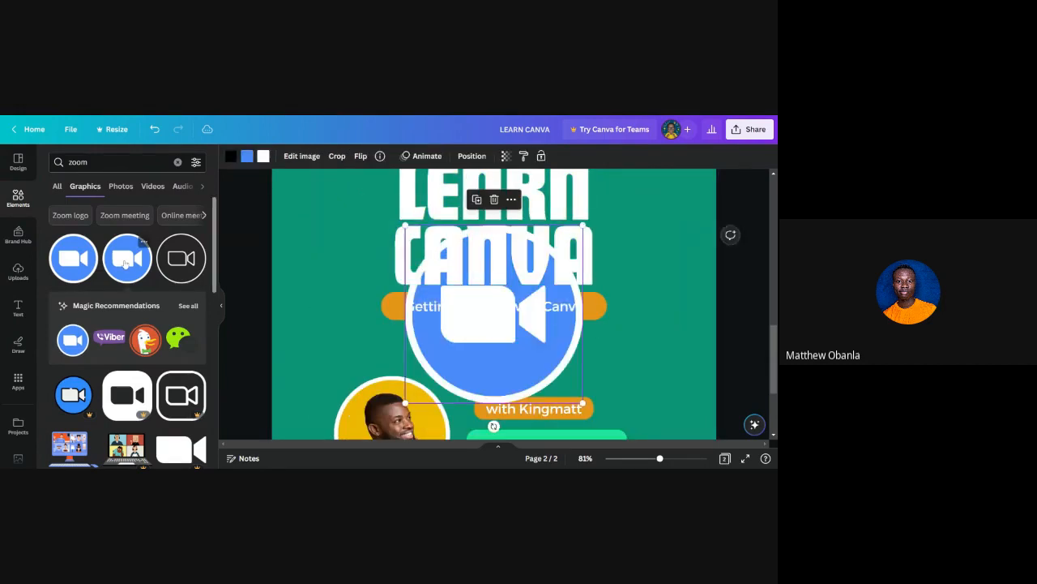
pyautogui.scroll(-3, 485, 367)
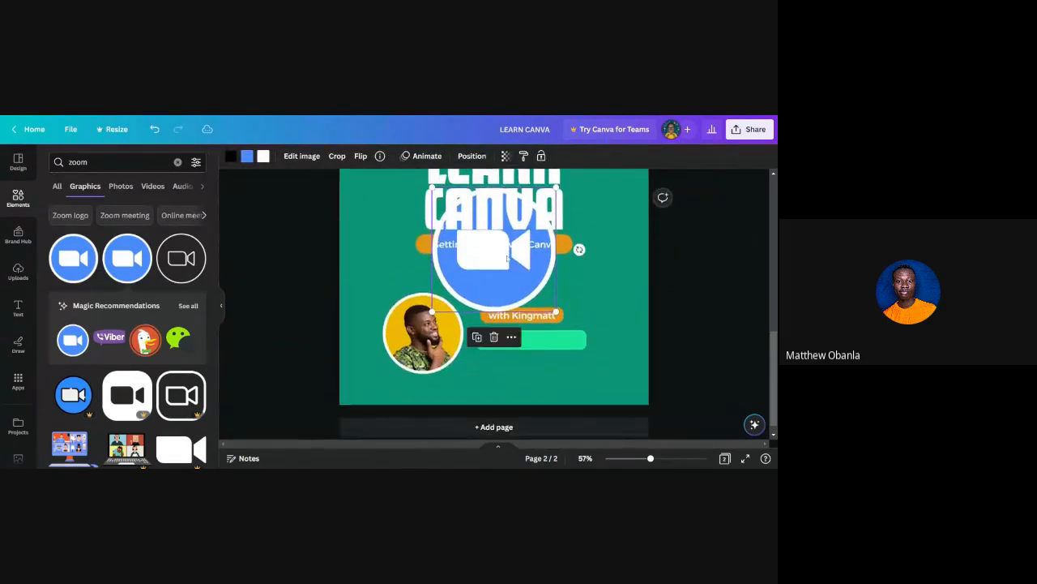
pyautogui.moveTo(499, 271); pyautogui.dragTo(524, 356)
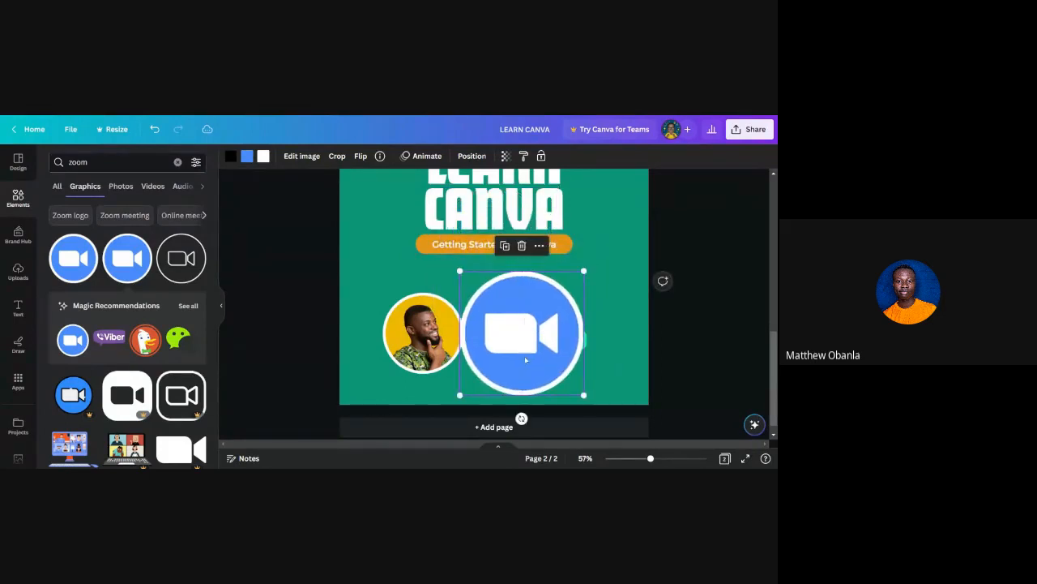
pyautogui.moveTo(582, 269); pyautogui.dragTo(492, 342)
# Step: Move the small Zoom badge onto the start of the mint green meeting bar below the presenter label
pyautogui.scroll(5, 495, 370)
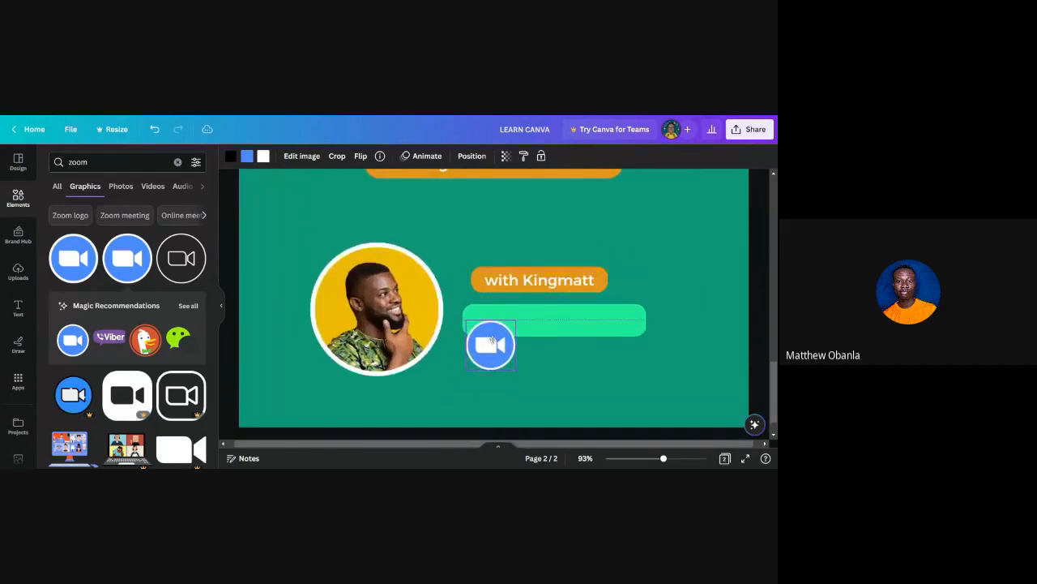
pyautogui.scroll(4, 492, 342)
pyautogui.moveTo(528, 371); pyautogui.dragTo(500, 340)
pyautogui.scroll(4, 500, 340)
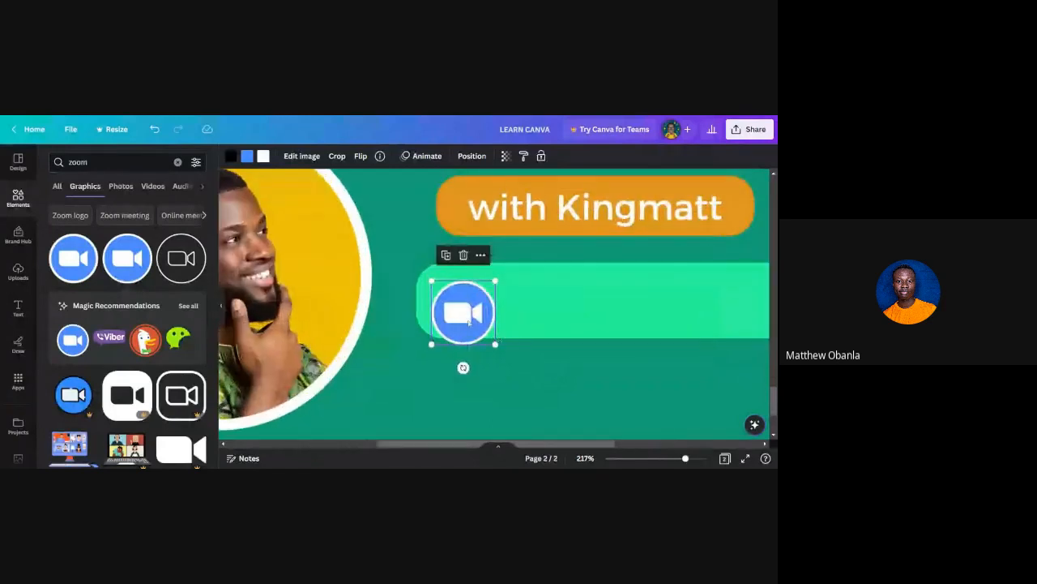
# Step: Make the mint green bar slightly taller and centre the Zoom badge vertically near its rounded left end
pyautogui.click(558, 305)
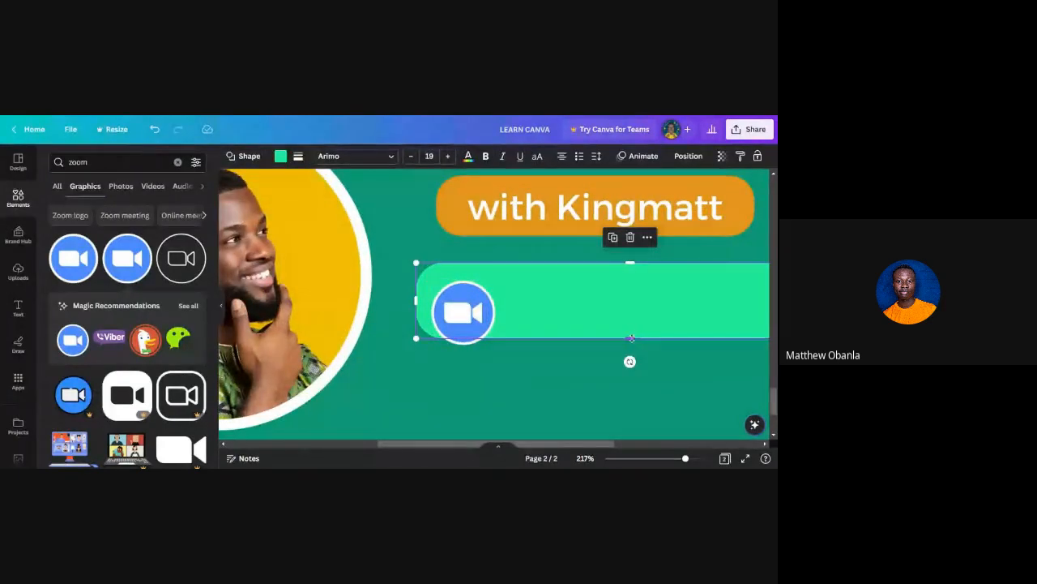
pyautogui.moveTo(631, 338); pyautogui.dragTo(632, 353)
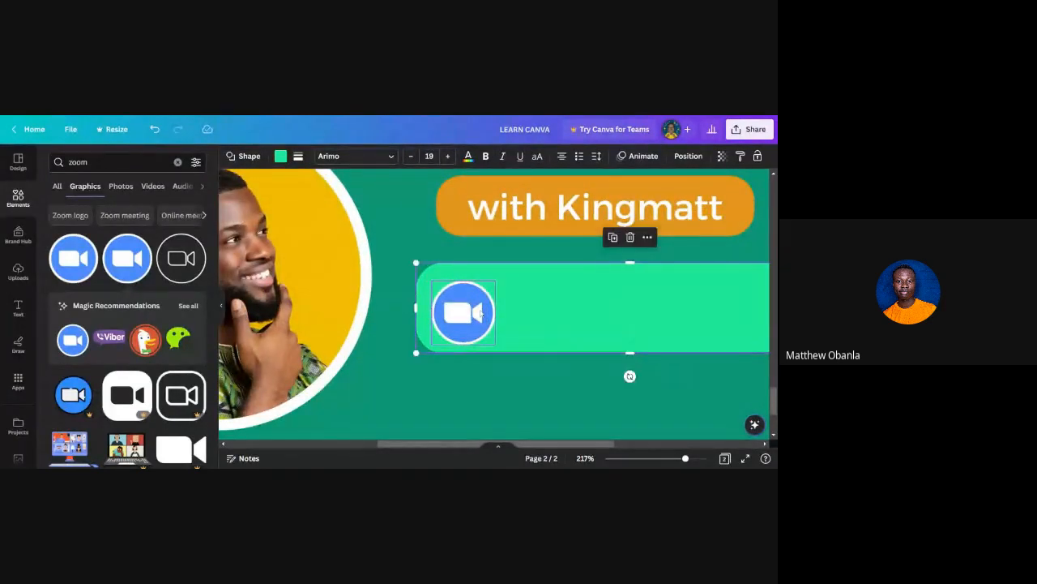
pyautogui.click(481, 313)
pyautogui.moveTo(480, 313); pyautogui.dragTo(490, 306)
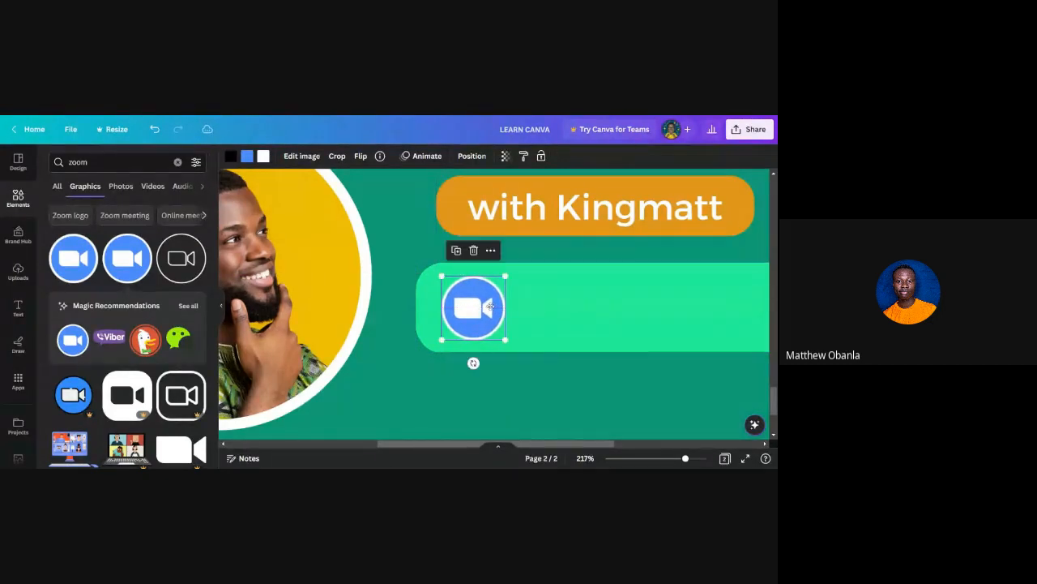
pyautogui.click(530, 401)
pyautogui.scroll(-5, 529, 400)
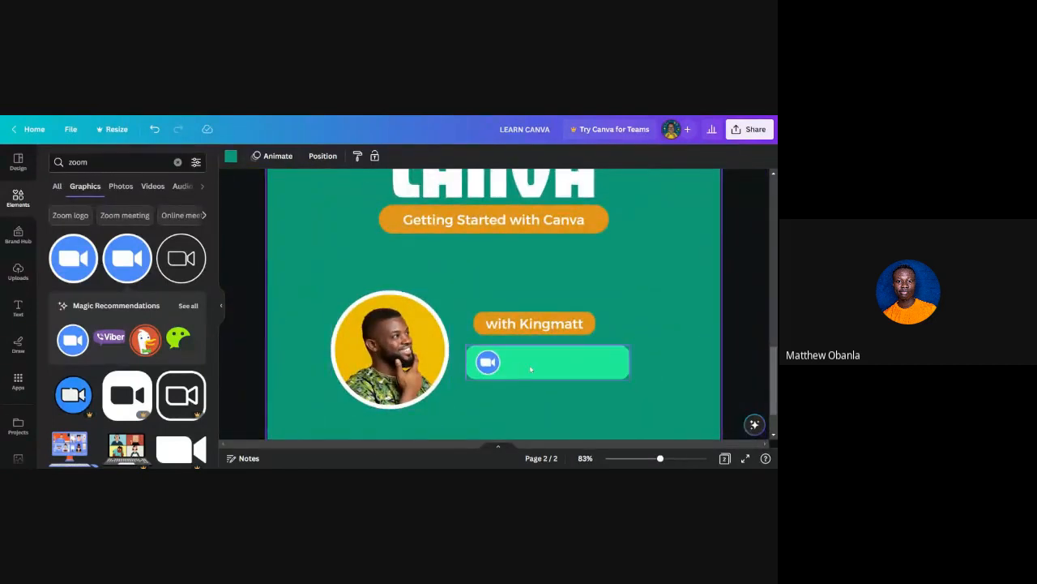
# Step: Recolour the meeting bar with the document's Zoom blue and darken that custom colour to a deep navy blue
pyautogui.scroll(4, 531, 369)
pyautogui.click(518, 365)
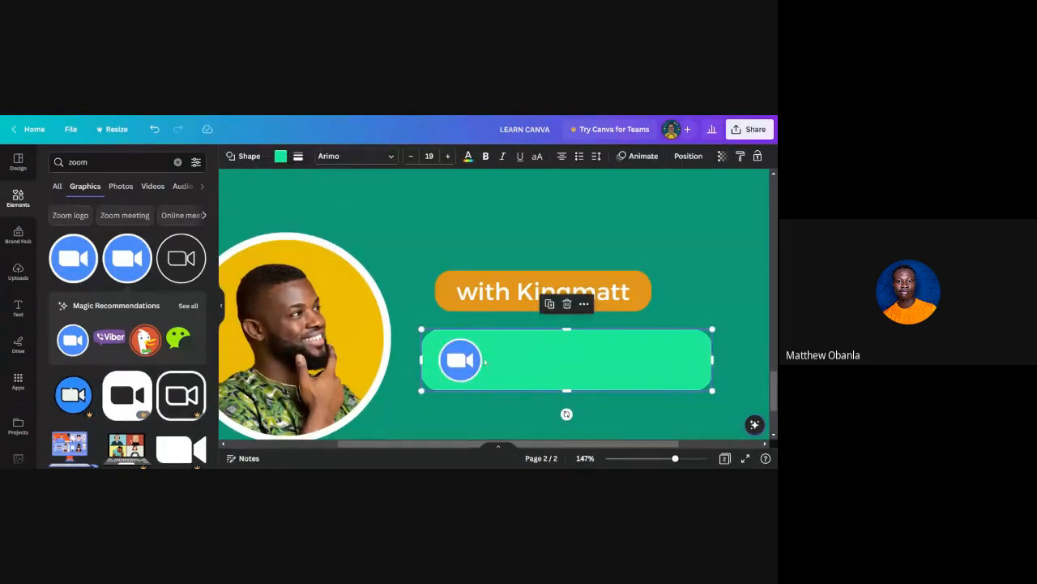
pyautogui.scroll(2, 482, 365)
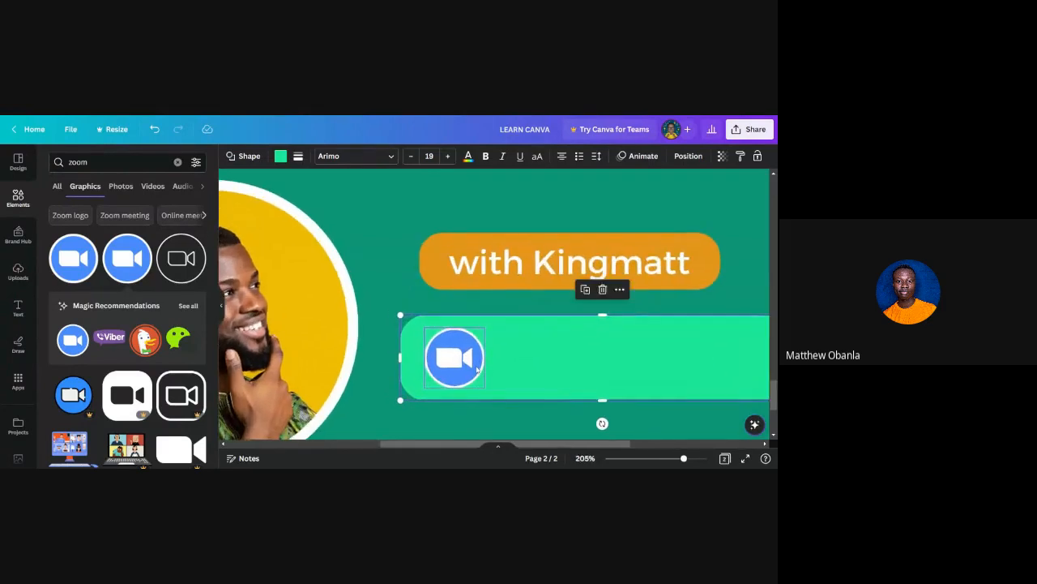
pyautogui.click(565, 368)
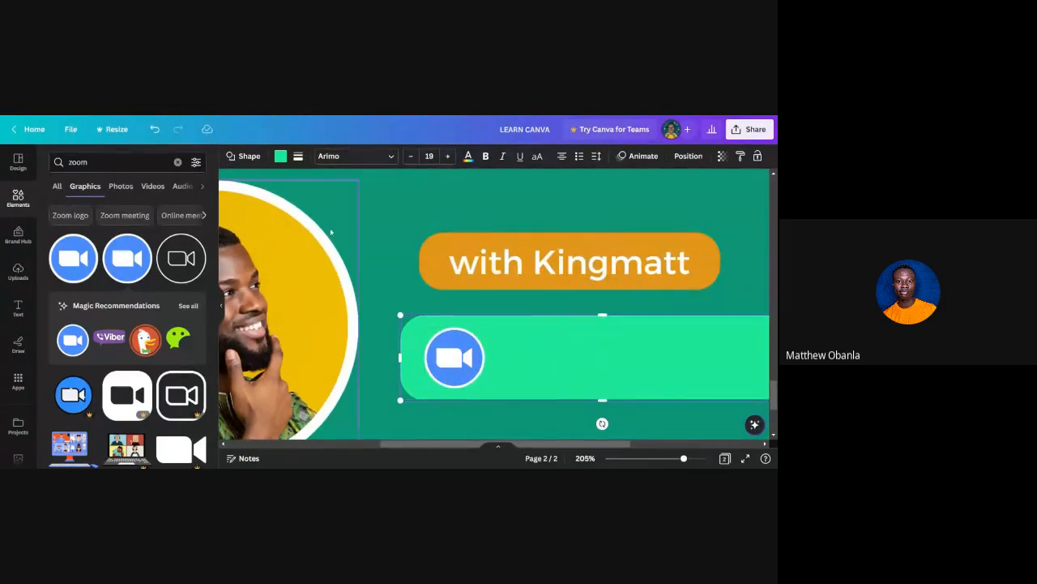
pyautogui.click(280, 157)
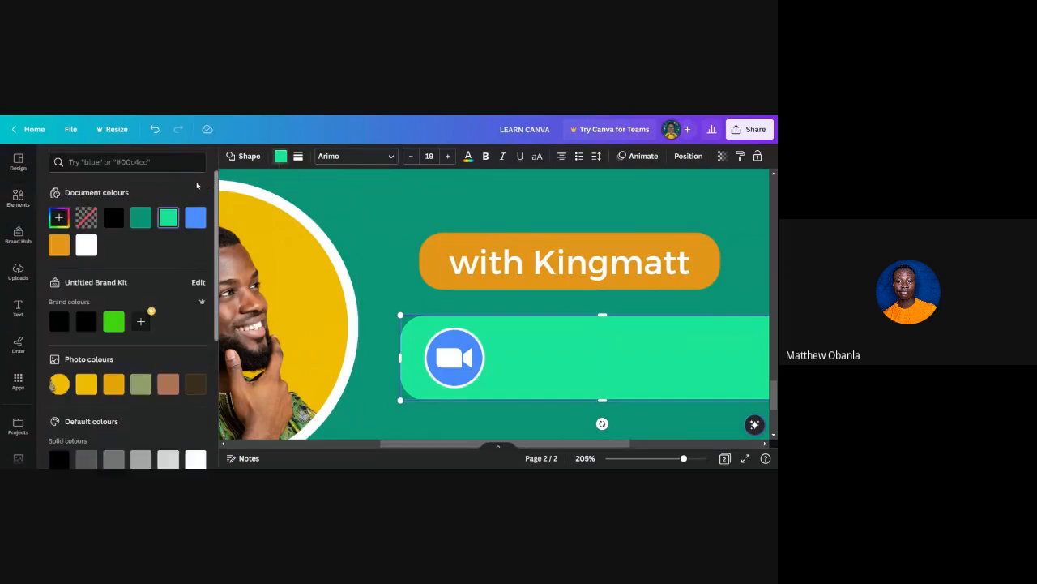
pyautogui.click(59, 217)
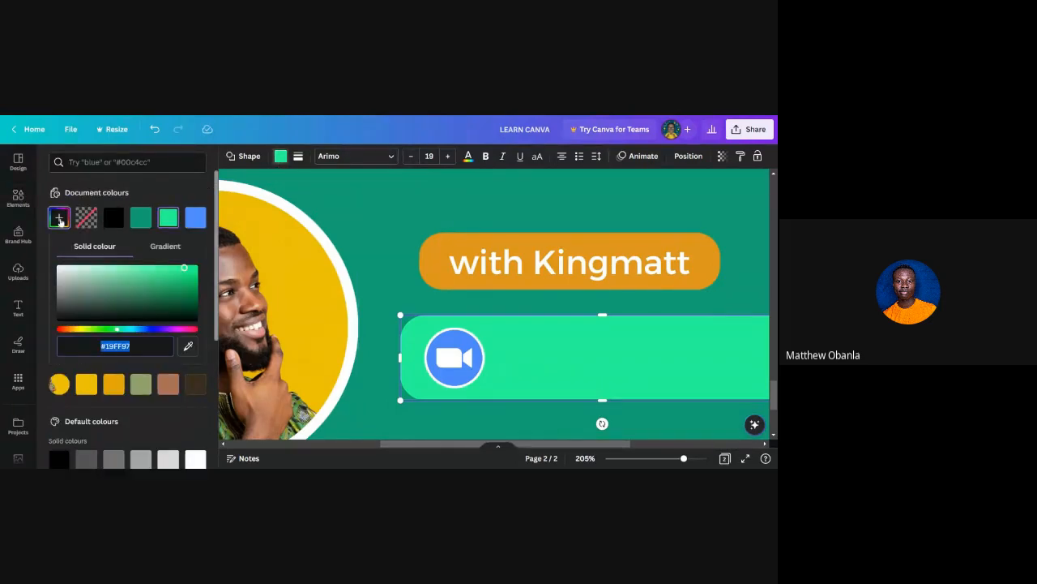
pyautogui.click(195, 217)
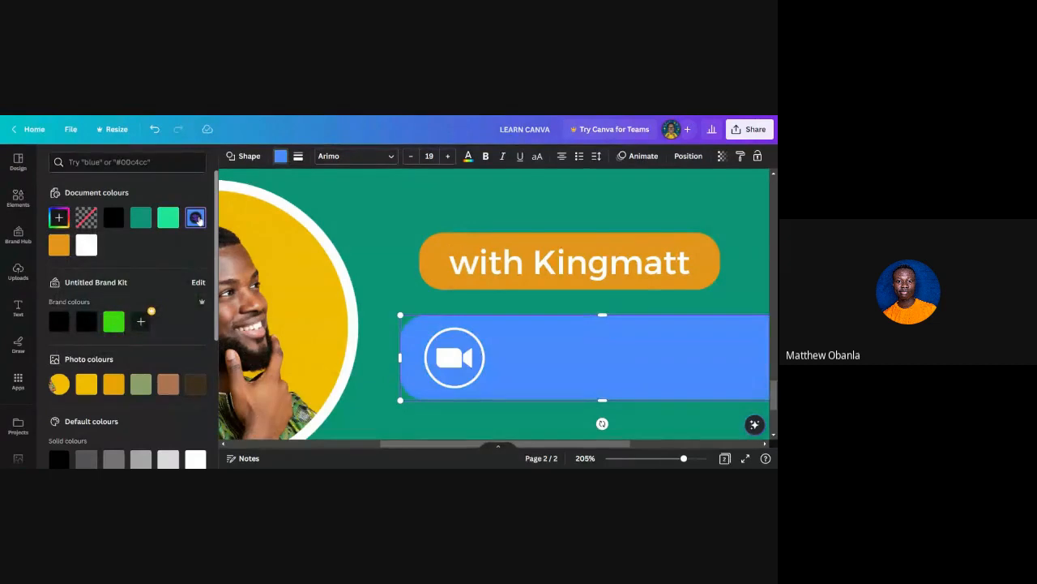
pyautogui.click(58, 218)
pyautogui.click(181, 278)
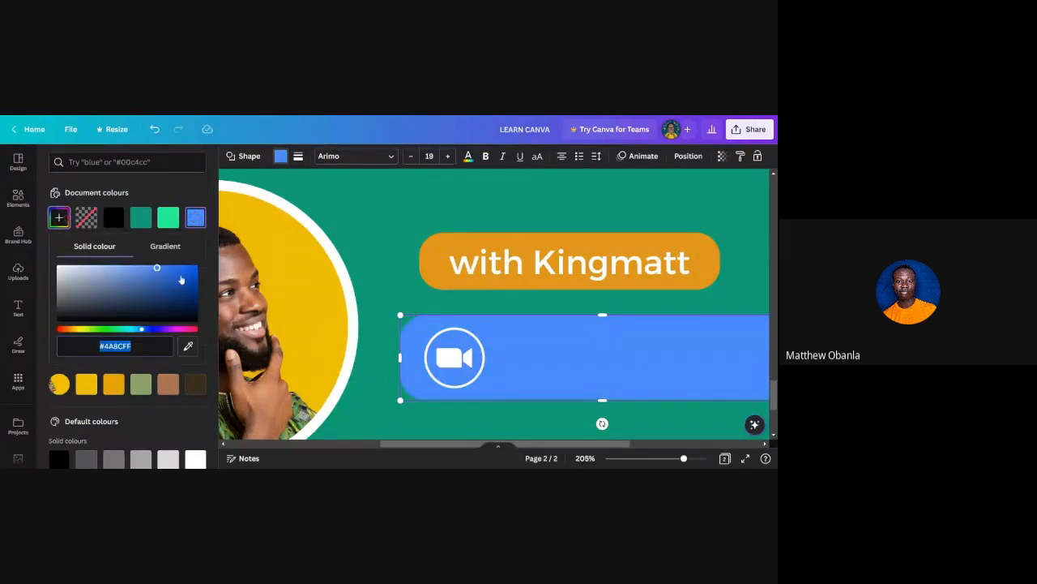
pyautogui.moveTo(184, 281); pyautogui.dragTo(188, 290)
pyautogui.click(394, 294)
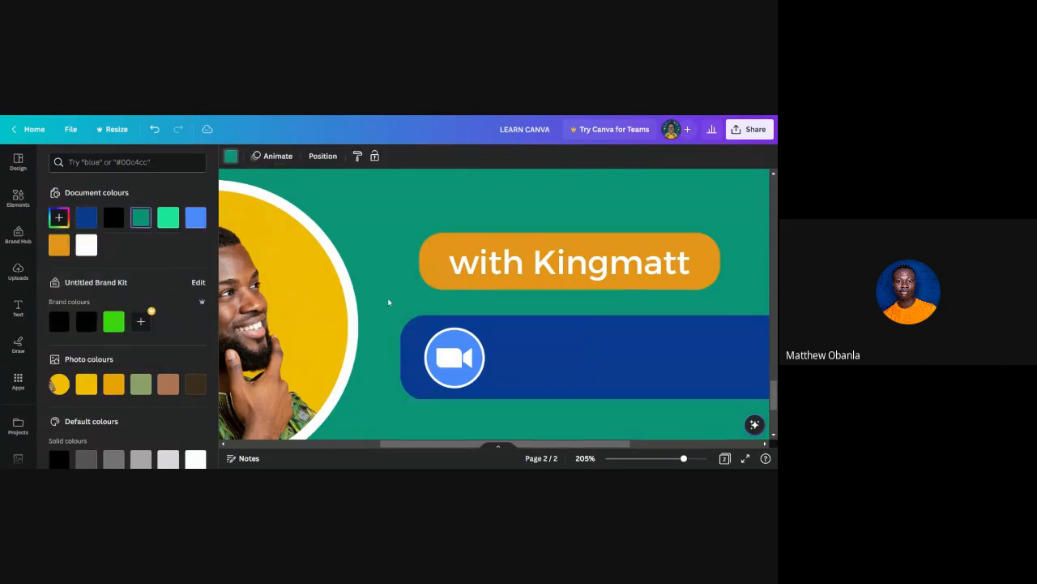
# Step: Examine the navy meeting bar and compare it with the text and layout of the meeting bar on page 1
pyautogui.scroll(-5, 464, 325)
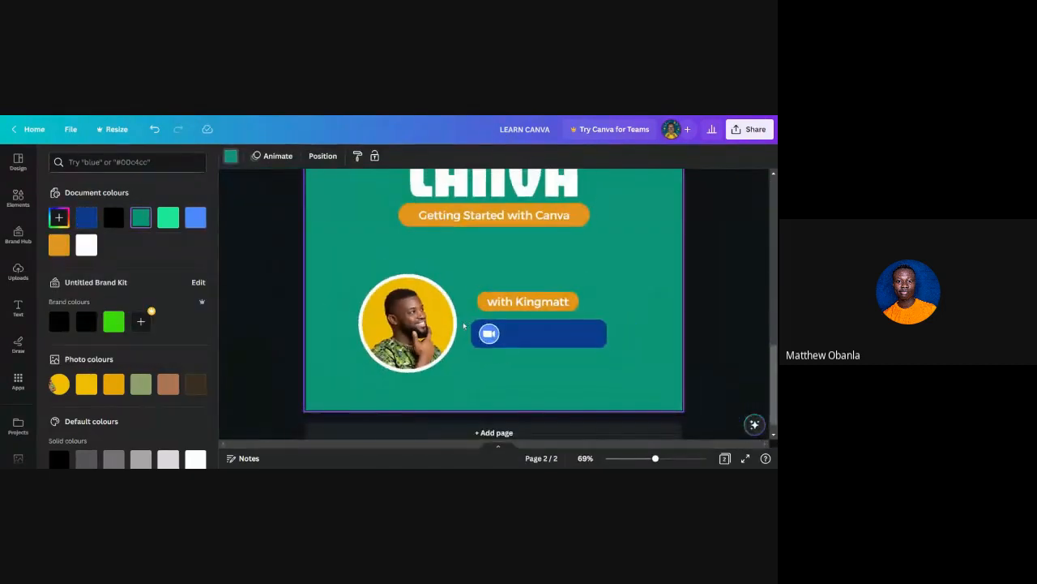
pyautogui.scroll(2, 543, 338)
pyautogui.scroll(1, 543, 338)
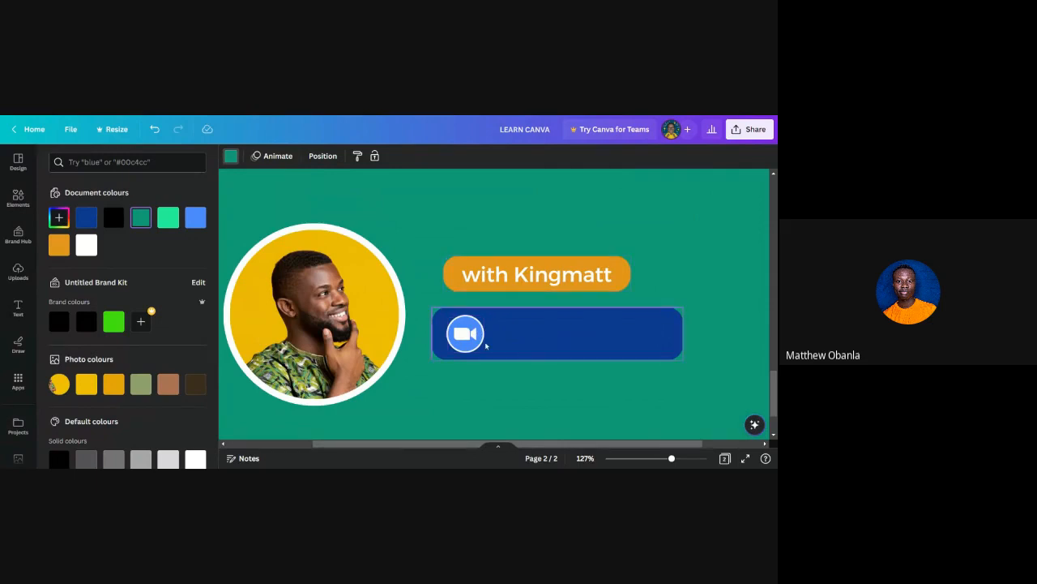
pyautogui.scroll(-3, 449, 257)
pyautogui.scroll(2, 451, 257)
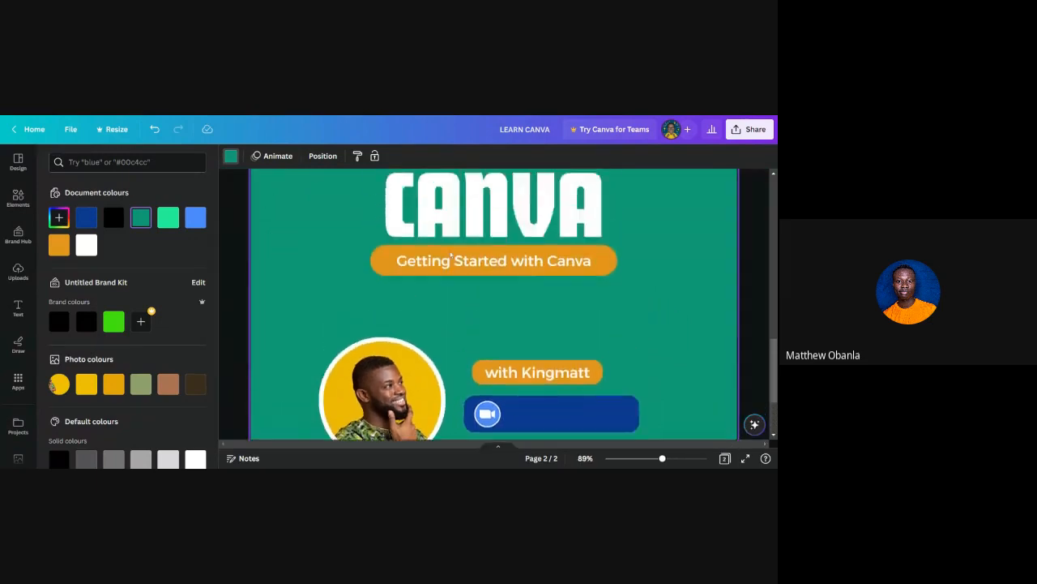
pyautogui.scroll(5, 451, 257)
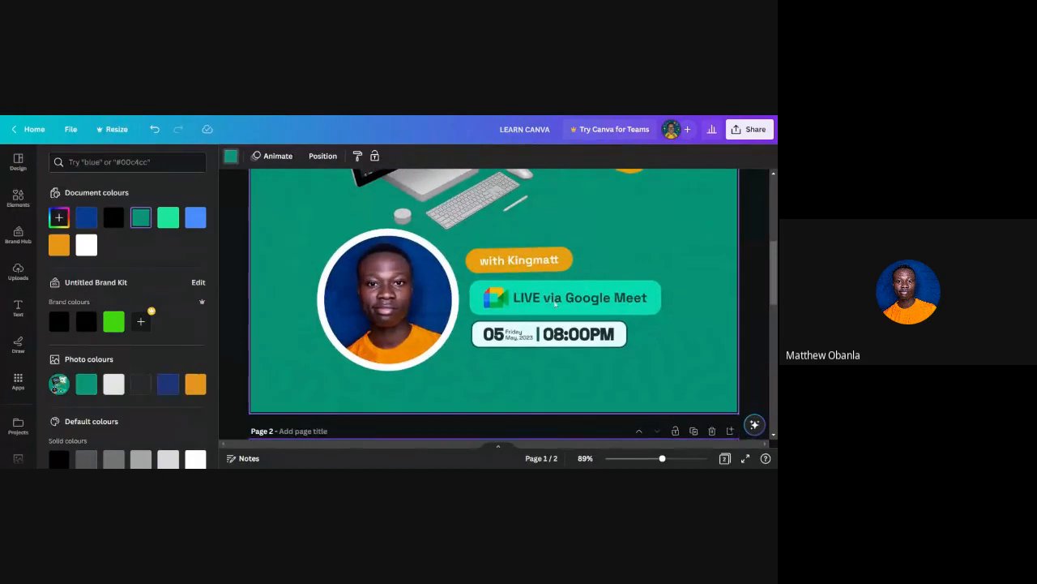
pyautogui.scroll(-5, 556, 302)
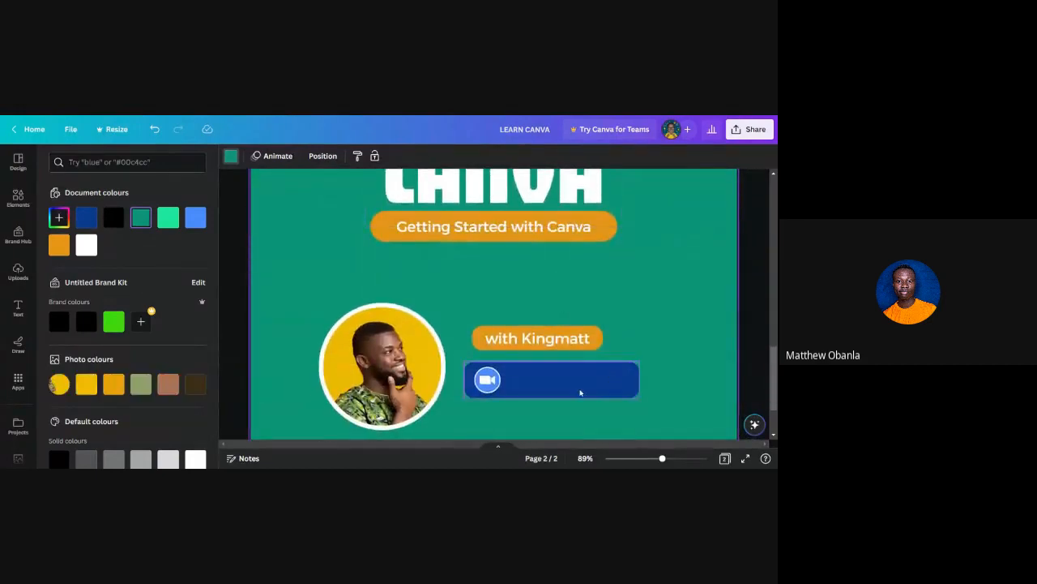
pyautogui.scroll(3, 581, 392)
pyautogui.scroll(-2, 581, 393)
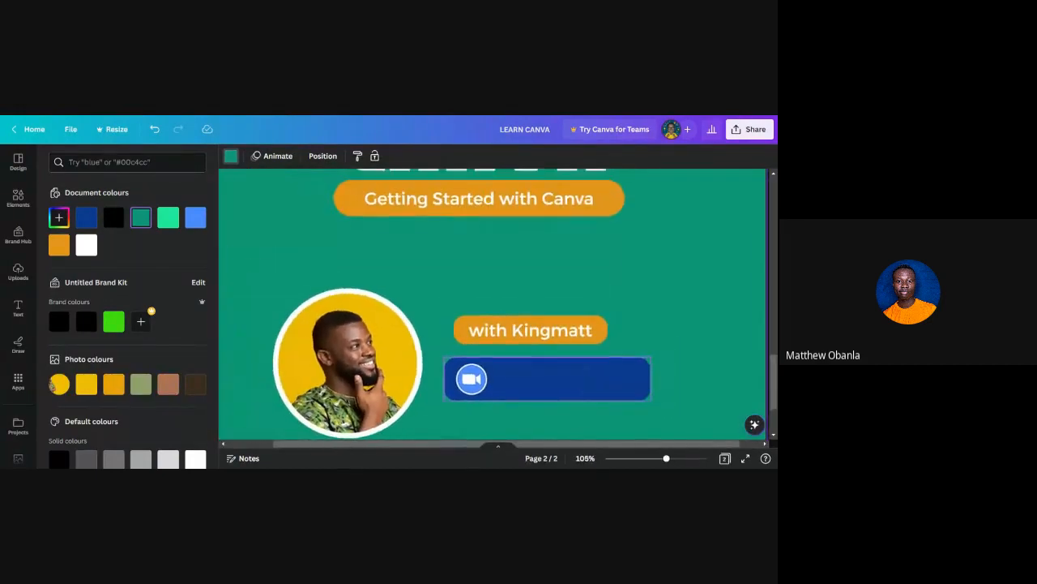
pyautogui.scroll(-1, 567, 388)
# Step: Duplicate the "Getting Started with Canva" subheading text as a base for the meeting bar's wording
pyautogui.click(504, 216)
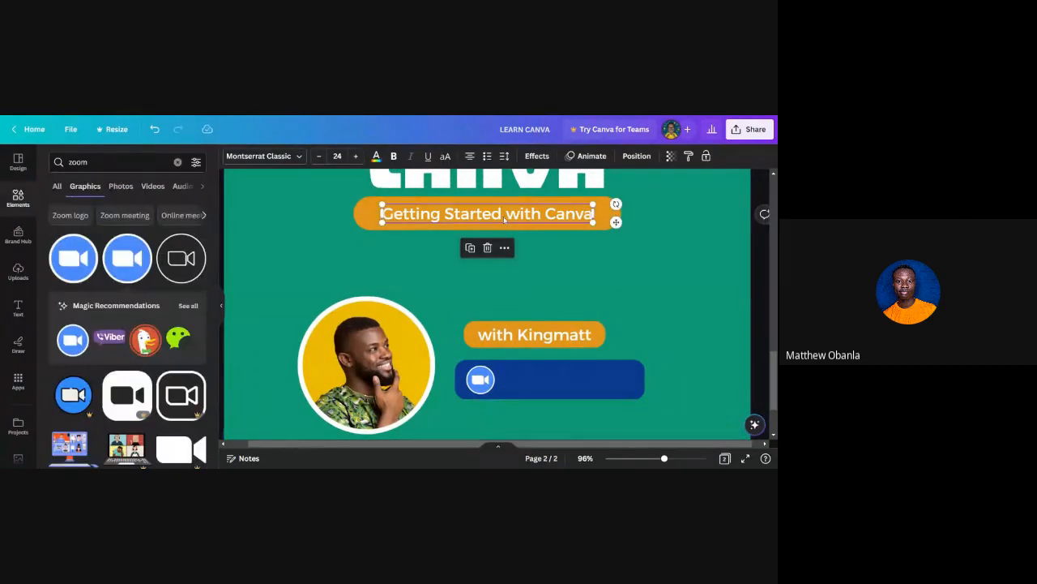
pyautogui.click(470, 247)
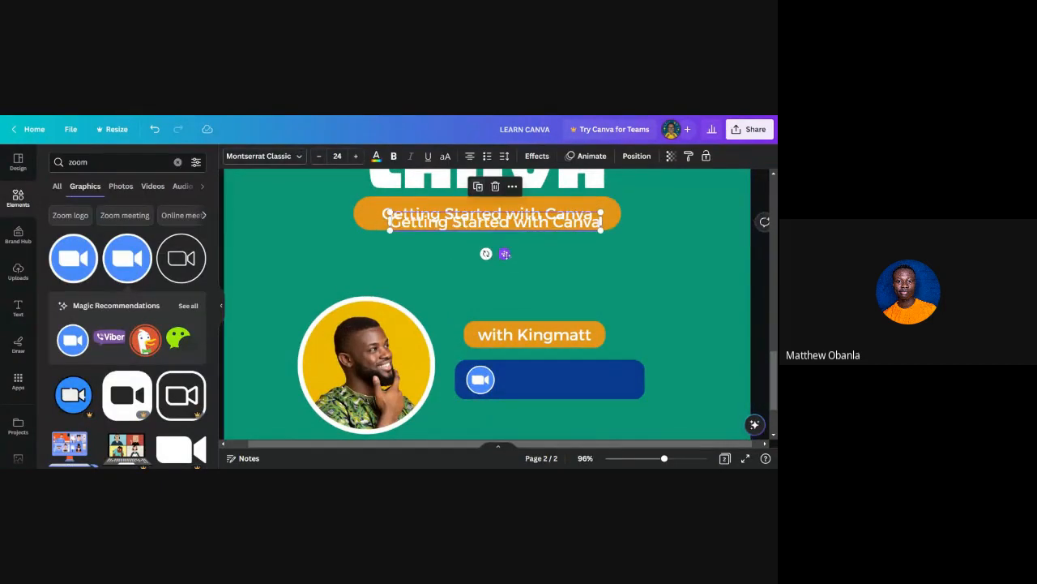
# Step: Move the duplicated "Getting Started with Canva" text onto the blue bar and replace its wording with "LIVE on ZOOM"
pyautogui.moveTo(505, 254); pyautogui.dragTo(590, 410)
pyautogui.scroll(2, 589, 412)
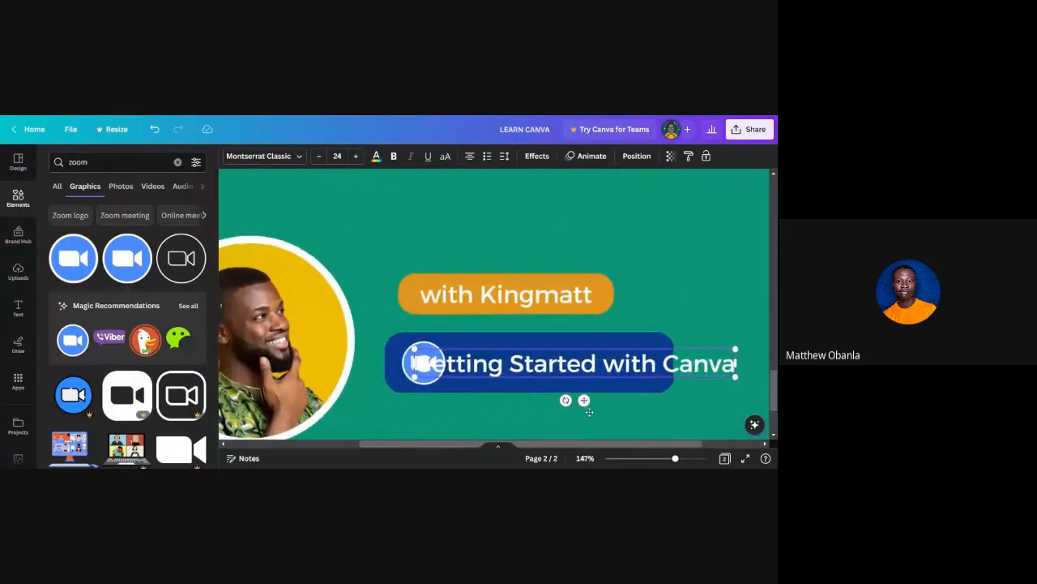
pyautogui.scroll(1, 589, 412)
pyautogui.doubleClick(548, 370)
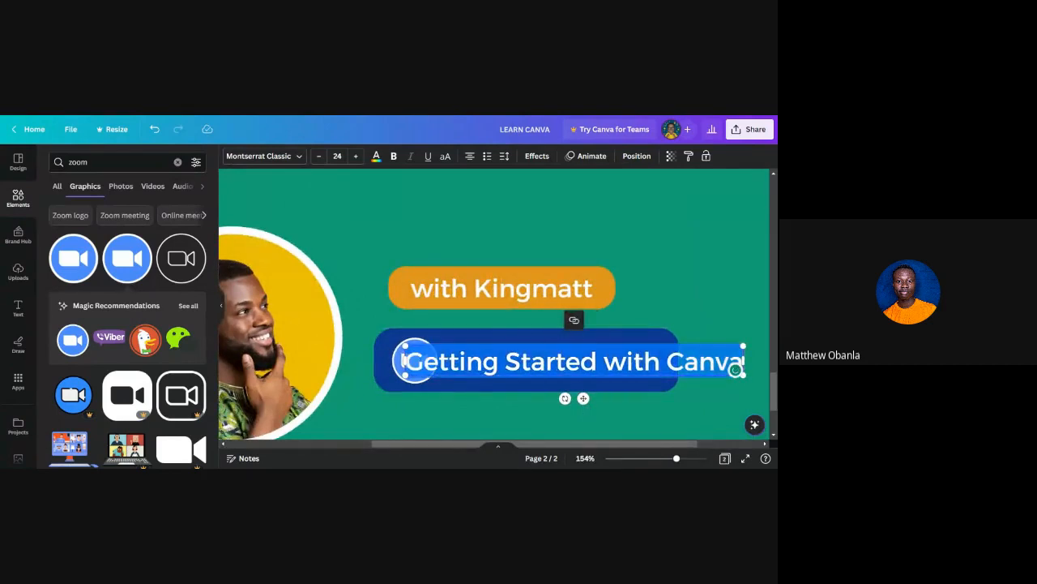
pyautogui.write('LIVE')
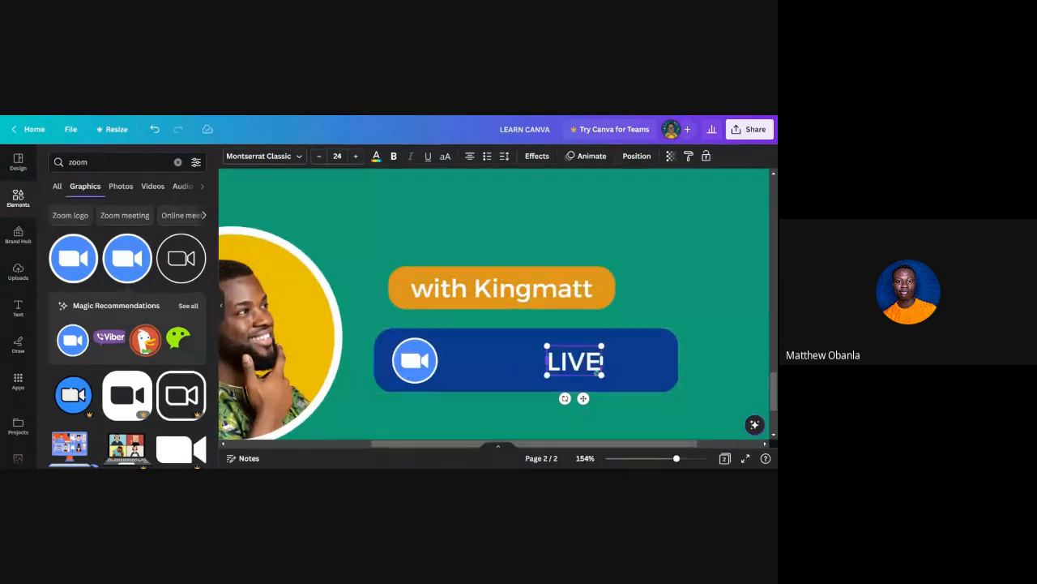
pyautogui.write(' on Zo')
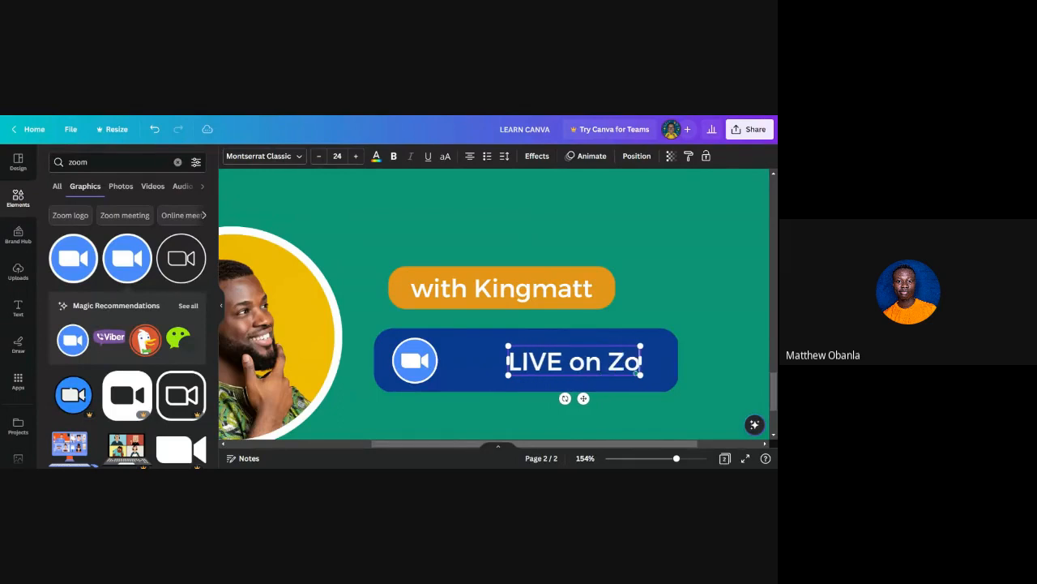
pyautogui.press('BackSpace')
pyautogui.write('OOM')
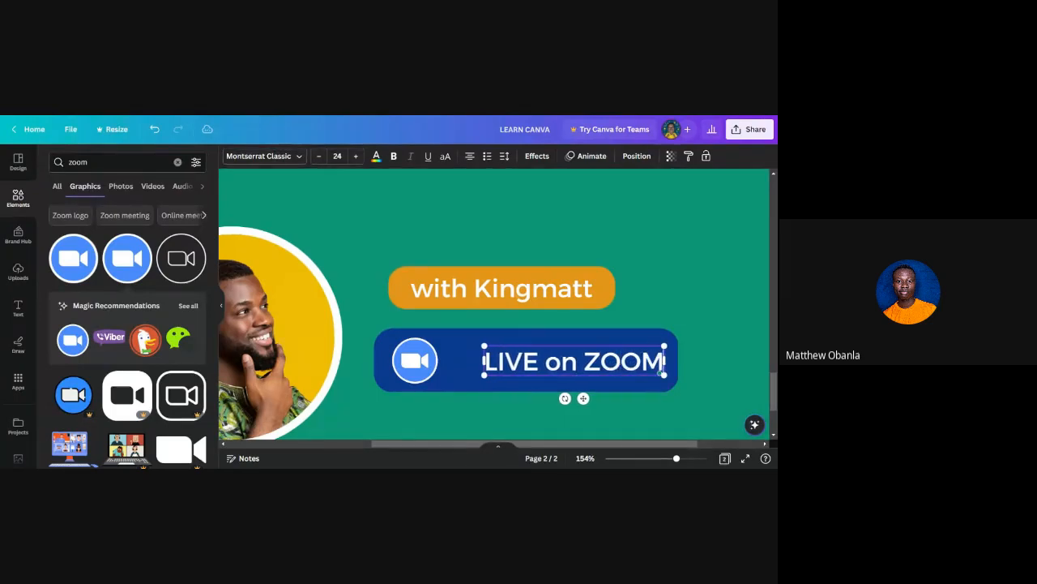
pyautogui.moveTo(583, 398); pyautogui.dragTo(560, 398)
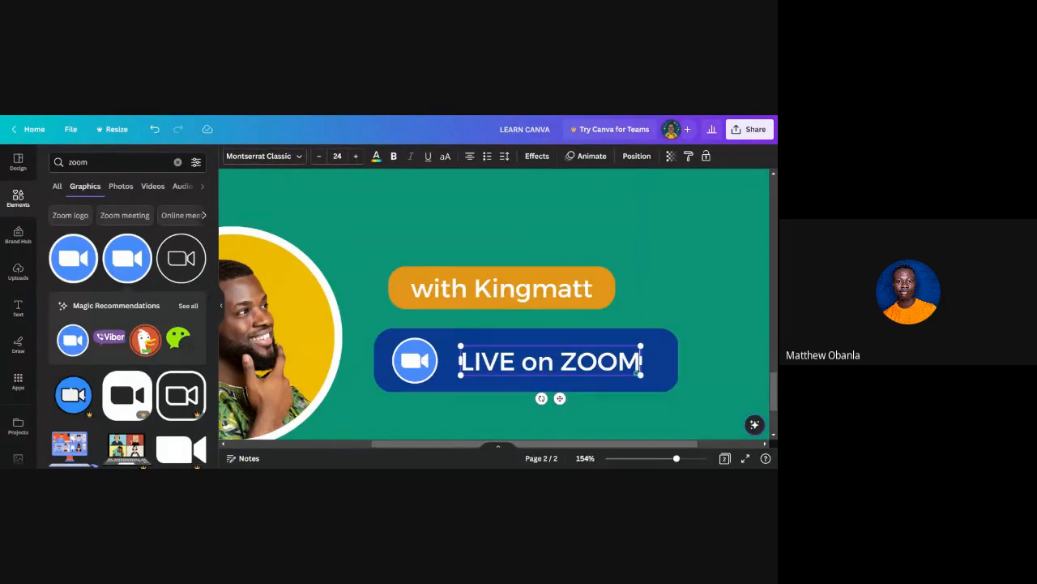
# Step: Change the blue bar's text to "LIVE via ZOOM" and shift it slightly closer to the Zoom icon
pyautogui.press('BackSpace')
pyautogui.press('BackSpace')
pyautogui.write('via')
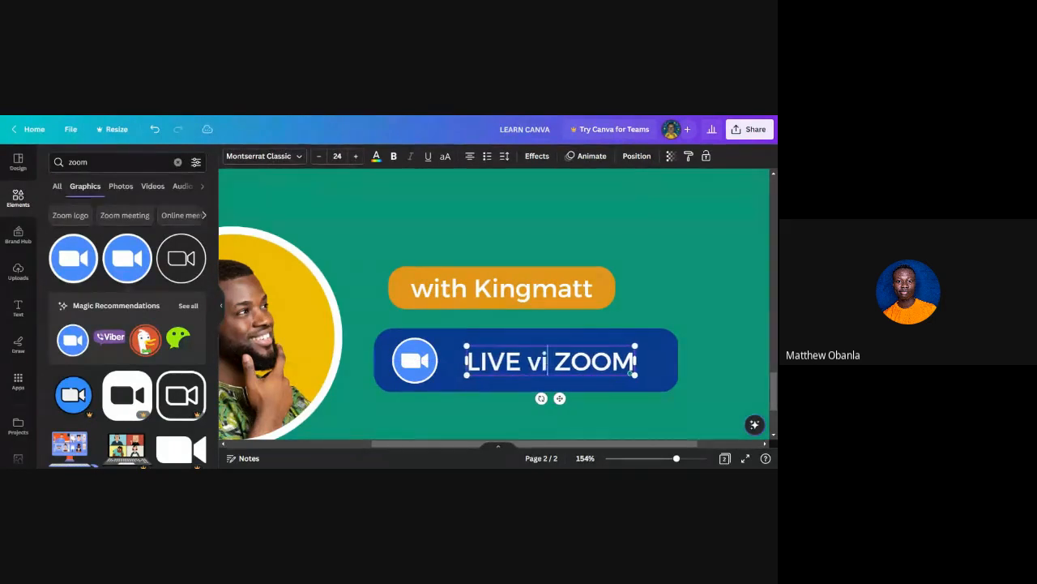
pyautogui.moveTo(561, 397); pyautogui.dragTo(552, 398)
pyautogui.click(590, 414)
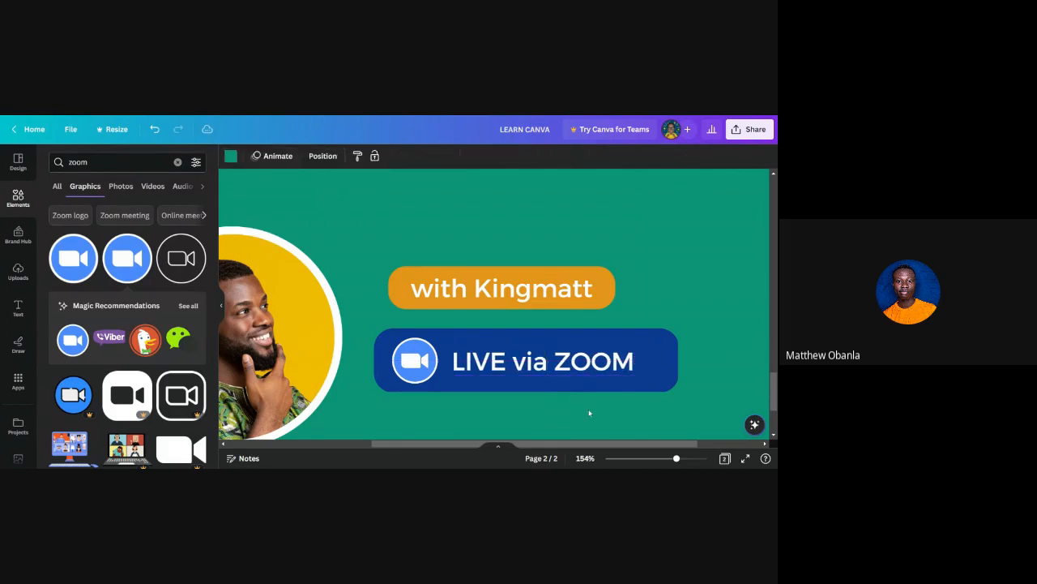
# Step: Reposition the Zoom icon inside the blue bar so it lines up vertically with the "LIVE via ZOOM" text
pyautogui.click(670, 359)
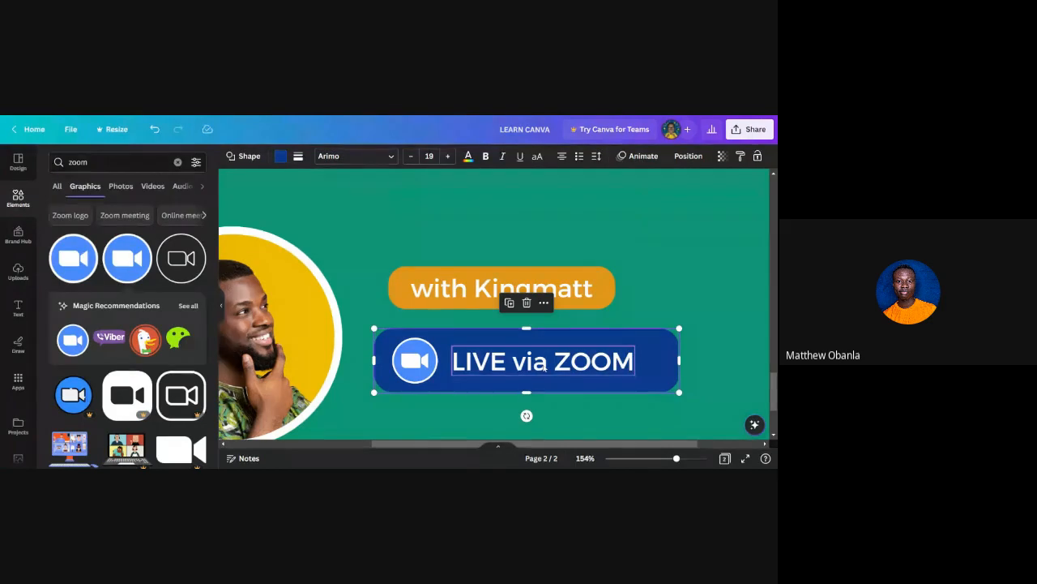
pyautogui.scroll(2, 544, 368)
pyautogui.scroll(-2, 545, 368)
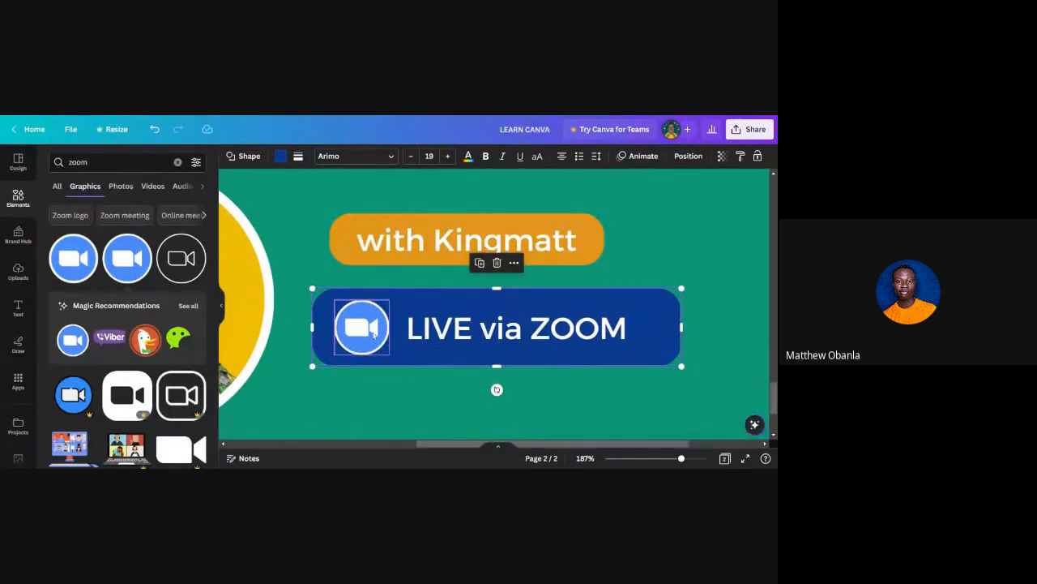
pyautogui.click(365, 334)
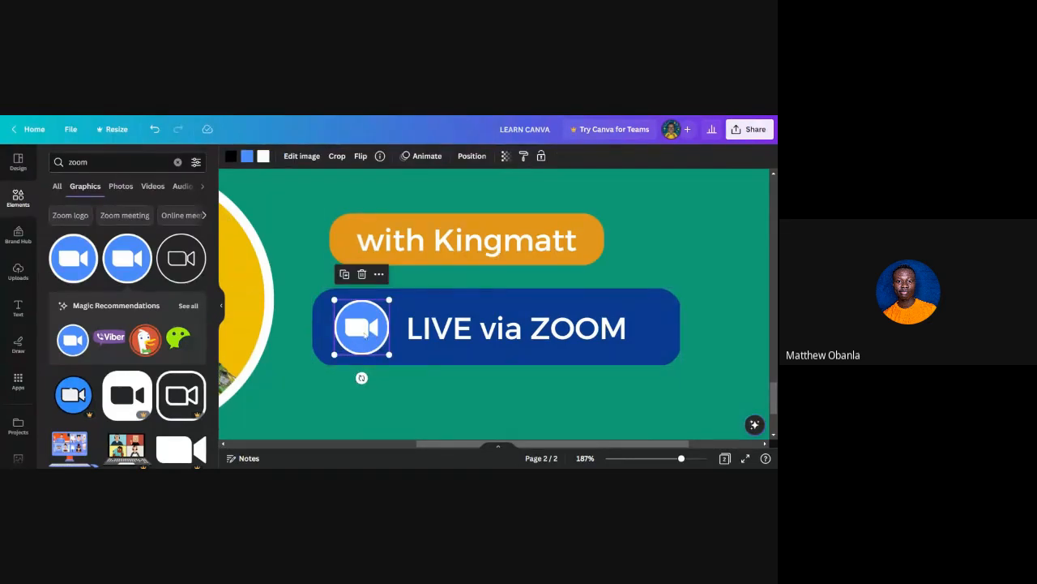
pyautogui.moveTo(365, 328); pyautogui.dragTo(360, 322)
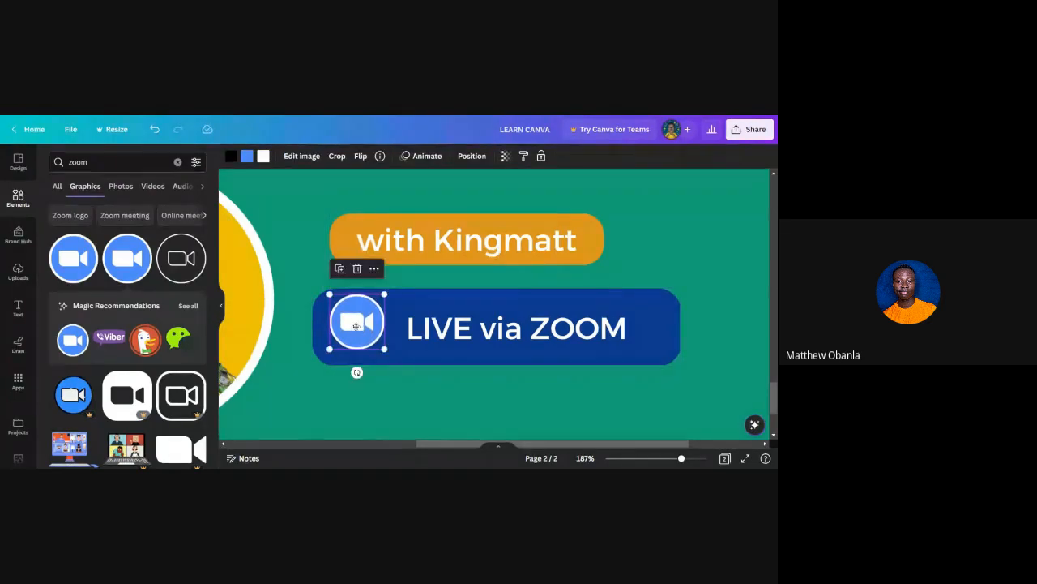
pyautogui.click(426, 405)
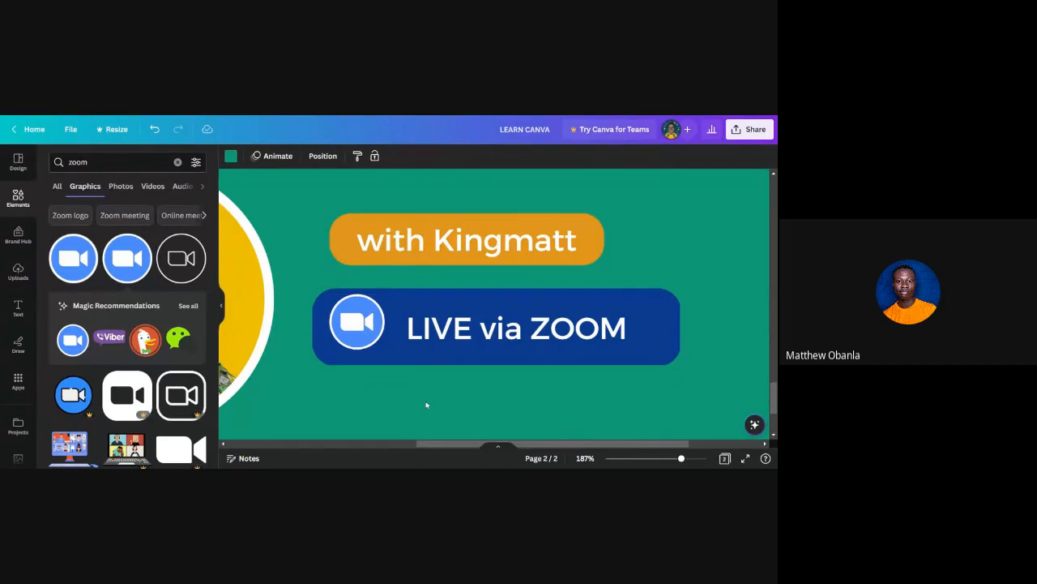
pyautogui.scroll(4, 359, 322)
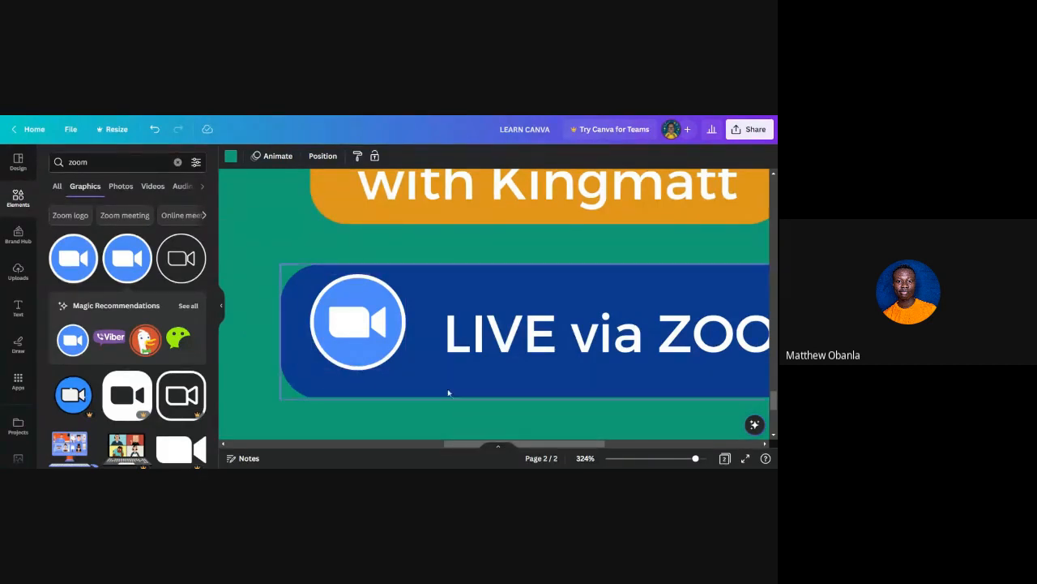
pyautogui.click(359, 310)
pyautogui.moveTo(359, 311); pyautogui.dragTo(367, 332)
pyautogui.hscroll(3, 366, 333)
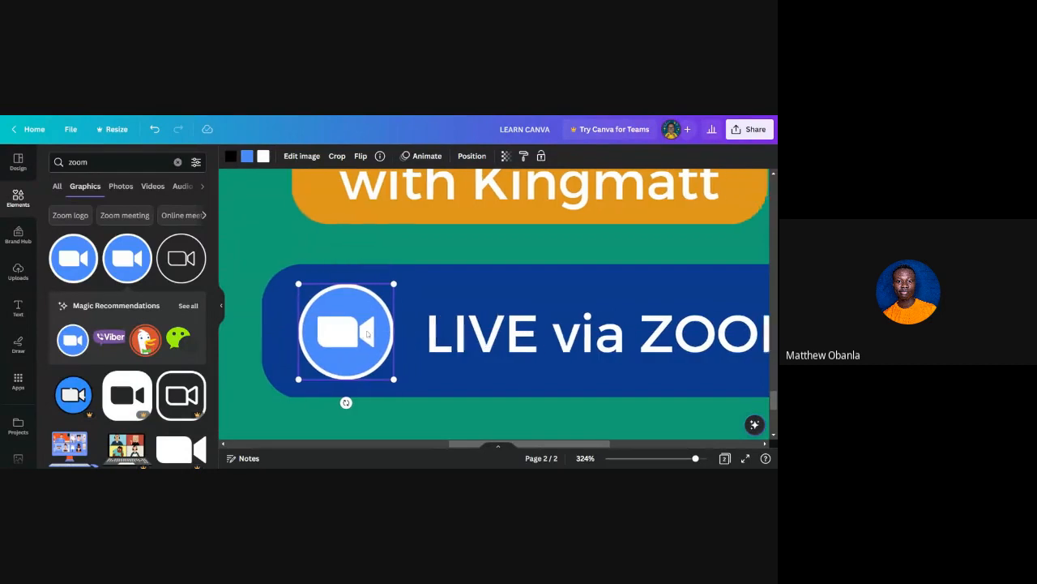
pyautogui.scroll(-3, 408, 339)
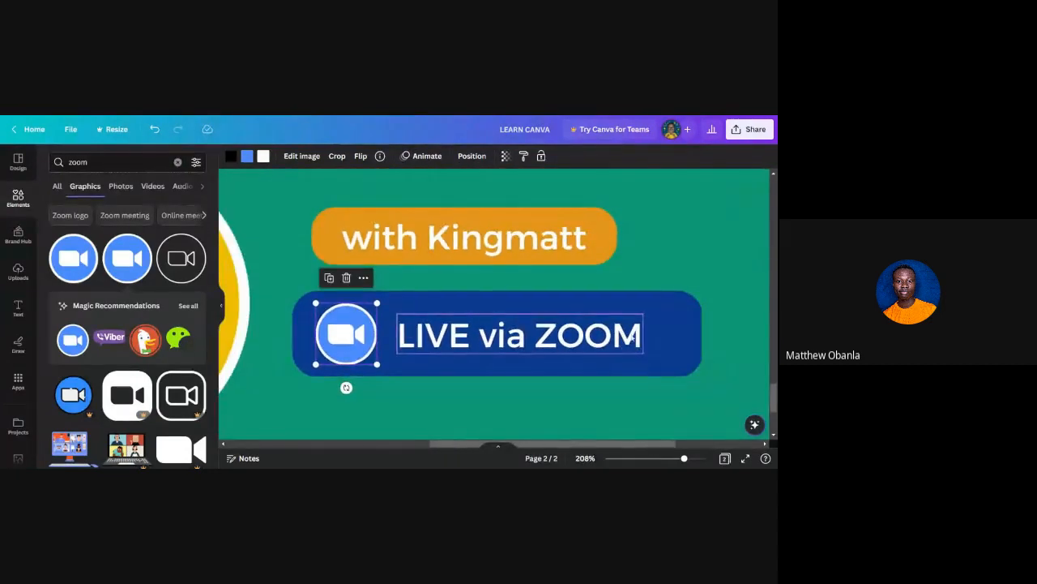
# Step: Shorten the blue bar from its right end to even out the space after the "LIVE via ZOOM" text
pyautogui.click(670, 335)
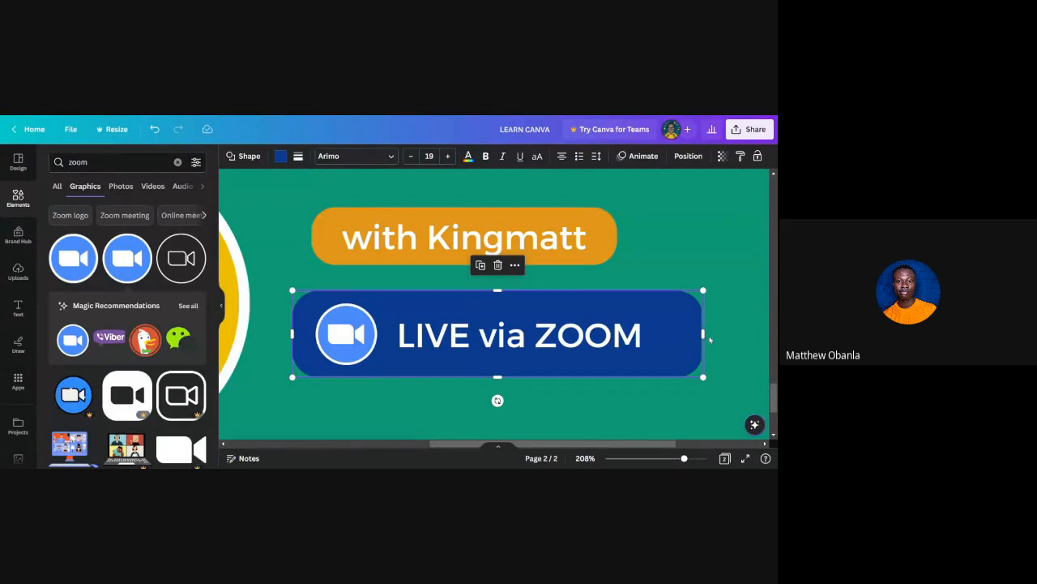
pyautogui.moveTo(705, 335); pyautogui.dragTo(678, 337)
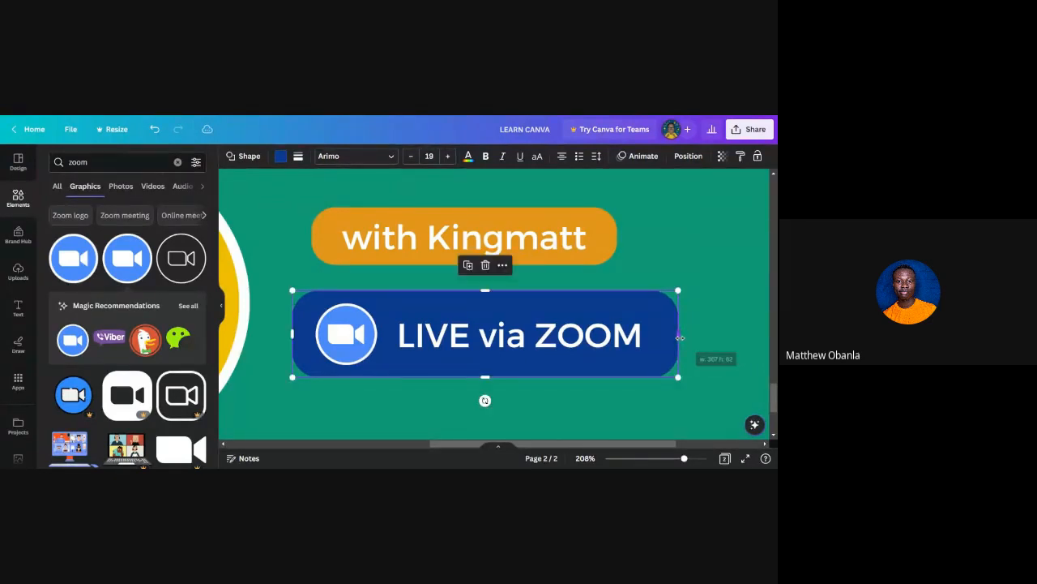
pyautogui.click(711, 340)
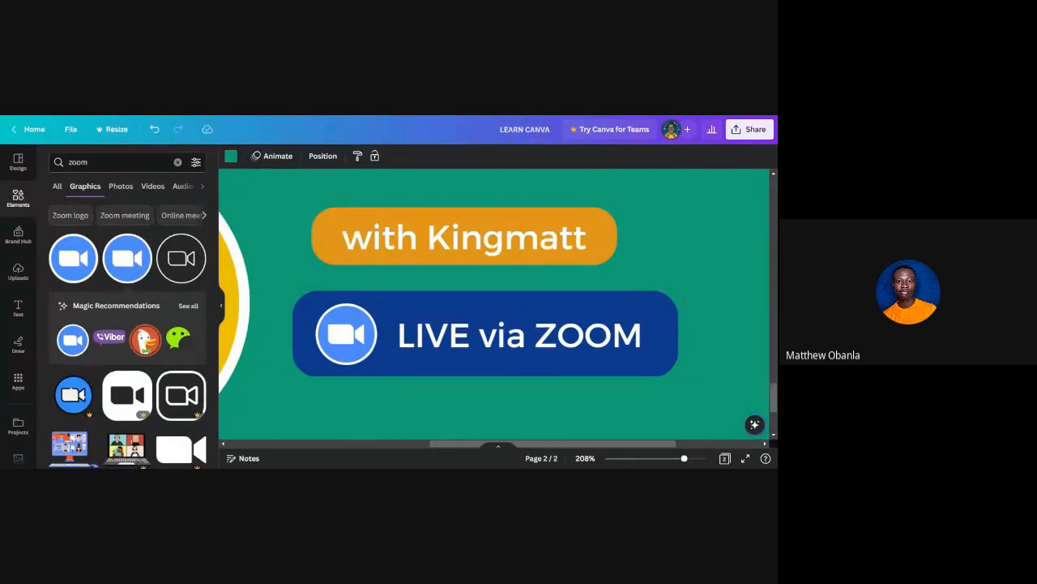
# Step: Group the "LIVE via ZOOM" text, the Zoom icon and the blue bar into one object
pyautogui.scroll(-5, 538, 323)
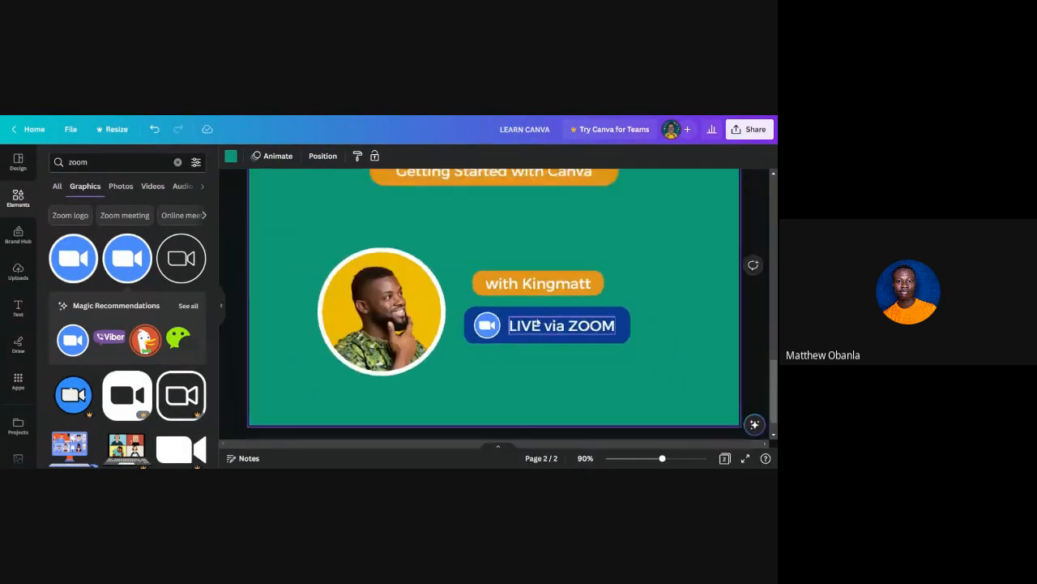
pyautogui.scroll(5, 538, 322)
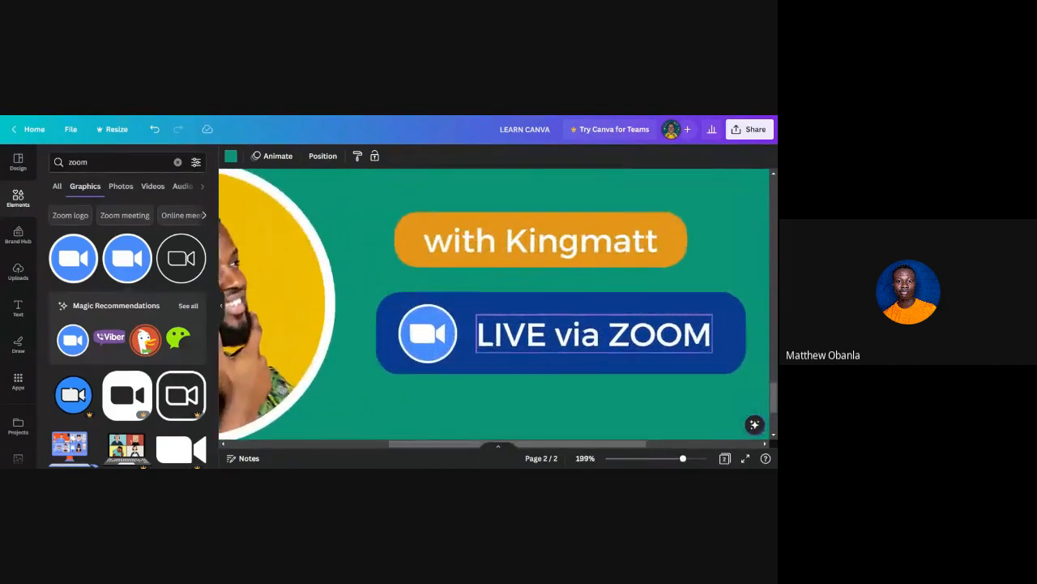
pyautogui.scroll(2, 538, 323)
pyautogui.click(531, 335)
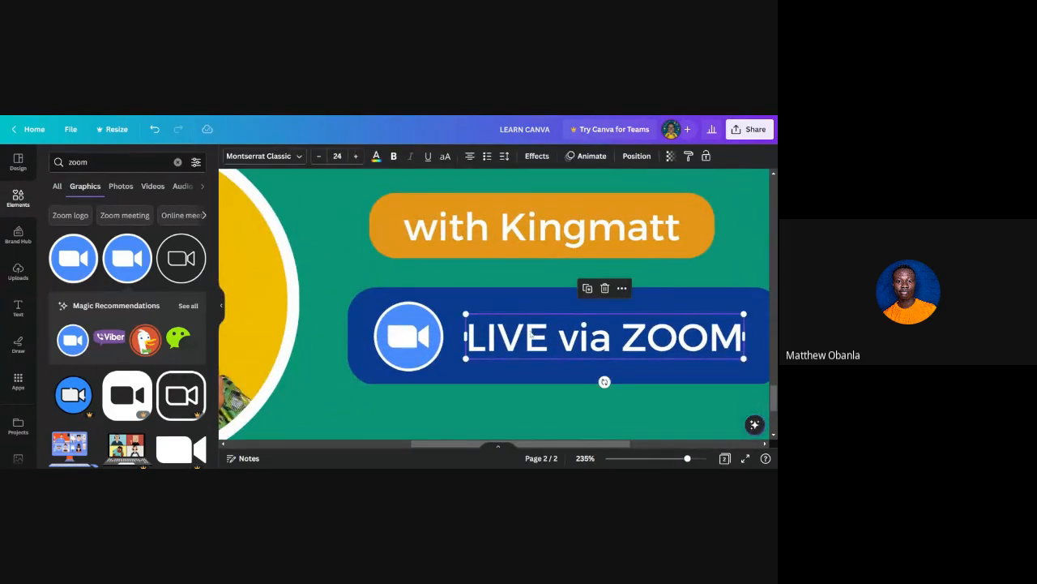
pyautogui.keyDown('shift'); pyautogui.click(418, 322); pyautogui.keyUp('shift')
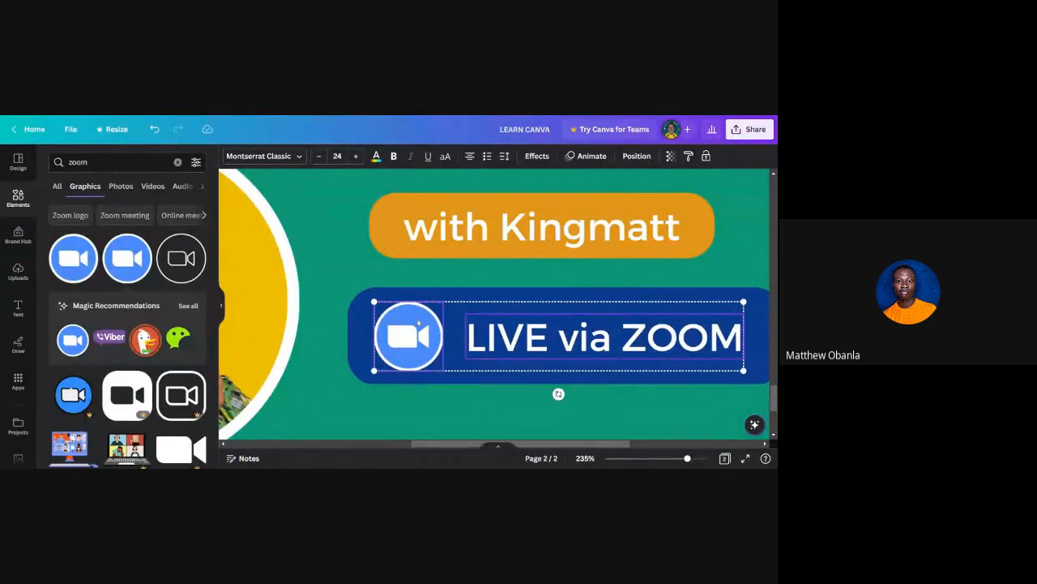
pyautogui.keyDown('shift'); pyautogui.click(436, 296); pyautogui.keyUp('shift')
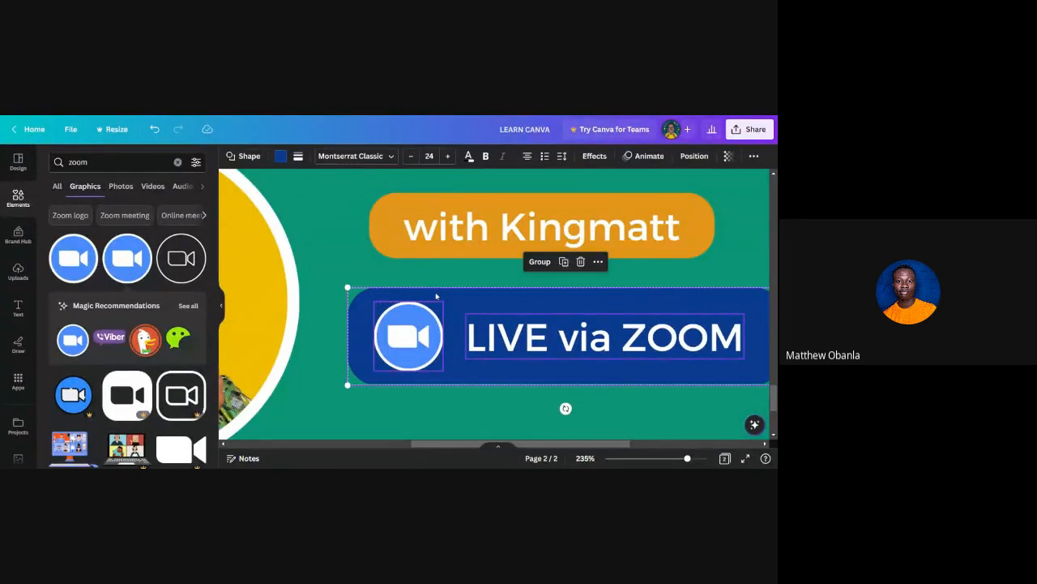
pyautogui.click(539, 261)
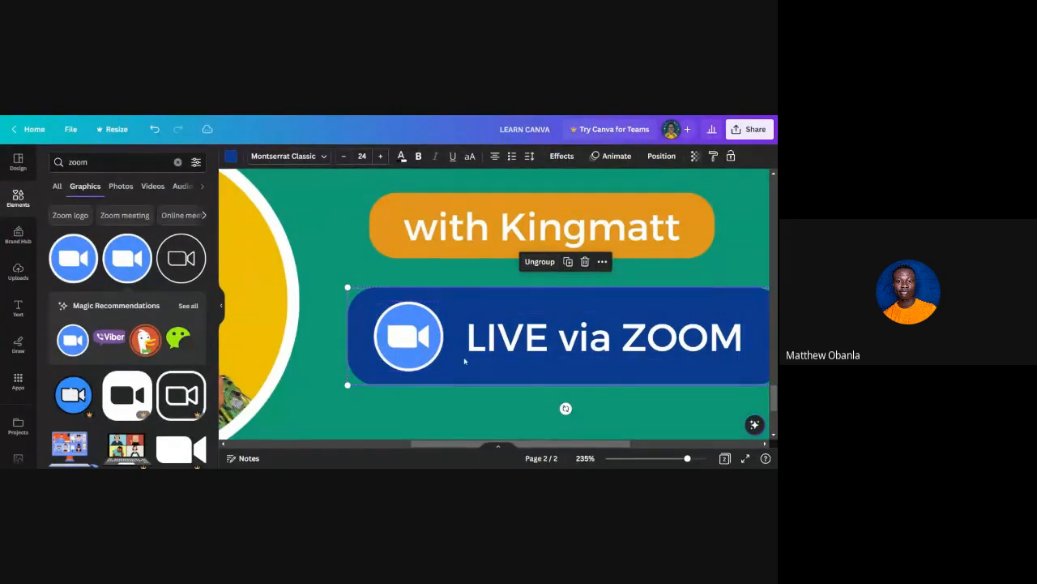
# Step: Examine the speaker, meeting and date badges of the finished flyer on page 1 as a reference for page 2
pyautogui.scroll(-5, 464, 362)
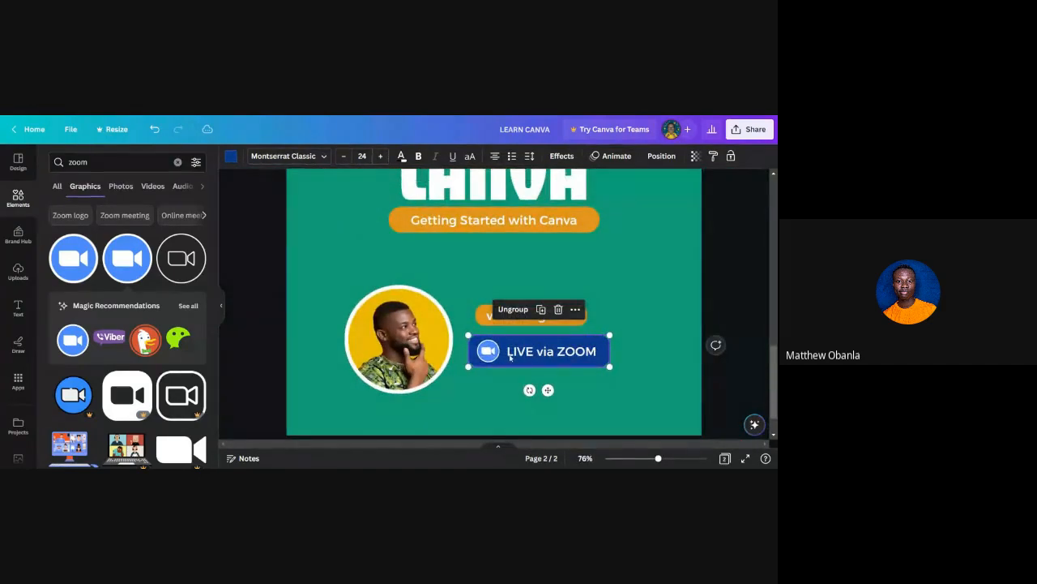
pyautogui.scroll(-4, 510, 357)
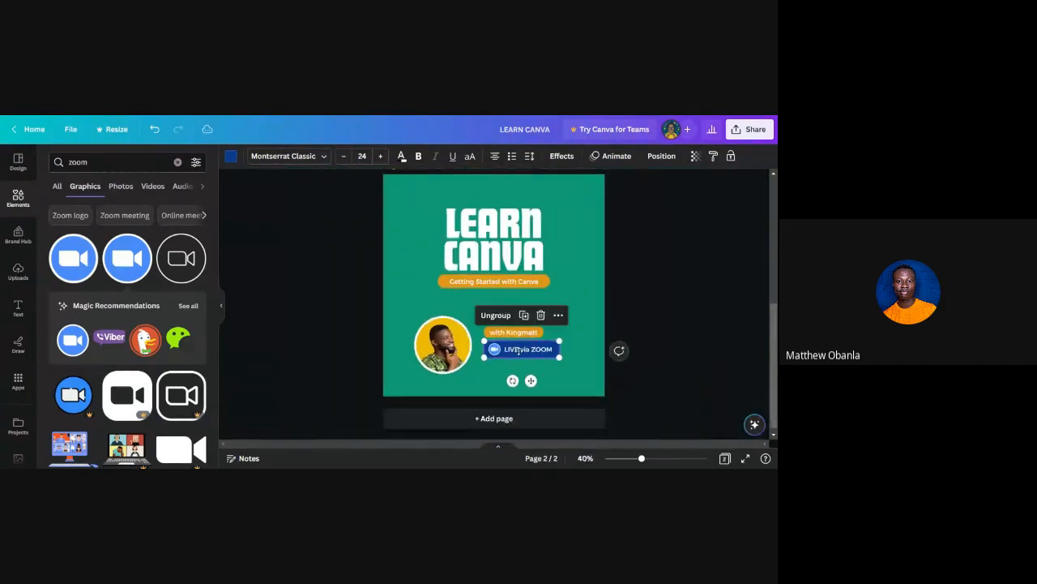
pyautogui.scroll(4, 518, 350)
pyautogui.scroll(-2, 512, 334)
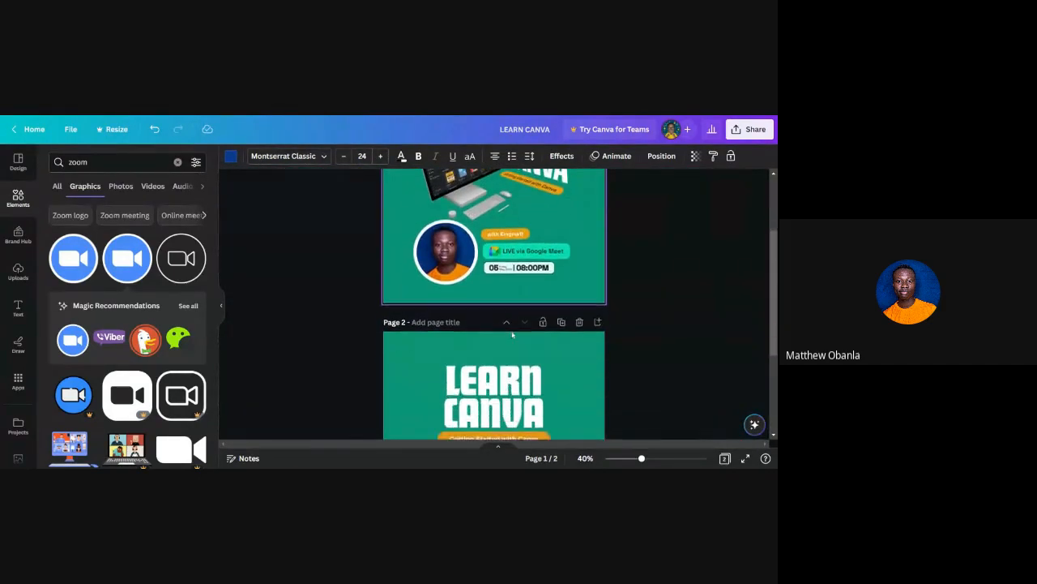
pyautogui.scroll(5, 548, 258)
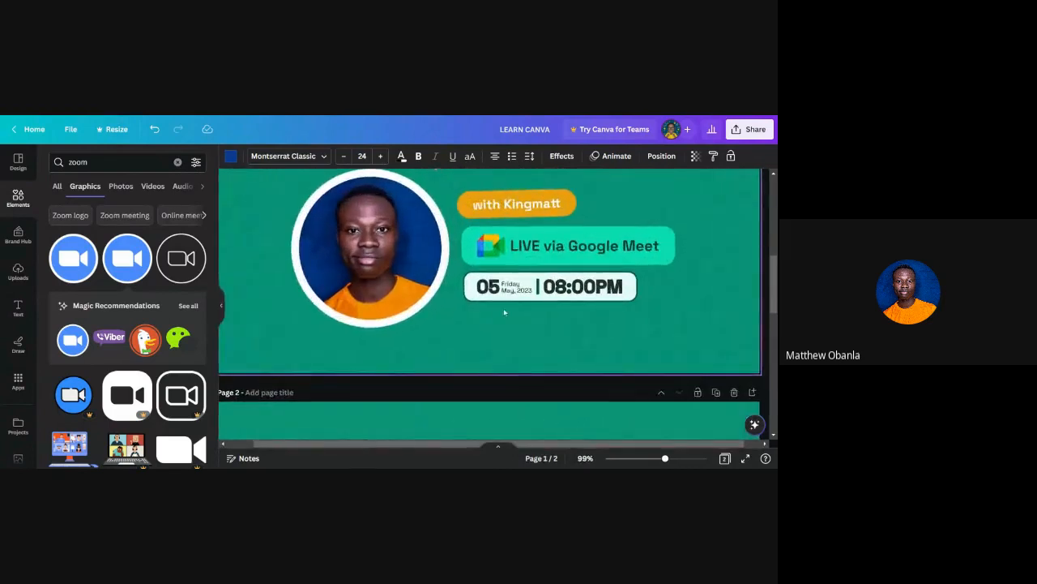
pyautogui.scroll(-3, 504, 312)
pyautogui.scroll(-5, 527, 333)
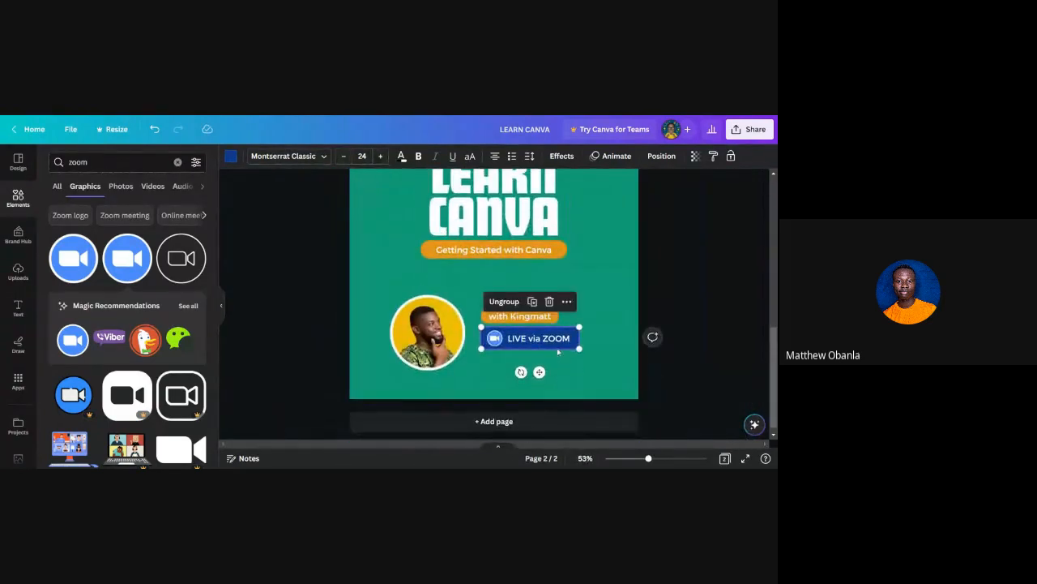
# Step: Move the "LIVE via ZOOM" group and the orange speaker-name badge slightly left, closer to the portrait, keeping their left edges aligned
pyautogui.click(574, 361)
pyautogui.scroll(5, 574, 361)
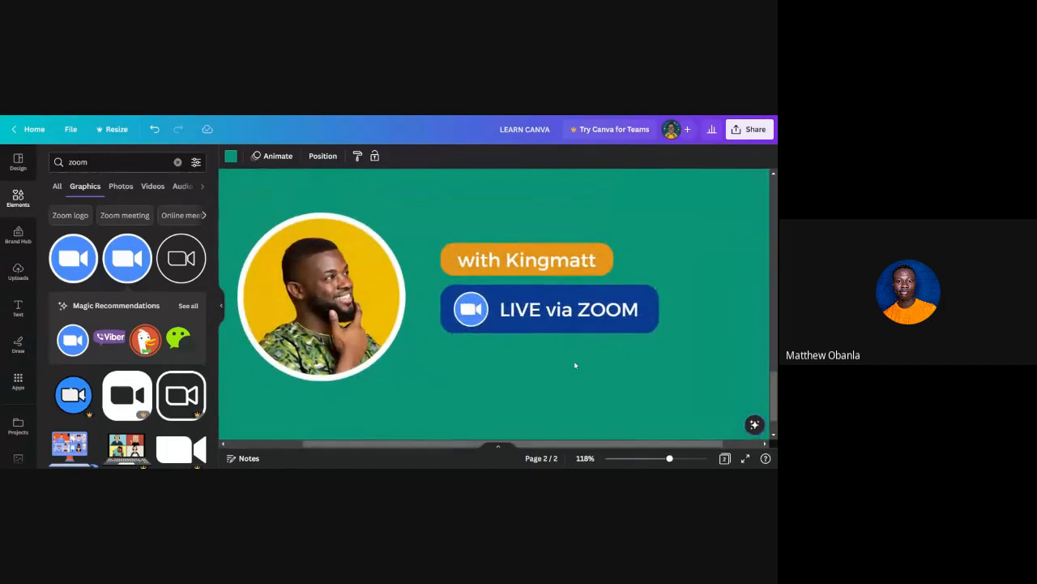
pyautogui.click(558, 306)
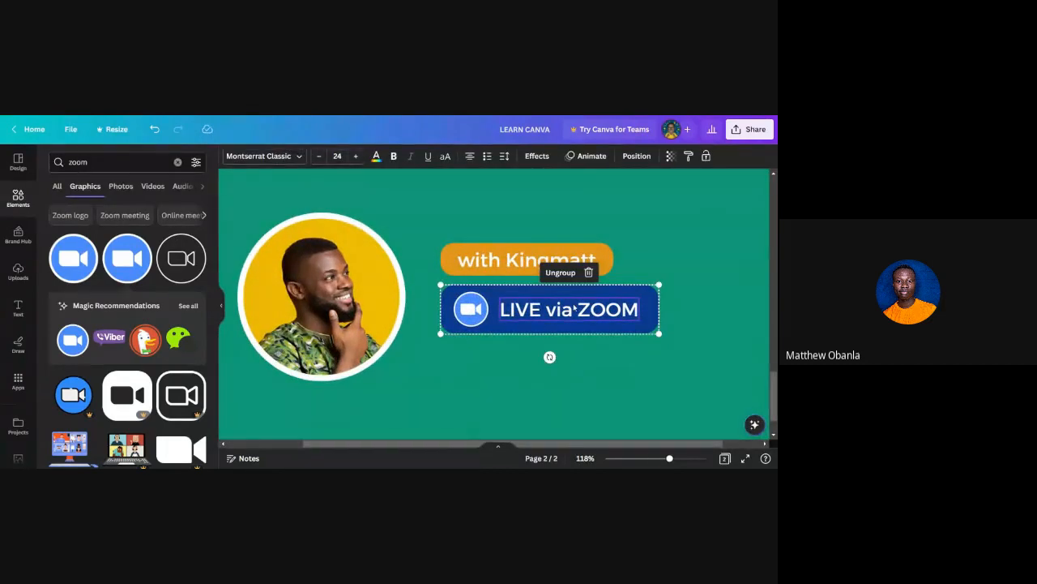
pyautogui.moveTo(573, 308); pyautogui.dragTo(560, 305)
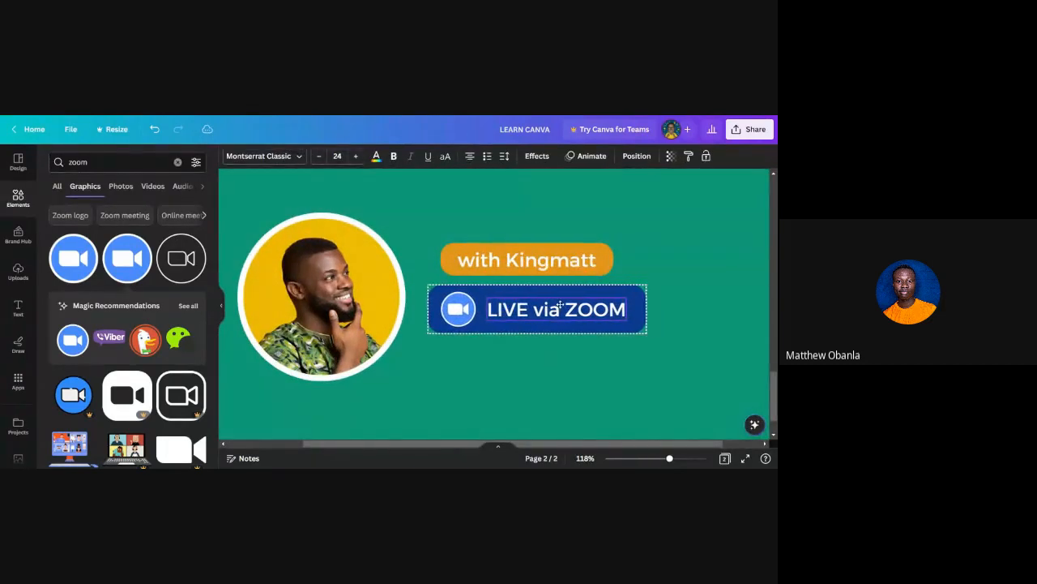
pyautogui.click(533, 253)
pyautogui.moveTo(545, 261); pyautogui.dragTo(532, 261)
pyautogui.click(570, 354)
# Step: Duplicate the orange bar behind "Getting Started with Canva", place the copy directly under the "LIVE via ZOOM" badge and shorten it from its right end
pyautogui.scroll(-3, 571, 354)
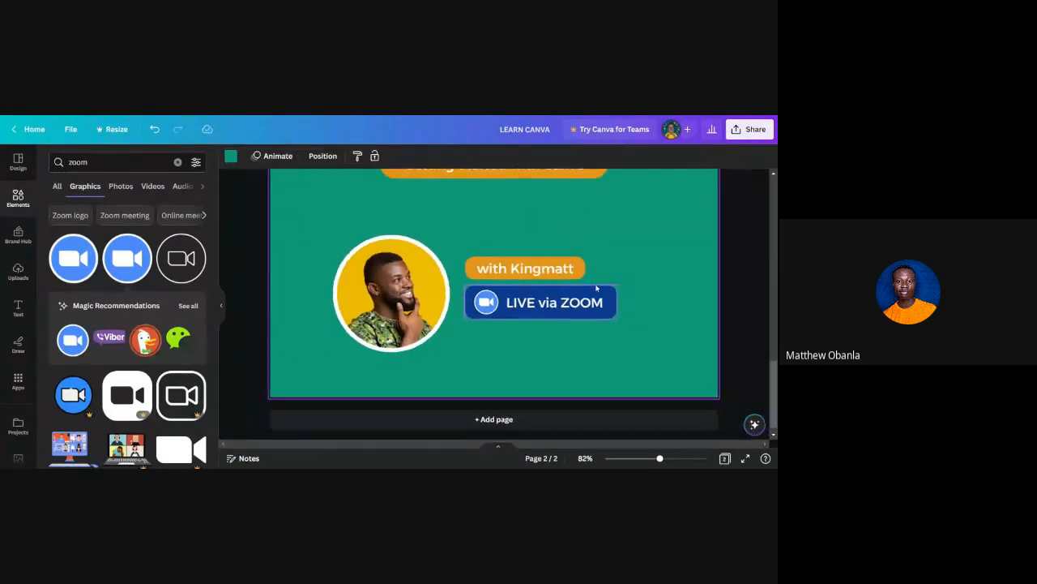
pyautogui.scroll(3, 596, 280)
pyautogui.click(602, 226)
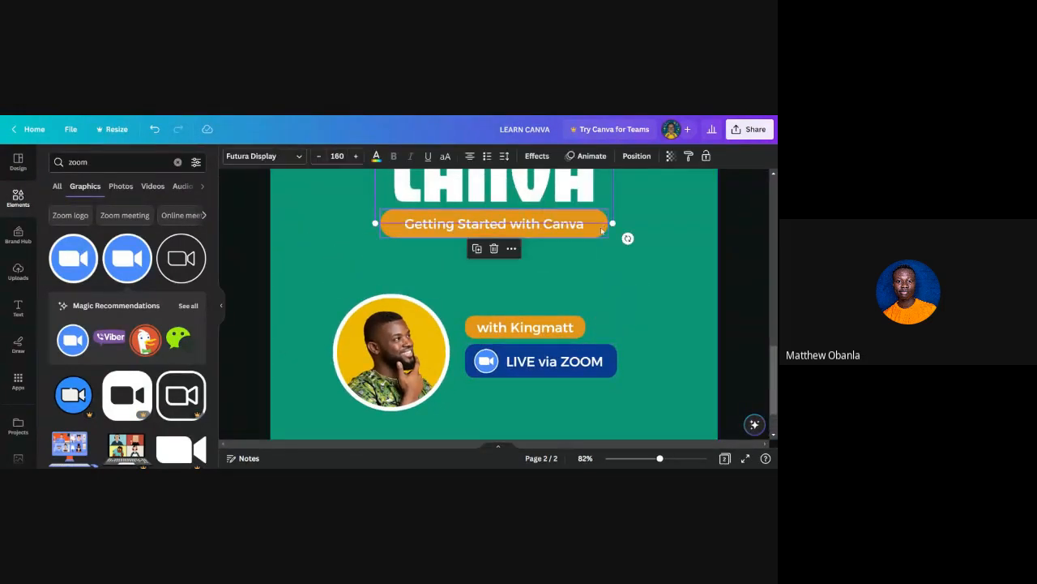
pyautogui.click(602, 231)
pyautogui.click(479, 184)
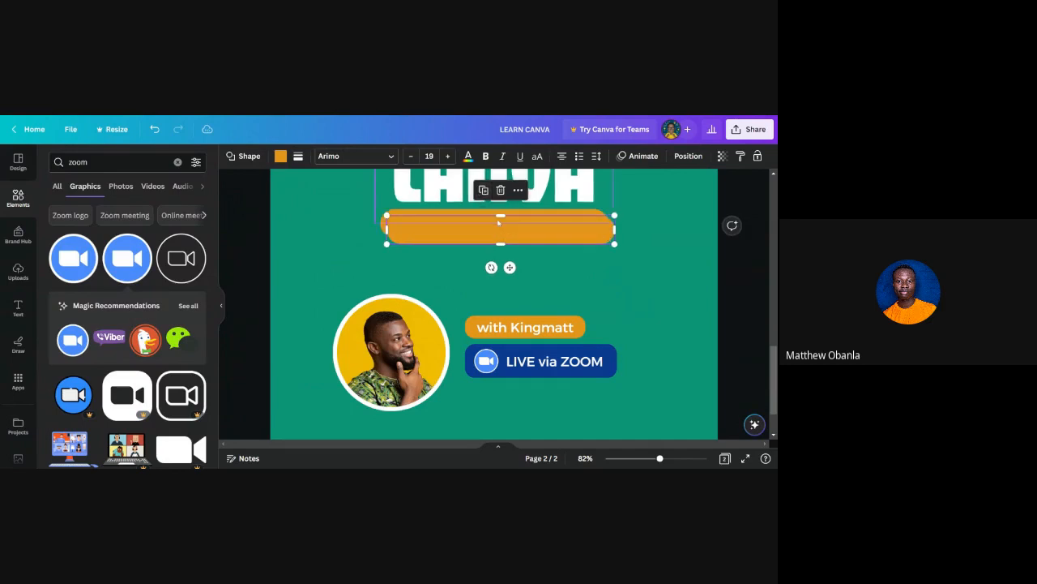
pyautogui.moveTo(500, 230); pyautogui.dragTo(578, 396)
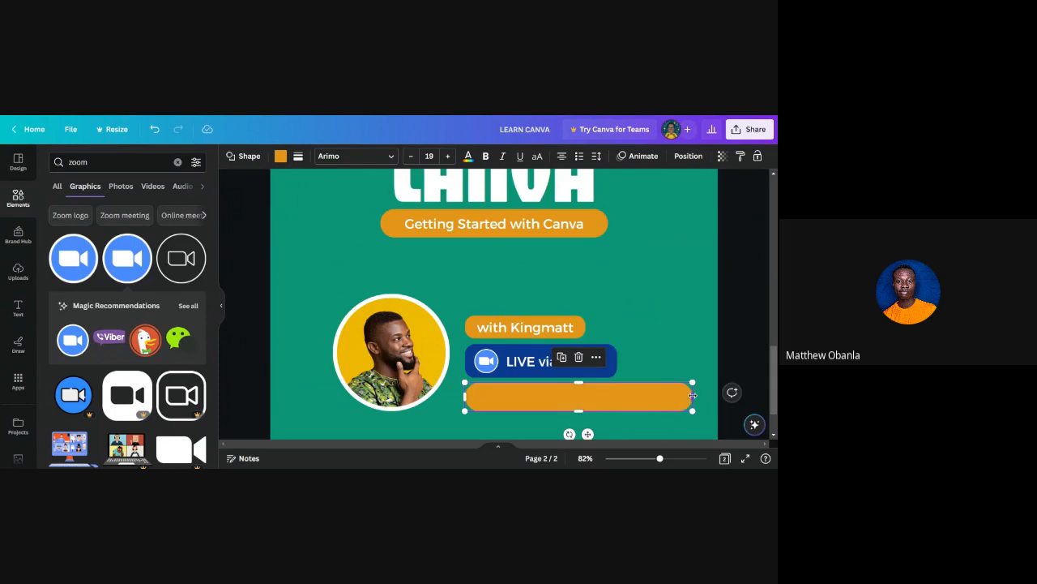
pyautogui.moveTo(695, 394); pyautogui.dragTo(632, 395)
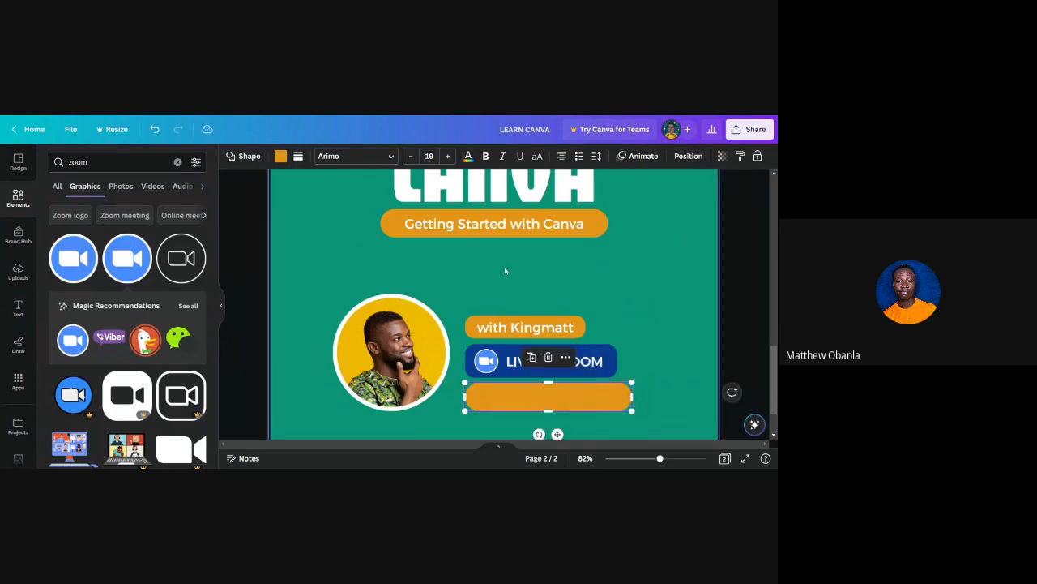
# Step: Duplicate the "Getting Started with Canva" text and place the copy on the new orange bar under the "LIVE via ZOOM" badge
pyautogui.scroll(3, 505, 270)
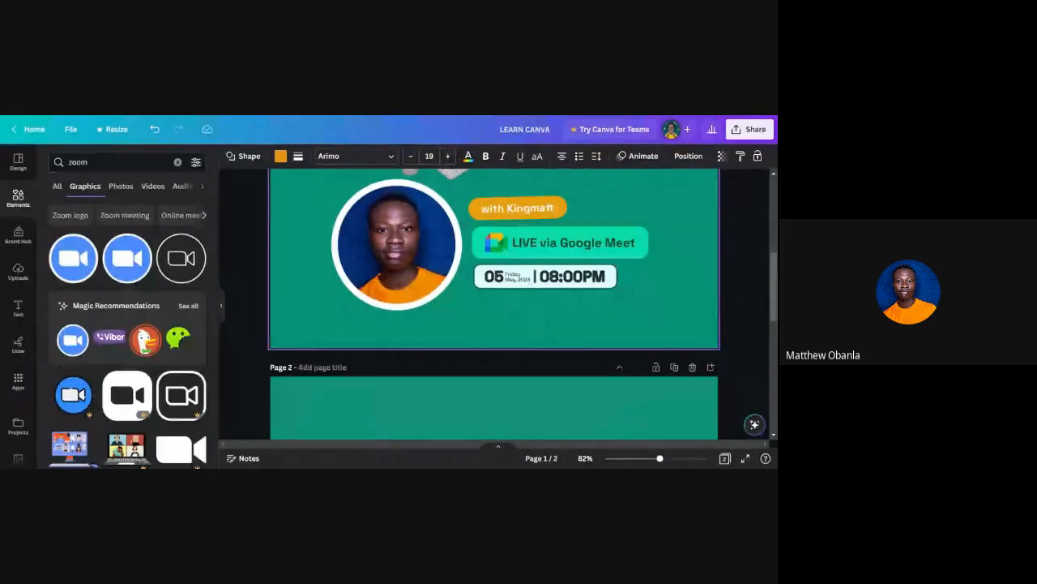
pyautogui.scroll(-5, 507, 276)
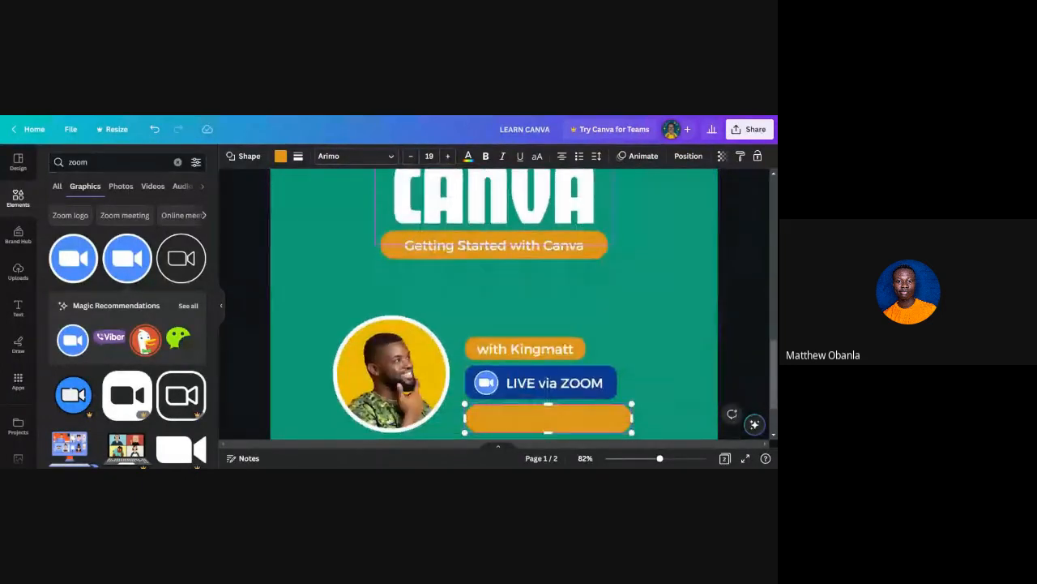
pyautogui.scroll(-2, 552, 345)
pyautogui.scroll(3, 552, 344)
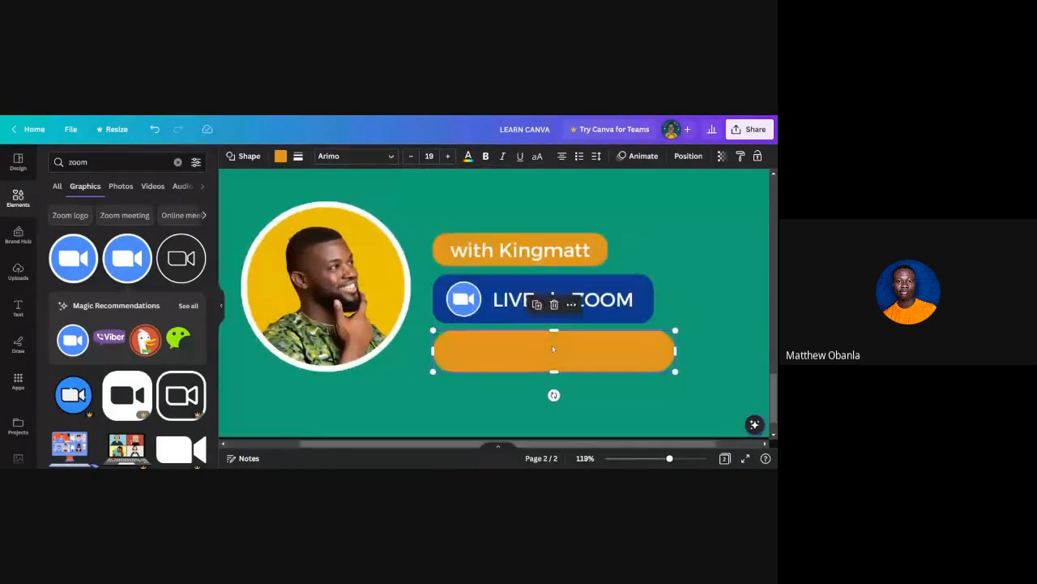
pyautogui.scroll(3, 509, 261)
pyautogui.click(494, 250)
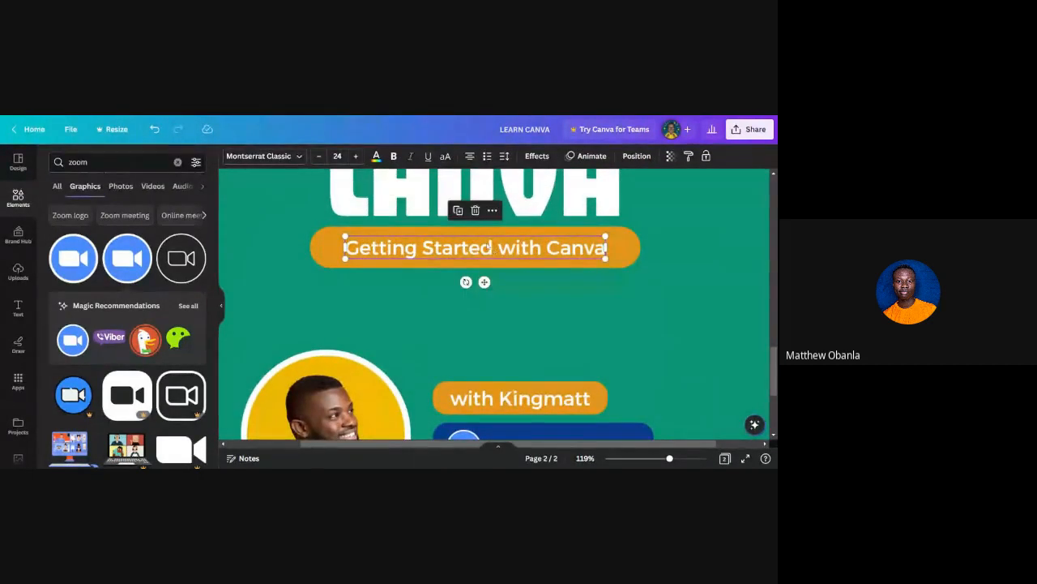
pyautogui.click(459, 210)
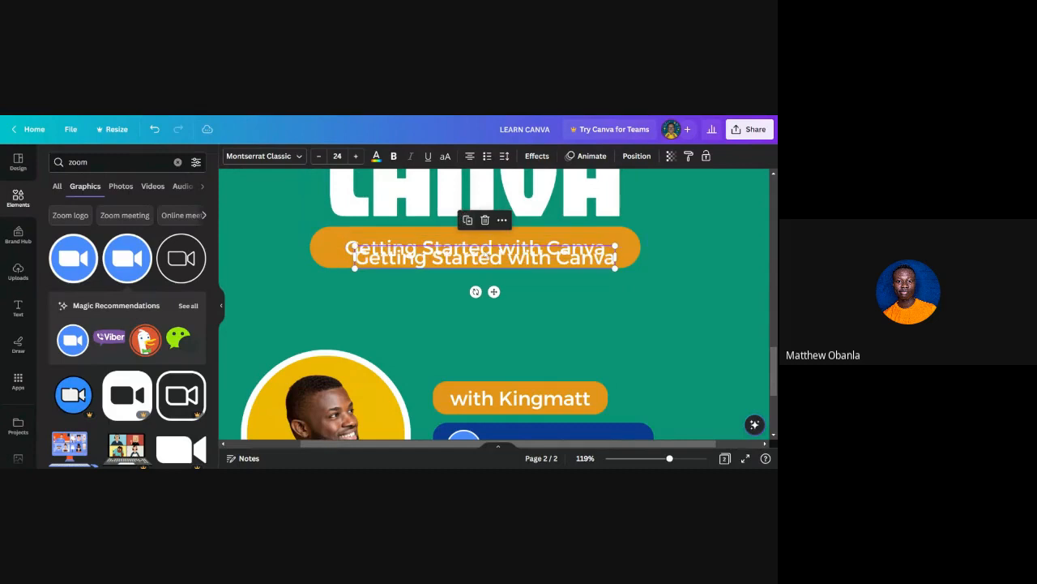
pyautogui.moveTo(493, 290); pyautogui.dragTo(527, 364)
pyautogui.scroll(-3, 533, 241)
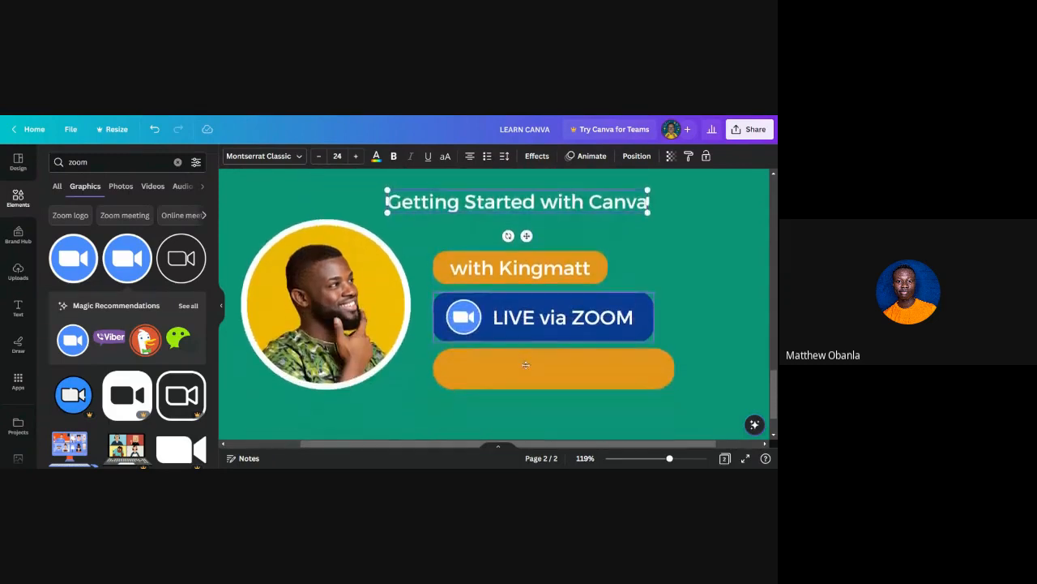
pyautogui.moveTo(527, 207); pyautogui.dragTo(581, 373)
# Step: Replace the copied text with "03" and move it to the left end of the new orange bar
pyautogui.scroll(3, 578, 375)
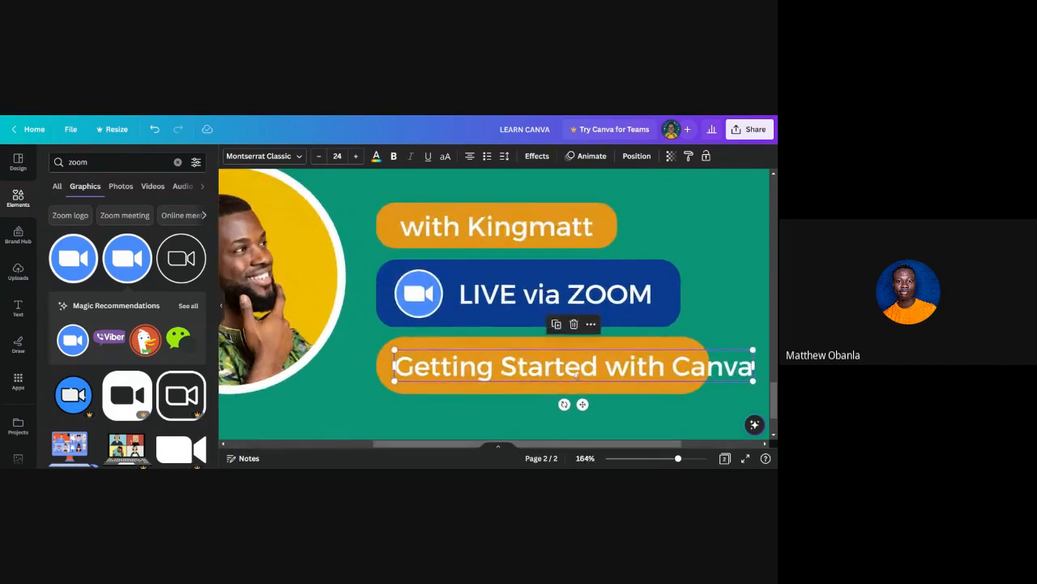
pyautogui.click(577, 374)
pyautogui.moveTo(745, 376); pyautogui.dragTo(747, 375)
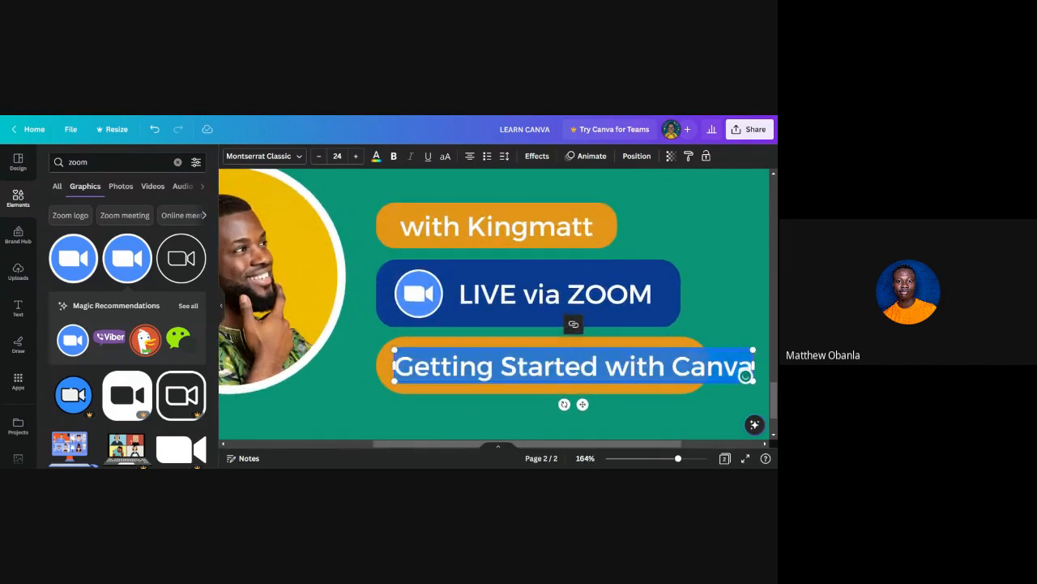
pyautogui.press('BackSpace')
pyautogui.write('03')
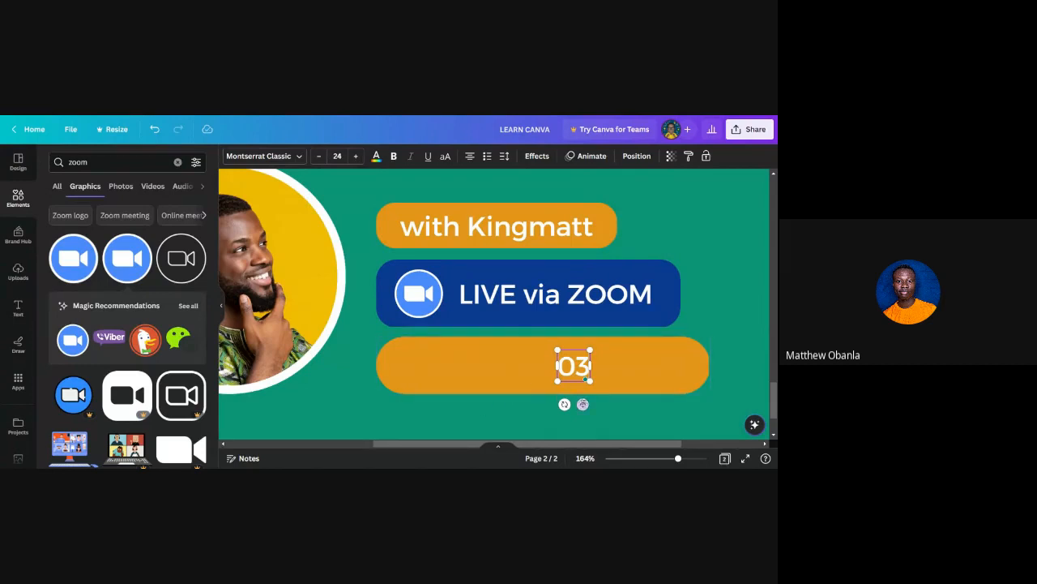
pyautogui.moveTo(584, 404); pyautogui.dragTo(425, 404)
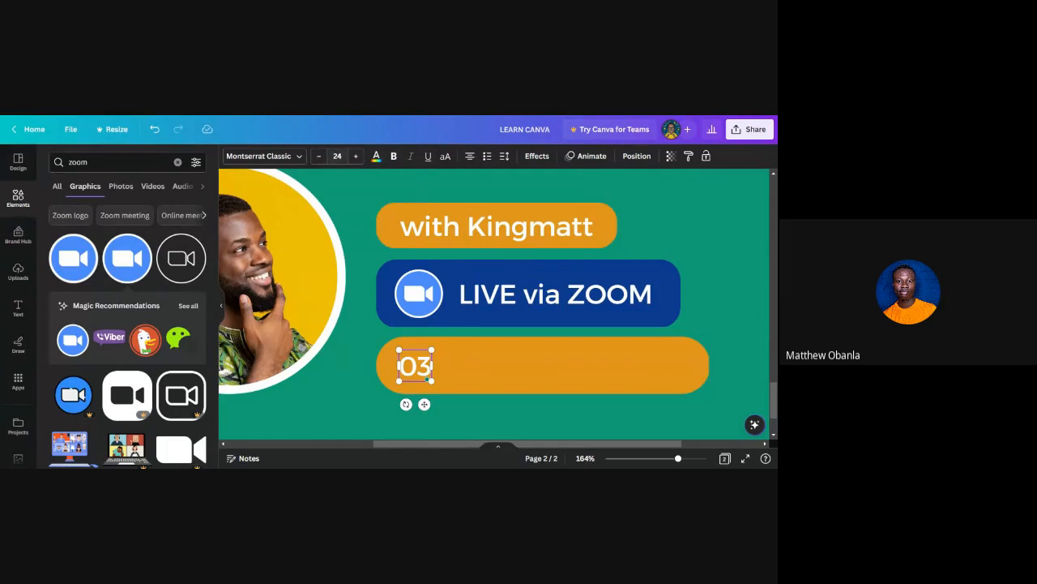
# Step: Set the font size of the "03" text to 30
pyautogui.click(338, 156)
pyautogui.doubleClick(341, 155)
pyautogui.write('27')
pyautogui.press('Return')
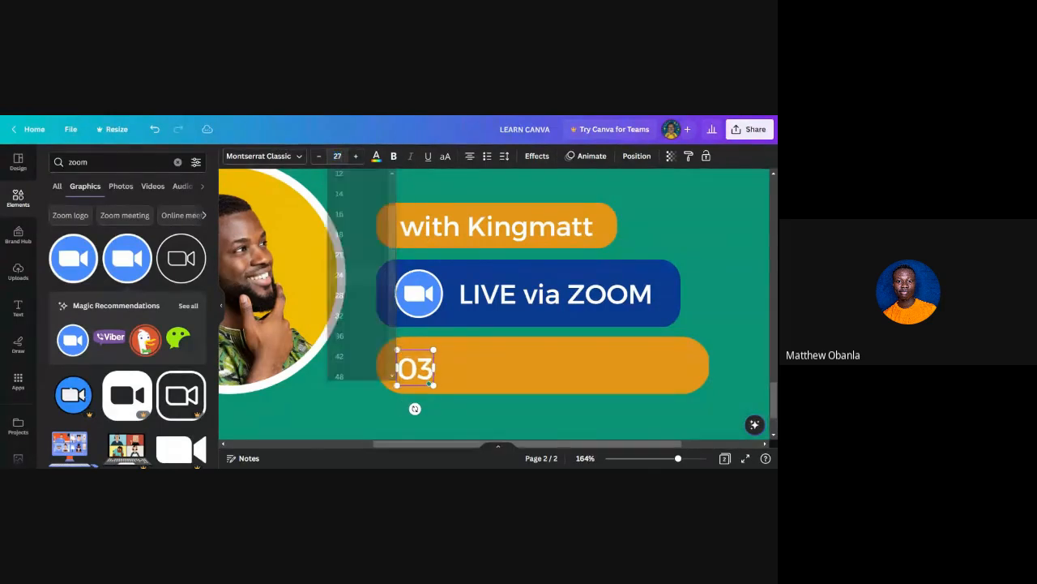
pyautogui.click(338, 155)
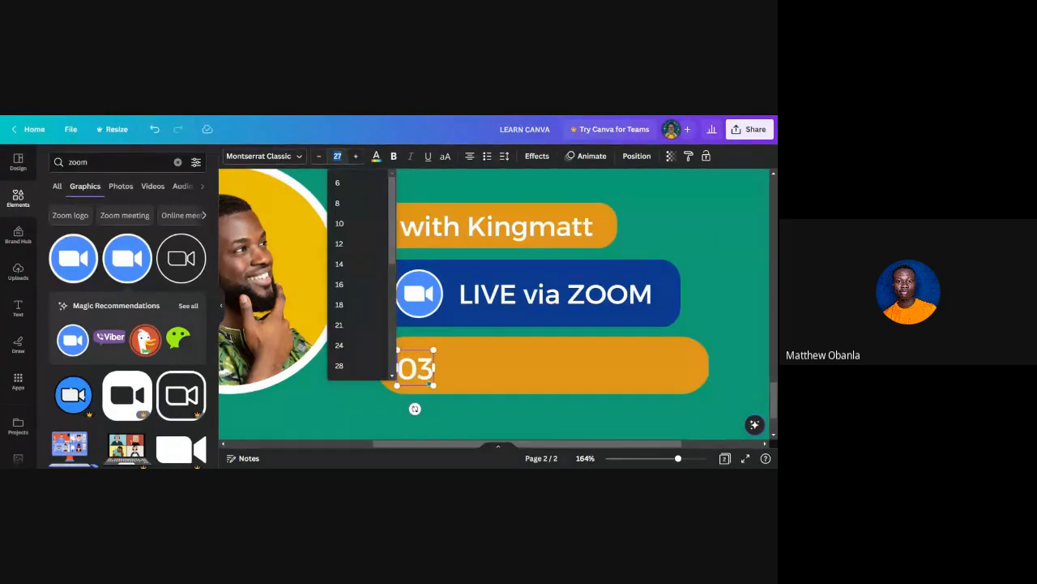
pyautogui.write('30')
pyautogui.press('Return')
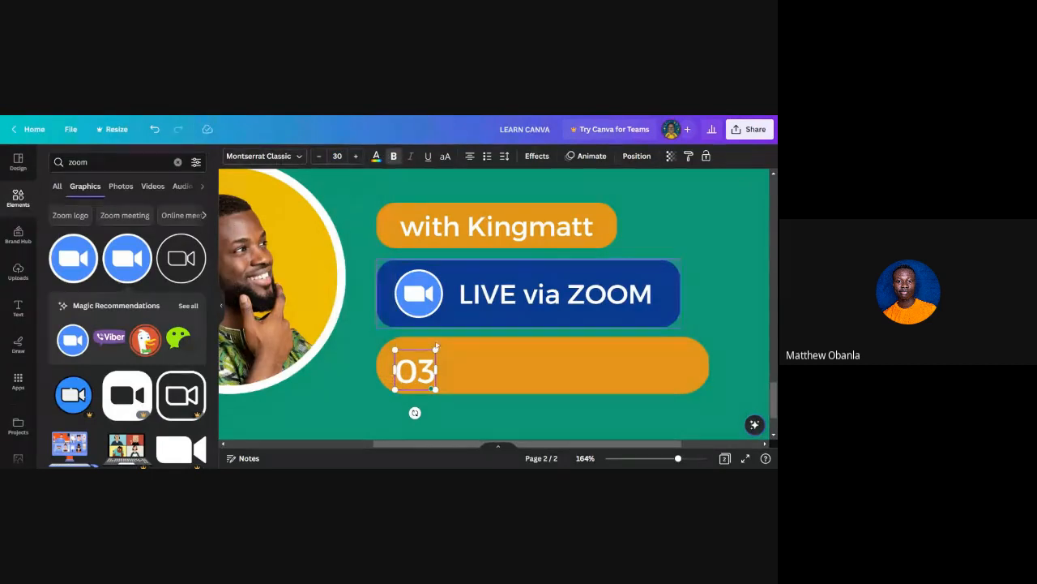
# Step: Make the "03" text bold and center it vertically in the orange bar
pyautogui.click(374, 405)
pyautogui.click(412, 375)
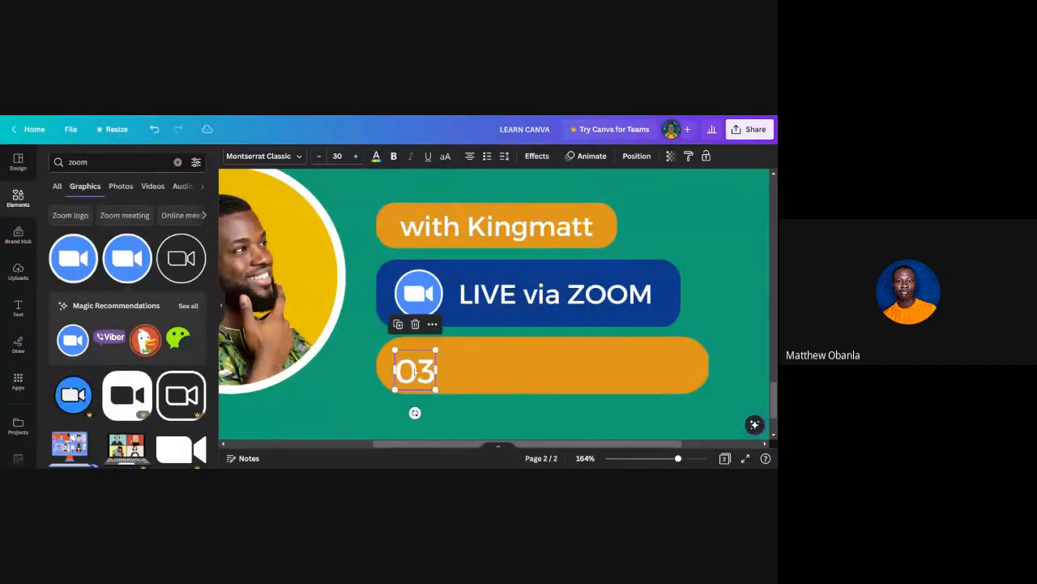
pyautogui.click(395, 158)
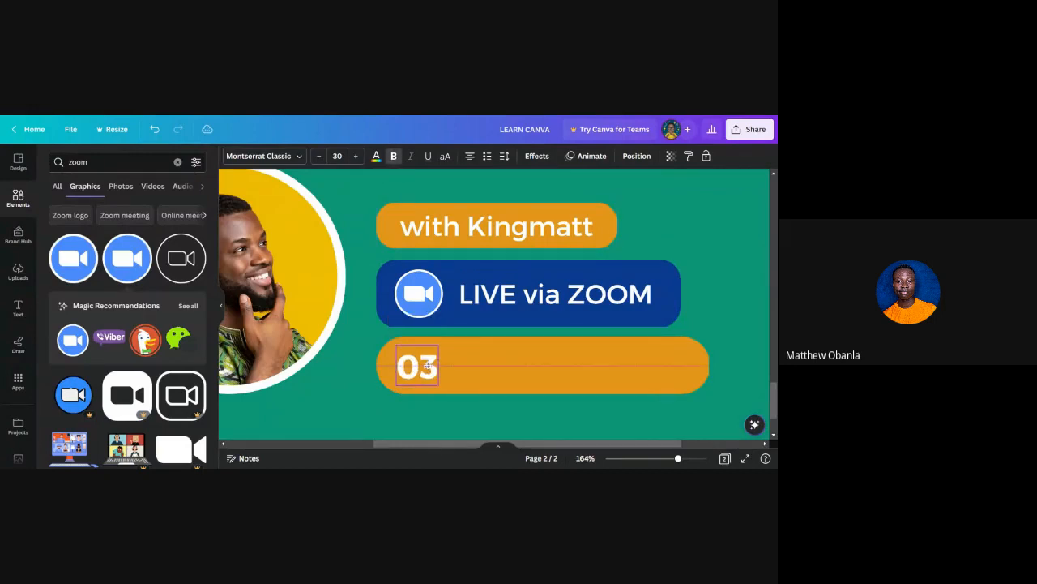
pyautogui.moveTo(430, 371); pyautogui.dragTo(432, 364)
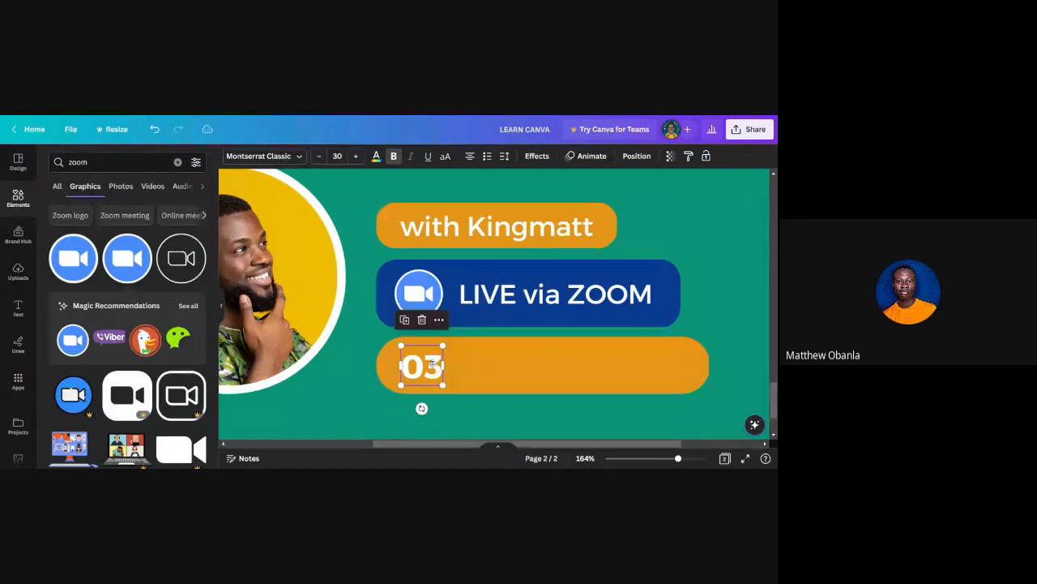
# Step: Change the day number from "03" to "05" to match the date on page 1
pyautogui.scroll(-5, 432, 364)
pyautogui.scroll(10, 482, 304)
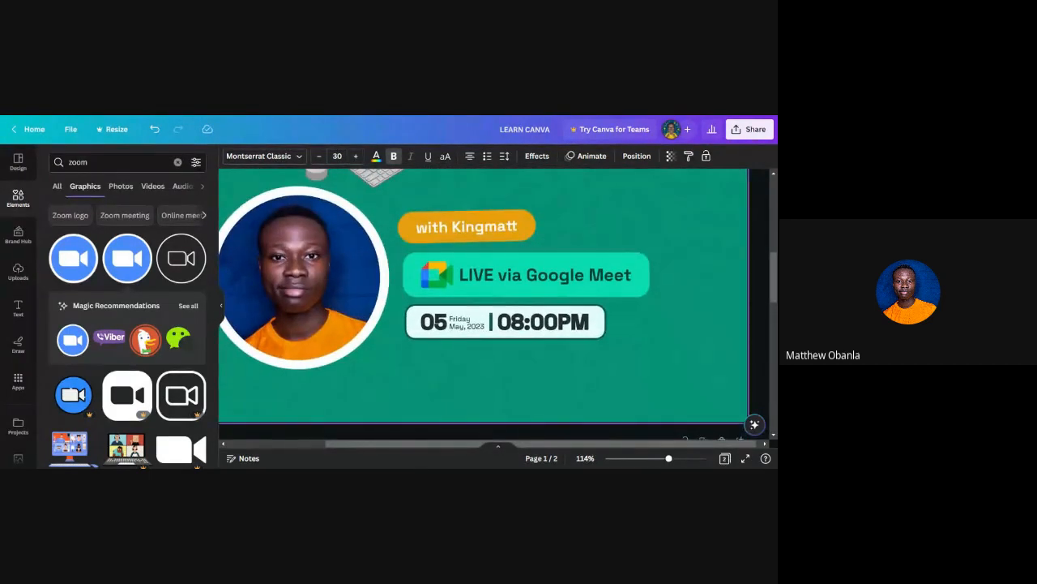
pyautogui.scroll(-10, 483, 304)
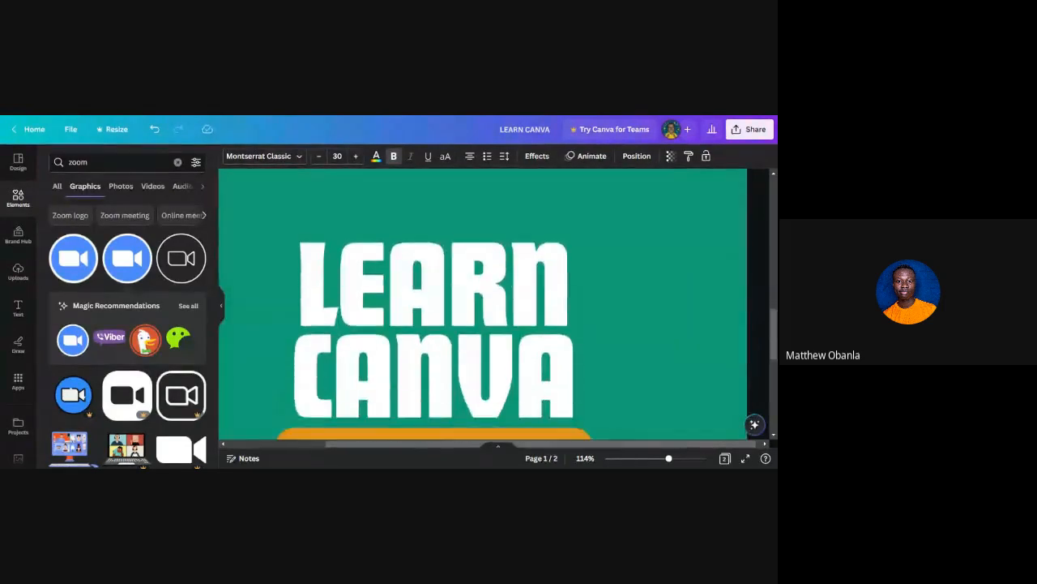
pyautogui.scroll(-2, 428, 283)
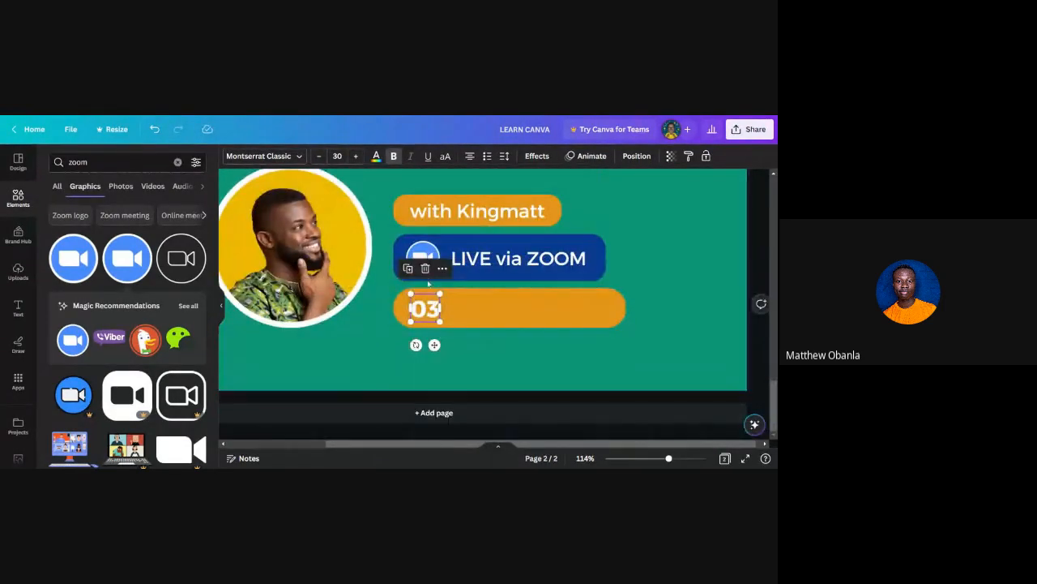
pyautogui.click(438, 313)
pyautogui.press('BackSpace')
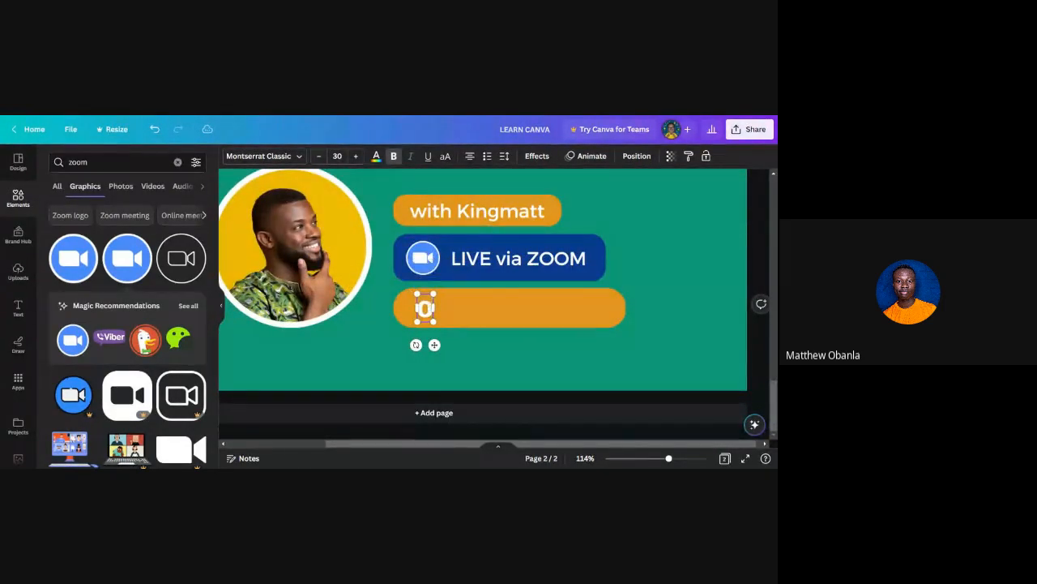
pyautogui.write('5')
pyautogui.click(447, 340)
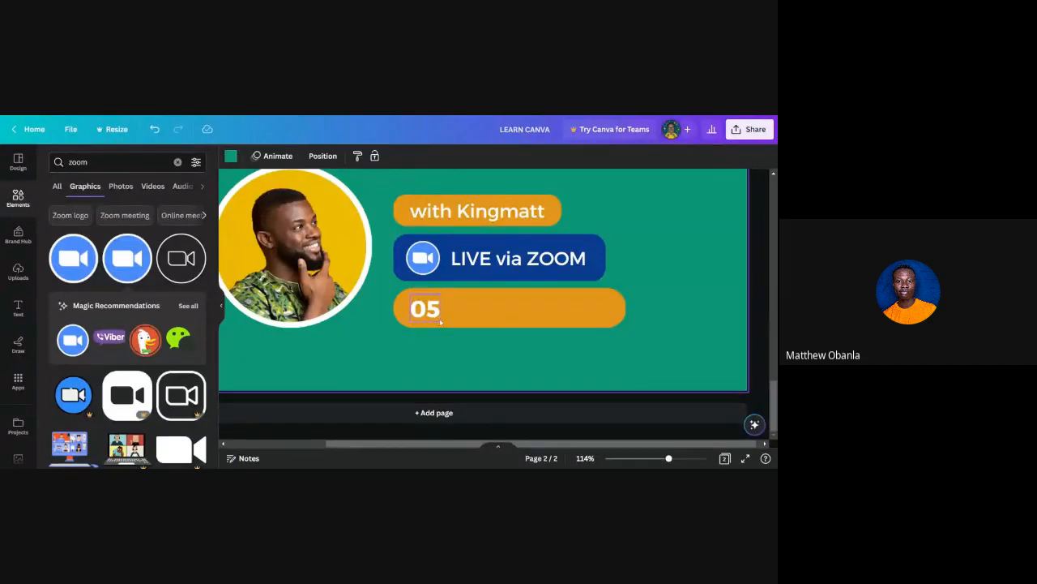
# Step: Duplicate the "05" text and place the copy immediately to the right of the original, on the same line
pyautogui.click(439, 320)
pyautogui.hotkey('ctrl', 'd')
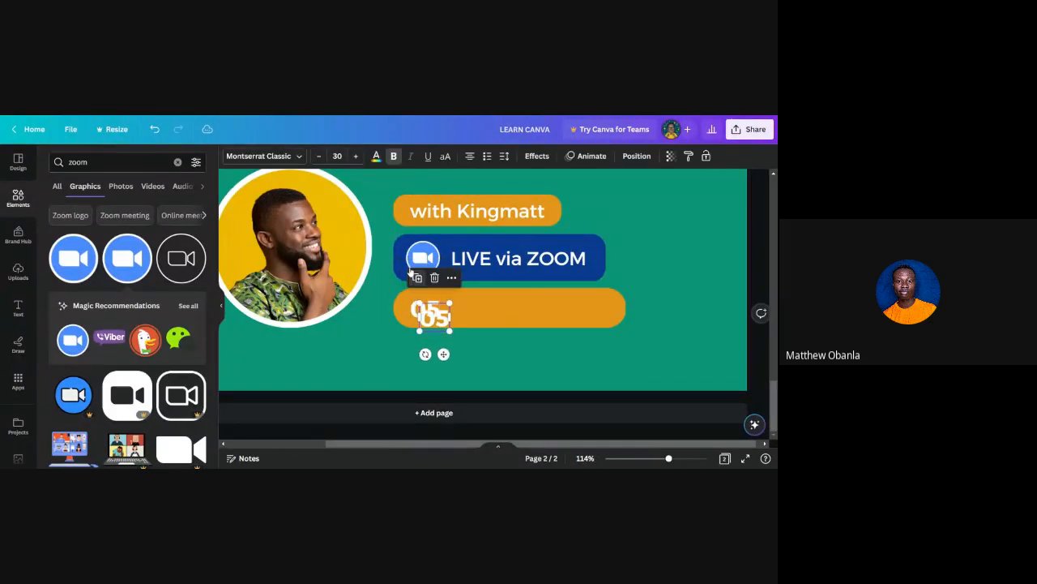
pyautogui.moveTo(443, 353); pyautogui.dragTo(470, 344)
# Step: Change the copied "05" to non-bold Montserrat and shrink it to font size 12
pyautogui.scroll(5, 470, 345)
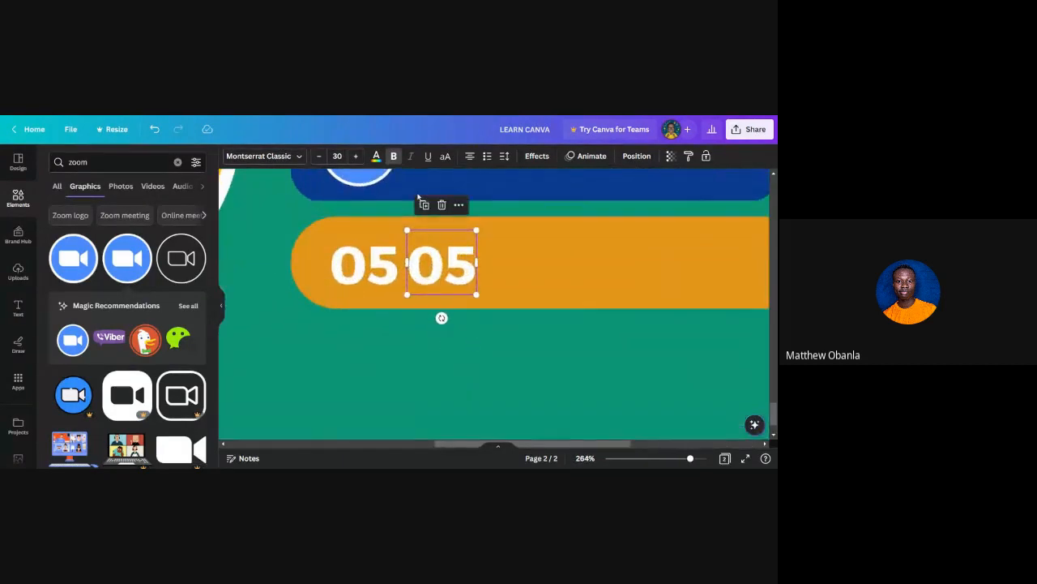
pyautogui.click(295, 159)
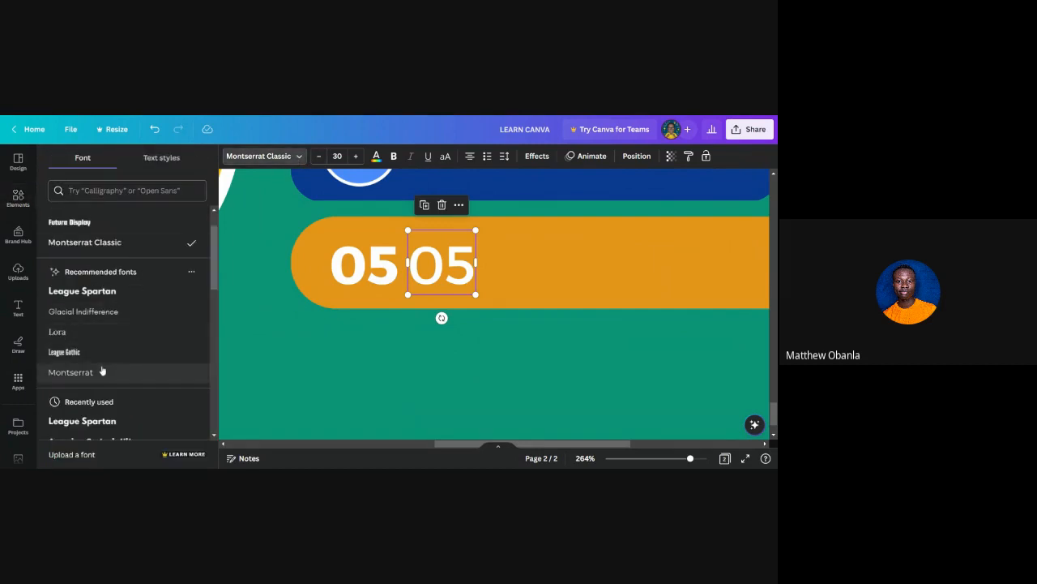
pyautogui.click(100, 372)
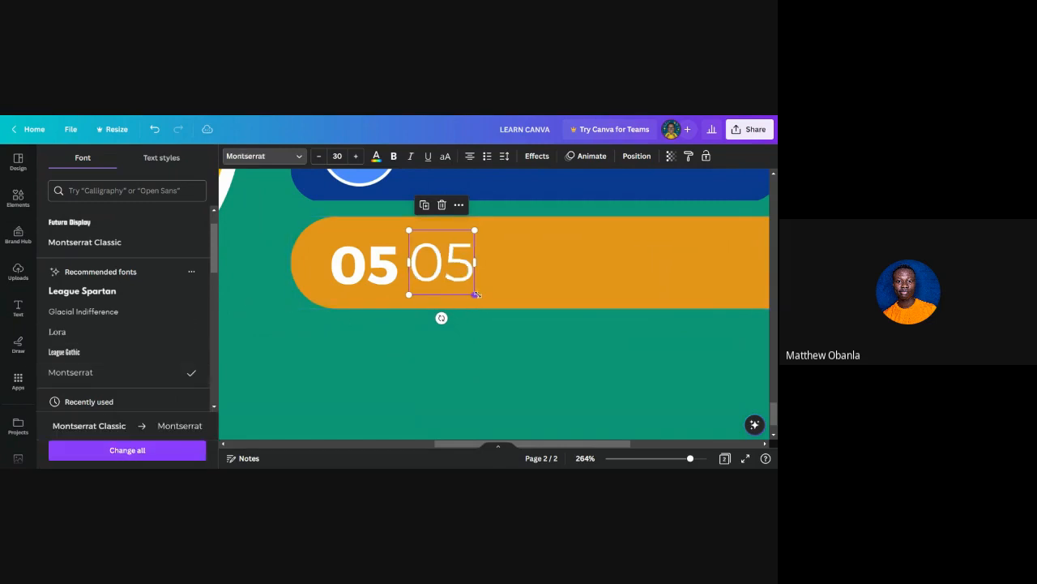
pyautogui.moveTo(477, 294); pyautogui.dragTo(427, 257)
# Step: Replace the small "05" with "Friday" and move it right, clear of the large day number
pyautogui.scroll(3, 429, 257)
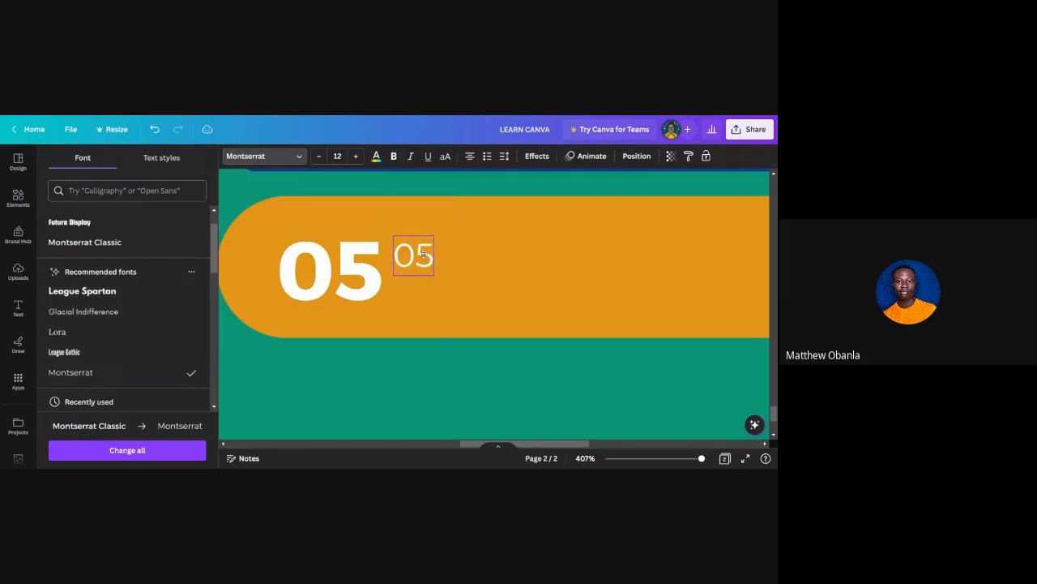
pyautogui.doubleClick(414, 255)
pyautogui.write('Fr')
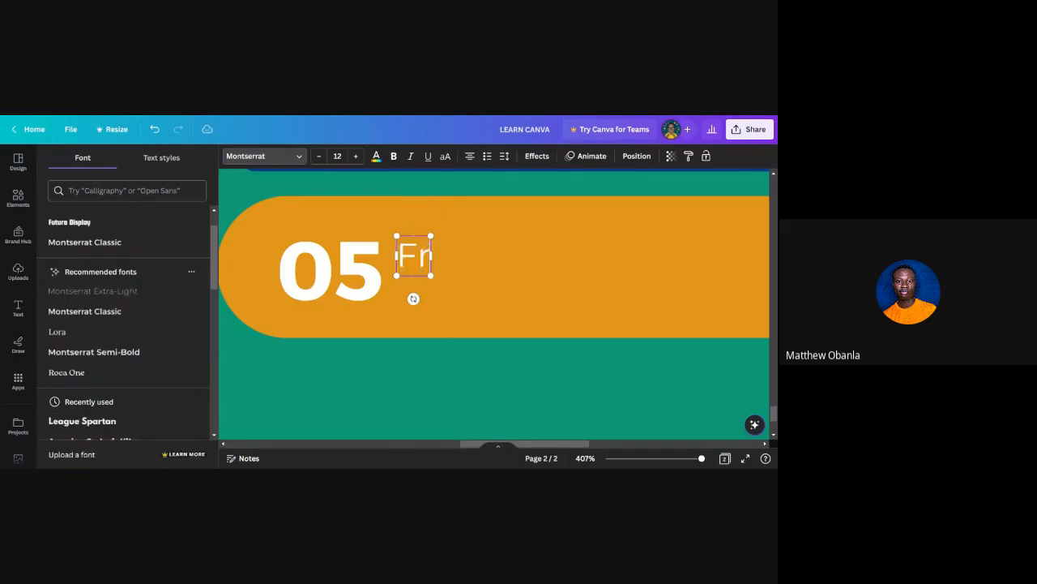
pyautogui.write('iday')
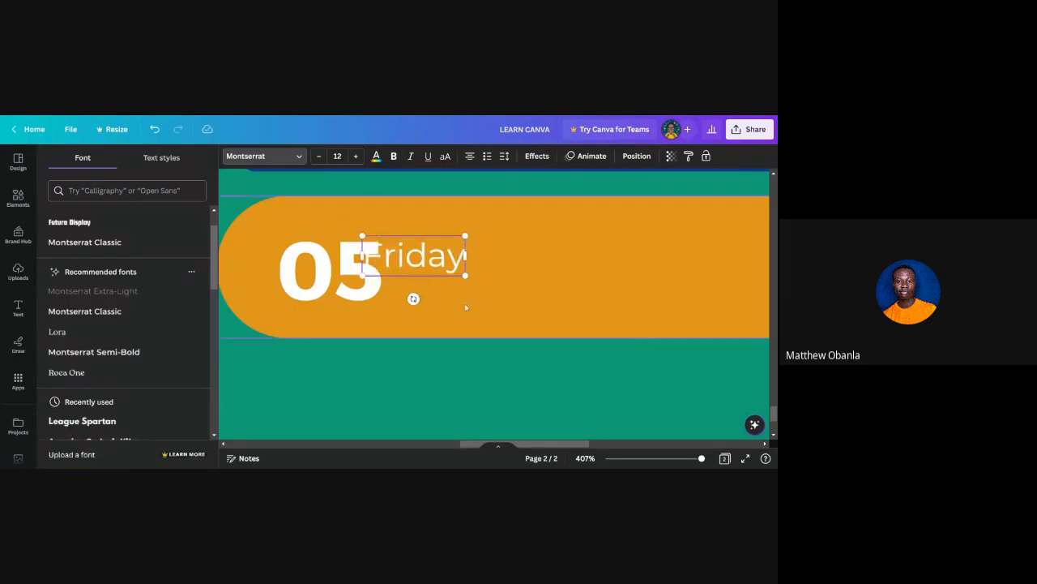
pyautogui.click(466, 307)
pyautogui.moveTo(448, 256); pyautogui.dragTo(475, 254)
# Step: Shrink the "Friday" text to font size 9.9, leaving a clear gap beside the large "05", following the page 1 date layout
pyautogui.scroll(-4, 476, 254)
pyautogui.scroll(5, 476, 254)
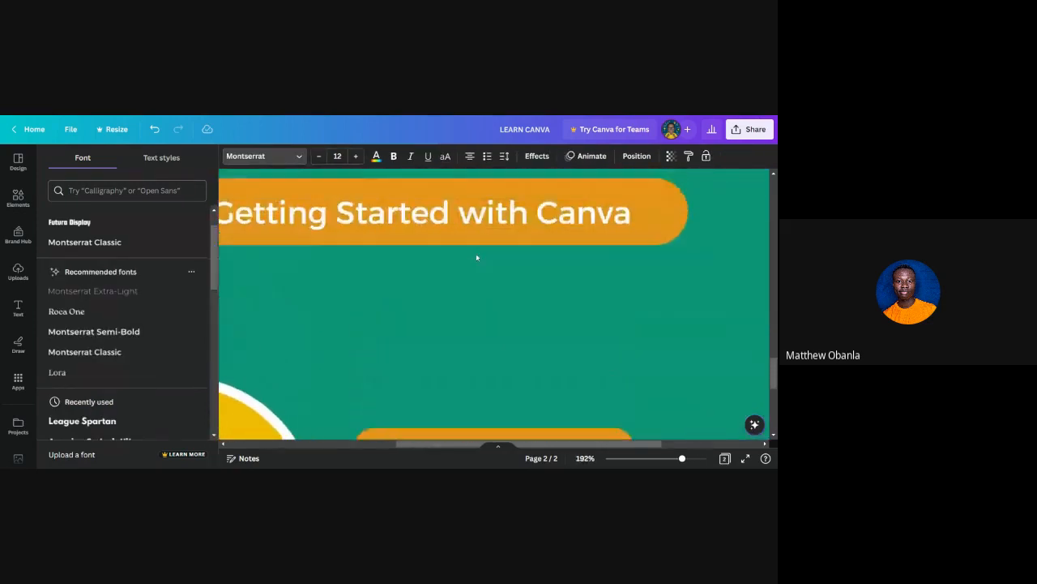
pyautogui.scroll(10, 476, 257)
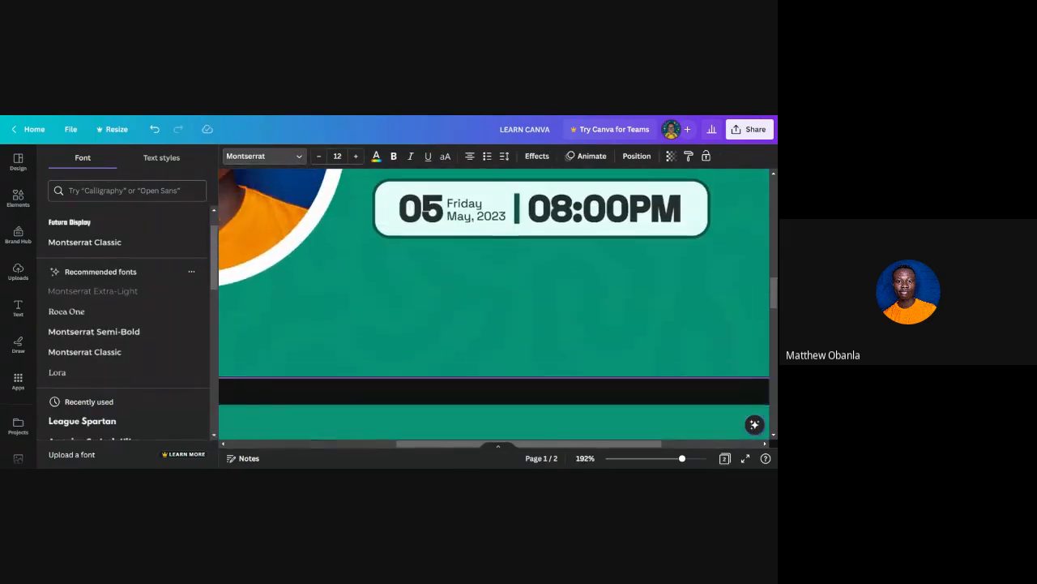
pyautogui.scroll(-12, 476, 257)
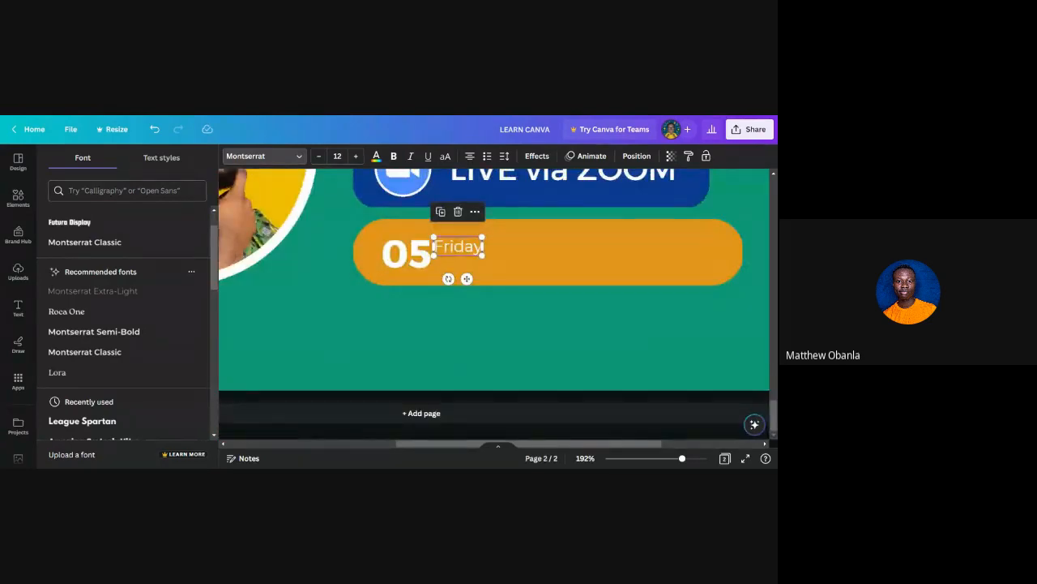
pyautogui.scroll(5, 474, 253)
pyautogui.moveTo(407, 225); pyautogui.dragTo(426, 233)
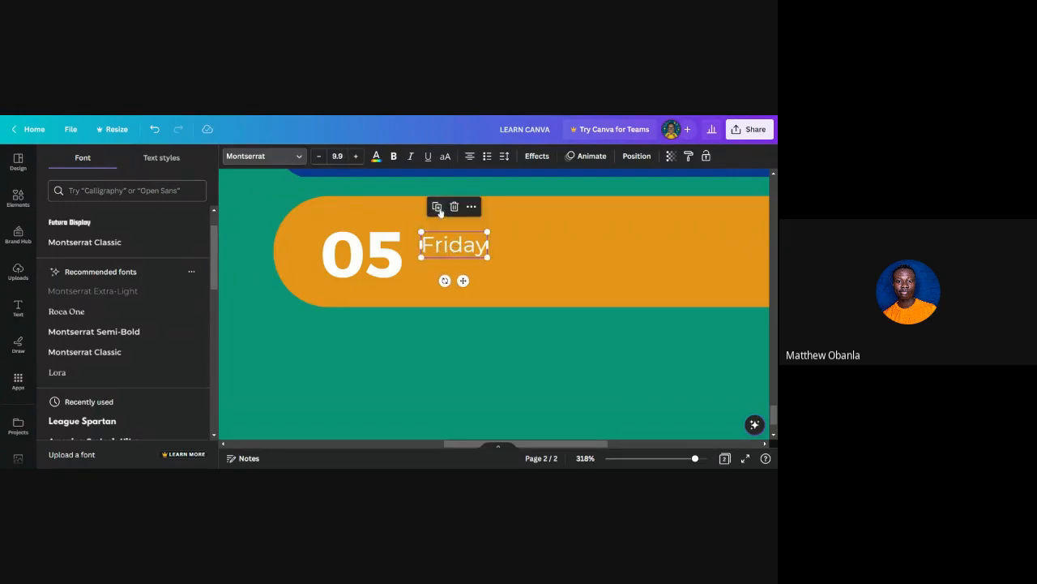
# Step: Add "May, 2023" as a second line below "Friday" in the same text box
pyautogui.click(439, 208)
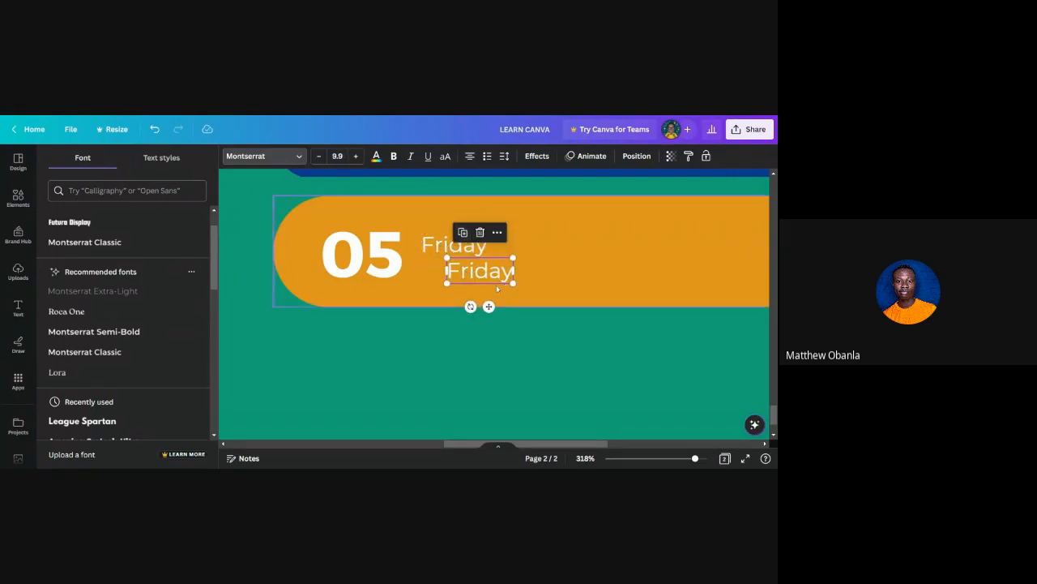
pyautogui.press('Delete')
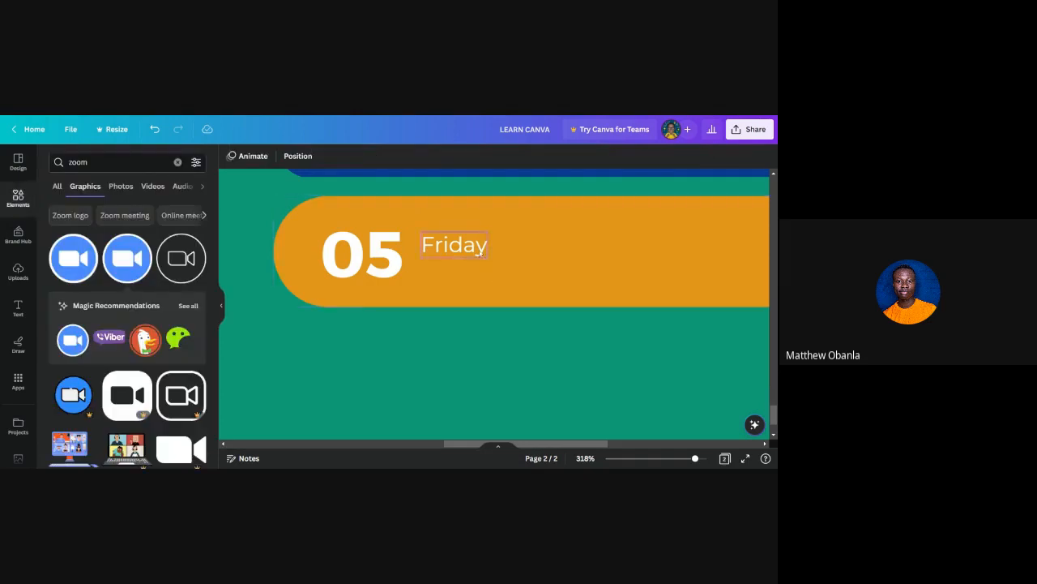
pyautogui.click(479, 253)
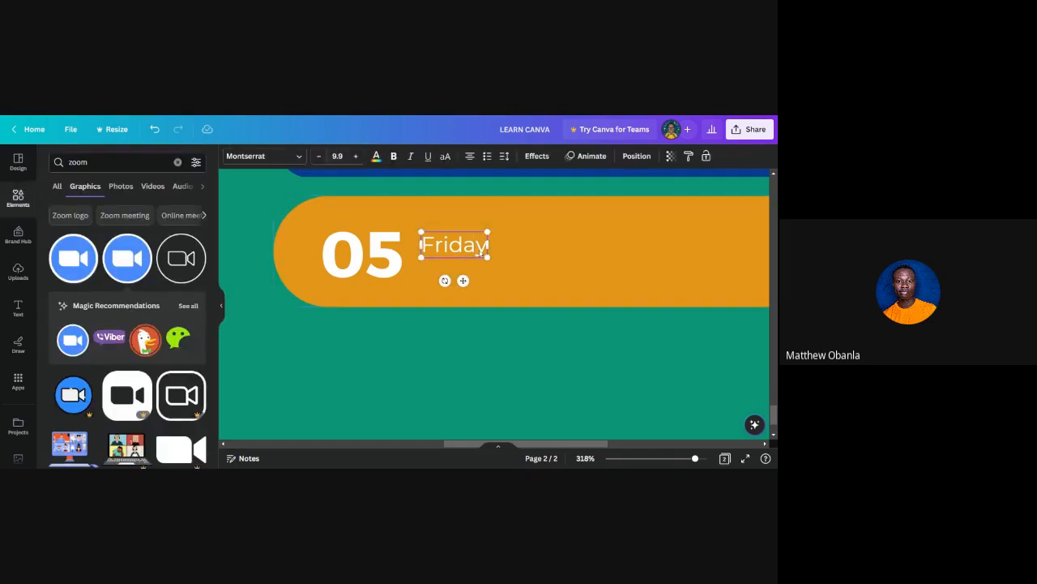
pyautogui.press('Return')
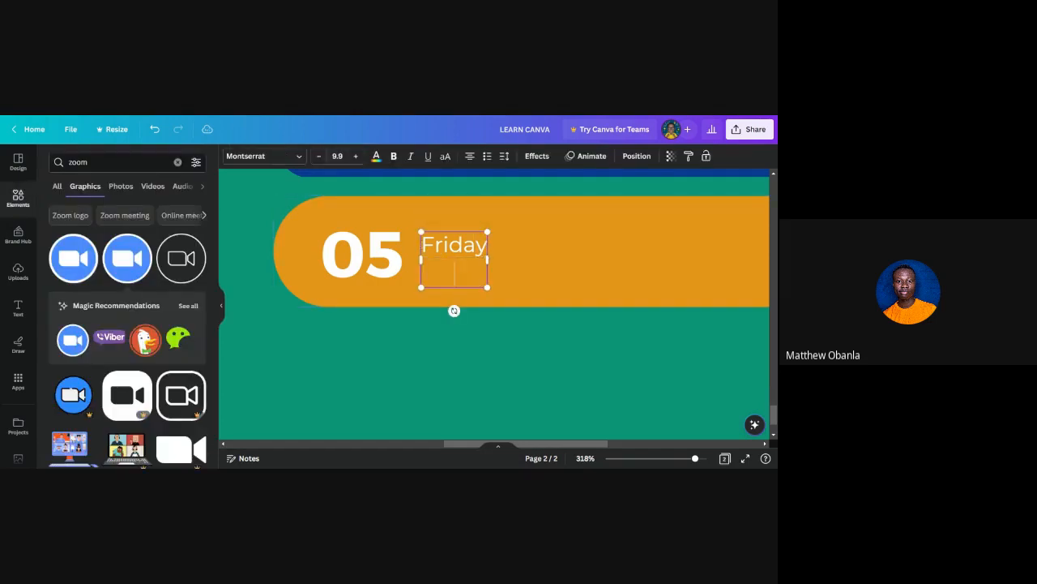
pyautogui.write('May, 2023')
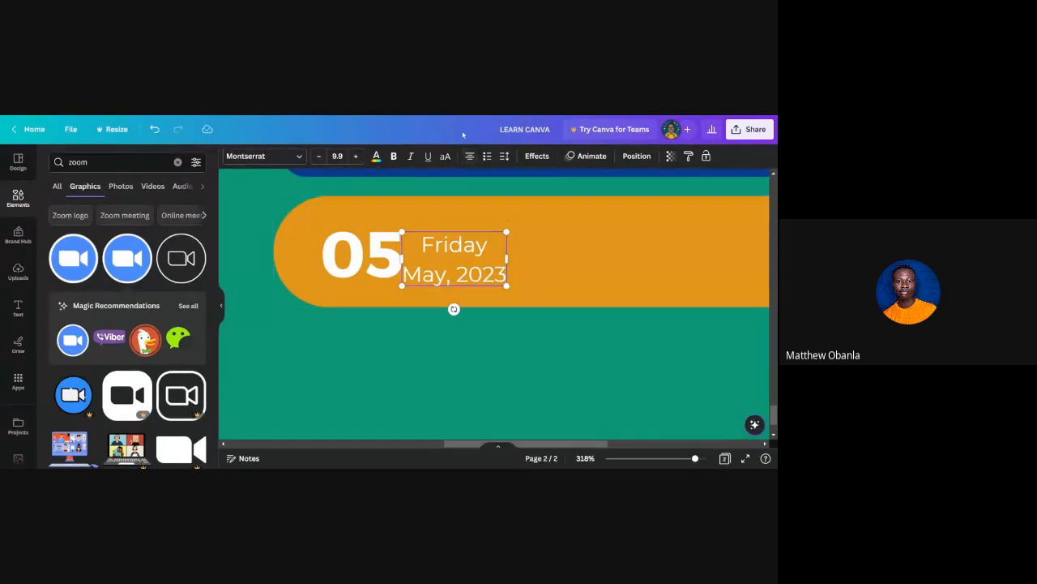
# Step: Move the "Friday May, 2023" text clear of the "05" and left-align its two lines
pyautogui.click(499, 347)
pyautogui.click(487, 280)
pyautogui.moveTo(487, 280); pyautogui.dragTo(503, 280)
pyautogui.click(471, 158)
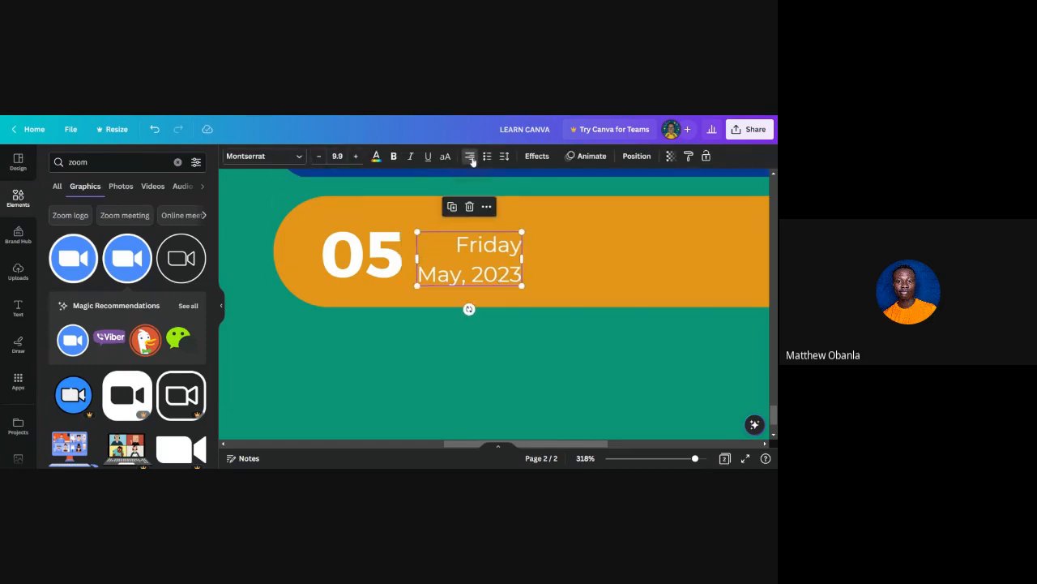
pyautogui.click(471, 158)
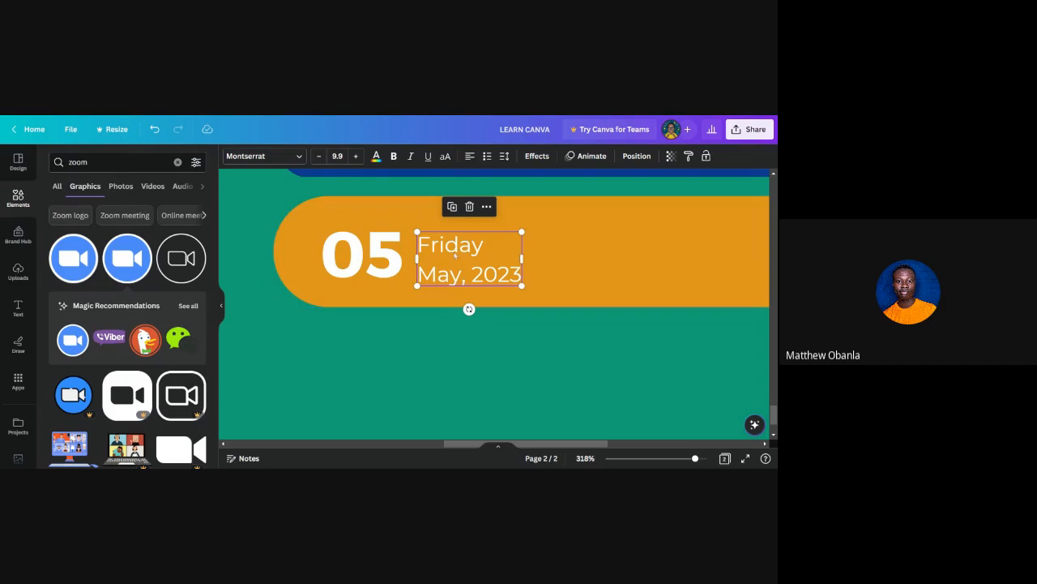
# Step: Tighten the "Friday May, 2023" line spacing to 1.01 and nudge the text slightly closer to the "05"
pyautogui.click(503, 156)
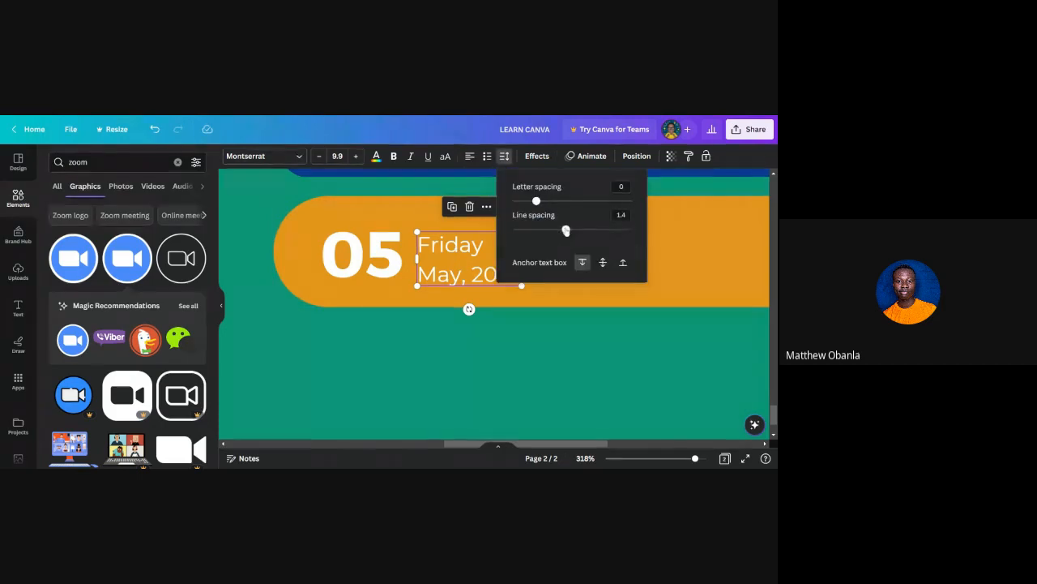
pyautogui.moveTo(566, 230); pyautogui.dragTo(543, 229)
pyautogui.click(558, 354)
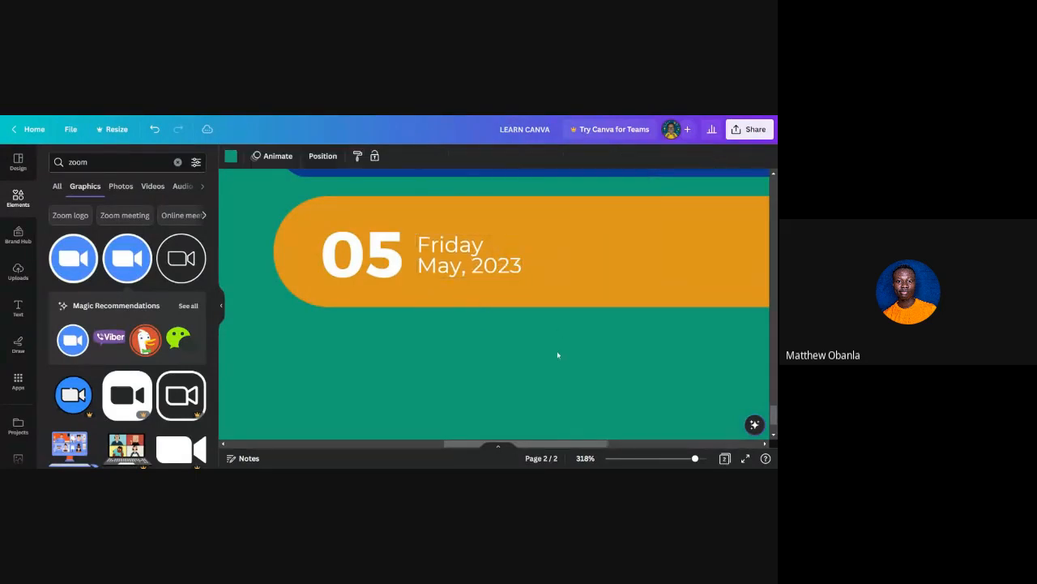
pyautogui.click(497, 273)
pyautogui.moveTo(497, 273); pyautogui.dragTo(490, 270)
# Step: Shrink the "Friday May, 2023" text to slightly under font size 9.1 and set its line spacing to 1.11
pyautogui.scroll(5, 430, 236)
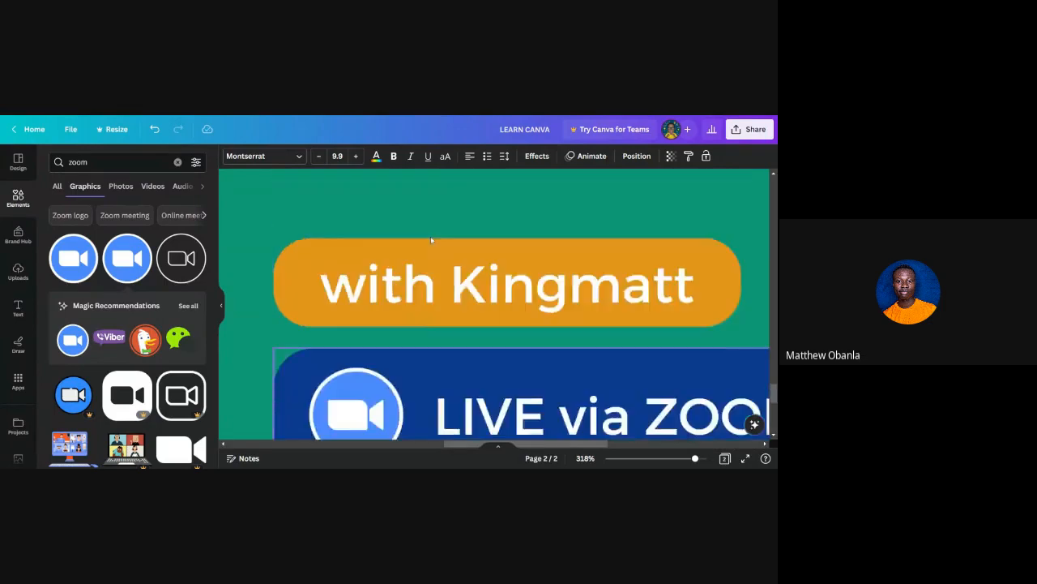
pyautogui.scroll(5, 430, 237)
pyautogui.scroll(-4, 431, 237)
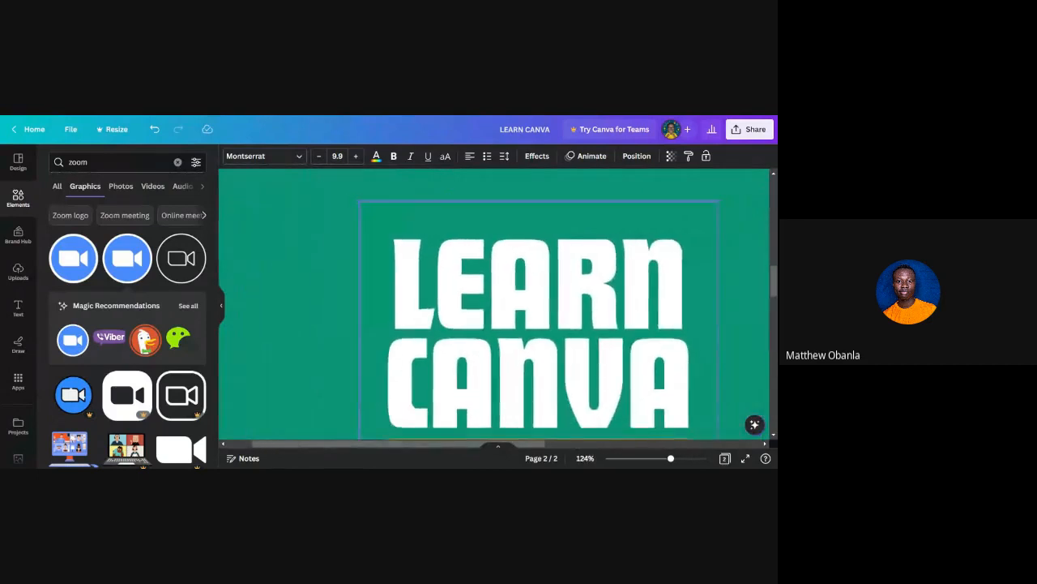
pyautogui.scroll(5, 430, 237)
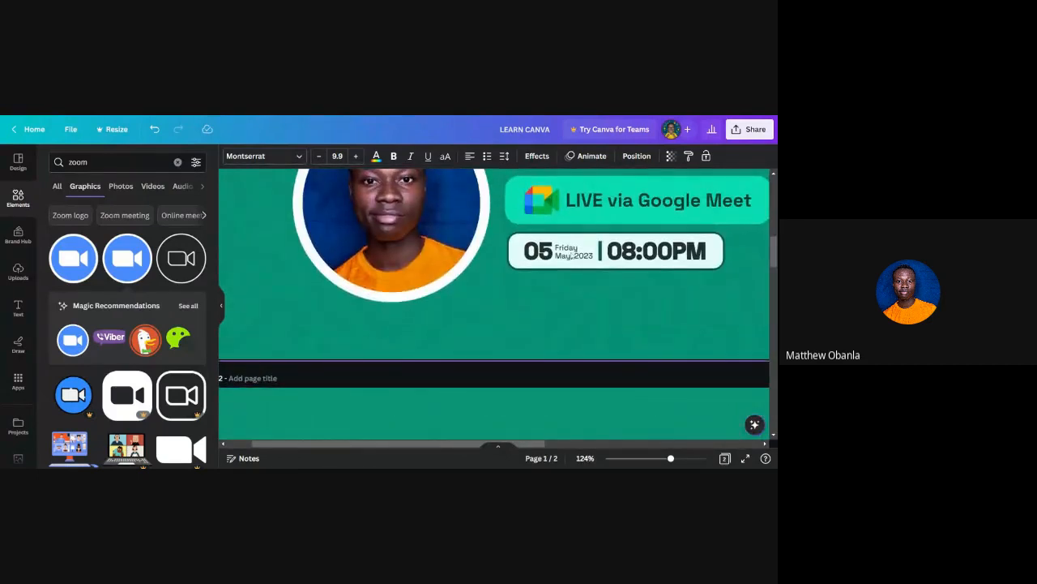
pyautogui.scroll(-10, 572, 256)
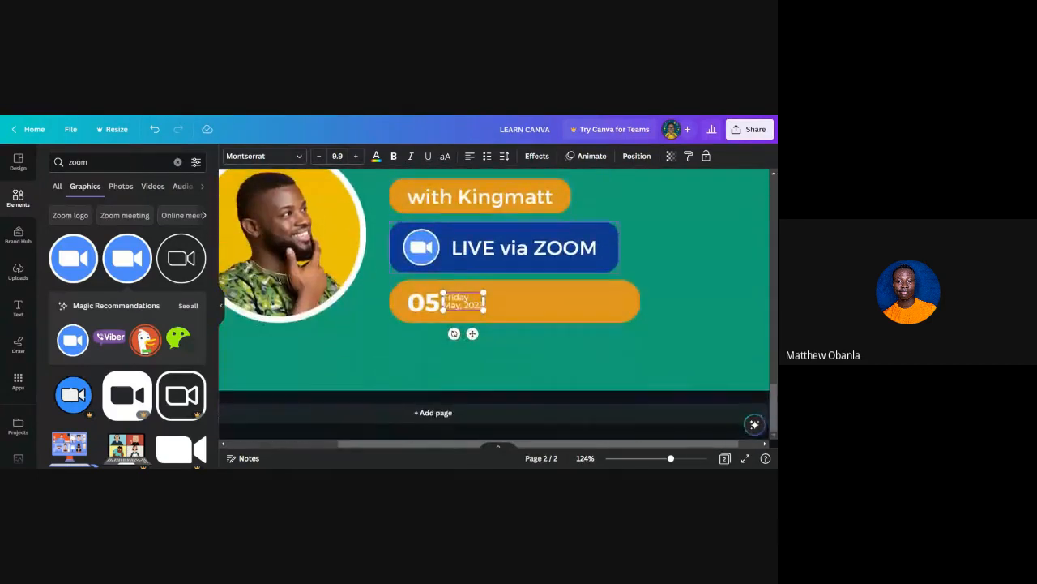
pyautogui.keyDown('ctrl'); pyautogui.scroll(5, 452, 300); pyautogui.keyUp('ctrl')
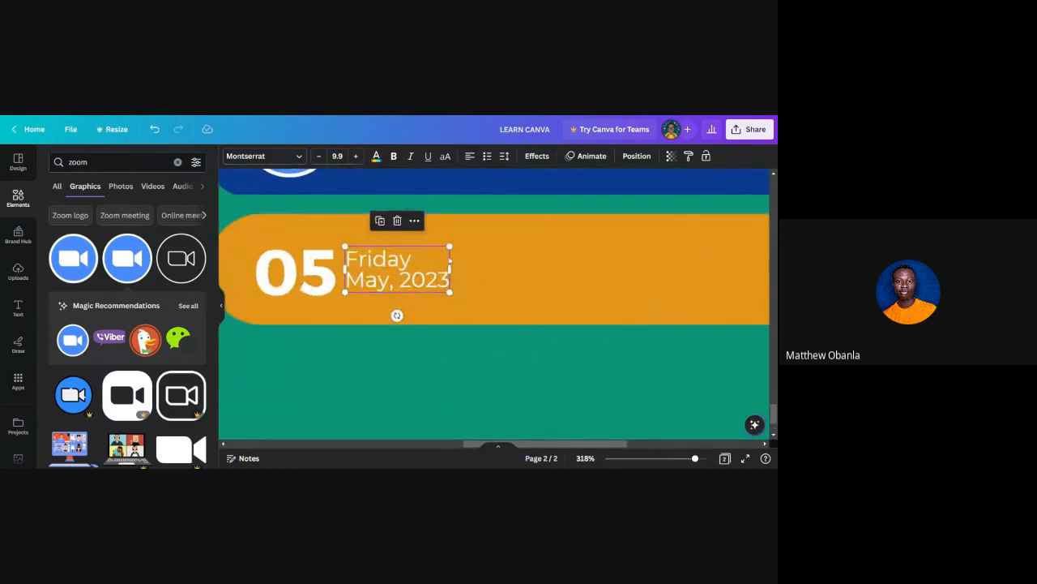
pyautogui.moveTo(449, 246); pyautogui.dragTo(441, 251)
pyautogui.scroll(3, 391, 284)
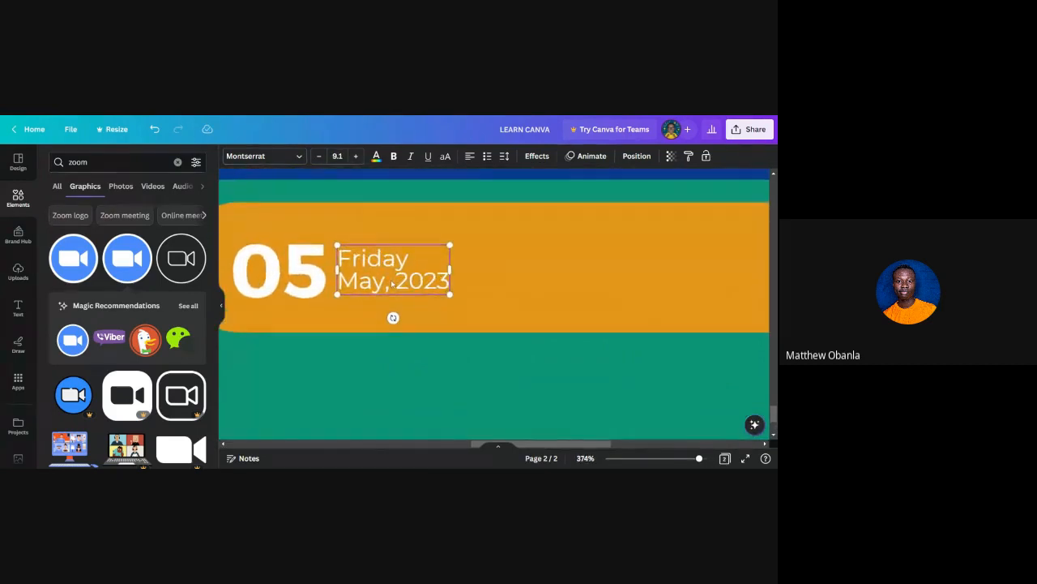
pyautogui.click(504, 156)
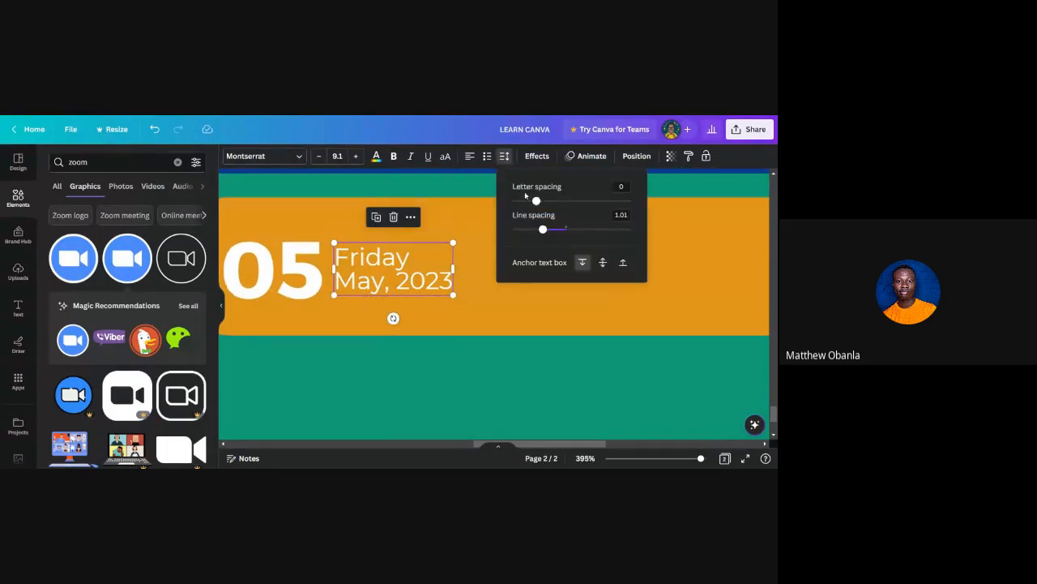
pyautogui.moveTo(546, 234); pyautogui.dragTo(550, 234)
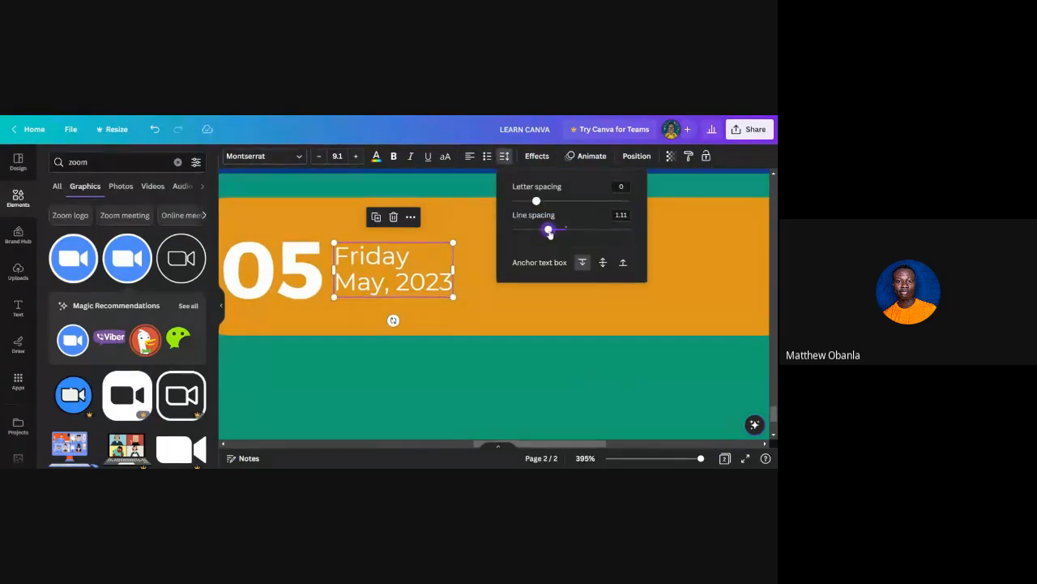
pyautogui.moveTo(454, 297); pyautogui.dragTo(449, 295)
pyautogui.click(436, 363)
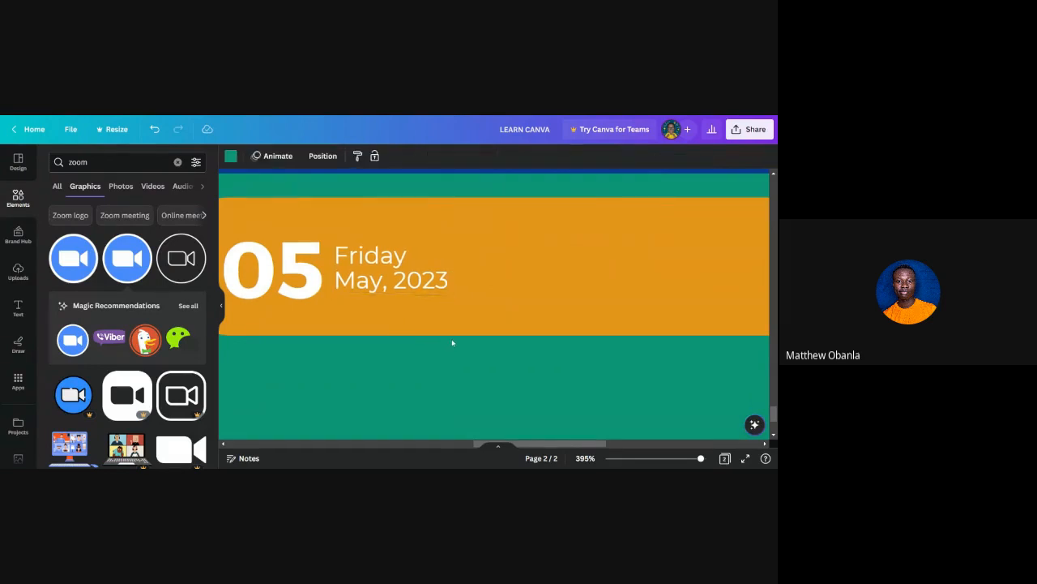
# Step: Enlarge the "Friday May, 2023" text to font size 9.4 and fine-tune its vertical position beside the "05"
pyautogui.scroll(-5, 452, 343)
pyautogui.scroll(5, 453, 343)
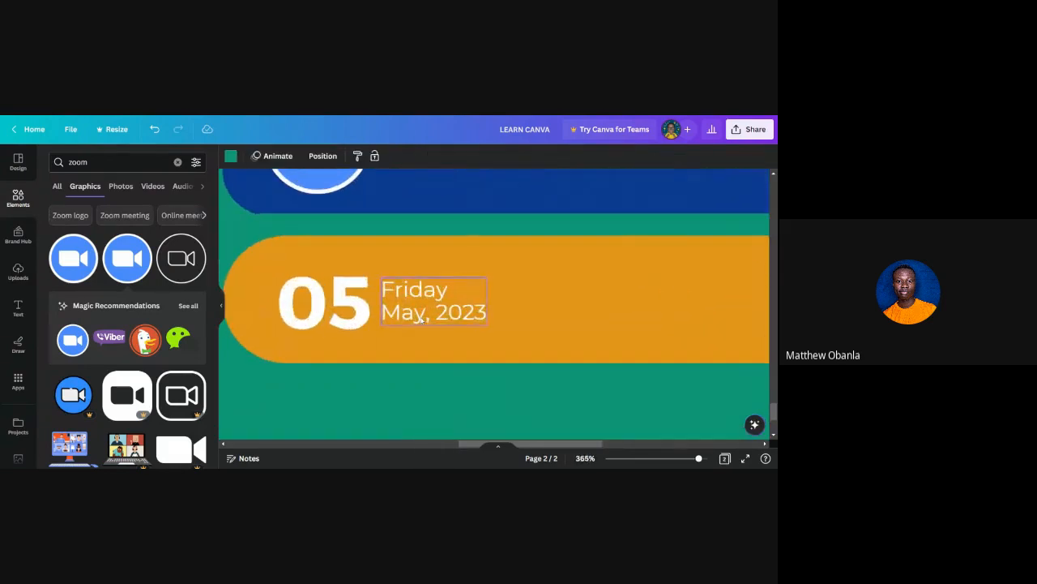
pyautogui.click(483, 320)
pyautogui.moveTo(487, 325); pyautogui.dragTo(495, 329)
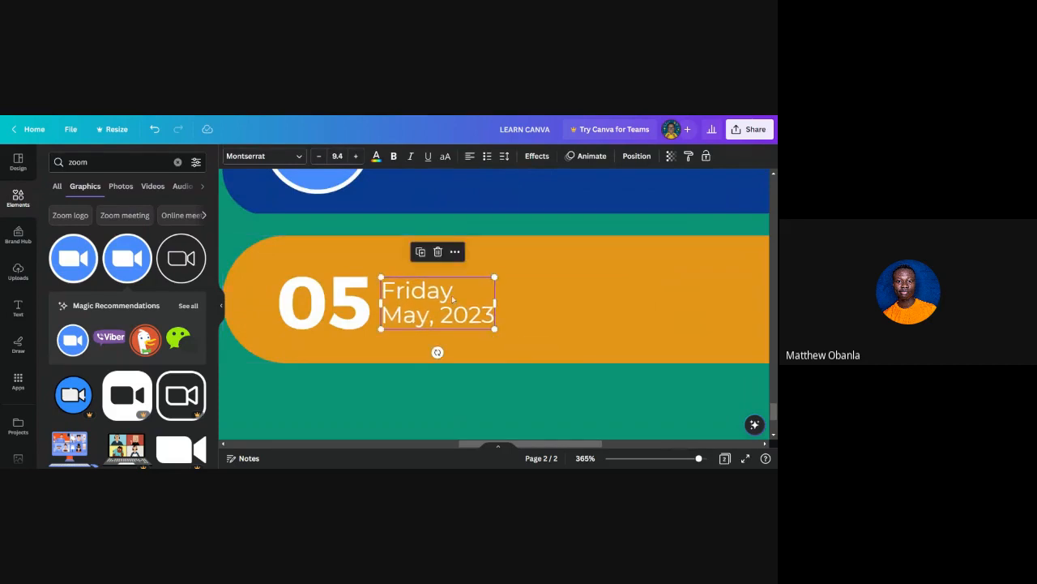
pyautogui.moveTo(445, 303); pyautogui.dragTo(445, 298)
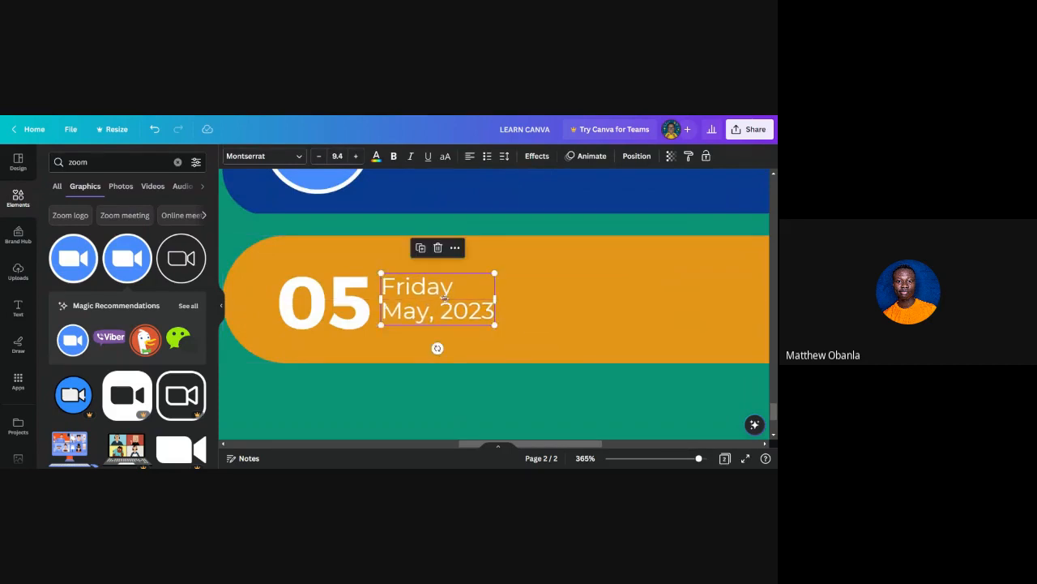
pyautogui.scroll(-5, 444, 298)
pyautogui.click(500, 352)
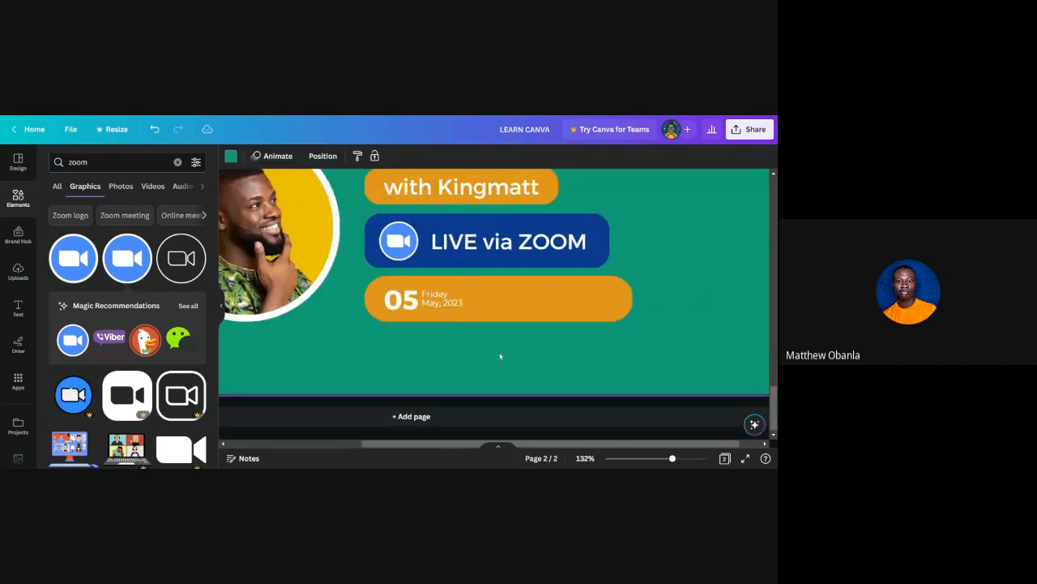
pyautogui.click(455, 301)
pyautogui.moveTo(454, 301); pyautogui.dragTo(454, 304)
pyautogui.click(522, 350)
# Step: Examine how the page 1 date badge separates the date from the time and compare it with the page 2 badge
pyautogui.scroll(10, 522, 350)
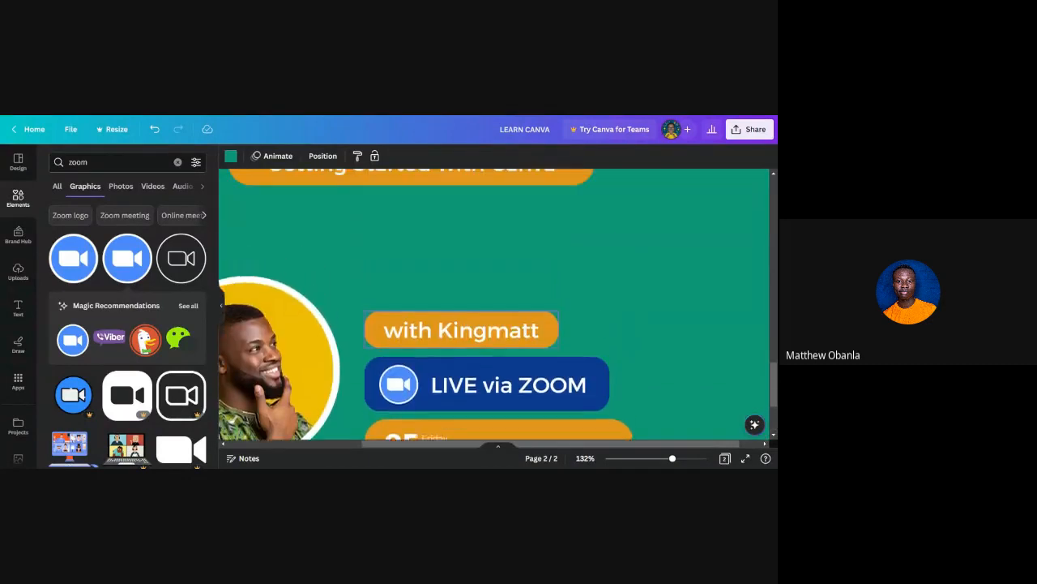
pyautogui.keyDown('ctrl'); pyautogui.scroll(-1, 522, 350); pyautogui.keyUp('ctrl')
pyautogui.keyDown('ctrl'); pyautogui.scroll(-1, 519, 258); pyautogui.keyUp('ctrl')
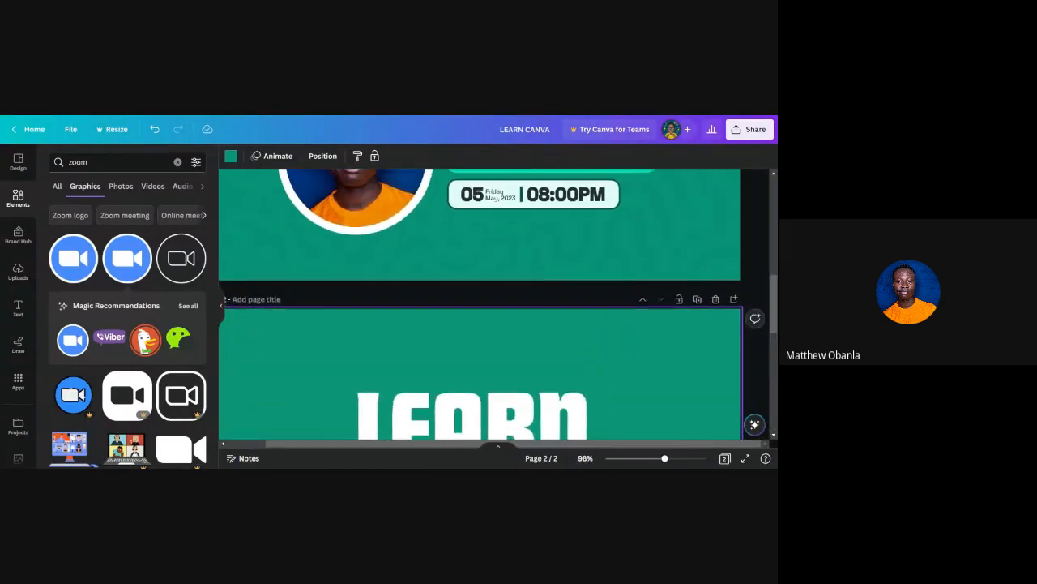
pyautogui.scroll(1, 519, 257)
pyautogui.keyDown('ctrl'); pyautogui.scroll(5, 523, 213); pyautogui.keyUp('ctrl')
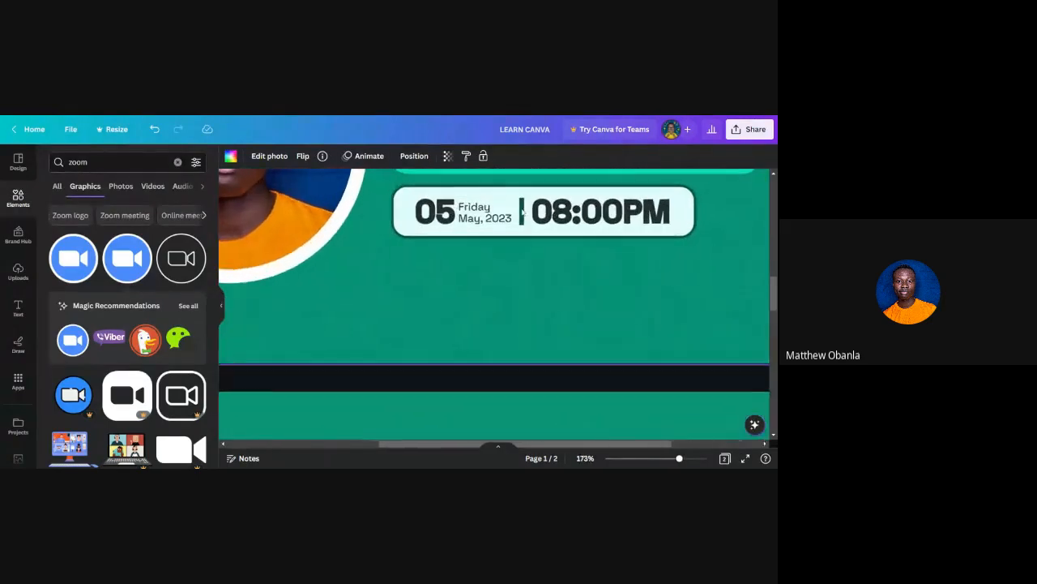
pyautogui.keyDown('ctrl'); pyautogui.scroll(-4, 523, 213); pyautogui.keyUp('ctrl')
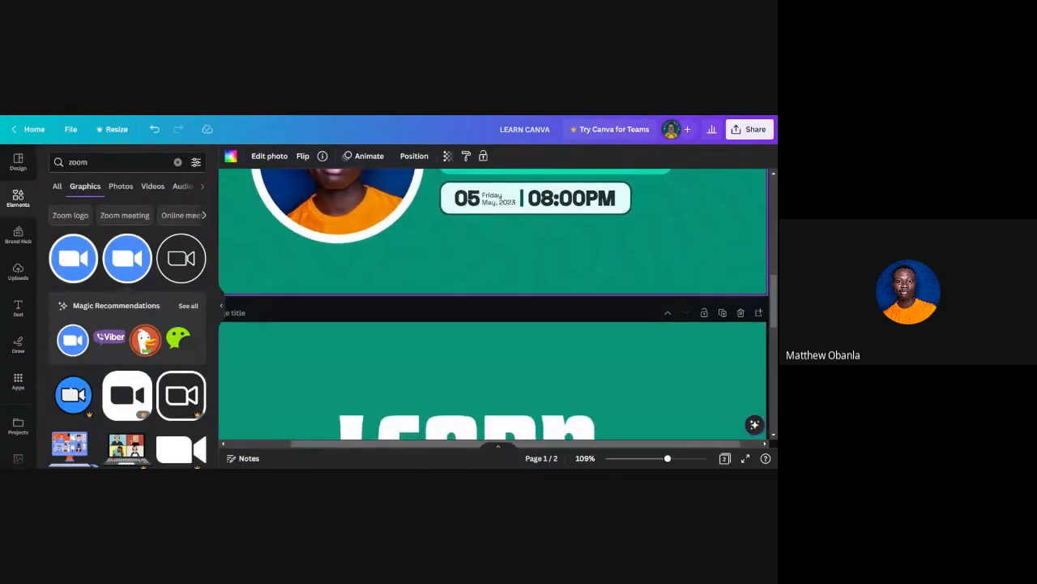
pyautogui.scroll(-2, 523, 213)
pyautogui.scroll(-5, 524, 315)
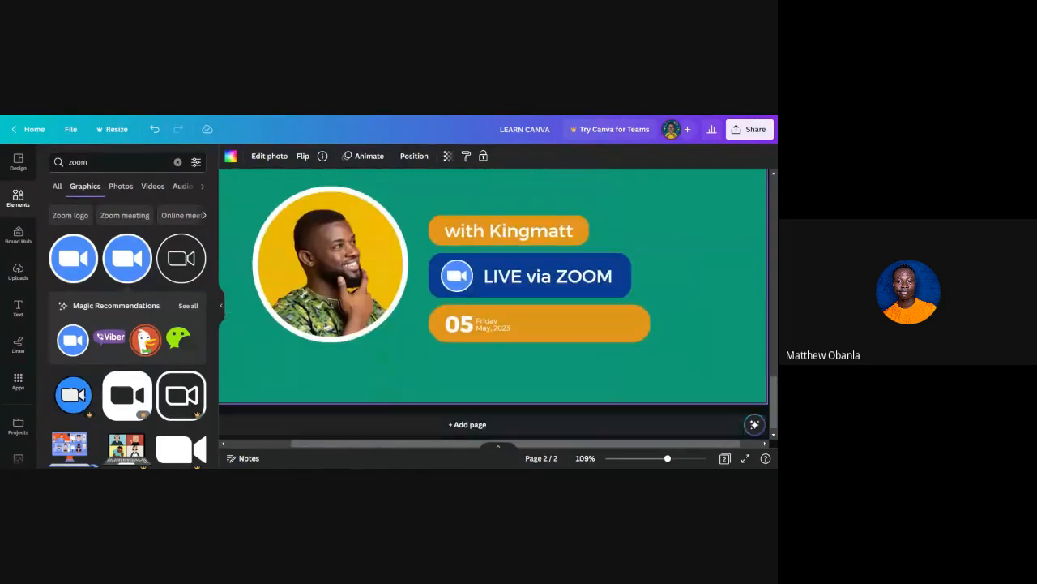
# Step: Add a plain straight line element to page 2 as the divider for the date badge
pyautogui.keyDown('ctrl'); pyautogui.scroll(6, 525, 315); pyautogui.keyUp('ctrl')
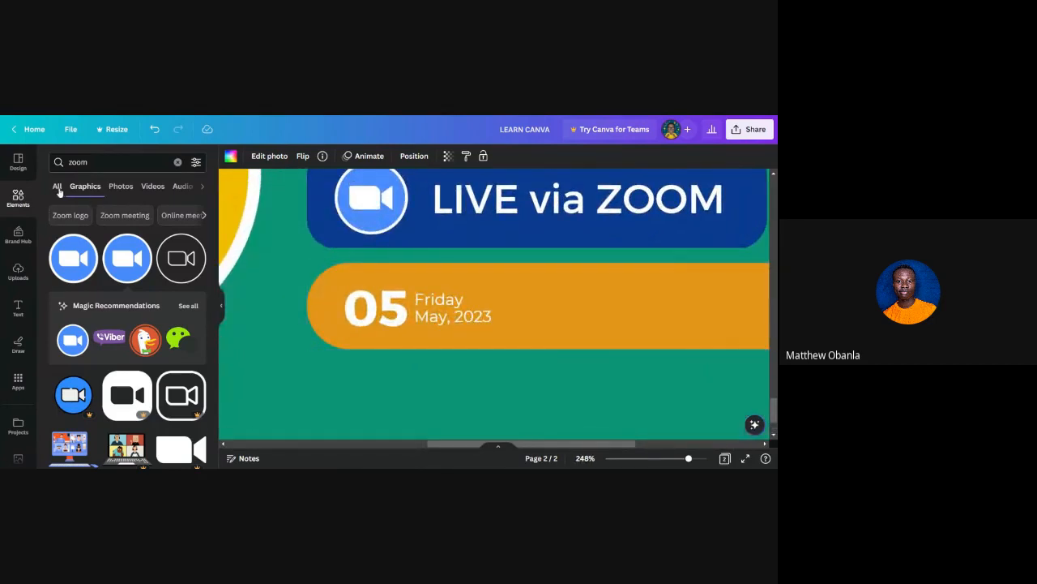
pyautogui.click(18, 204)
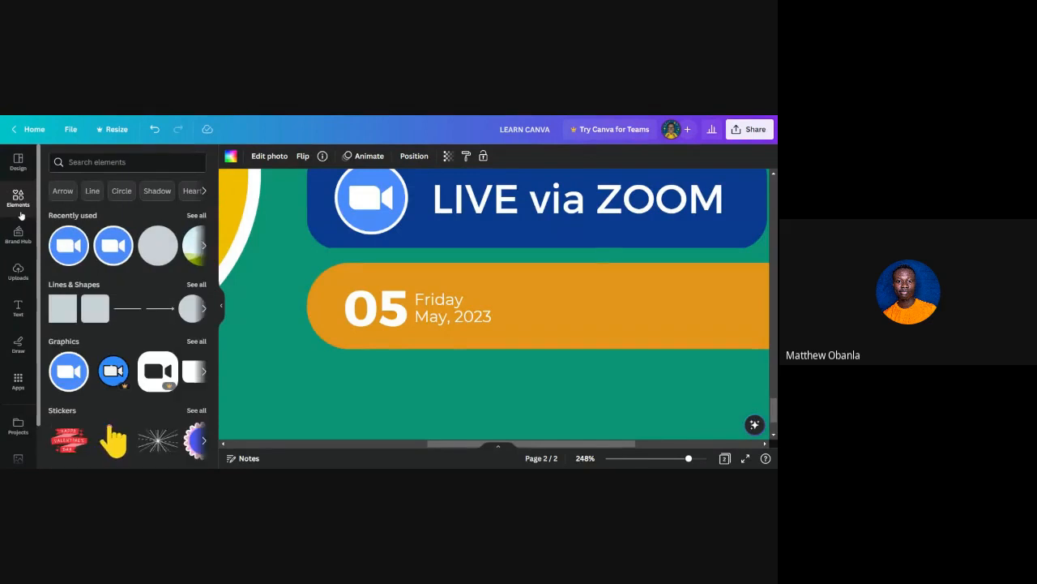
pyautogui.click(128, 310)
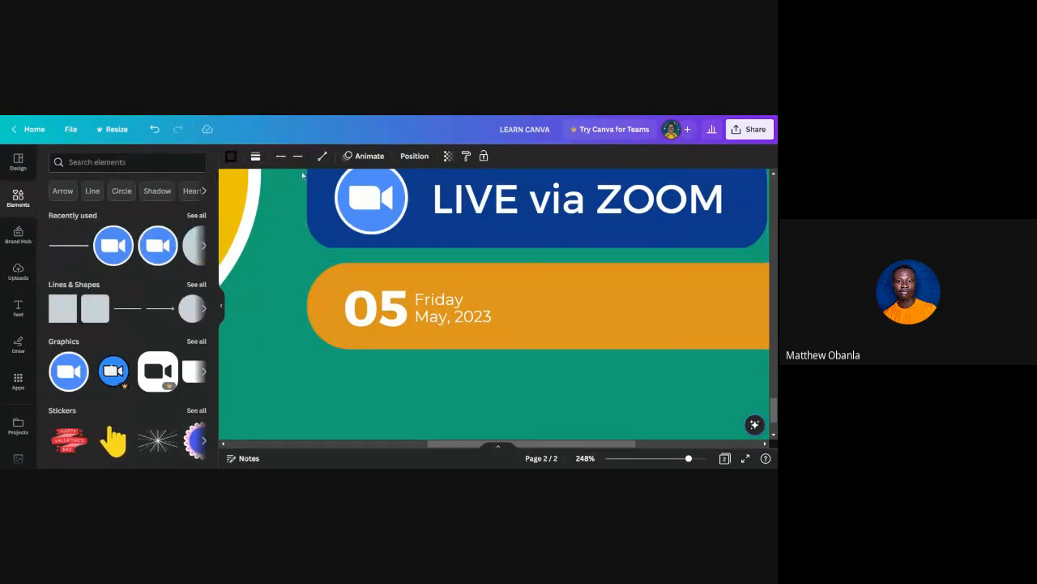
pyautogui.scroll(-5, 521, 313)
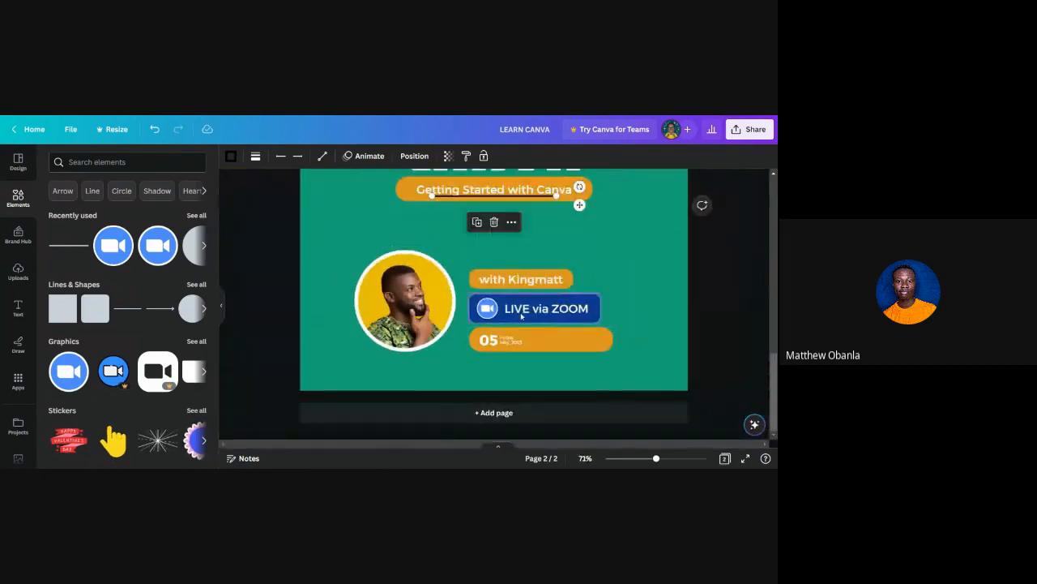
# Step: Move the black line onto the orange date badge on page 2 and turn it into a short vertical divider
pyautogui.moveTo(533, 200); pyautogui.dragTo(583, 345)
pyautogui.scroll(5, 583, 346)
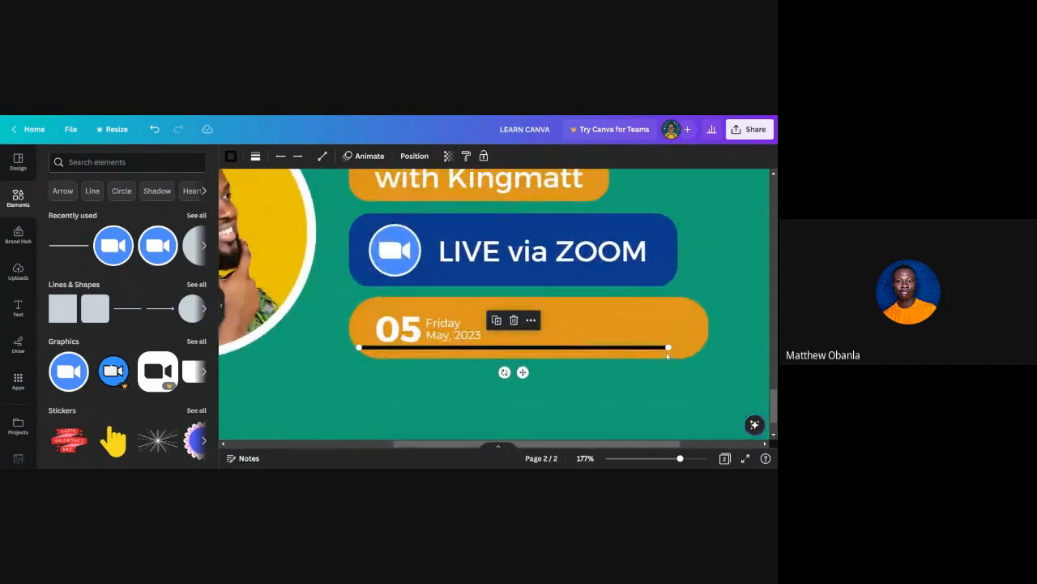
pyautogui.moveTo(668, 347); pyautogui.dragTo(512, 317)
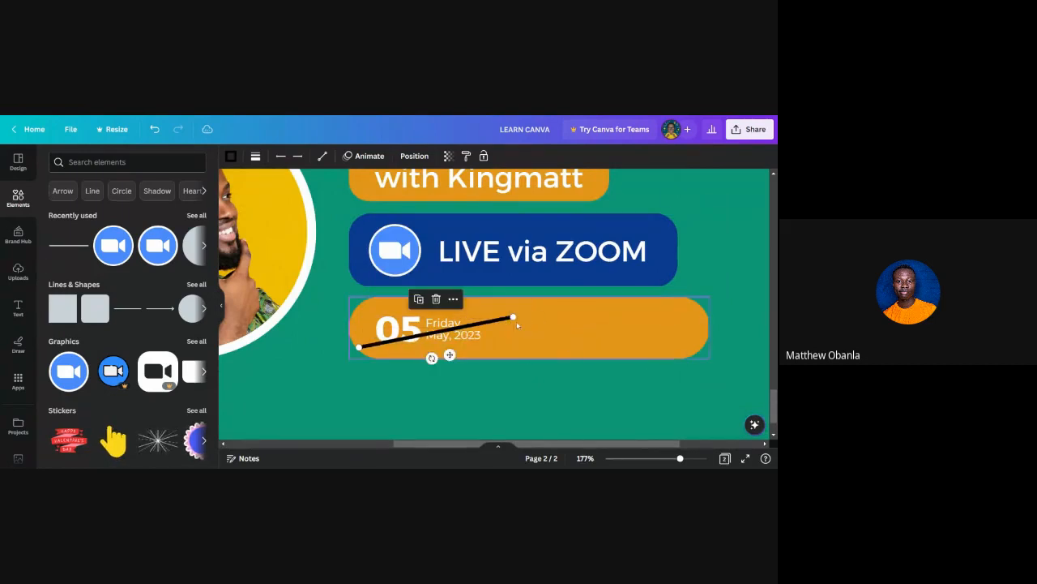
pyautogui.moveTo(359, 347); pyautogui.dragTo(513, 341)
pyautogui.scroll(2, 513, 332)
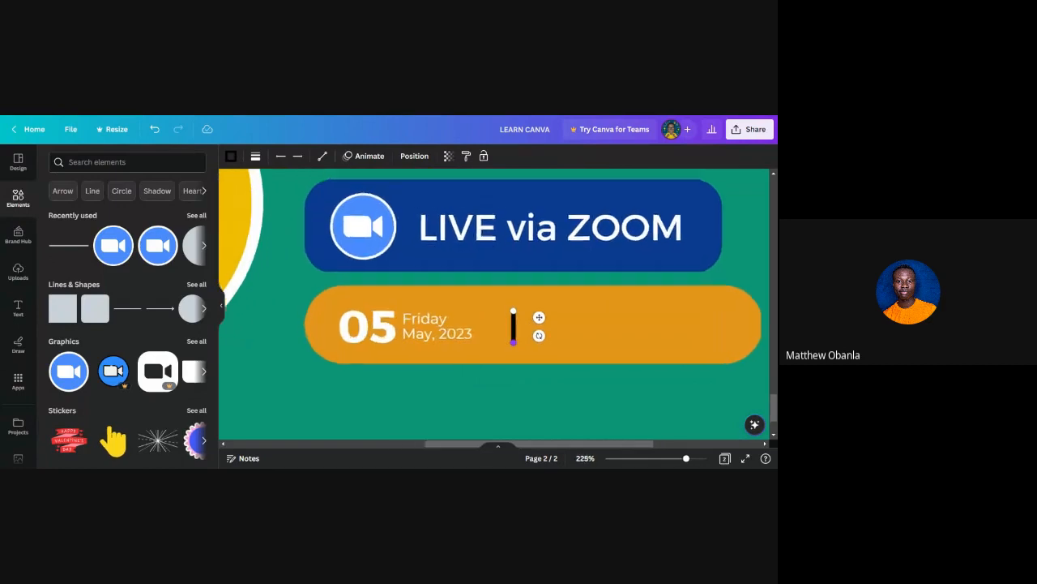
pyautogui.click(579, 326)
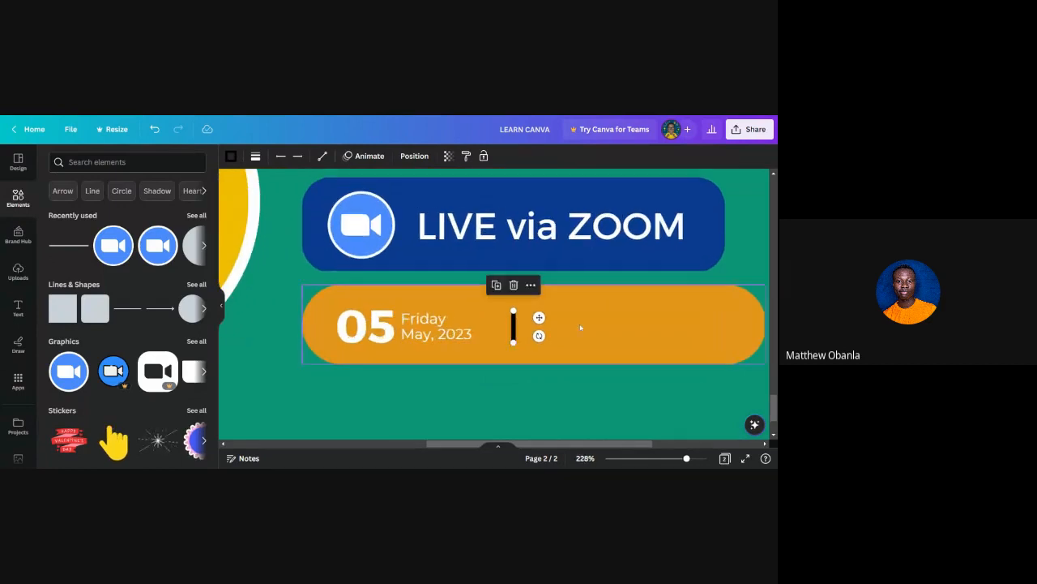
# Step: Place the divider closer to the "Friday May, 2023" text and set its line weight to 7
pyautogui.click(515, 328)
pyautogui.moveTo(517, 327); pyautogui.dragTo(495, 321)
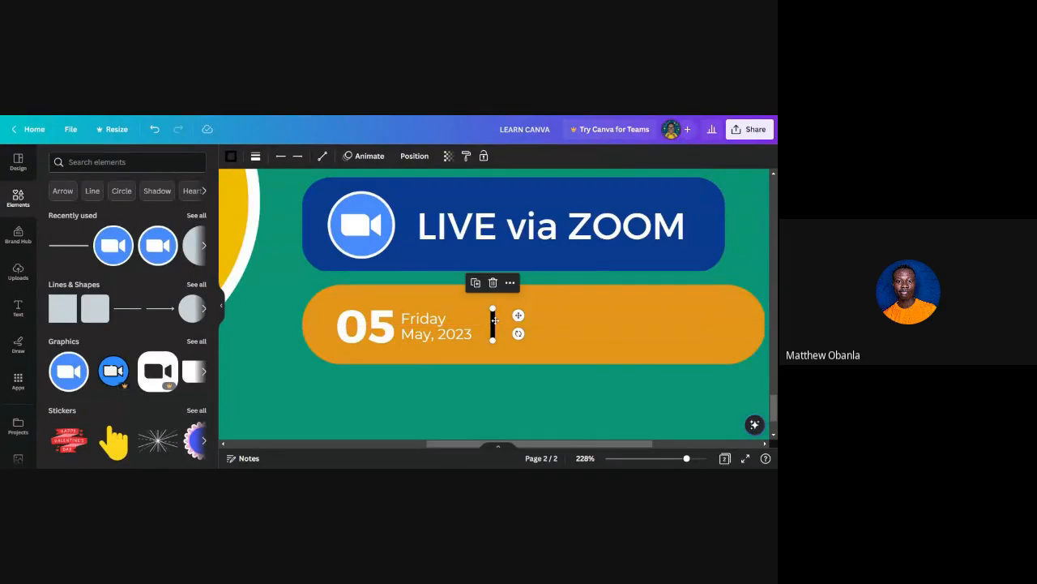
pyautogui.click(256, 156)
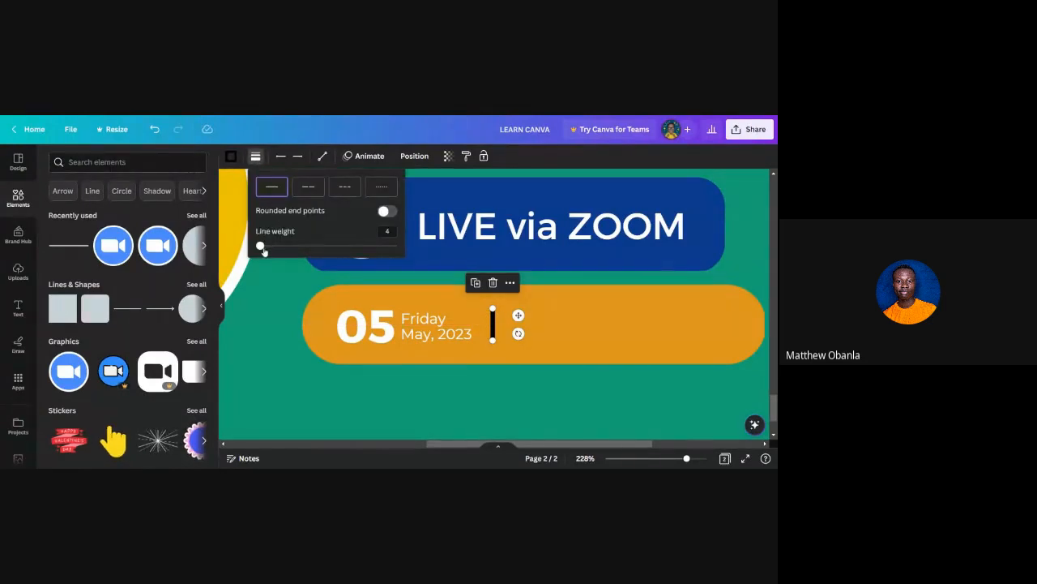
pyautogui.moveTo(260, 246)
pyautogui.mouseDown()
pyautogui.moveTo(330, 247)
pyautogui.moveTo(264, 261)
pyautogui.mouseUp()
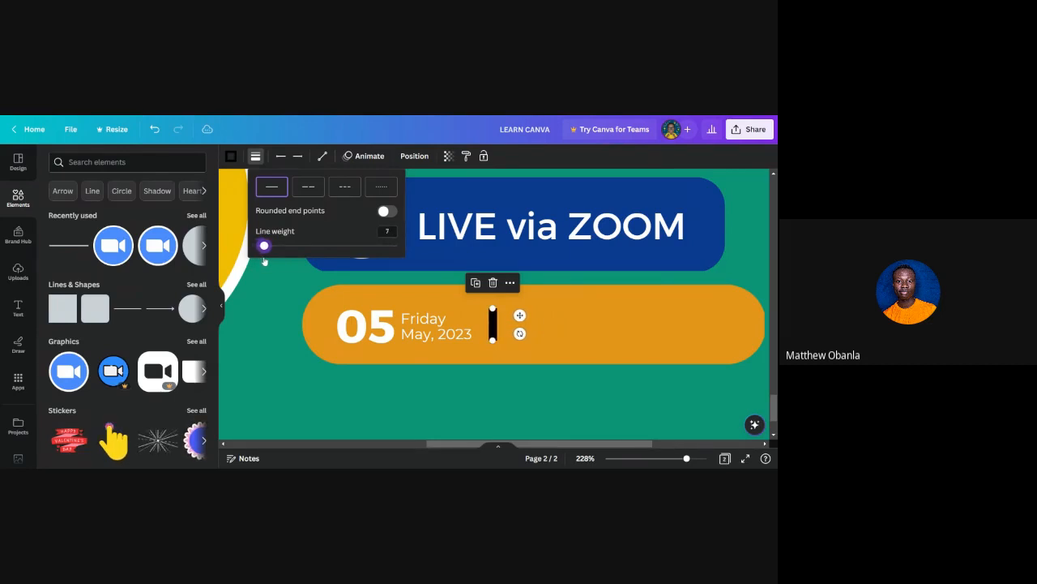
# Step: Try the dashed and dotted styles on a lengthened divider, and return it to a short solid line
pyautogui.click(309, 191)
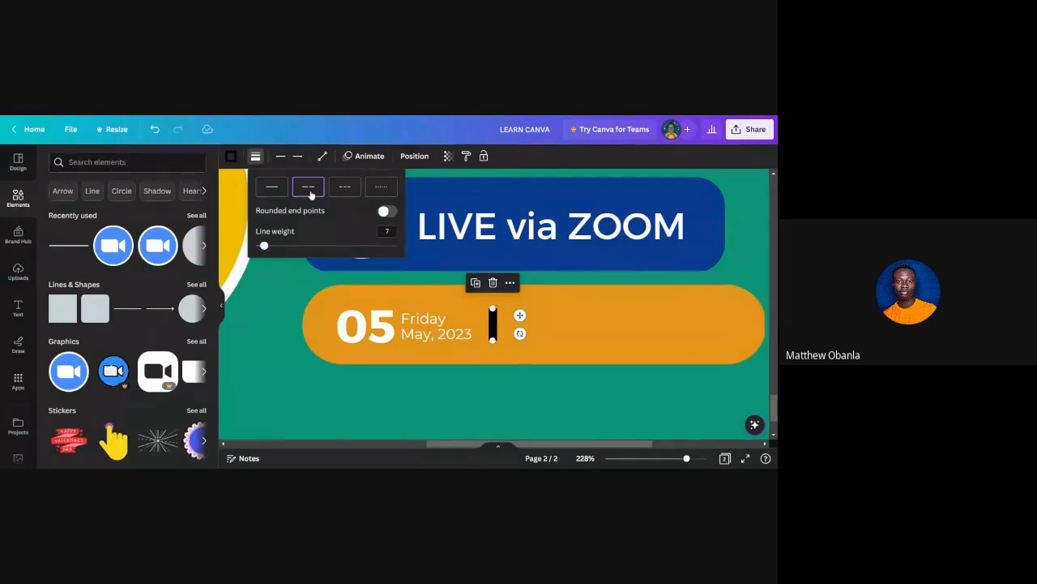
pyautogui.moveTo(491, 338); pyautogui.dragTo(492, 411)
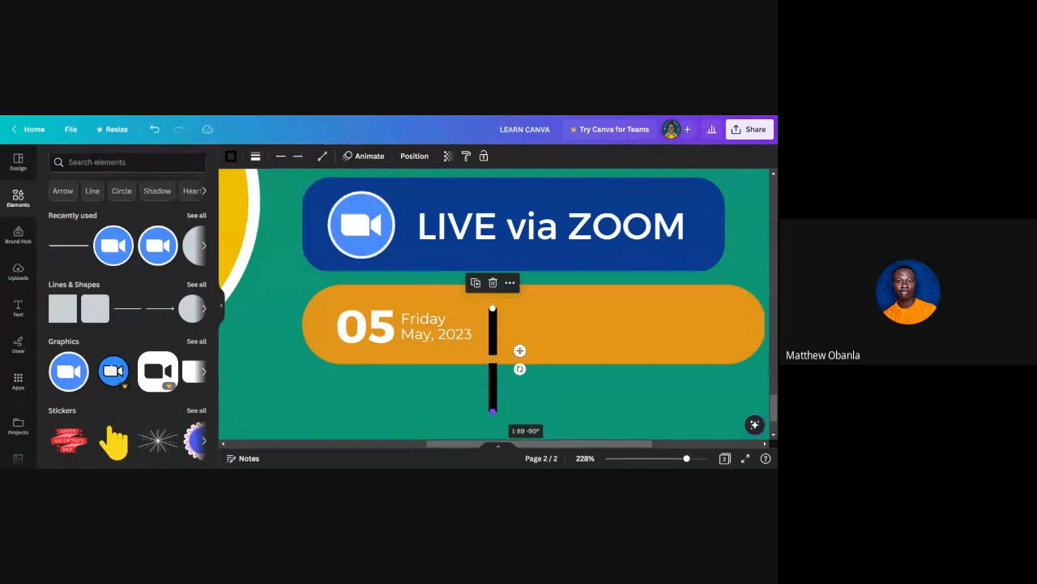
pyautogui.click(256, 156)
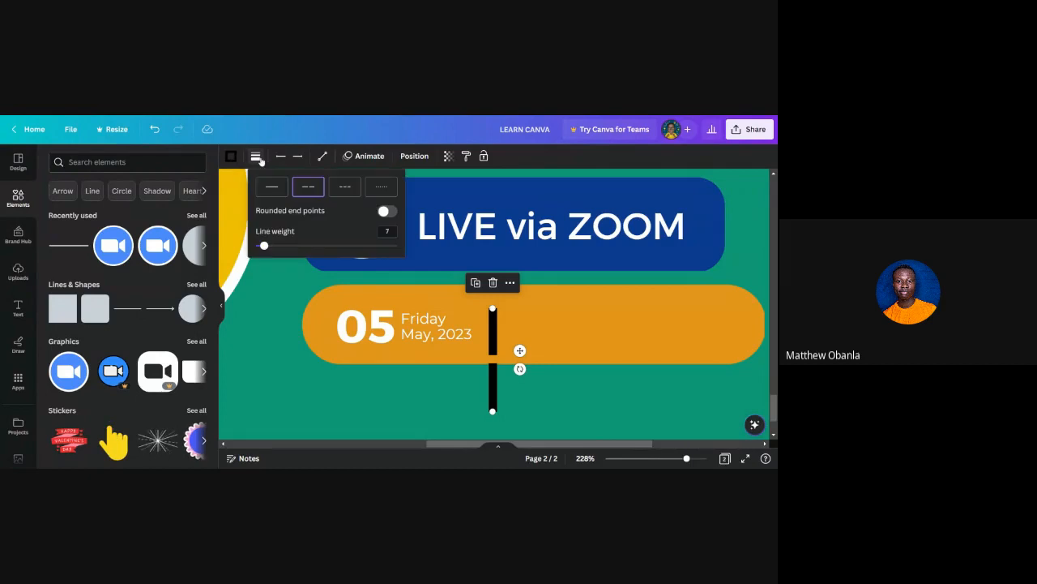
pyautogui.click(345, 187)
pyautogui.click(386, 189)
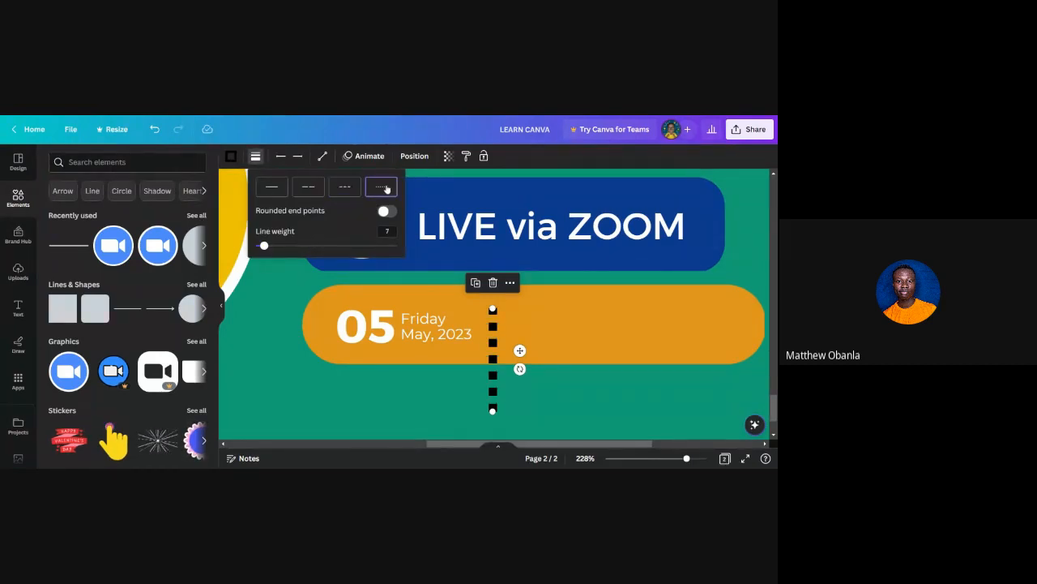
pyautogui.click(272, 186)
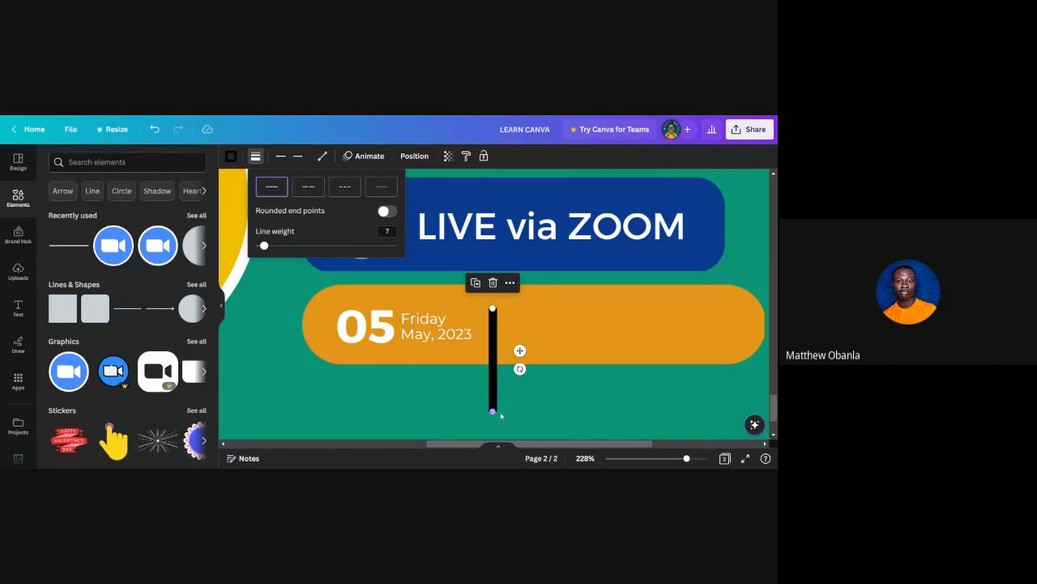
pyautogui.moveTo(492, 411); pyautogui.dragTo(492, 341)
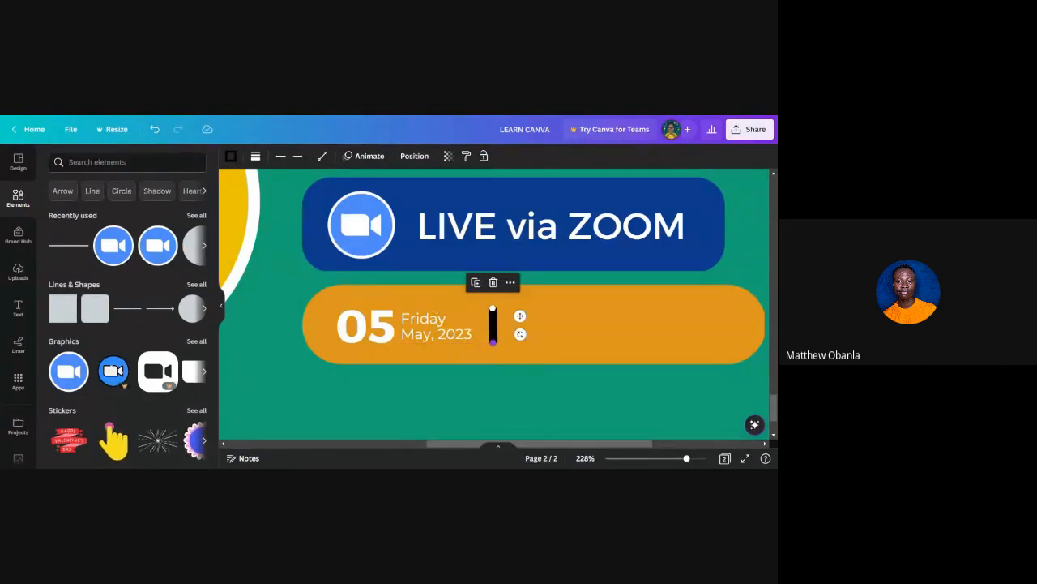
# Step: Recolour the divider line white and fine-tune the position of its lower end
pyautogui.click(532, 400)
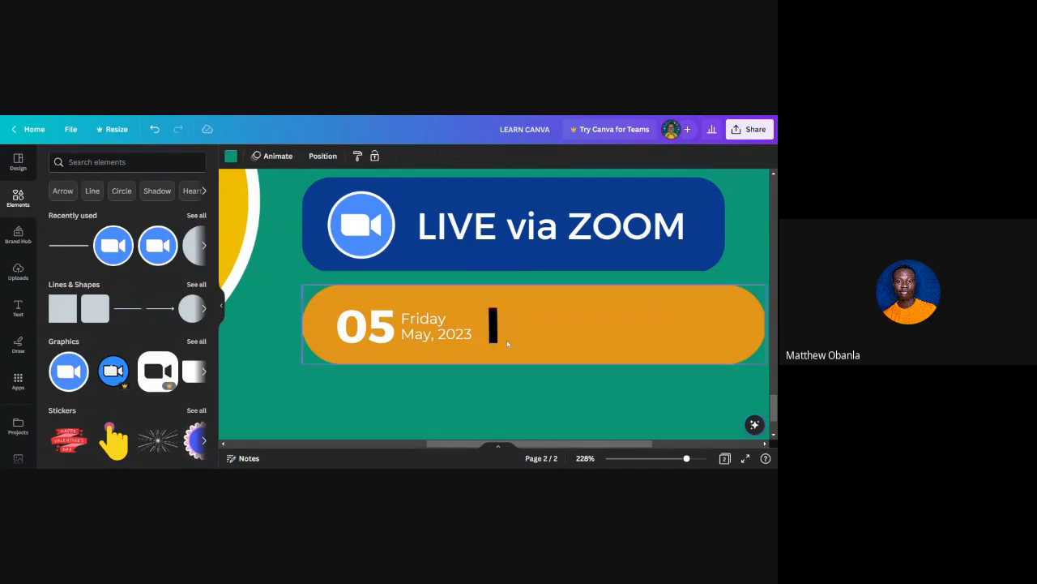
pyautogui.click(493, 320)
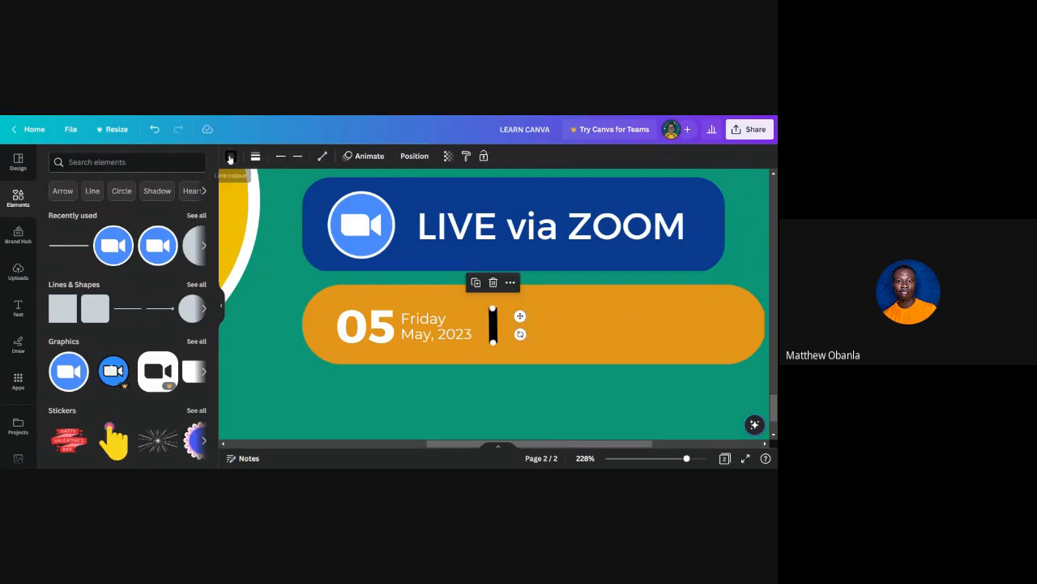
pyautogui.click(230, 156)
pyautogui.click(59, 247)
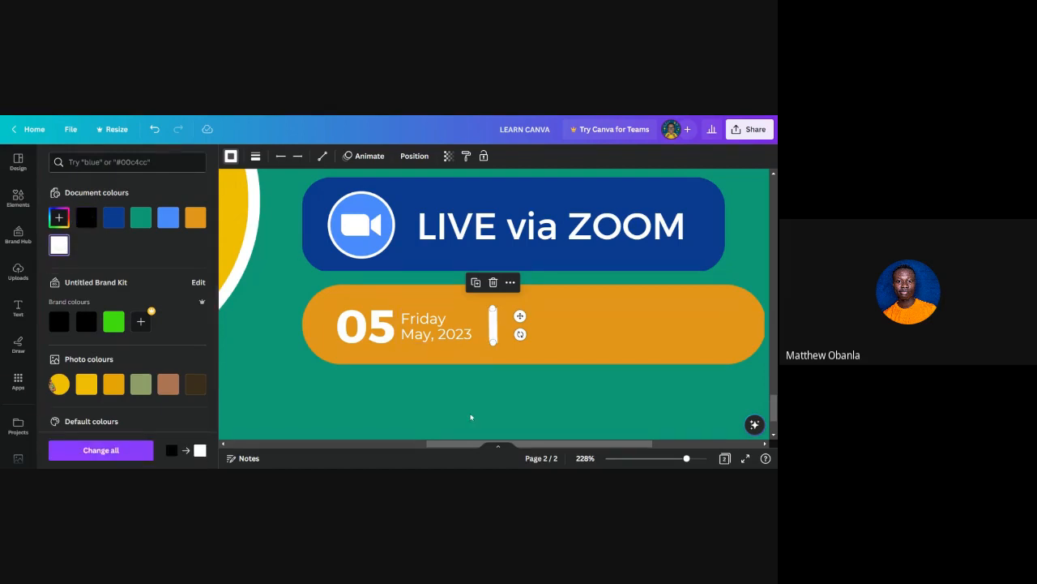
pyautogui.click(470, 418)
pyautogui.scroll(3, 494, 335)
pyautogui.click(494, 334)
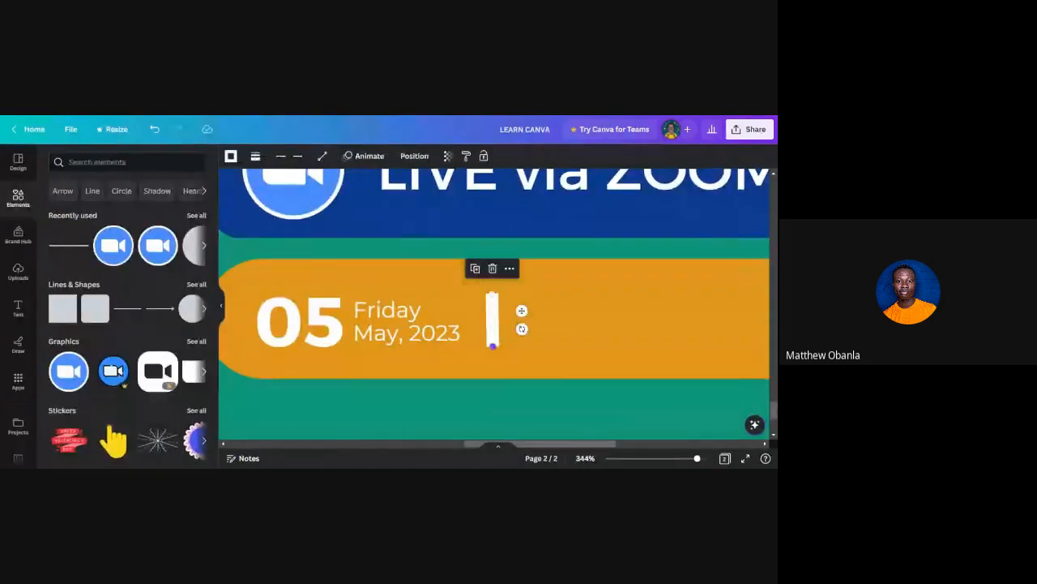
pyautogui.moveTo(492, 346); pyautogui.dragTo(492, 346)
pyautogui.click(523, 371)
# Step: Duplicate the bold "05" text and place the copy just after the divider, level with the original, following the page 1 badge
pyautogui.scroll(-5, 523, 375)
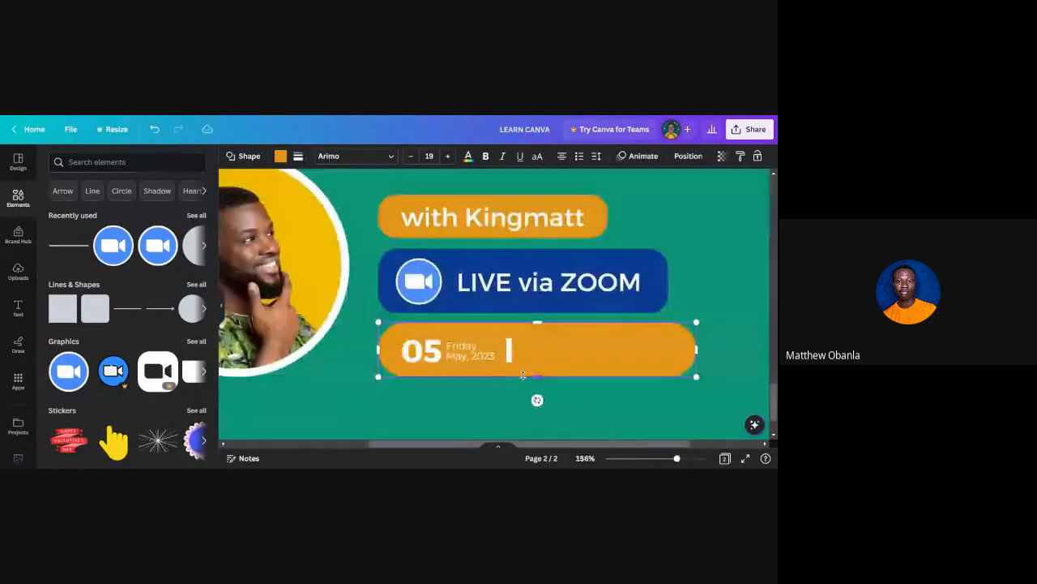
pyautogui.scroll(10, 522, 374)
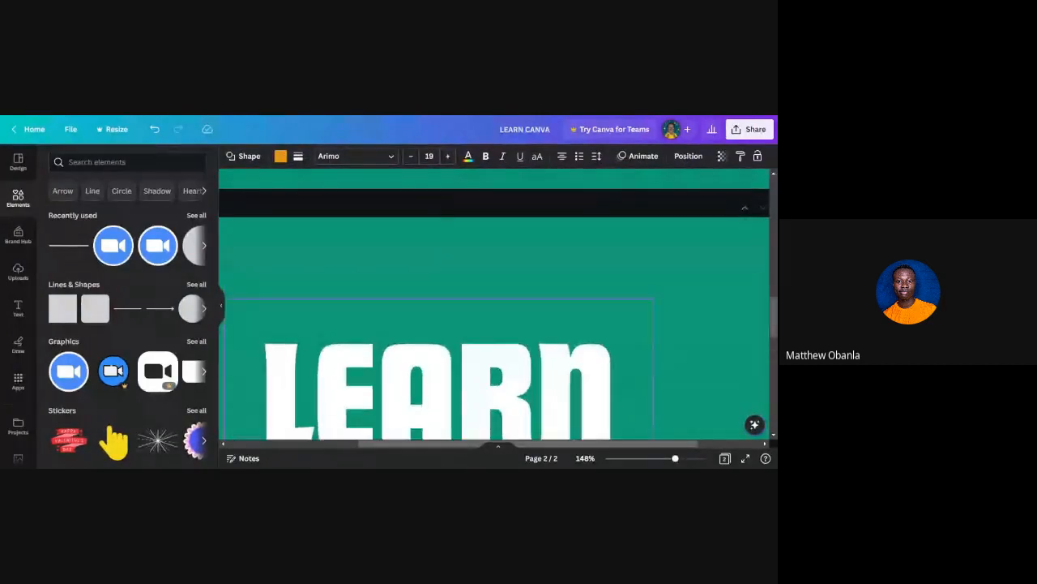
pyautogui.scroll(-3, 546, 286)
pyautogui.scroll(5, 545, 281)
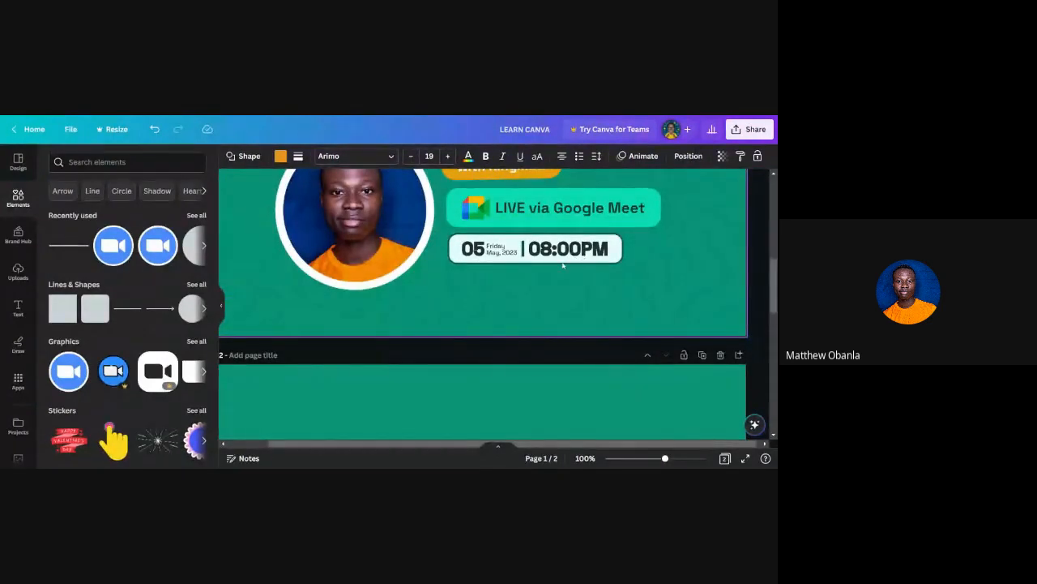
pyautogui.scroll(-10, 563, 264)
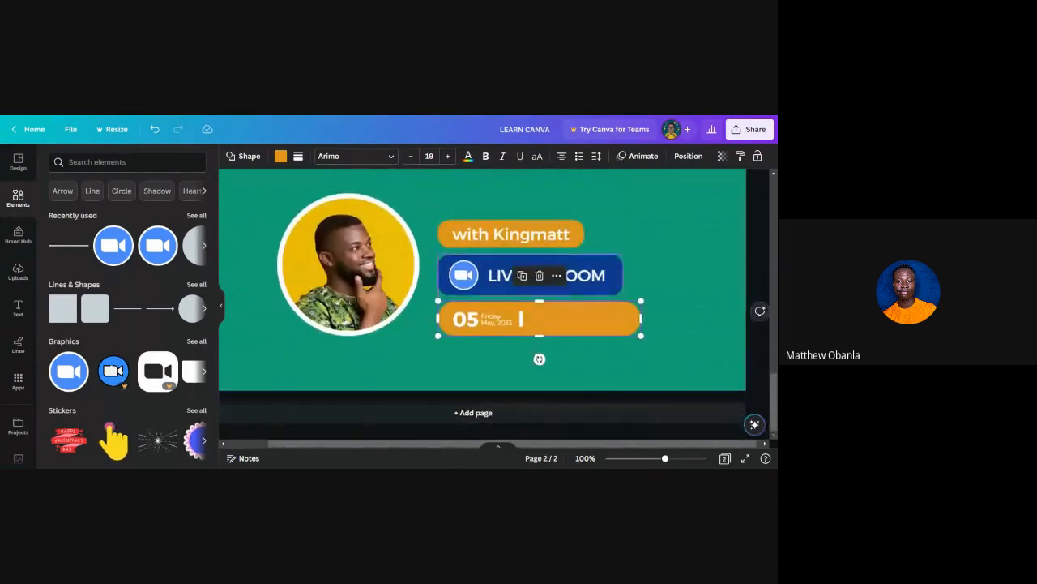
pyautogui.click(477, 318)
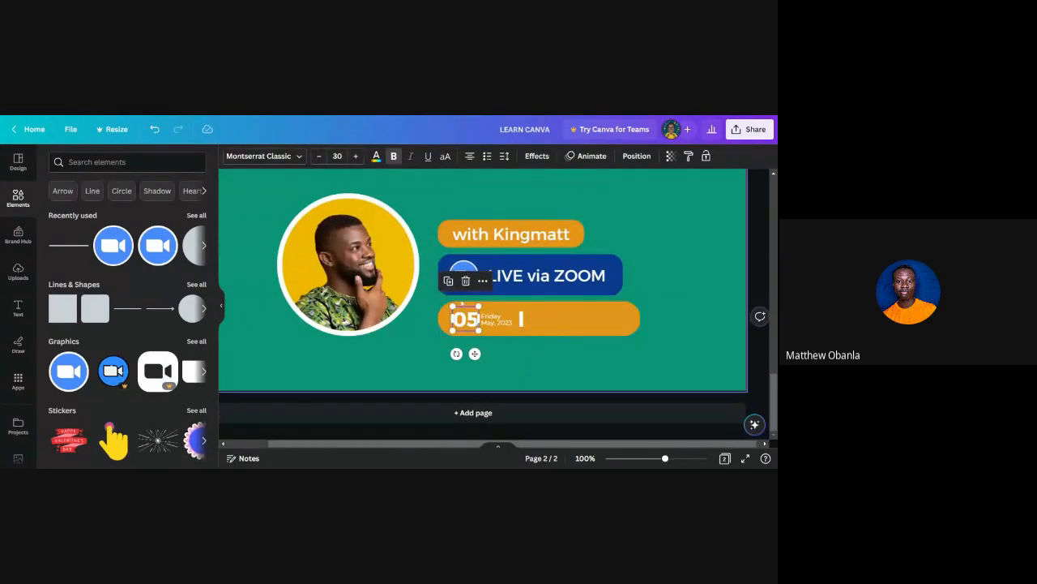
pyautogui.click(448, 280)
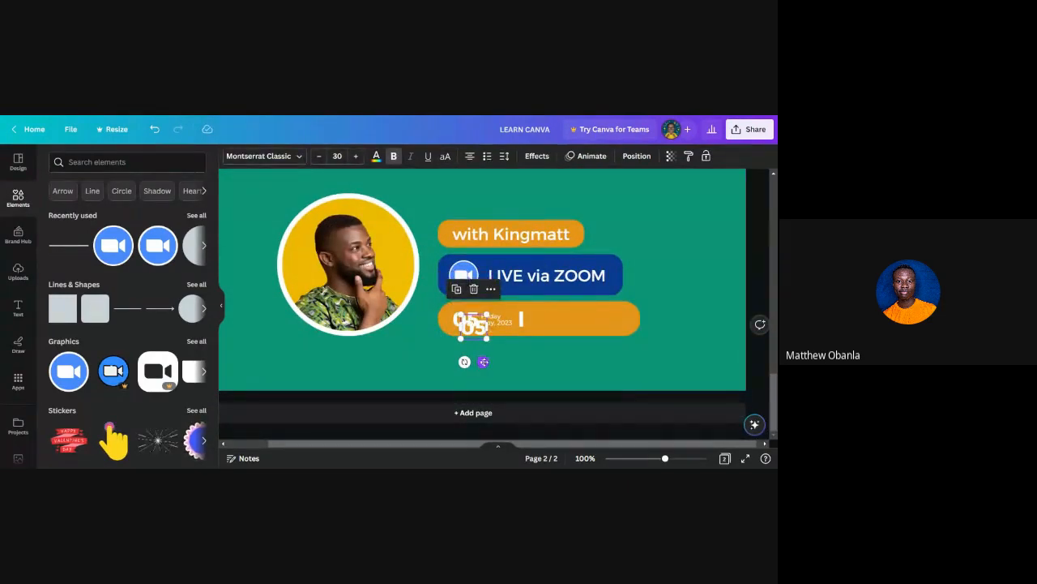
pyautogui.moveTo(481, 357); pyautogui.dragTo(551, 352)
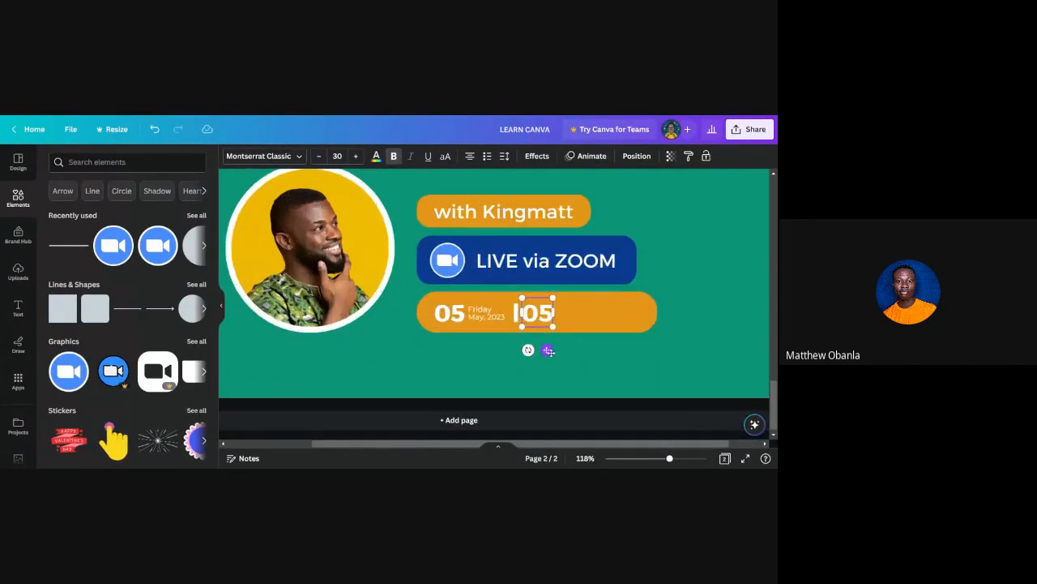
pyautogui.scroll(5, 551, 352)
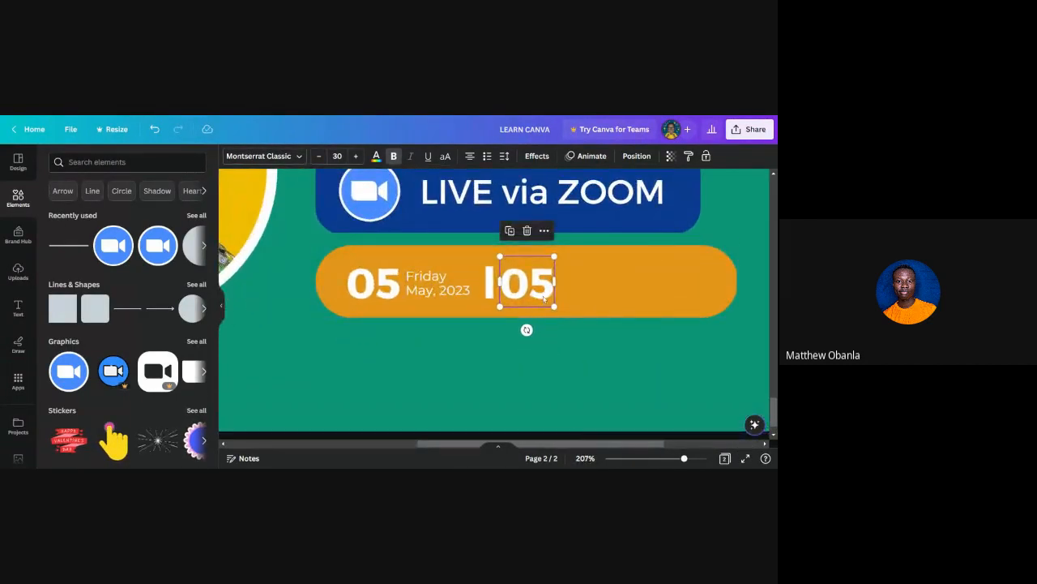
pyautogui.moveTo(544, 299); pyautogui.dragTo(554, 295)
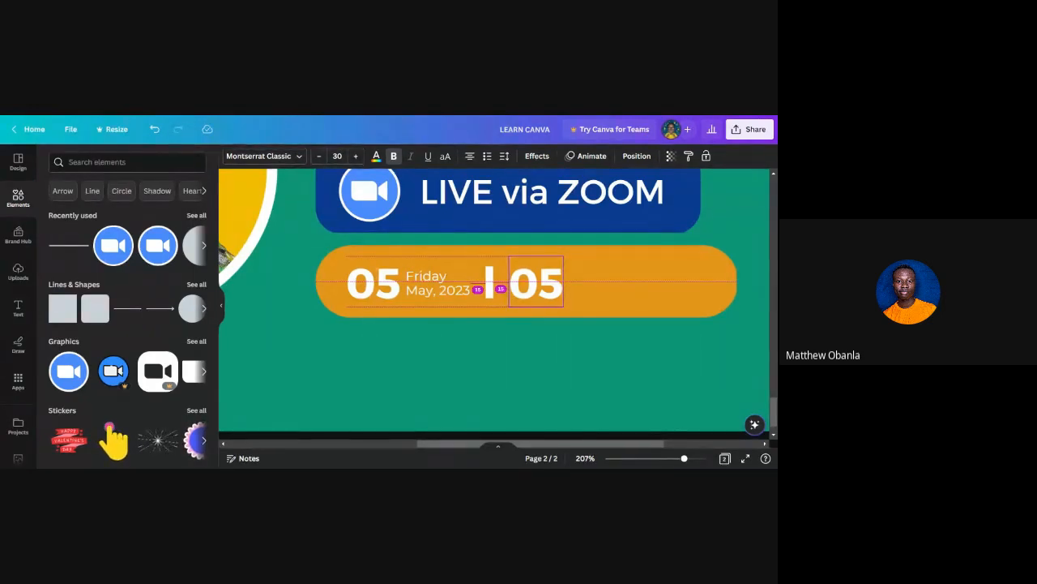
pyautogui.moveTo(553, 295); pyautogui.dragTo(553, 295)
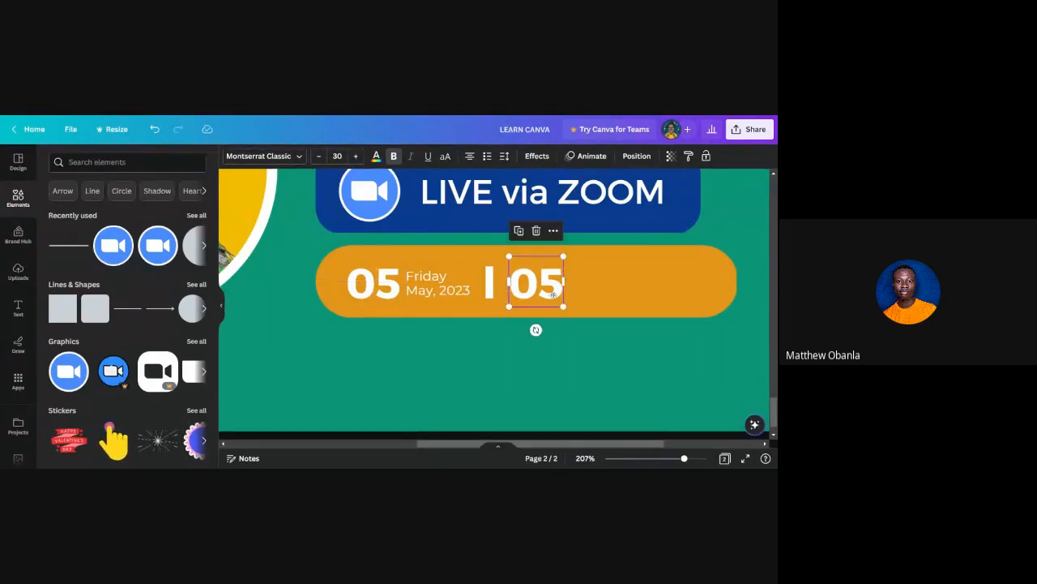
# Step: Replace the duplicated "05" text with "08:00PM"
pyautogui.doubleClick(556, 298)
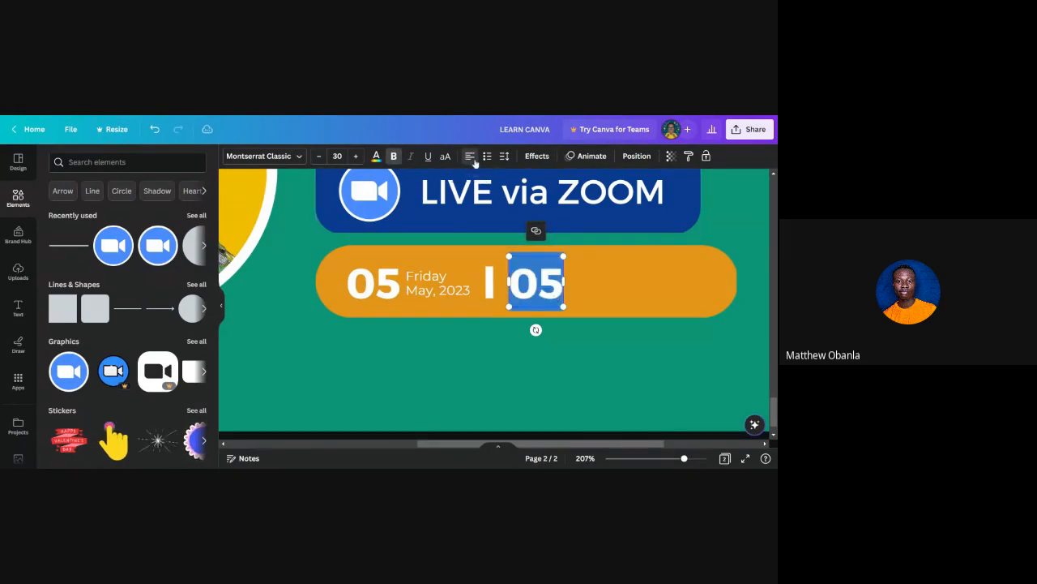
pyautogui.write('08')
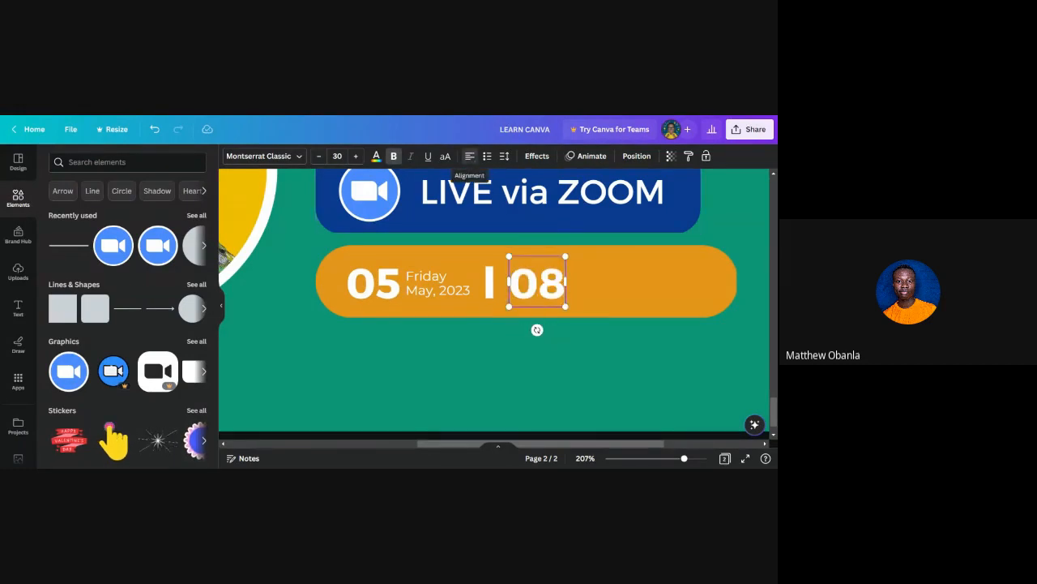
pyautogui.write(':00')
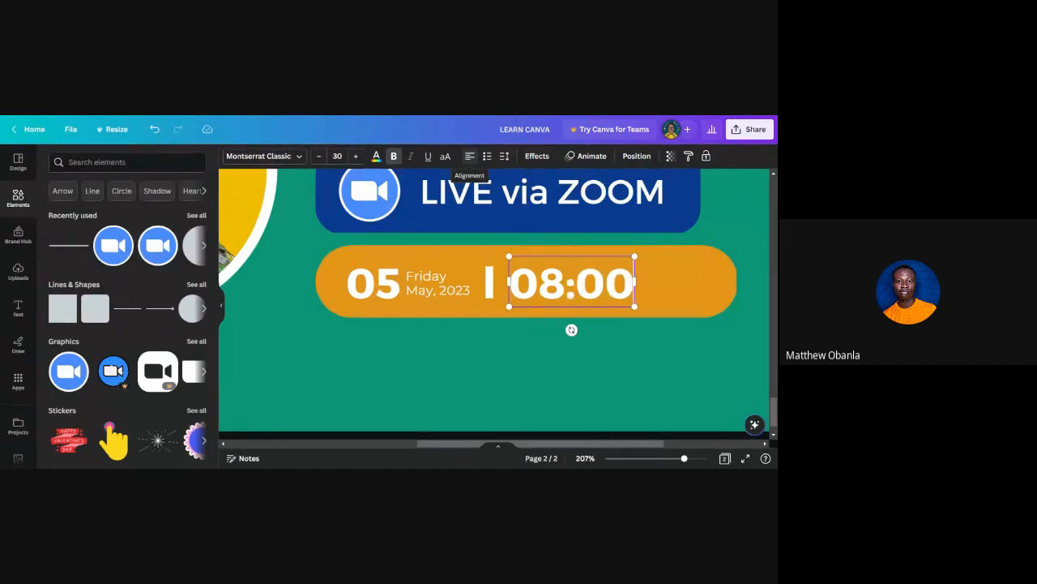
pyautogui.write('PM')
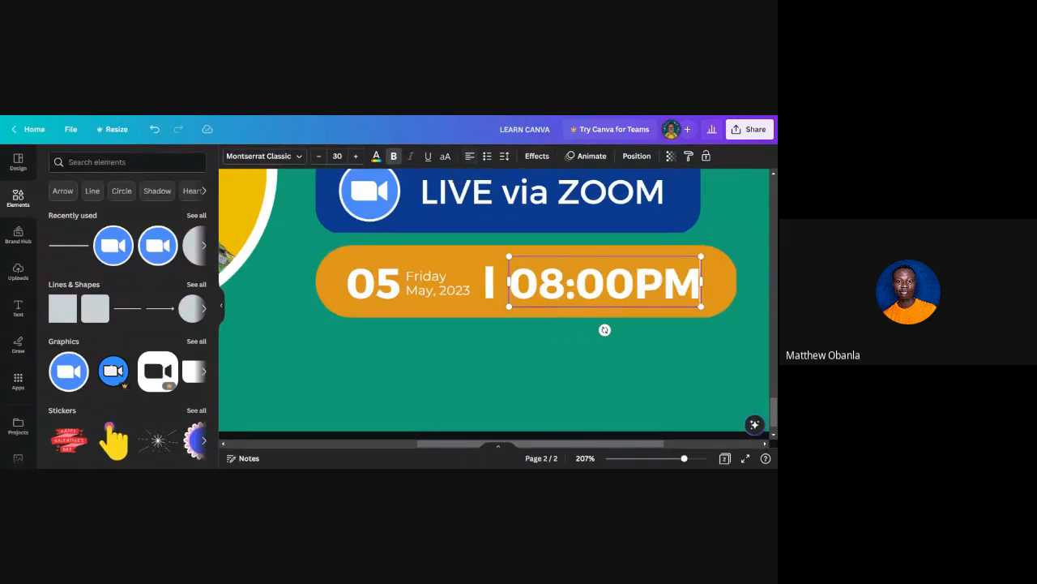
pyautogui.click(292, 309)
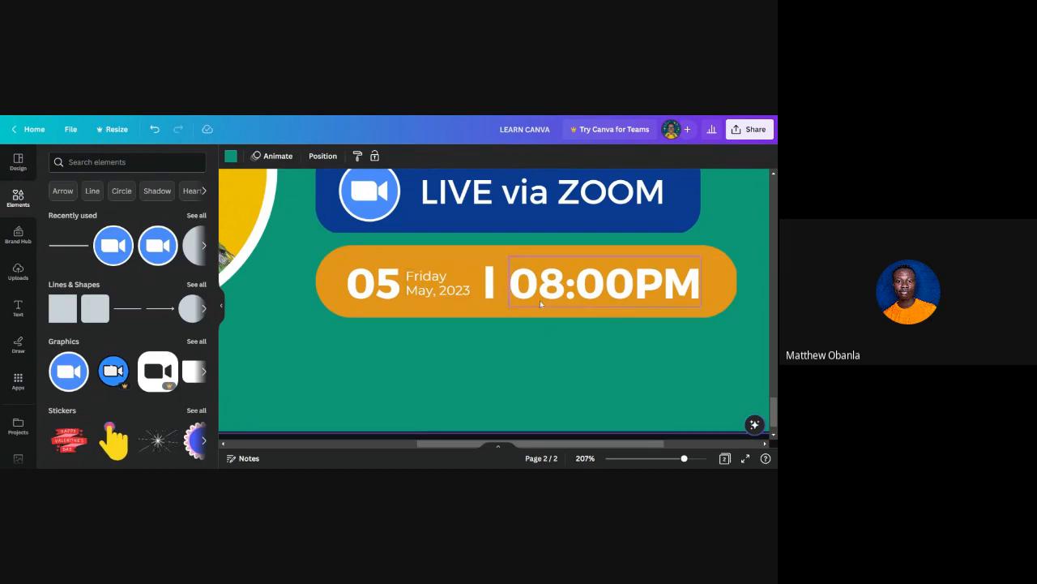
# Step: Recolour the date badge's background on page 2 with the dark blue #0A3B92 sampled from the "LIVE via ZOOM" badge
pyautogui.scroll(-5, 564, 317)
pyautogui.scroll(10, 565, 319)
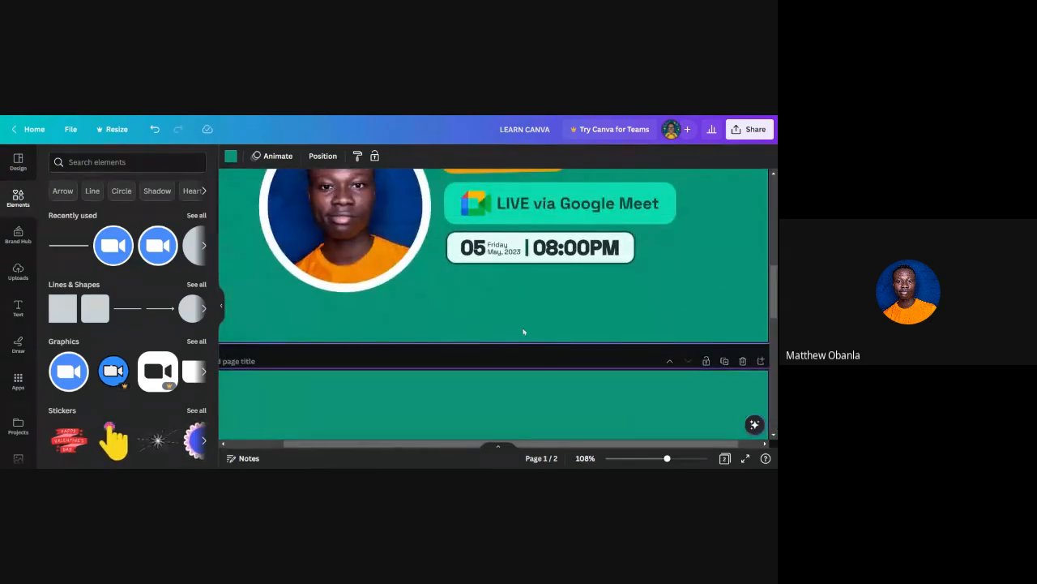
pyautogui.scroll(-1, 519, 336)
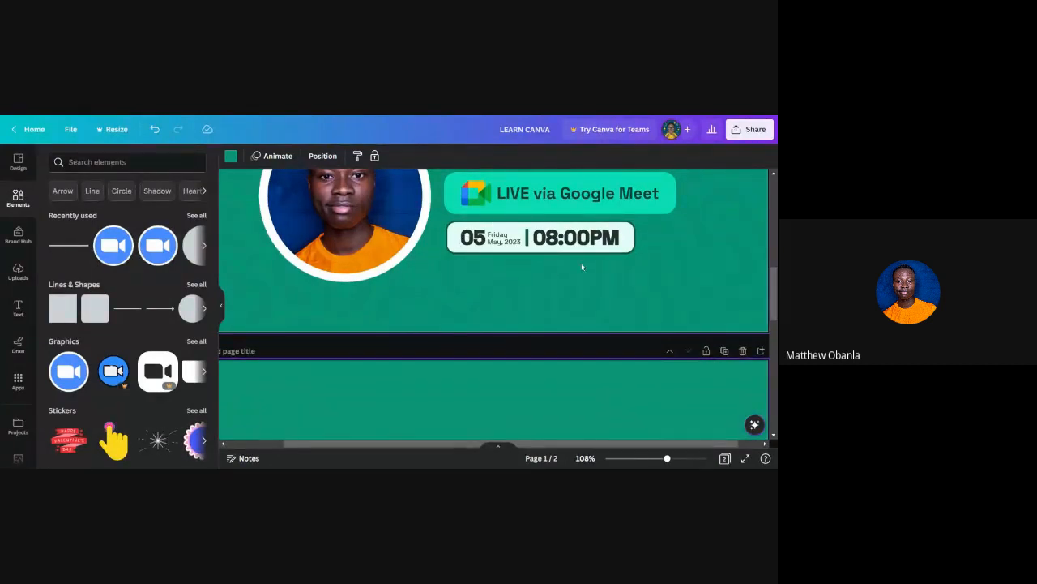
pyautogui.scroll(-5, 528, 262)
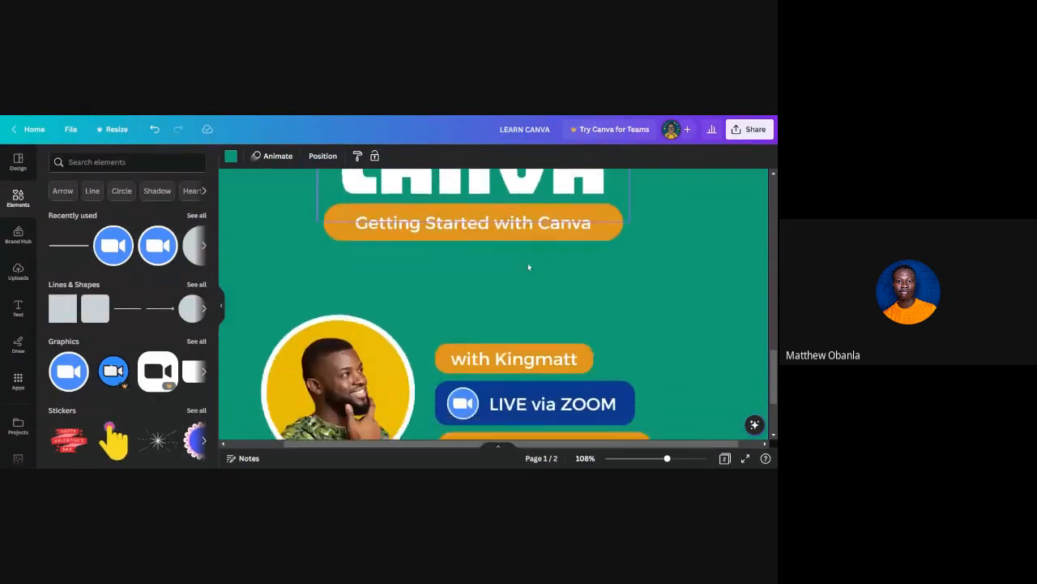
pyautogui.scroll(-1, 528, 262)
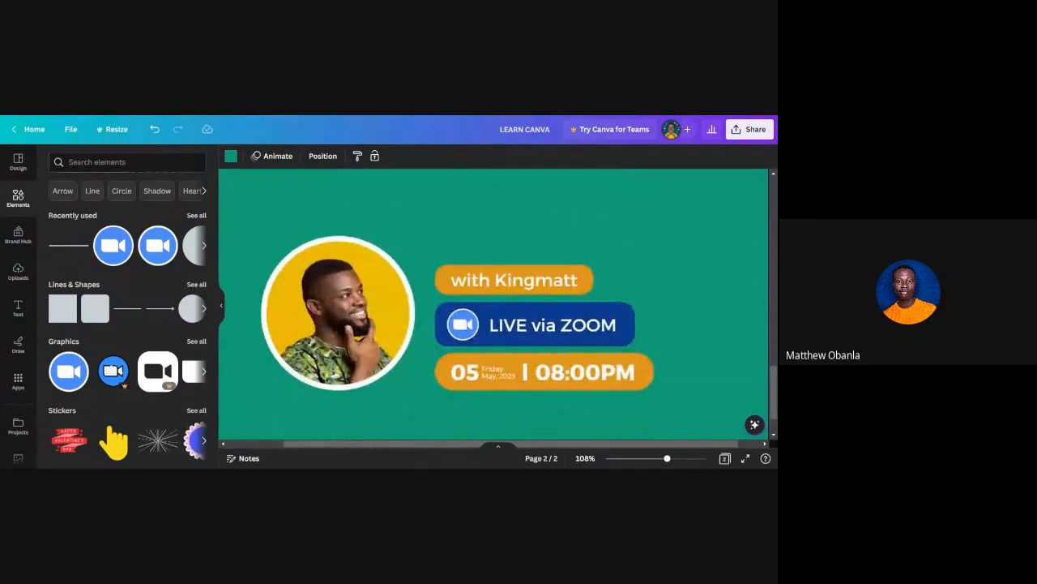
pyautogui.click(444, 368)
pyautogui.scroll(5, 444, 368)
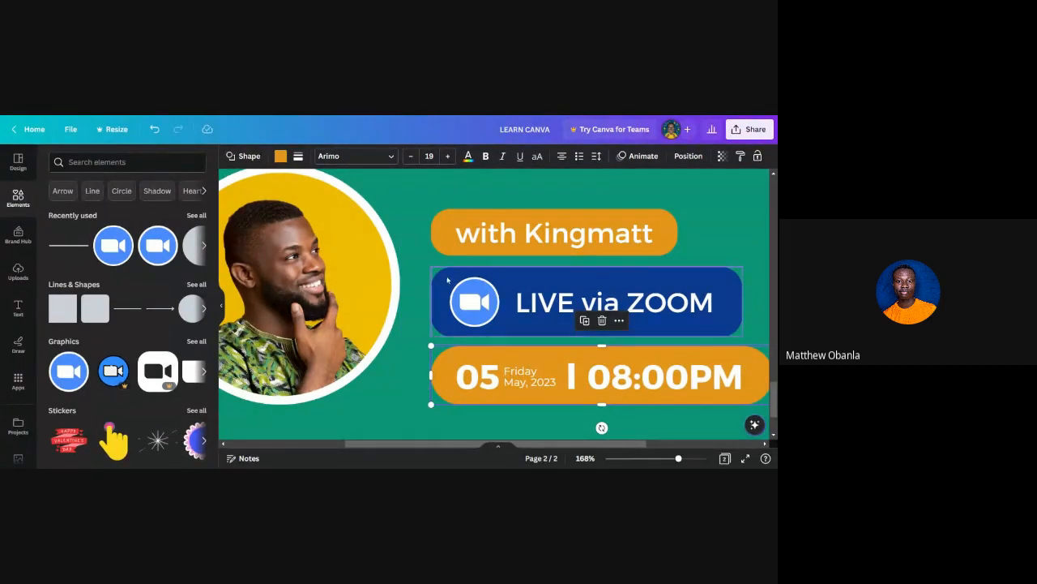
pyautogui.click(281, 156)
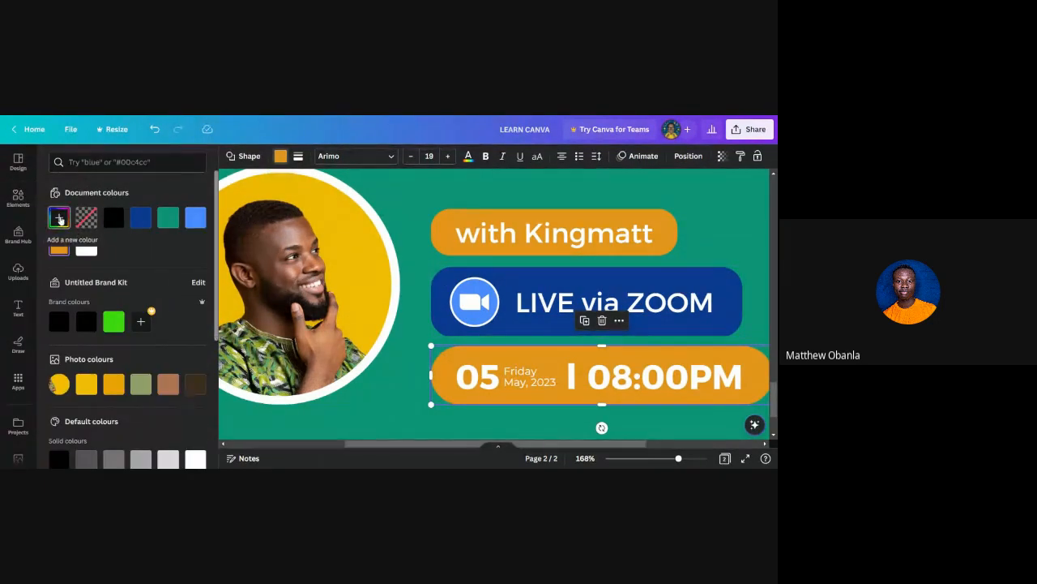
pyautogui.click(59, 217)
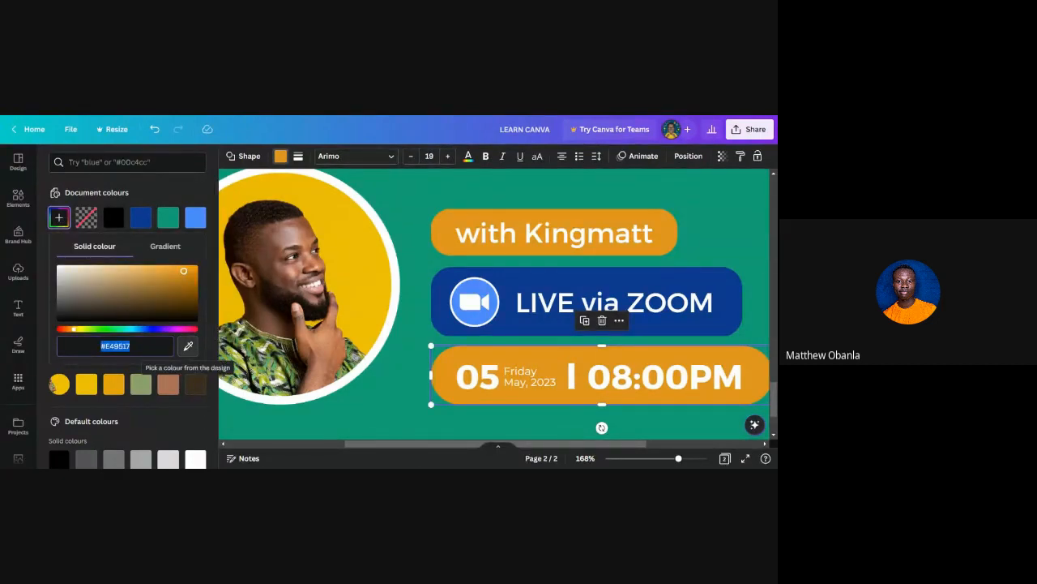
pyautogui.click(187, 346)
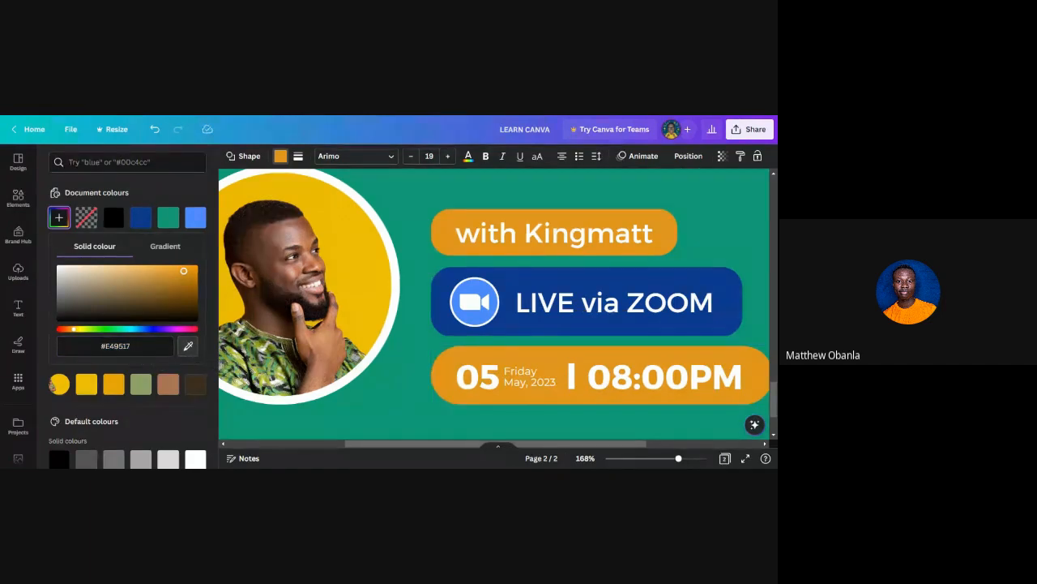
pyautogui.click(582, 282)
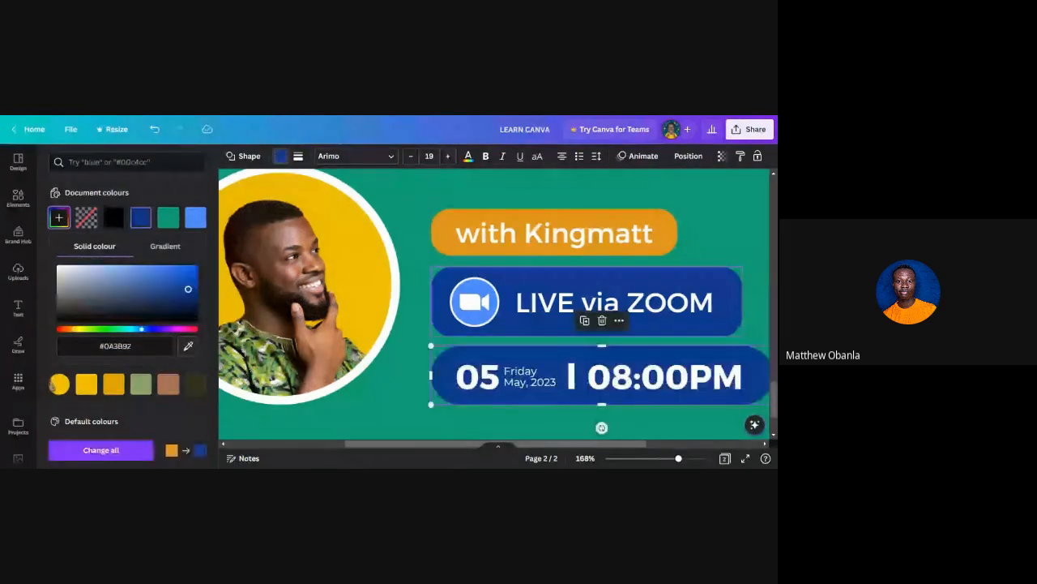
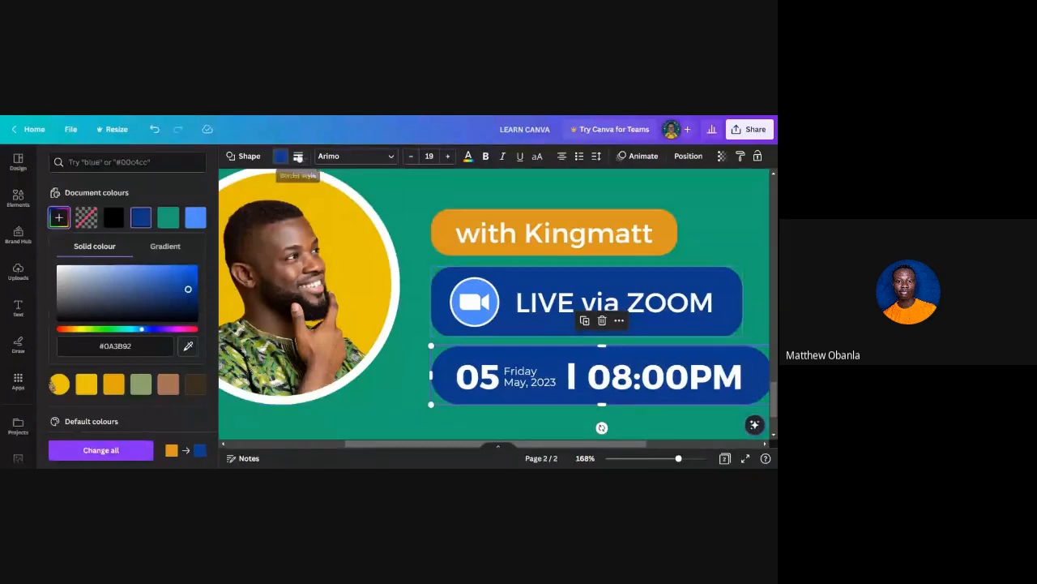
# Step: Set the date badge's corner rounding to 23 and add a solid border of weight 4, following the page 1 badge
pyautogui.click(299, 156)
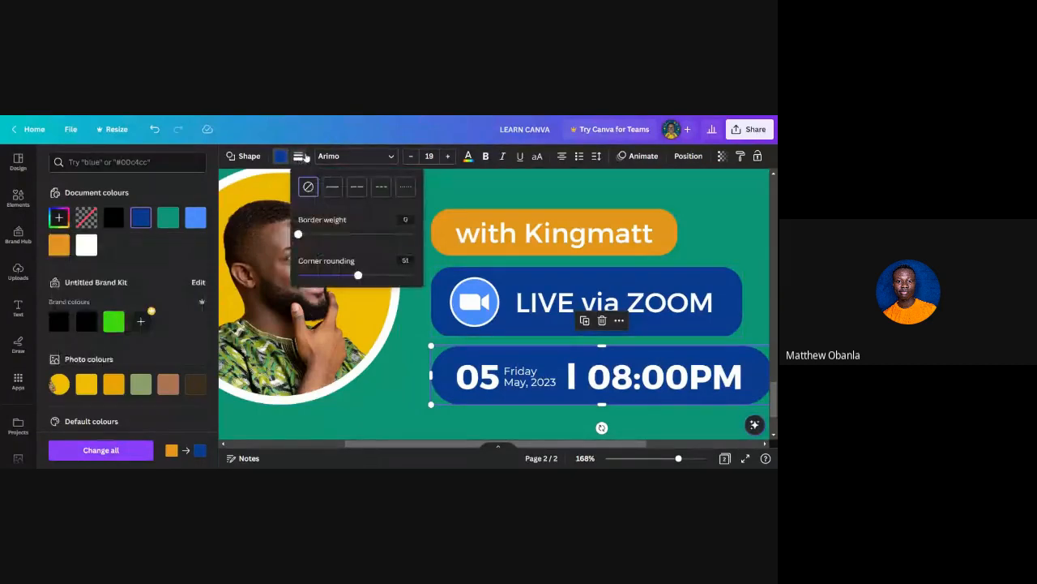
pyautogui.moveTo(358, 278); pyautogui.dragTo(325, 280)
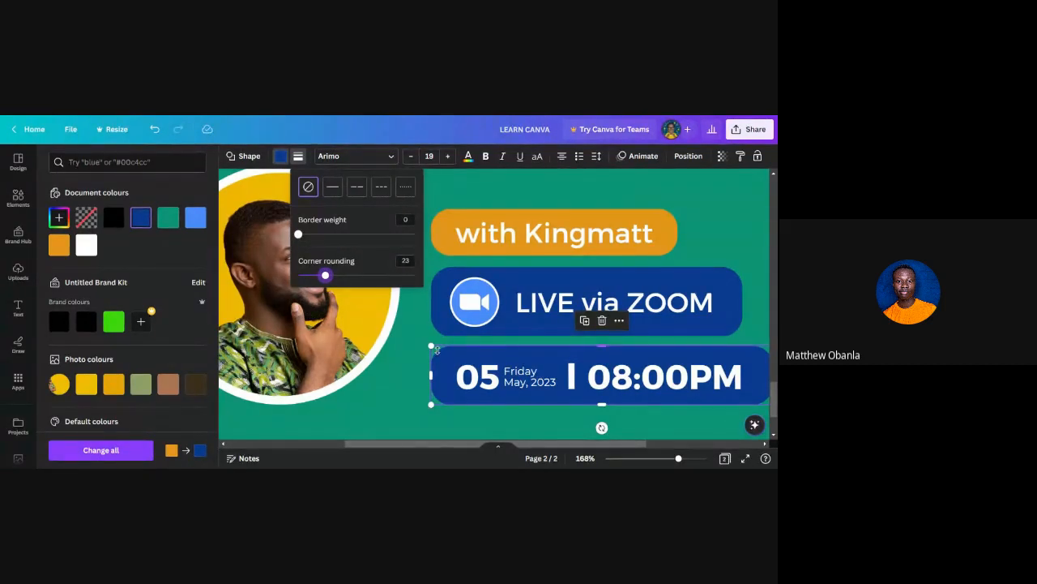
pyautogui.scroll(10, 437, 360)
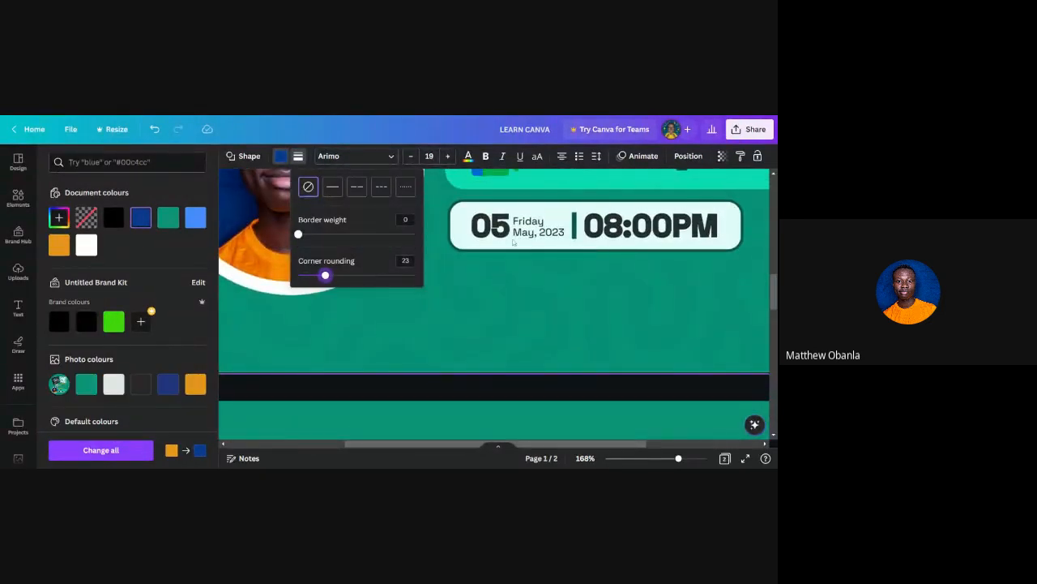
pyautogui.scroll(-10, 512, 242)
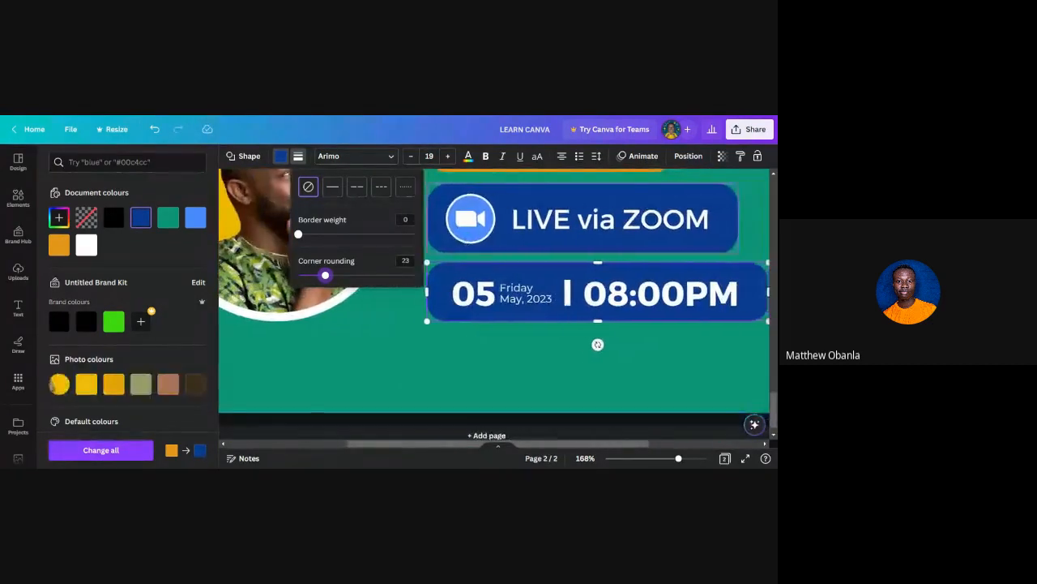
pyautogui.hscroll(1, 512, 242)
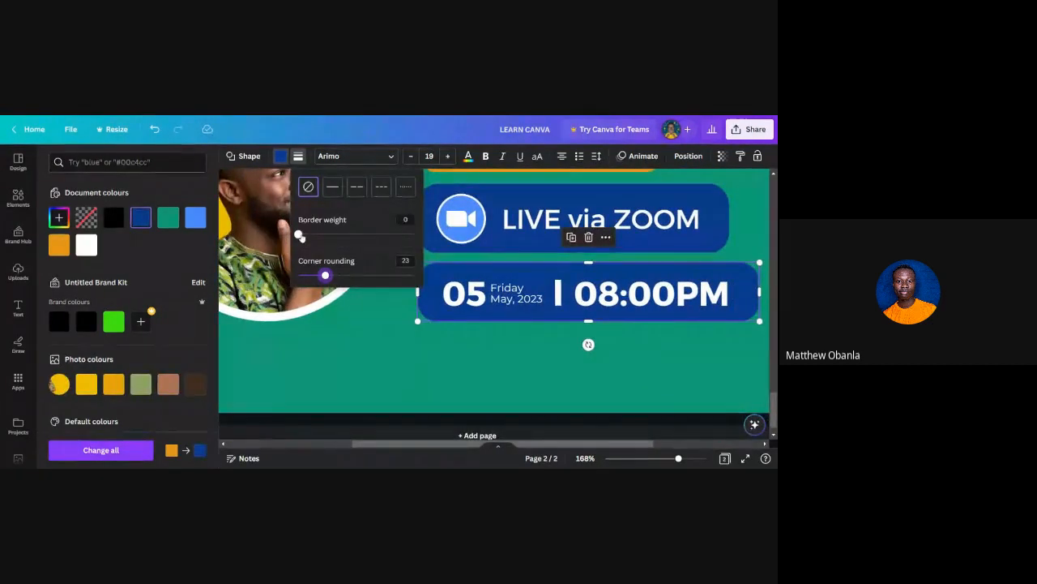
pyautogui.moveTo(300, 236); pyautogui.dragTo(303, 236)
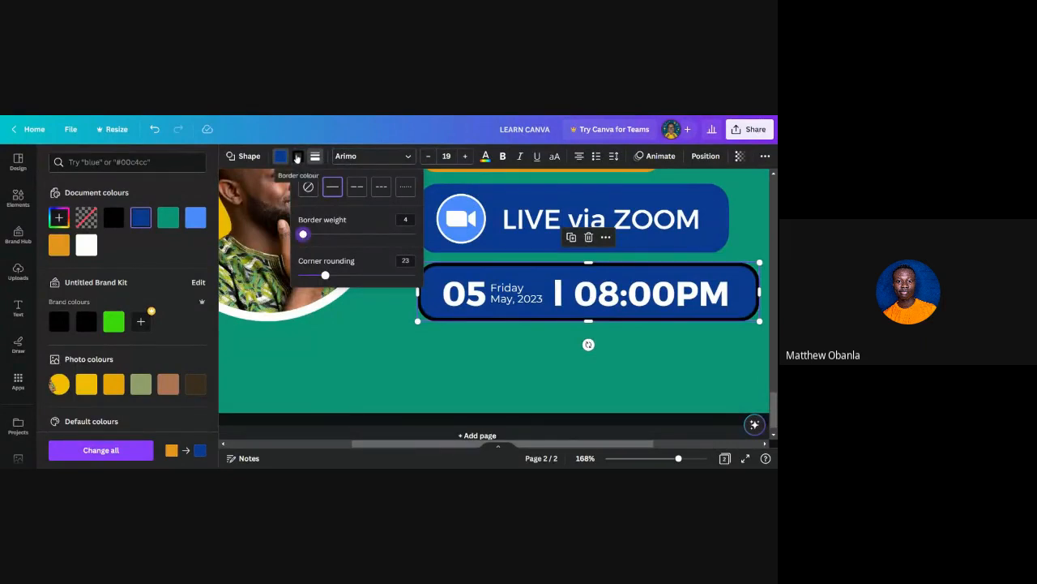
# Step: Recolour the date badge's border to a darker shade of the badge's blue
pyautogui.click(298, 156)
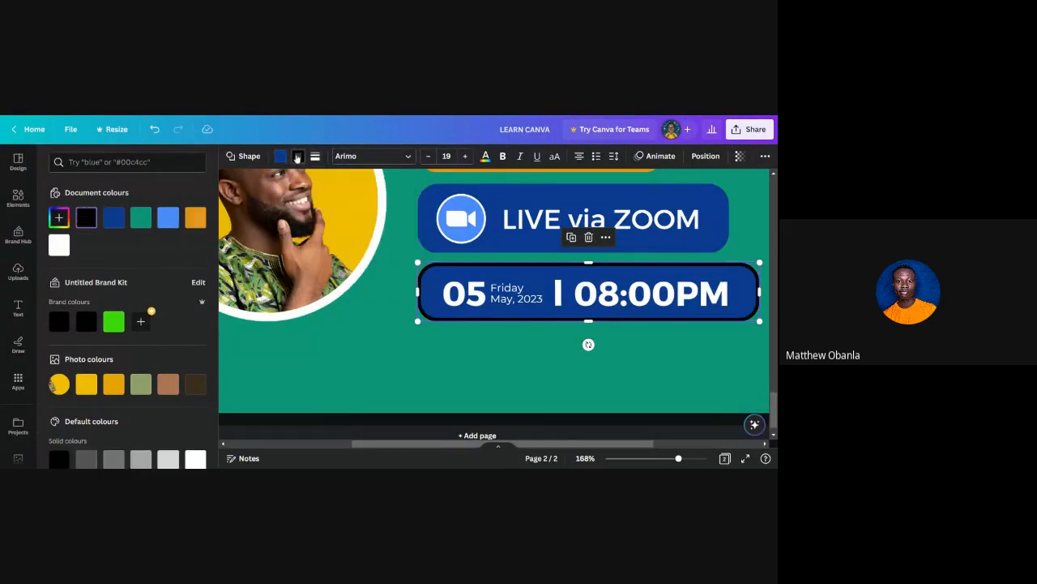
pyautogui.click(117, 217)
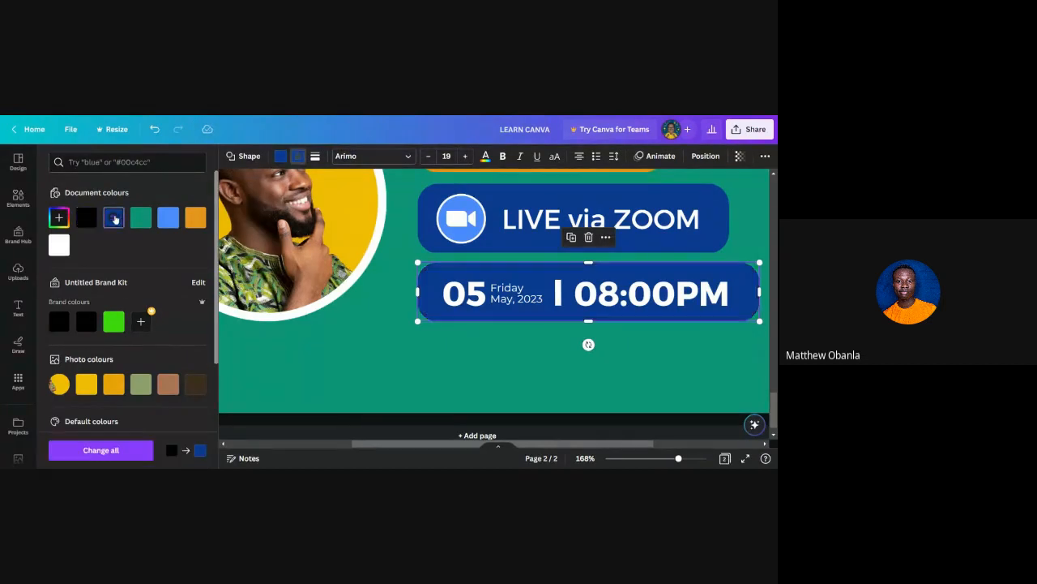
pyautogui.click(59, 217)
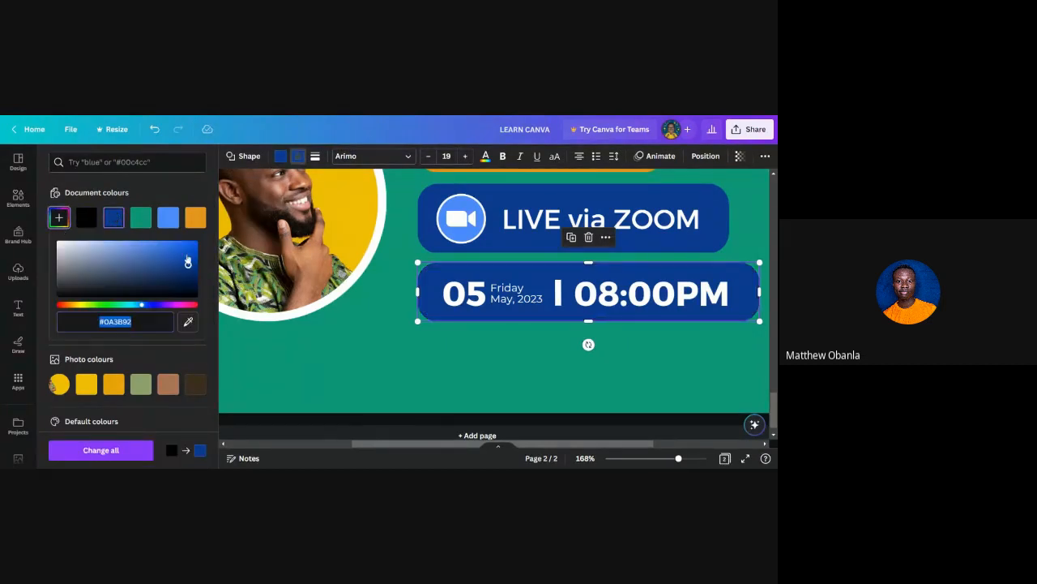
pyautogui.click(191, 280)
pyautogui.moveTo(190, 277); pyautogui.dragTo(190, 281)
pyautogui.click(473, 362)
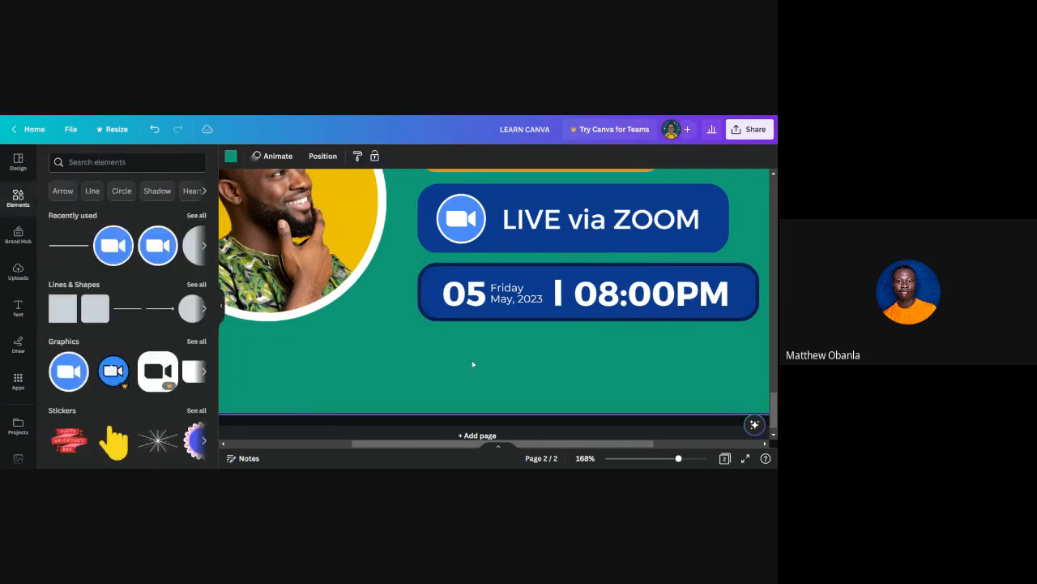
# Step: Compare the restyled date badge and overall layout on page 2 with the page 1 flyer
pyautogui.scroll(-5, 472, 360)
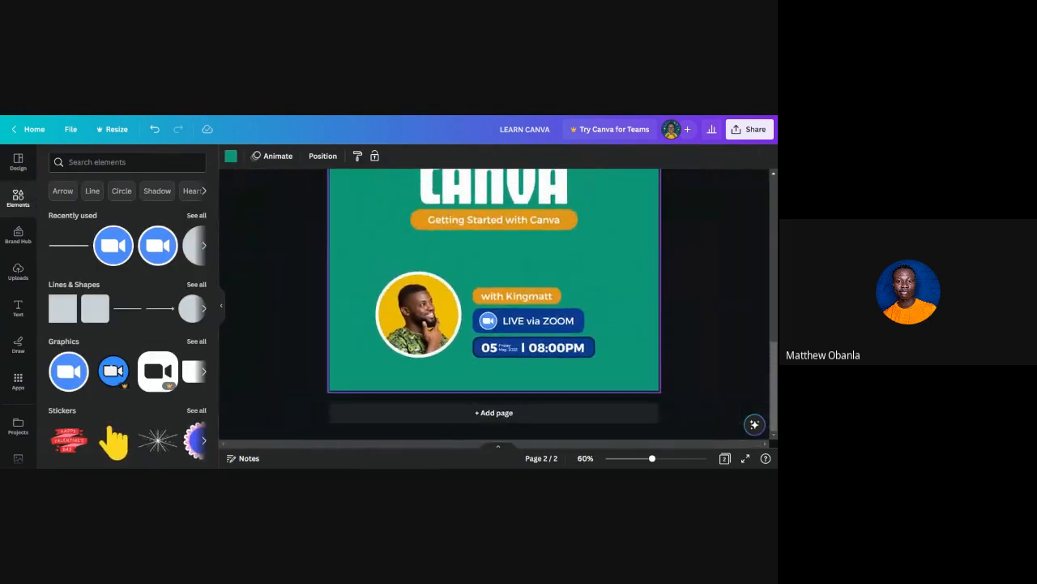
pyautogui.scroll(3, 471, 360)
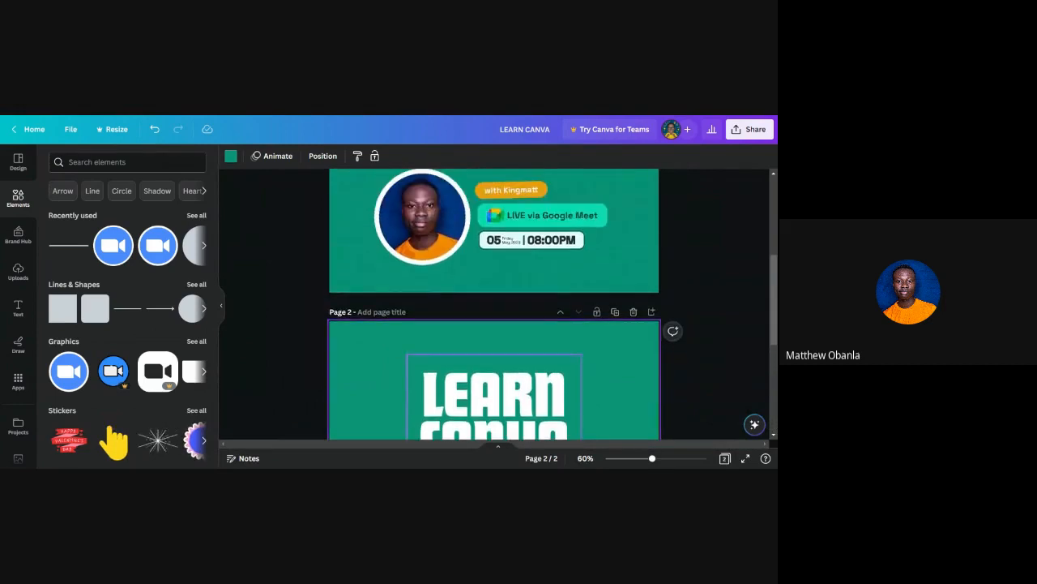
pyautogui.scroll(-4, 471, 360)
pyautogui.scroll(4, 534, 313)
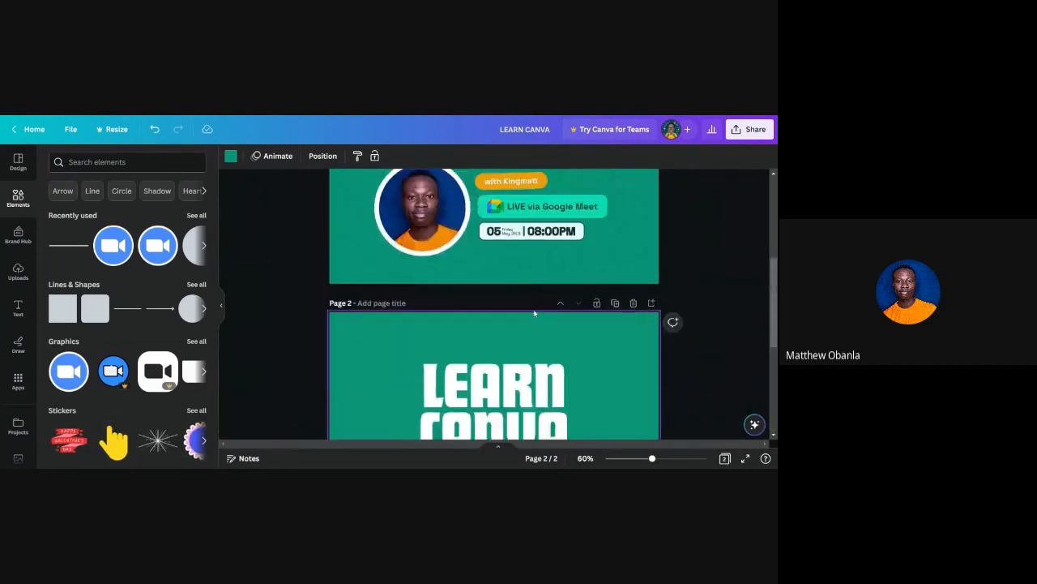
pyautogui.scroll(-4, 534, 313)
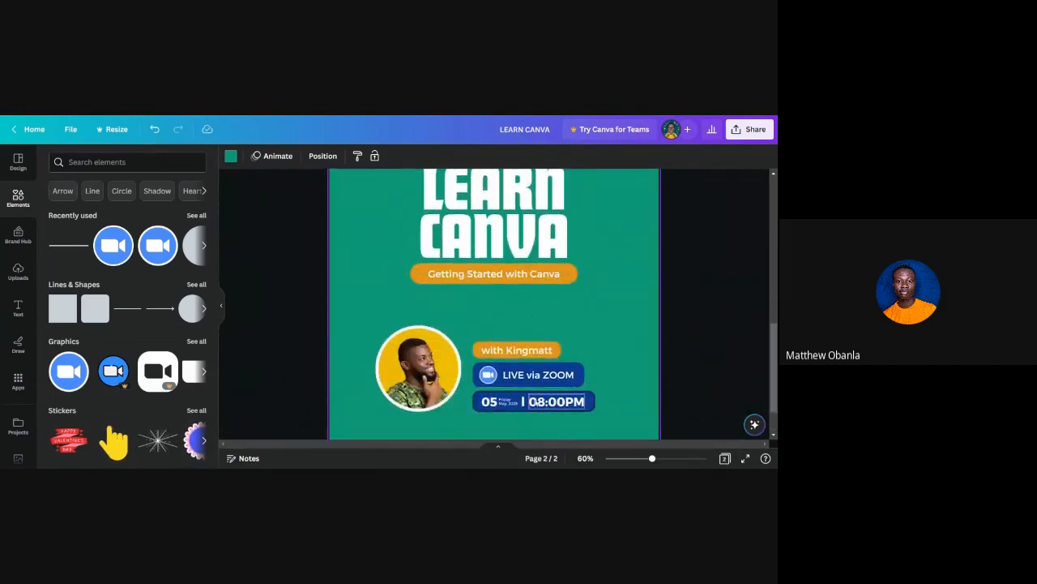
pyautogui.scroll(5, 535, 407)
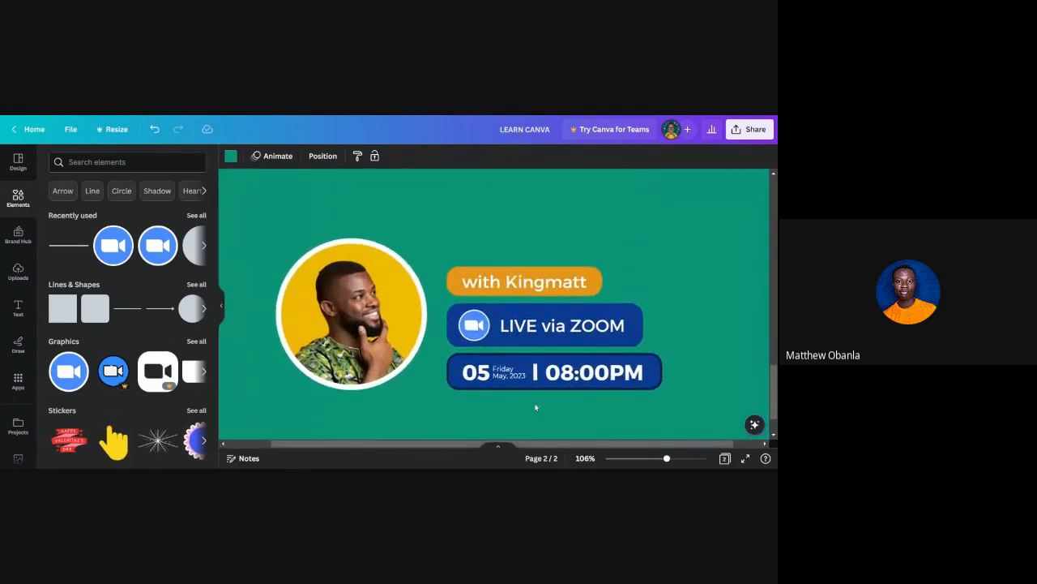
pyautogui.scroll(5, 513, 391)
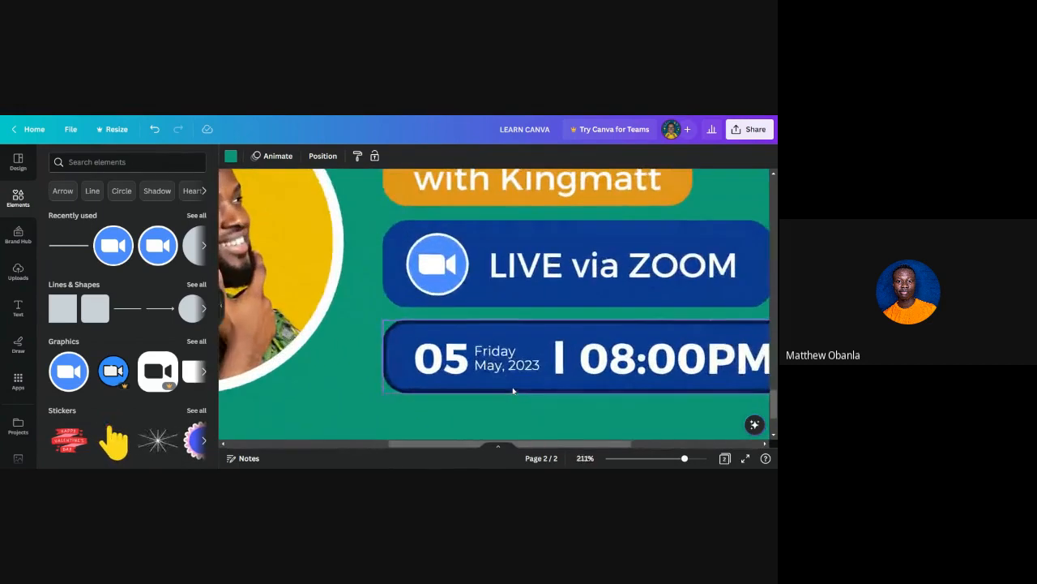
pyautogui.hscroll(1, 513, 391)
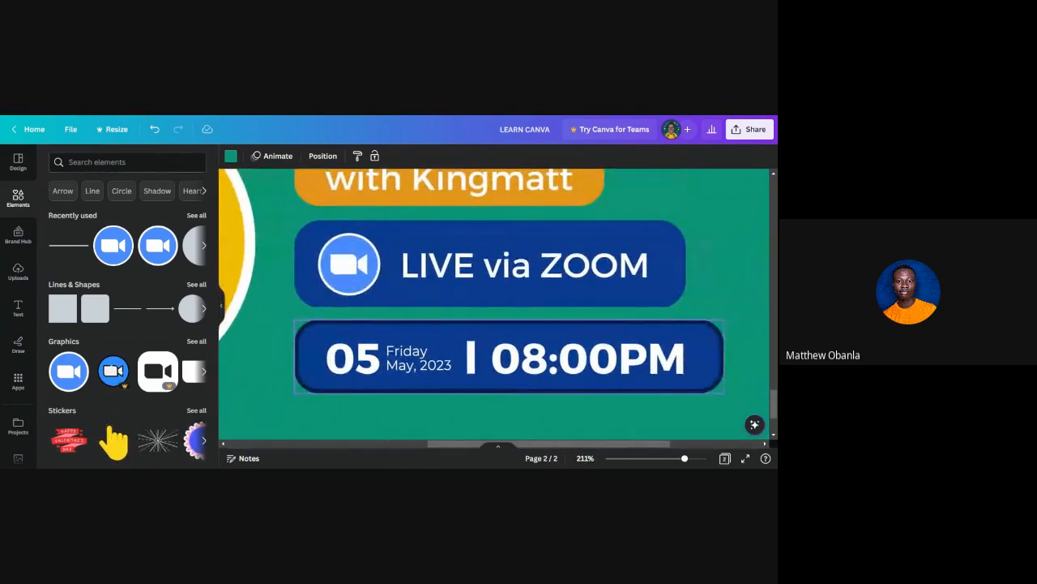
# Step: Group the "05", "Friday May, 2023", divider and "08:00PM" elements together with their blue badge background
pyautogui.click(360, 356)
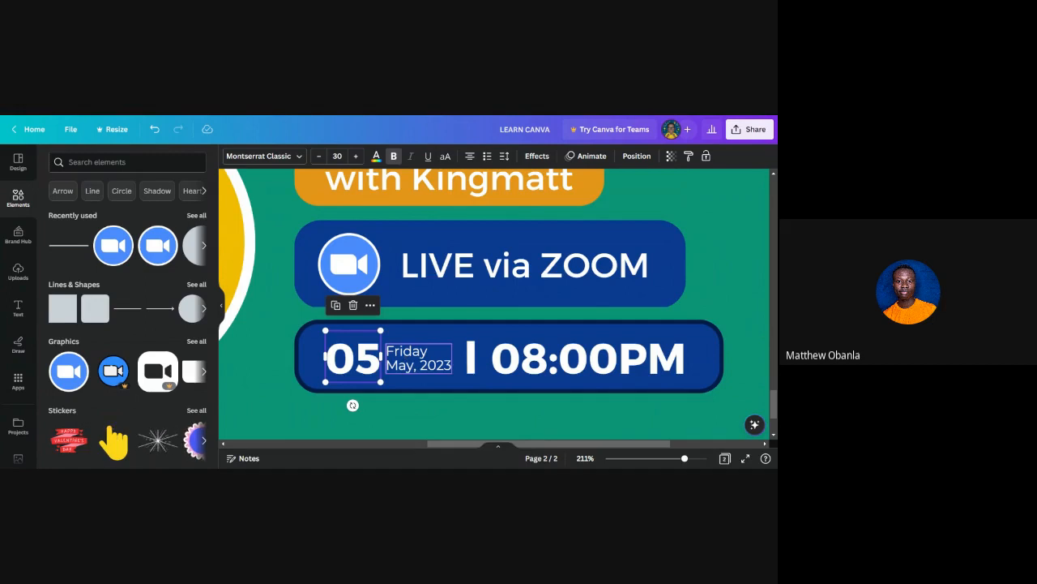
pyautogui.keyDown('shift'); pyautogui.click(397, 356); pyautogui.keyUp('shift')
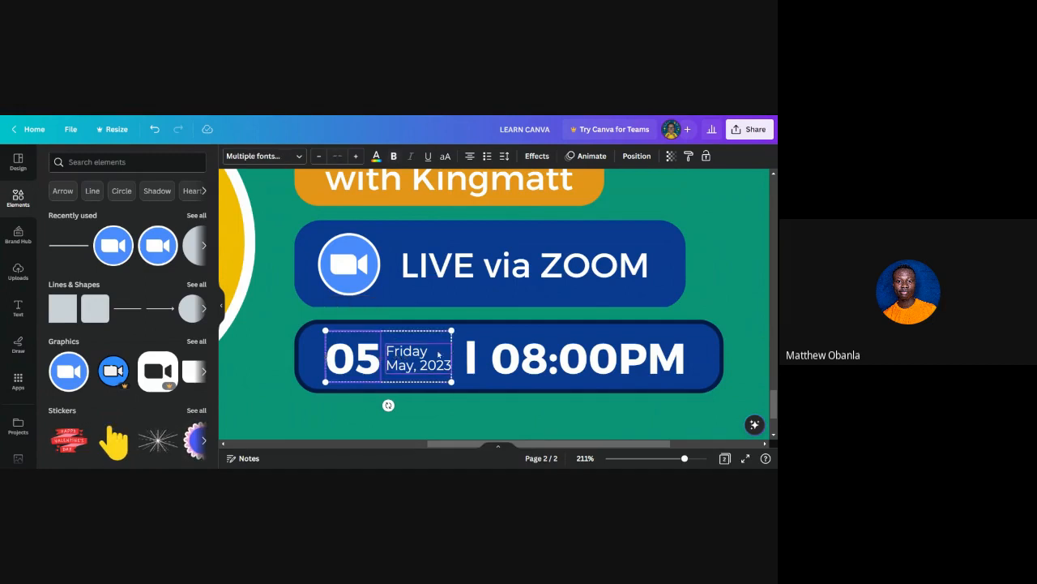
pyautogui.keyDown('shift'); pyautogui.click(469, 355); pyautogui.keyUp('shift')
pyautogui.keyDown('shift'); pyautogui.click(514, 356); pyautogui.keyUp('shift')
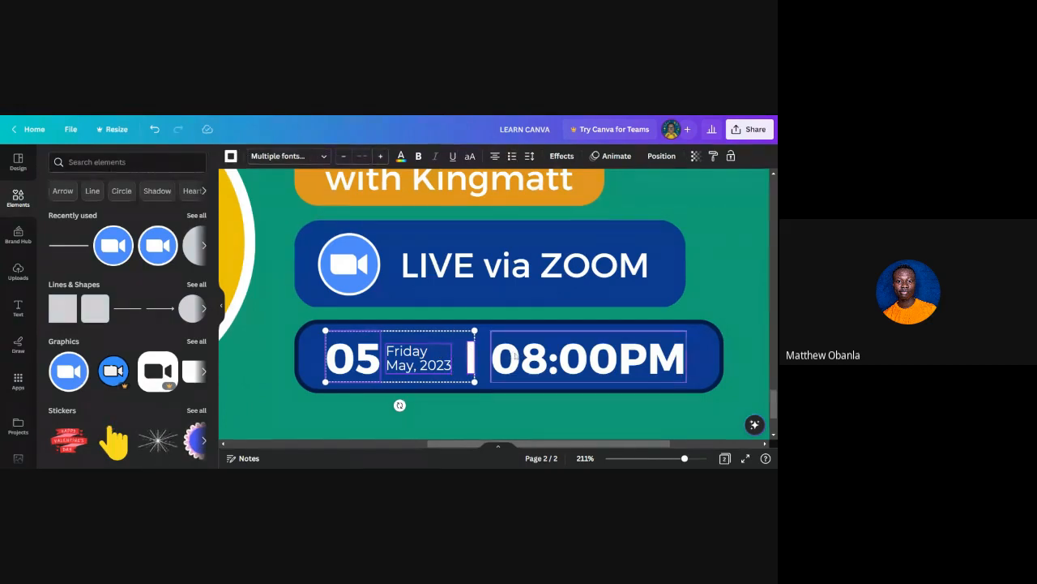
pyautogui.keyDown('shift'); pyautogui.click(308, 346); pyautogui.keyUp('shift')
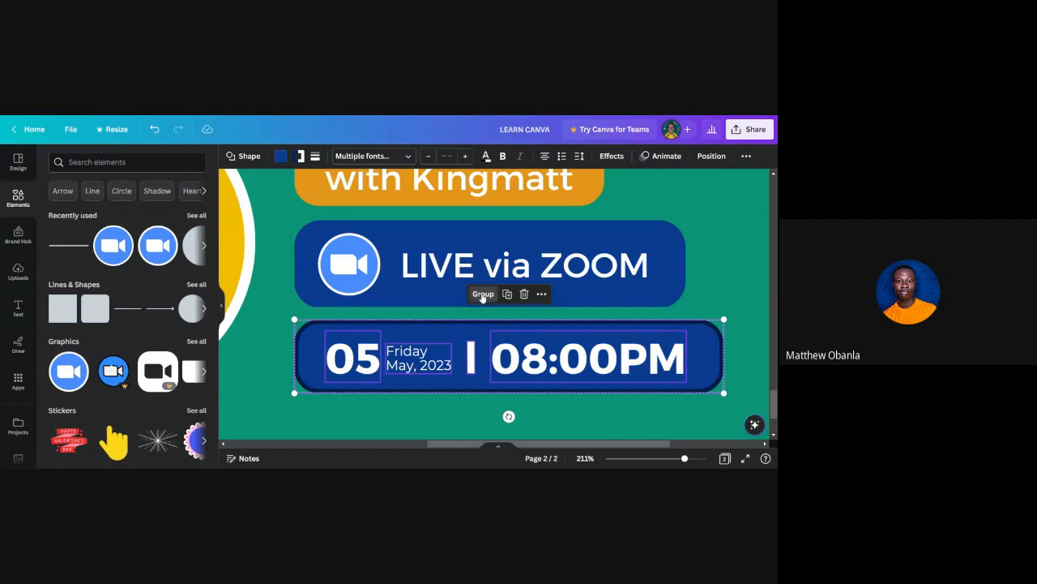
pyautogui.click(482, 294)
pyautogui.click(543, 407)
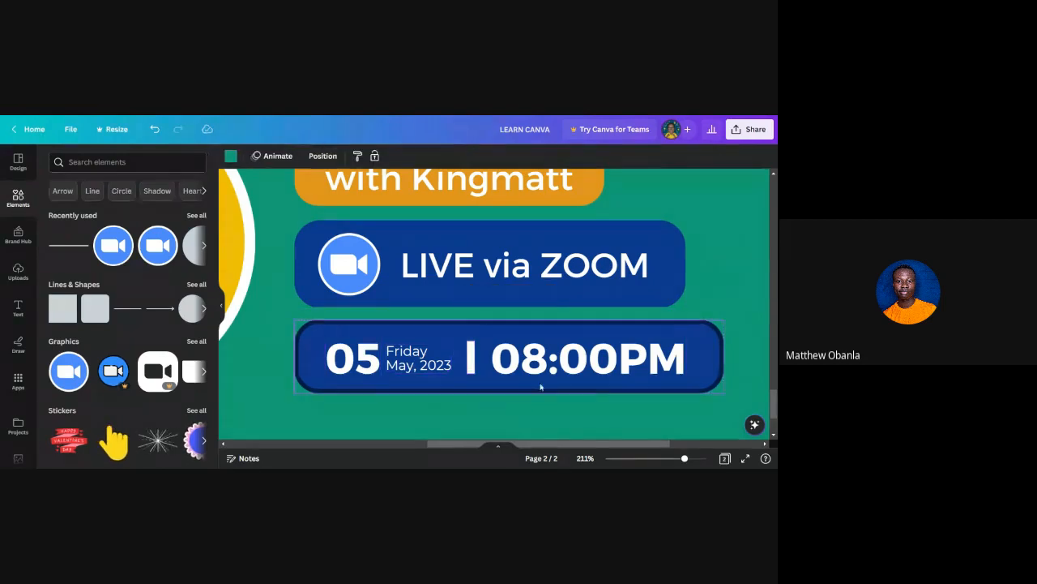
# Step: Reposition the grouped date badge below "LIVE via ZOOM", aligning its left edge and matching the vertical gap between the badges above
pyautogui.click(525, 356)
pyautogui.moveTo(525, 356)
pyautogui.mouseDown()
pyautogui.moveTo(635, 359)
pyautogui.moveTo(580, 341)
pyautogui.moveTo(520, 360)
pyautogui.mouseUp()
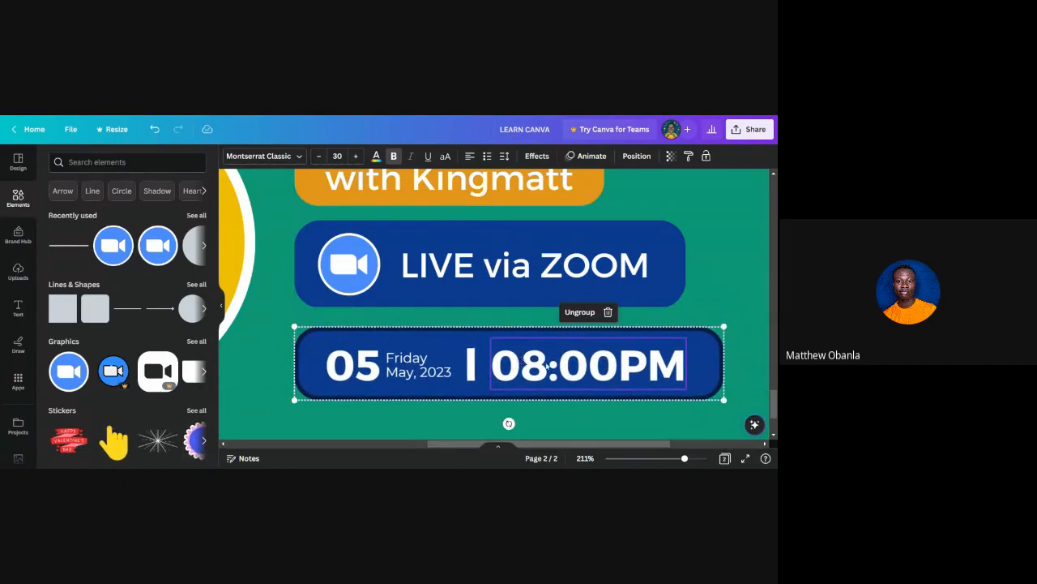
pyautogui.moveTo(547, 366); pyautogui.dragTo(582, 359)
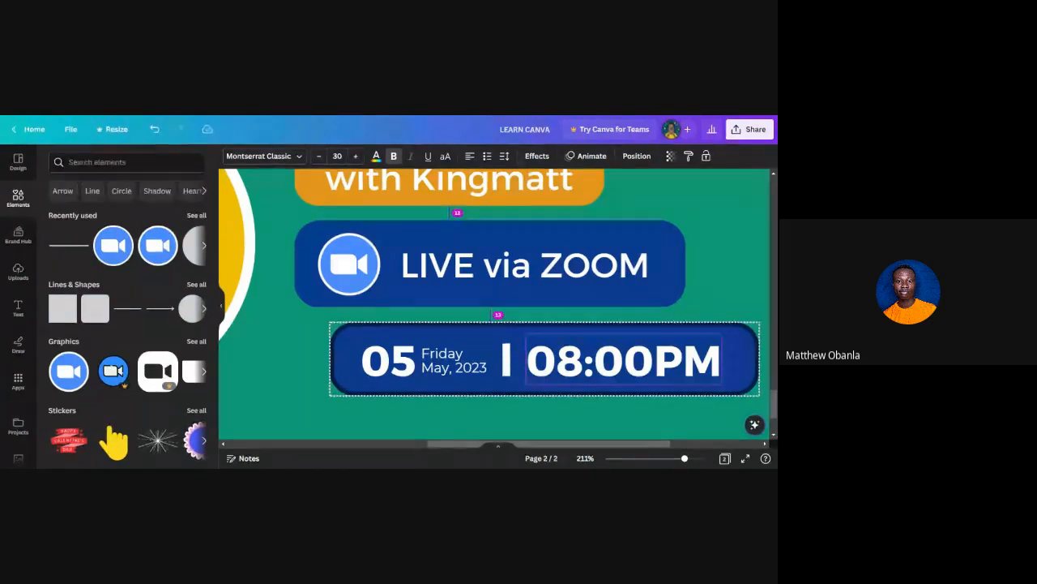
pyautogui.moveTo(581, 359); pyautogui.dragTo(546, 359)
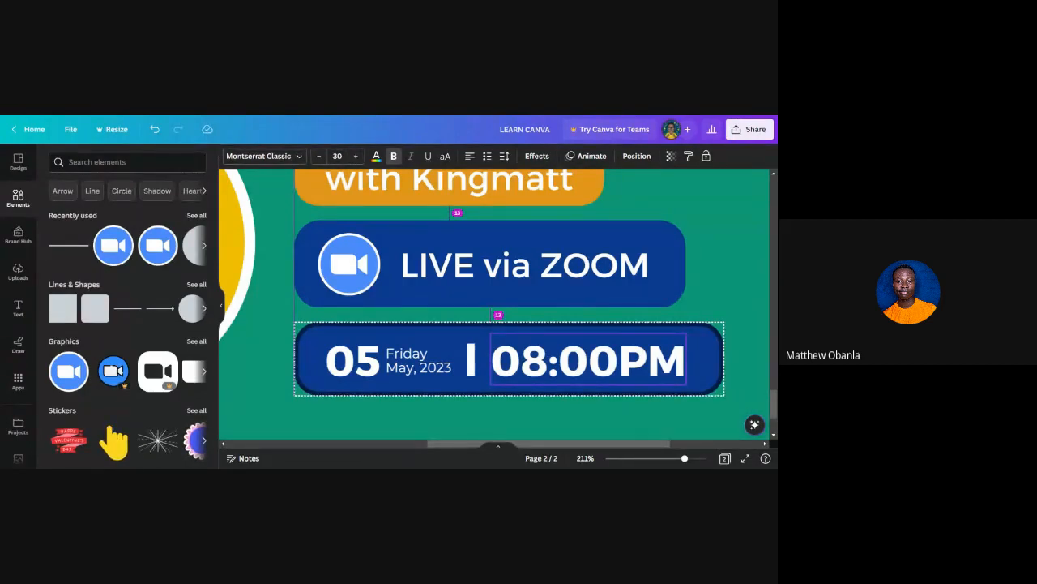
# Step: Move the presenter, "LIVE via ZOOM" and date badges up one by one beside the portrait on page 2
pyautogui.click(547, 358)
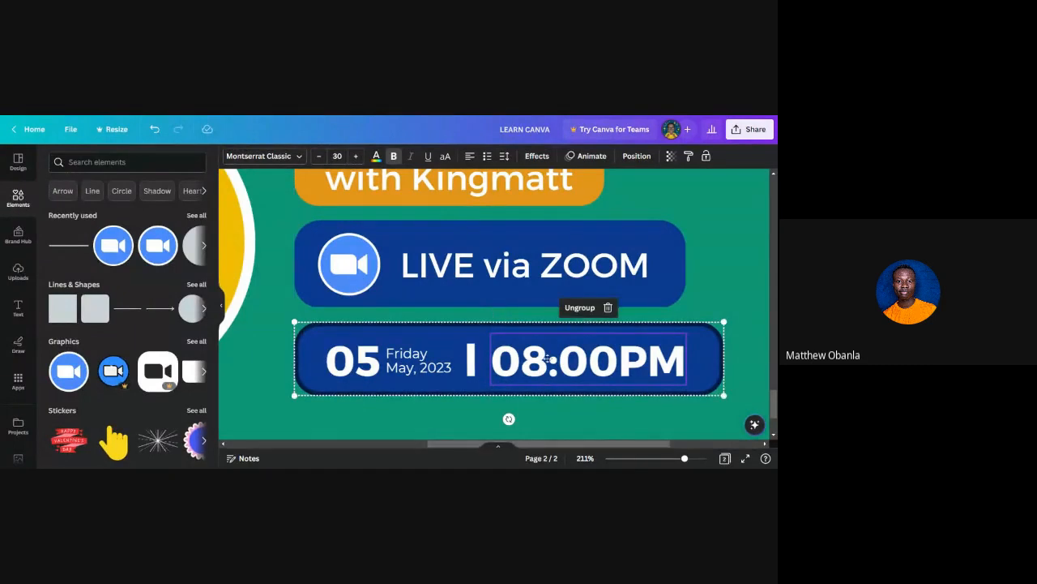
pyautogui.scroll(-5, 547, 359)
pyautogui.click(714, 335)
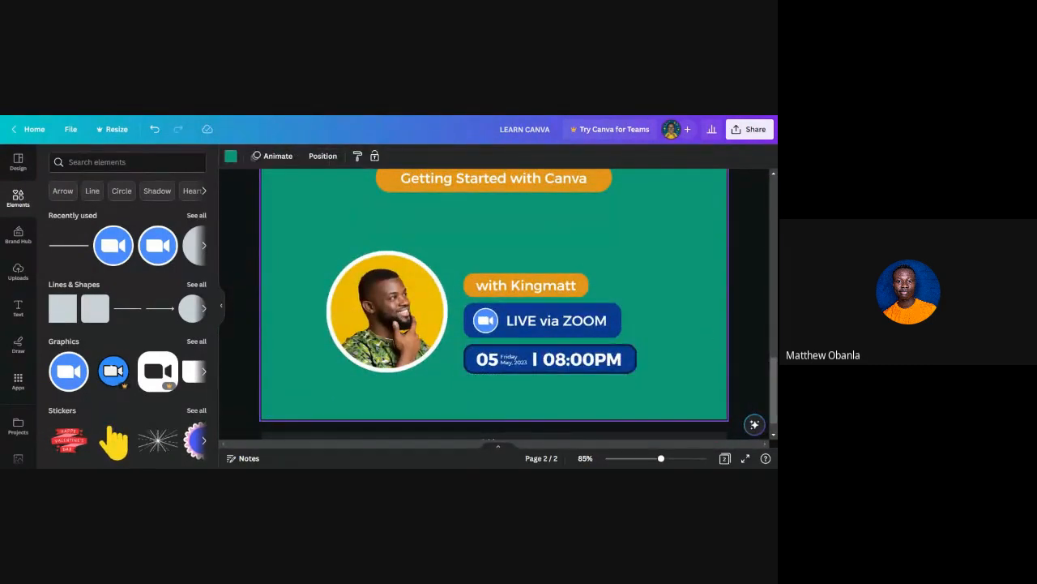
pyautogui.click(570, 284)
pyautogui.moveTo(570, 285); pyautogui.dragTo(570, 256)
pyautogui.click(577, 321)
pyautogui.moveTo(577, 320); pyautogui.dragTo(585, 294)
pyautogui.click(573, 349)
pyautogui.moveTo(573, 348); pyautogui.dragTo(565, 325)
pyautogui.click(624, 366)
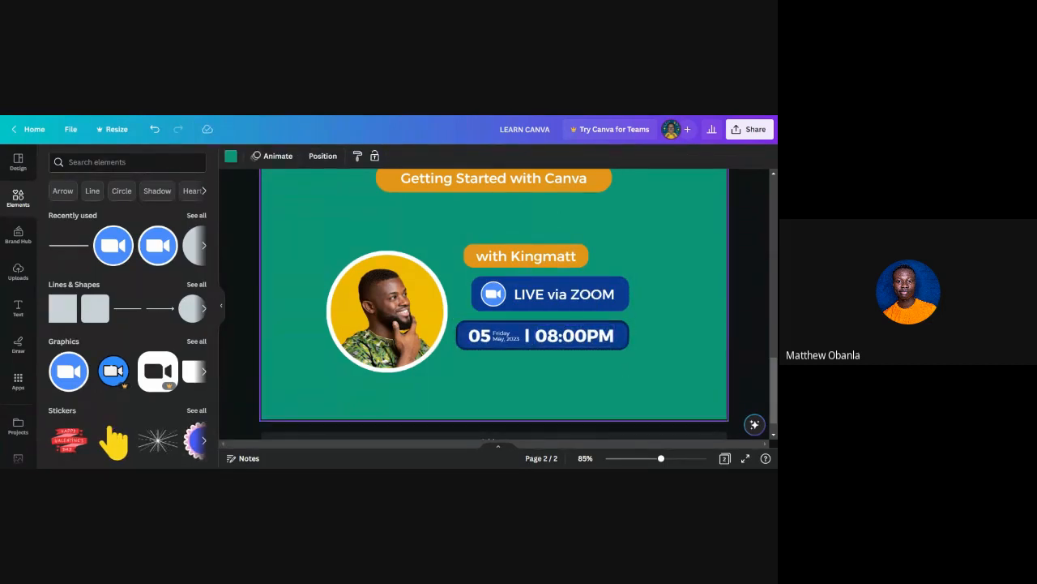
# Step: Left-align the presenter, "LIVE via ZOOM" and date badges closer to the portrait, with equal vertical gaps between them
pyautogui.scroll(10, 508, 295)
pyautogui.scroll(-5, 509, 295)
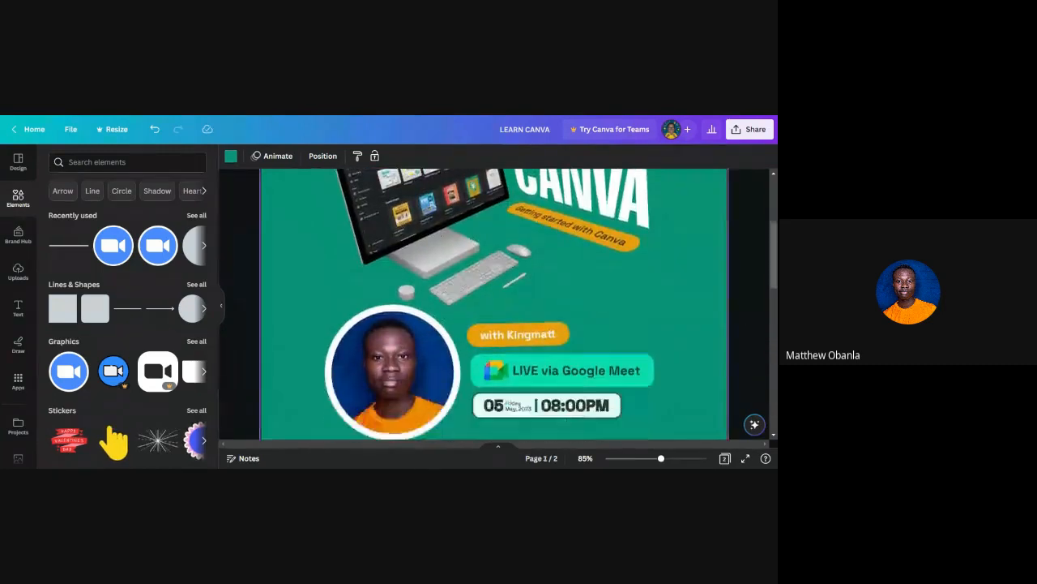
pyautogui.scroll(-3, 484, 322)
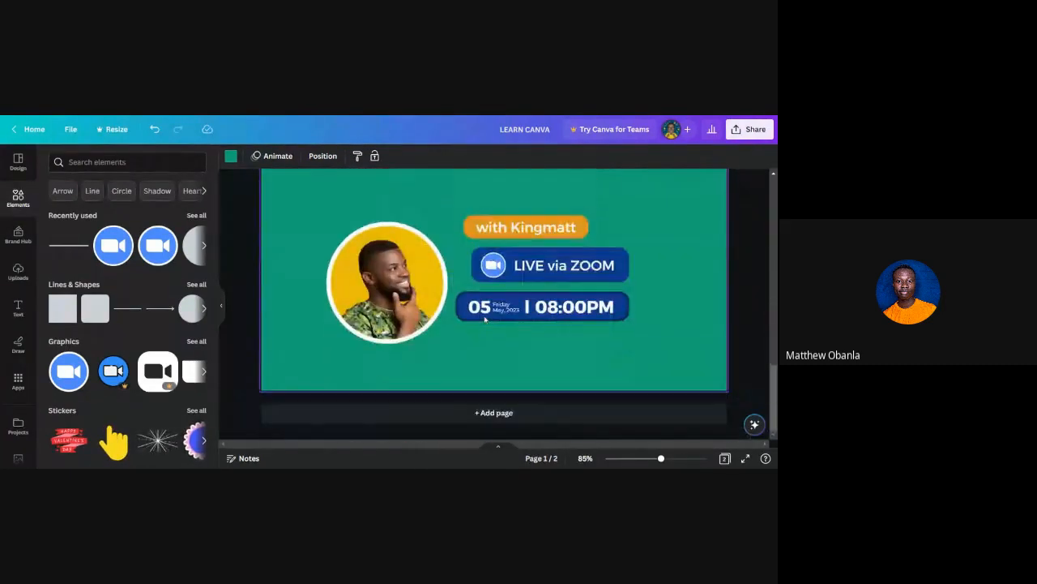
pyautogui.moveTo(509, 315); pyautogui.dragTo(511, 320)
pyautogui.moveTo(557, 265); pyautogui.dragTo(535, 274)
pyautogui.click(539, 230)
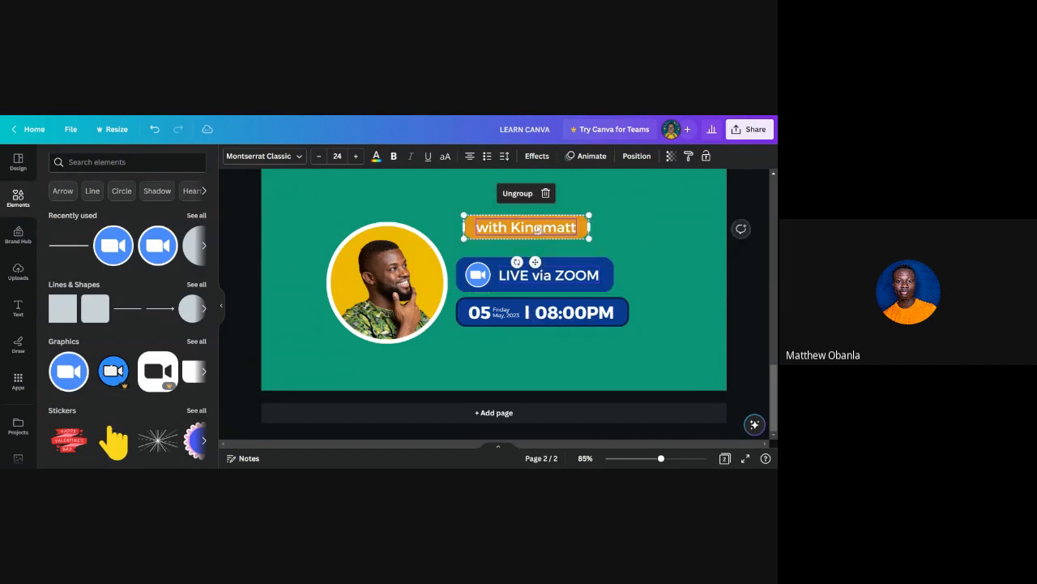
pyautogui.moveTo(538, 229); pyautogui.dragTo(530, 240)
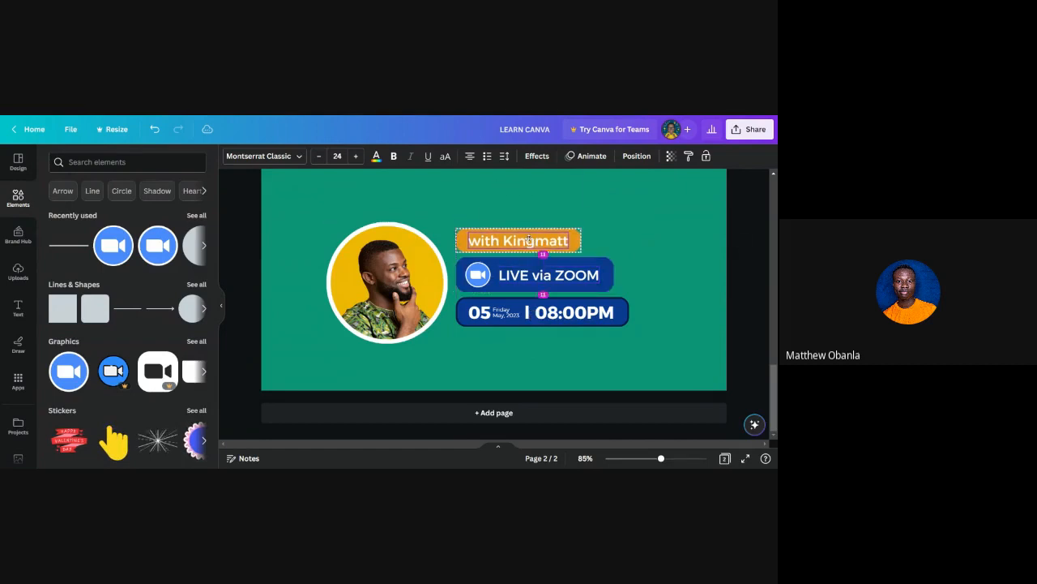
pyautogui.click(655, 265)
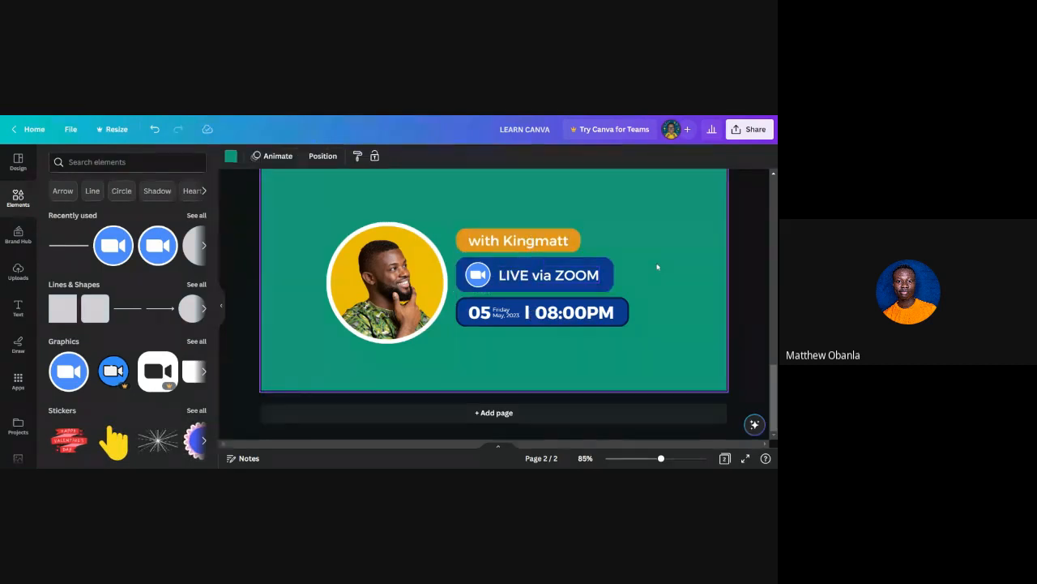
# Step: Enlarge the circular portrait to about 300 by 300 and raise it so it lines up vertically with the badges
pyautogui.click(363, 298)
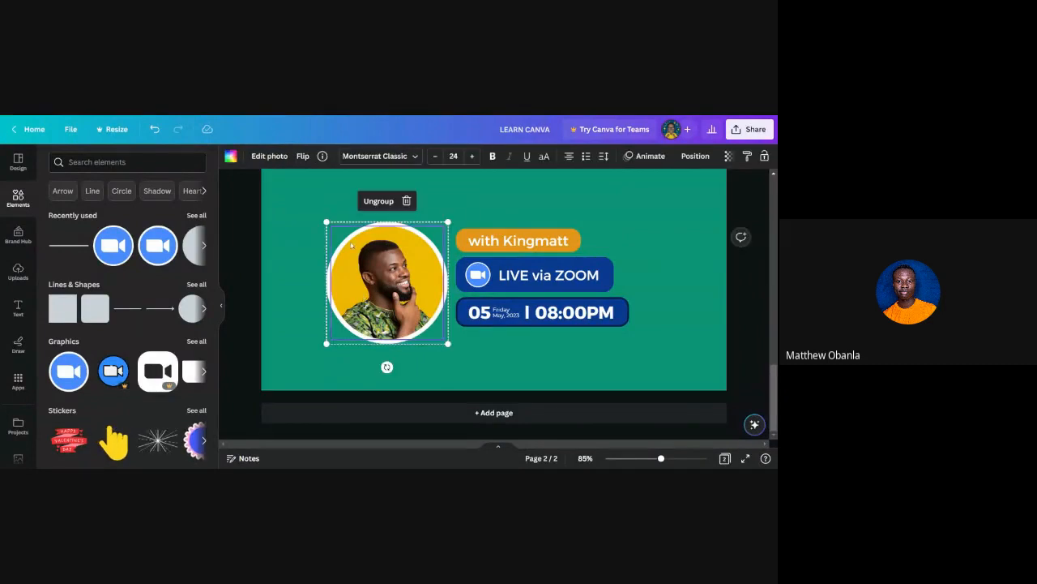
pyautogui.moveTo(327, 222); pyautogui.dragTo(318, 213)
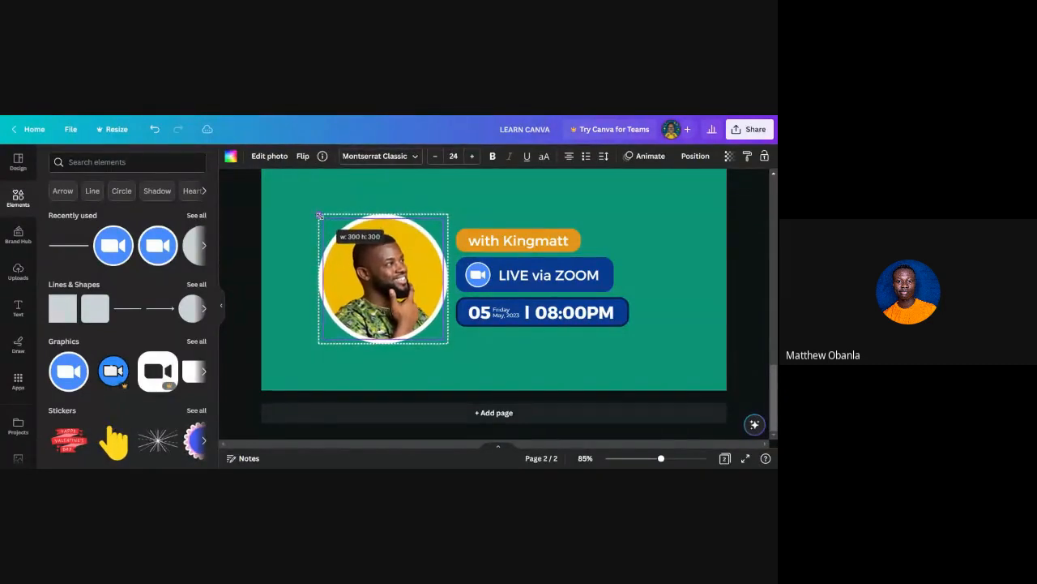
pyautogui.moveTo(389, 278); pyautogui.dragTo(390, 273)
pyautogui.click(514, 359)
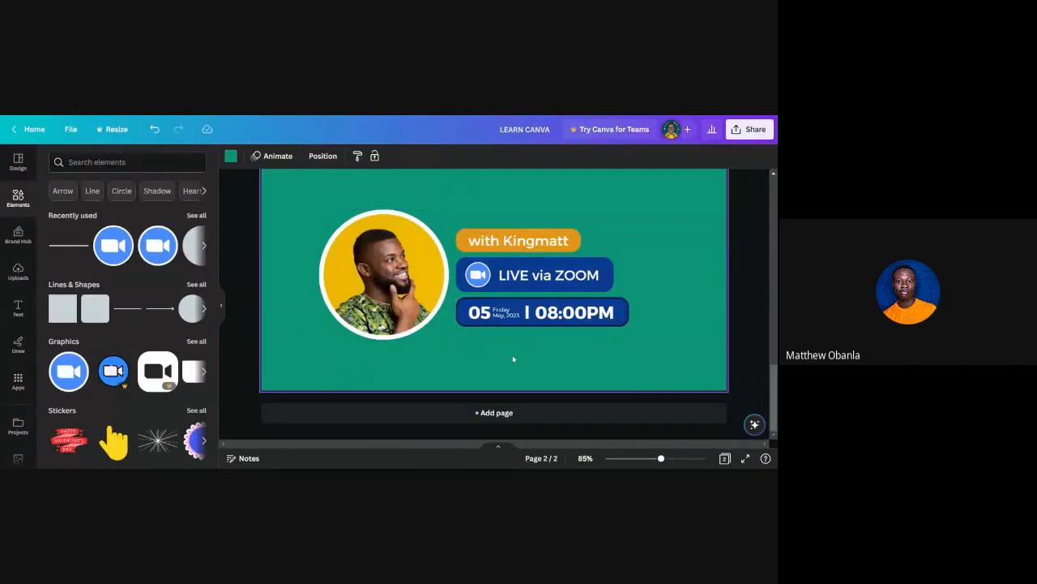
# Step: Enlarge the "LIVE via ZOOM" badge, shrink the date badge below it, and even out the gap between them
pyautogui.scroll(-3, 513, 358)
pyautogui.scroll(4, 513, 357)
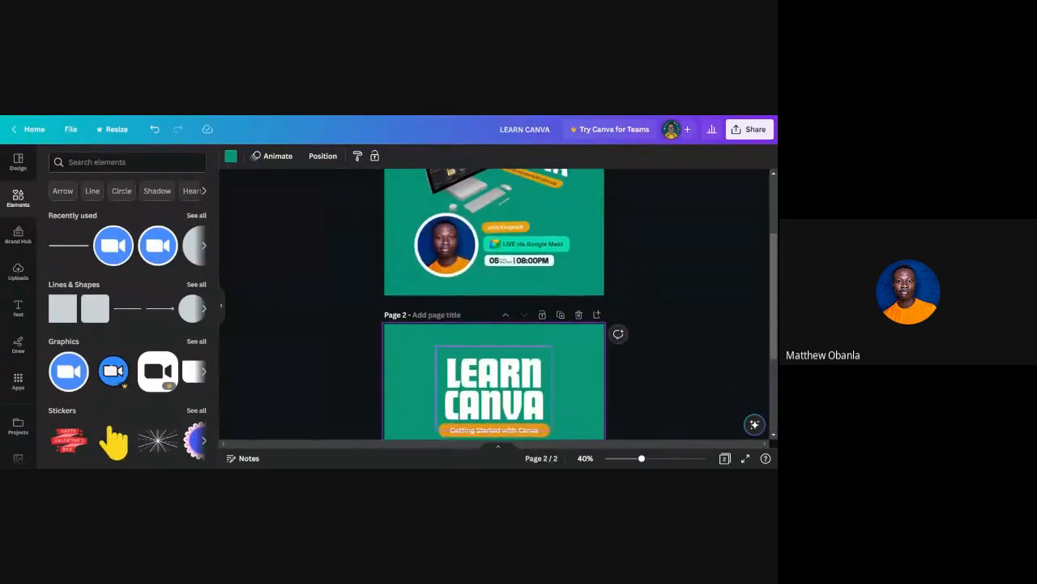
pyautogui.scroll(-3, 562, 302)
pyautogui.scroll(3, 561, 302)
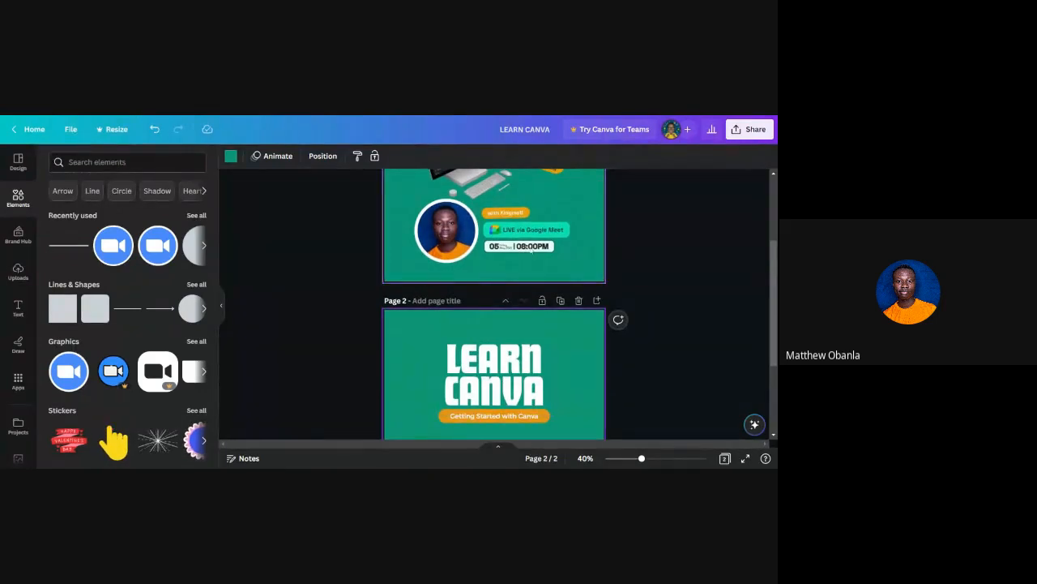
pyautogui.scroll(-3, 513, 263)
pyautogui.scroll(5, 521, 364)
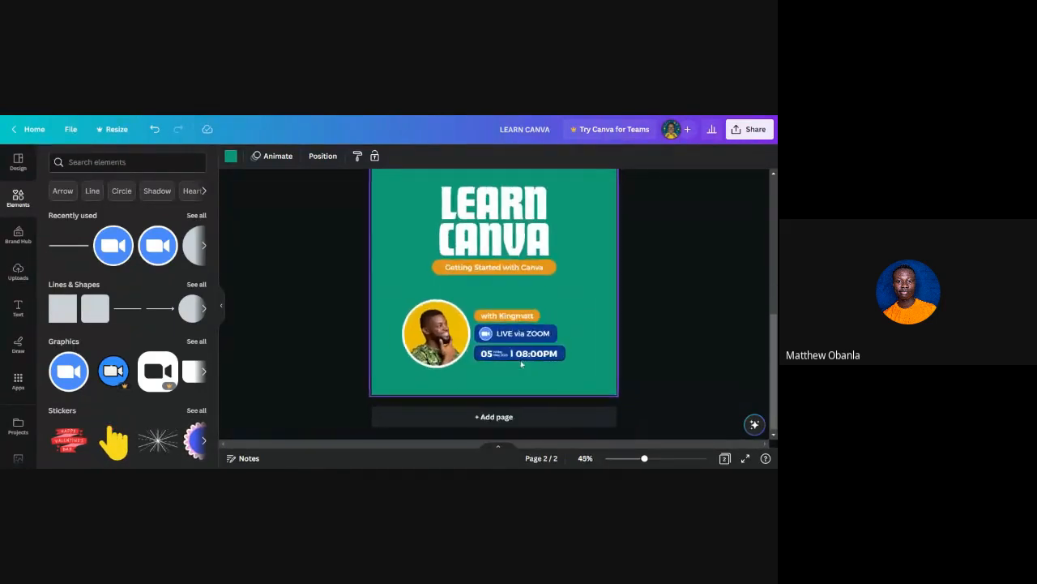
pyautogui.click(571, 305)
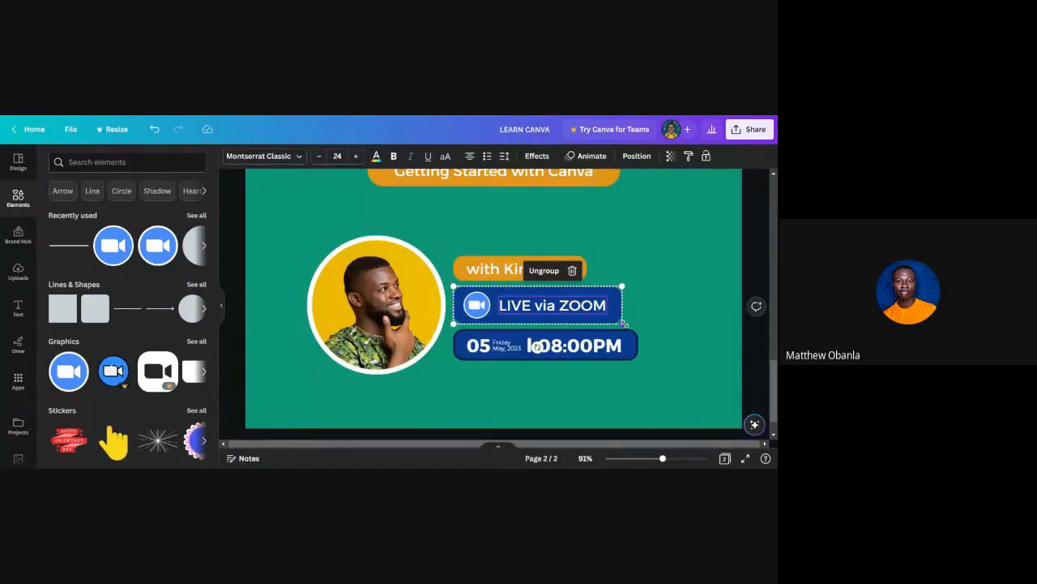
pyautogui.moveTo(623, 323)
pyautogui.mouseDown()
pyautogui.moveTo(640, 329)
pyautogui.moveTo(609, 334)
pyautogui.mouseUp()
pyautogui.click(610, 349)
pyautogui.scroll(3, 586, 358)
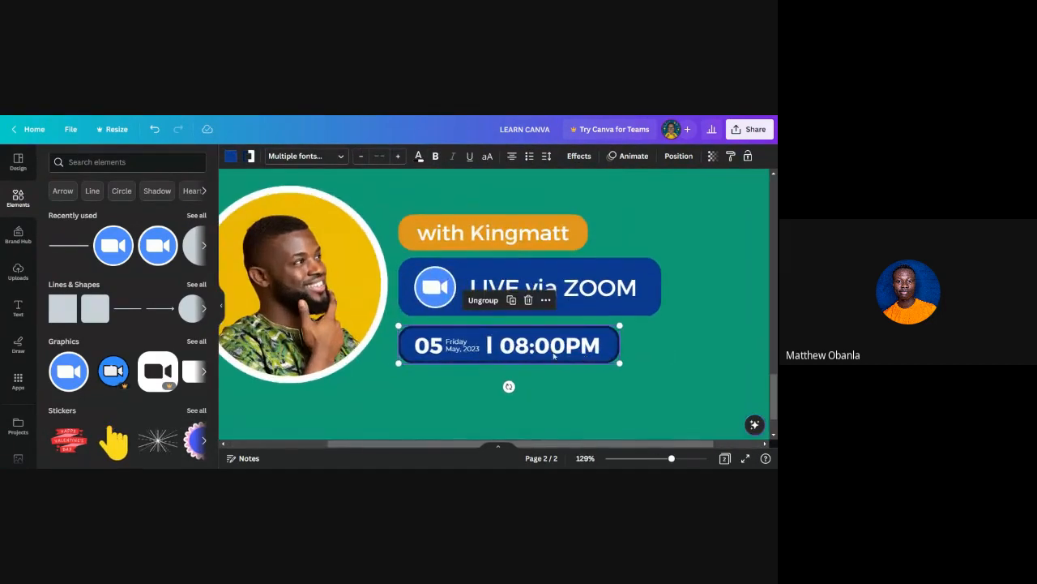
pyautogui.moveTo(555, 357); pyautogui.dragTo(552, 349)
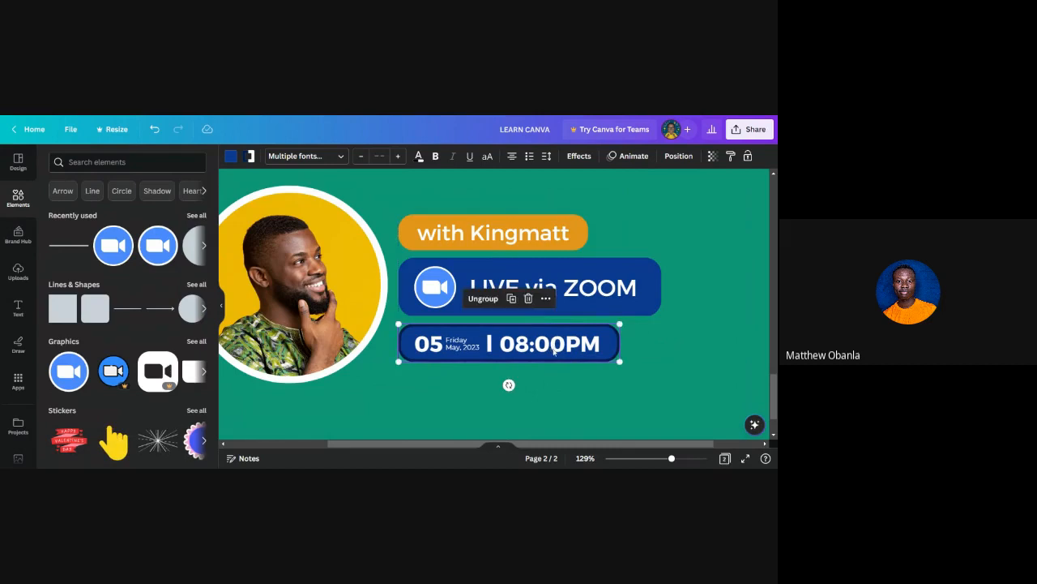
# Step: Examine the resized badges on page 2 up close and within the overall layout, comparing them with page 1
pyautogui.scroll(-3, 554, 350)
pyautogui.scroll(3, 554, 352)
pyautogui.scroll(5, 555, 351)
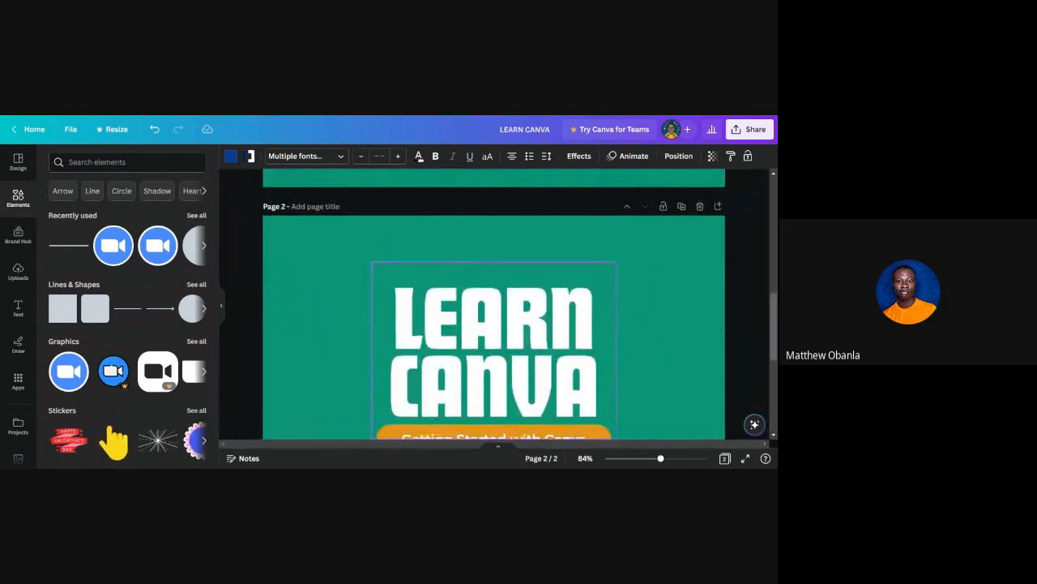
pyautogui.scroll(-5, 551, 349)
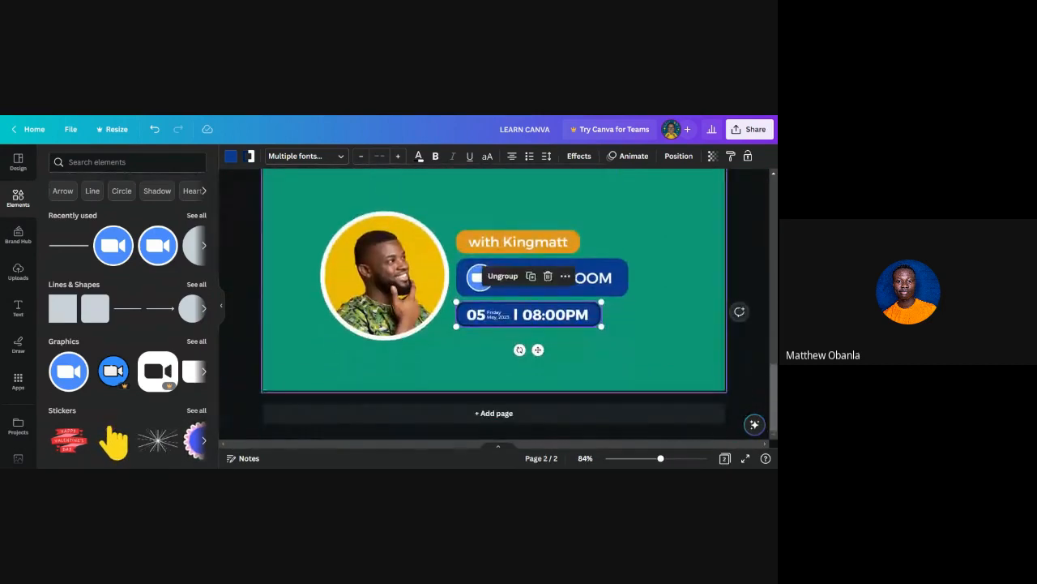
pyautogui.scroll(3, 546, 312)
pyautogui.scroll(2, 547, 312)
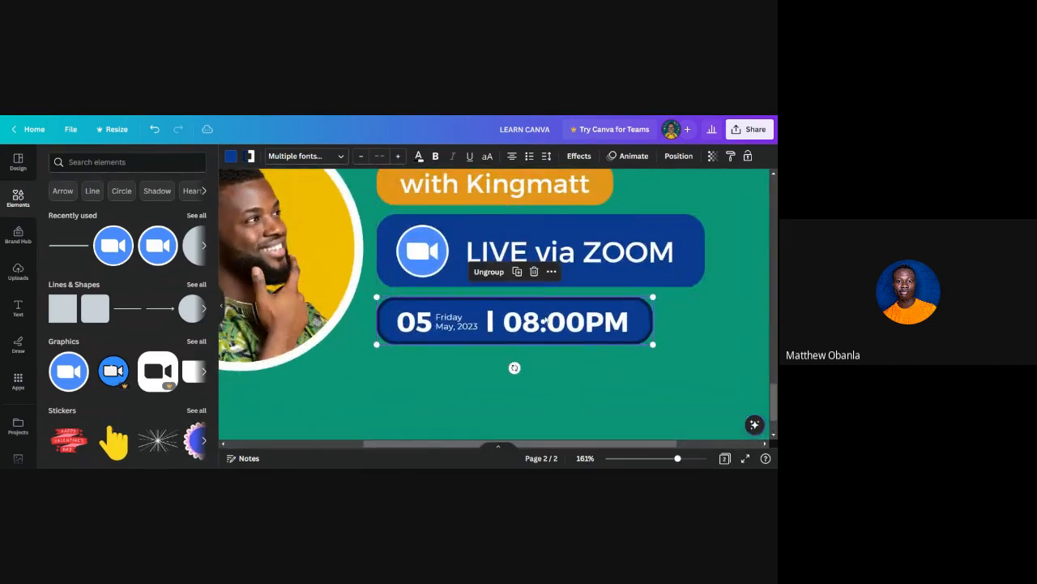
pyautogui.scroll(-4, 546, 321)
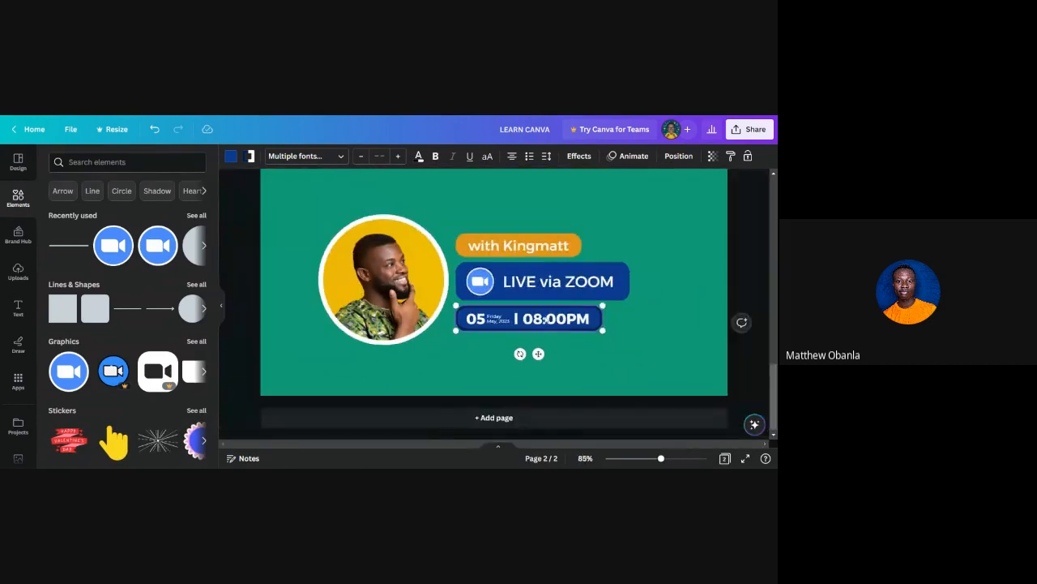
pyautogui.click(650, 341)
pyautogui.scroll(-4, 650, 344)
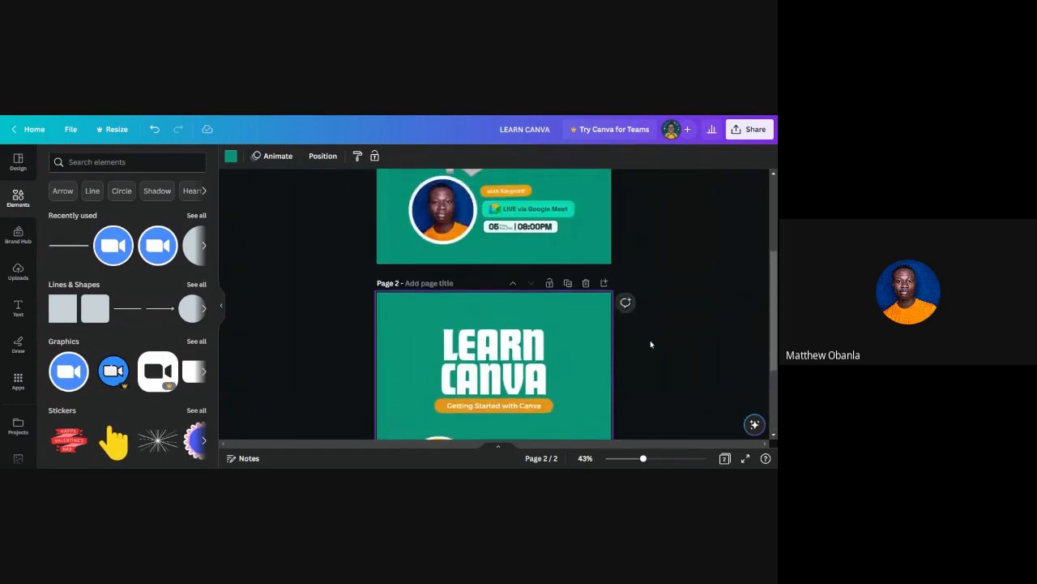
pyautogui.scroll(-3, 590, 333)
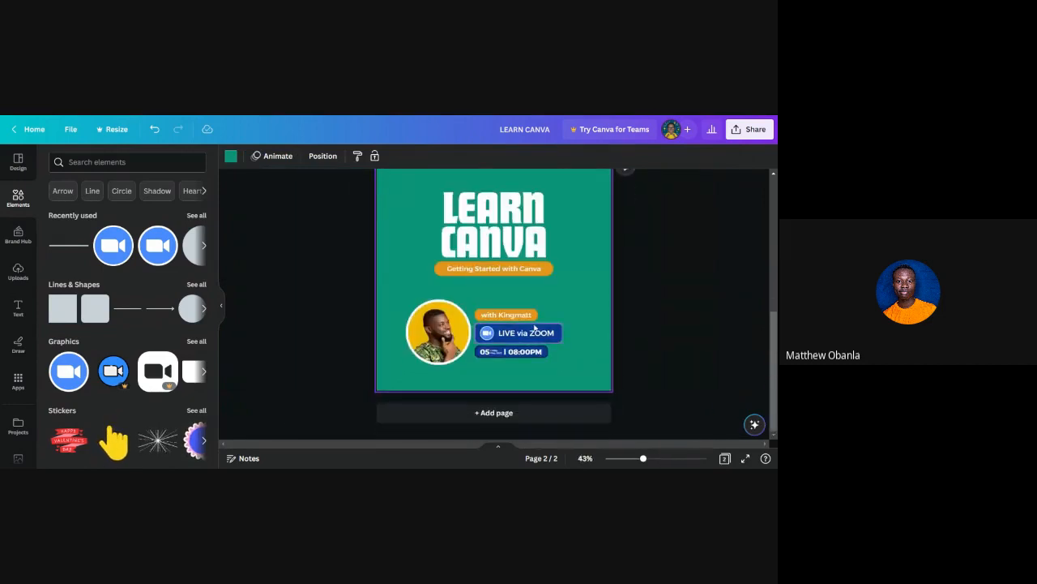
pyautogui.scroll(2, 438, 316)
pyautogui.scroll(-2, 438, 317)
pyautogui.scroll(6, 483, 345)
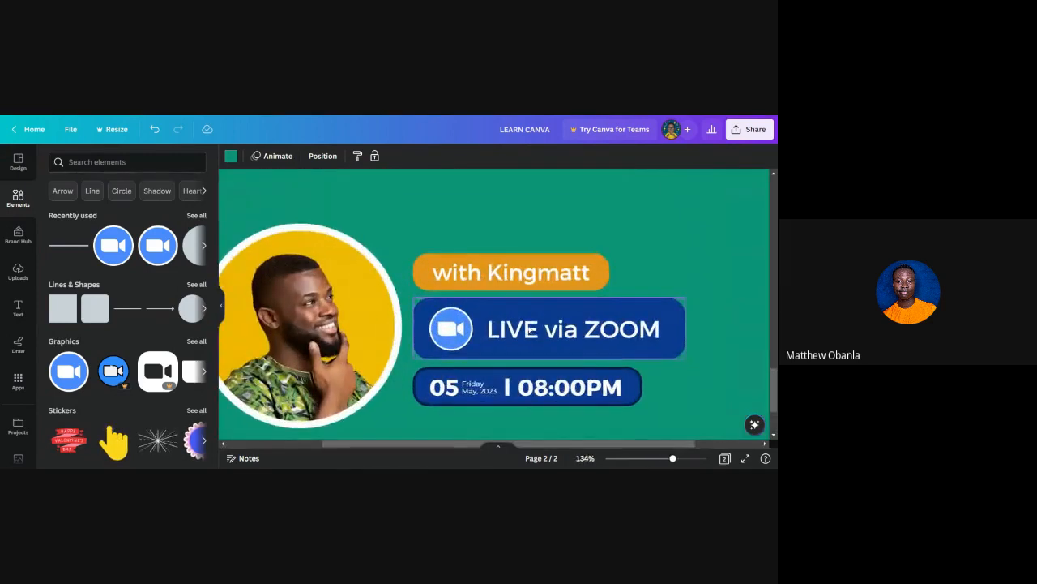
# Step: Scale the three badges down together and position them vertically centred beside the portrait, slightly farther to its right
pyautogui.click(358, 312)
pyautogui.scroll(-3, 358, 312)
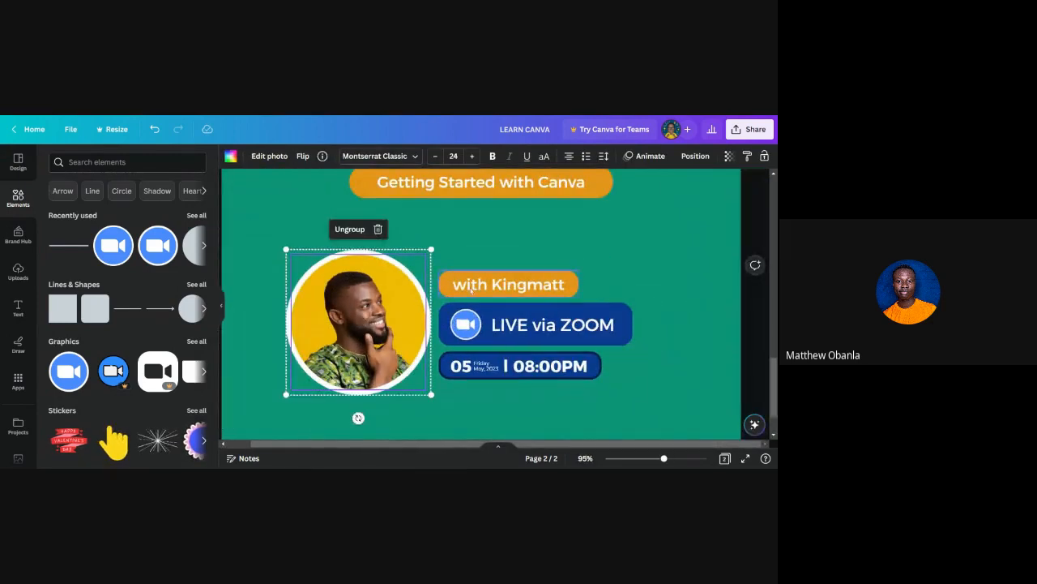
pyautogui.click(472, 290)
pyautogui.keyDown('shift'); pyautogui.click(485, 330); pyautogui.keyUp('shift')
pyautogui.keyDown('shift'); pyautogui.click(489, 360); pyautogui.keyUp('shift')
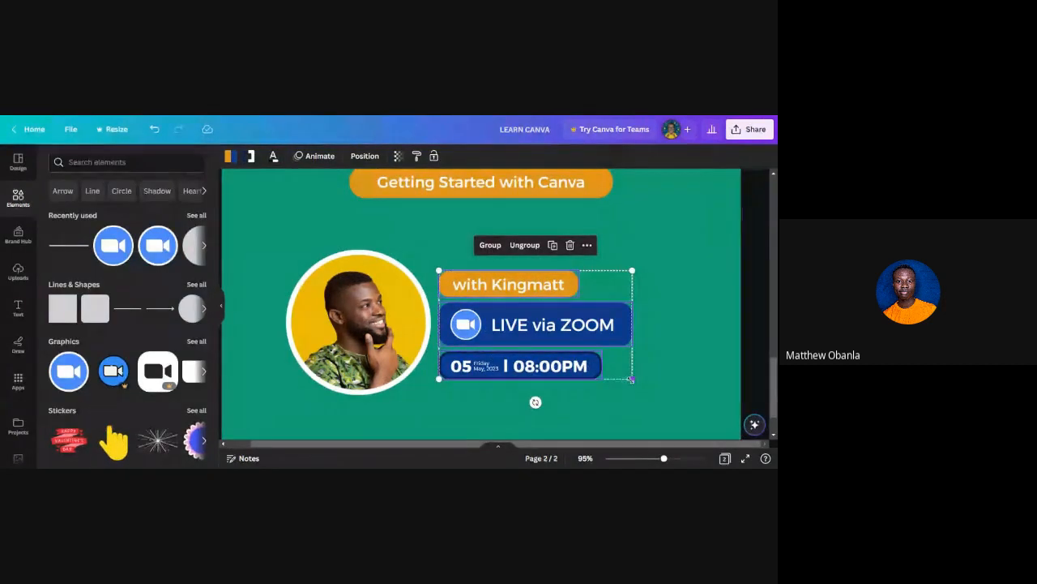
pyautogui.moveTo(633, 380); pyautogui.dragTo(613, 368)
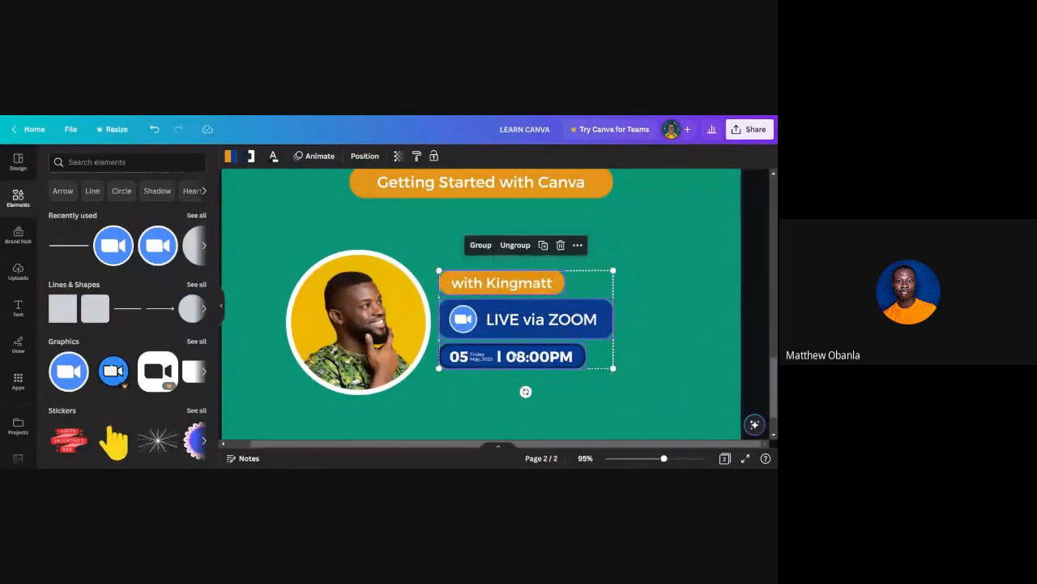
pyautogui.moveTo(514, 354); pyautogui.dragTo(514, 357)
pyautogui.scroll(-3, 513, 356)
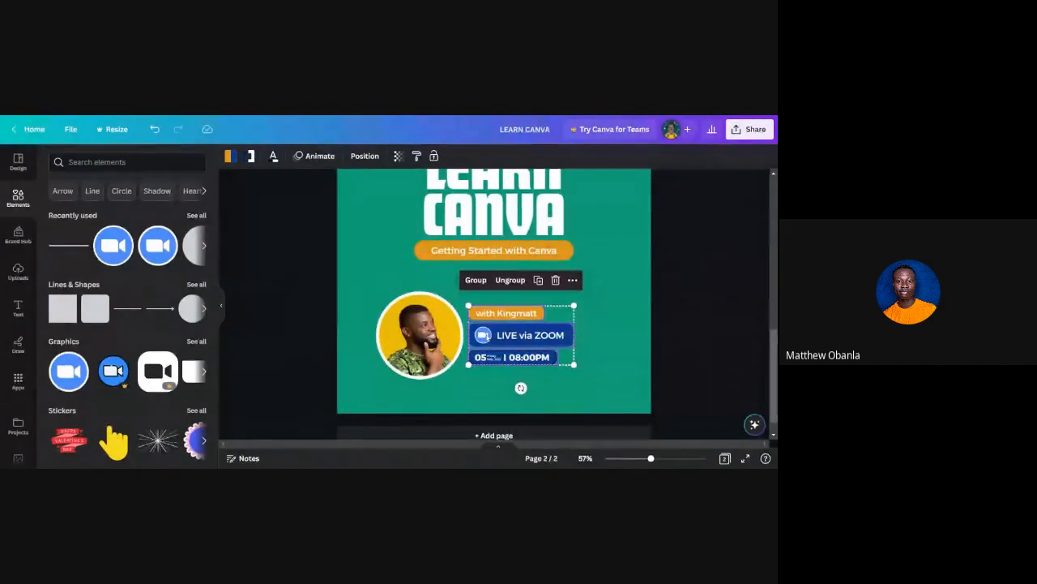
pyautogui.moveTo(484, 337); pyautogui.dragTo(487, 337)
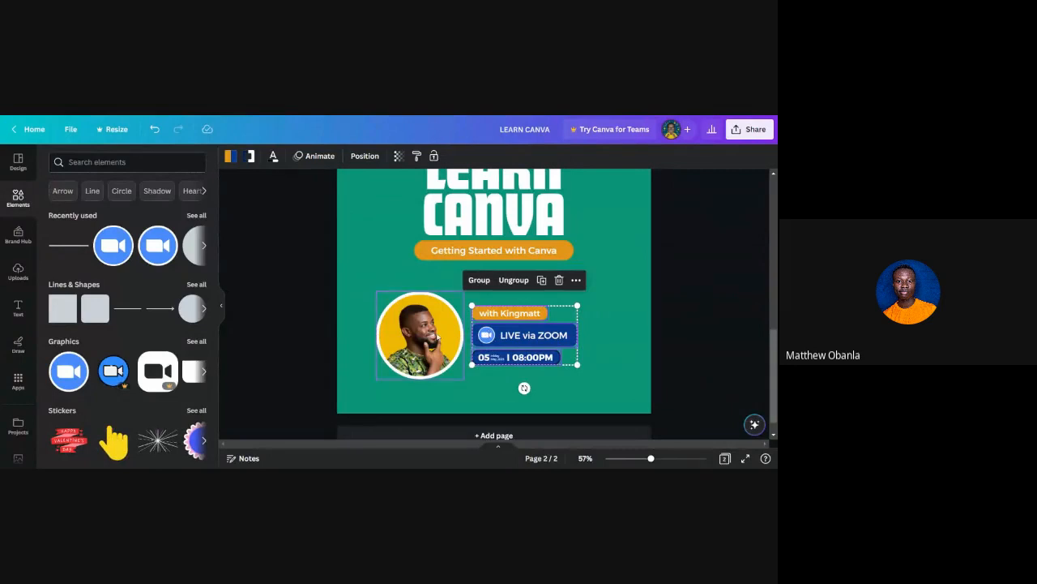
# Step: Group the portrait with the three badges and centre the group horizontally on page 2, slightly lower than before
pyautogui.keyDown('shift'); pyautogui.click(438, 337); pyautogui.keyUp('shift')
pyautogui.hotkey('ctrl', 'g')
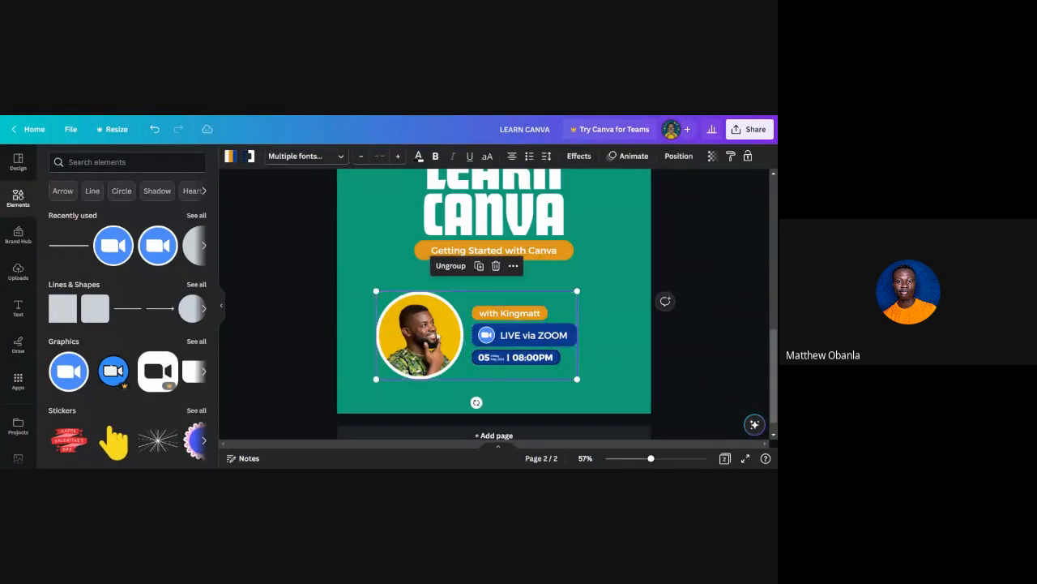
pyautogui.moveTo(434, 332); pyautogui.dragTo(451, 333)
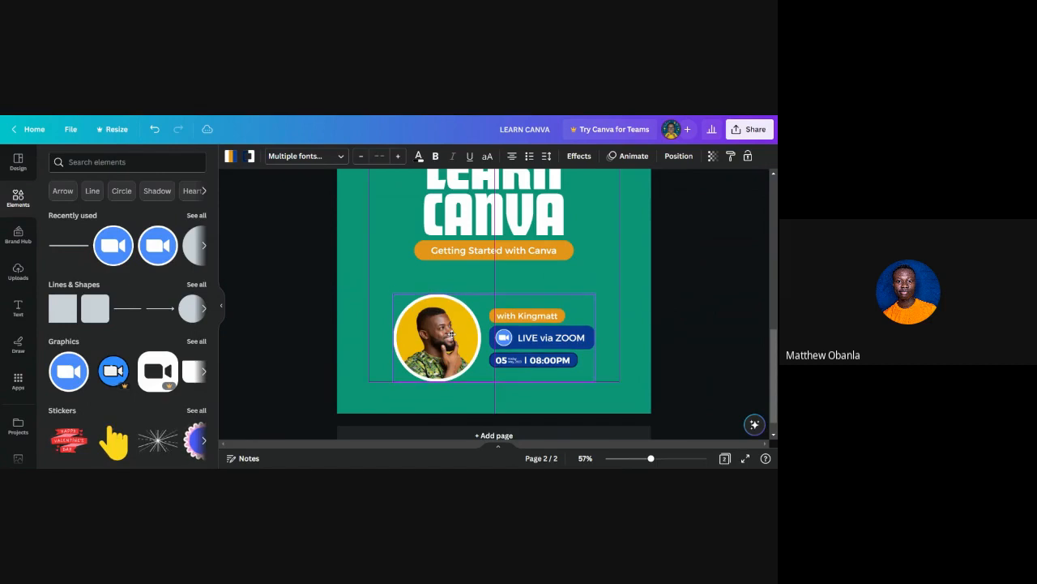
pyautogui.moveTo(450, 334); pyautogui.dragTo(450, 334)
pyautogui.click(679, 354)
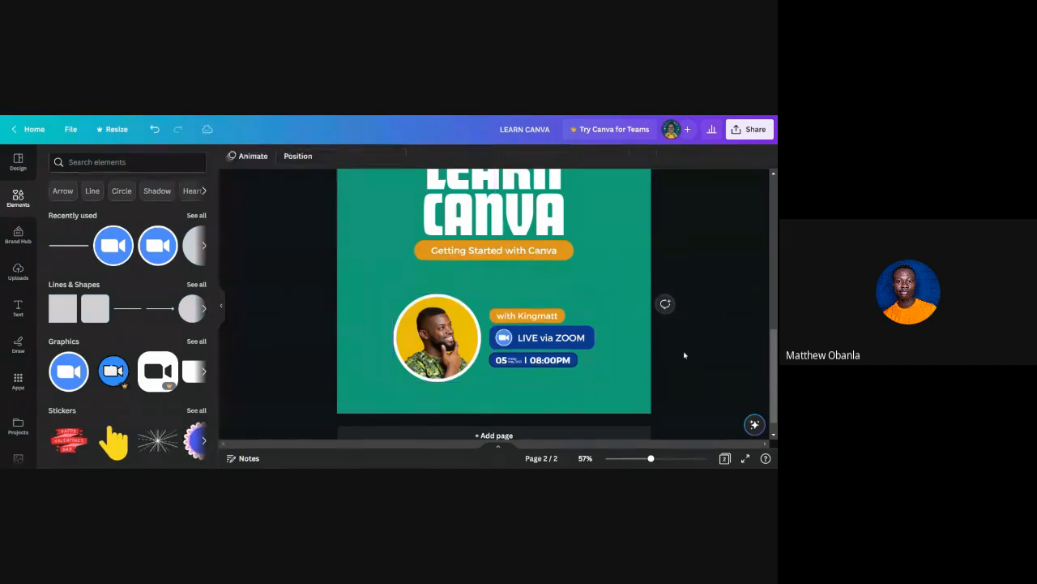
# Step: Compare the overall page 2 layout with the page 1 flyer
pyautogui.scroll(-3, 522, 367)
pyautogui.scroll(-2, 523, 367)
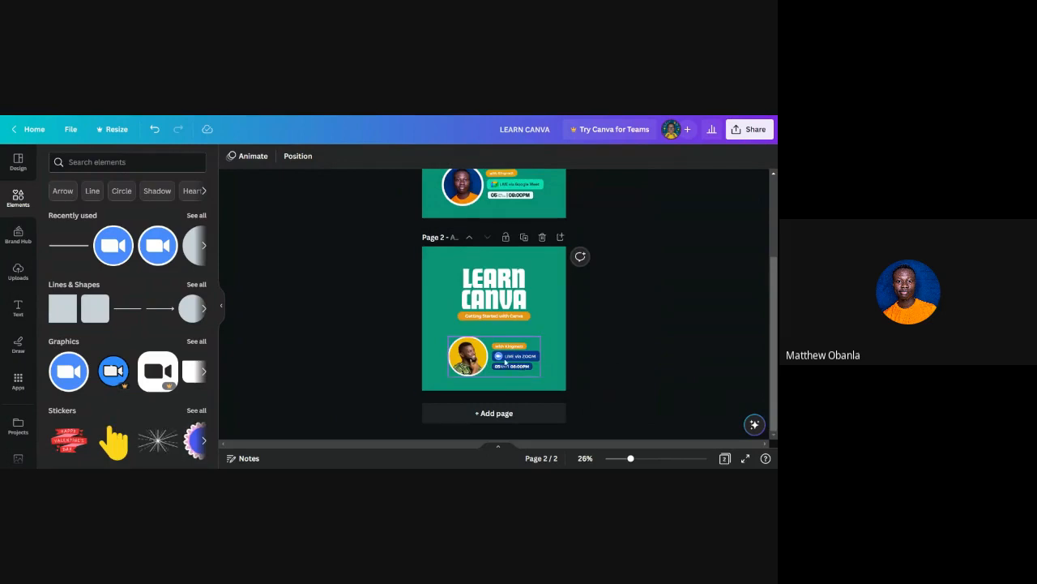
pyautogui.scroll(2, 504, 362)
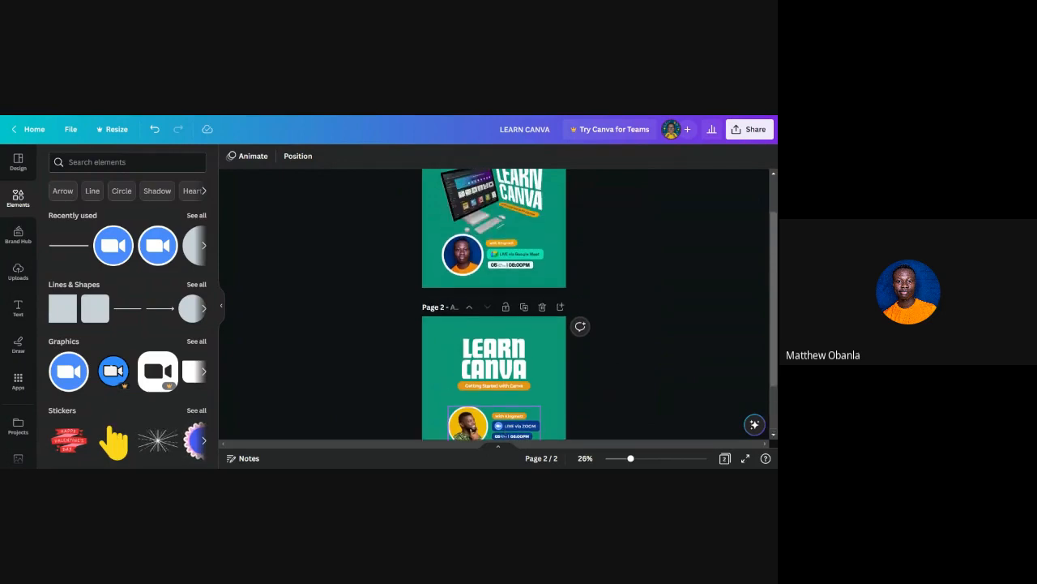
pyautogui.scroll(2, 497, 275)
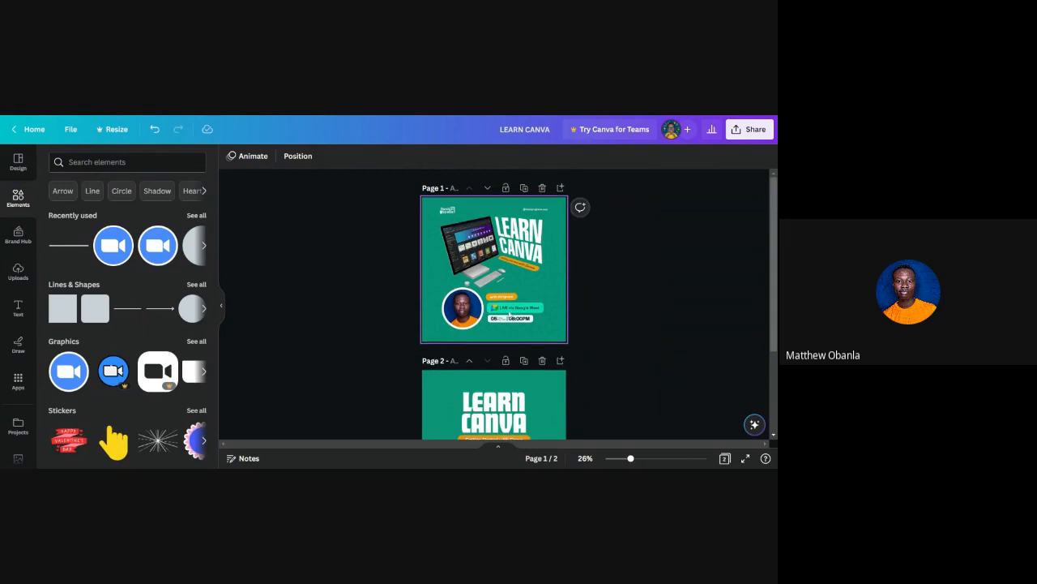
# Step: Examine the computer, heading and badge arrangement on page 1 against the composition of page 2
pyautogui.scroll(3, 491, 240)
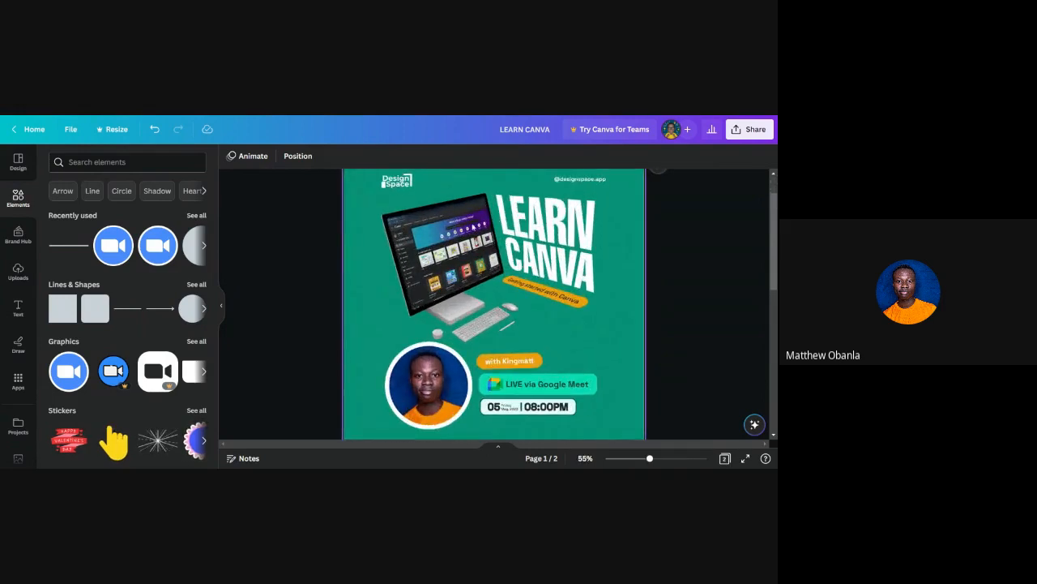
pyautogui.scroll(-3, 487, 302)
pyautogui.scroll(-2, 487, 302)
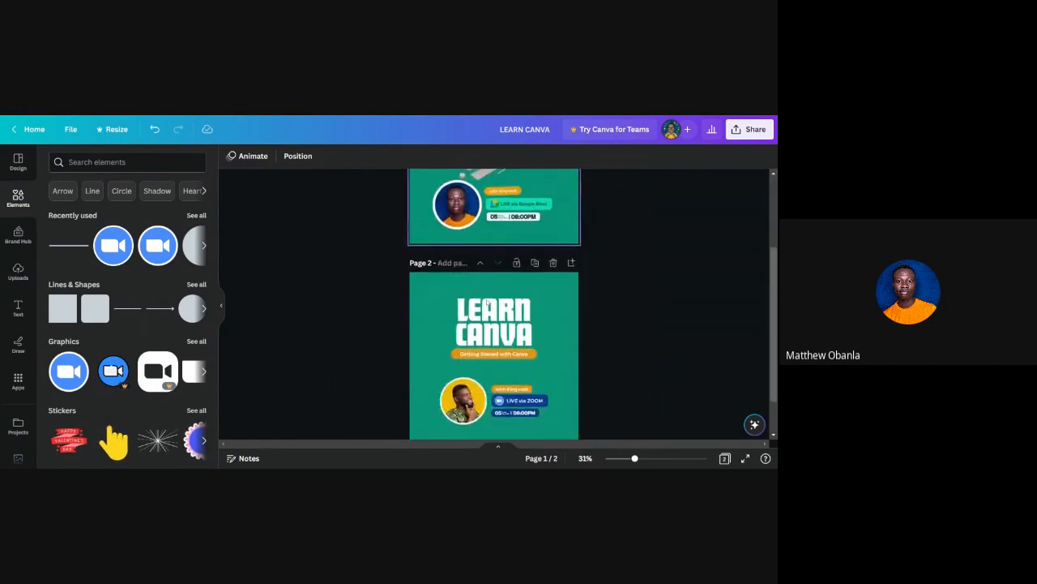
pyautogui.scroll(2, 487, 301)
pyautogui.scroll(-3, 483, 335)
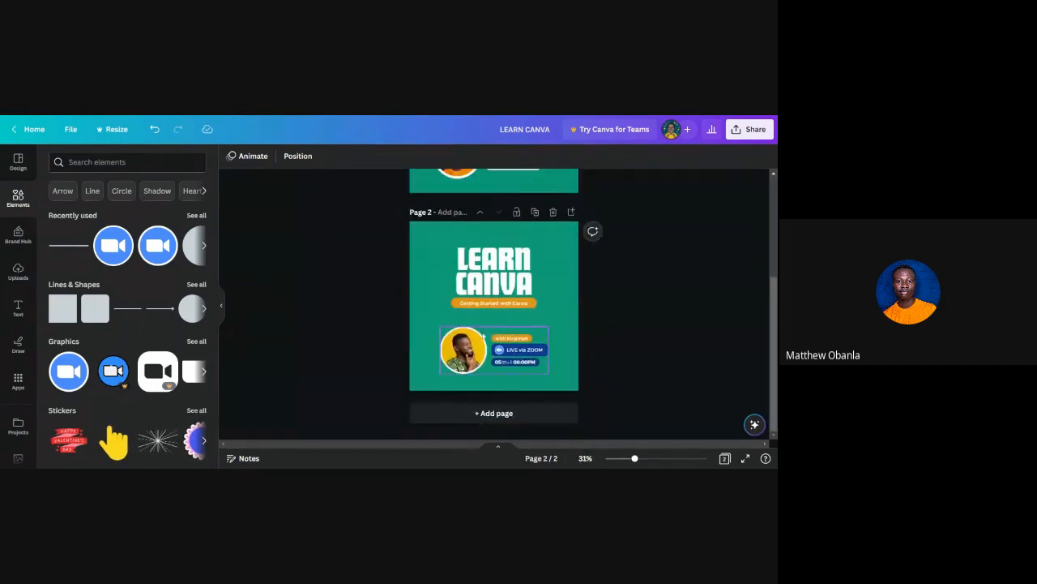
pyautogui.scroll(3, 484, 337)
pyautogui.scroll(-2, 503, 365)
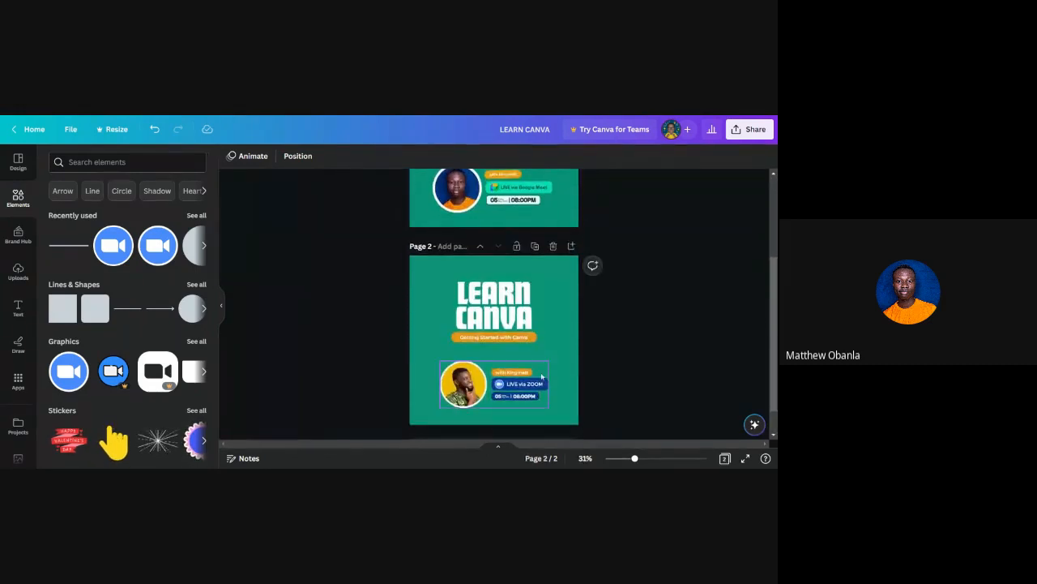
pyautogui.scroll(3, 534, 401)
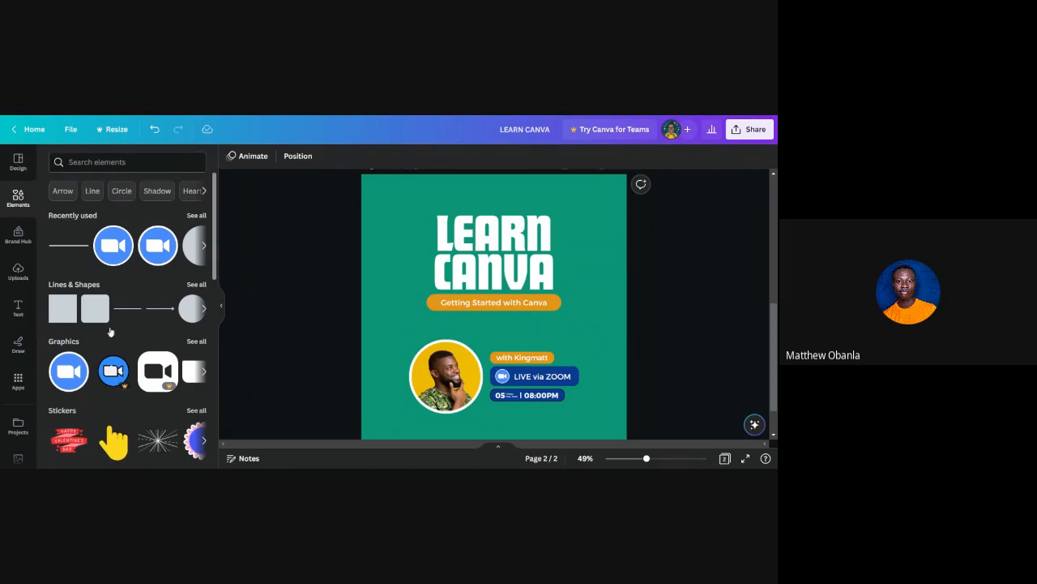
# Step: Add a desktop monitor frame at the upper left of page 2 and move the "LEARN CANVA" heading to its right
pyautogui.scroll(-10, 124, 389)
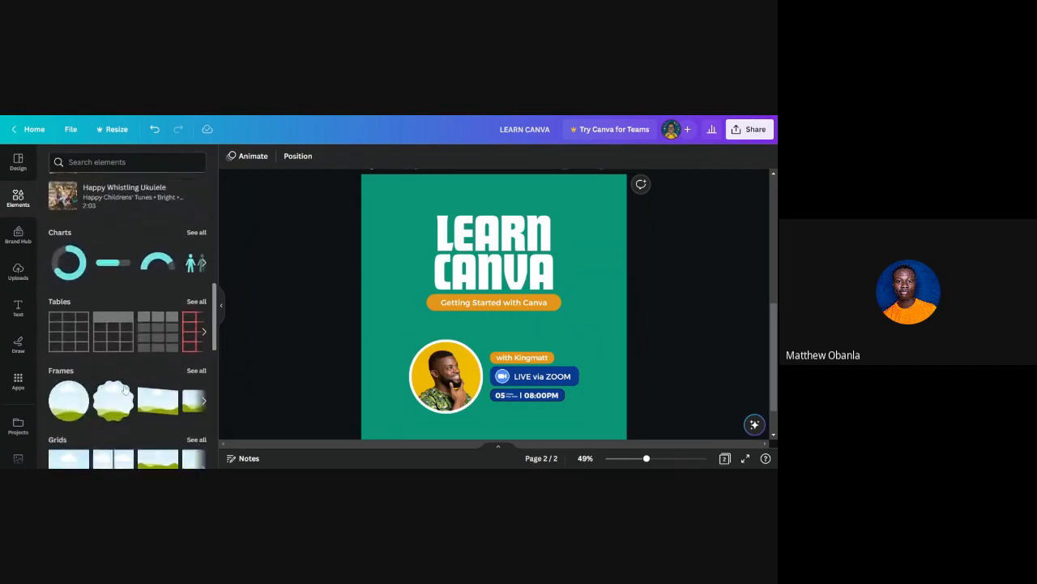
pyautogui.scroll(-1, 124, 389)
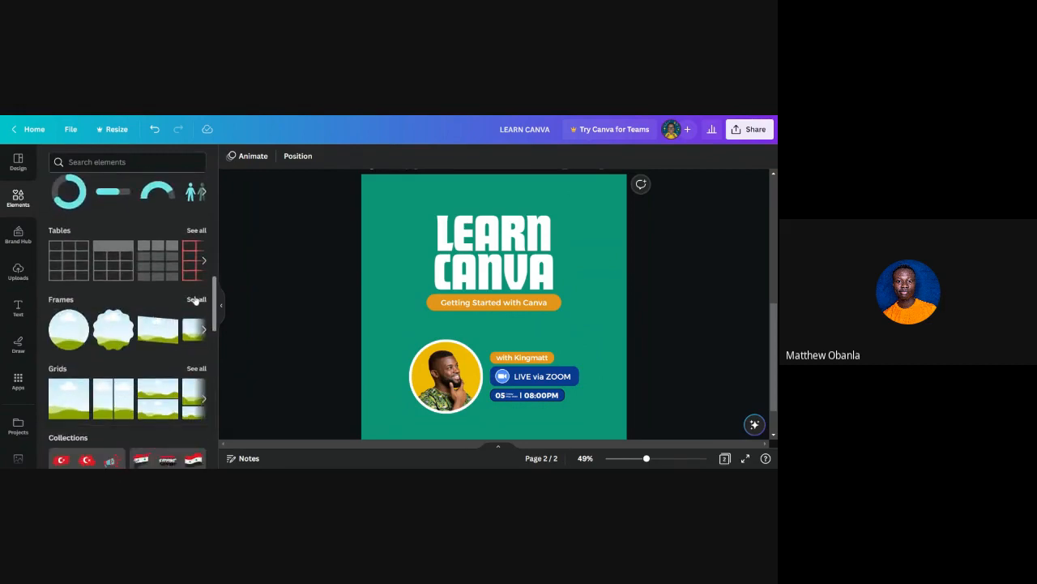
pyautogui.click(193, 301)
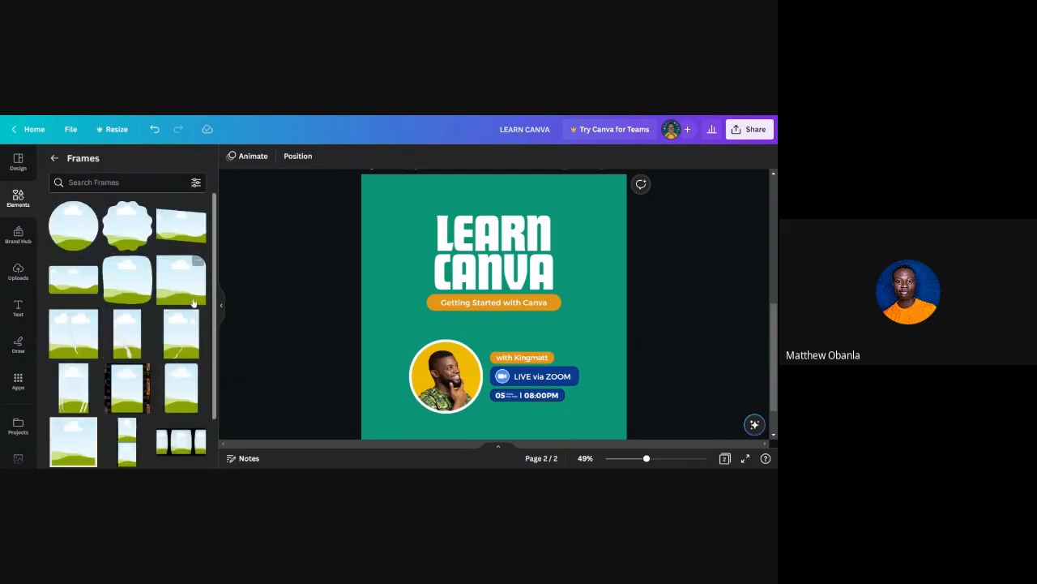
pyautogui.scroll(-1, 134, 374)
pyautogui.scroll(-4, 134, 375)
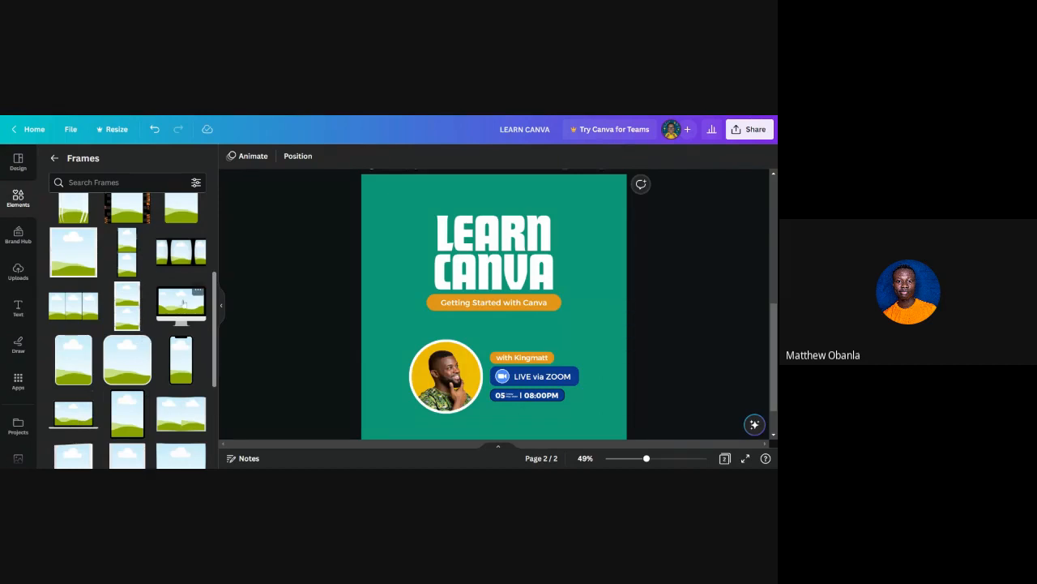
pyautogui.click(184, 302)
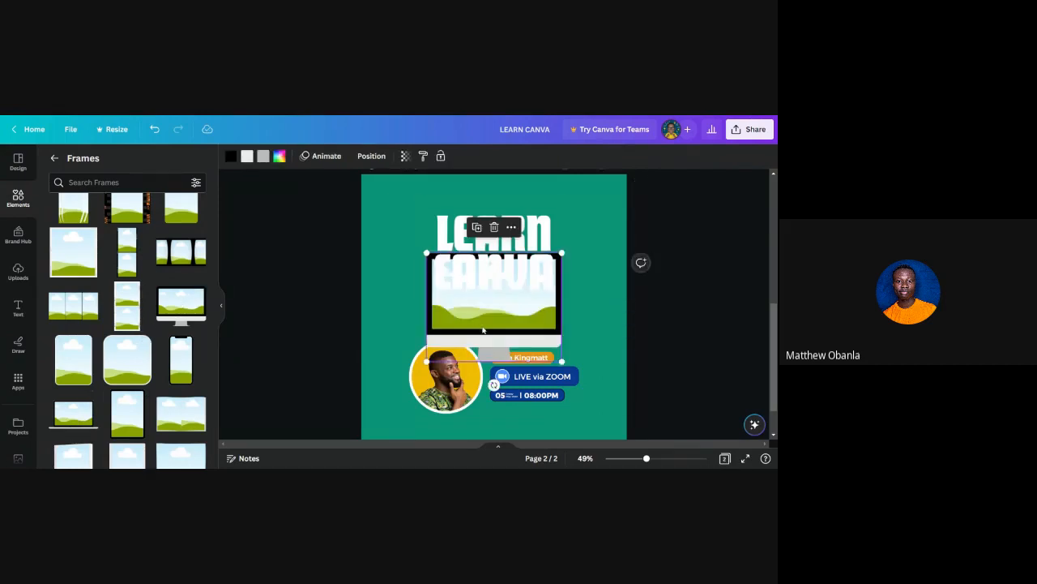
pyautogui.moveTo(483, 280); pyautogui.dragTo(421, 274)
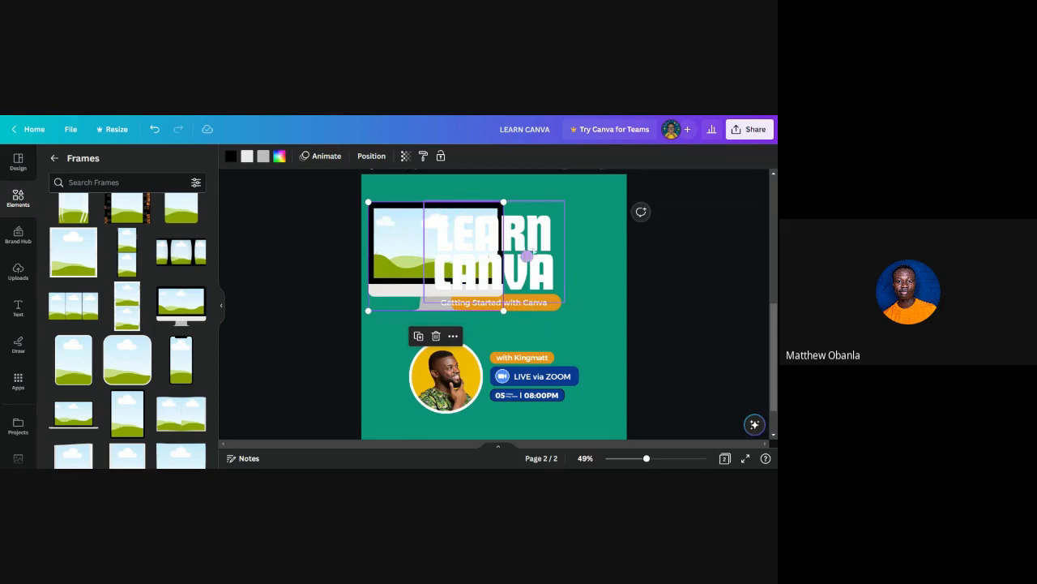
pyautogui.moveTo(541, 245); pyautogui.dragTo(612, 245)
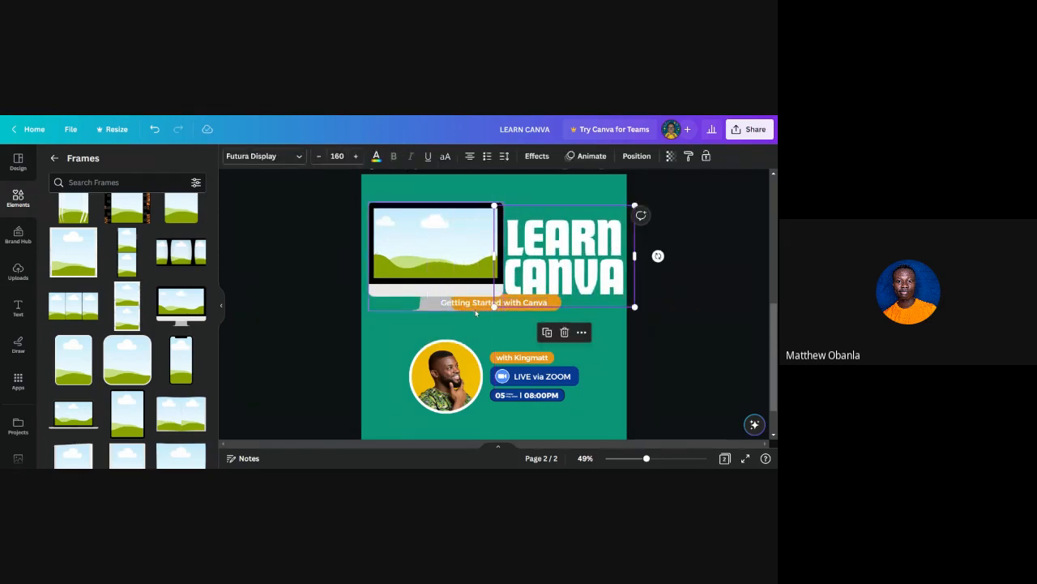
# Step: Group the "Getting Started with Canva" text with its orange rounded bar and move the group just below the heading
pyautogui.scroll(3, 476, 307)
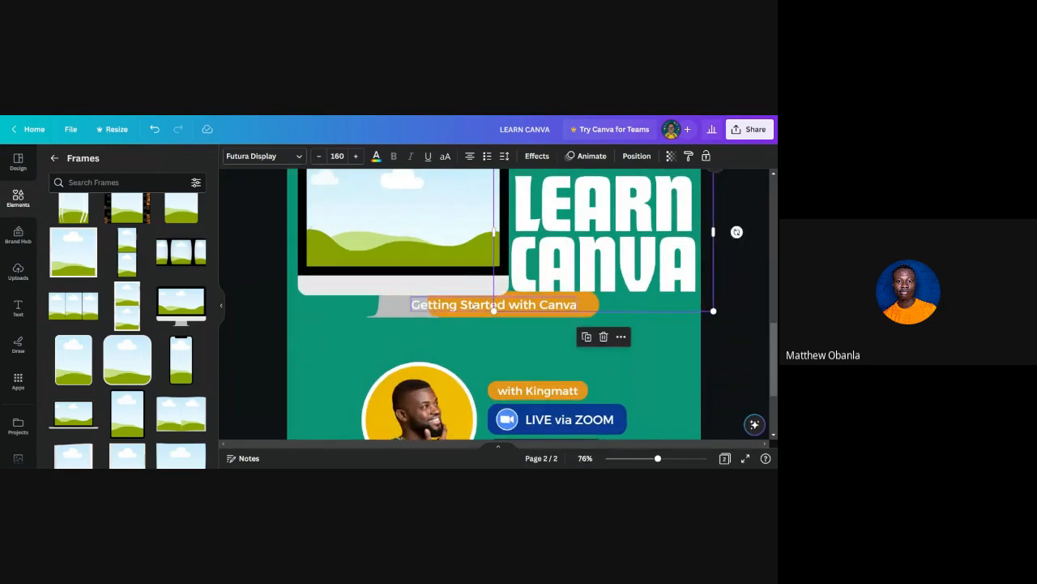
pyautogui.click(473, 305)
pyautogui.moveTo(473, 306); pyautogui.dragTo(597, 340)
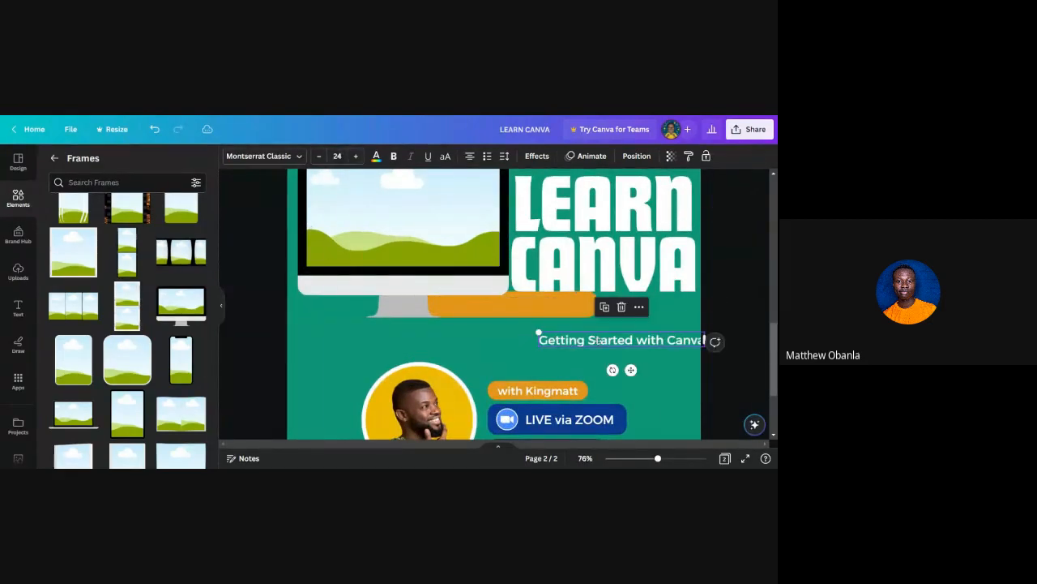
pyautogui.hotkey('ctrl', 'z')
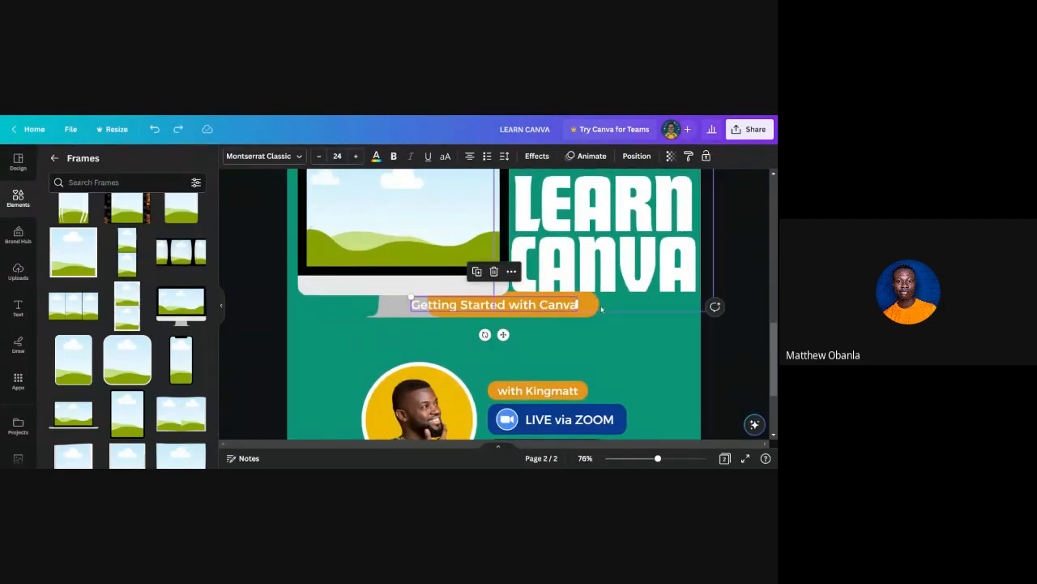
pyautogui.keyDown('shift'); pyautogui.click(585, 315); pyautogui.keyUp('shift')
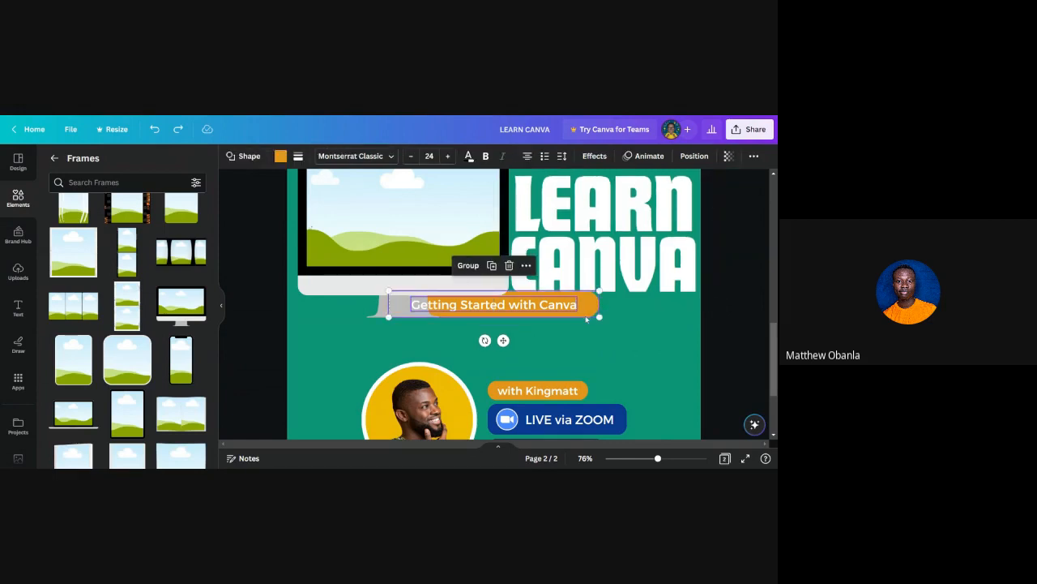
pyautogui.click(477, 267)
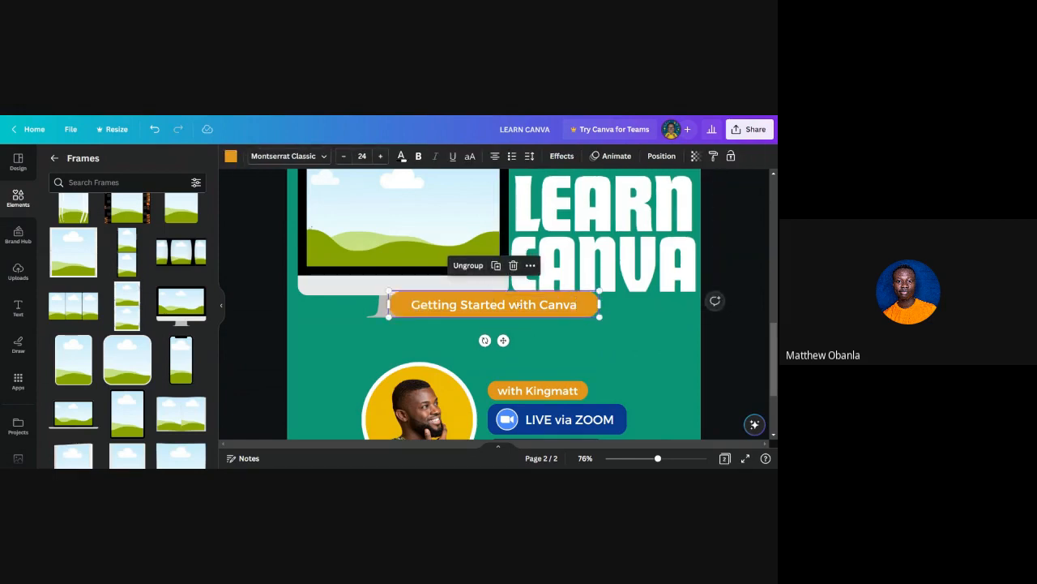
pyautogui.moveTo(504, 320); pyautogui.dragTo(626, 320)
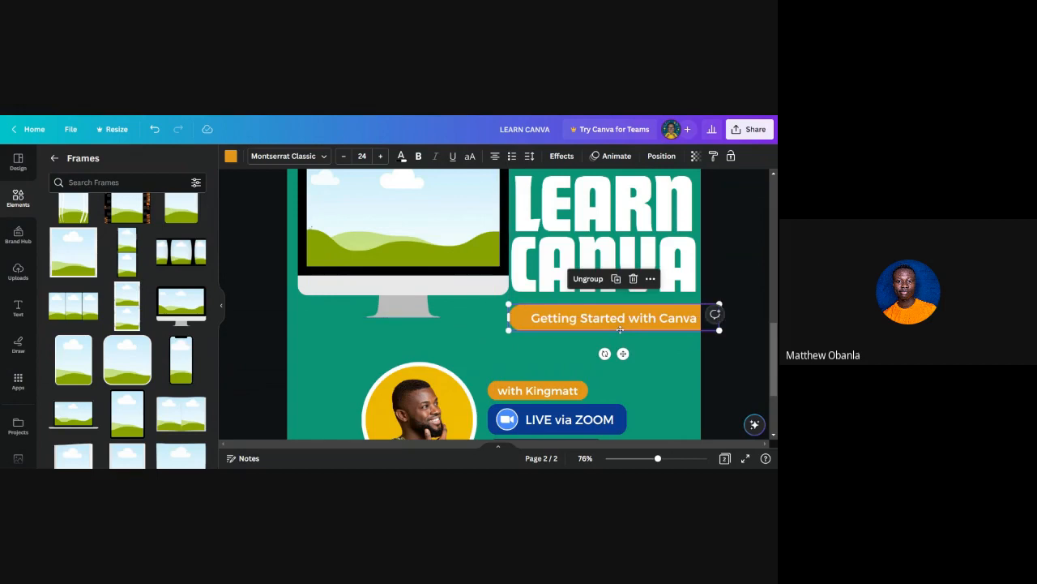
# Step: Paste the copied Canva home page screenshot onto page 2 and place it inside the monitor frame
pyautogui.keyDown('ctrl'); pyautogui.scroll(-3, 491, 330); pyautogui.keyUp('ctrl')
pyautogui.keyDown('ctrl'); pyautogui.scroll(-2, 491, 330); pyautogui.keyUp('ctrl')
pyautogui.click(433, 291)
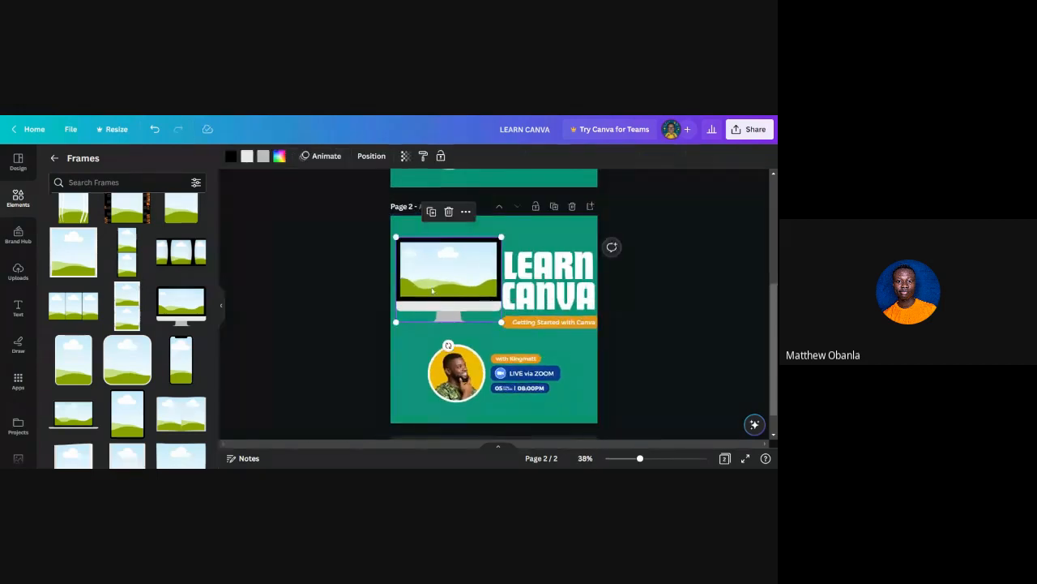
pyautogui.scroll(3, 184, 292)
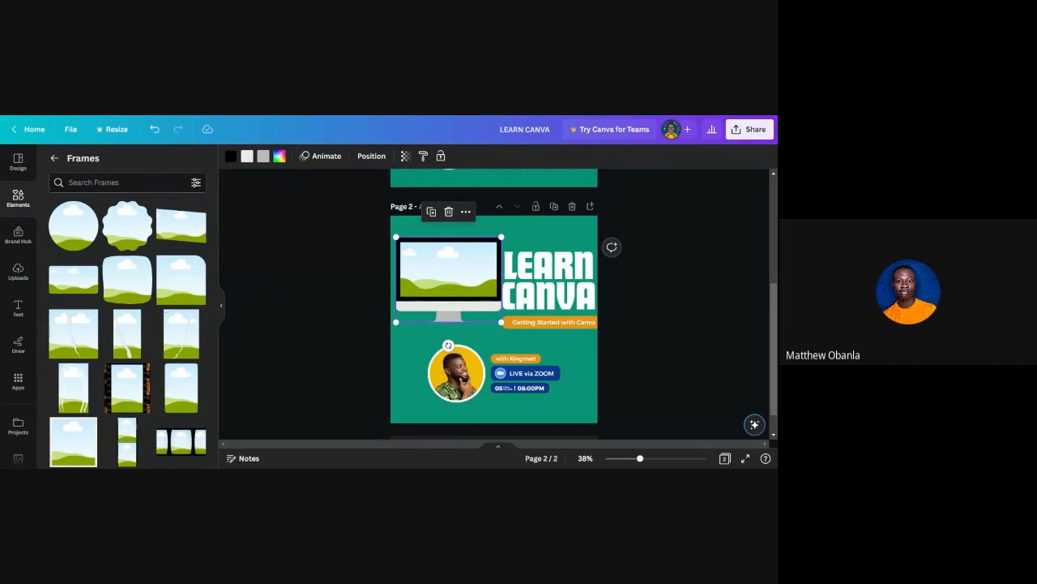
pyautogui.click(18, 272)
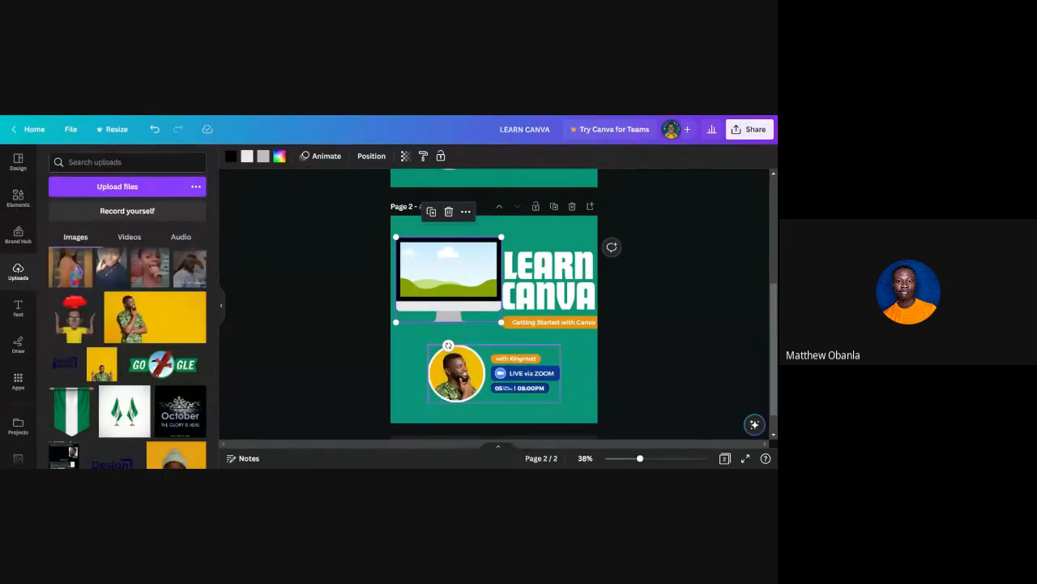
pyautogui.hotkey('ctrl', 'v')
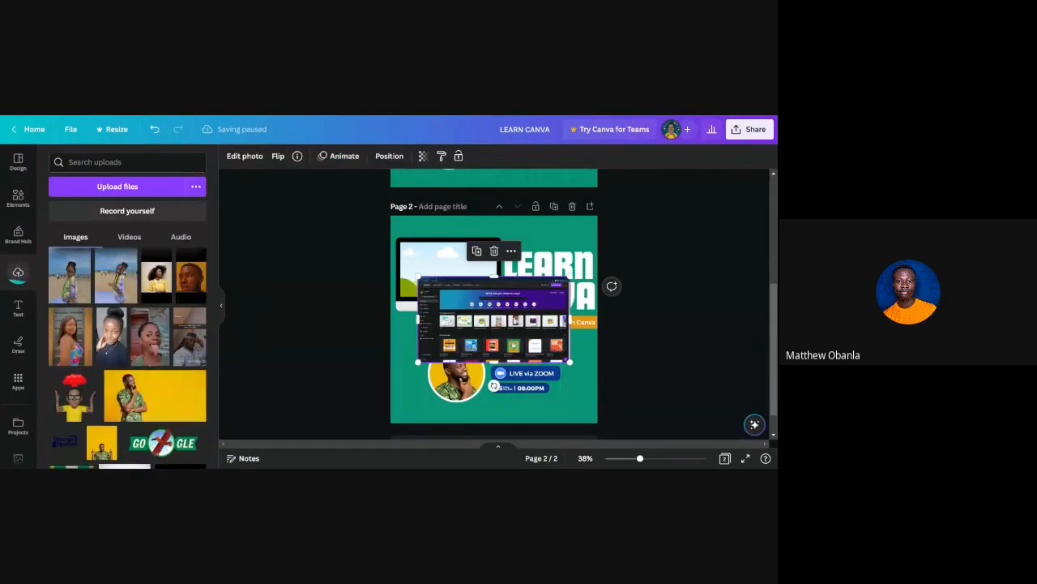
pyautogui.moveTo(488, 301); pyautogui.dragTo(480, 284)
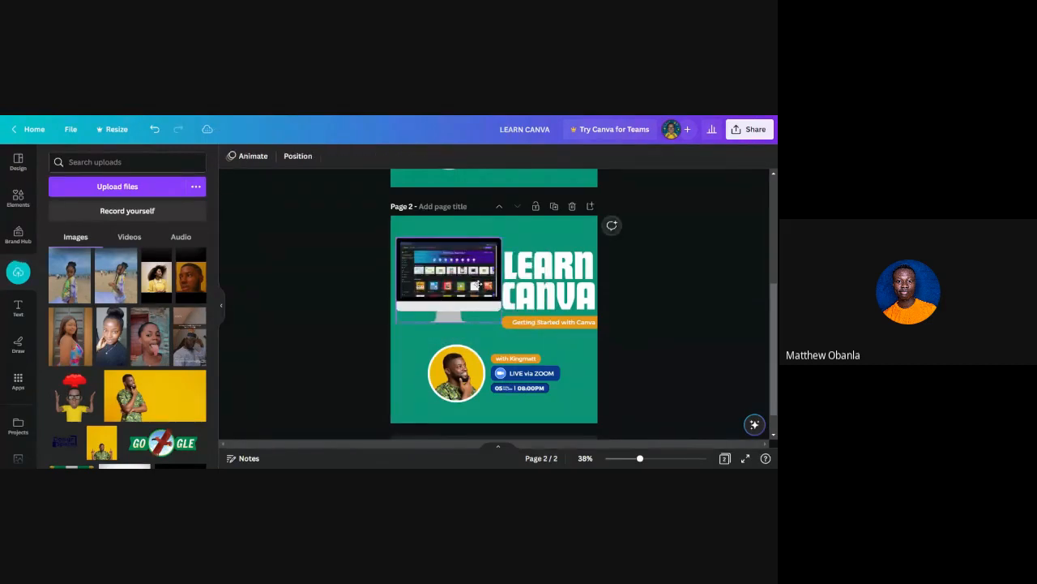
pyautogui.keyDown('ctrl'); pyautogui.scroll(5, 466, 274); pyautogui.keyUp('ctrl')
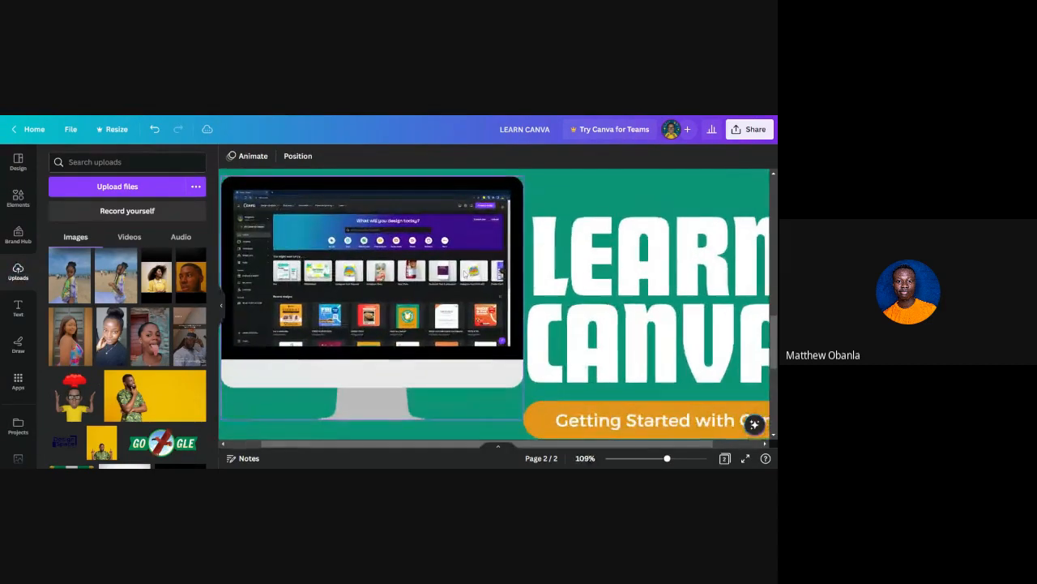
pyautogui.keyDown('ctrl'); pyautogui.scroll(-4, 486, 271); pyautogui.keyUp('ctrl')
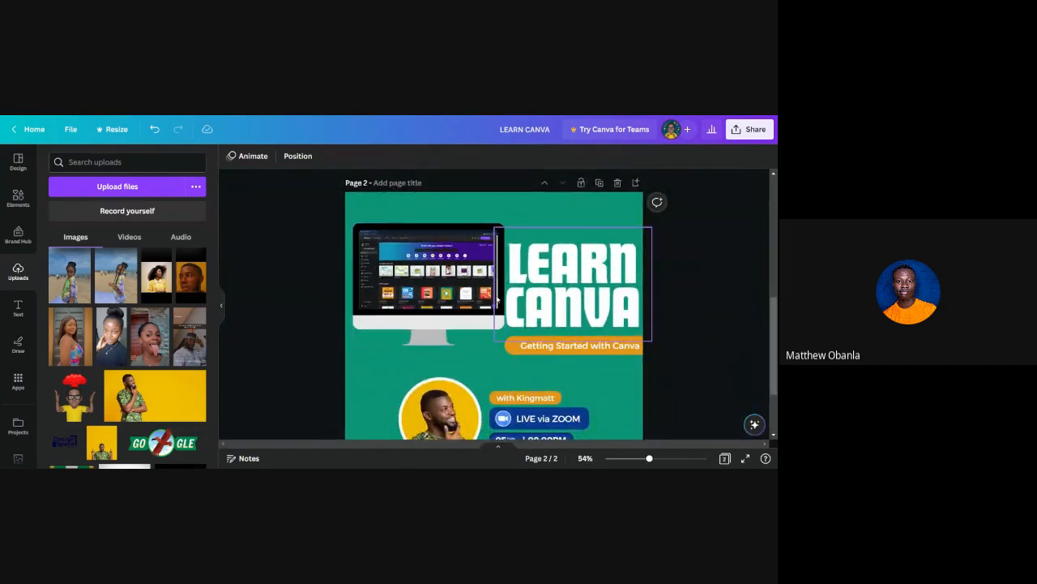
# Step: Using page 1 as reference, scale the monitor down to about four fifths and place it lower, beside the heading and above the portrait
pyautogui.scroll(5, 438, 311)
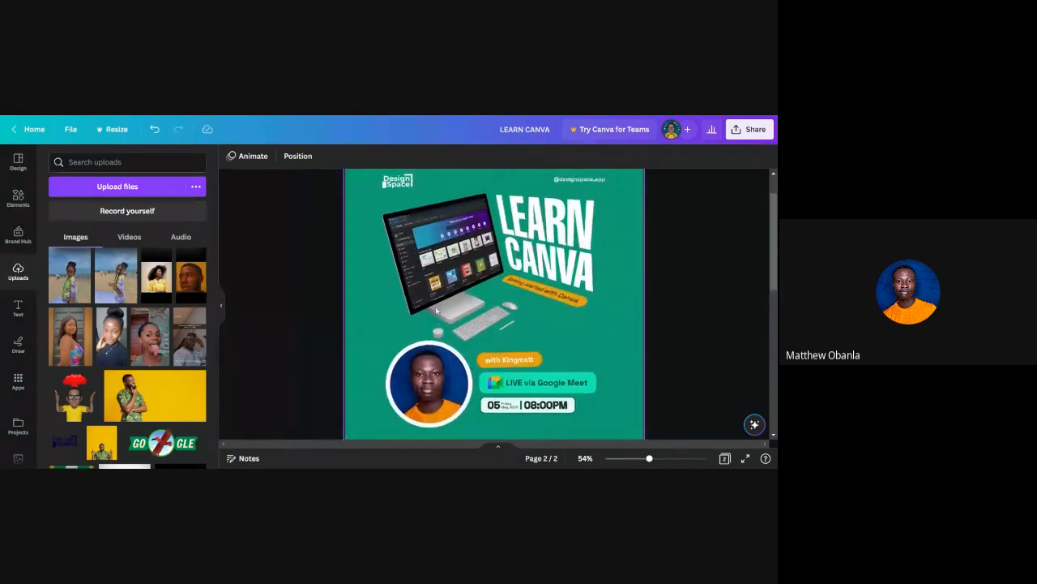
pyautogui.scroll(-5, 436, 310)
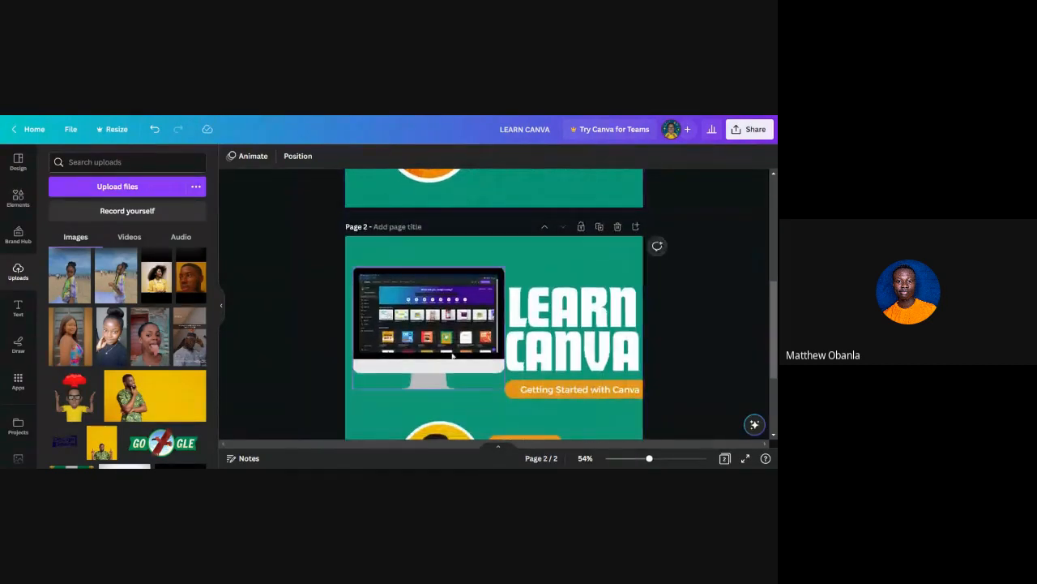
pyautogui.scroll(5, 419, 362)
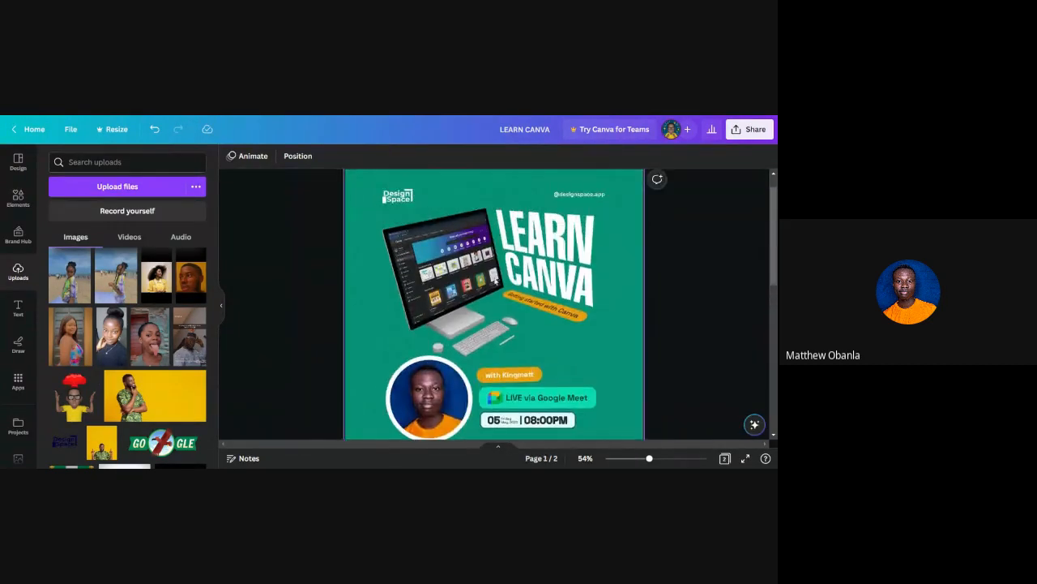
pyautogui.scroll(-5, 459, 282)
pyautogui.click(427, 280)
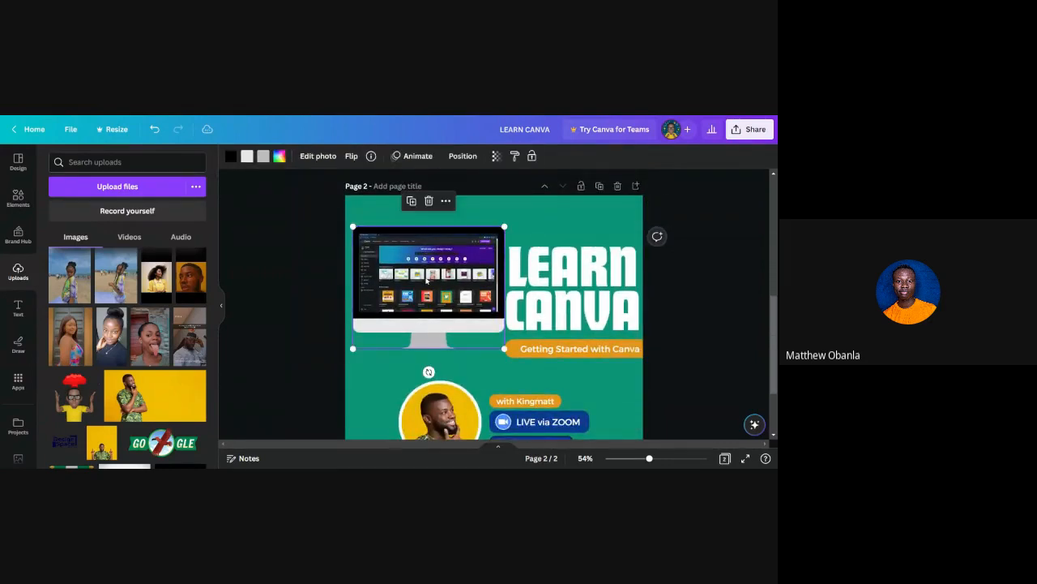
pyautogui.moveTo(428, 280); pyautogui.dragTo(420, 290)
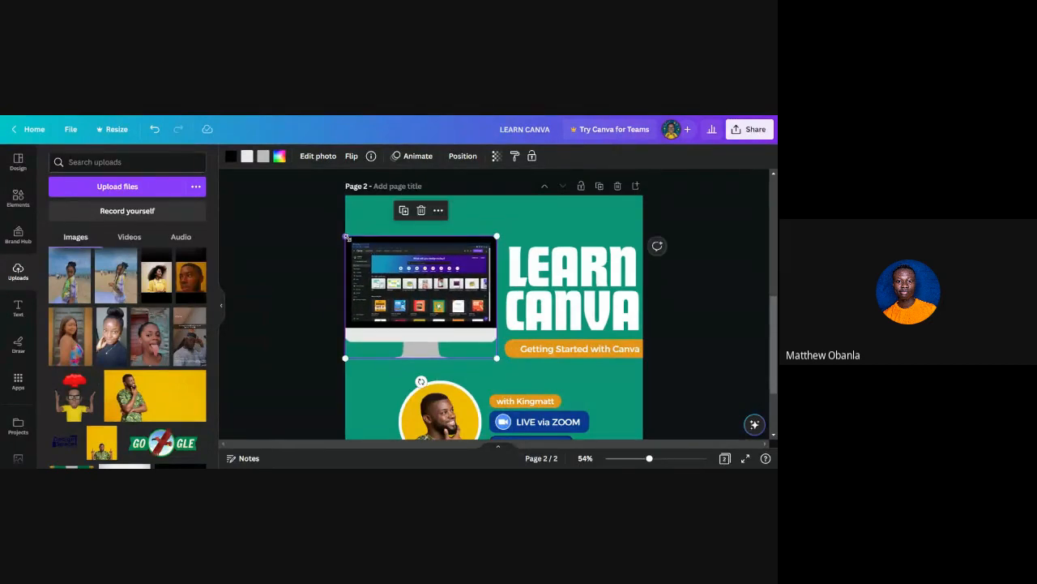
pyautogui.moveTo(346, 237); pyautogui.dragTo(375, 260)
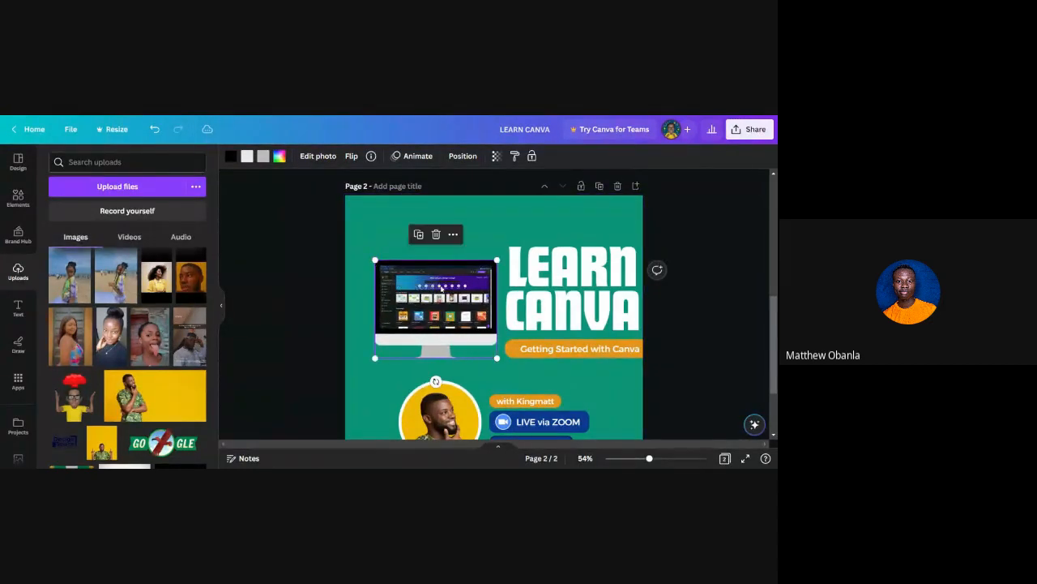
pyautogui.scroll(-2, 442, 289)
pyautogui.moveTo(445, 280); pyautogui.dragTo(445, 294)
# Step: Widen the "LEARN CANVA" heading onto a single line, scale it down to size 129 and place it above the monitor
pyautogui.click(545, 261)
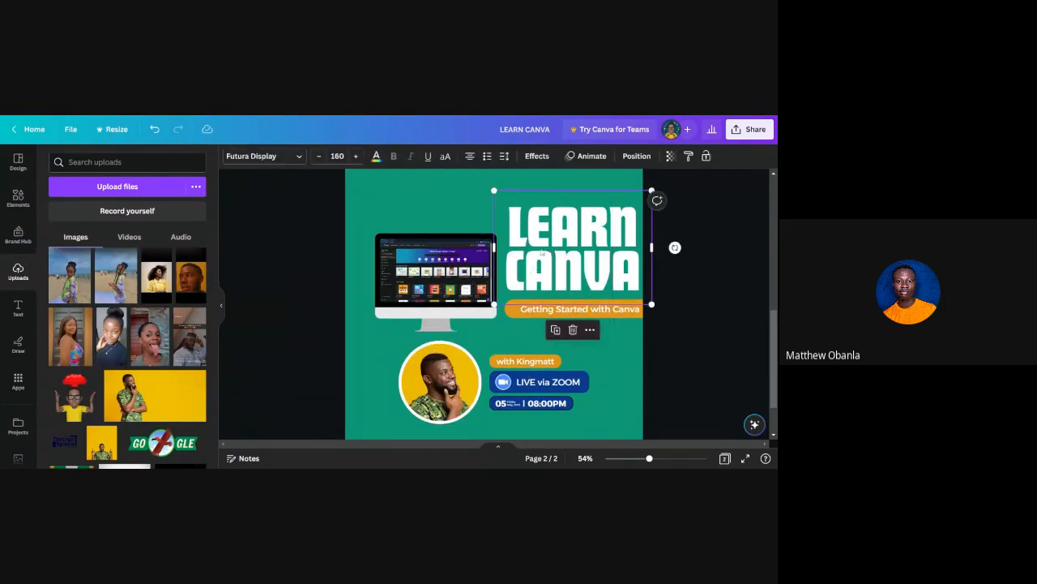
pyautogui.moveTo(486, 250); pyautogui.dragTo(362, 246)
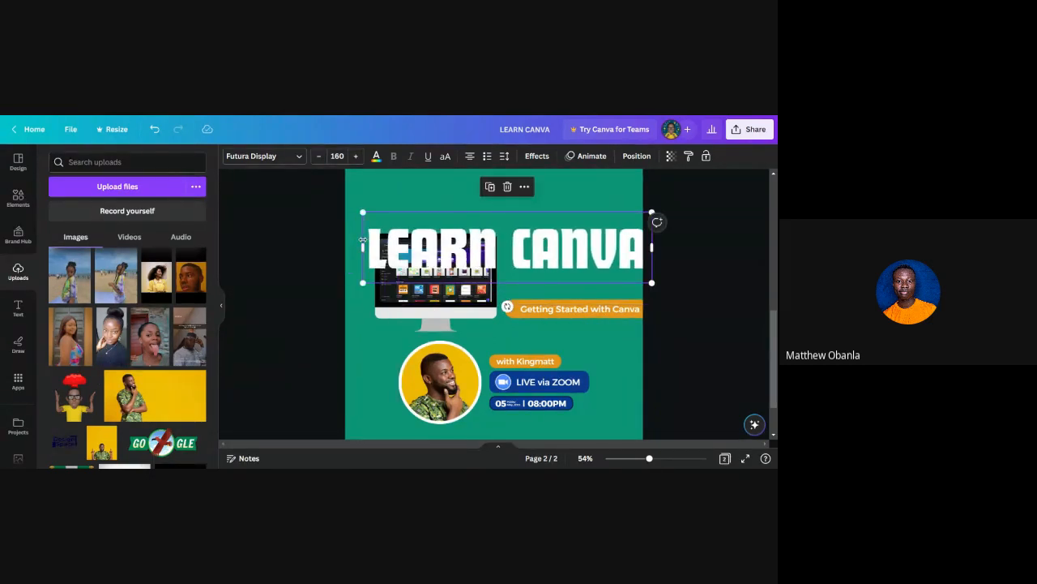
pyautogui.moveTo(653, 285); pyautogui.dragTo(596, 218)
pyautogui.scroll(1, 595, 218)
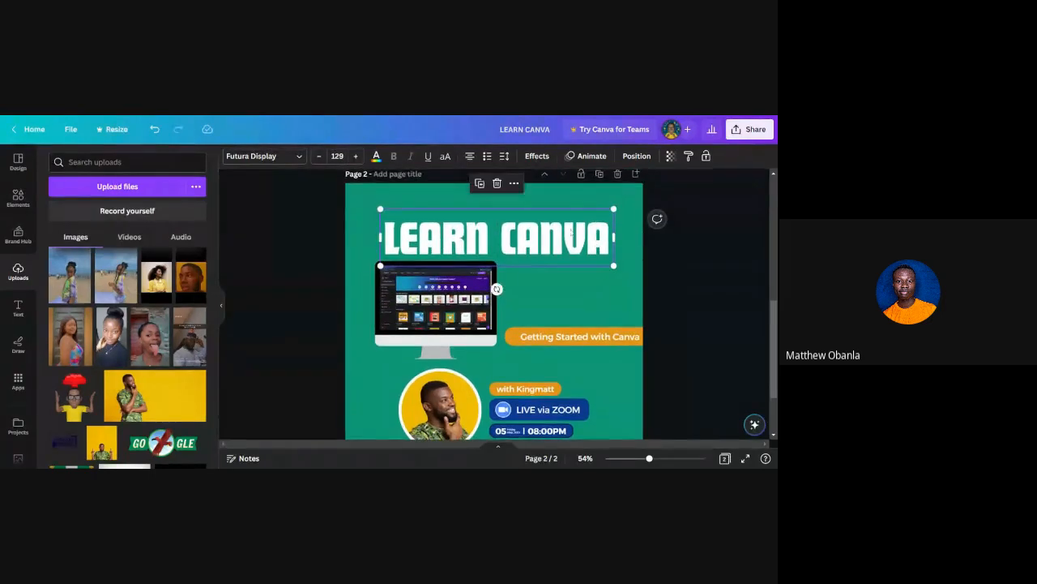
# Step: Move the monitor slightly right and up so its left edge lines up with the start of the heading
pyautogui.click(441, 292)
pyautogui.moveTo(442, 293); pyautogui.dragTo(450, 289)
pyautogui.scroll(-1, 486, 308)
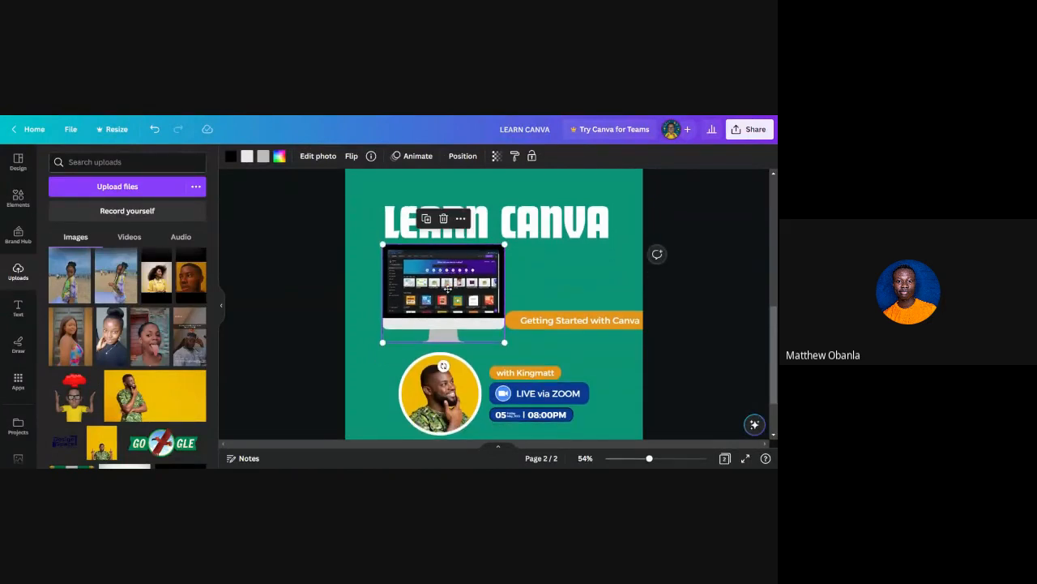
# Step: Move the "Getting Started with Canva" badge down to the area just above the presenter name badge, overlapping the portrait's upper edge
pyautogui.click(551, 321)
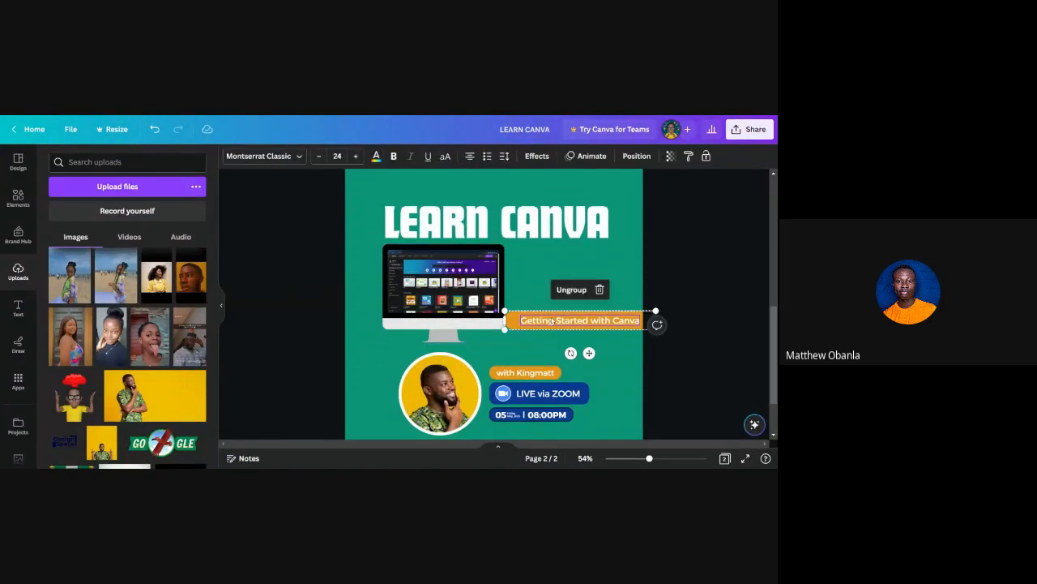
pyautogui.scroll(-1, 552, 321)
pyautogui.moveTo(555, 272); pyautogui.dragTo(500, 300)
pyautogui.scroll(1, 486, 260)
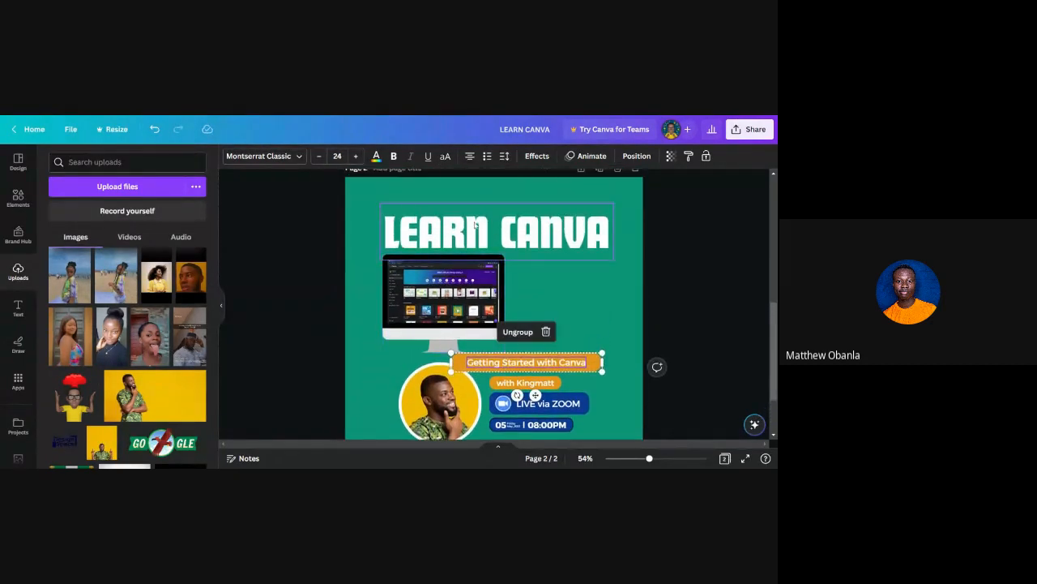
# Step: Move the monitor to the right so it sits beneath the word "CANVA" in the heading
pyautogui.click(476, 224)
pyautogui.click(454, 302)
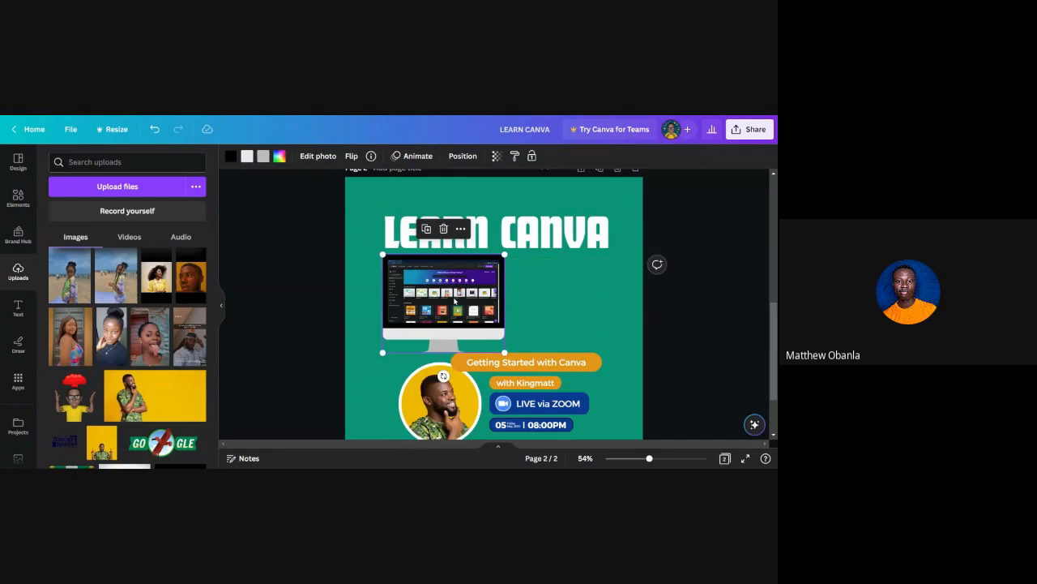
pyautogui.moveTo(454, 302); pyautogui.dragTo(573, 298)
# Step: Narrow the "LEARN CANVA" heading to two left-aligned lines, lower it beside the monitor, and raise the monitor level with it
pyautogui.click(523, 239)
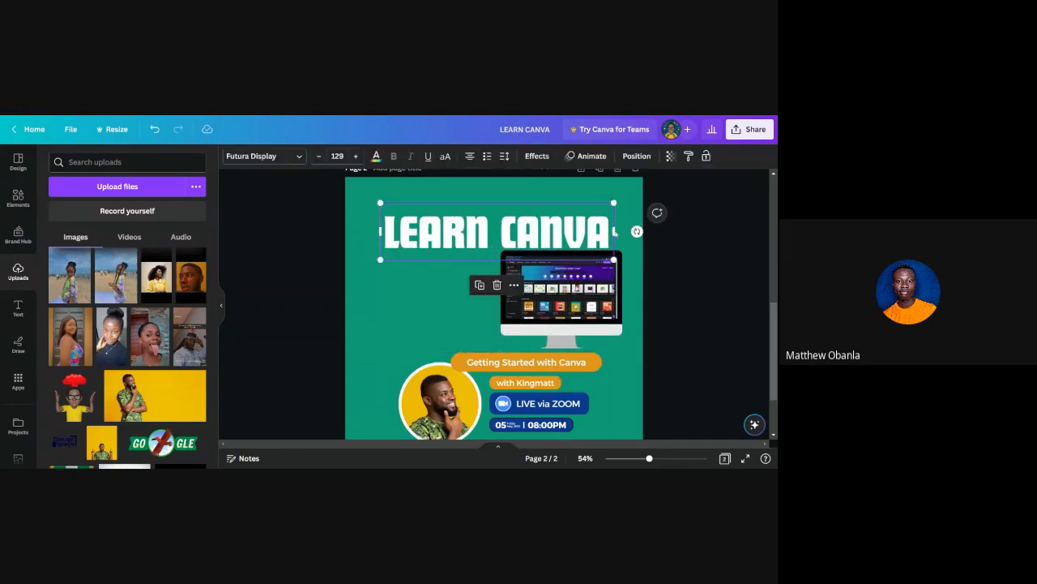
pyautogui.moveTo(615, 231); pyautogui.dragTo(495, 223)
pyautogui.click(470, 156)
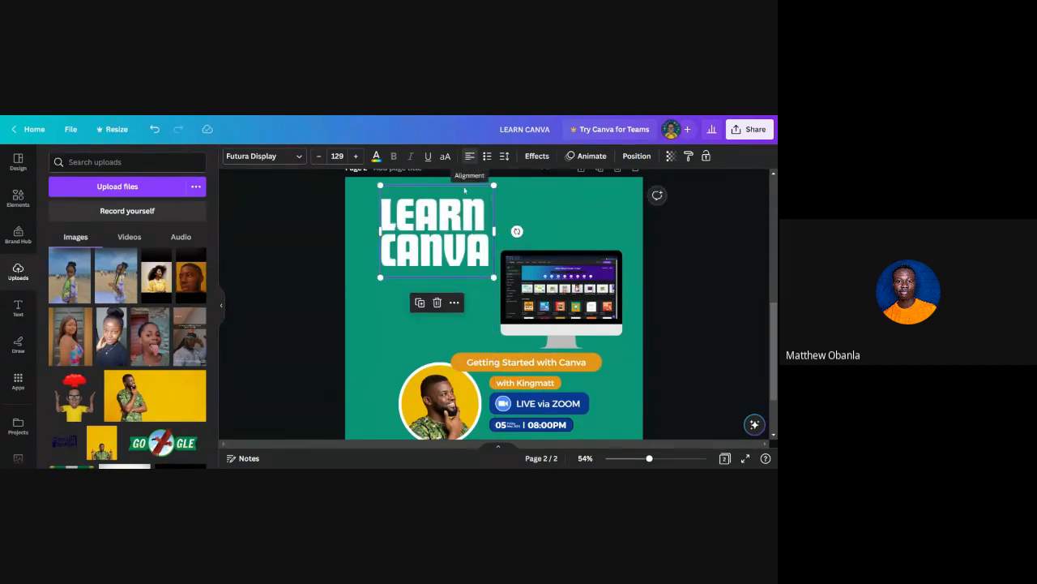
pyautogui.moveTo(458, 223); pyautogui.dragTo(462, 255)
pyautogui.click(535, 285)
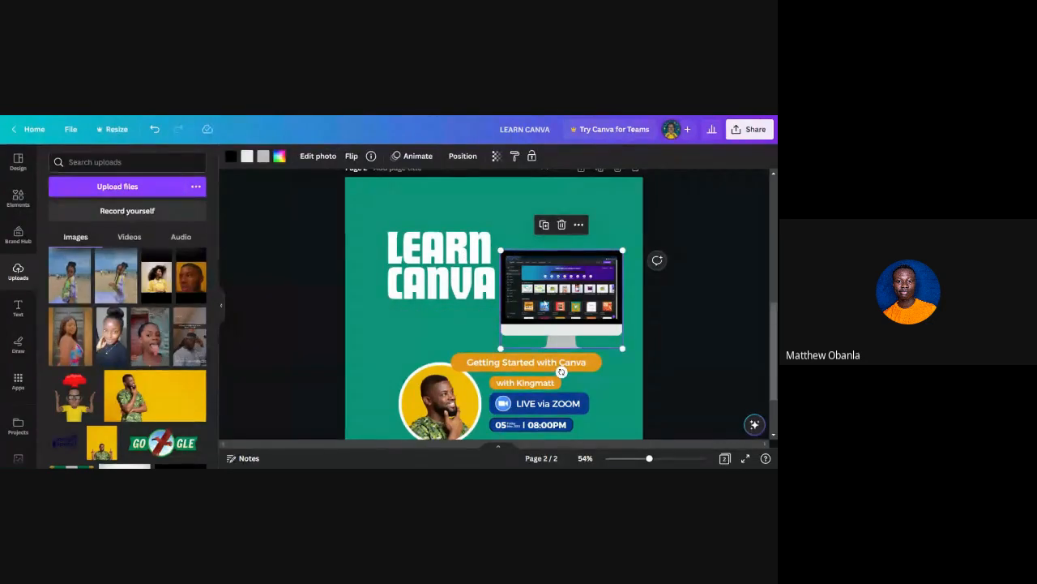
pyautogui.moveTo(543, 298); pyautogui.dragTo(543, 277)
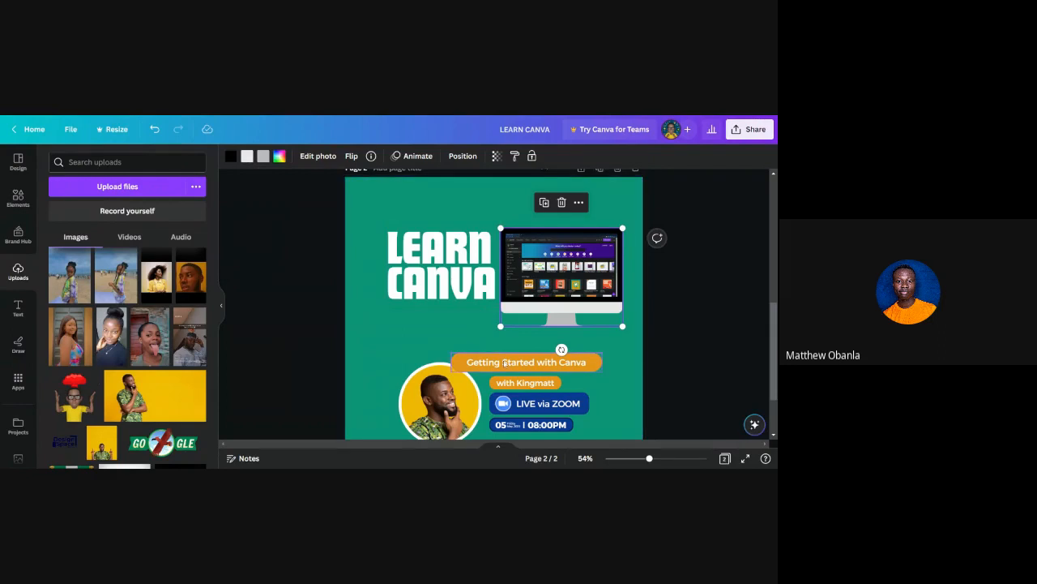
# Step: Place the "Getting Started with Canva" badge beneath the heading and scale it down to text size 22.1
pyautogui.click(507, 355)
pyautogui.moveTo(507, 356); pyautogui.dragTo(431, 310)
pyautogui.moveTo(374, 327); pyautogui.dragTo(387, 325)
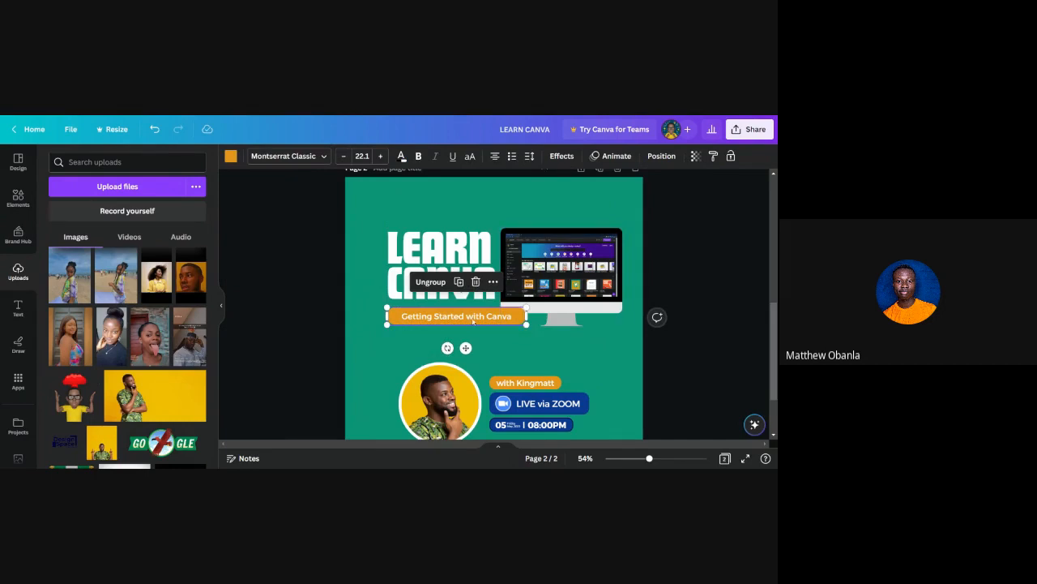
pyautogui.moveTo(473, 322); pyautogui.dragTo(479, 331)
# Step: Scale the monitor down to about five sixths of its size and nudge it right, clear of the heading
pyautogui.click(549, 279)
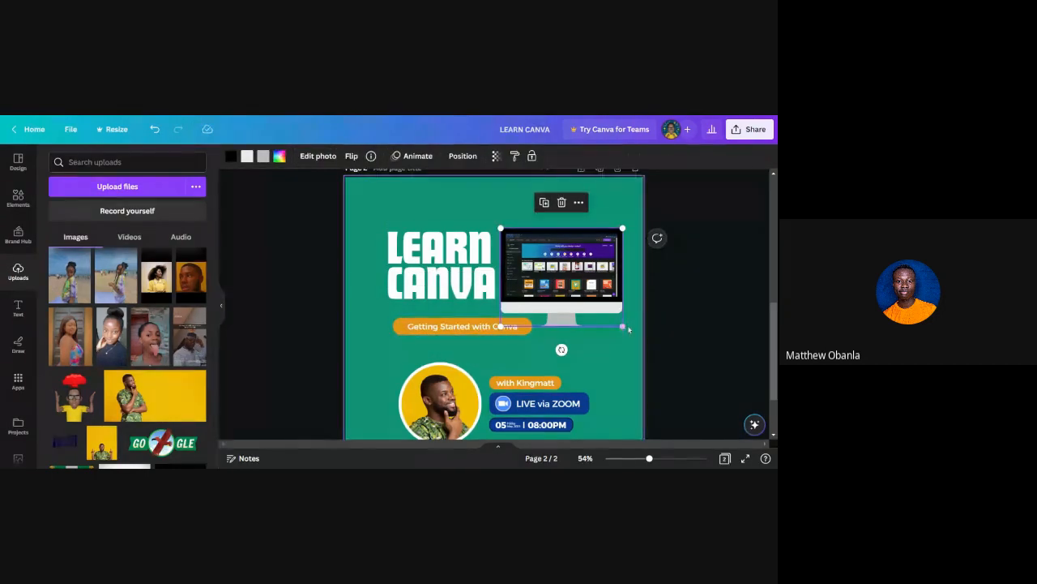
pyautogui.moveTo(624, 326); pyautogui.dragTo(602, 308)
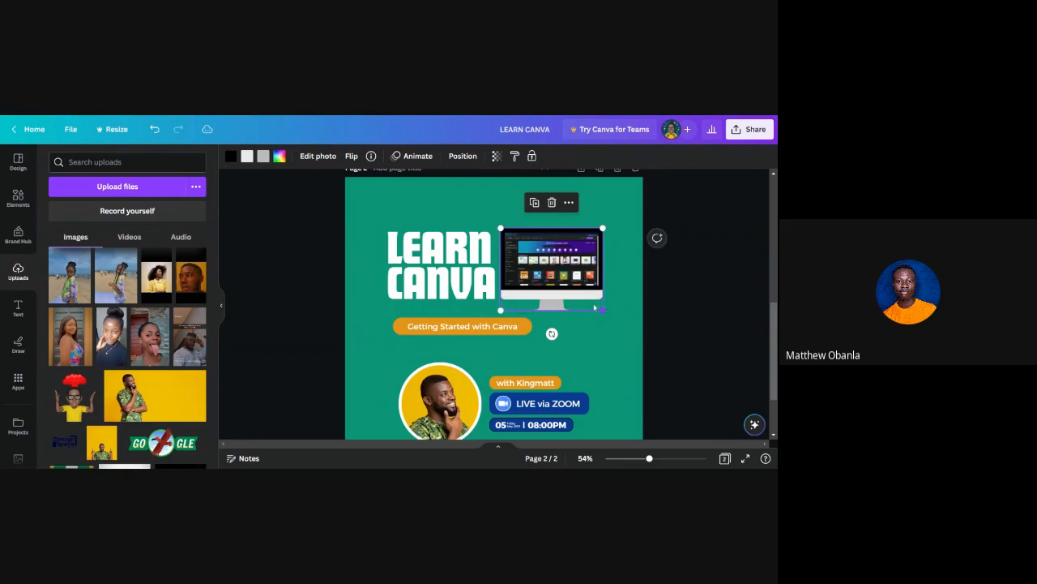
pyautogui.scroll(5, 594, 307)
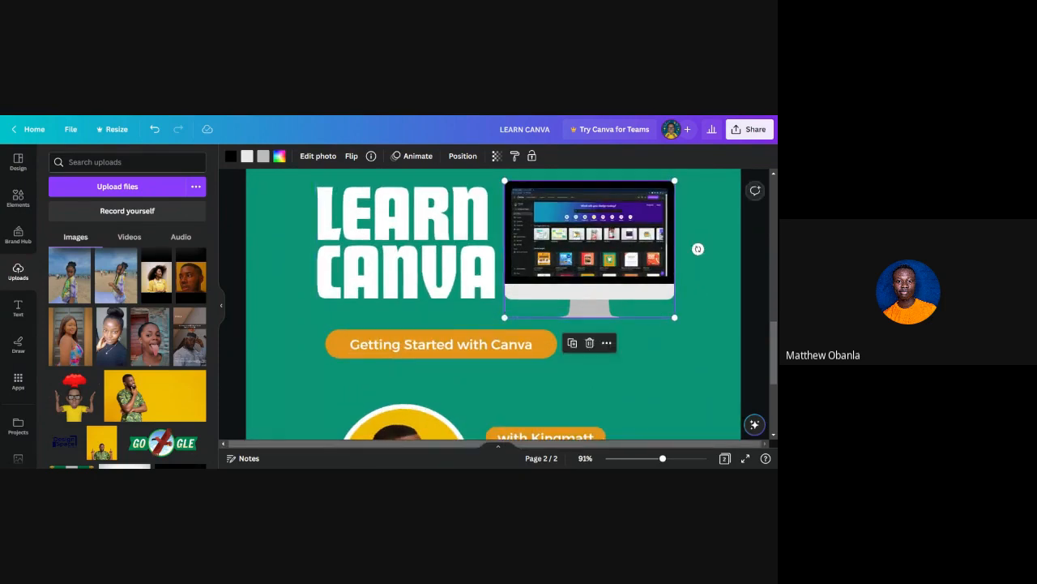
pyautogui.moveTo(573, 232); pyautogui.dragTo(578, 231)
# Step: Align the subtitle badge with the heading's left edge directly below it and enlarge it to text size 35.1, spanning heading and monitor
pyautogui.click(482, 344)
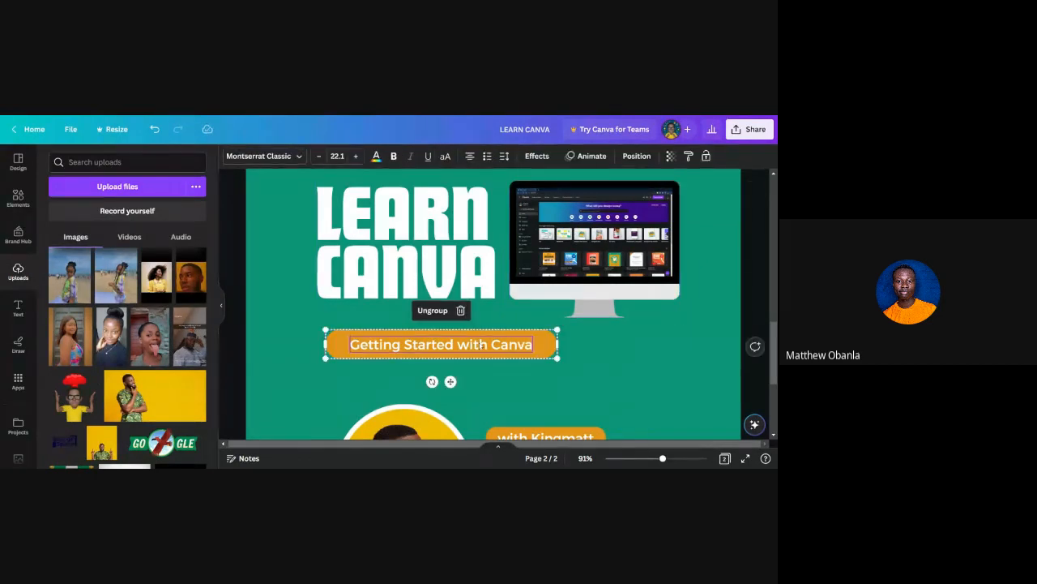
pyautogui.moveTo(481, 343); pyautogui.dragTo(470, 323)
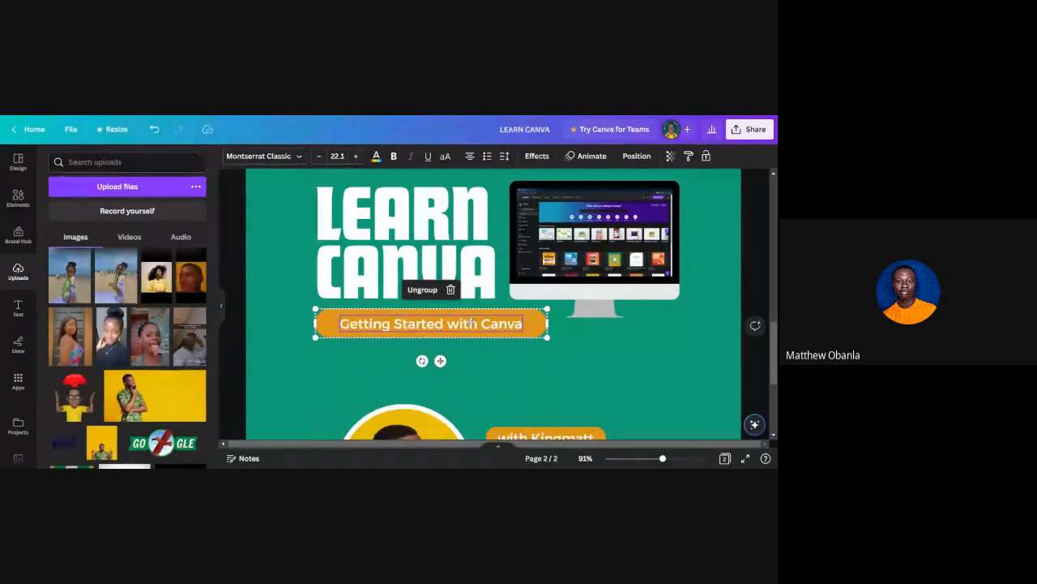
pyautogui.moveTo(548, 338); pyautogui.dragTo(683, 355)
pyautogui.scroll(-3, 531, 360)
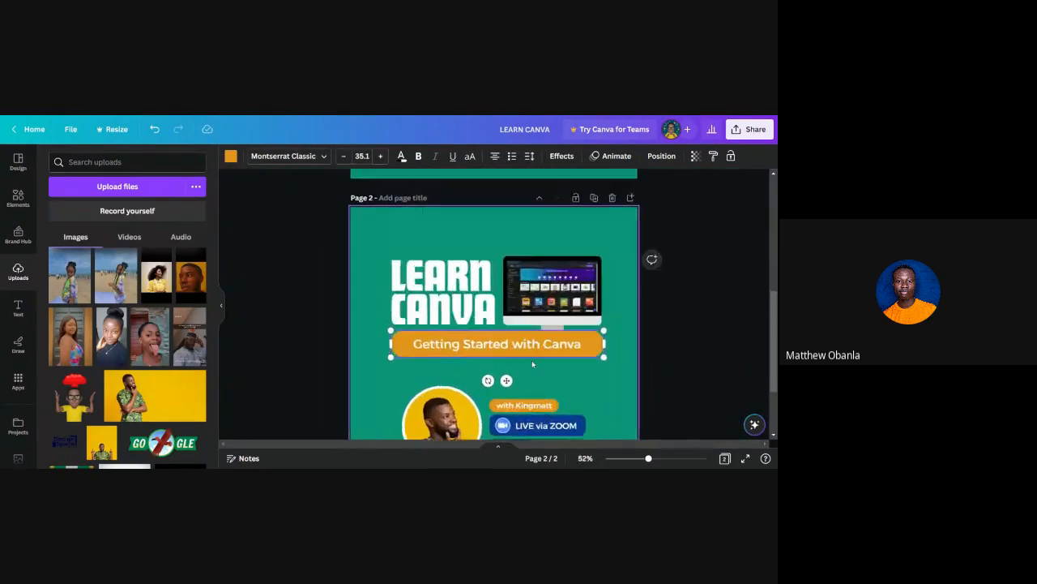
pyautogui.scroll(2, 531, 360)
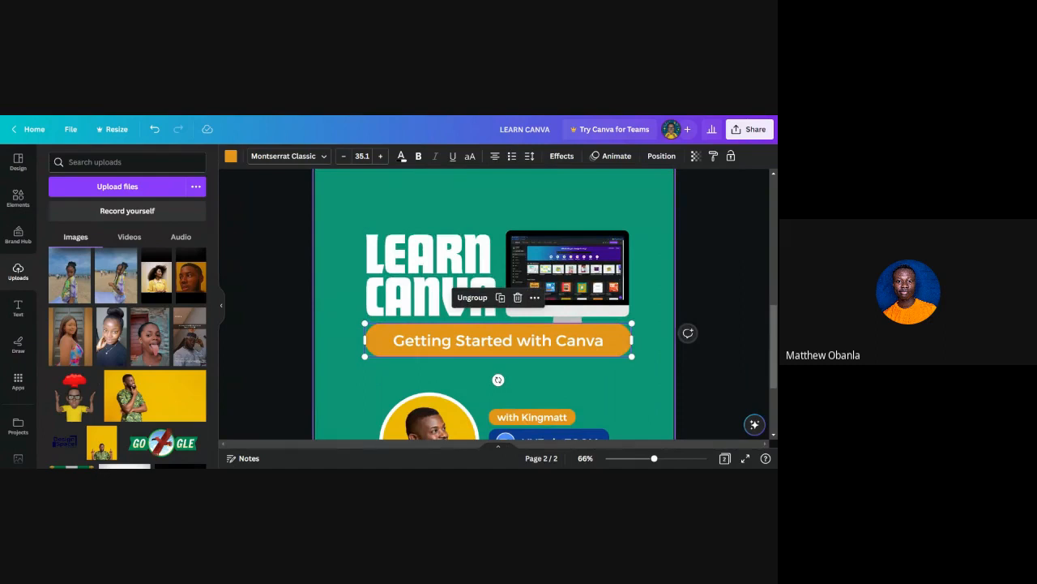
pyautogui.hotkey('ctrl', '-')
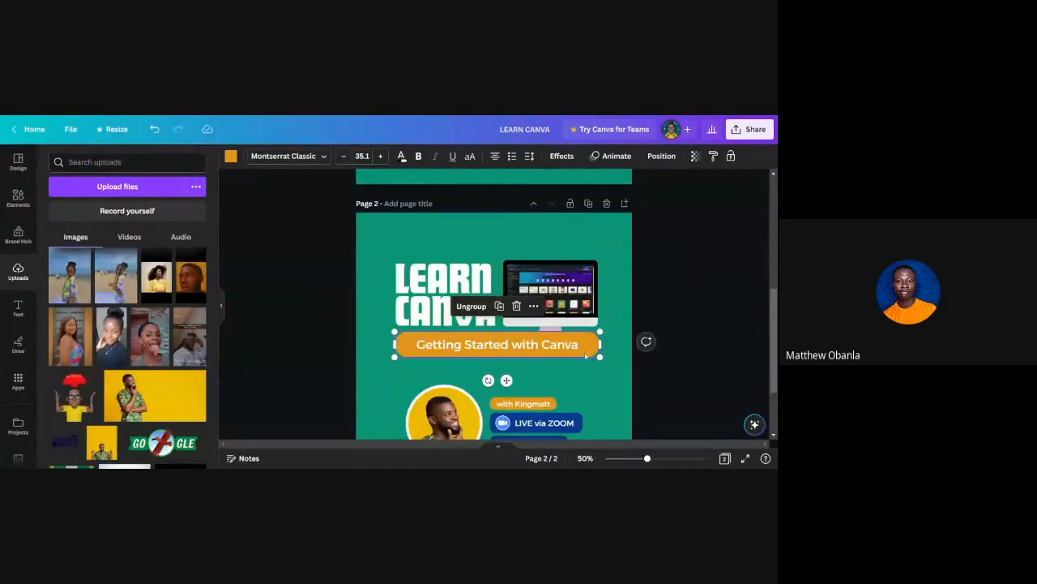
pyautogui.hotkey('ctrl', '+')
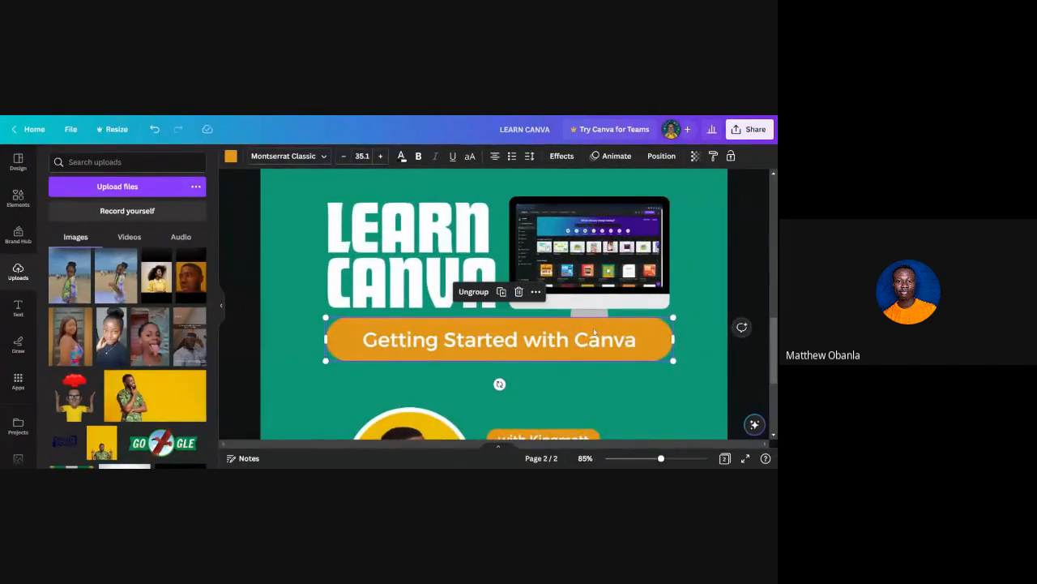
# Step: Lower the enlarged subtitle badge slightly so it clears the base of the monitor stand
pyautogui.moveTo(594, 329); pyautogui.dragTo(593, 332)
pyautogui.scroll(-3, 594, 332)
pyautogui.scroll(-1, 593, 332)
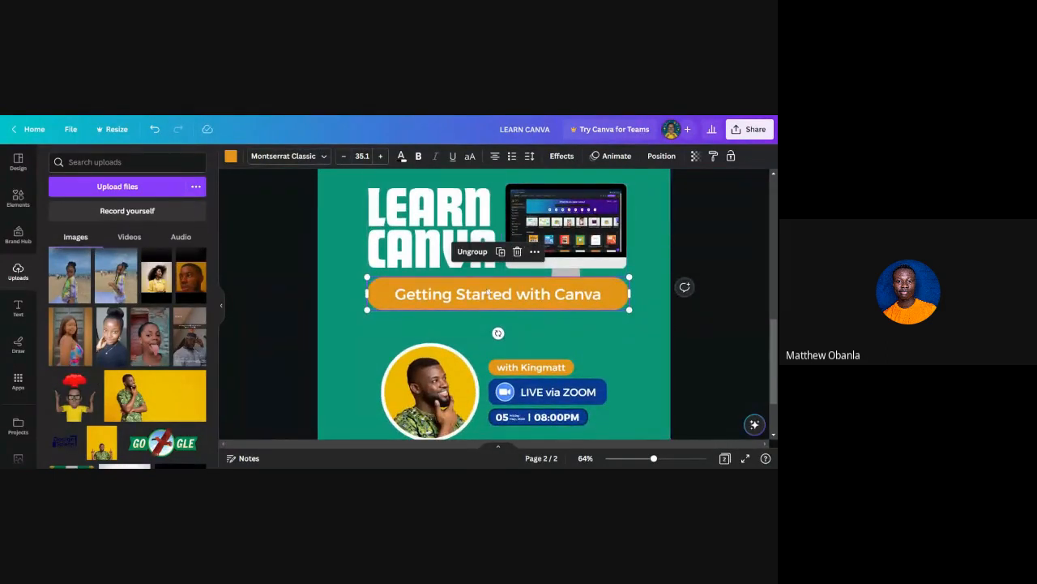
pyautogui.moveTo(509, 296); pyautogui.dragTo(509, 300)
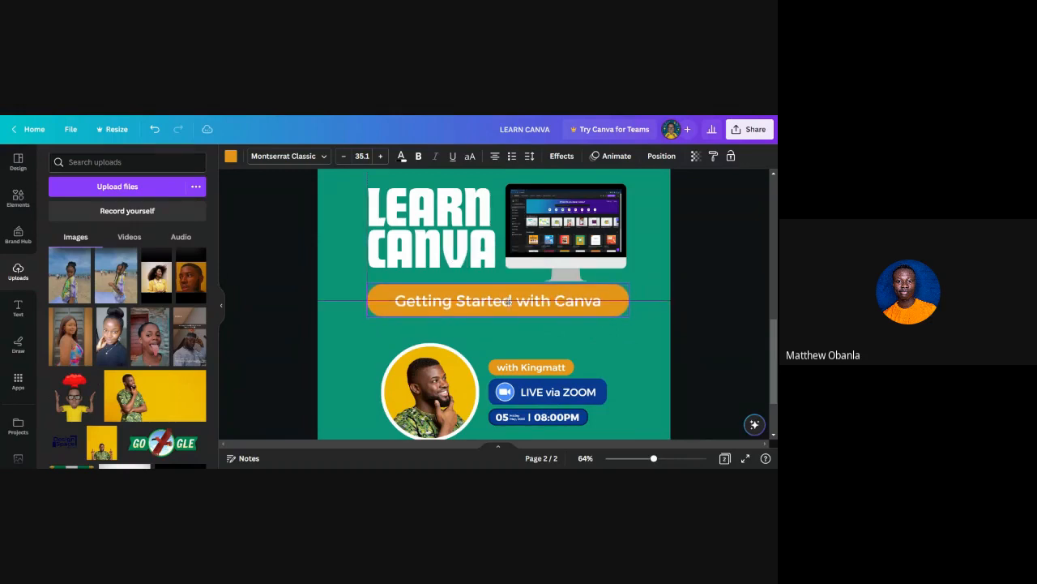
# Step: Move the heading and monitor down together so the monitor stand touches the subtitle badge
pyautogui.click(548, 224)
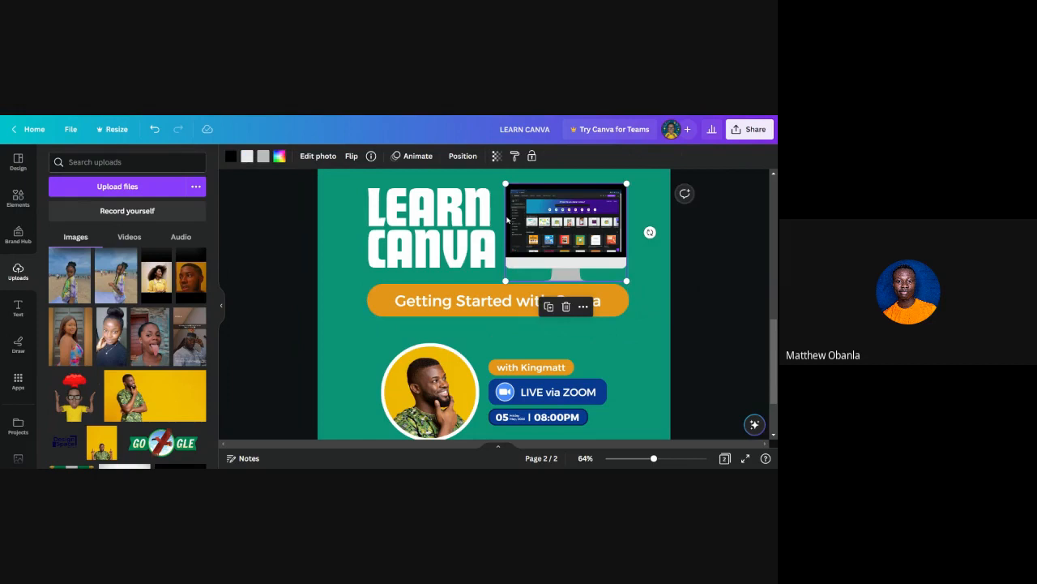
pyautogui.keyDown('shift'); pyautogui.click(479, 214); pyautogui.keyUp('shift')
pyautogui.moveTo(479, 214); pyautogui.dragTo(478, 218)
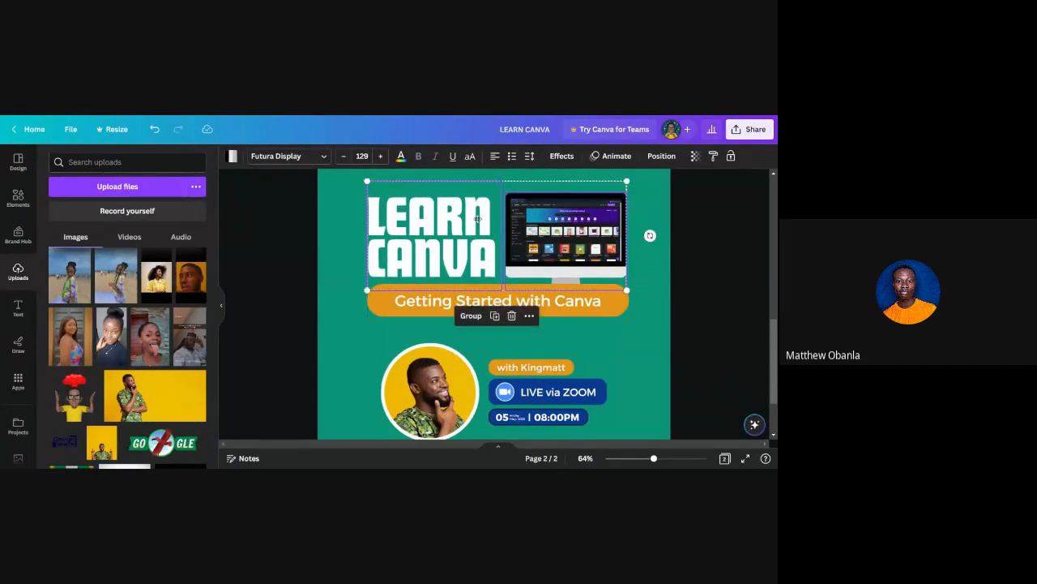
pyautogui.scroll(-3, 478, 219)
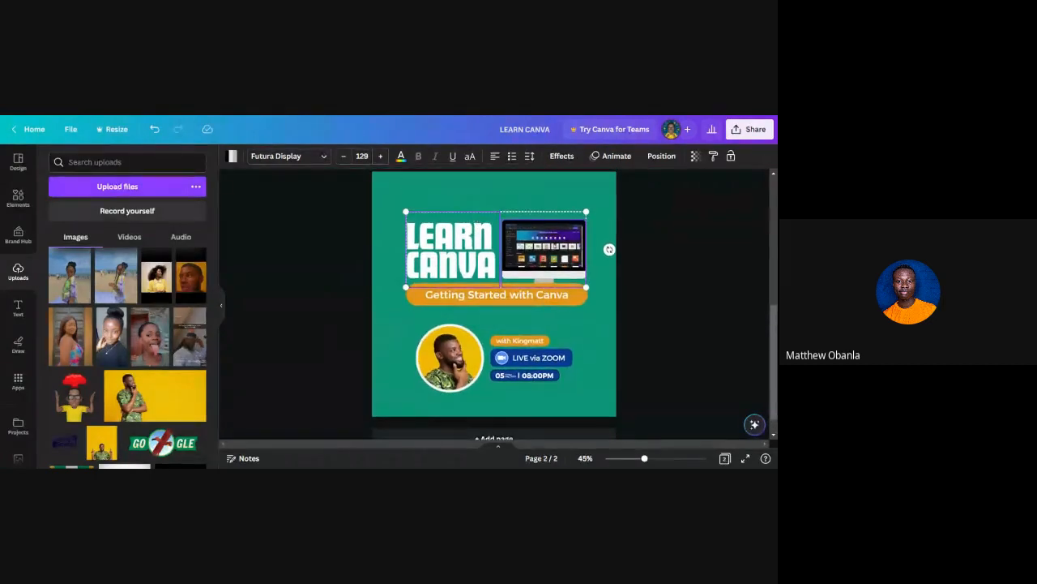
pyautogui.click(687, 275)
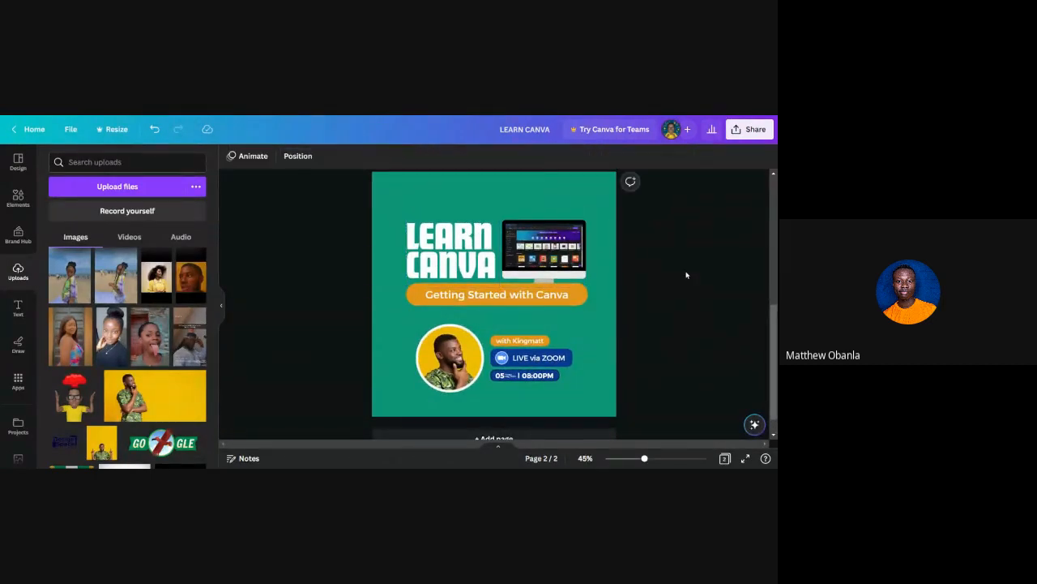
# Step: Check up close how the subtitle badge lines up with the heading and monitor above it
pyautogui.click(555, 297)
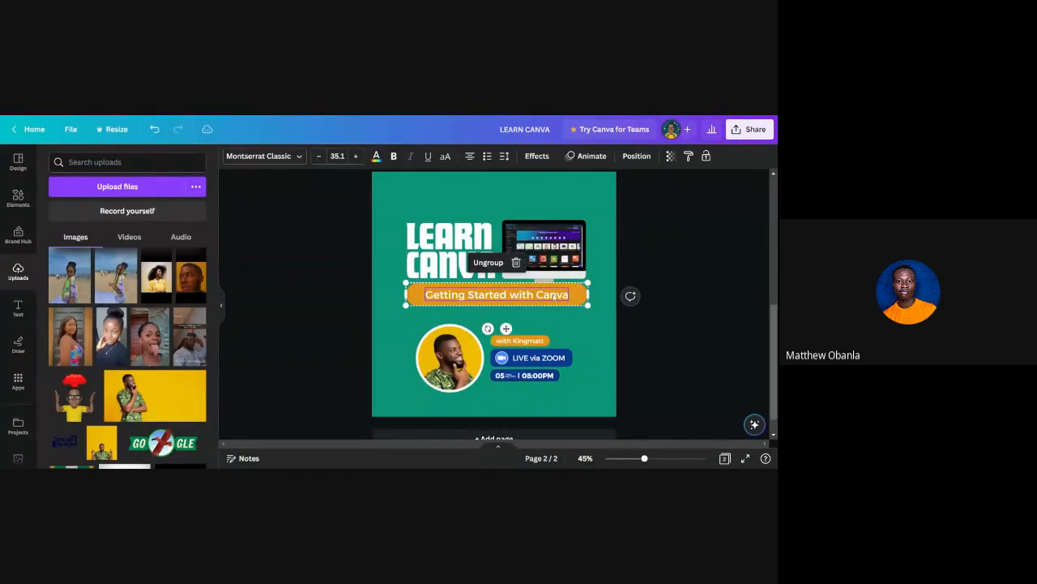
pyautogui.moveTo(578, 296); pyautogui.dragTo(575, 295)
pyautogui.scroll(-1, 575, 295)
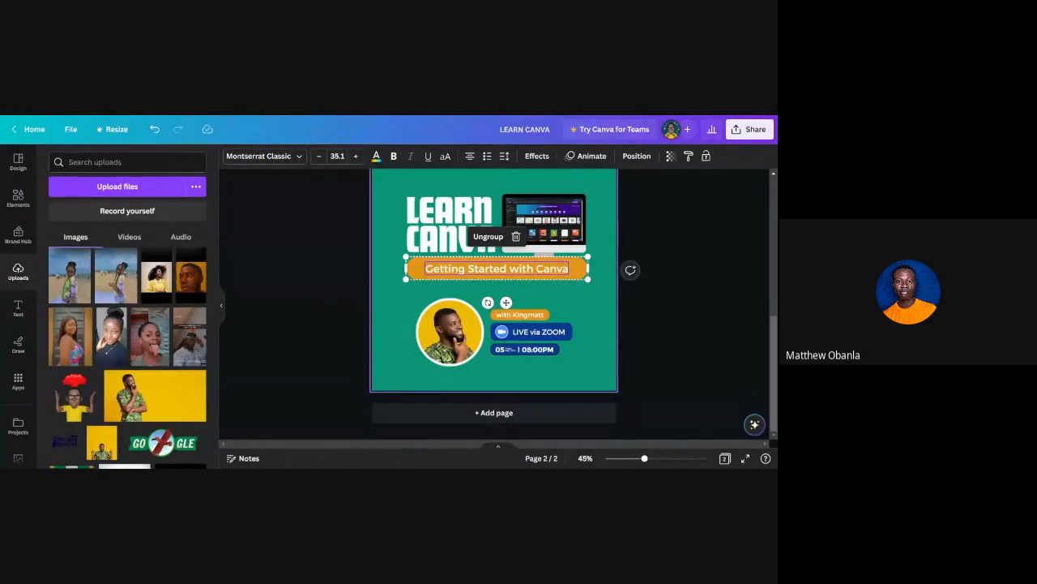
pyautogui.click(674, 317)
pyautogui.click(578, 270)
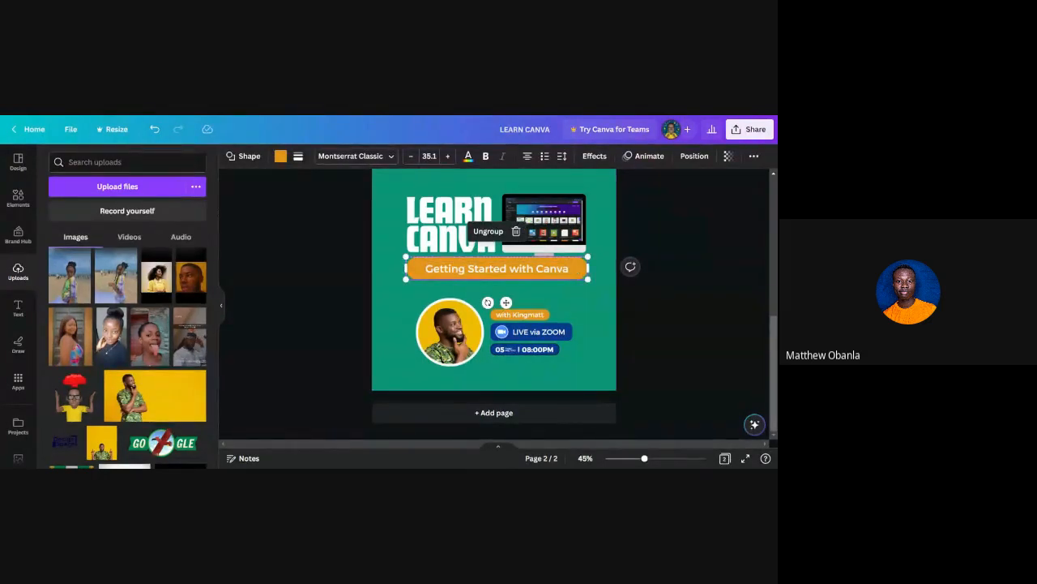
pyautogui.scroll(5, 495, 267)
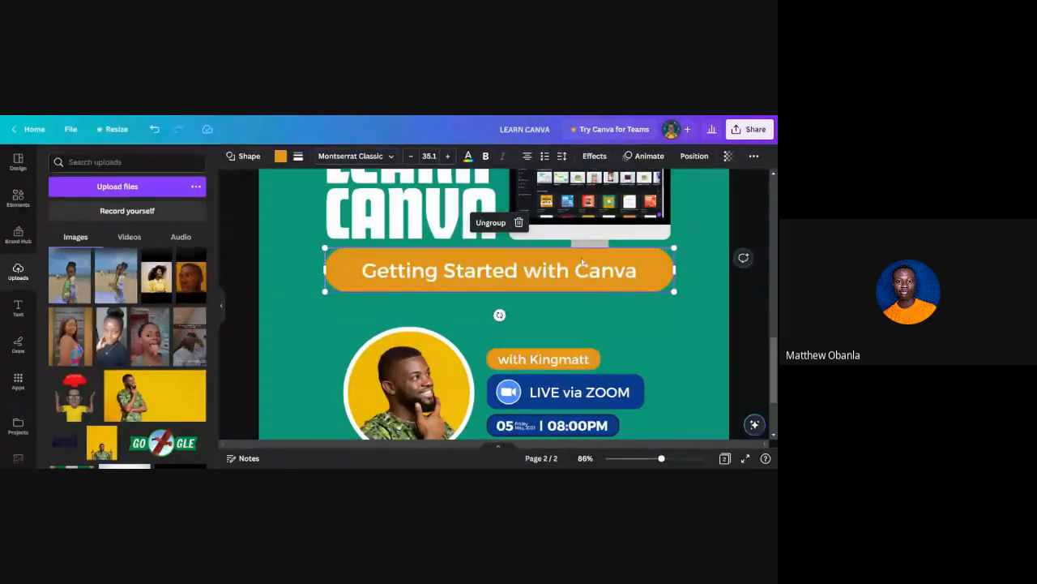
pyautogui.moveTo(582, 263); pyautogui.dragTo(580, 259)
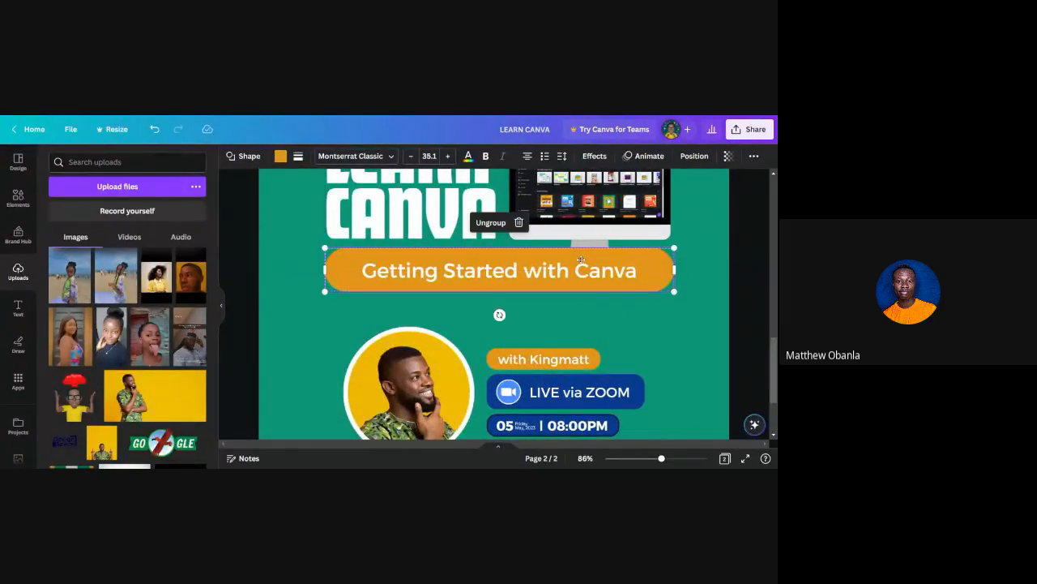
pyautogui.click(741, 287)
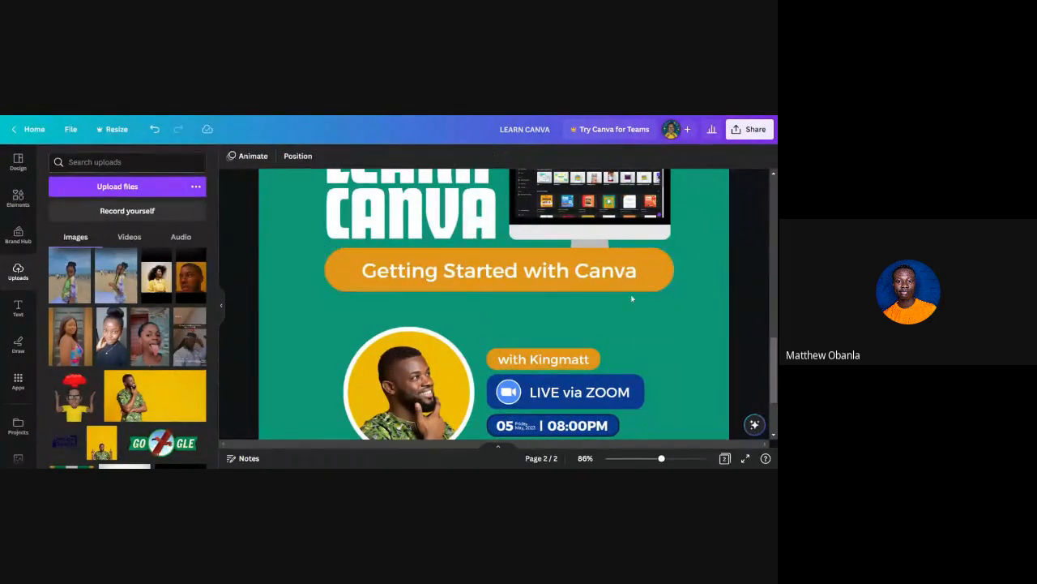
# Step: Move the portrait and its three detail badges up together, closer to the subtitle badge
pyautogui.scroll(-5, 391, 315)
pyautogui.scroll(2, 391, 316)
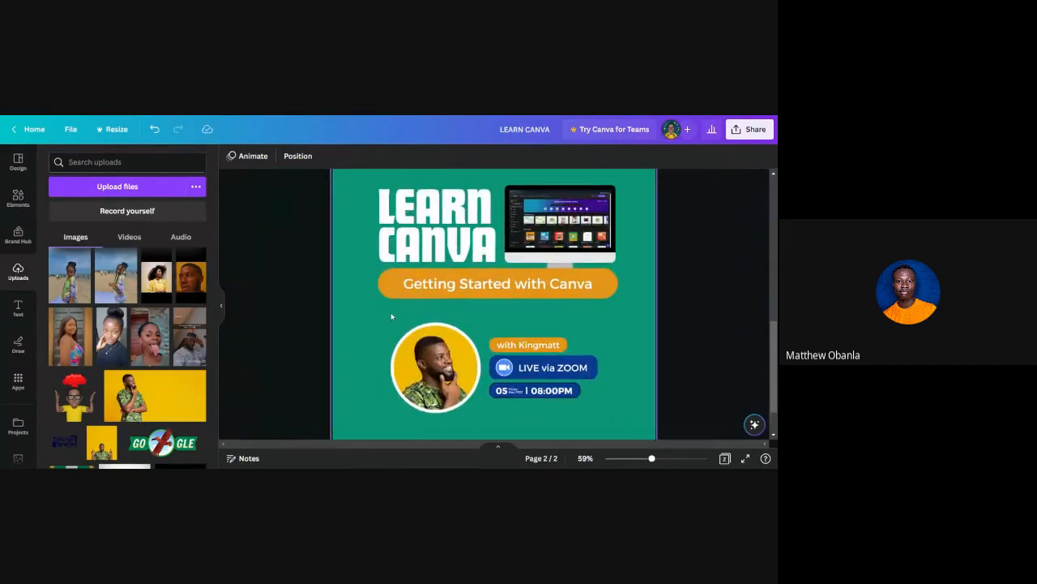
pyautogui.click(441, 357)
pyautogui.moveTo(441, 361); pyautogui.dragTo(441, 352)
pyautogui.scroll(-1, 438, 345)
pyautogui.scroll(1, 439, 346)
pyautogui.scroll(-4, 454, 336)
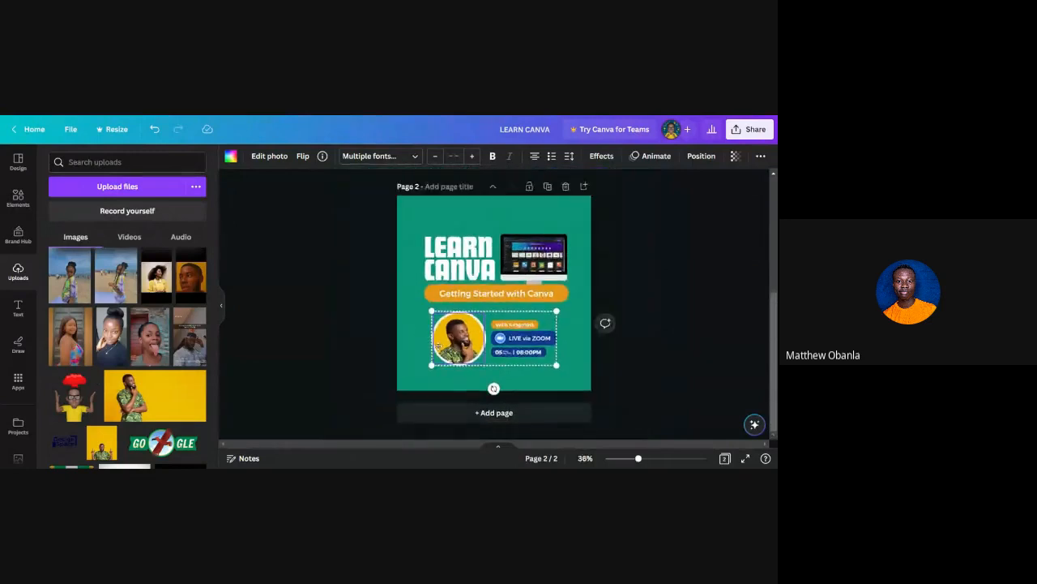
pyautogui.scroll(2, 496, 303)
pyautogui.click(657, 260)
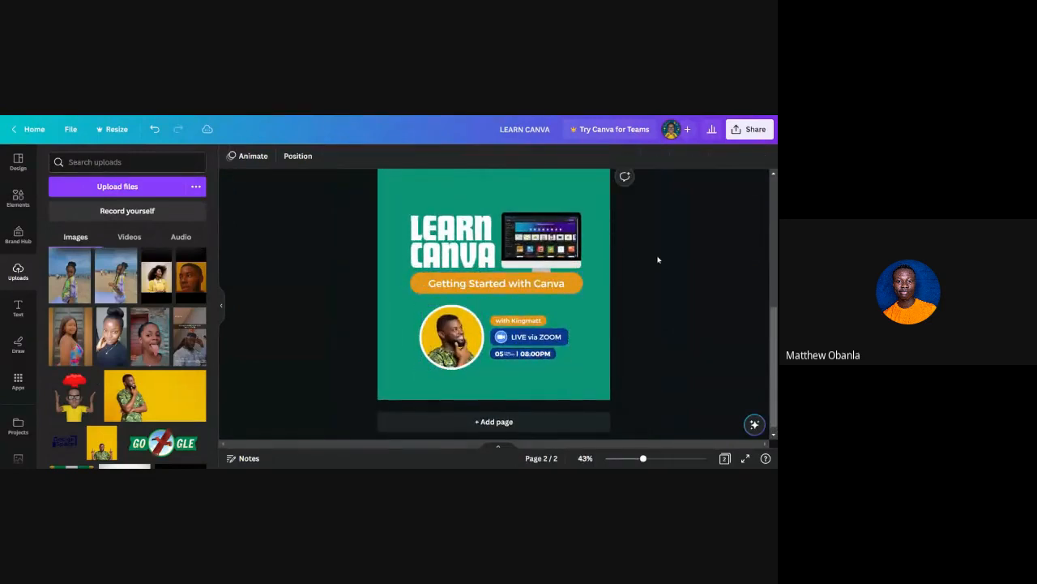
# Step: Compare the page 2 layout with the reference flyer on page 1
pyautogui.scroll(5, 657, 259)
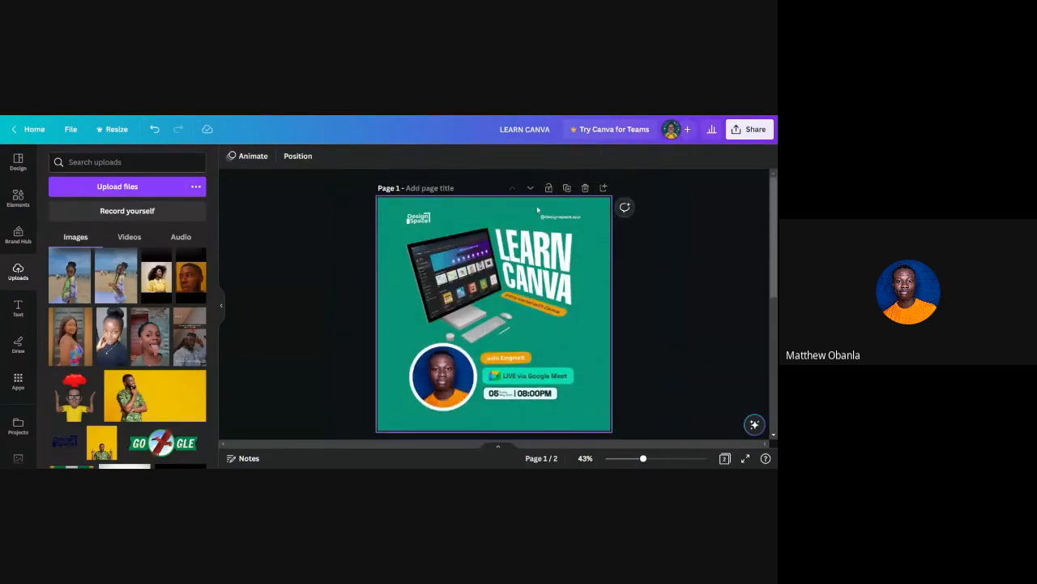
pyautogui.scroll(-5, 547, 254)
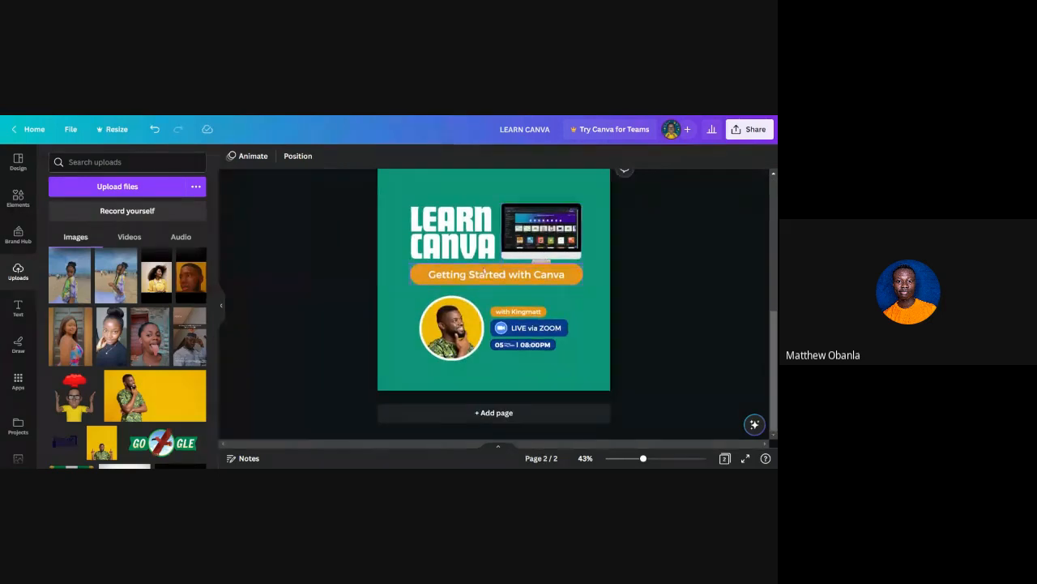
pyautogui.scroll(3, 464, 241)
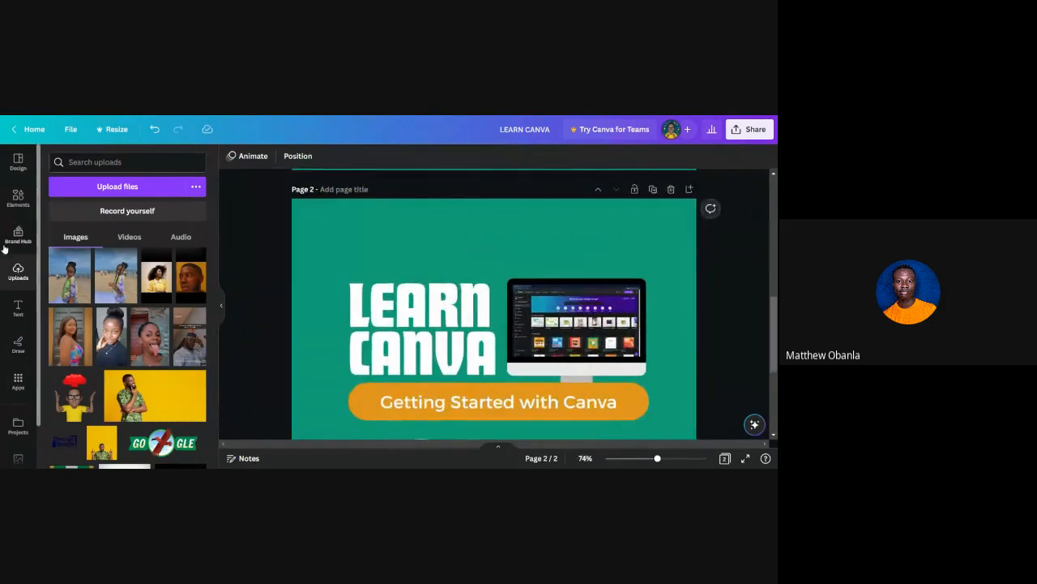
# Step: Add a subheading above the "LEARN CANVA" heading on page 2 with the text "Design Space"
pyautogui.click(18, 308)
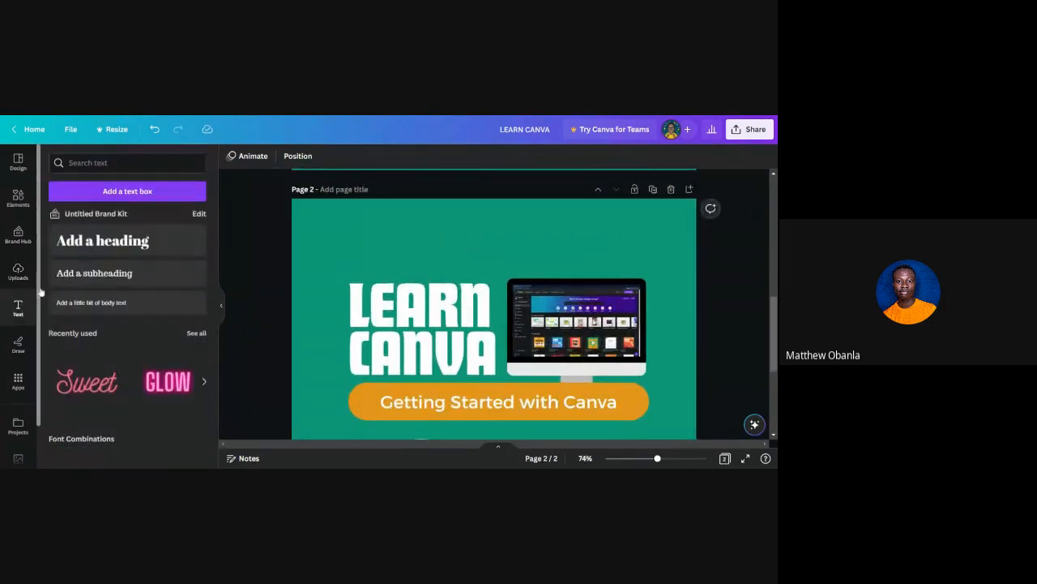
pyautogui.click(94, 272)
pyautogui.moveTo(503, 347); pyautogui.dragTo(406, 286)
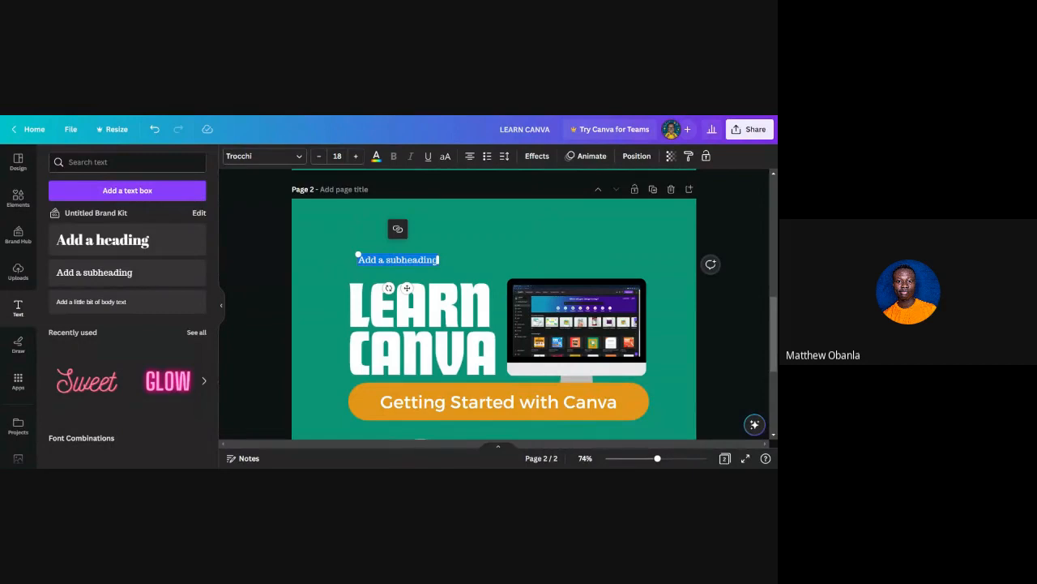
pyautogui.write('des')
pyautogui.press('BackSpace')
pyautogui.press('BackSpace')
pyautogui.press('BackSpace')
pyautogui.write('Design Space')
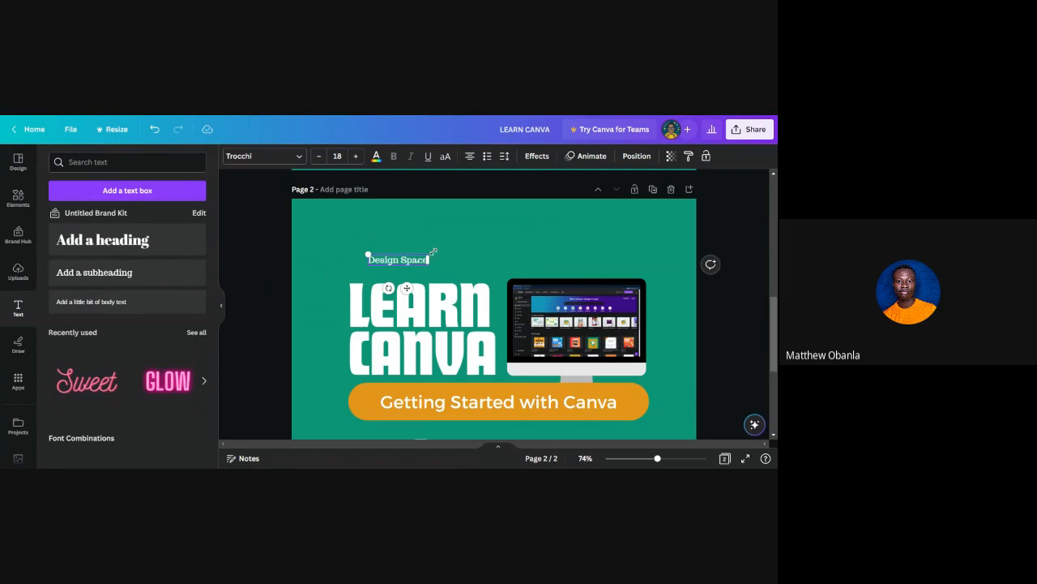
pyautogui.click(454, 251)
pyautogui.click(425, 261)
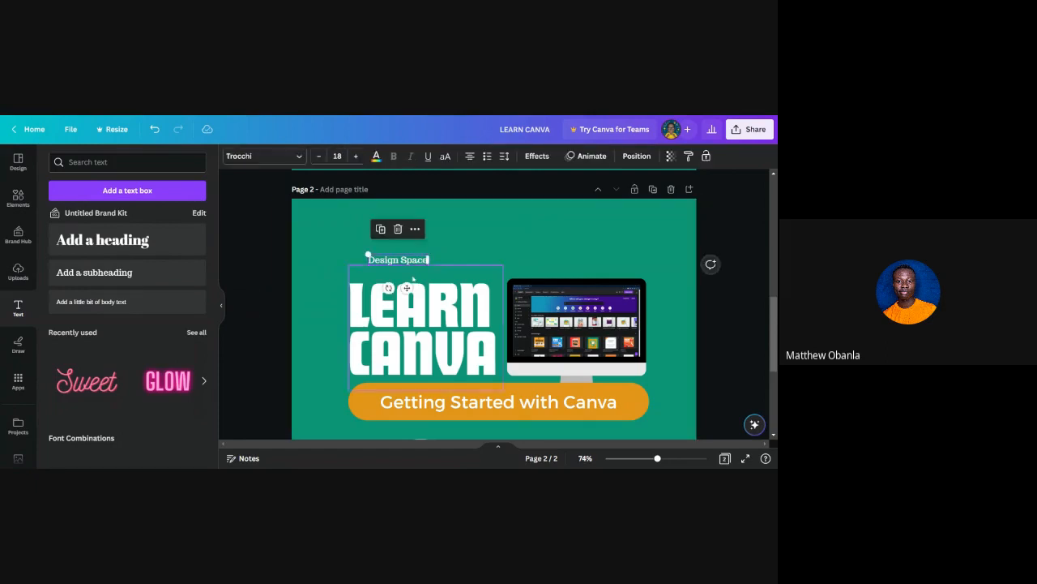
# Step: Move the "Design Space" text into the upper-left corner area of the flyer, clear of the heading
pyautogui.moveTo(409, 280); pyautogui.dragTo(403, 257)
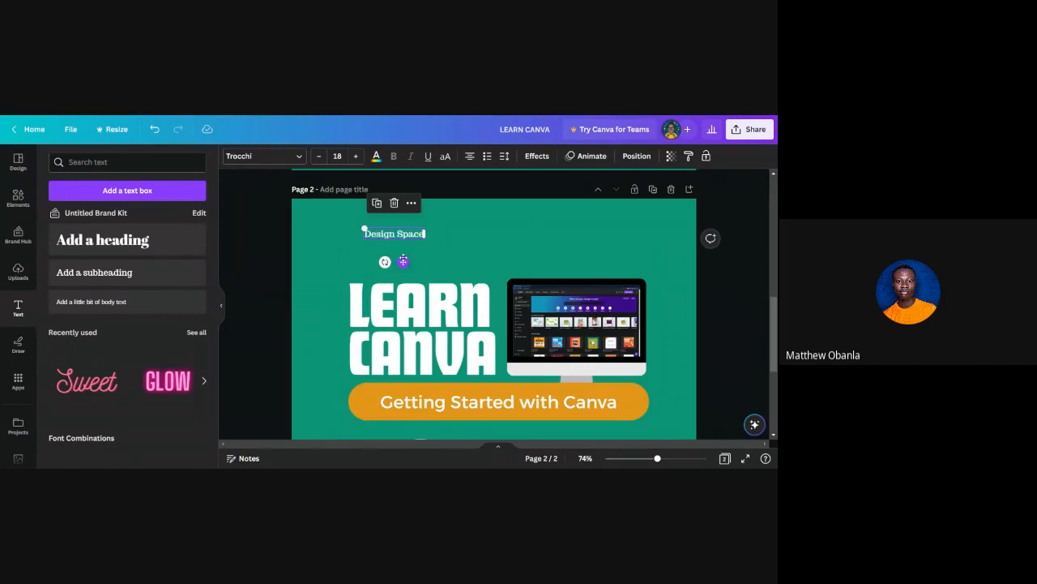
pyautogui.scroll(-4, 404, 257)
pyautogui.scroll(-1, 403, 257)
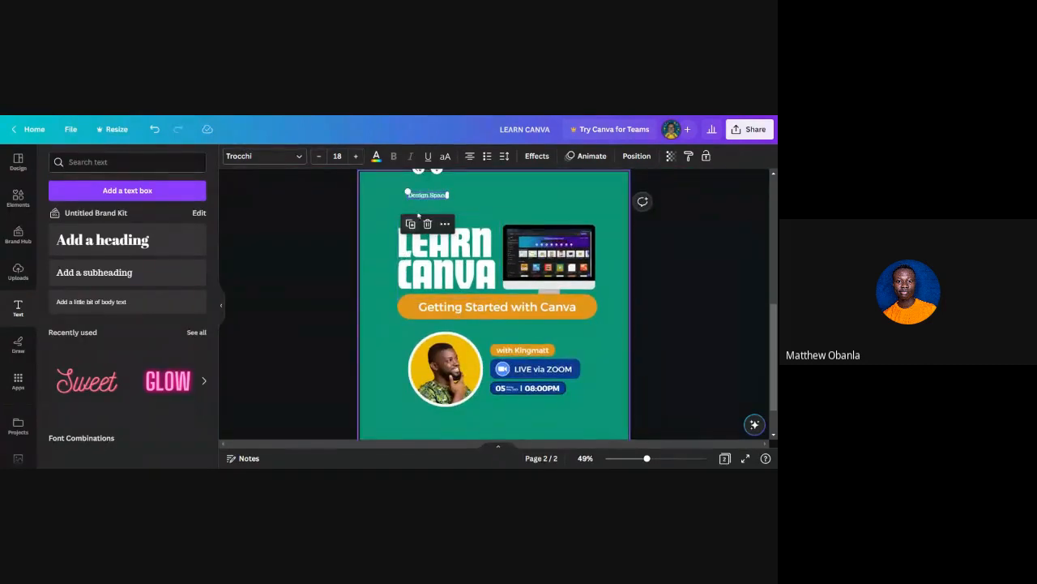
pyautogui.moveTo(434, 198); pyautogui.dragTo(415, 195)
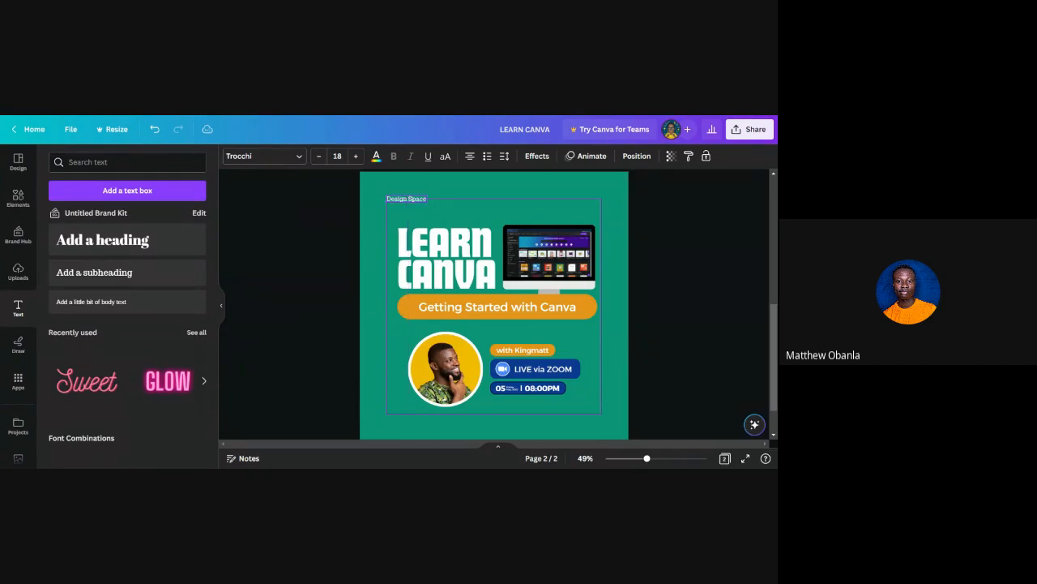
pyautogui.moveTo(412, 200); pyautogui.dragTo(412, 195)
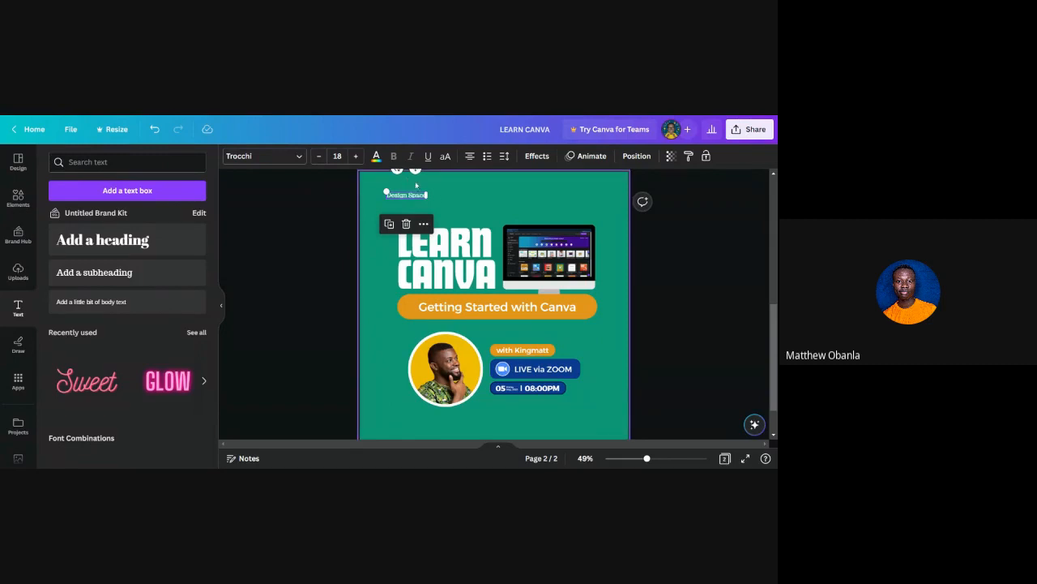
pyautogui.scroll(1, 414, 177)
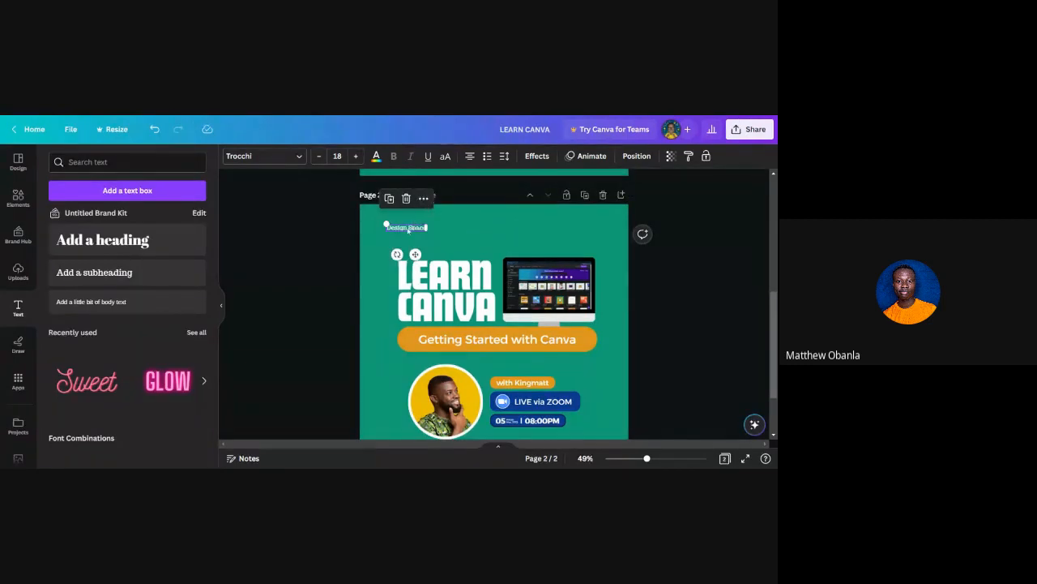
pyautogui.click(390, 199)
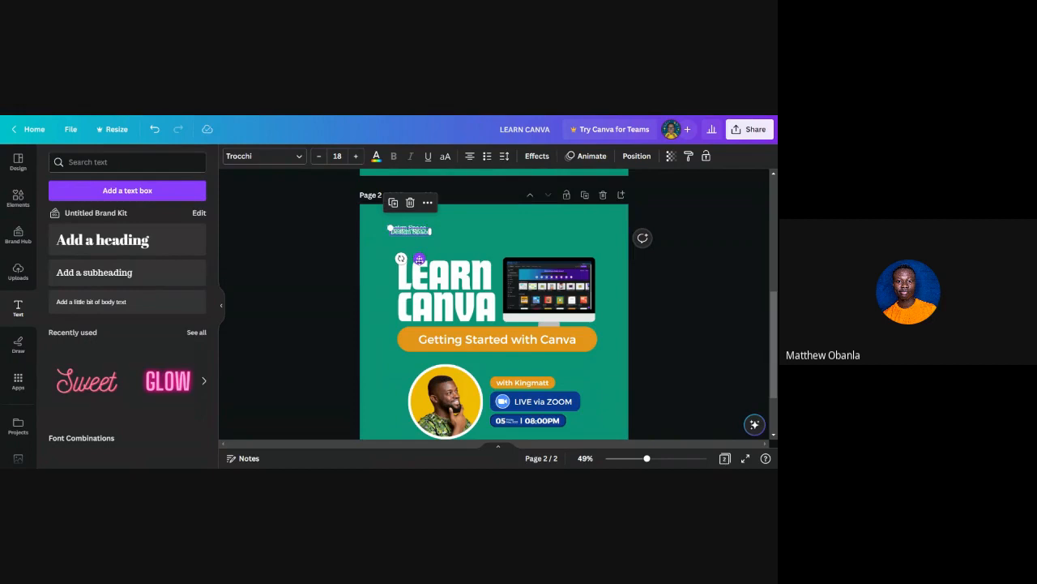
pyautogui.moveTo(419, 260); pyautogui.dragTo(593, 257)
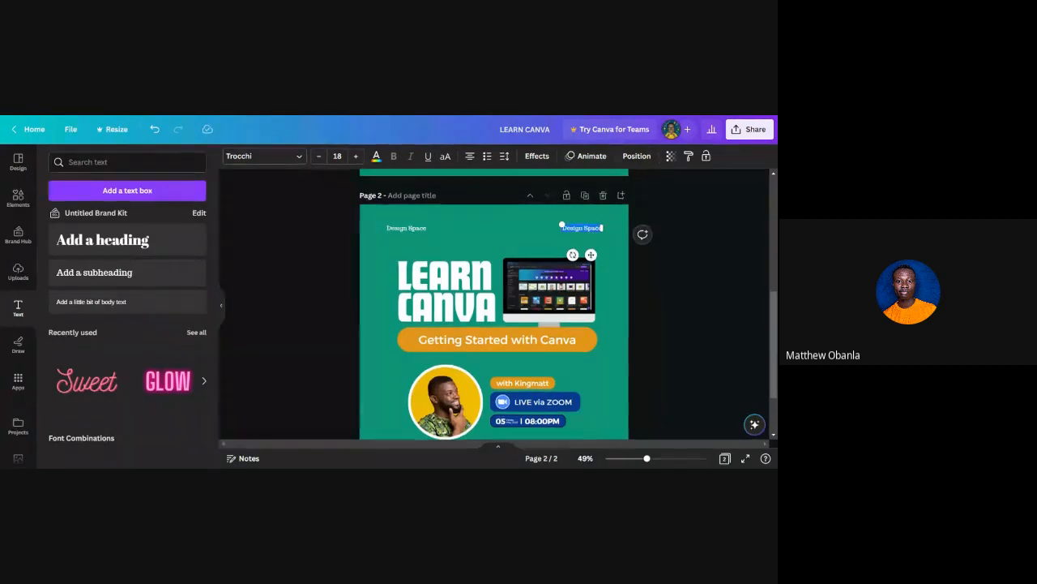
pyautogui.scroll(5, 494, 308)
pyautogui.scroll(-5, 580, 316)
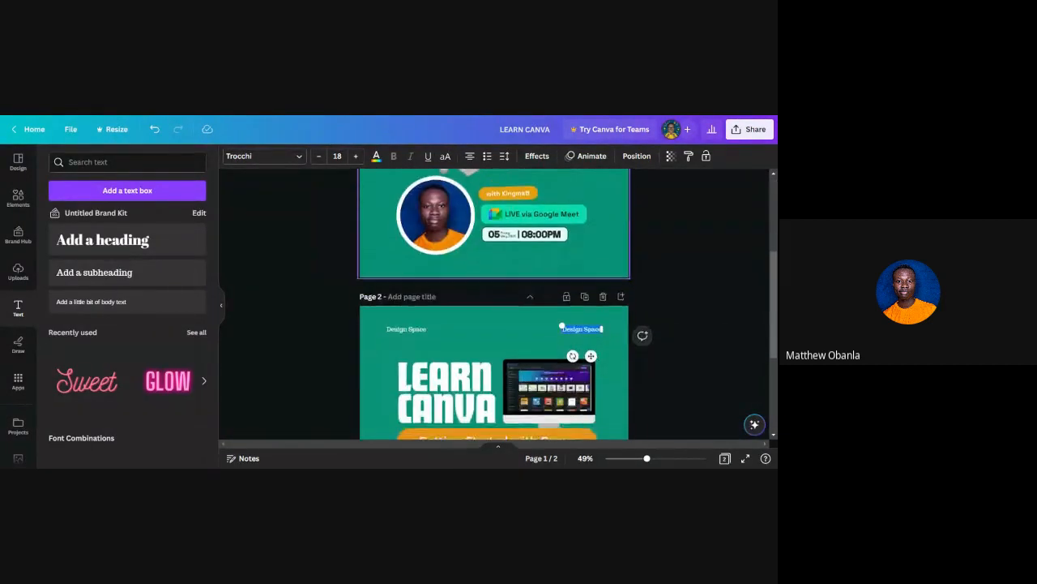
pyautogui.write('design')
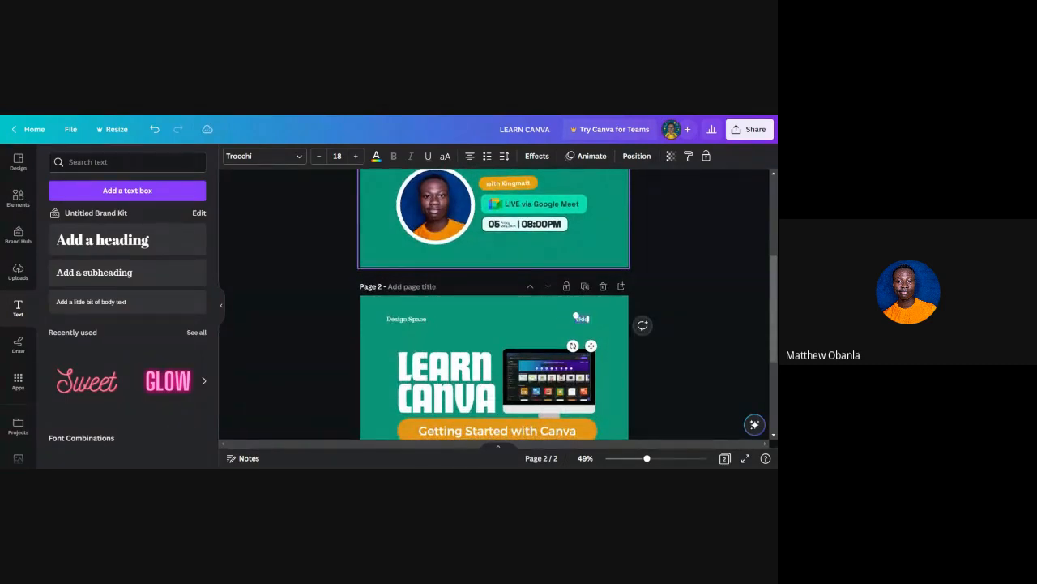
pyautogui.write('space.app')
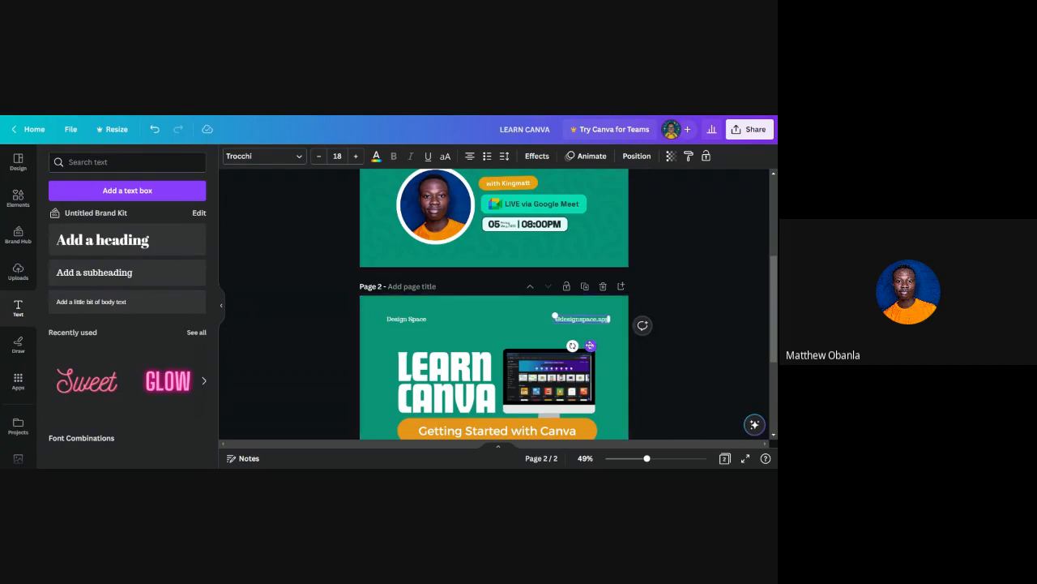
pyautogui.moveTo(590, 346); pyautogui.dragTo(583, 345)
pyautogui.scroll(-3, 644, 328)
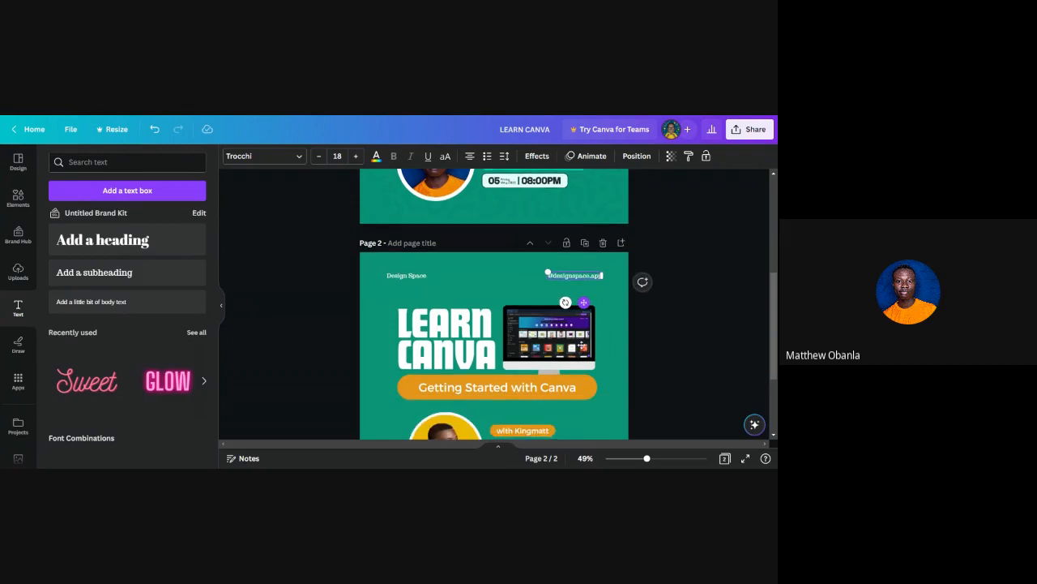
pyautogui.click(715, 315)
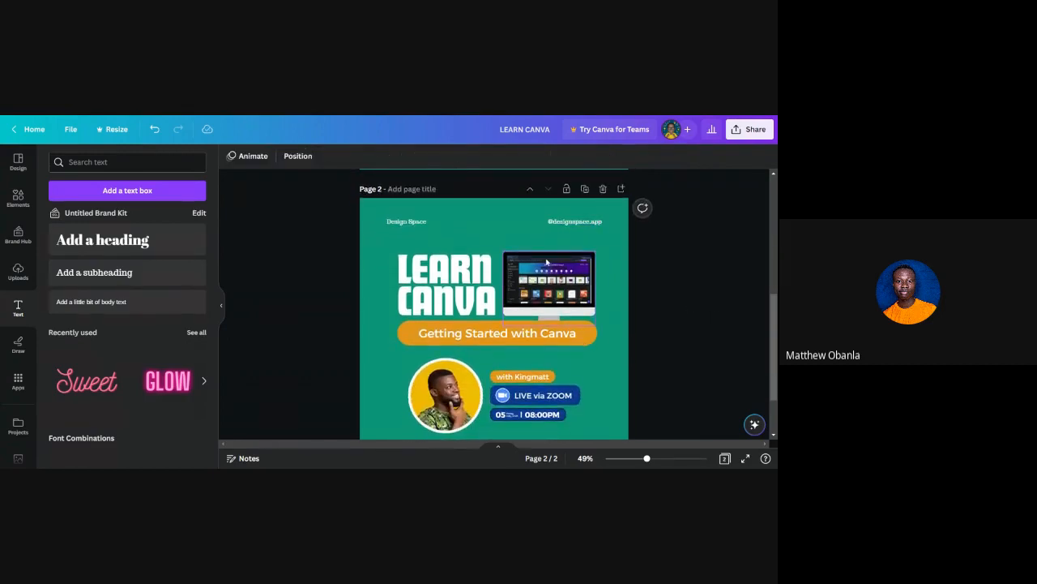
# Step: Set the font of the "Design Space" text to Brick Sans and shift it slightly inward from the flyer's left edge
pyautogui.click(416, 223)
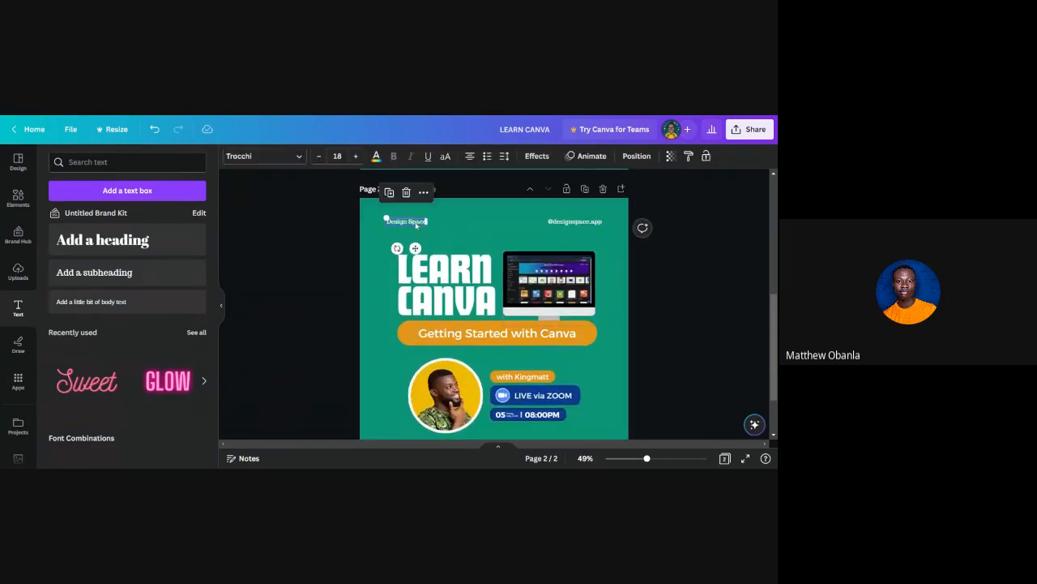
pyautogui.click(262, 158)
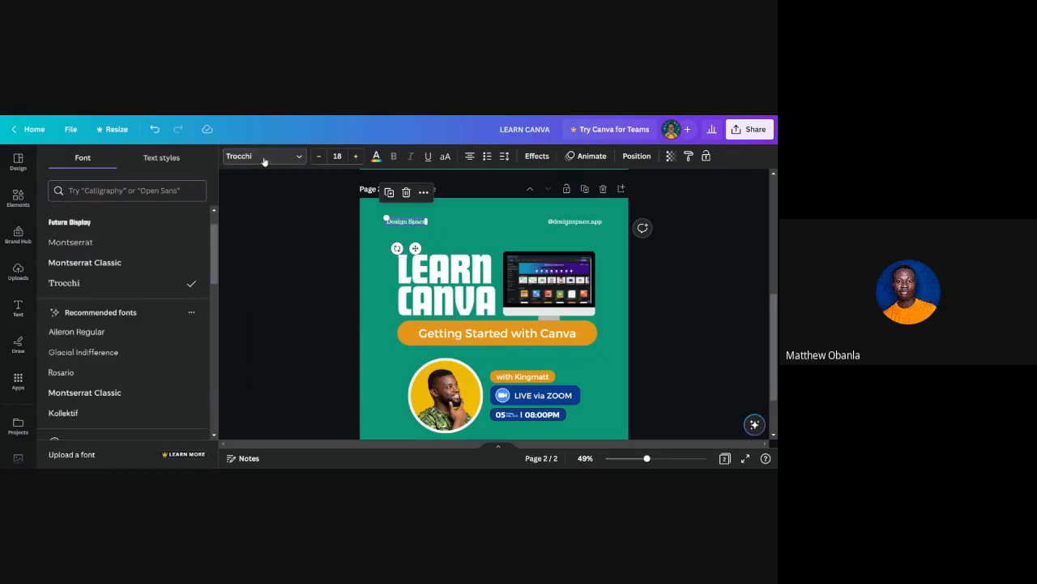
pyautogui.click(113, 225)
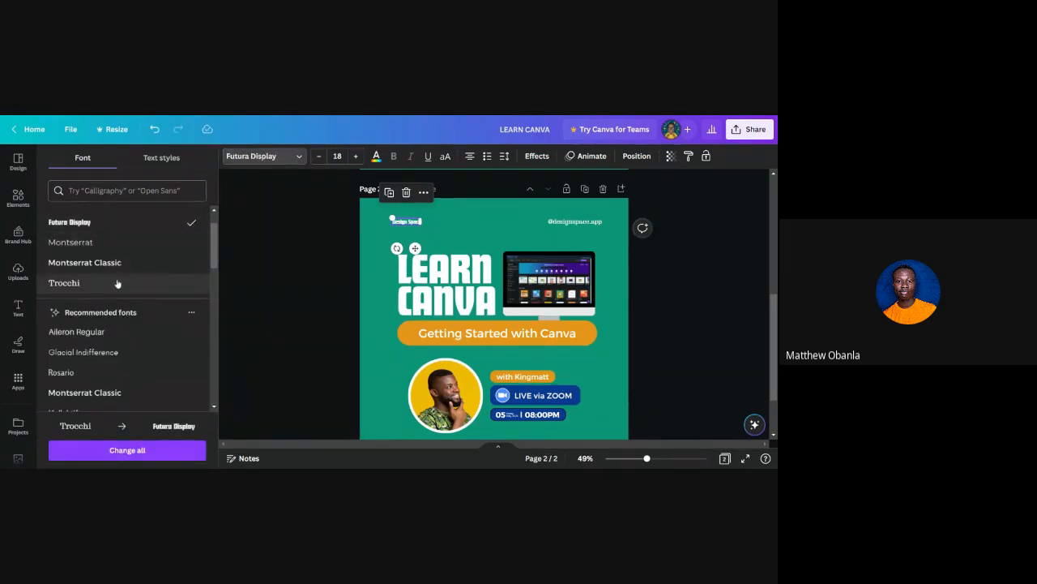
pyautogui.scroll(-3, 113, 362)
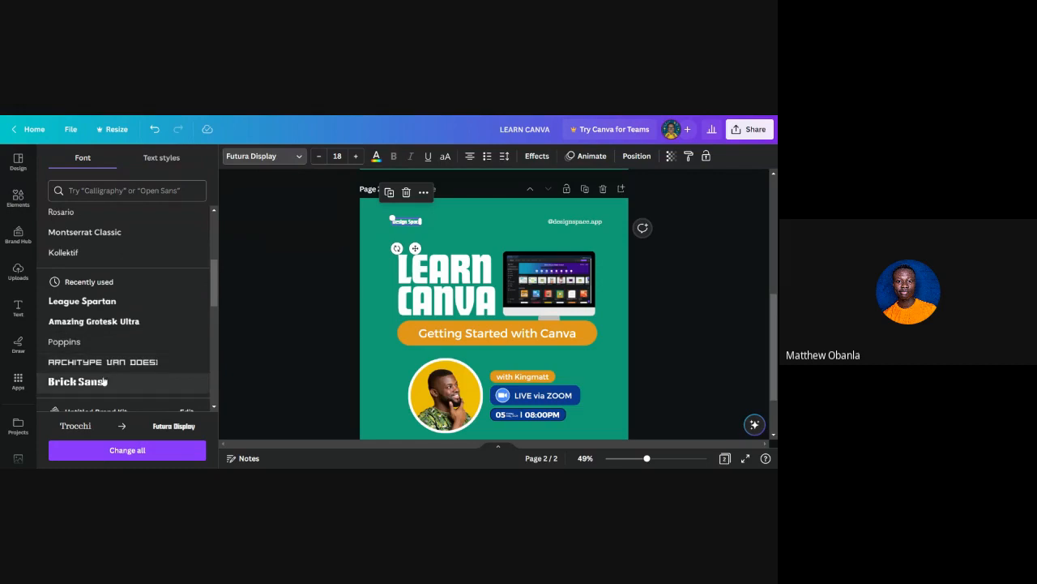
pyautogui.click(113, 381)
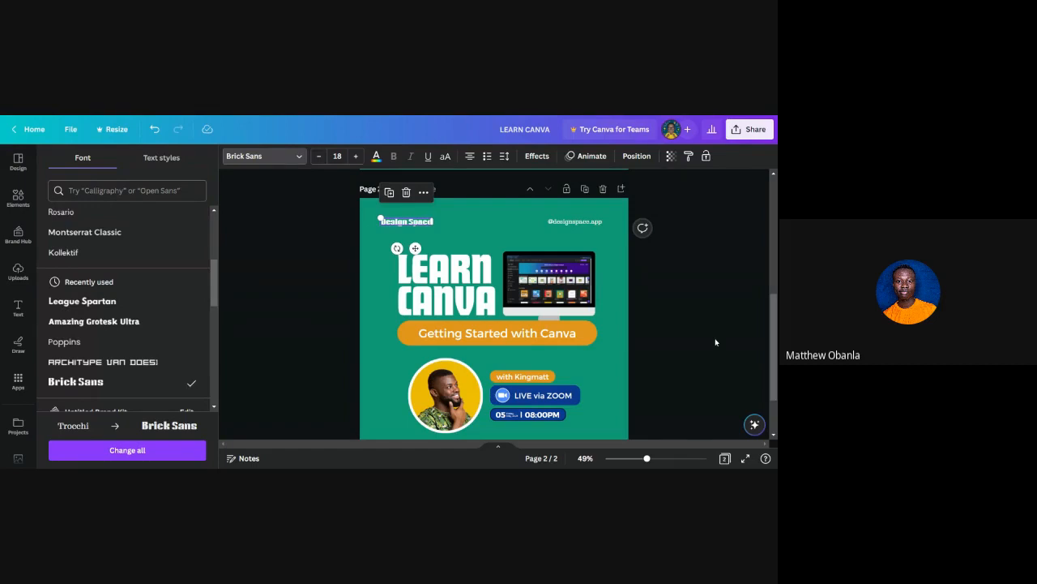
pyautogui.scroll(3, 715, 342)
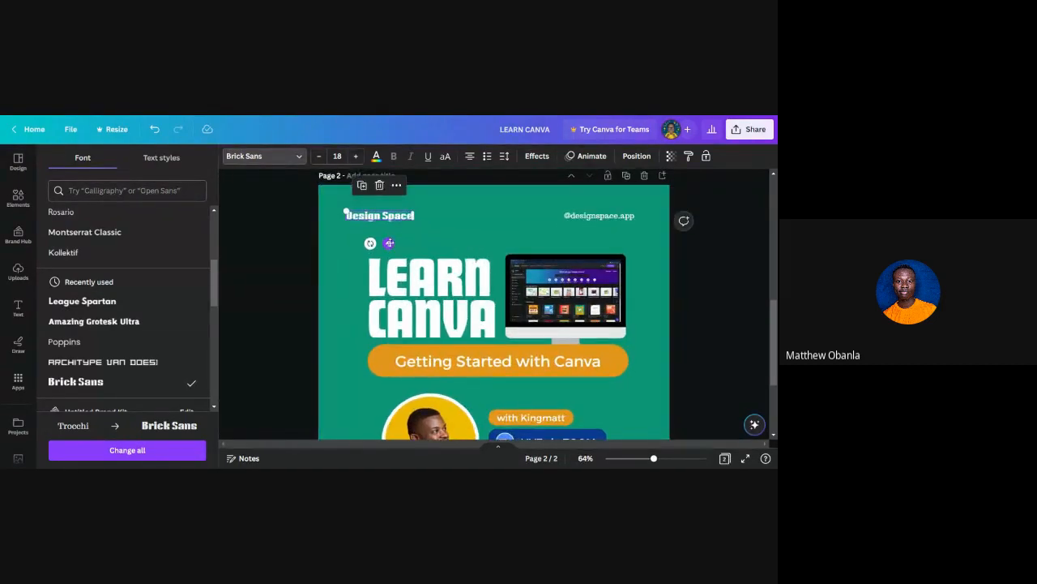
pyautogui.moveTo(389, 243); pyautogui.dragTo(396, 248)
pyautogui.click(583, 216)
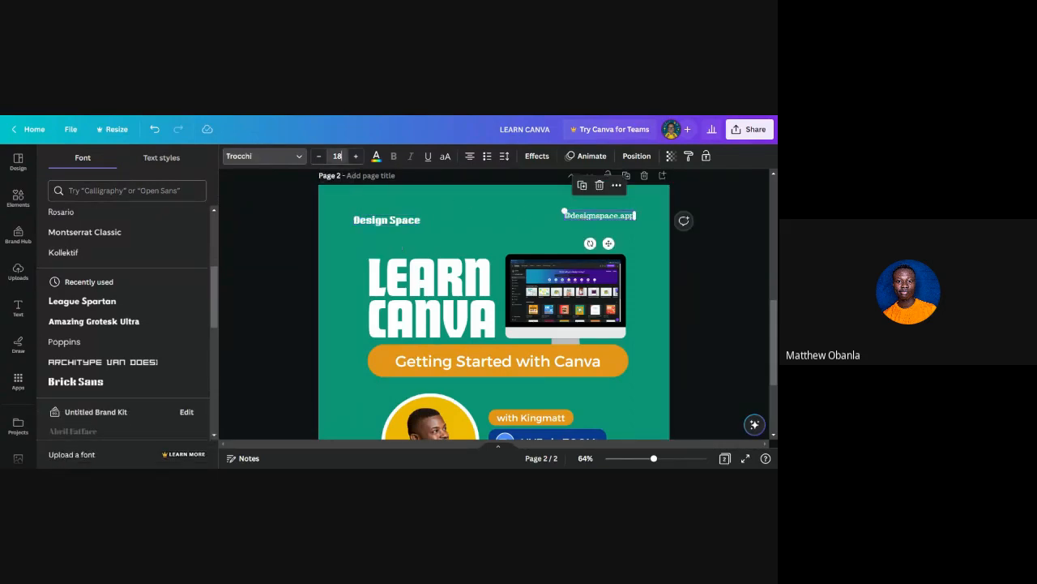
pyautogui.click(337, 155)
pyautogui.press('Return')
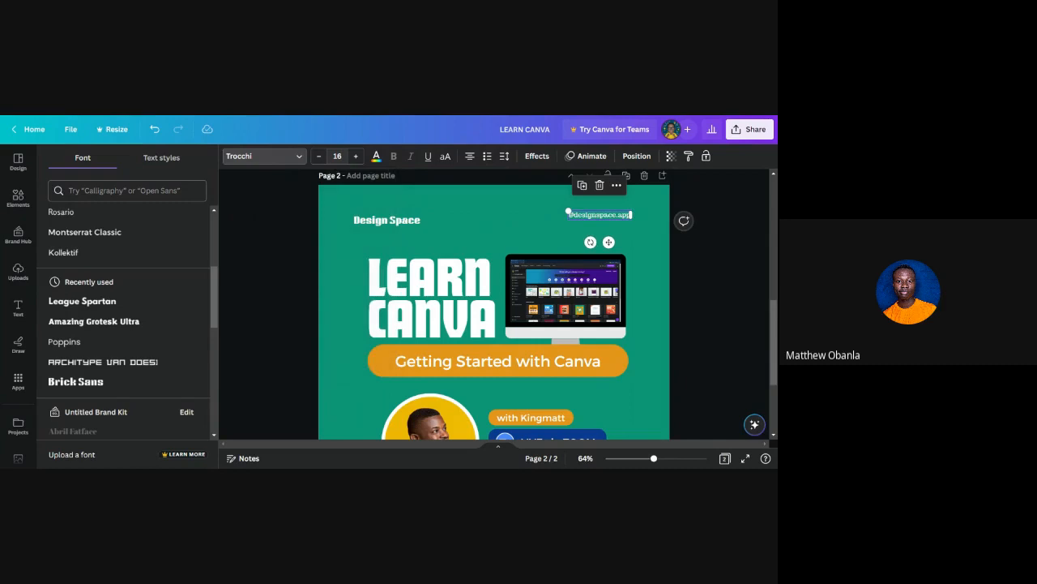
pyautogui.moveTo(608, 241); pyautogui.dragTo(608, 240)
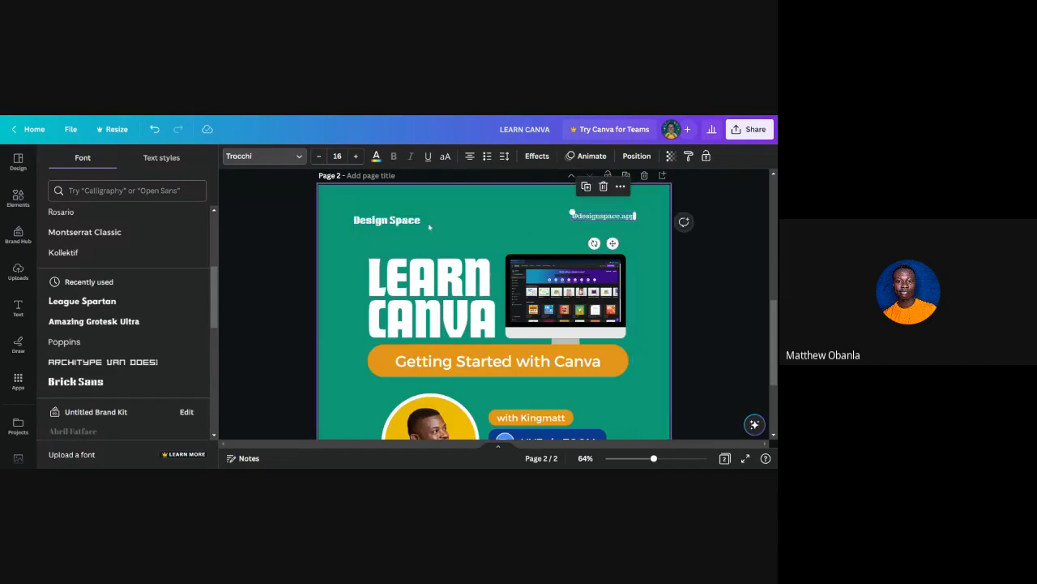
pyautogui.moveTo(414, 227); pyautogui.dragTo(398, 243)
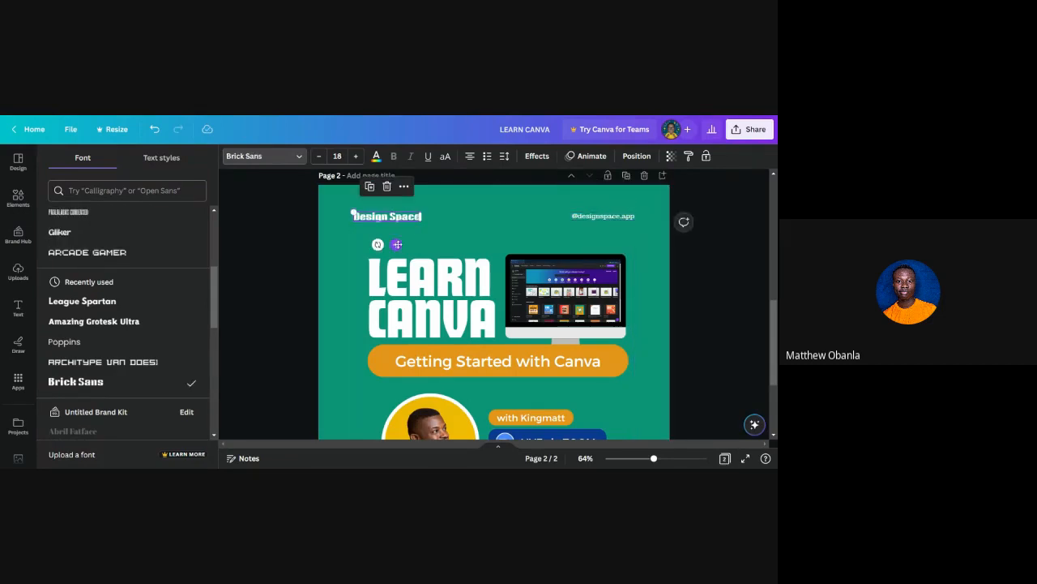
pyautogui.click(708, 257)
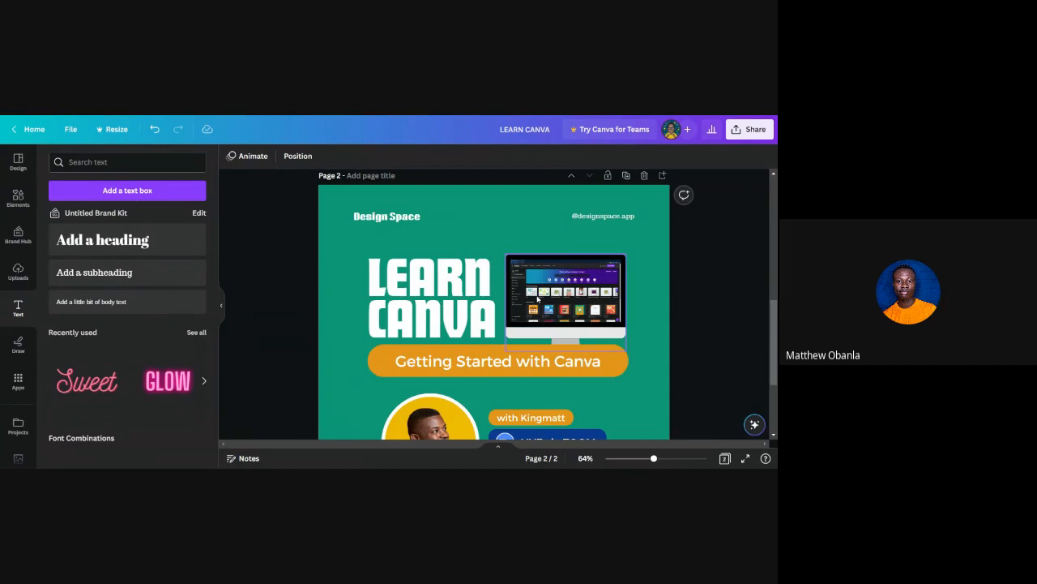
# Step: Review the page 2 flyer with its two header texts against the reference design on page 1
pyautogui.scroll(-4, 537, 299)
pyautogui.scroll(2, 538, 299)
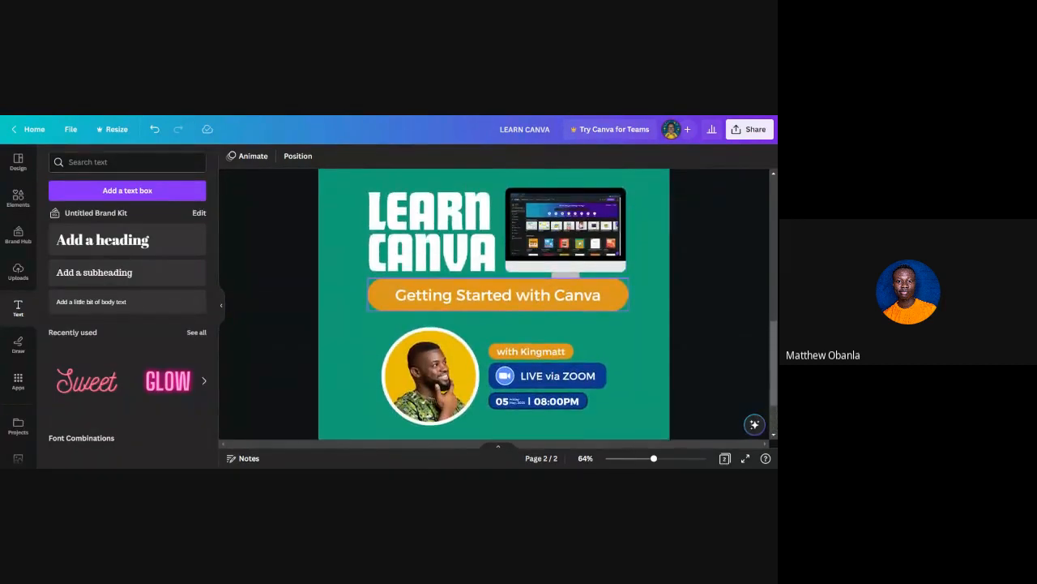
pyautogui.scroll(-3, 537, 299)
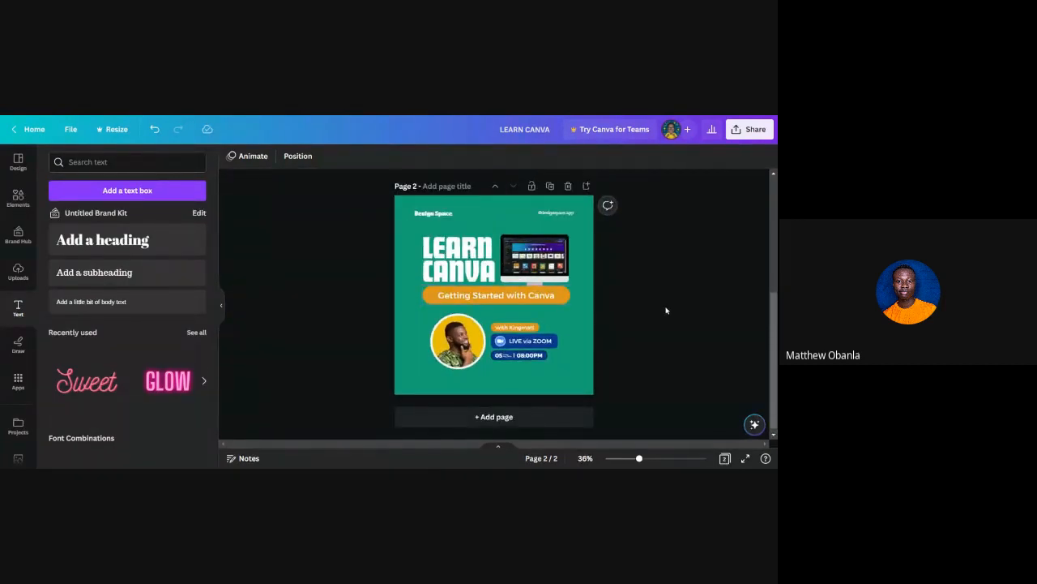
pyautogui.scroll(4, 665, 311)
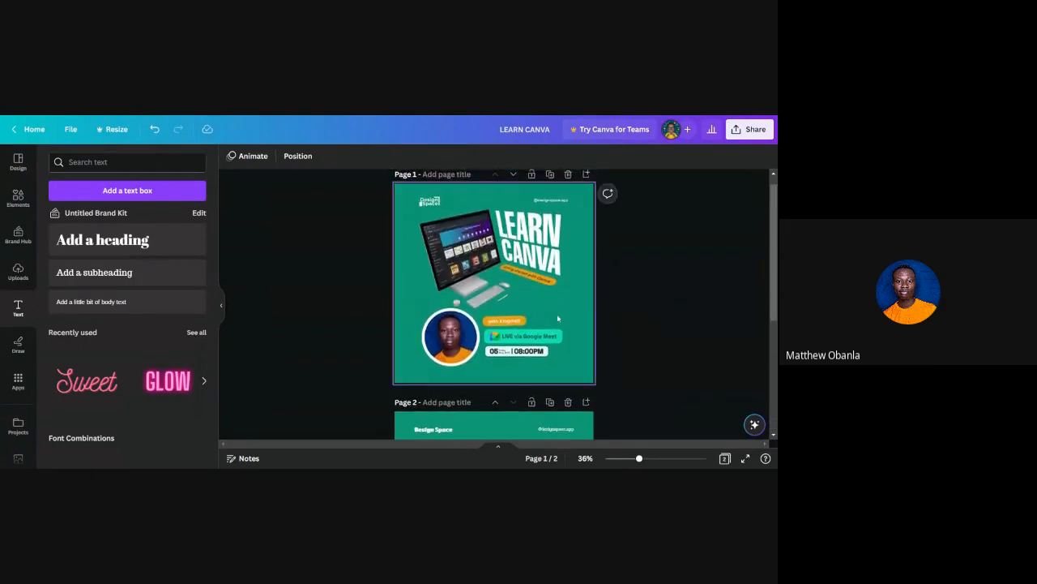
pyautogui.scroll(3, 558, 319)
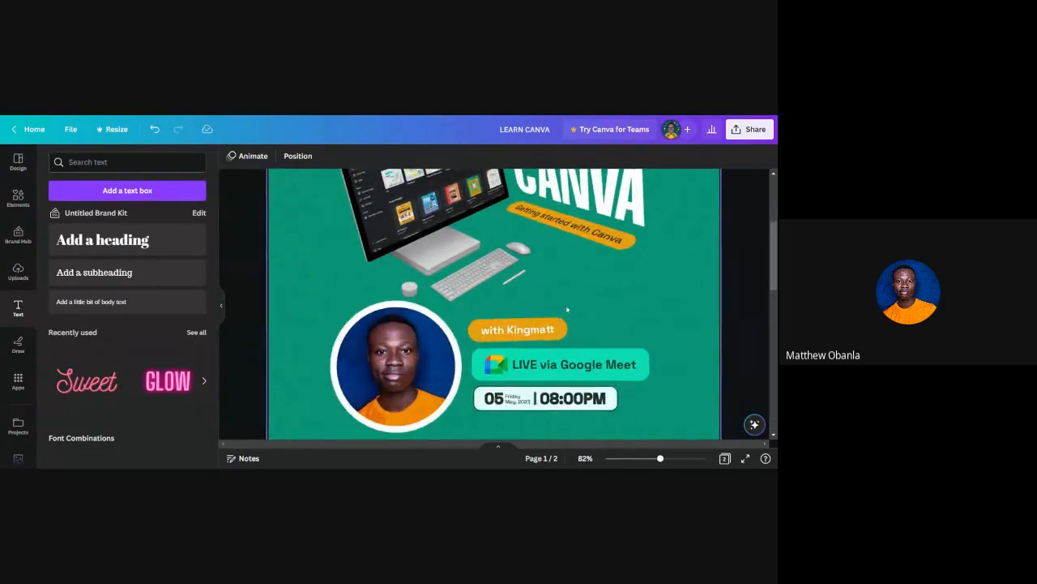
pyautogui.scroll(-3, 558, 337)
pyautogui.scroll(-5, 557, 338)
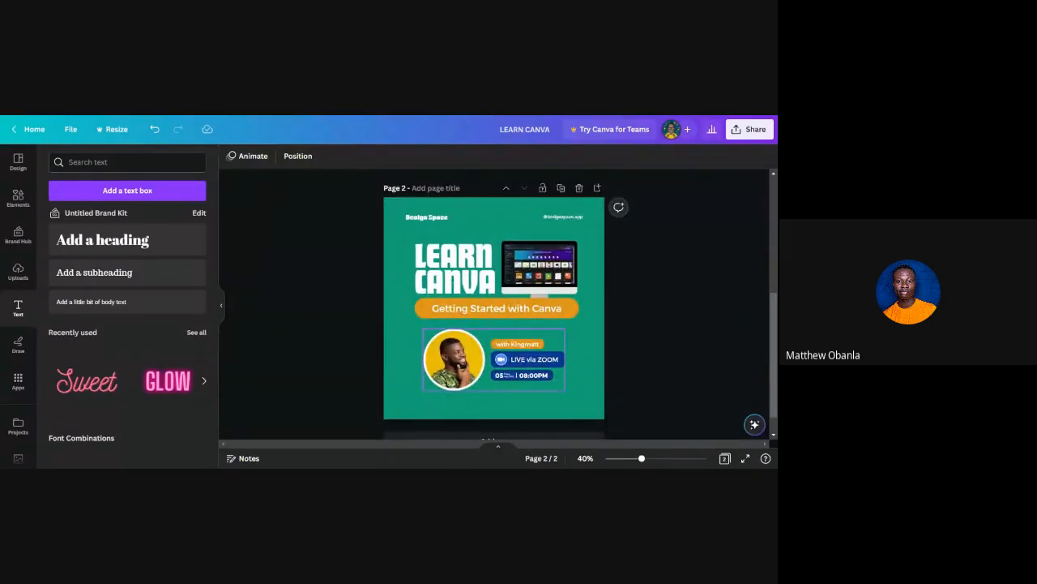
# Step: Search the frame elements for "pattern" and browse the results for a flyer background
pyautogui.click(18, 197)
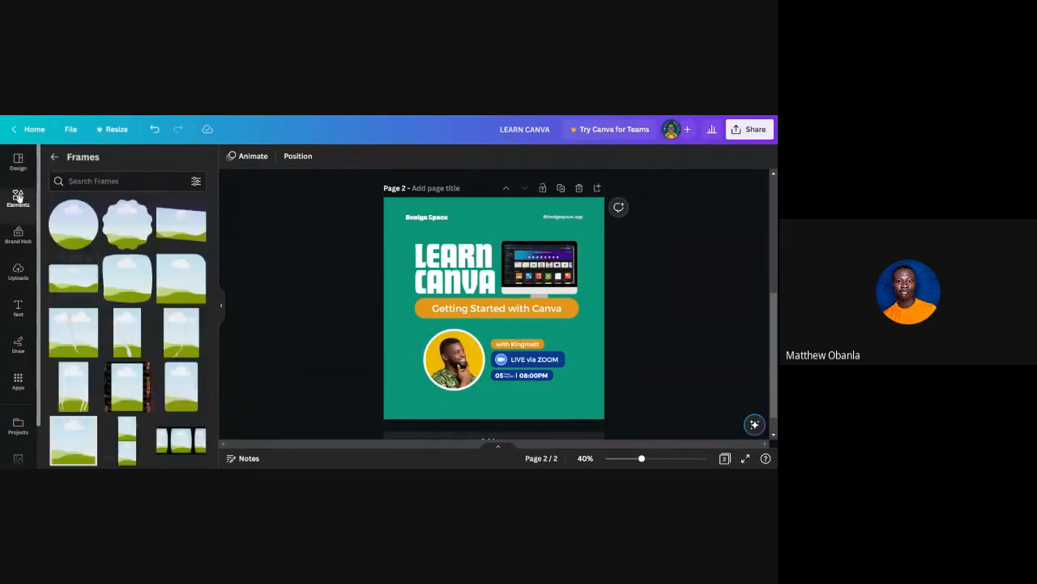
pyautogui.click(122, 180)
pyautogui.write('b')
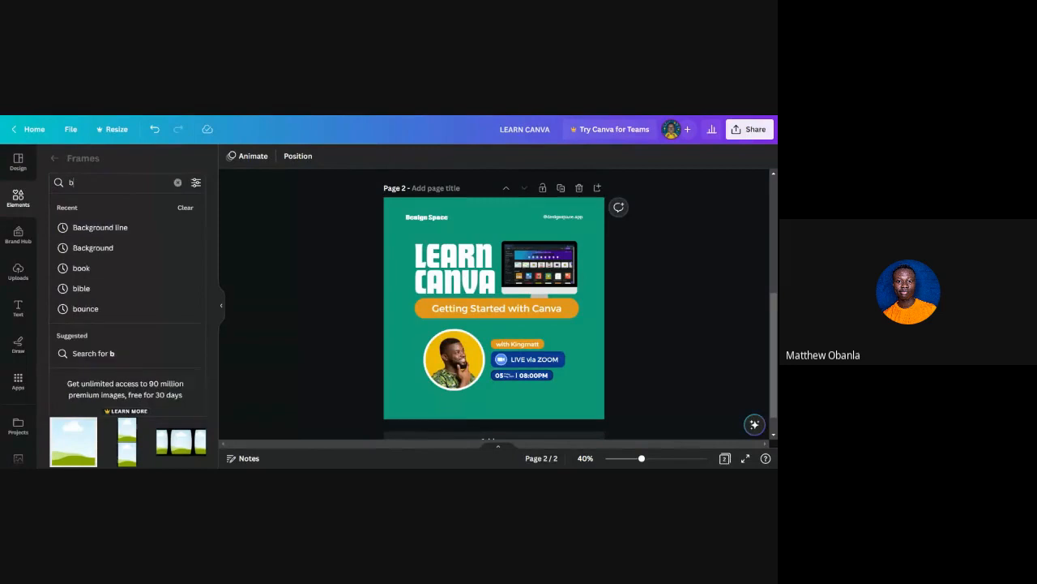
pyautogui.press('BackSpace')
pyautogui.write('pa')
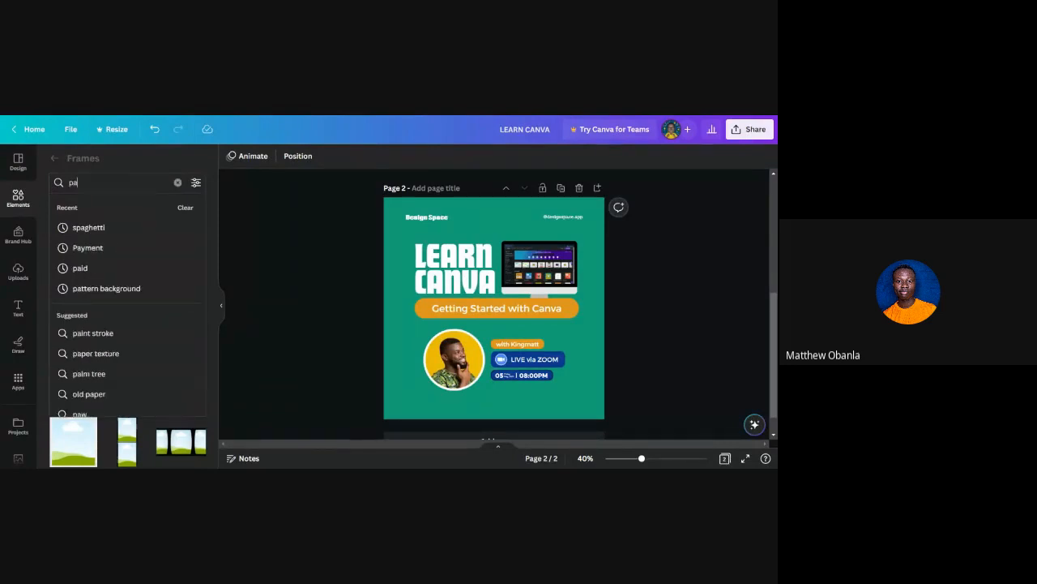
pyautogui.write('tt')
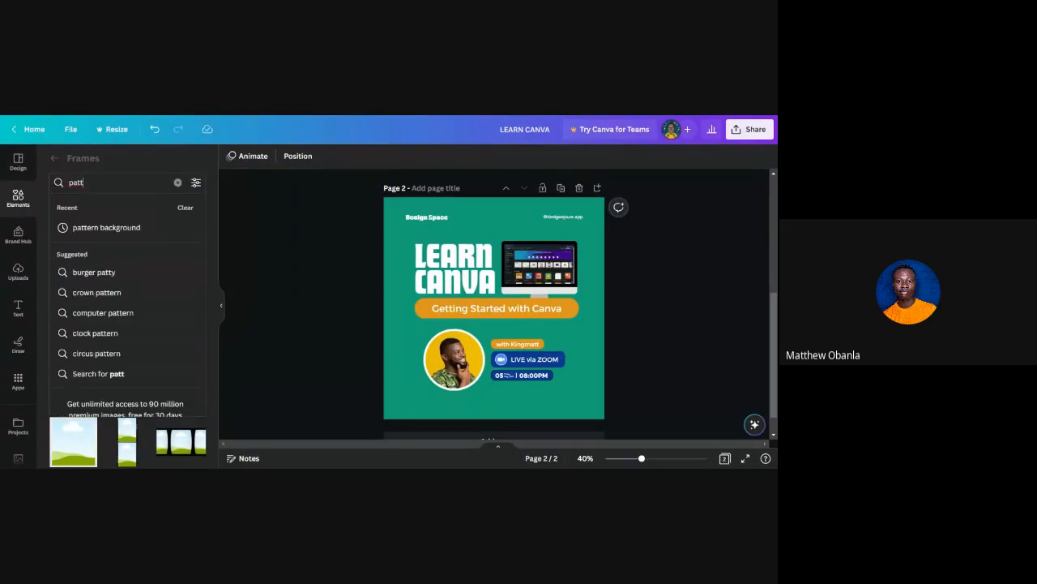
pyautogui.click(105, 228)
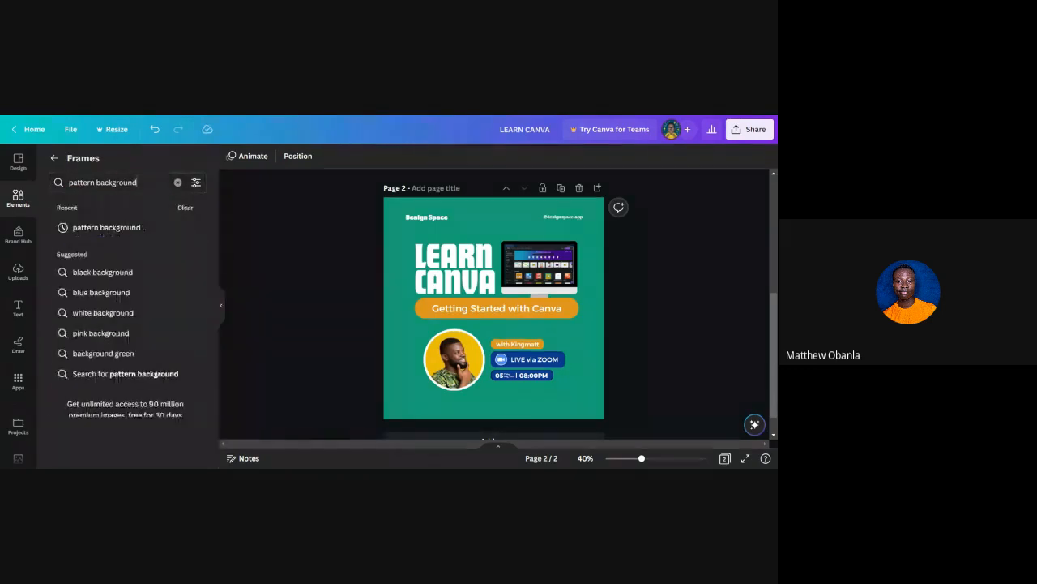
pyautogui.press('BackSpace')
pyautogui.press('BackSpace')
pyautogui.press('BackSpace')
pyautogui.press('BackSpace')
pyautogui.press('BackSpace')
pyautogui.press('BackSpace')
pyautogui.press('BackSpace')
pyautogui.press('BackSpace')
pyautogui.press('BackSpace')
pyautogui.press('BackSpace')
pyautogui.press('BackSpace')
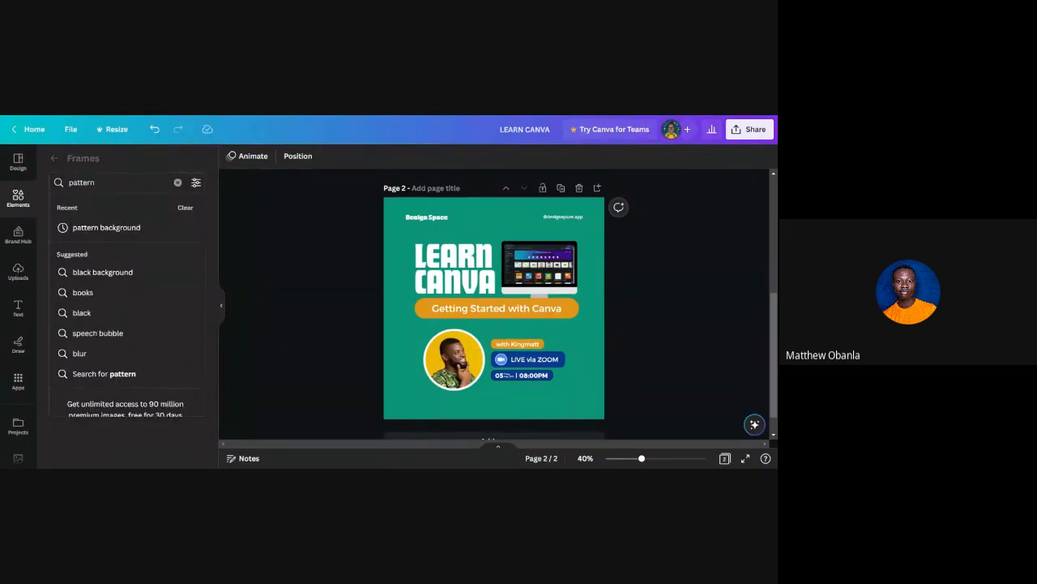
pyautogui.press('Return')
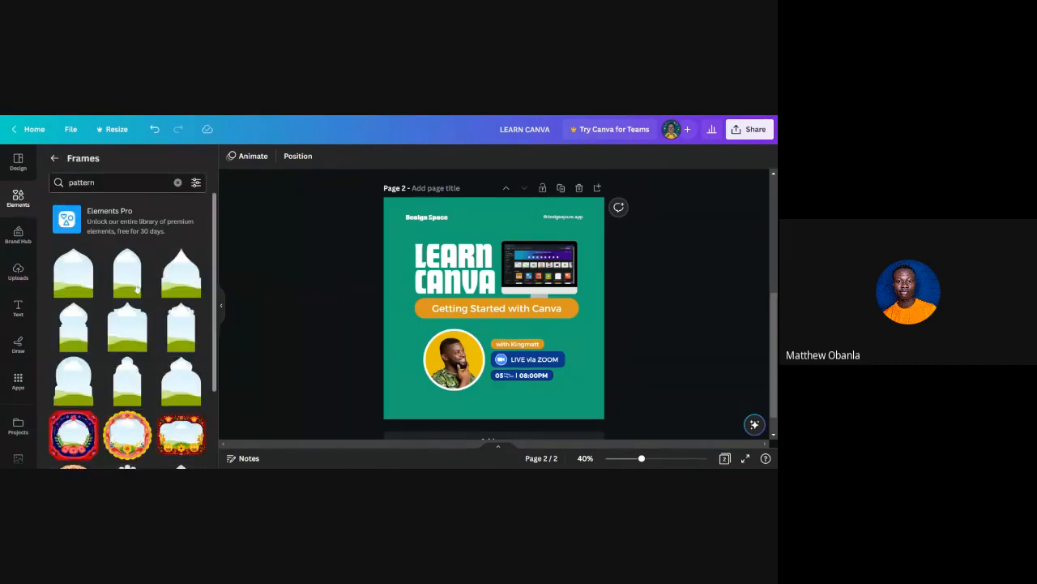
pyautogui.scroll(-3, 134, 321)
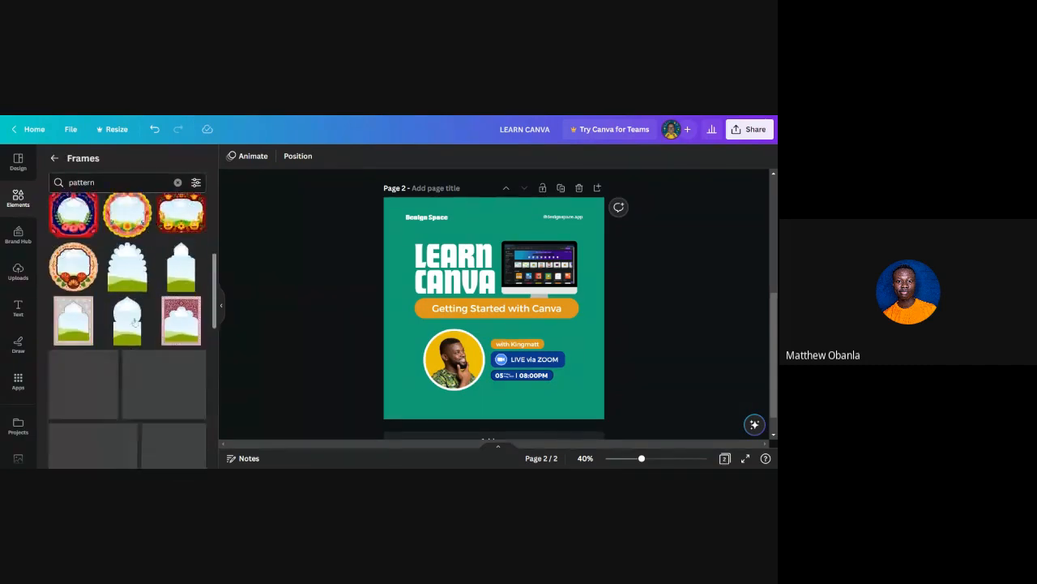
# Step: Search the frame elements for "Background" instead
pyautogui.click(114, 182)
pyautogui.hotkey('ctrl', 'a')
pyautogui.write('bac')
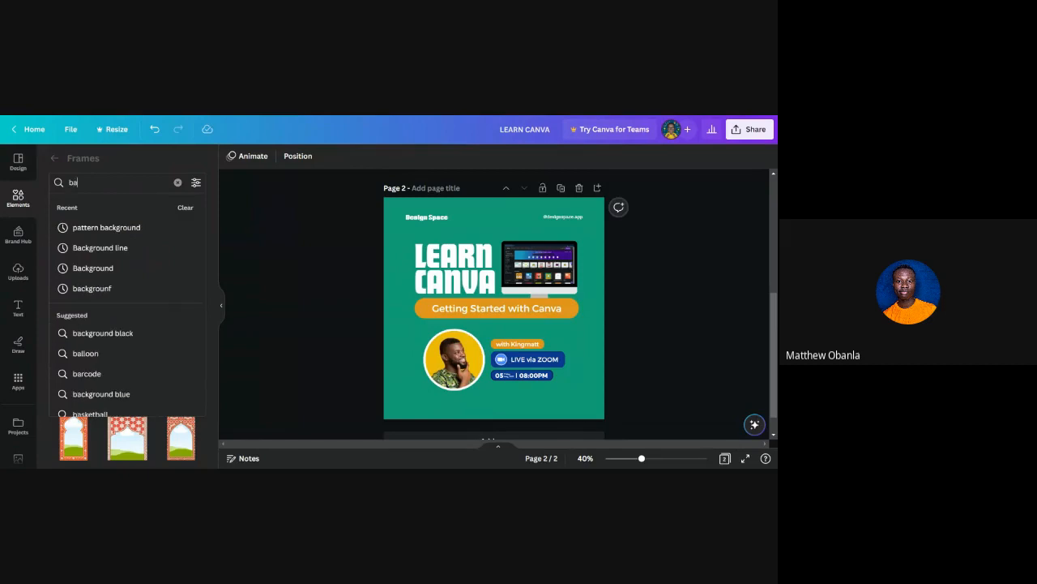
pyautogui.click(96, 268)
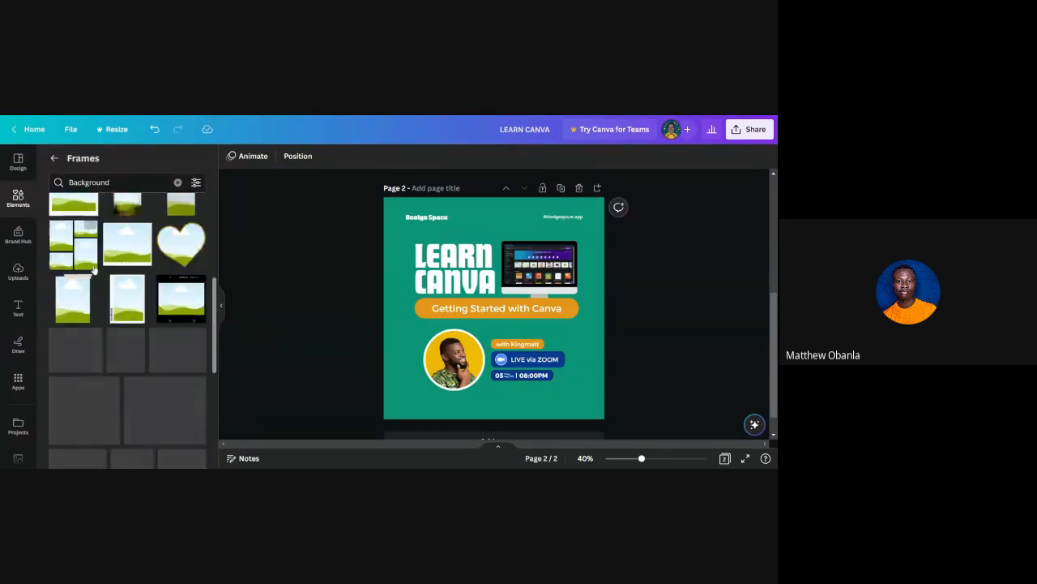
# Step: Find a white grid graphic under "pattern background" across all elements and enlarge it to cover the whole page 2 flyer
pyautogui.click(54, 159)
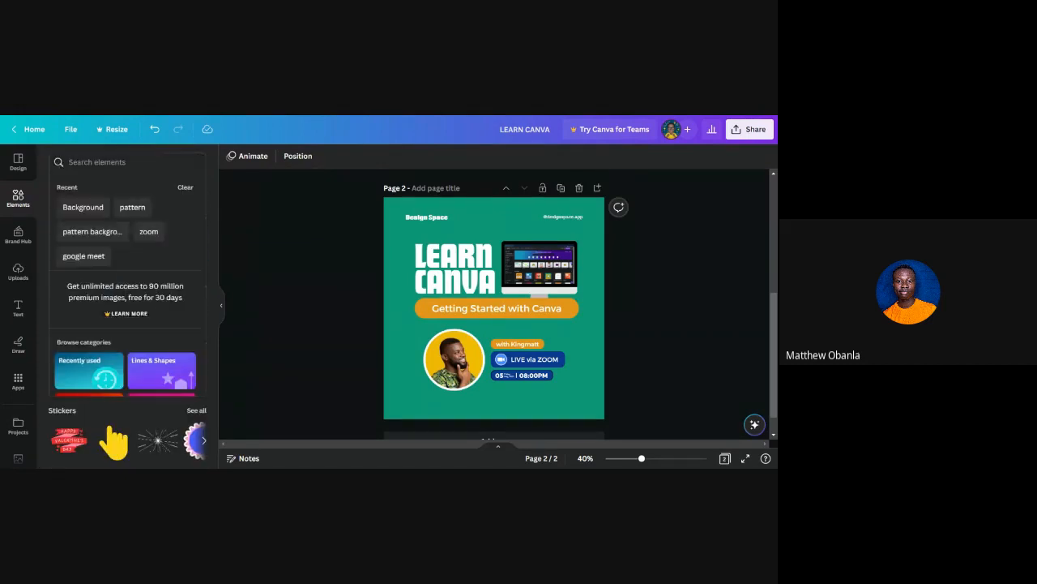
pyautogui.click(86, 235)
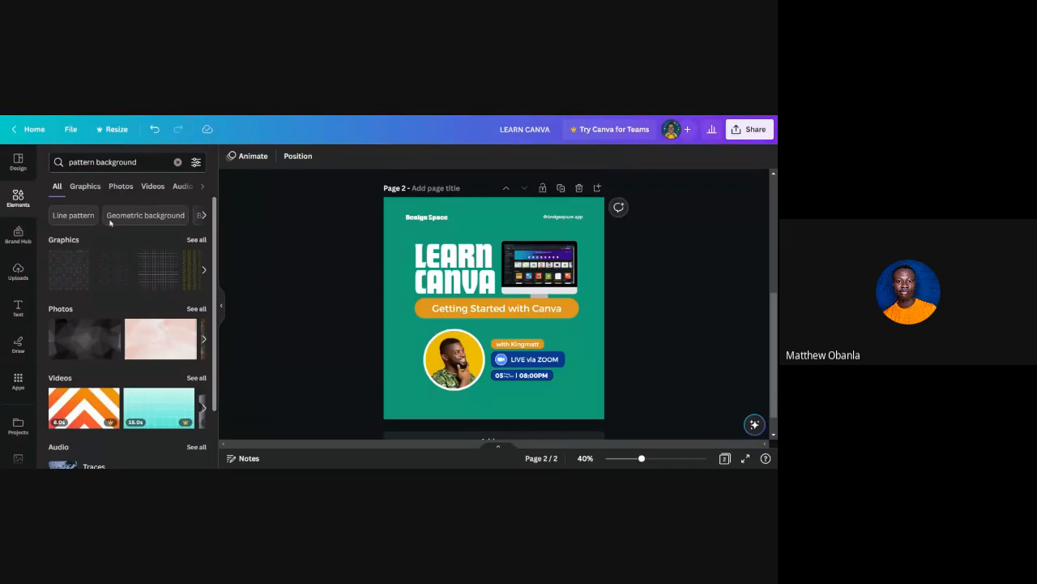
pyautogui.click(157, 268)
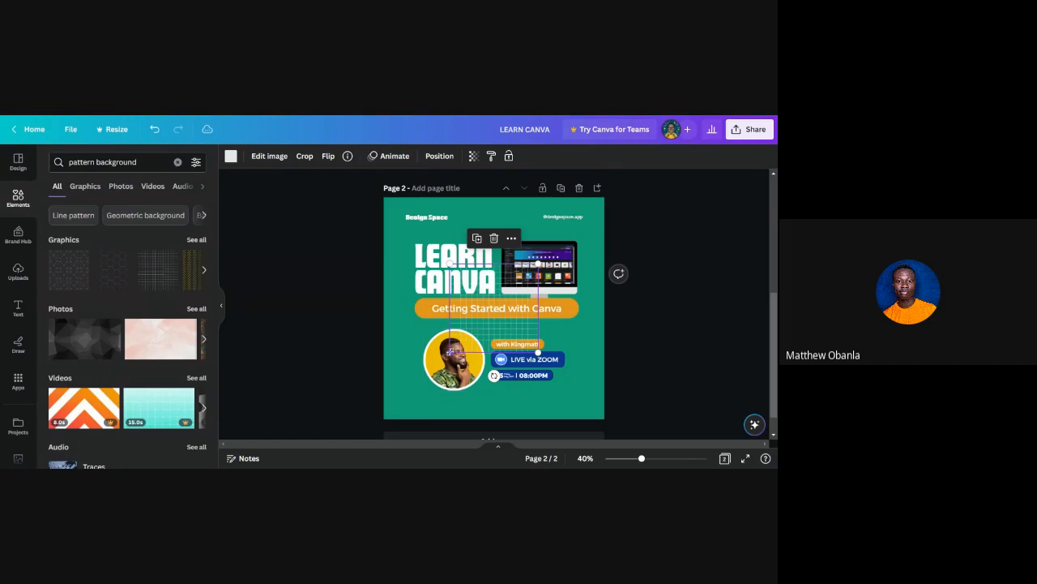
pyautogui.moveTo(450, 351); pyautogui.dragTo(386, 420)
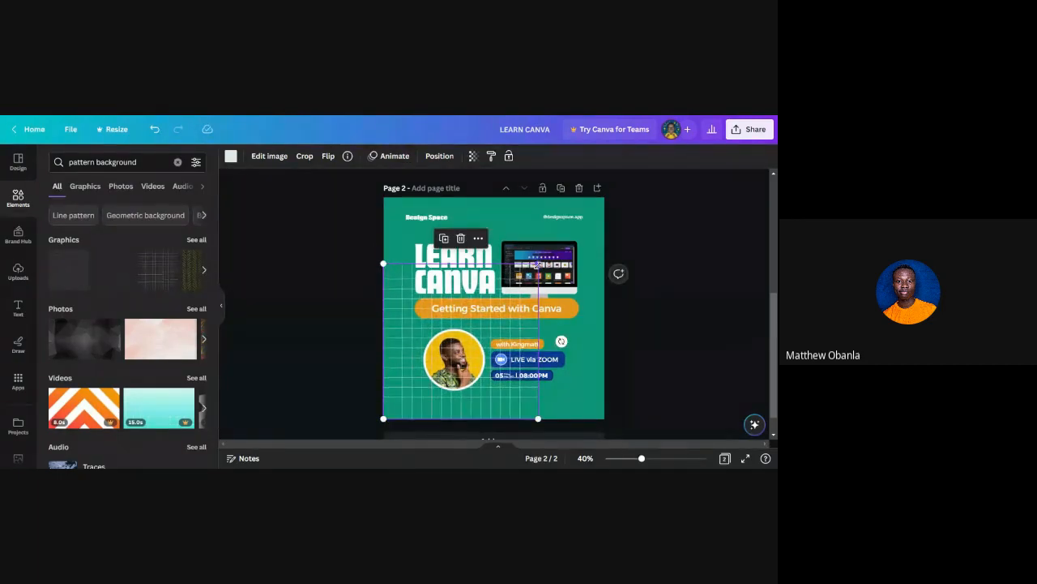
pyautogui.moveTo(539, 264); pyautogui.dragTo(604, 197)
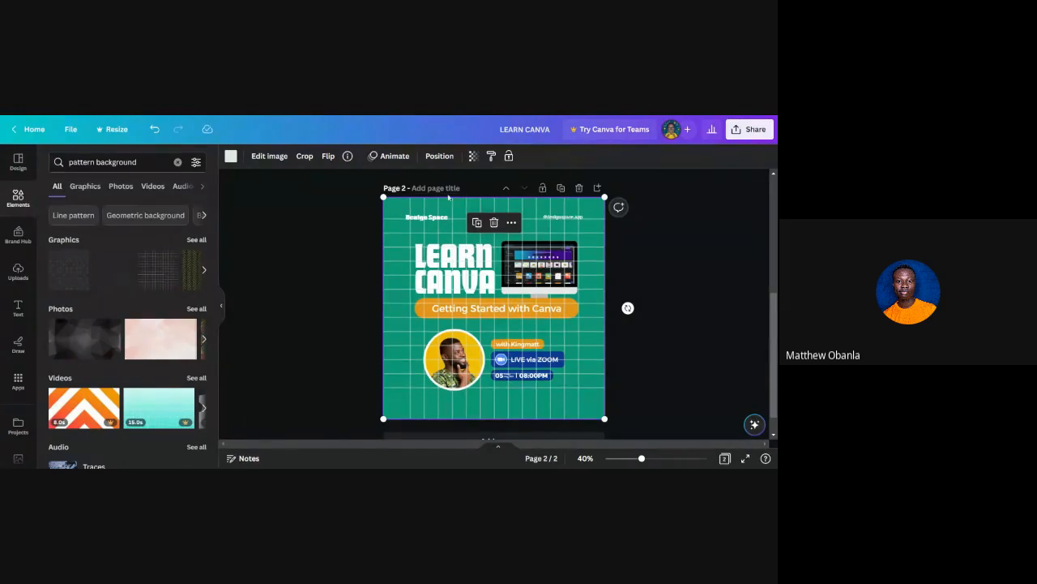
# Step: Send the grid pattern to the back, behind all the flyer's texts, badges and images
pyautogui.click(439, 156)
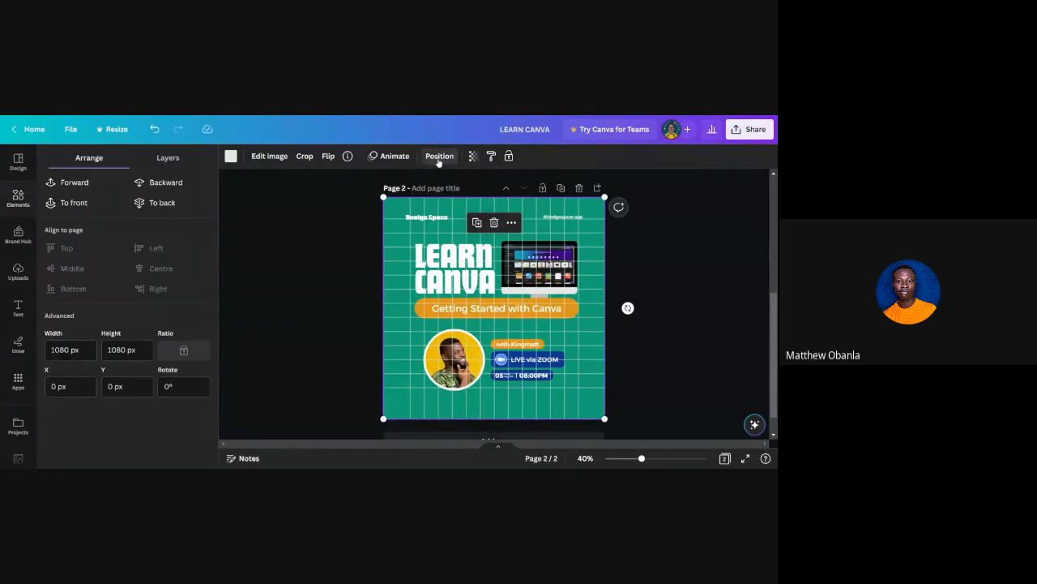
pyautogui.click(145, 184)
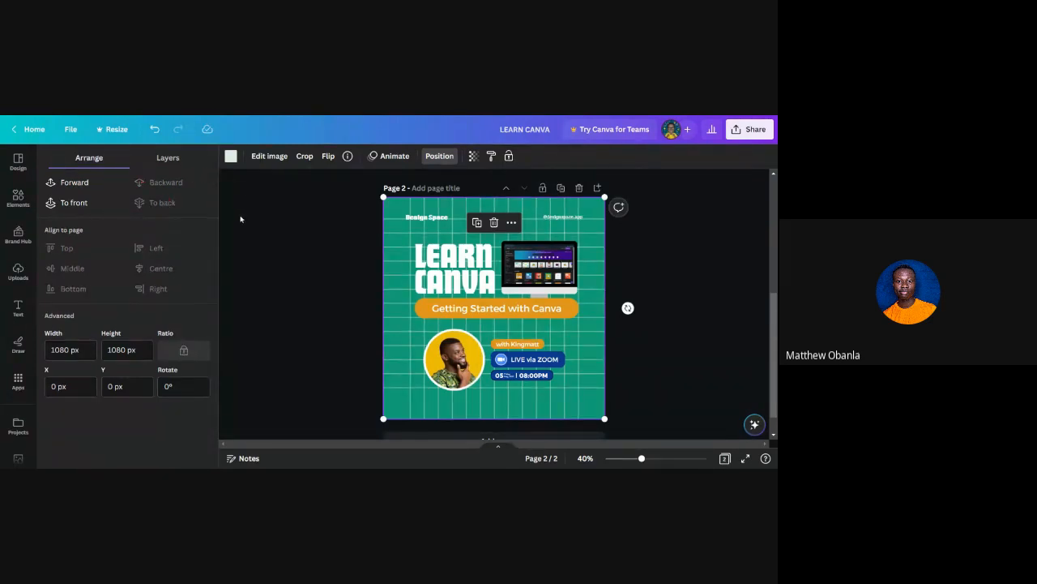
pyautogui.click(65, 202)
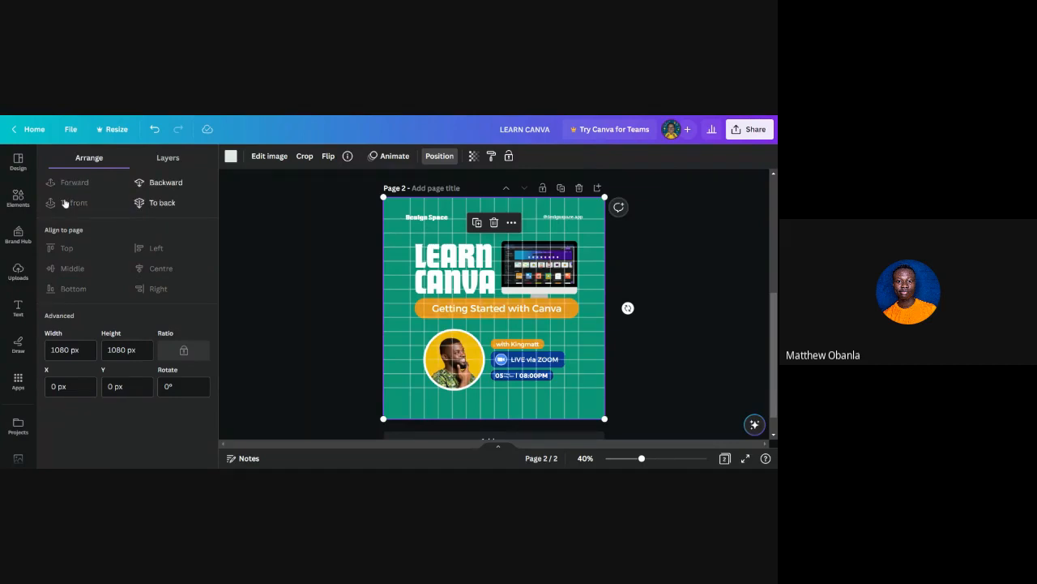
pyautogui.click(163, 203)
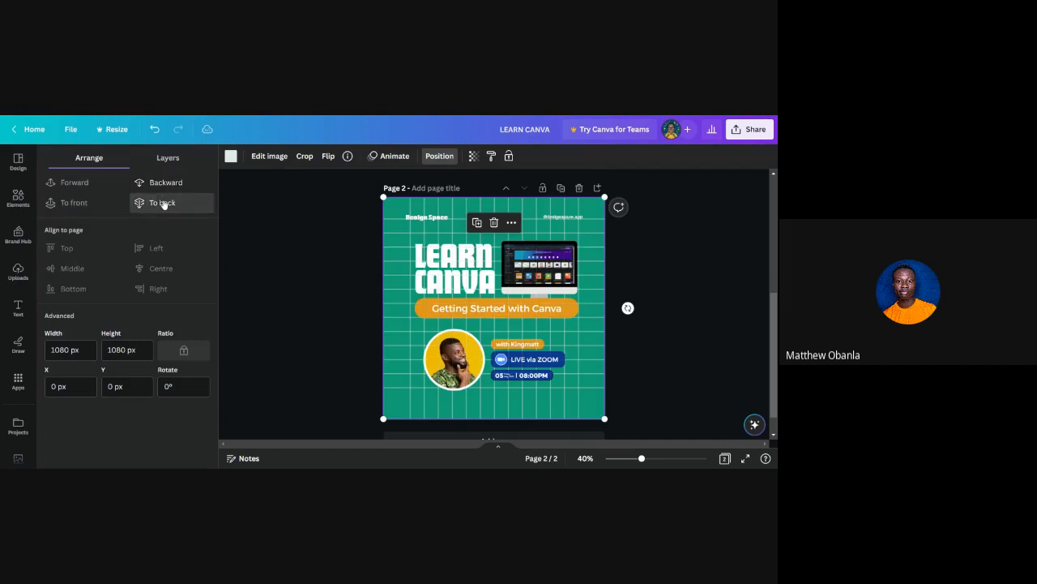
pyautogui.click(163, 203)
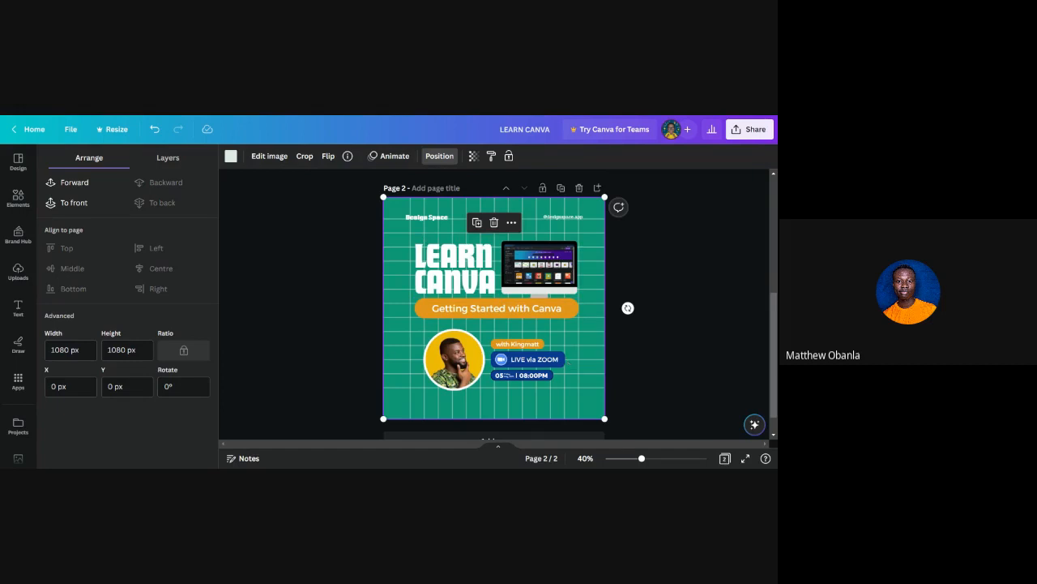
# Step: Set the grid pattern's transparency to 14
pyautogui.click(675, 235)
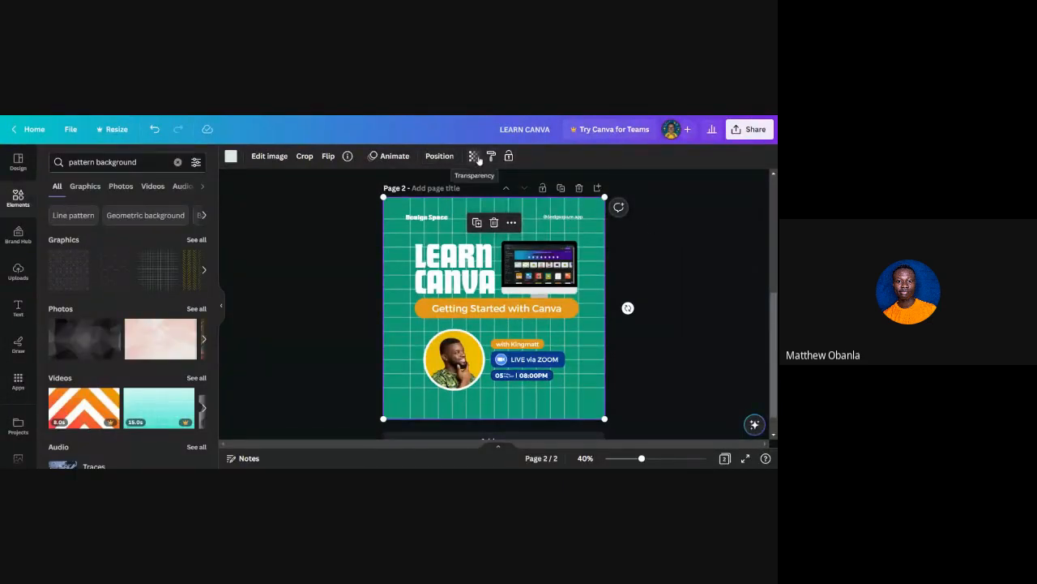
pyautogui.click(476, 158)
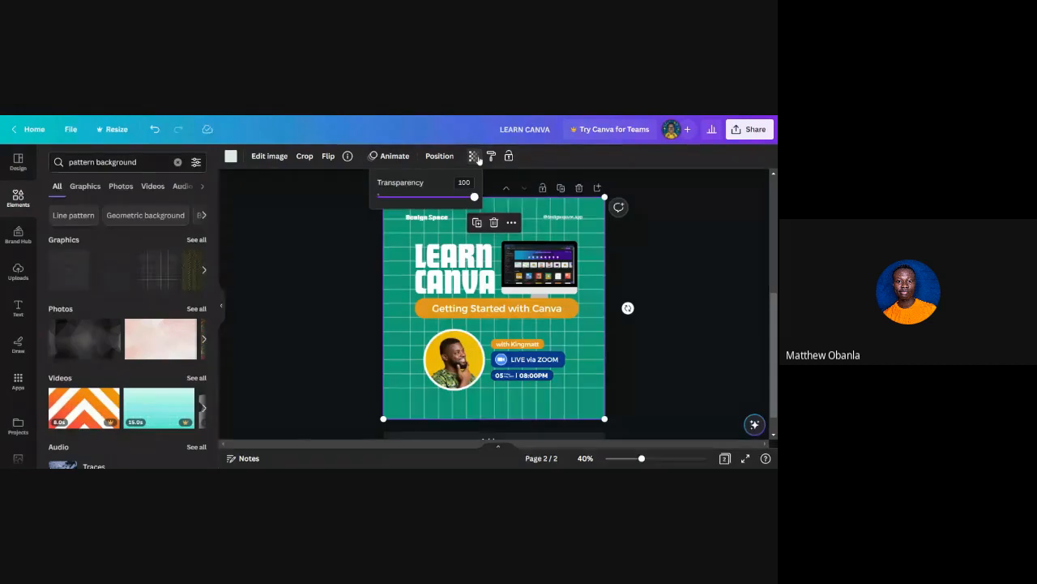
pyautogui.moveTo(475, 200); pyautogui.dragTo(392, 198)
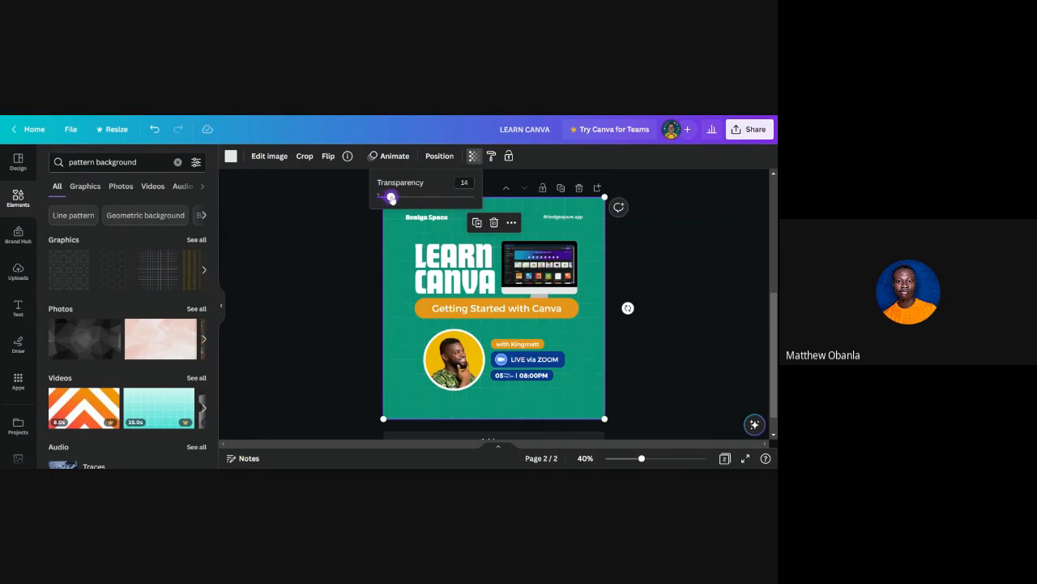
pyautogui.click(697, 333)
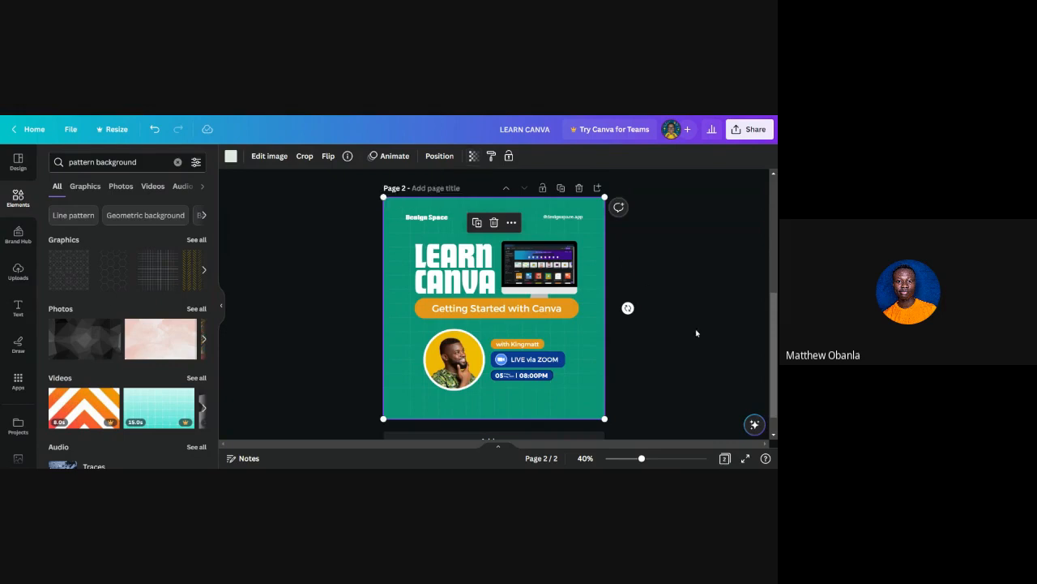
# Step: Inspect the page 2 flyer with its grid pattern background up close and as a whole
pyautogui.scroll(4, 581, 356)
pyautogui.scroll(-3, 584, 357)
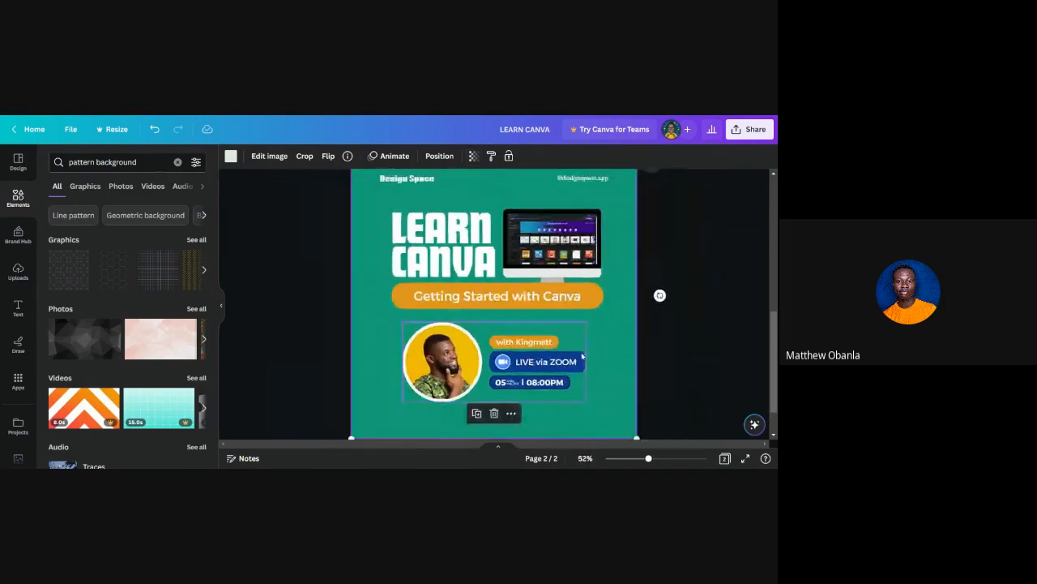
pyautogui.click(704, 362)
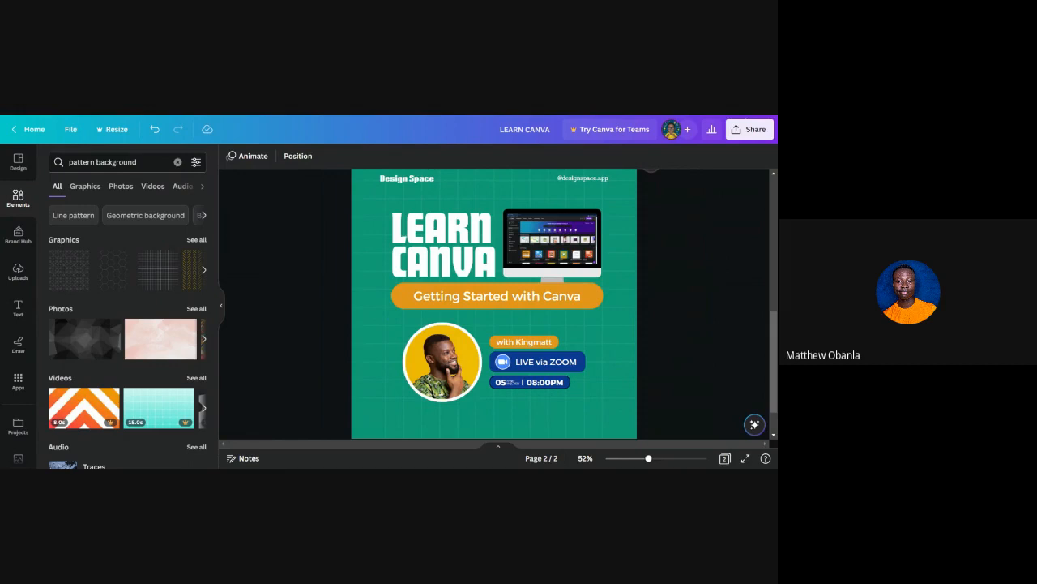
pyautogui.scroll(-3, 623, 362)
pyautogui.scroll(2, 624, 364)
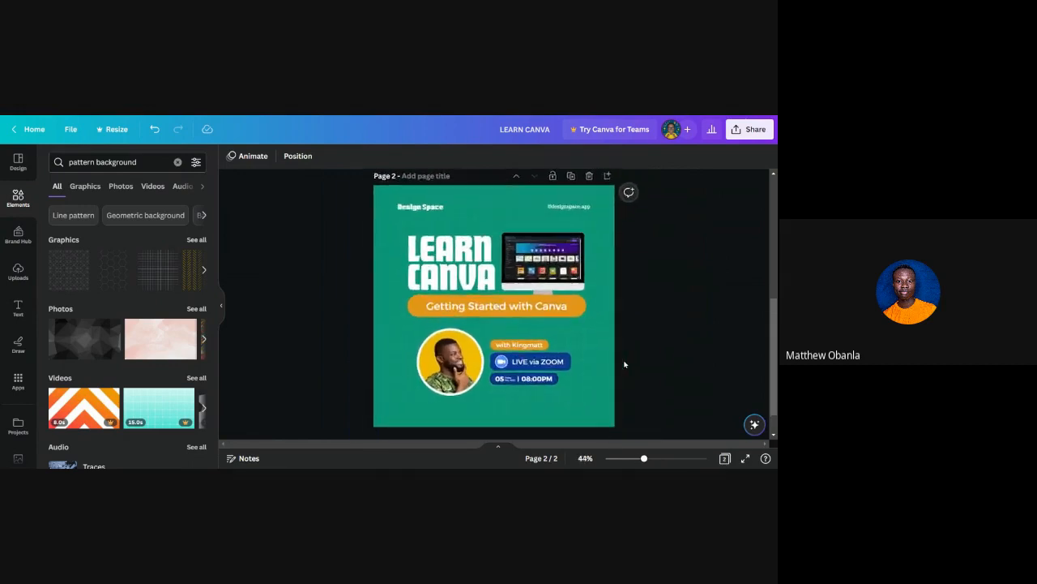
pyautogui.scroll(-1, 624, 364)
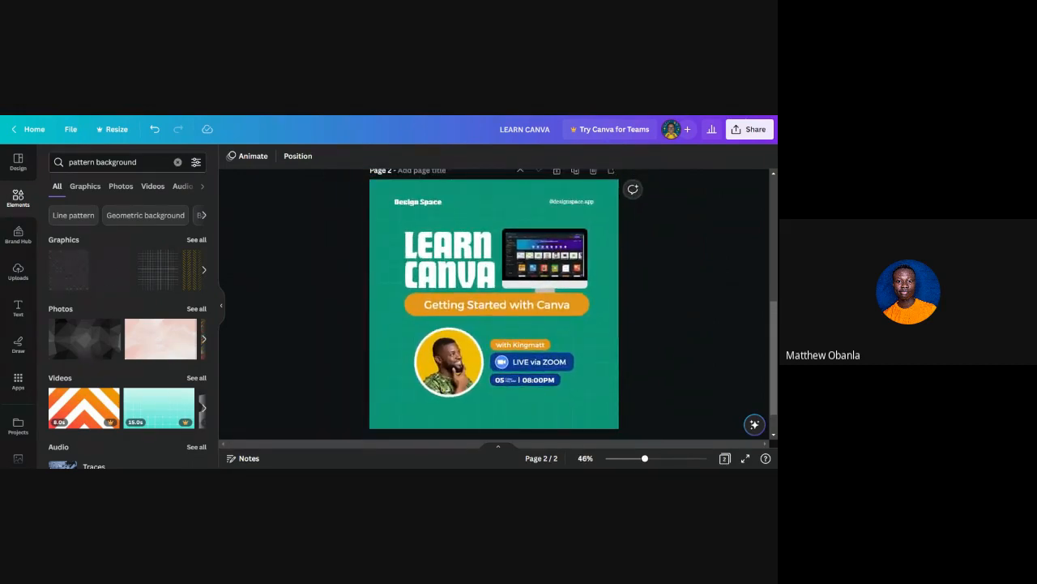